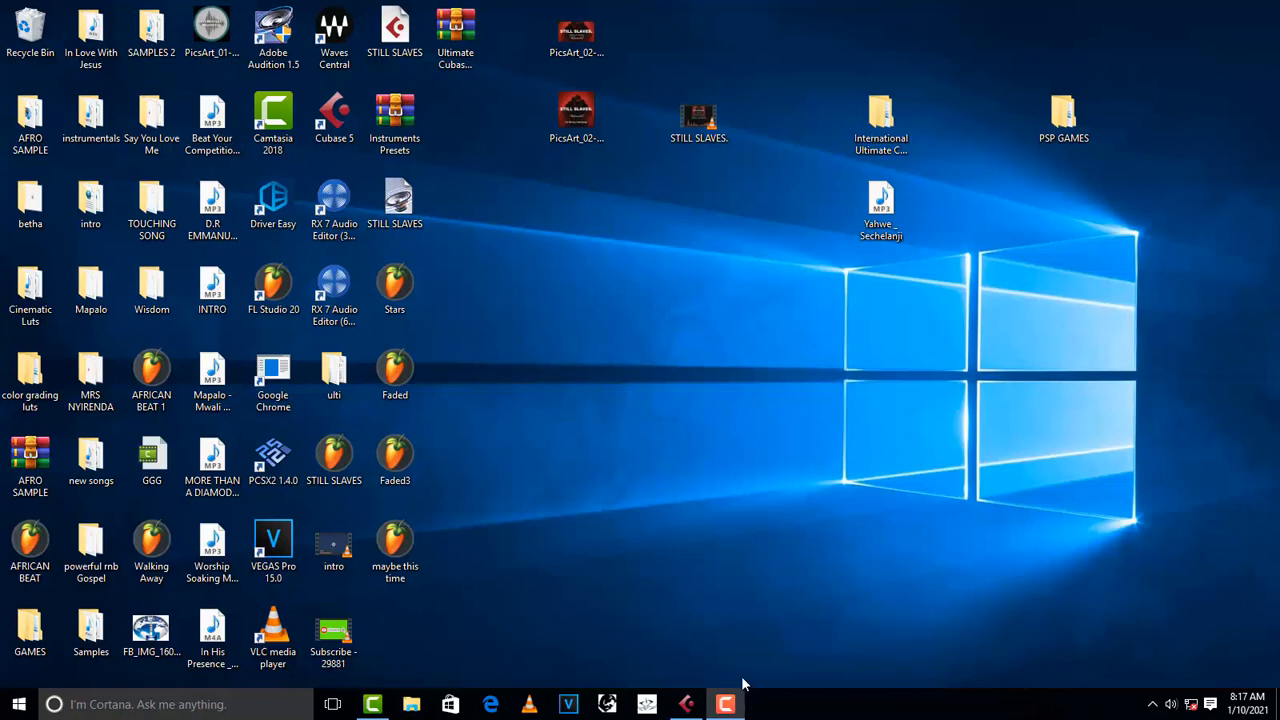
- Switch to the Cubase project and look over its vocal tracks, from the two verse tracks down to the hardlips tracks
click(692, 705)
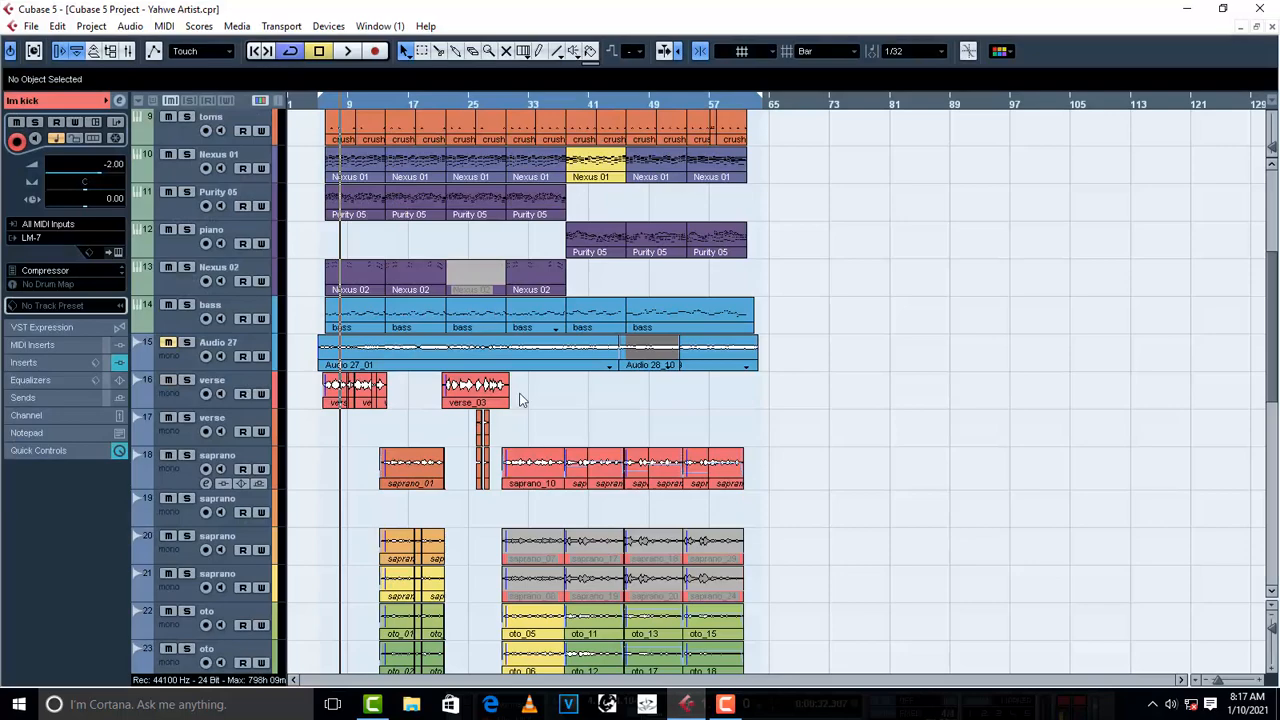
scroll(866, 422, up, 4)
scroll(866, 422, down, 8)
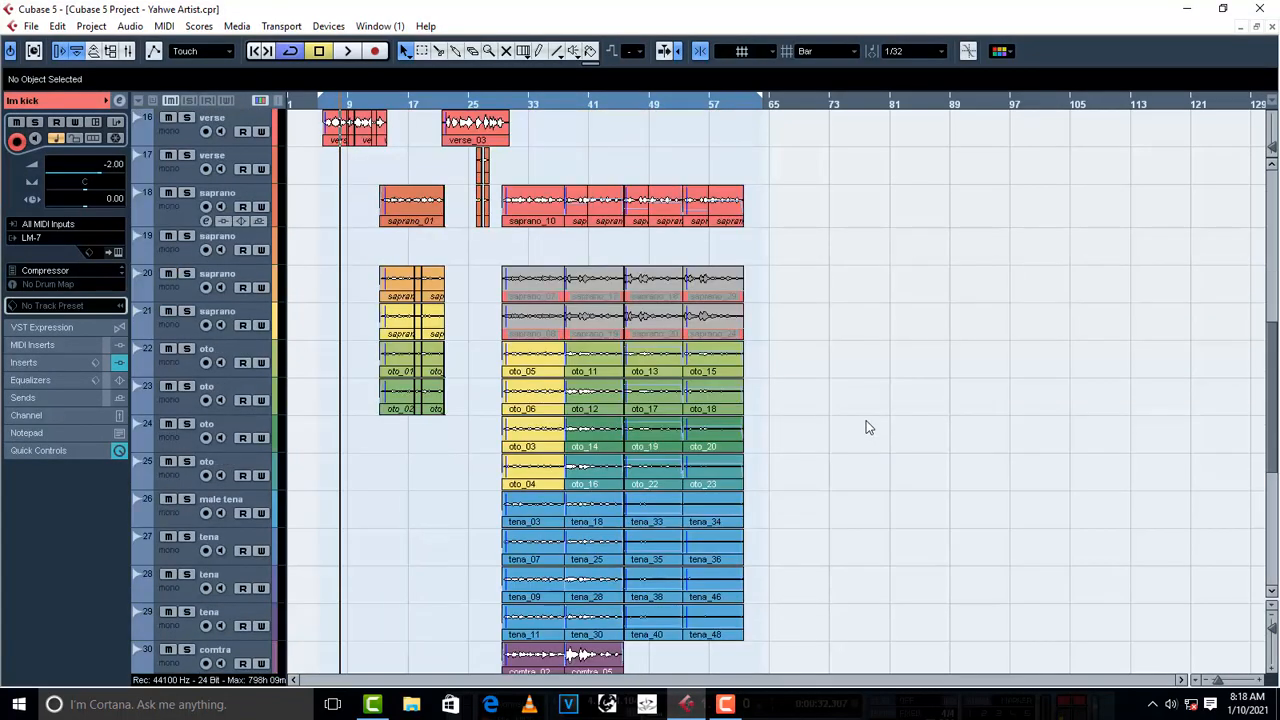
scroll(780, 422, up, 8)
scroll(500, 510, down, 8)
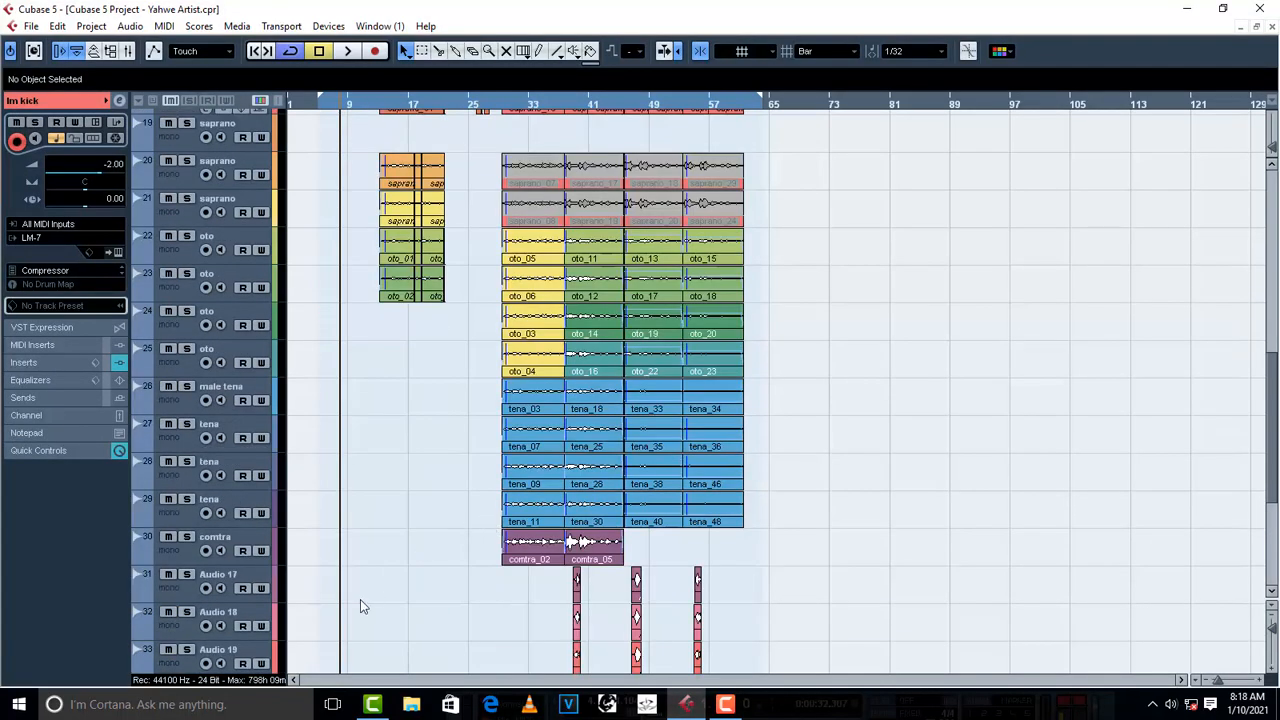
scroll(360, 600, down, 6)
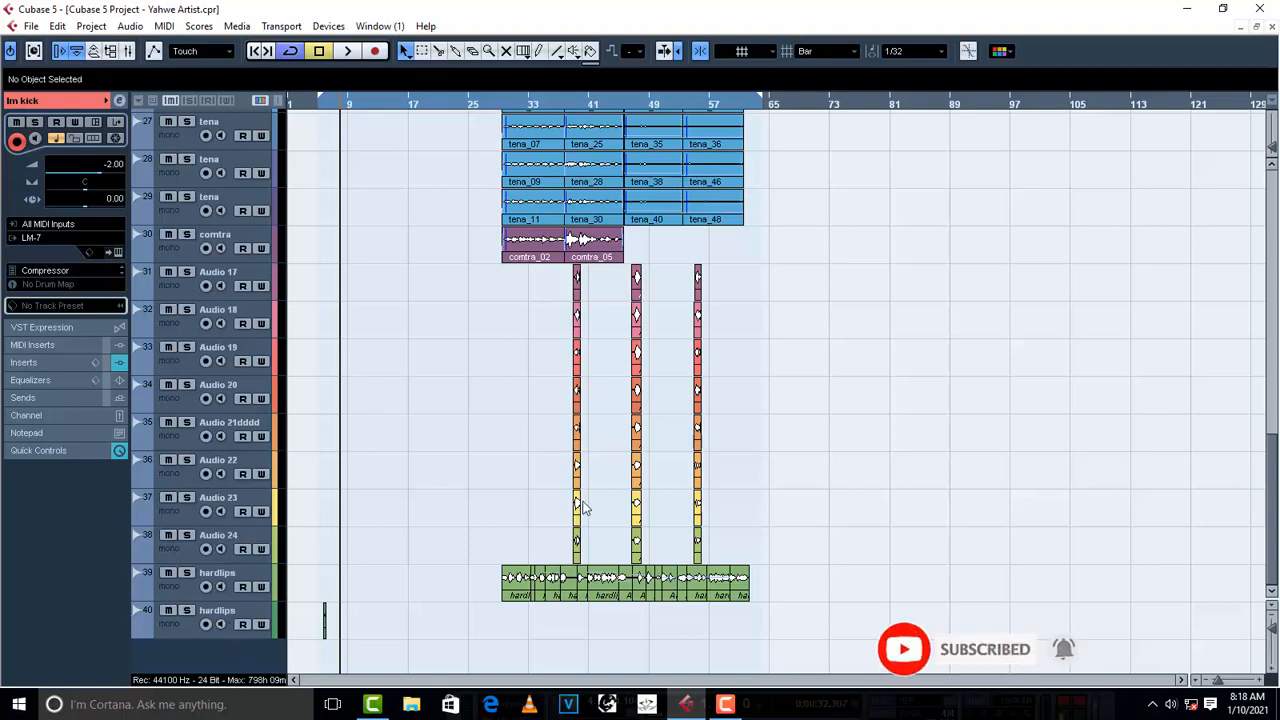
scroll(587, 508, up, 6)
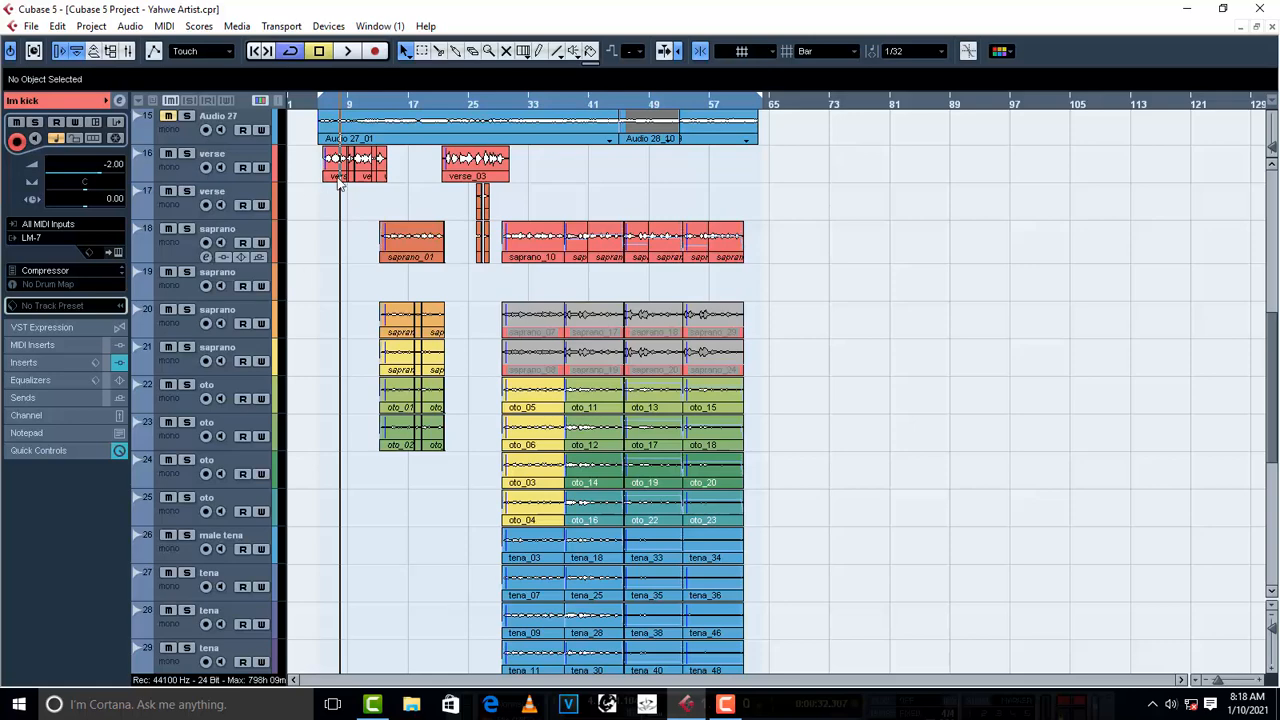
click(182, 170)
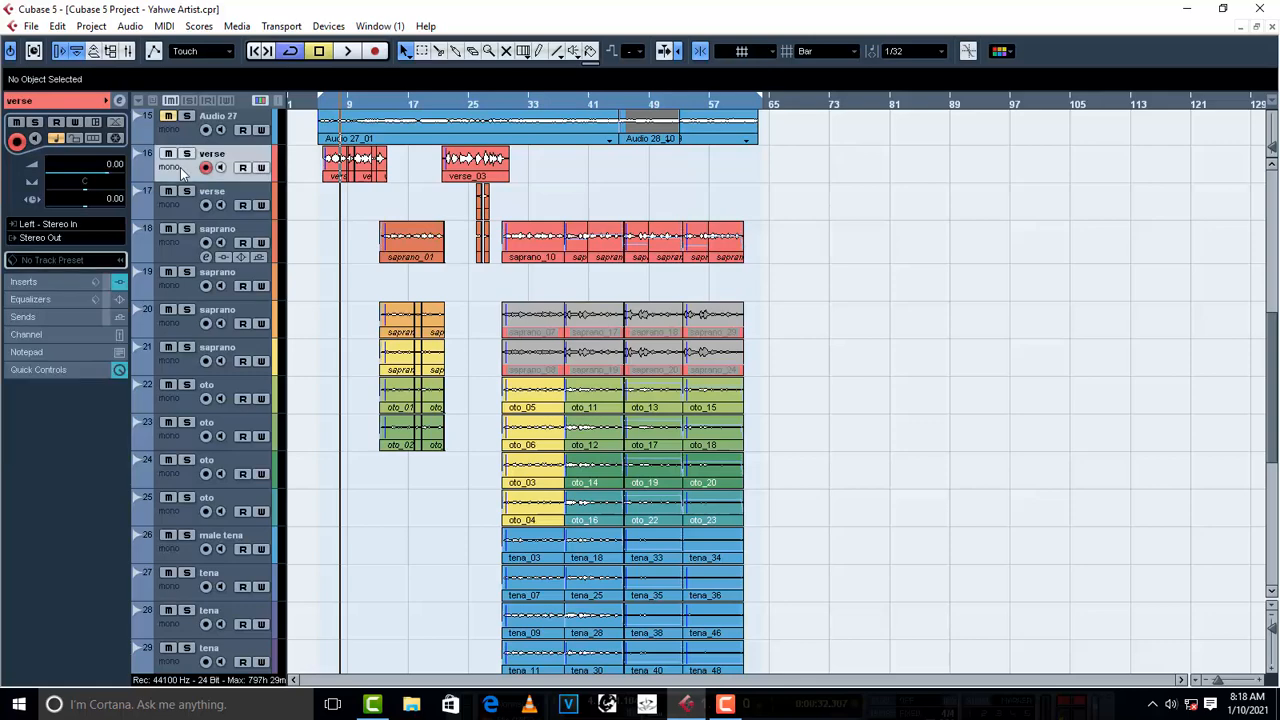
click(176, 207)
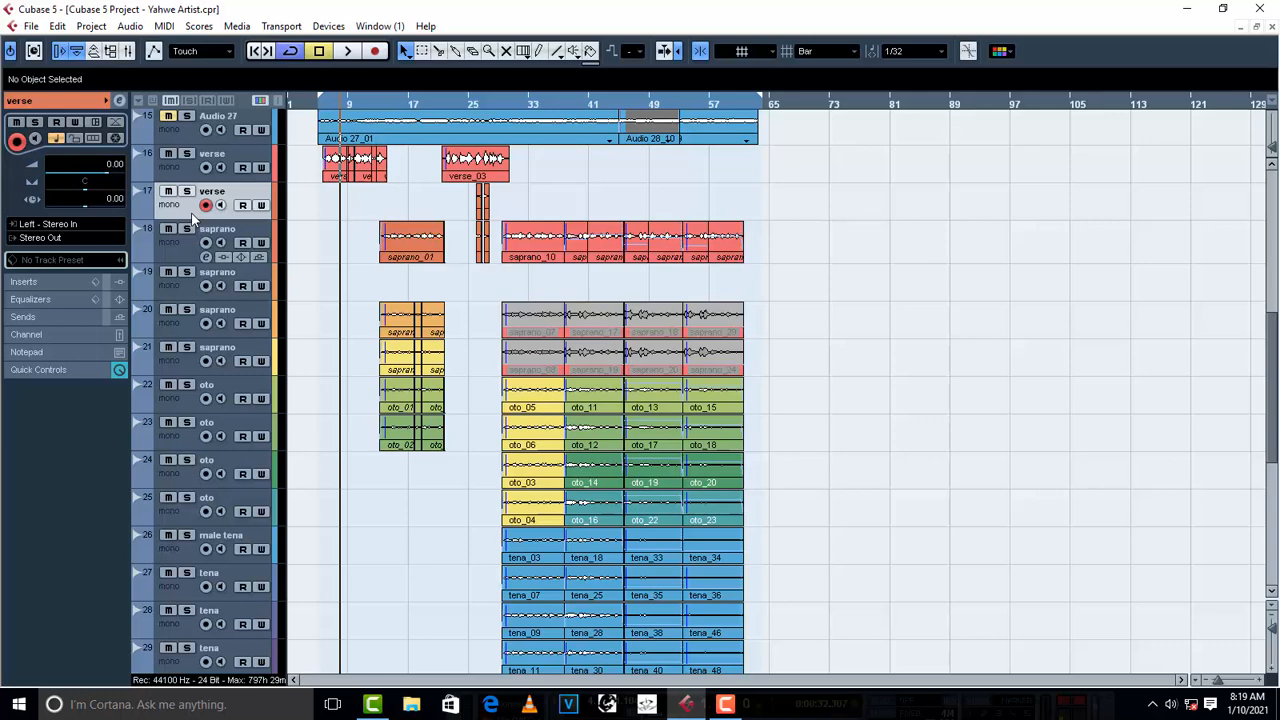
- Play the song from the start of the first verse, raise the system speaker volume while it plays, and stop playback
click(323, 108)
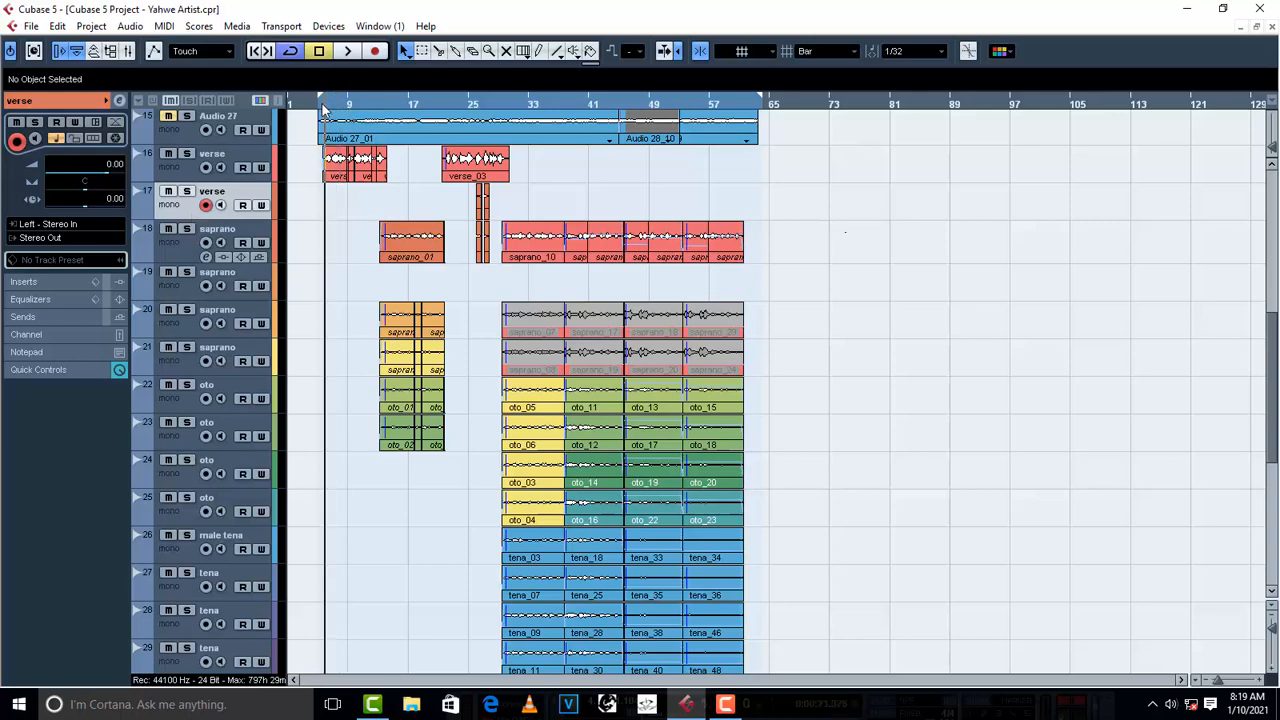
key(space)
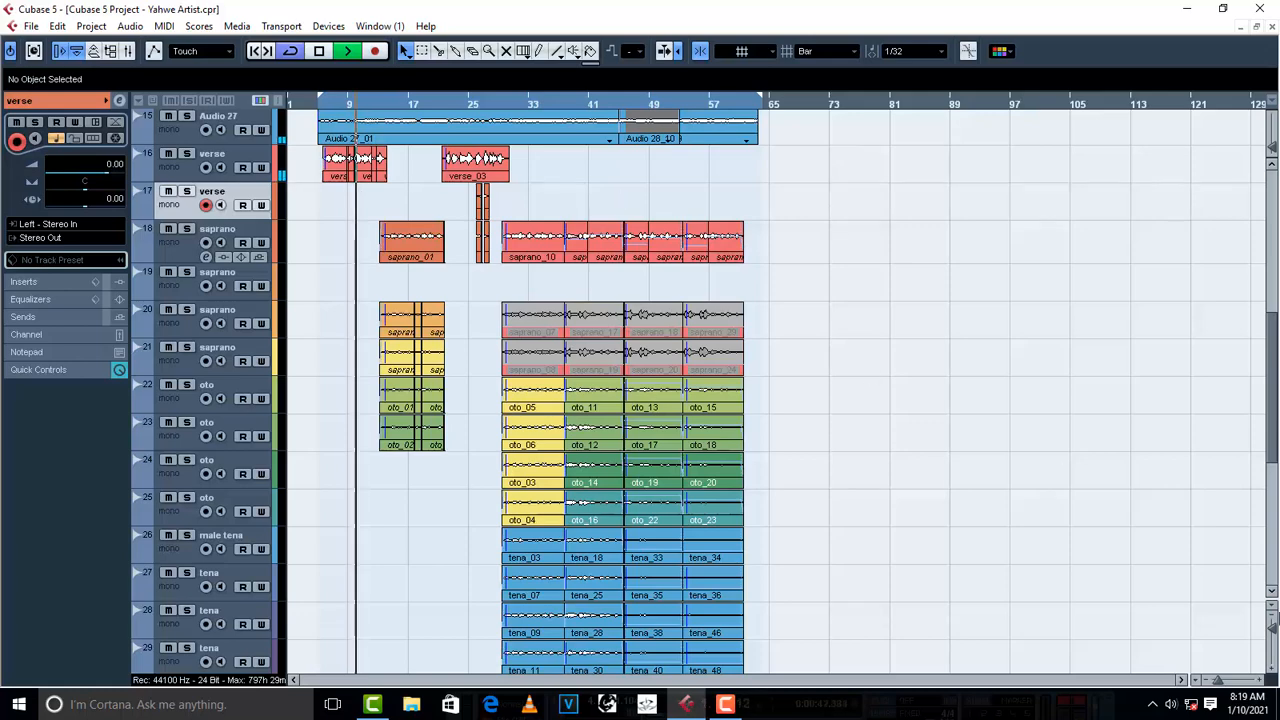
click(1172, 708)
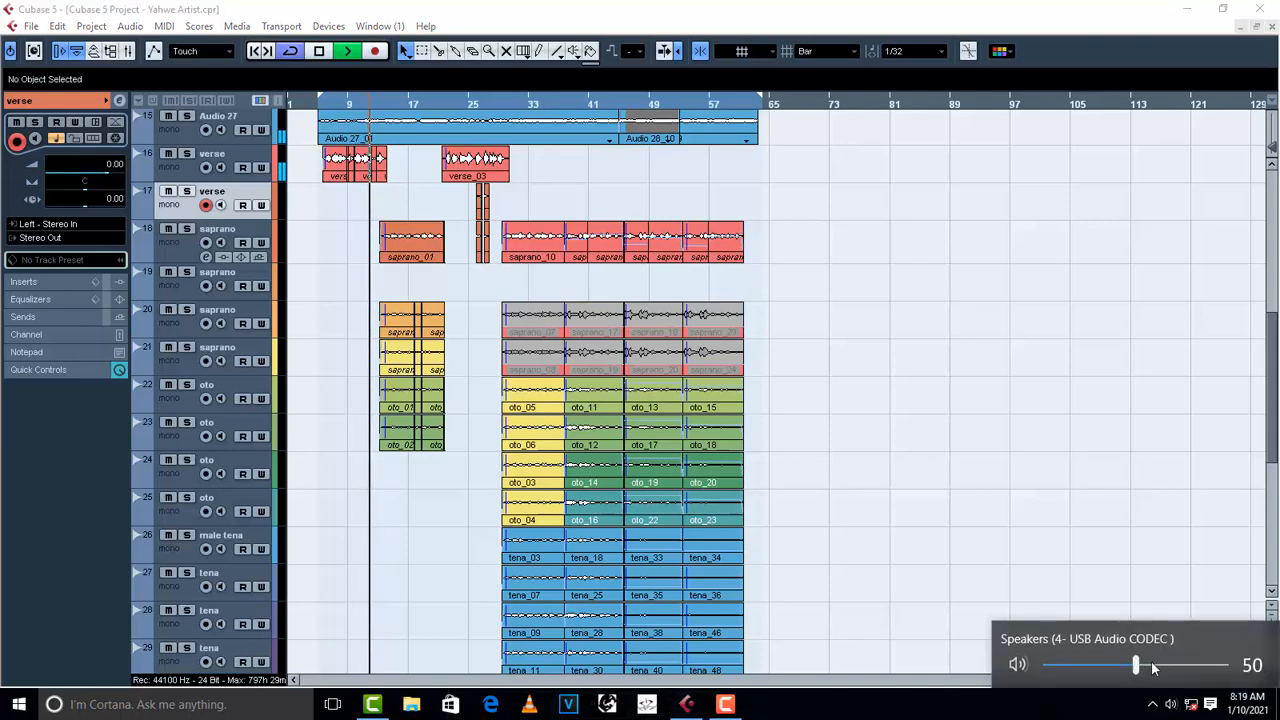
drag(1141, 664, 1165, 672)
click(1170, 710)
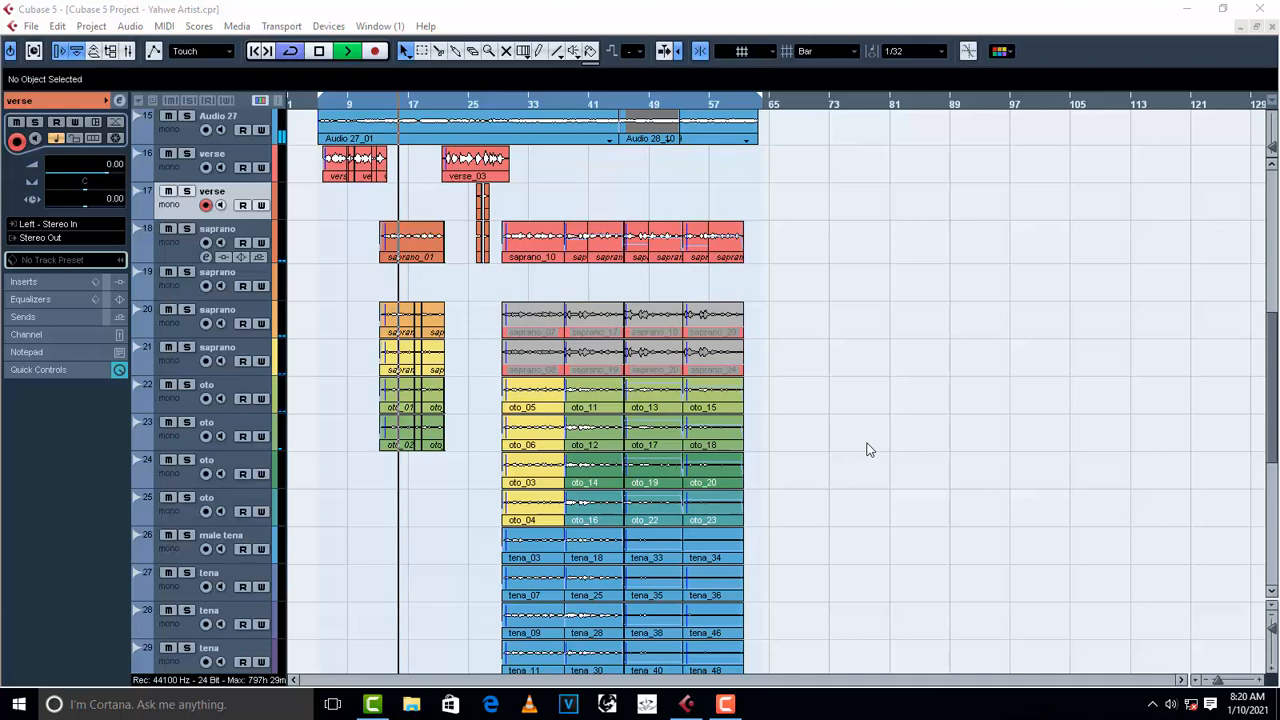
key(space)
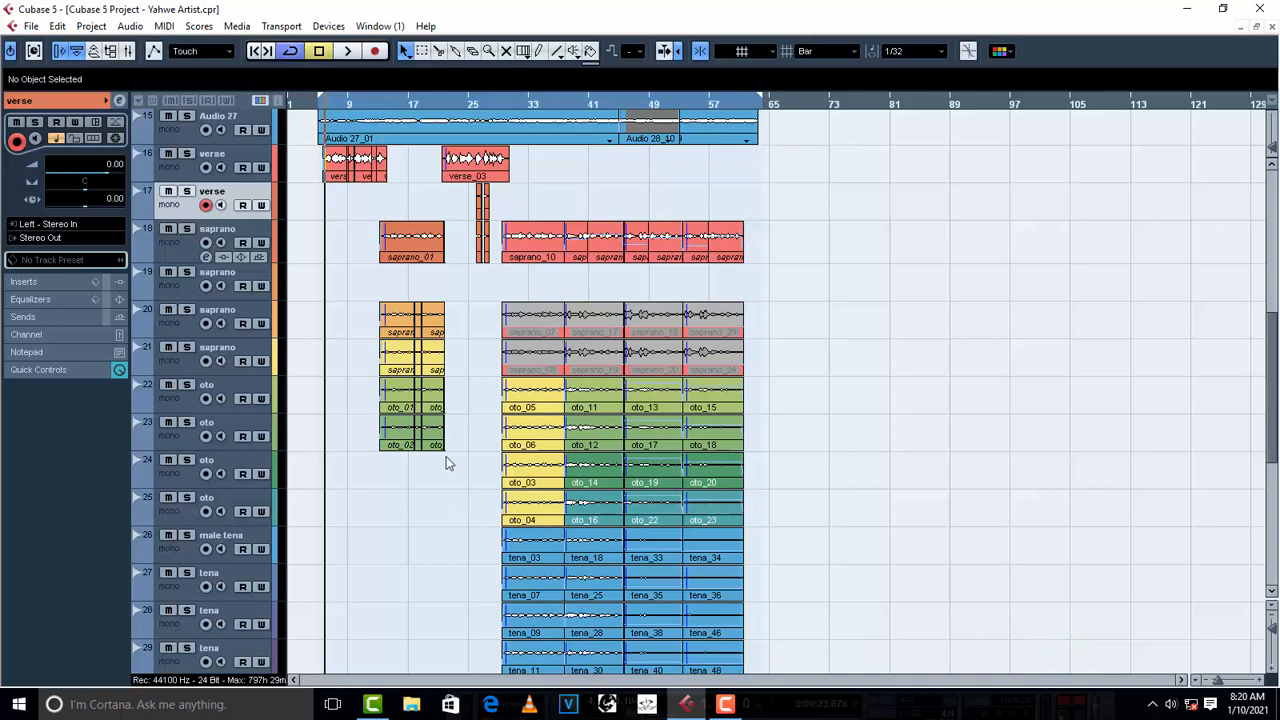
- Add two stereo group channel tracks below the last hardlips track
scroll(389, 480, down, 5)
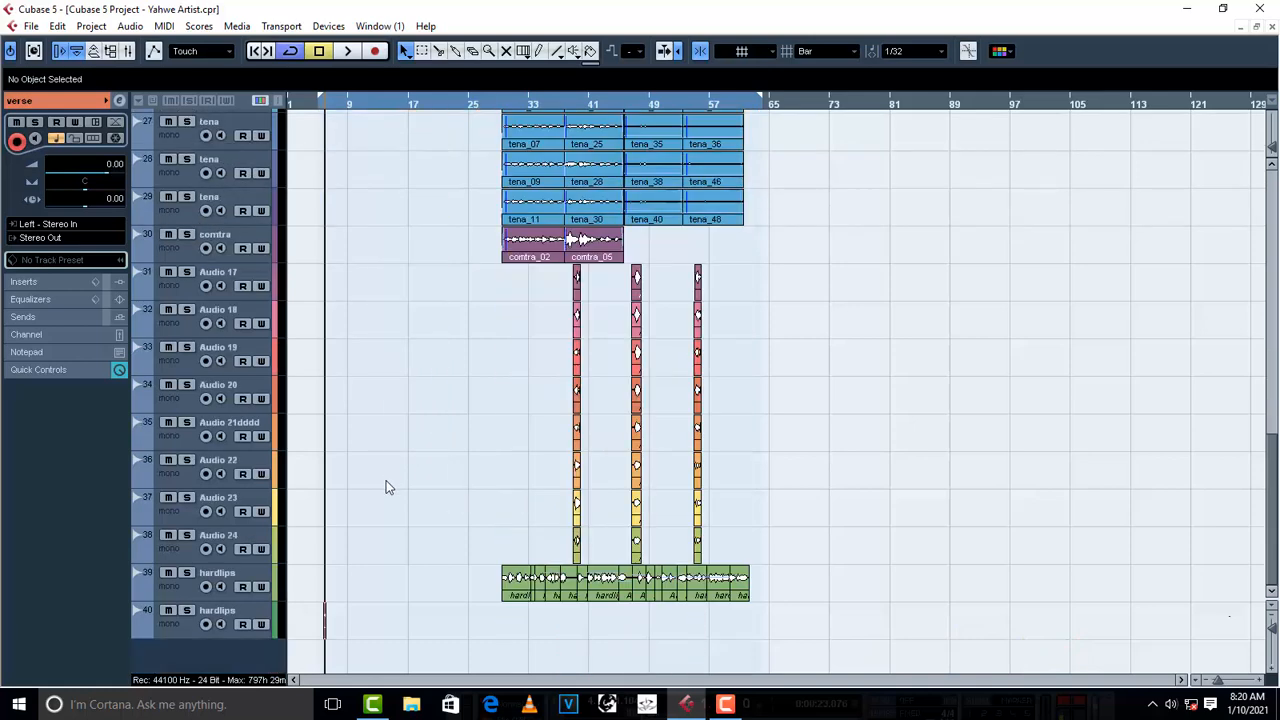
right_click(184, 660)
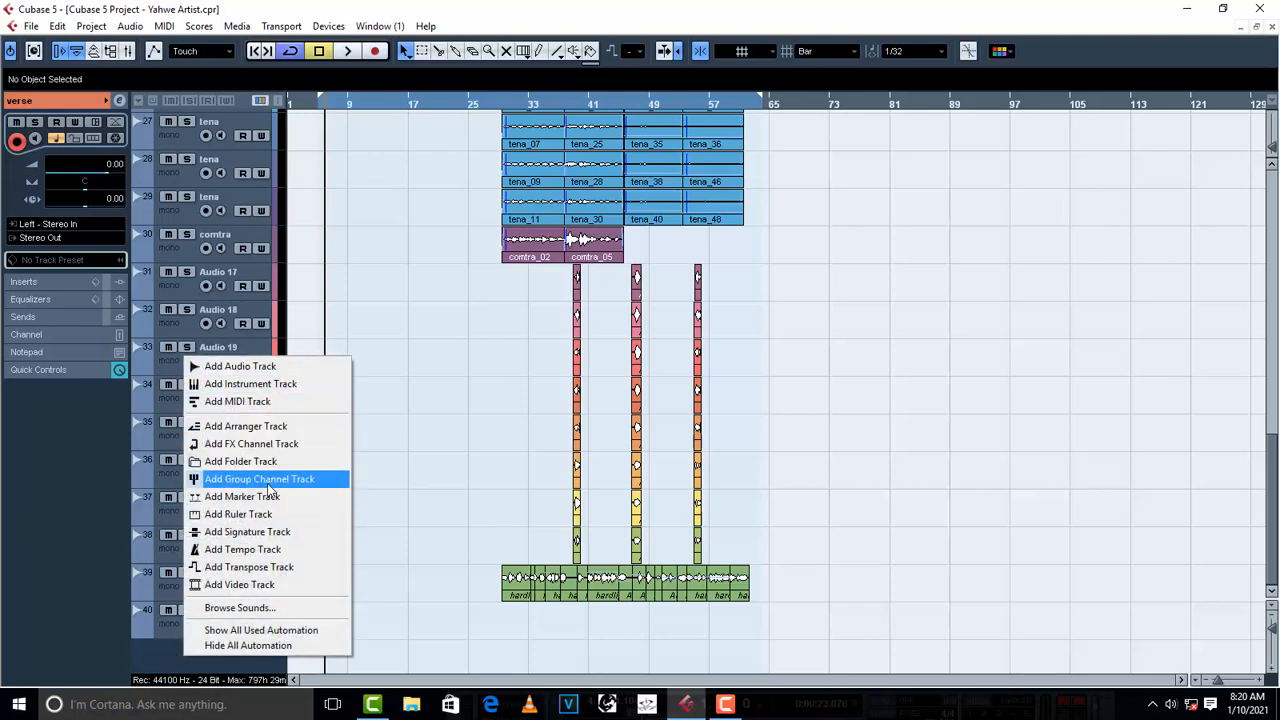
click(260, 479)
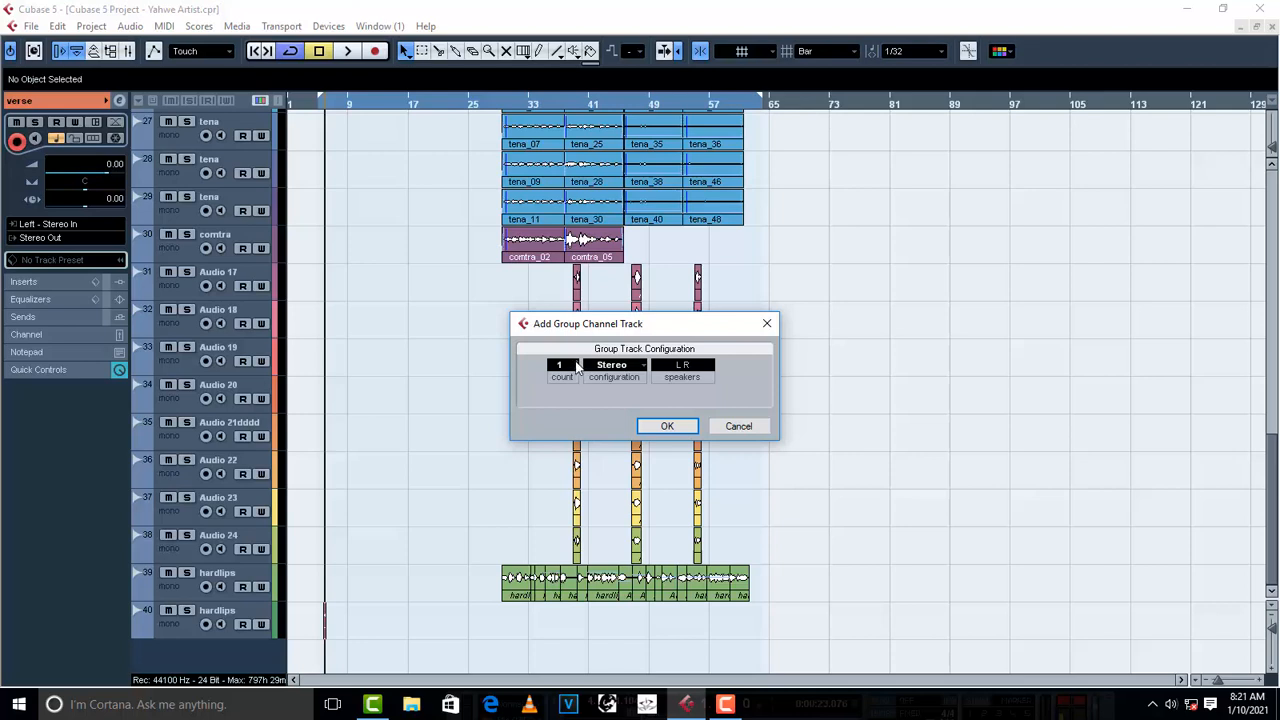
click(667, 426)
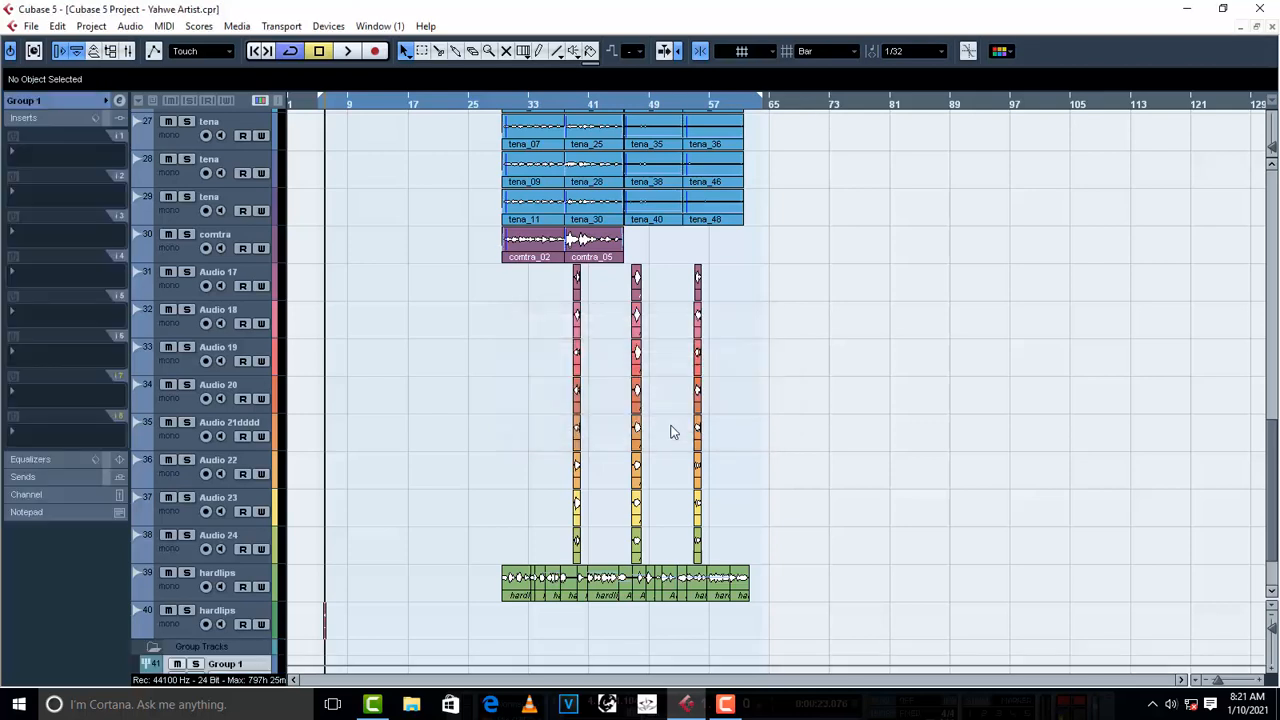
- Rename the Group 1 track as "lead vox"
double_click(234, 577)
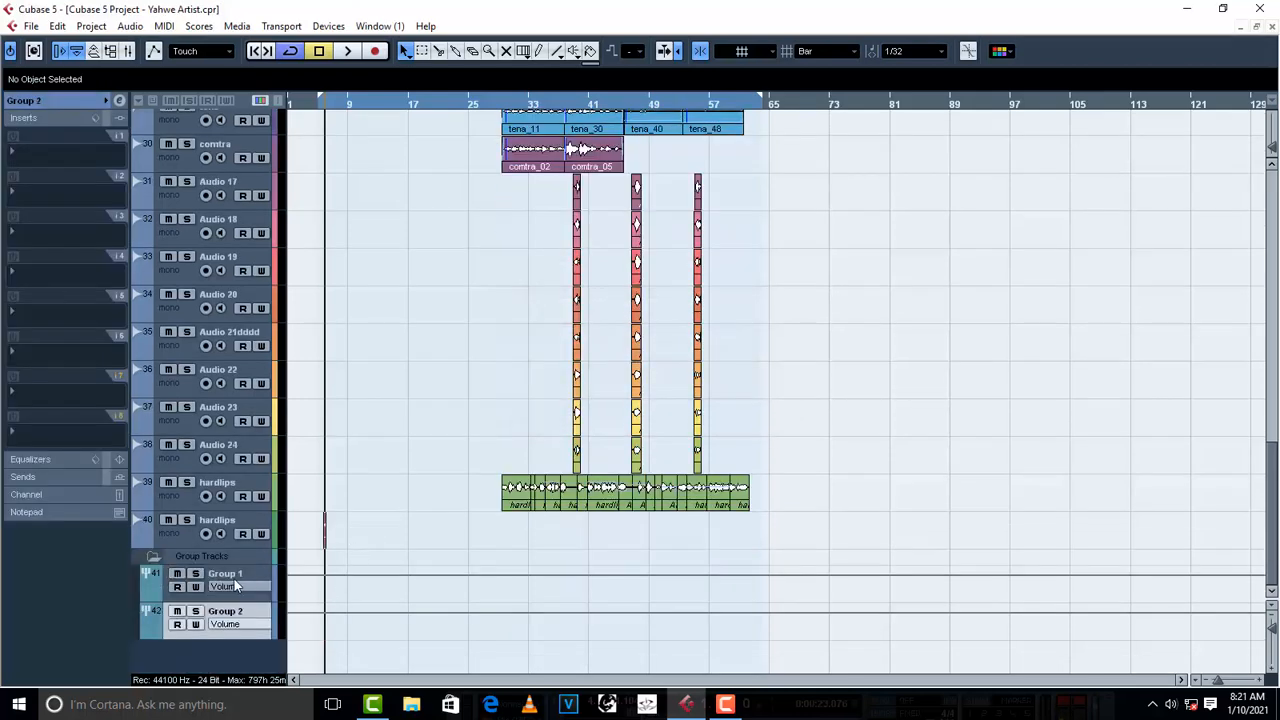
click(251, 607)
click(243, 572)
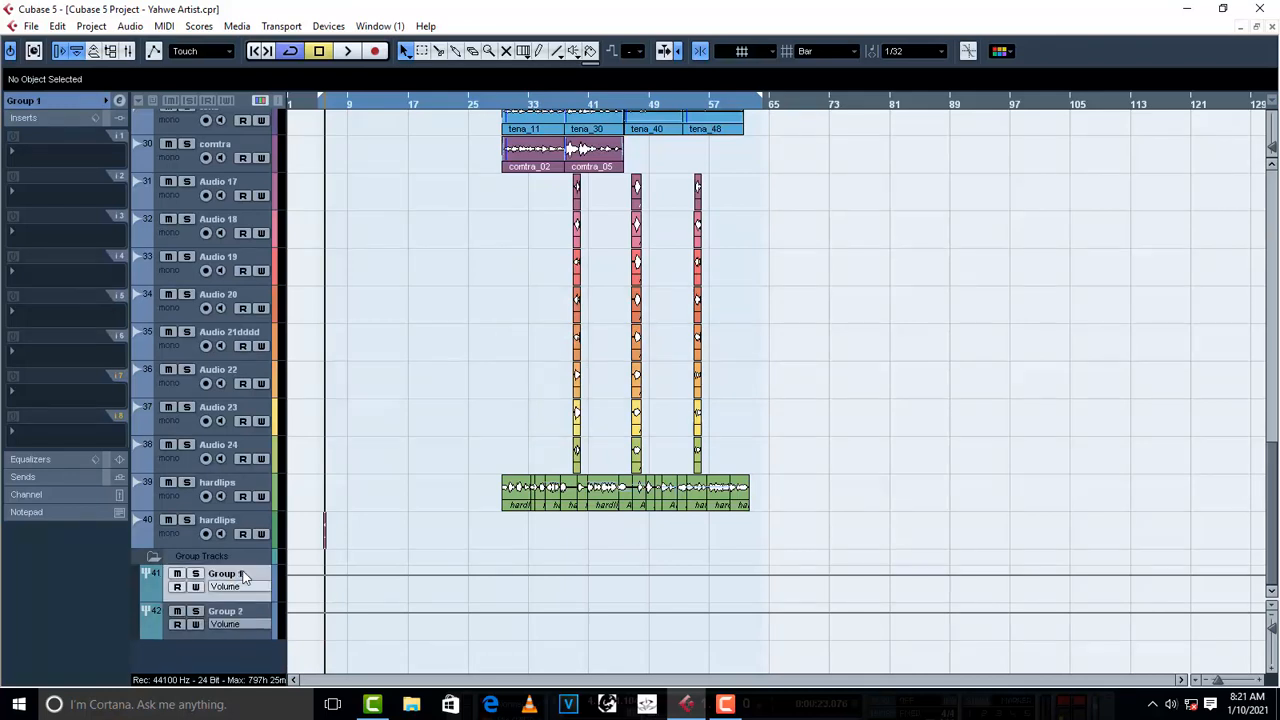
double_click(237, 573)
text(lead vox)
- Rename the Group 2 track as "backings"
double_click(225, 611)
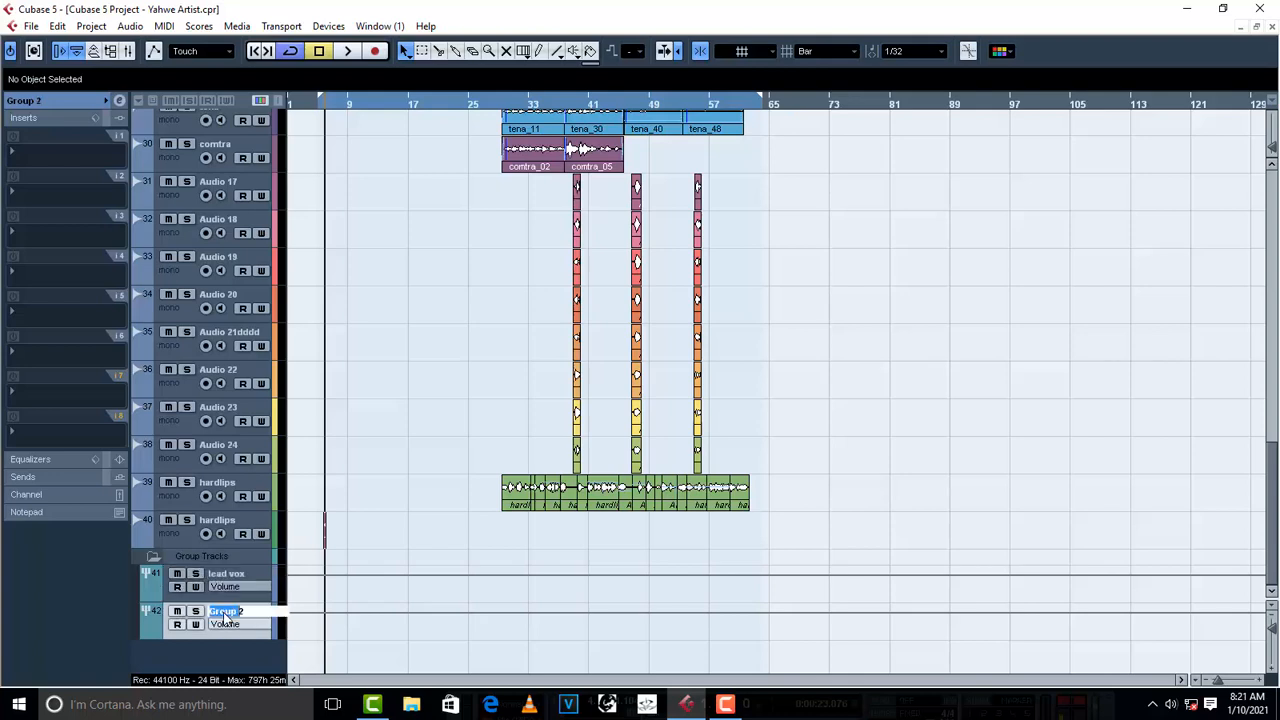
text(A)
text(ackings)
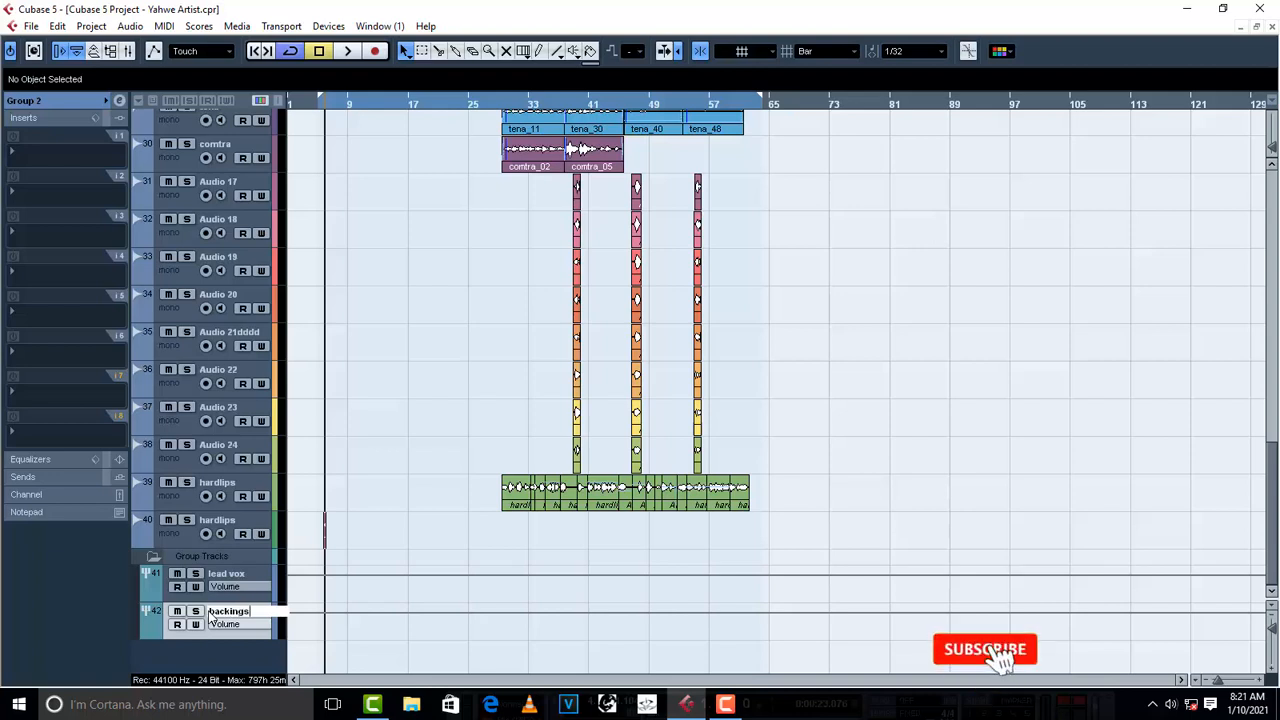
key(Return)
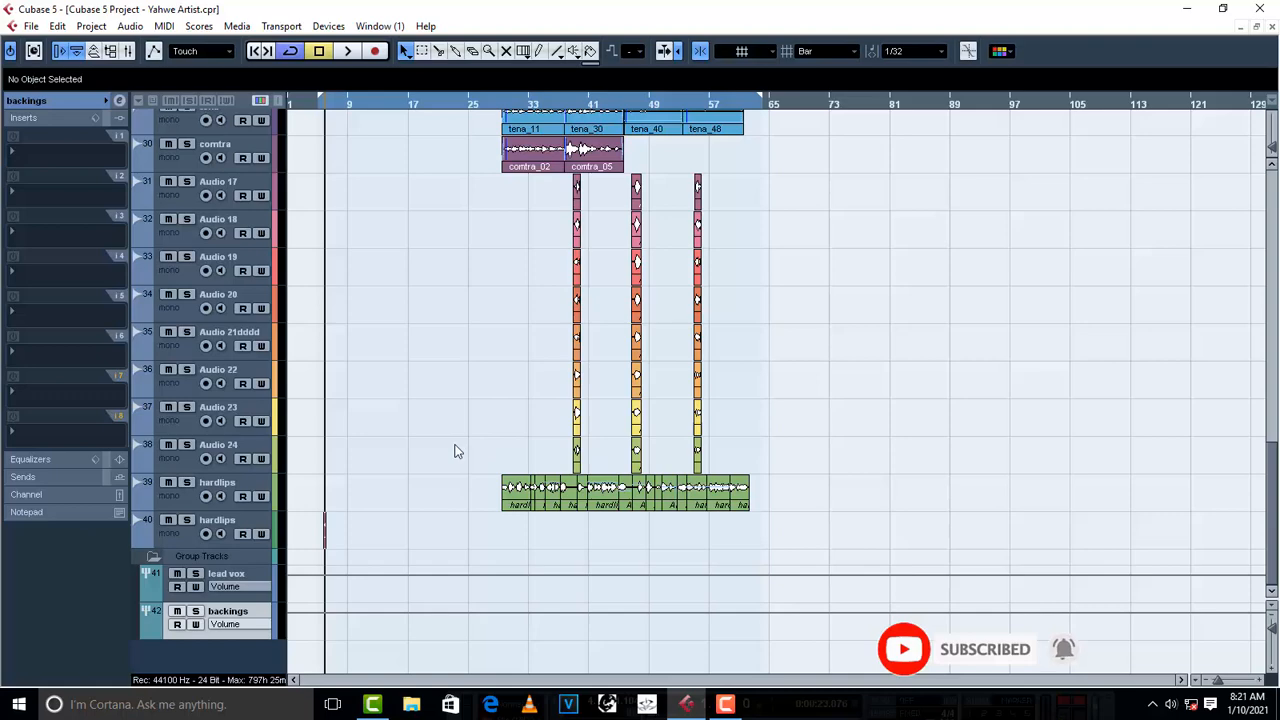
- Add a stereo FX channel track with the Reverb32 effect and close its plug-in window
scroll(455, 450, up, 6)
scroll(455, 450, down, 6)
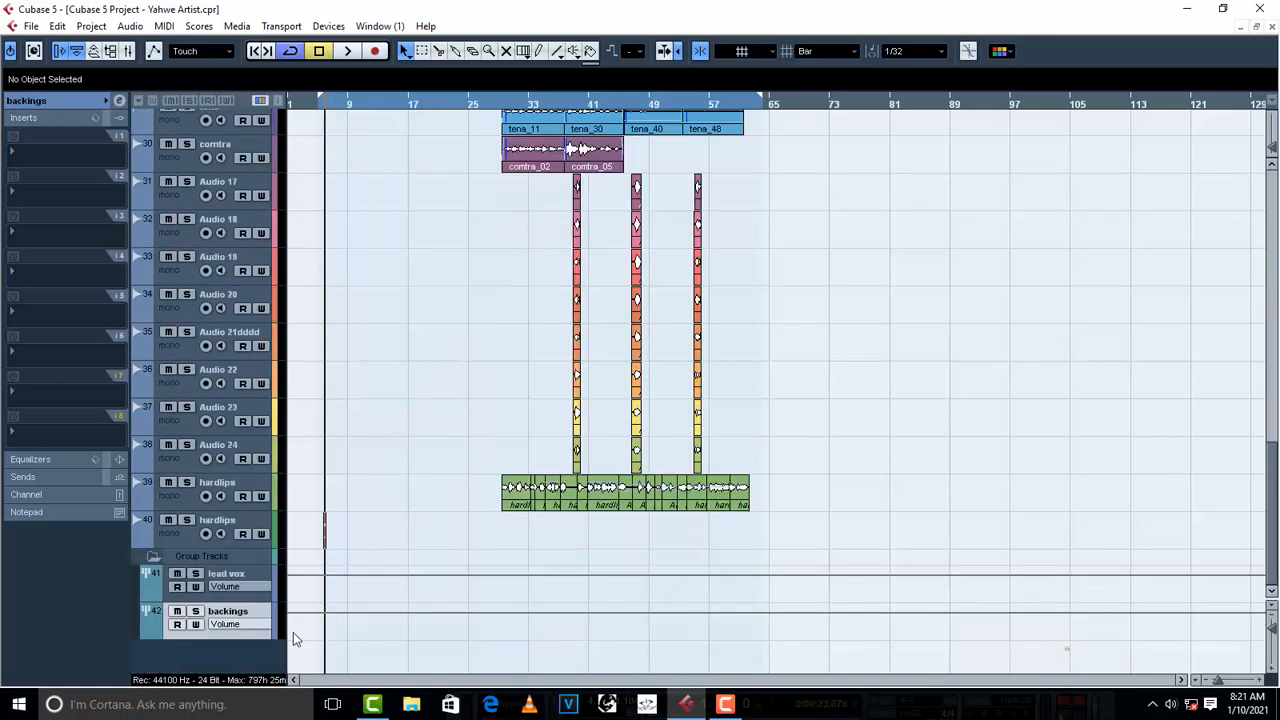
right_click(206, 656)
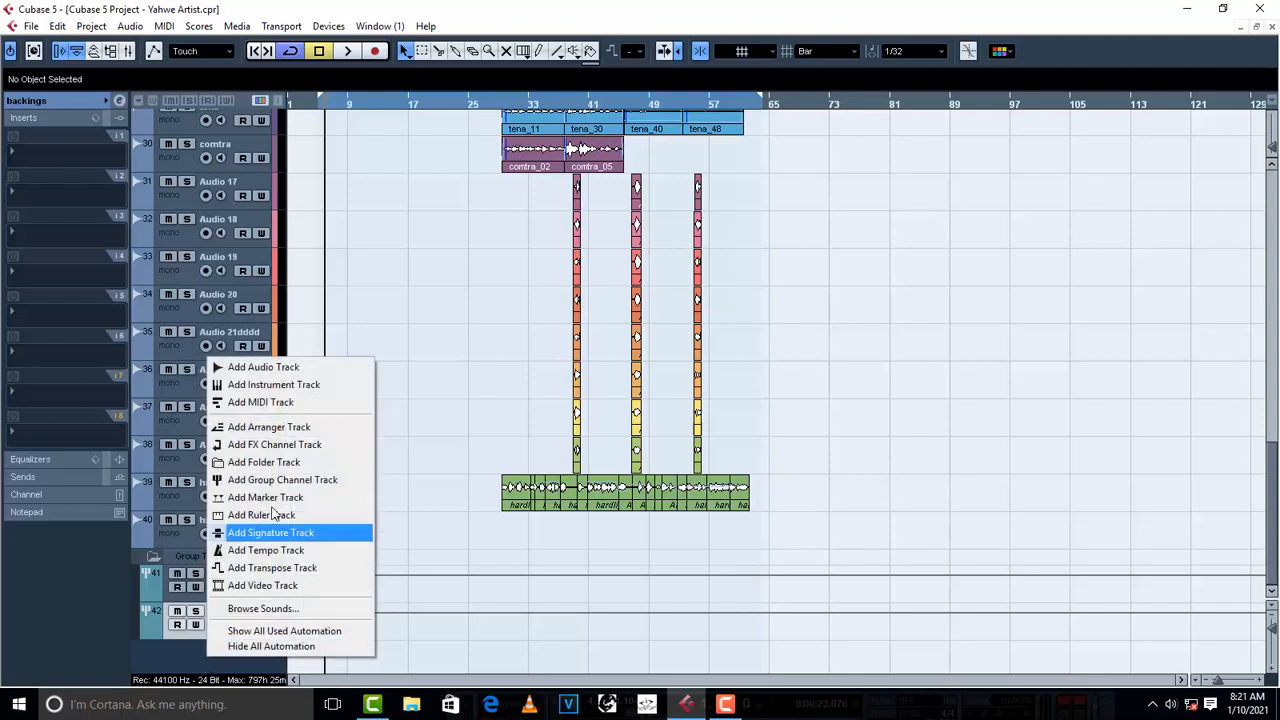
click(285, 444)
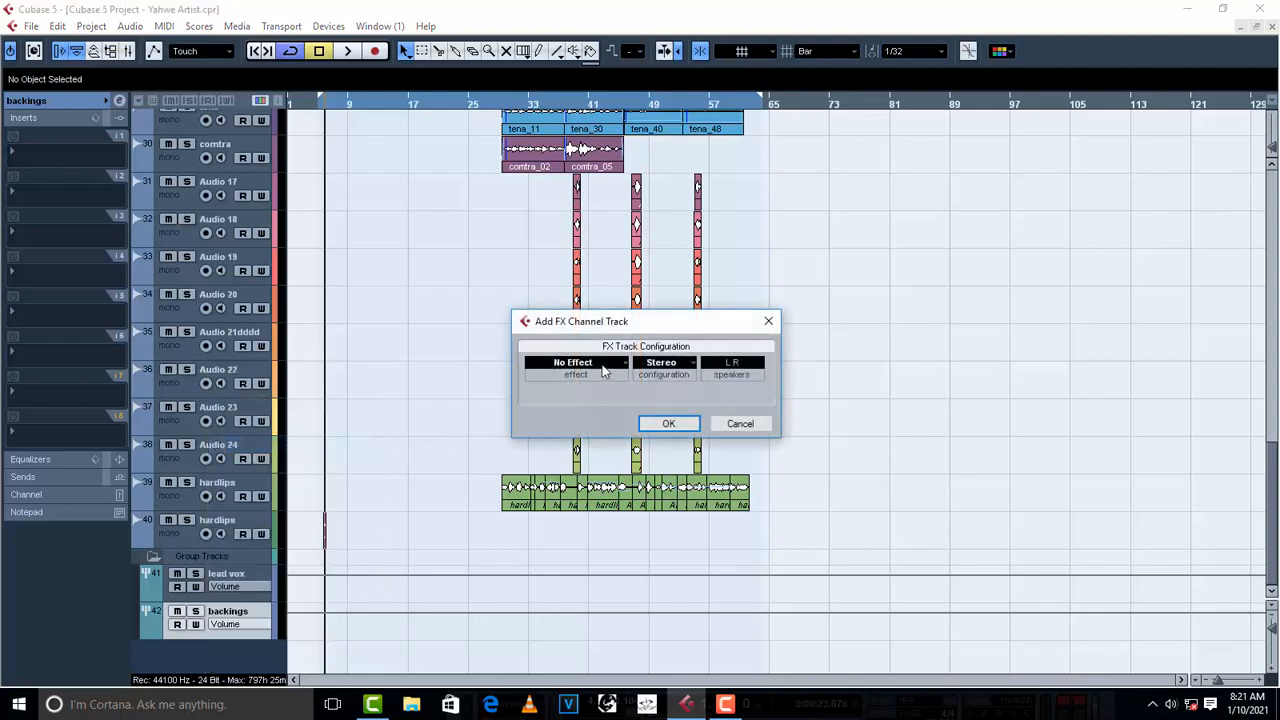
click(604, 368)
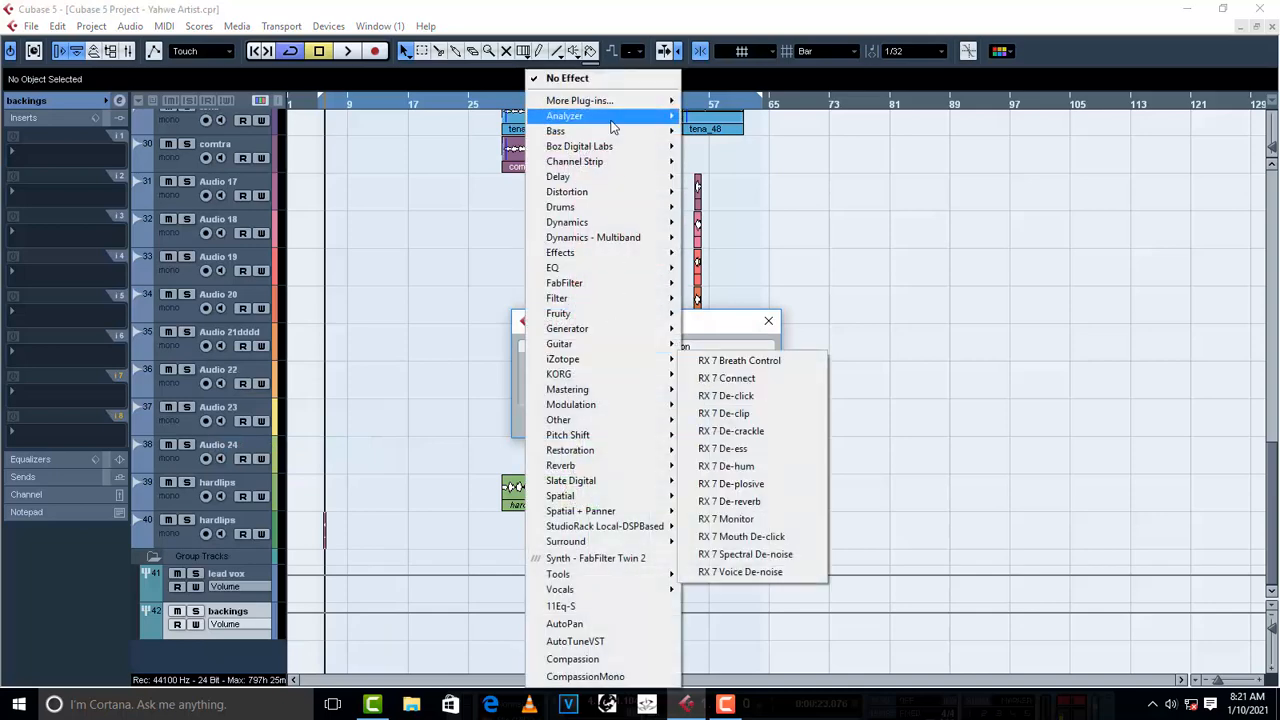
mouse_move(625, 101)
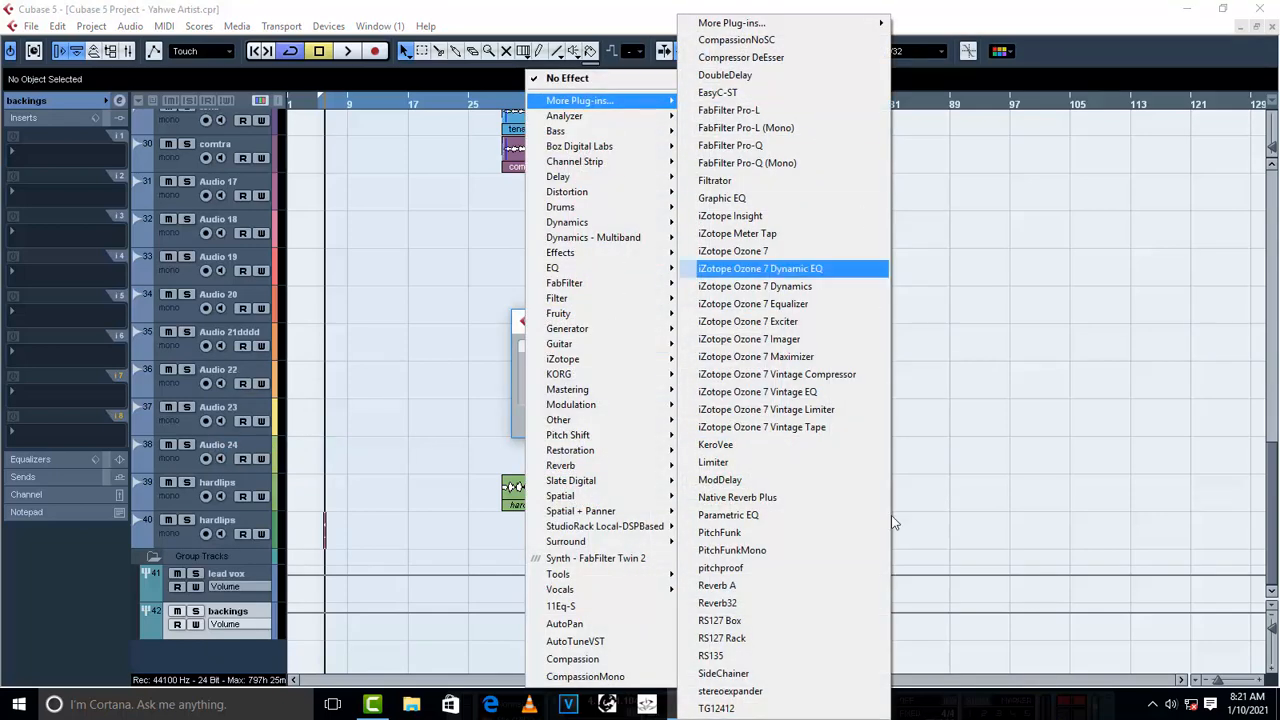
click(754, 605)
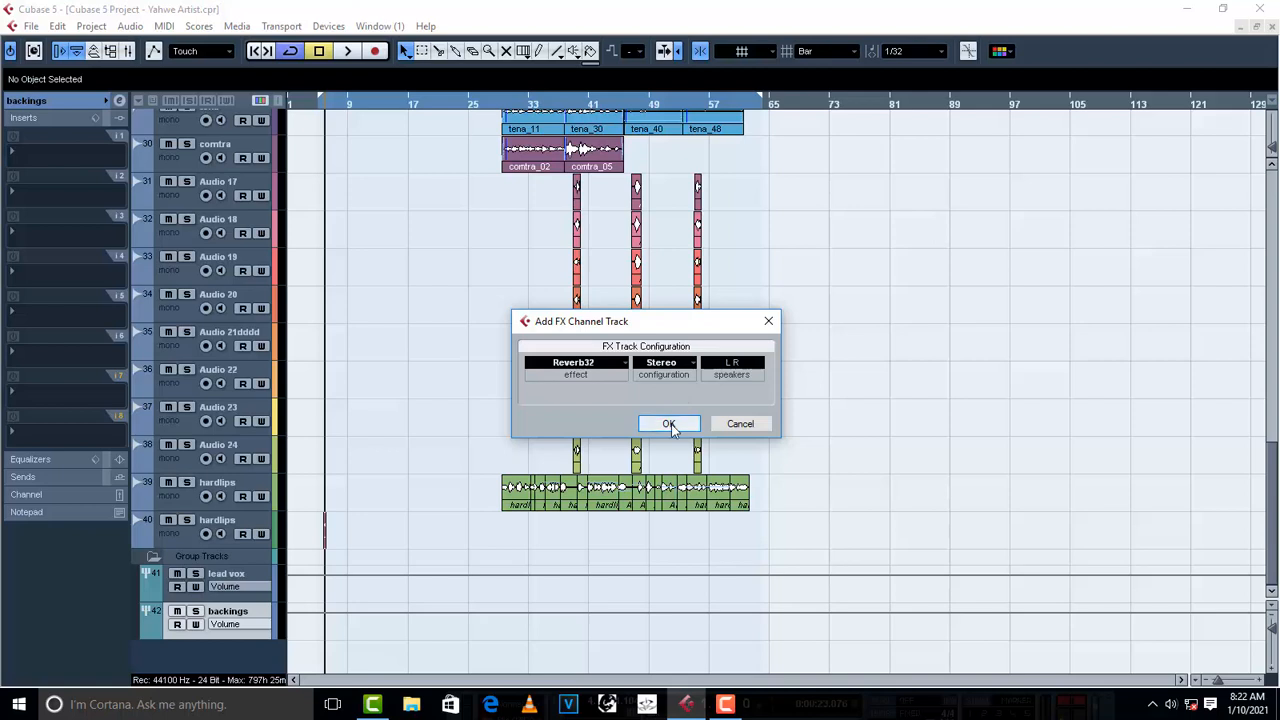
click(669, 424)
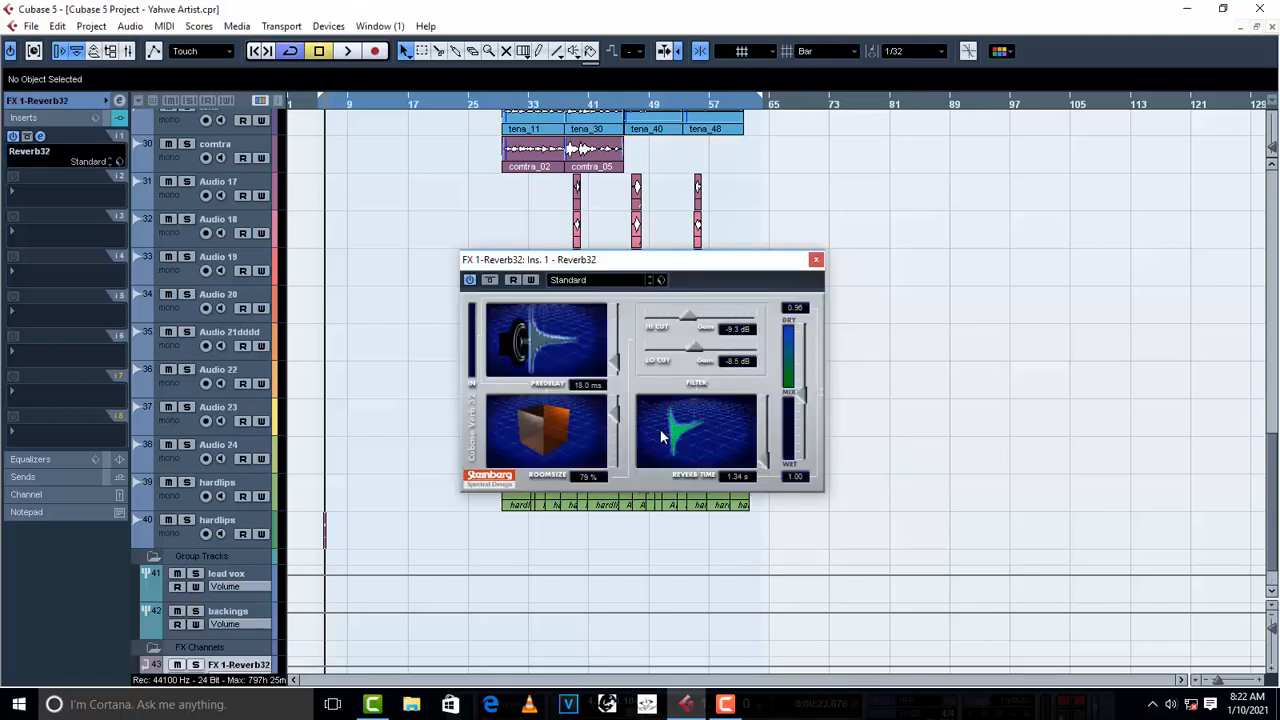
click(816, 259)
- Add a second stereo FX channel track with the H-Delay Stereo effect and close its plug-in window
scroll(413, 556, down, 1)
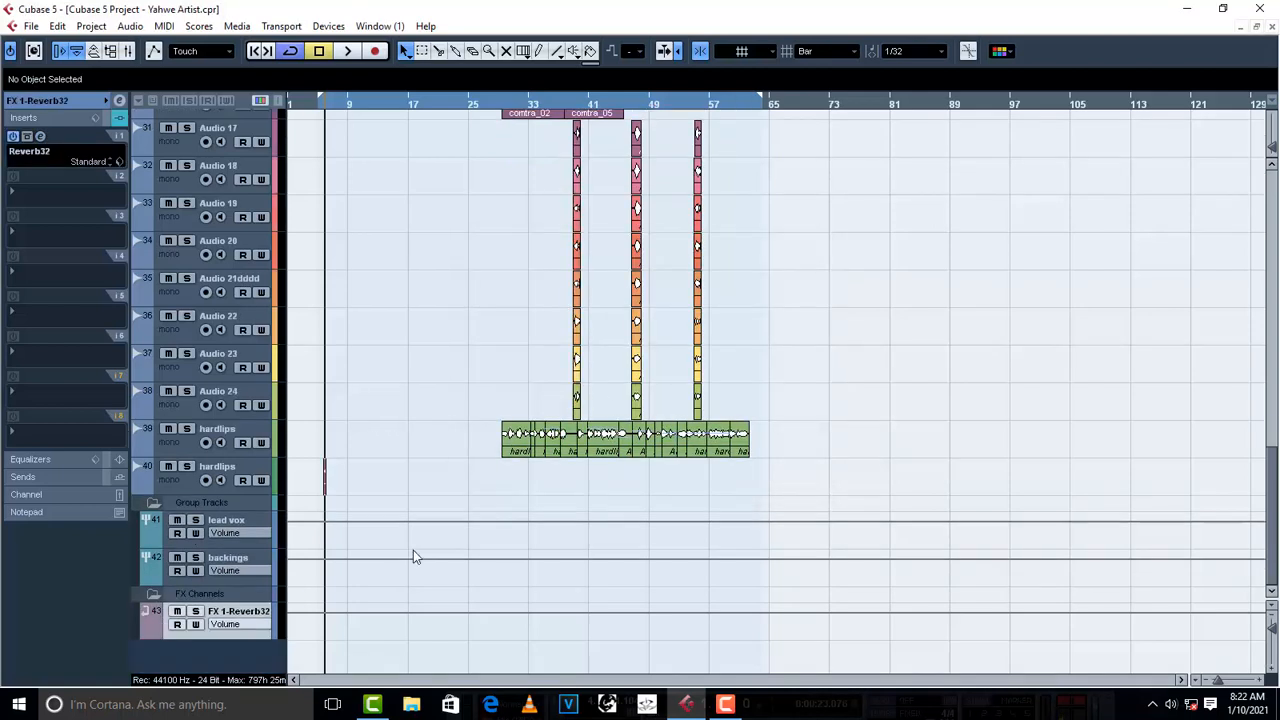
right_click(216, 650)
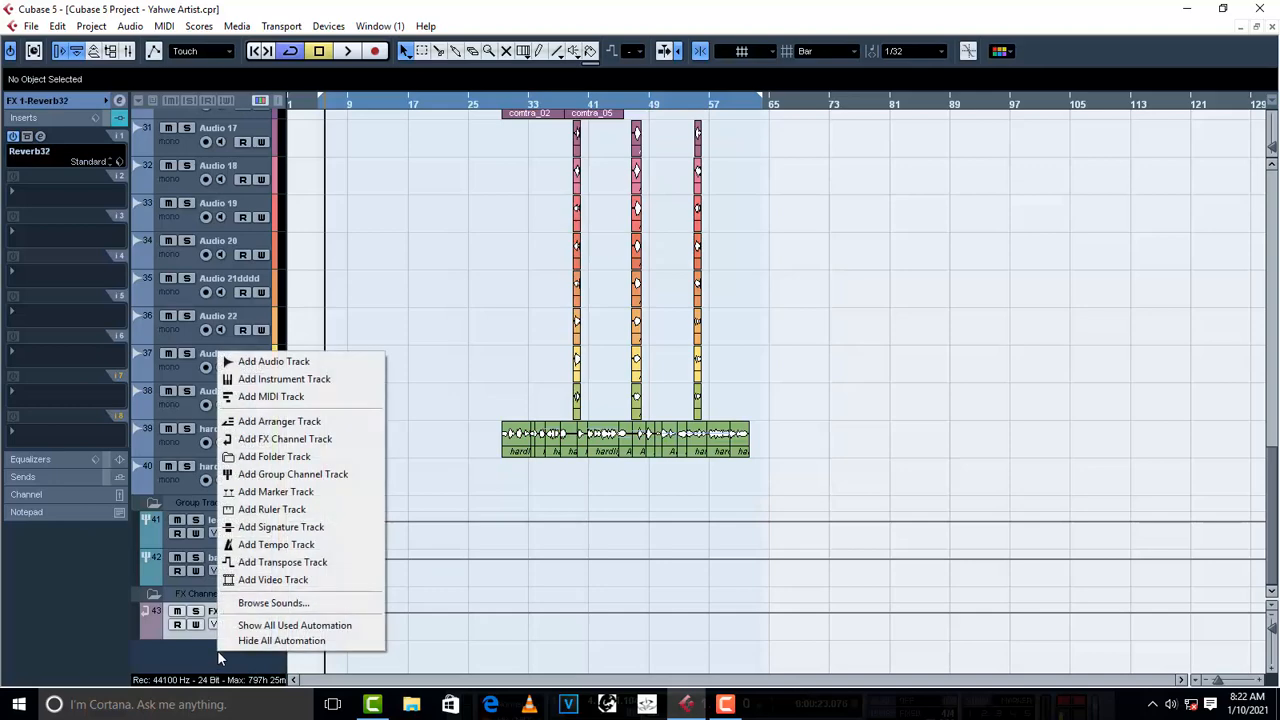
click(296, 441)
click(560, 367)
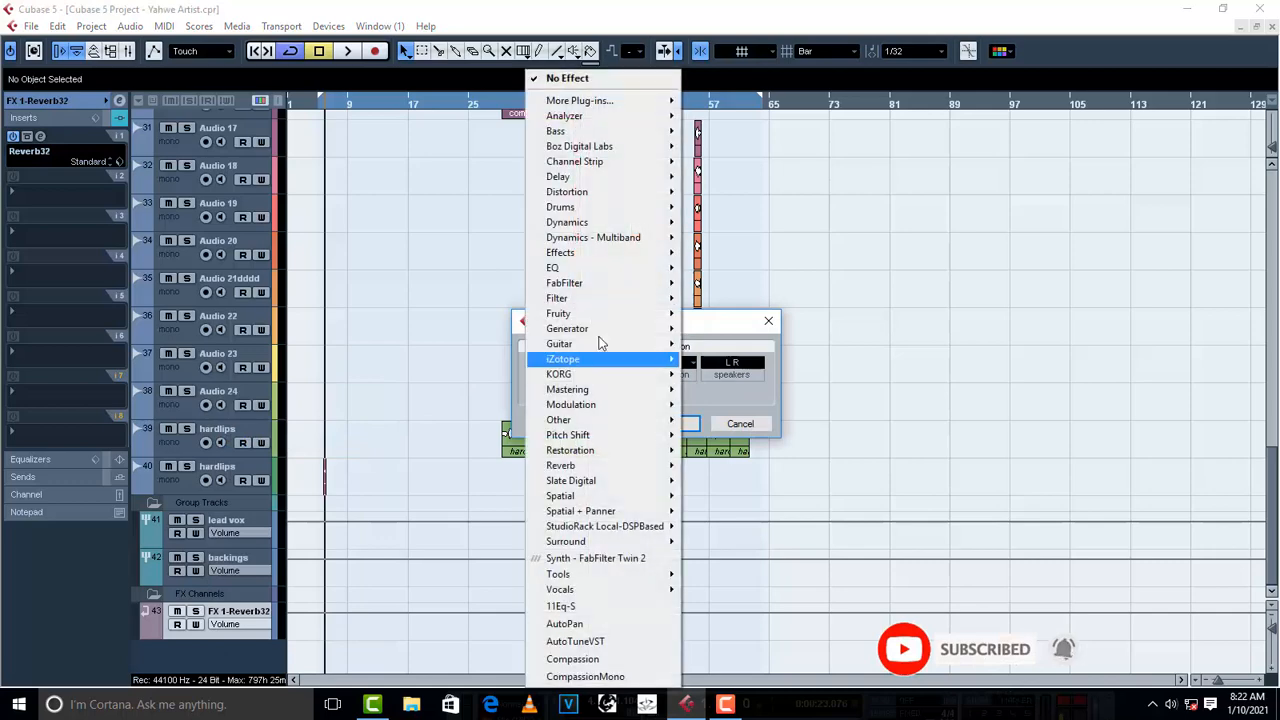
mouse_move(603, 180)
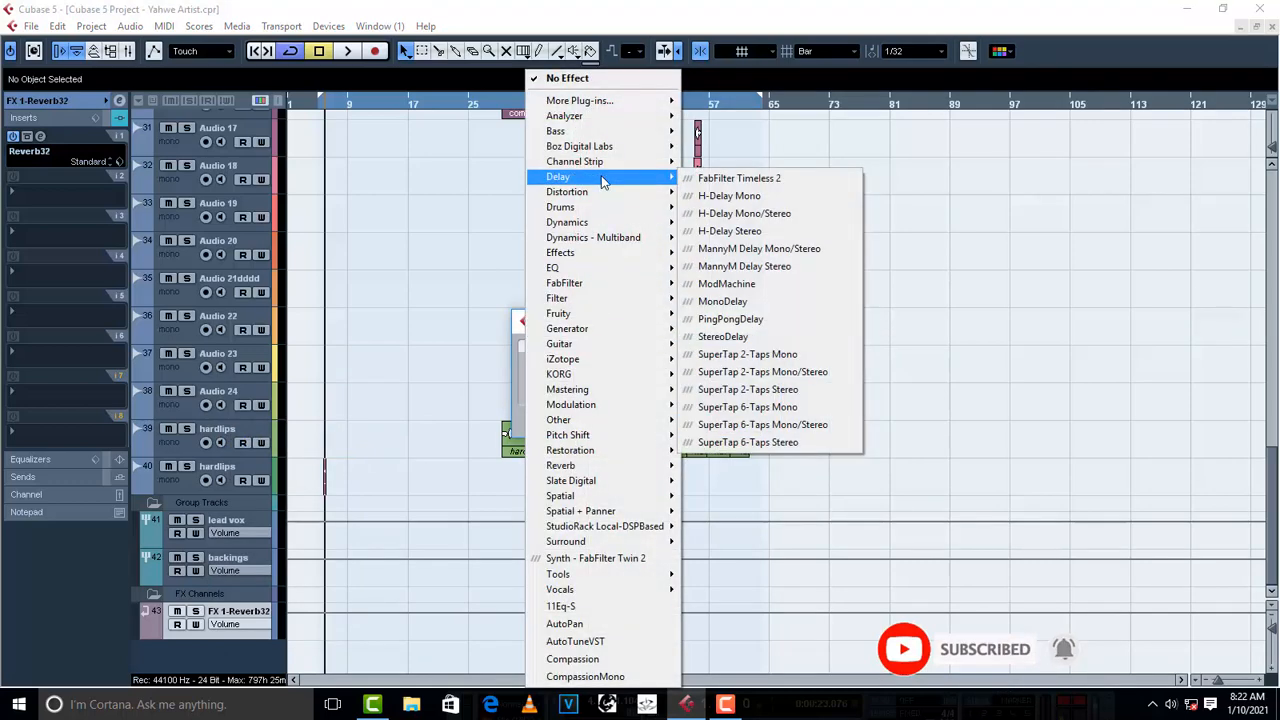
click(796, 234)
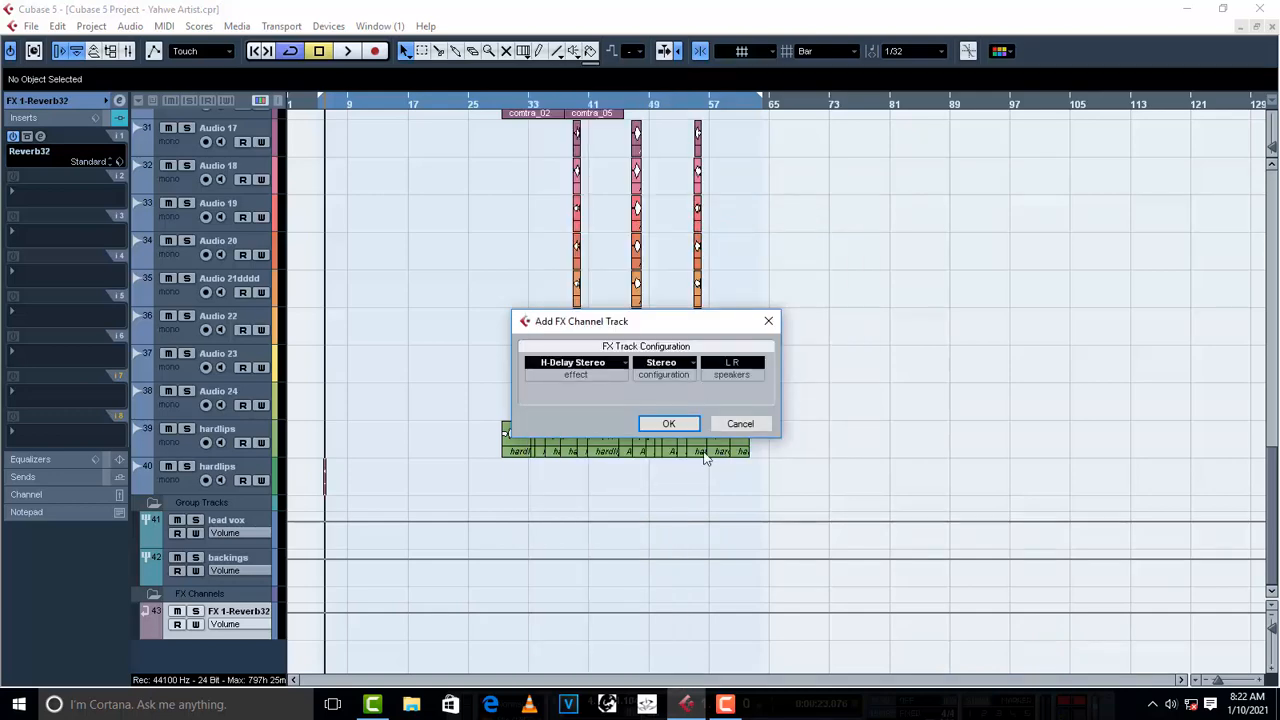
click(680, 426)
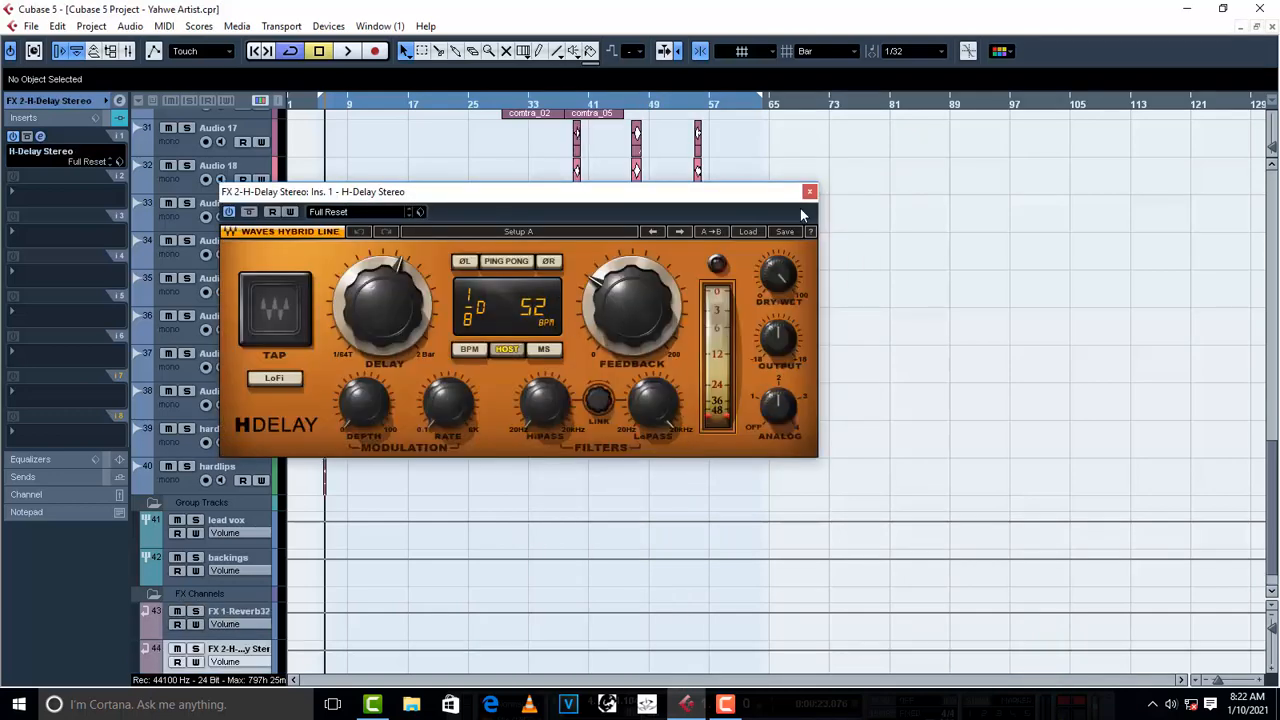
click(809, 191)
scroll(294, 580, down, 1)
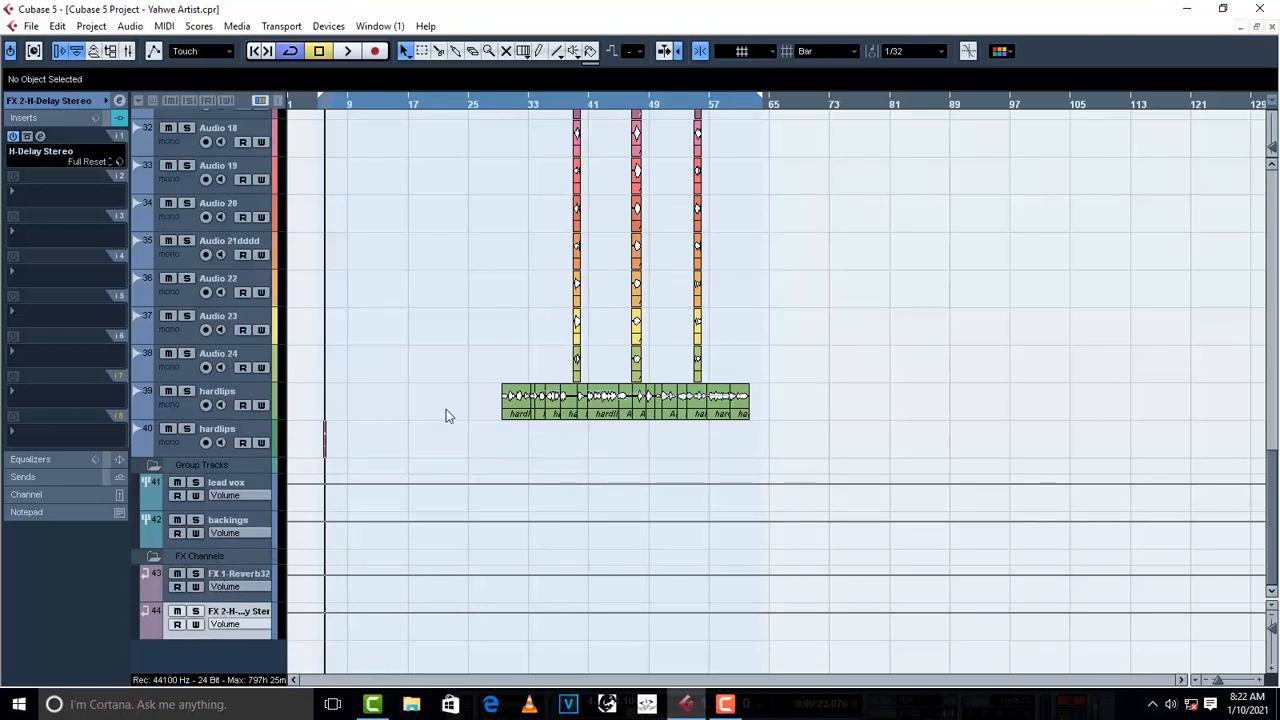
- Select the verse track on track 16, inspect its audio channel settings, and return to the maximized project view
scroll(470, 420, up, 20)
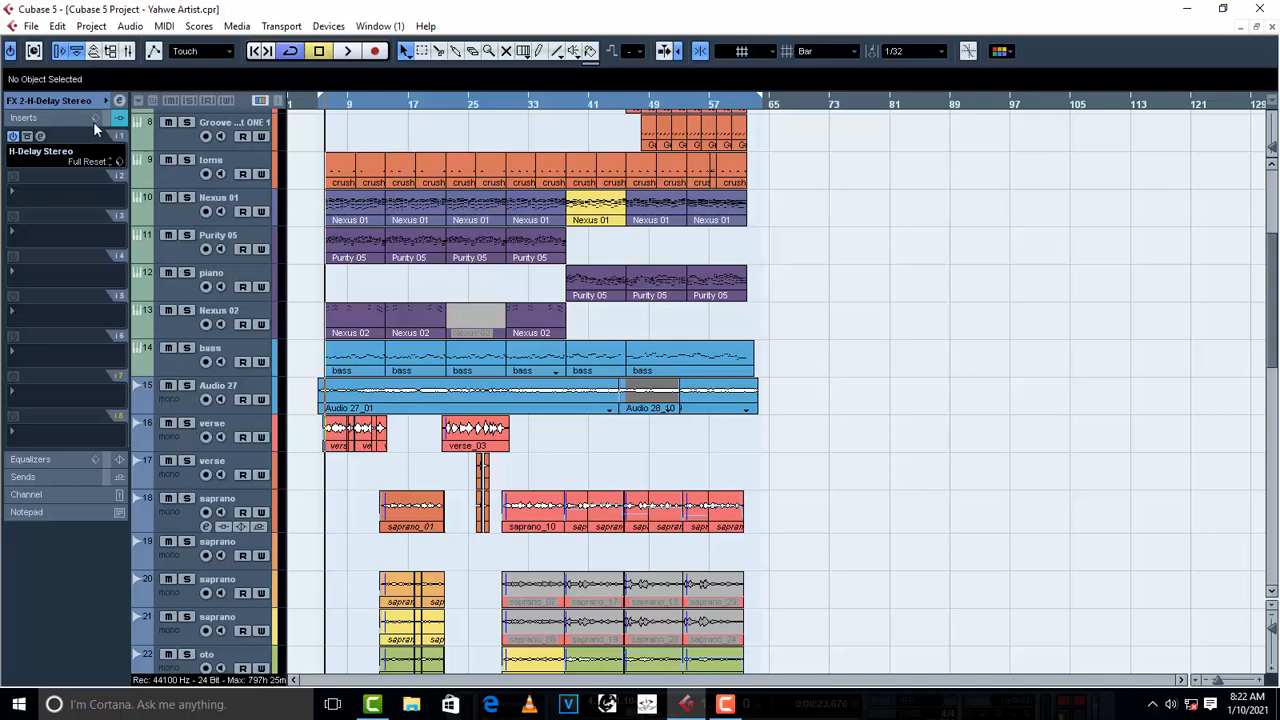
click(177, 446)
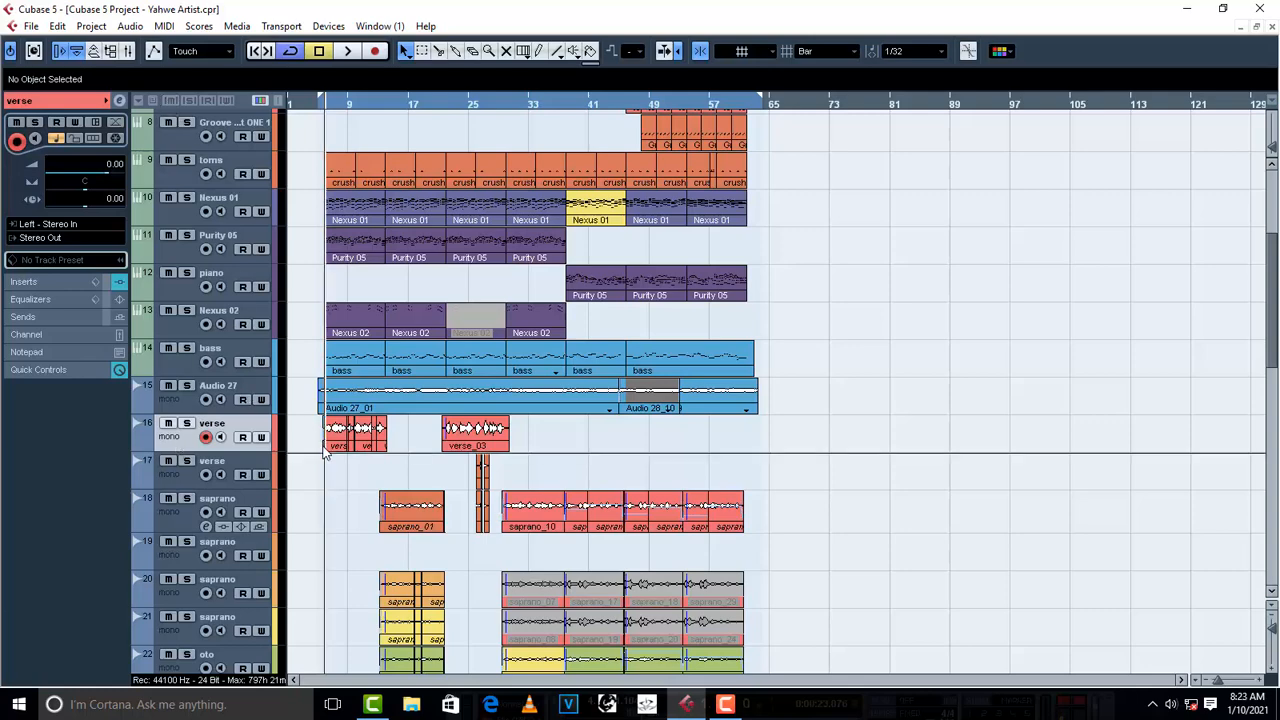
click(119, 100)
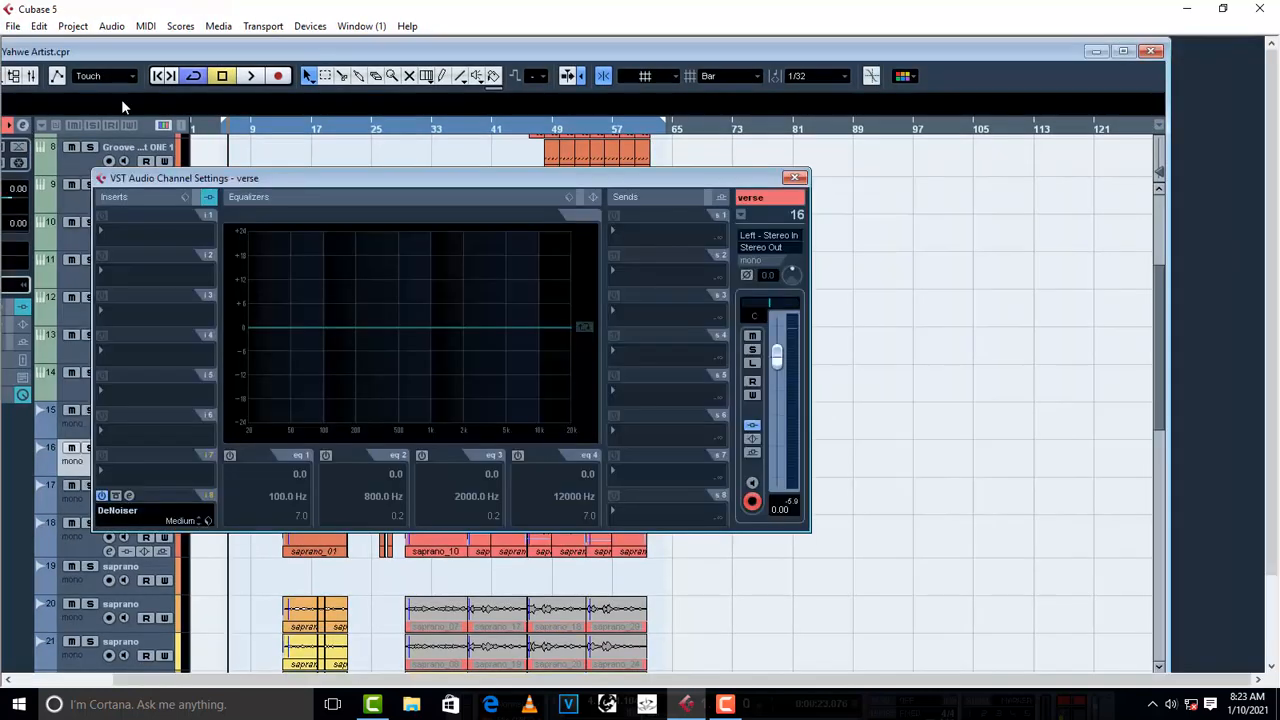
click(793, 178)
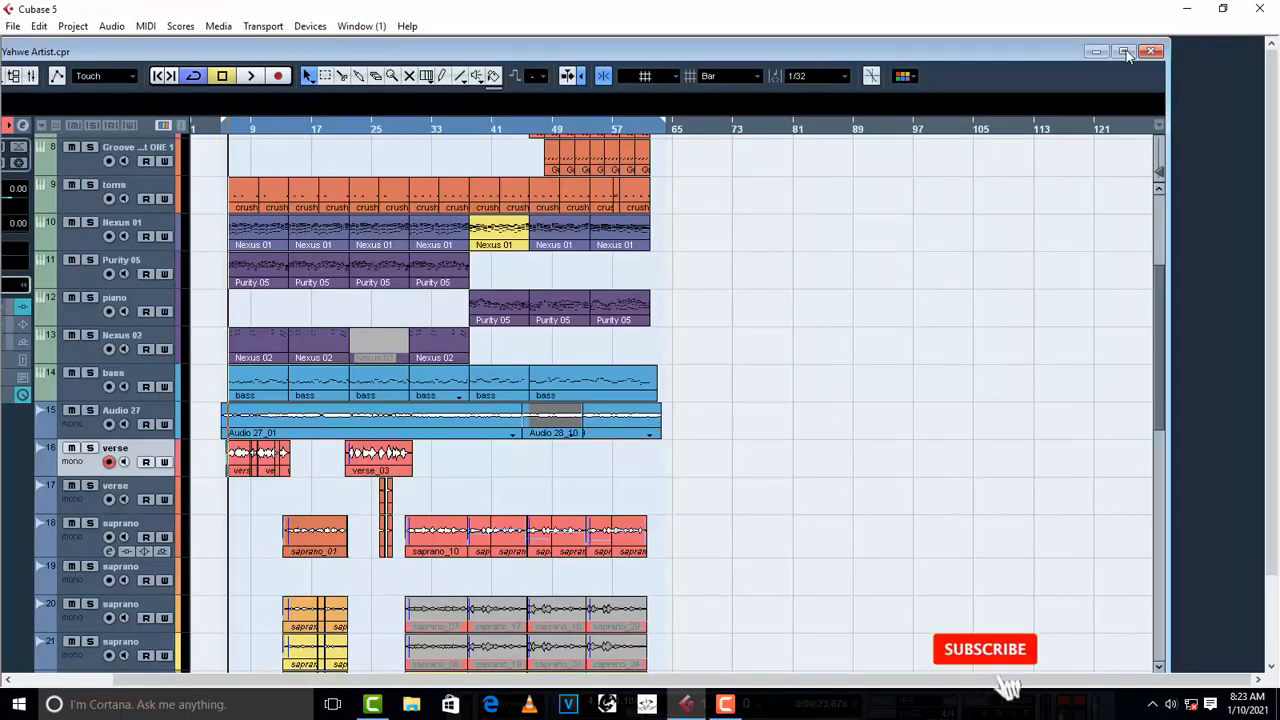
click(1123, 51)
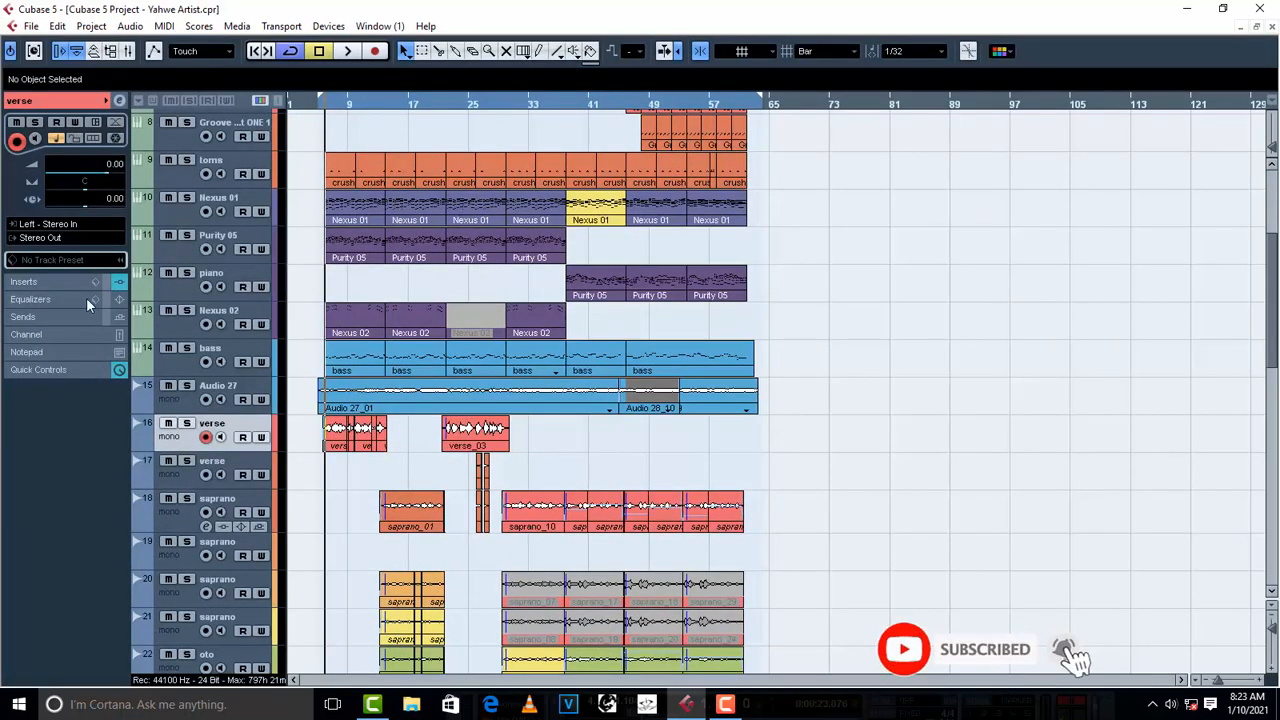
- Add the RVox Stereo dynamics plug-in to the verse track's first insert slot and close its plug-in window
click(27, 284)
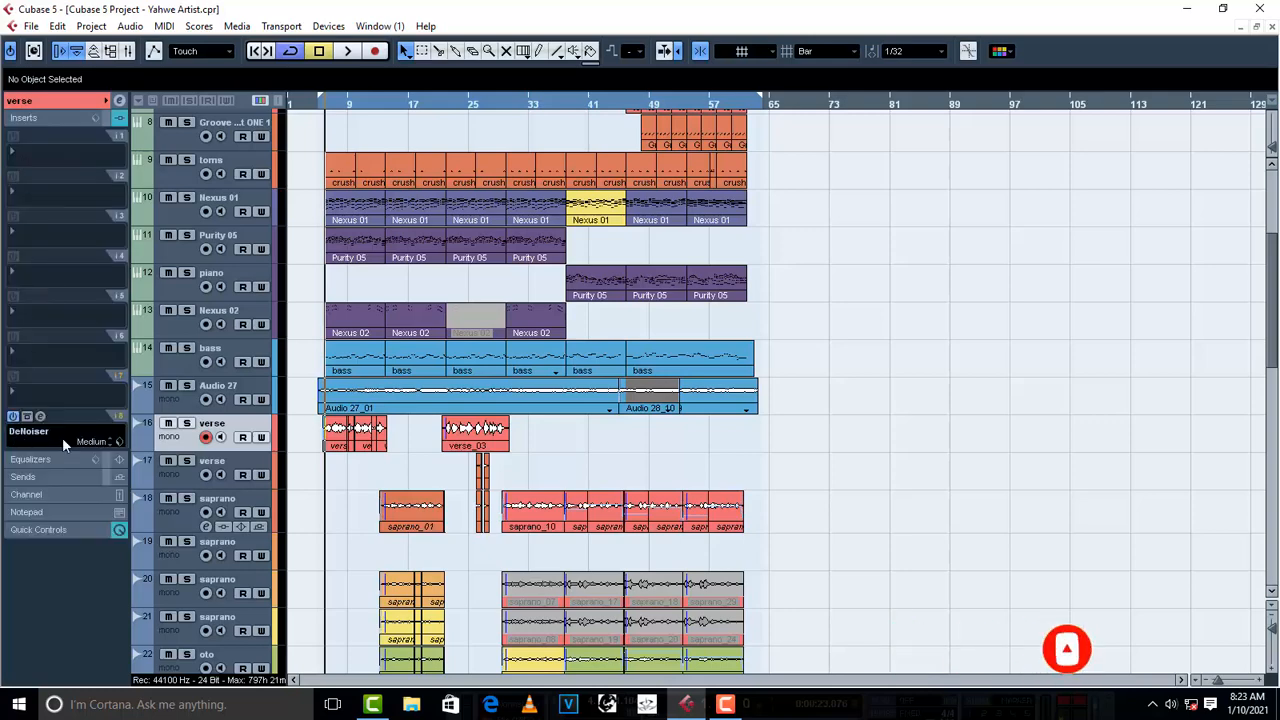
click(24, 155)
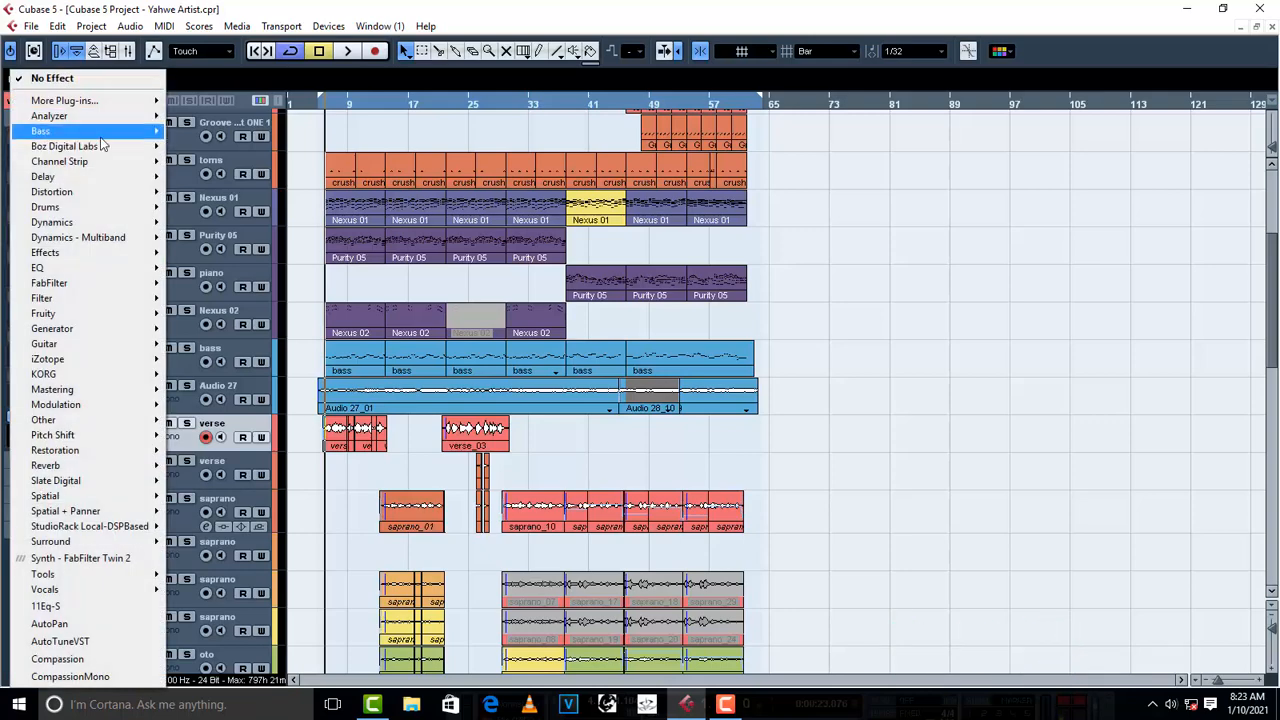
mouse_move(93, 226)
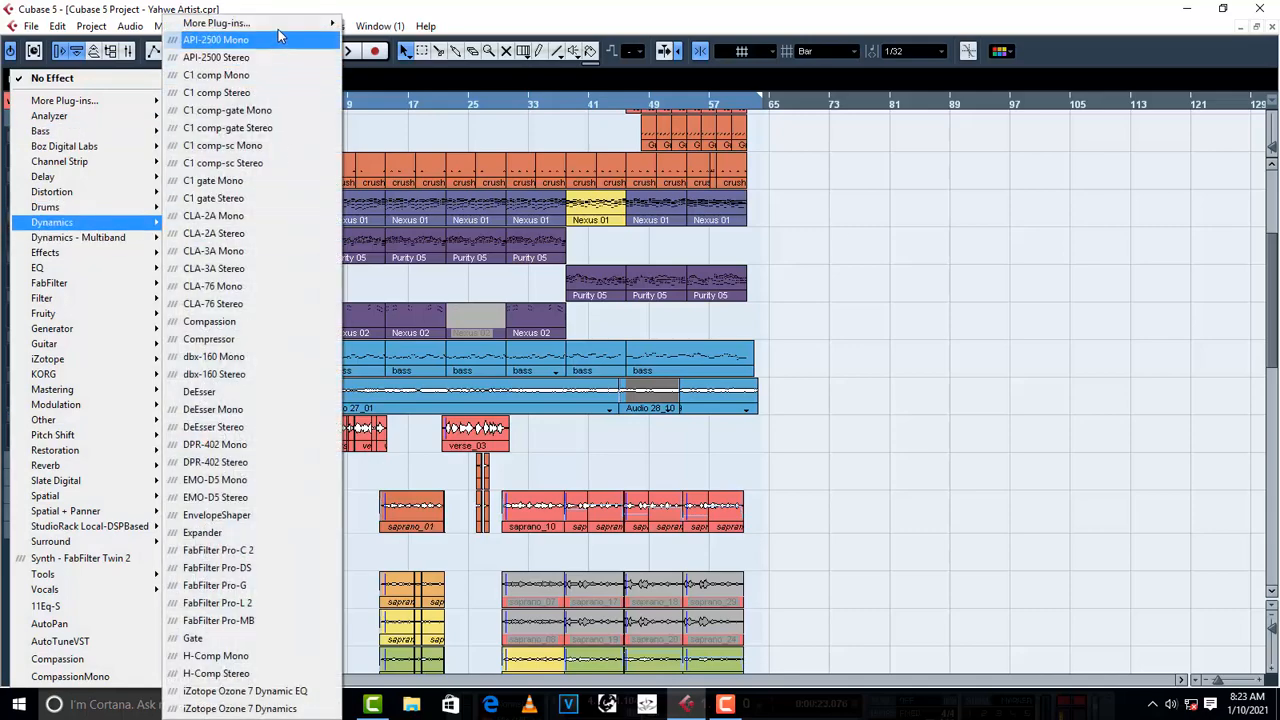
mouse_move(220, 22)
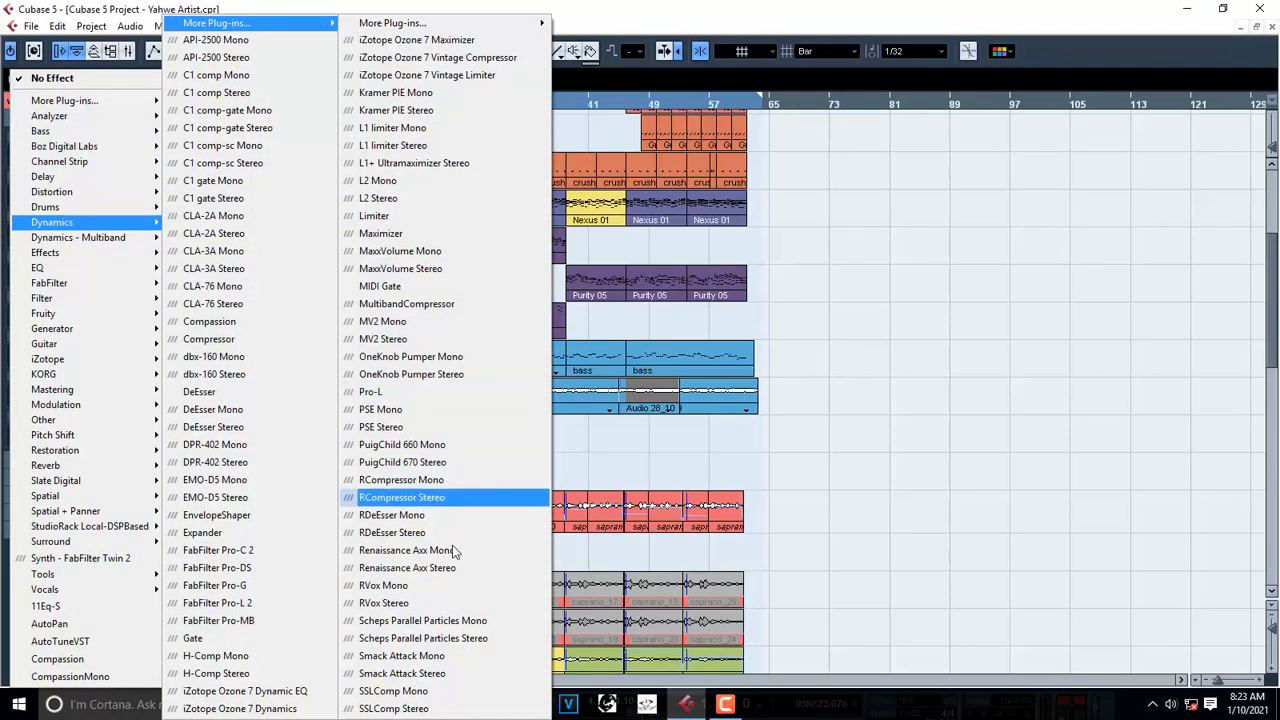
click(433, 603)
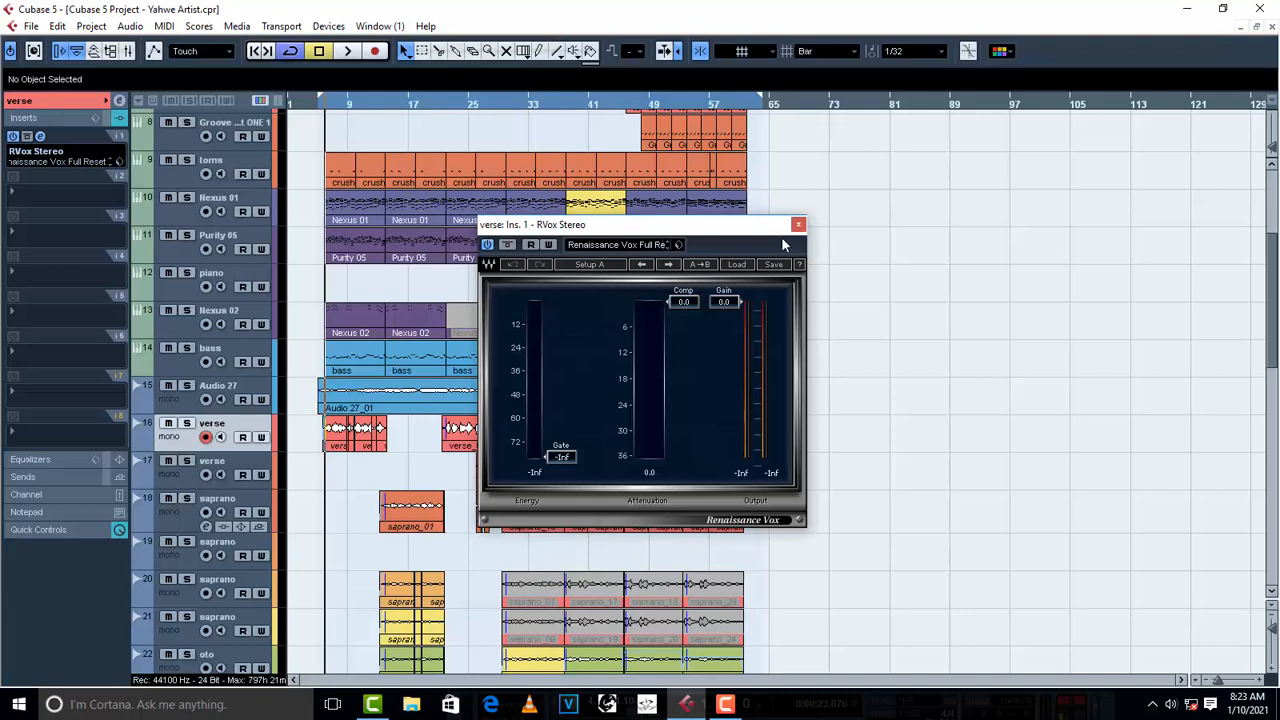
click(804, 225)
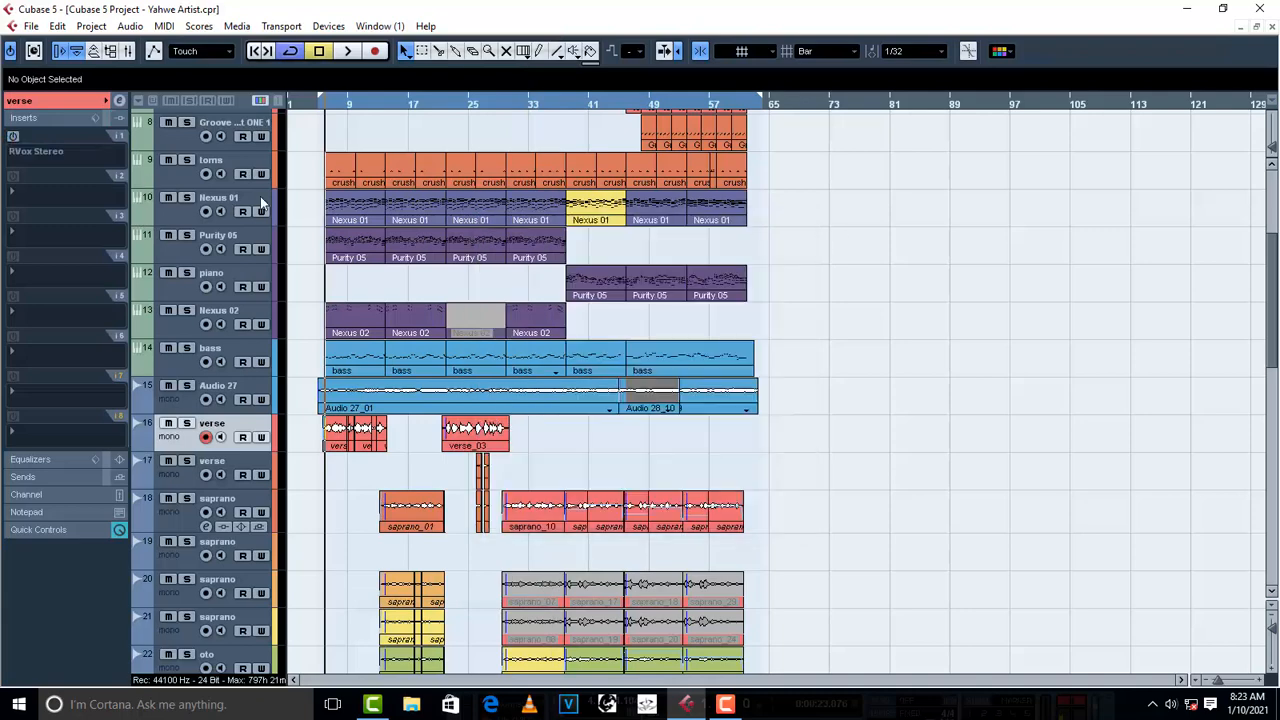
- Listen to the verse with the RVox Stereo insert switched off, and switch the insert back on
key(space)
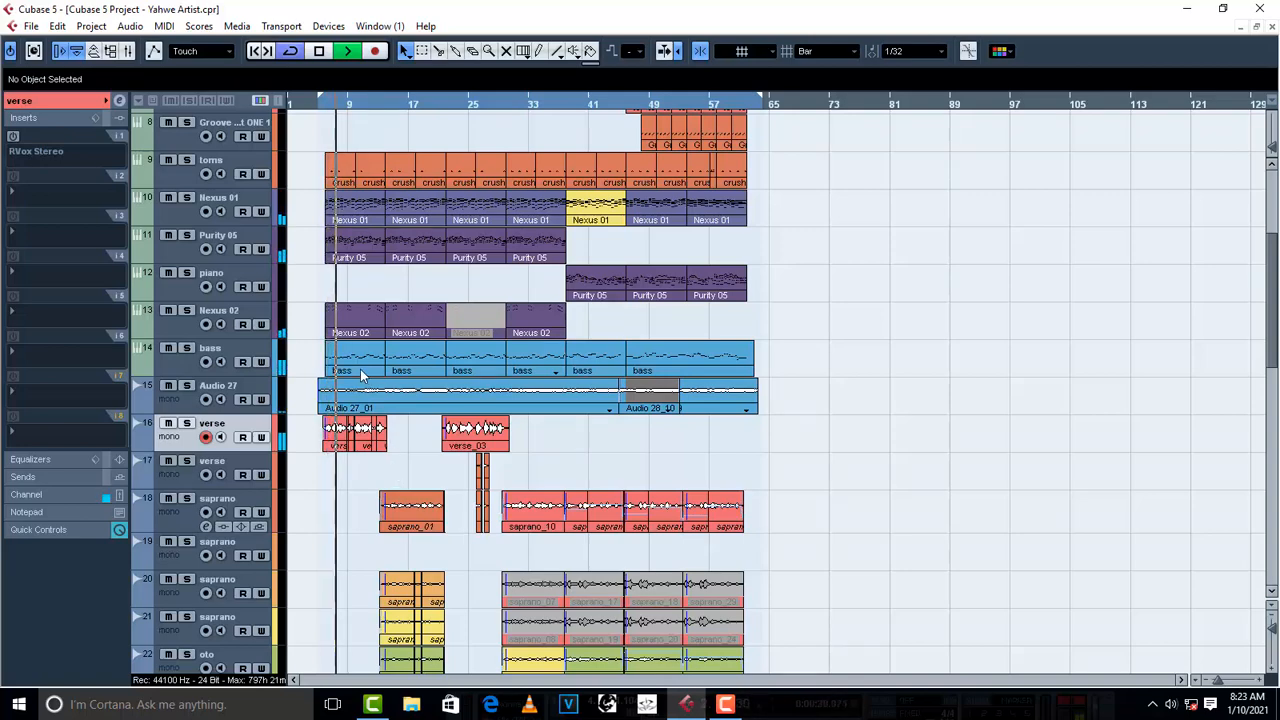
key(space)
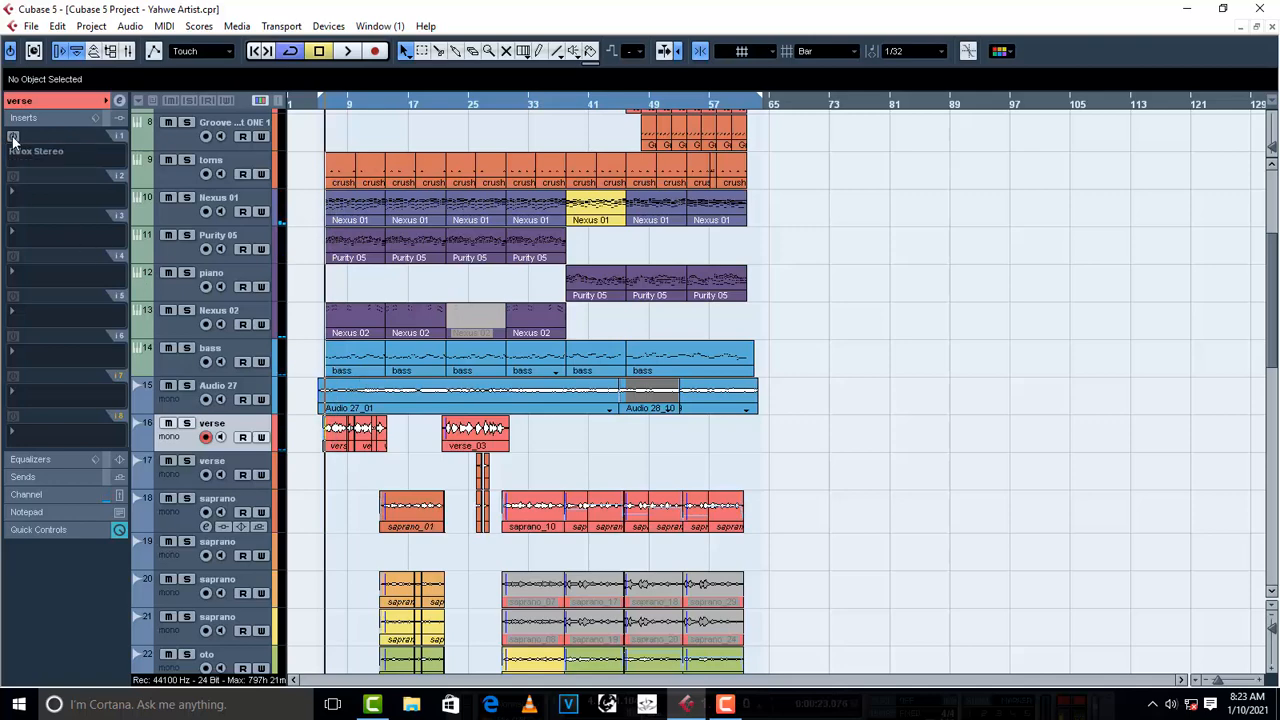
click(13, 137)
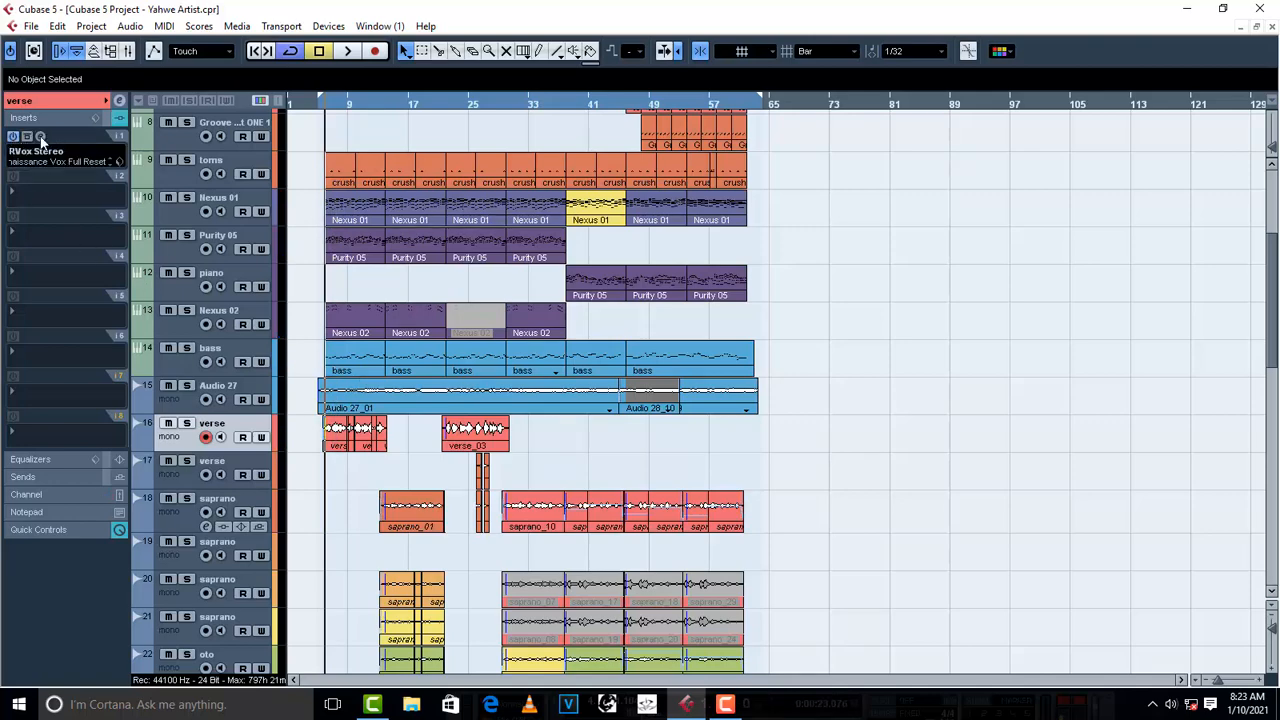
- Set the verse track's RVox compression to -10.0 during playback and close the plug-in window
click(41, 136)
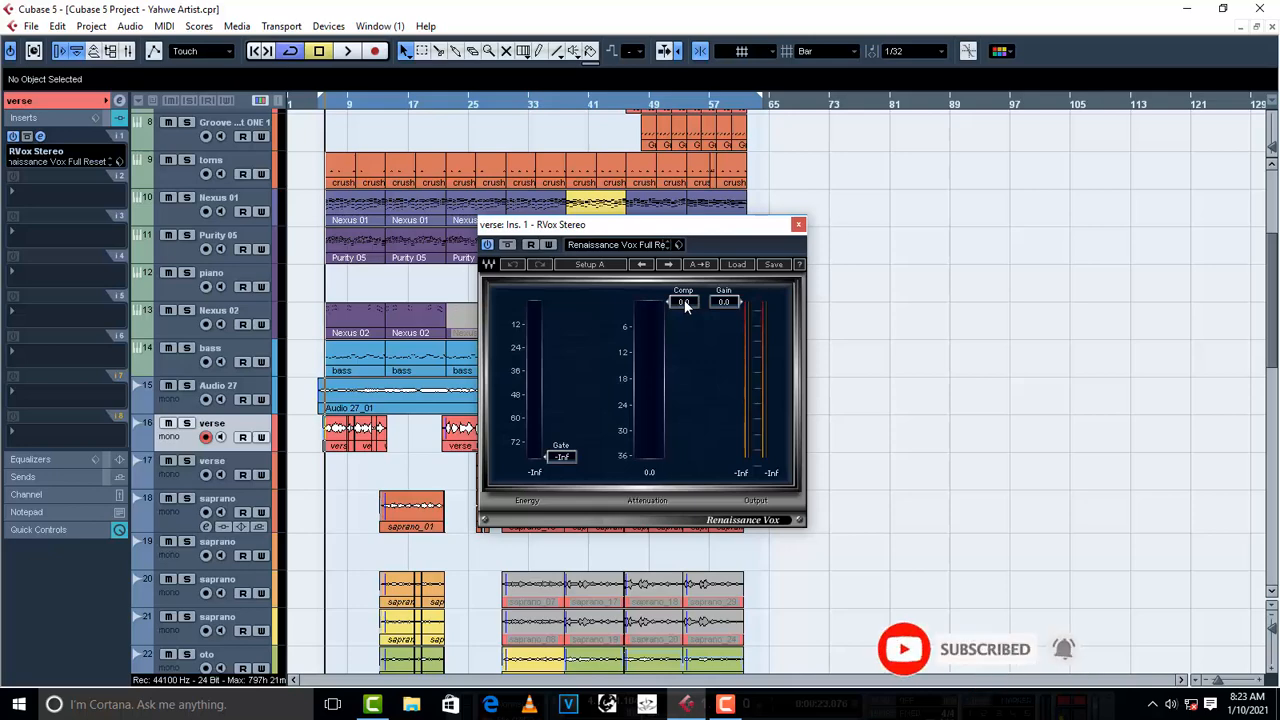
key(space)
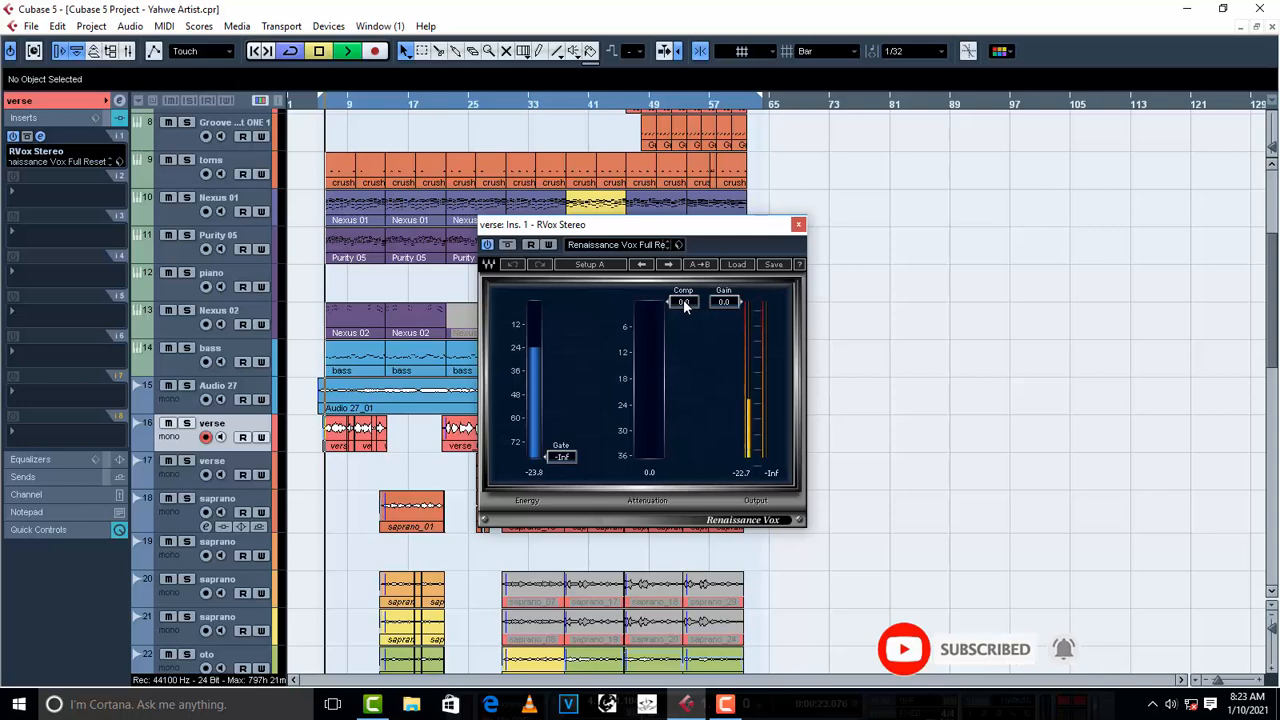
drag(685, 306, 685, 344)
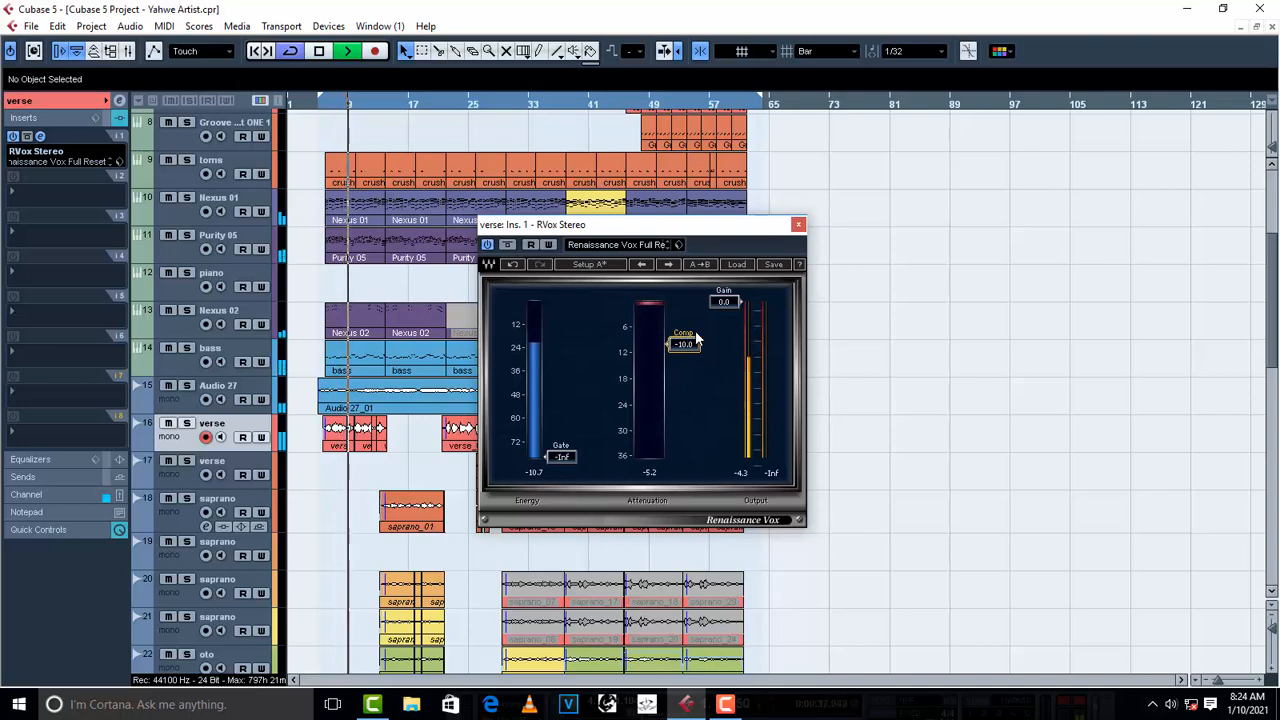
key(space)
click(798, 226)
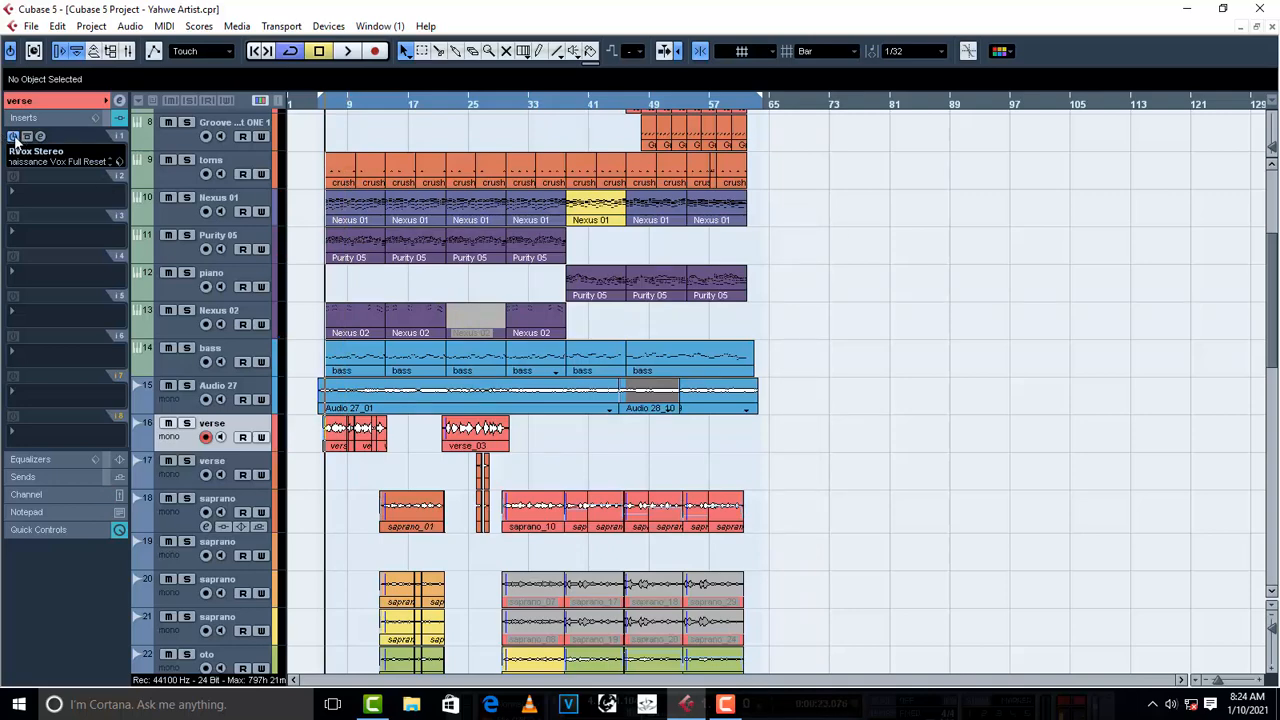
- Play the verse and compare its sound with RVox Stereo bypassed and active
key(space)
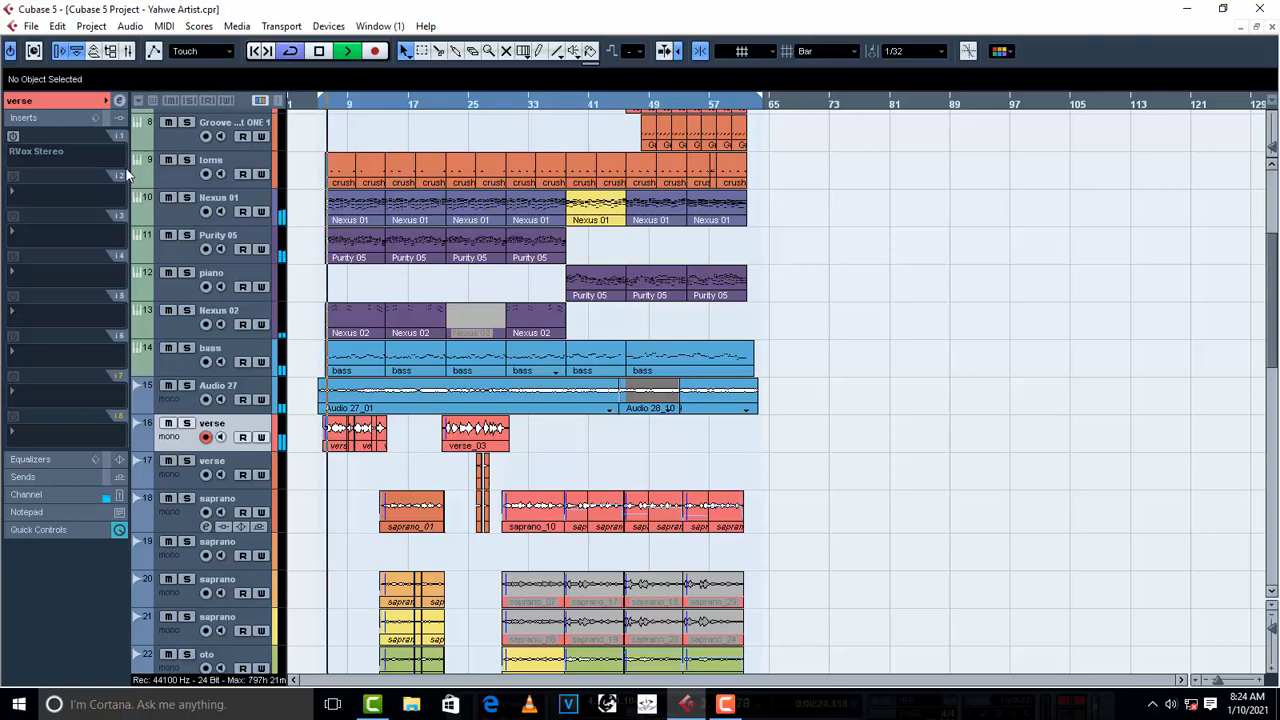
click(14, 137)
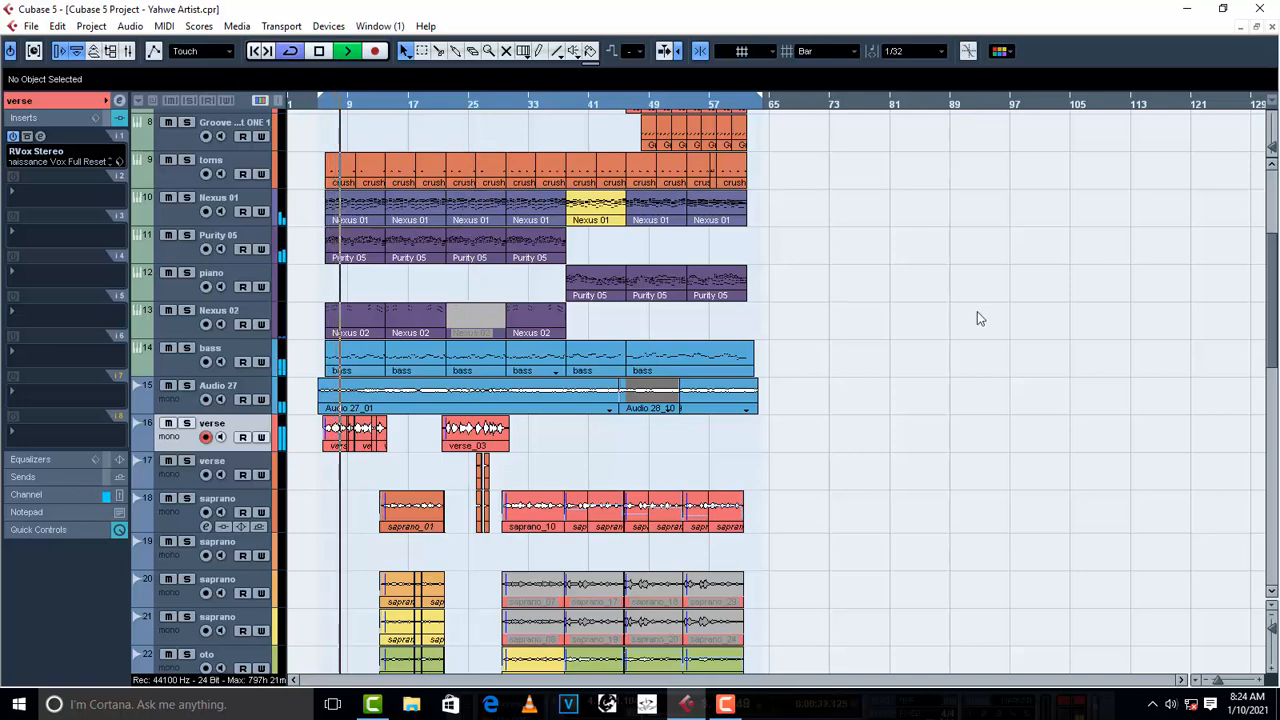
key(space)
- Examine the lm kick track's LM-7 drum instrument and open its first part for inspection
scroll(932, 337, up, 5)
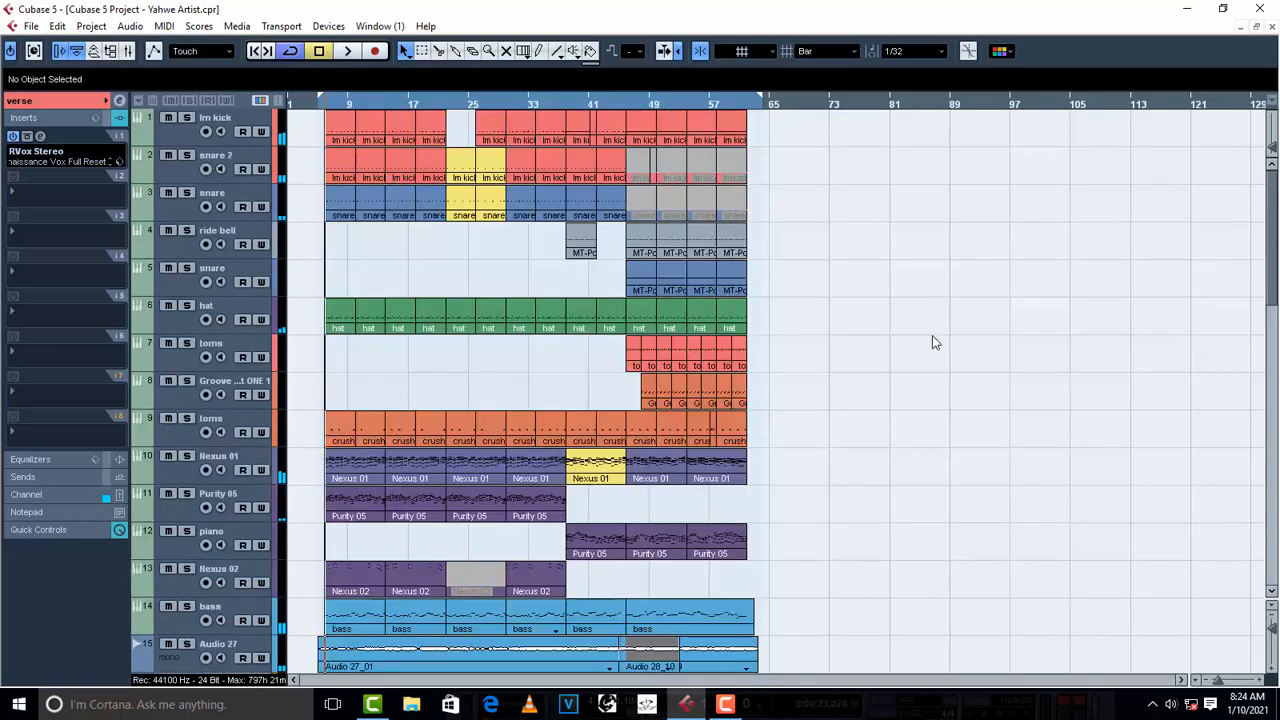
click(173, 138)
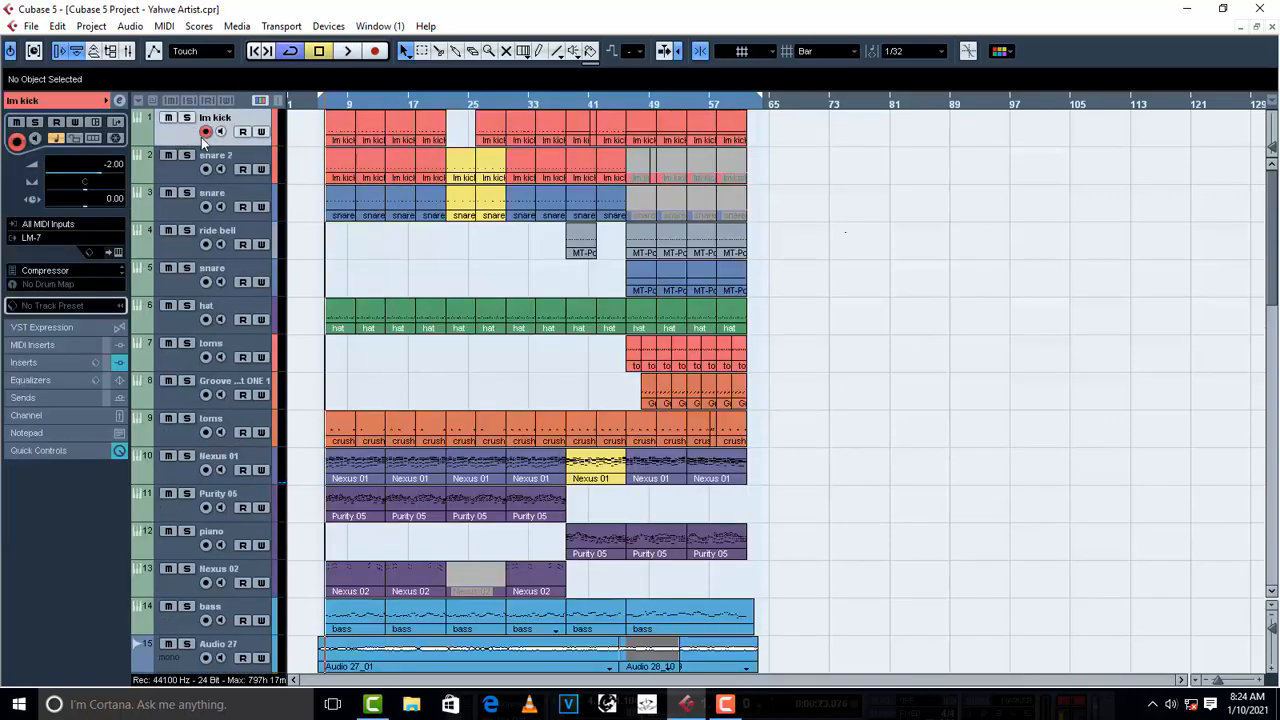
click(118, 252)
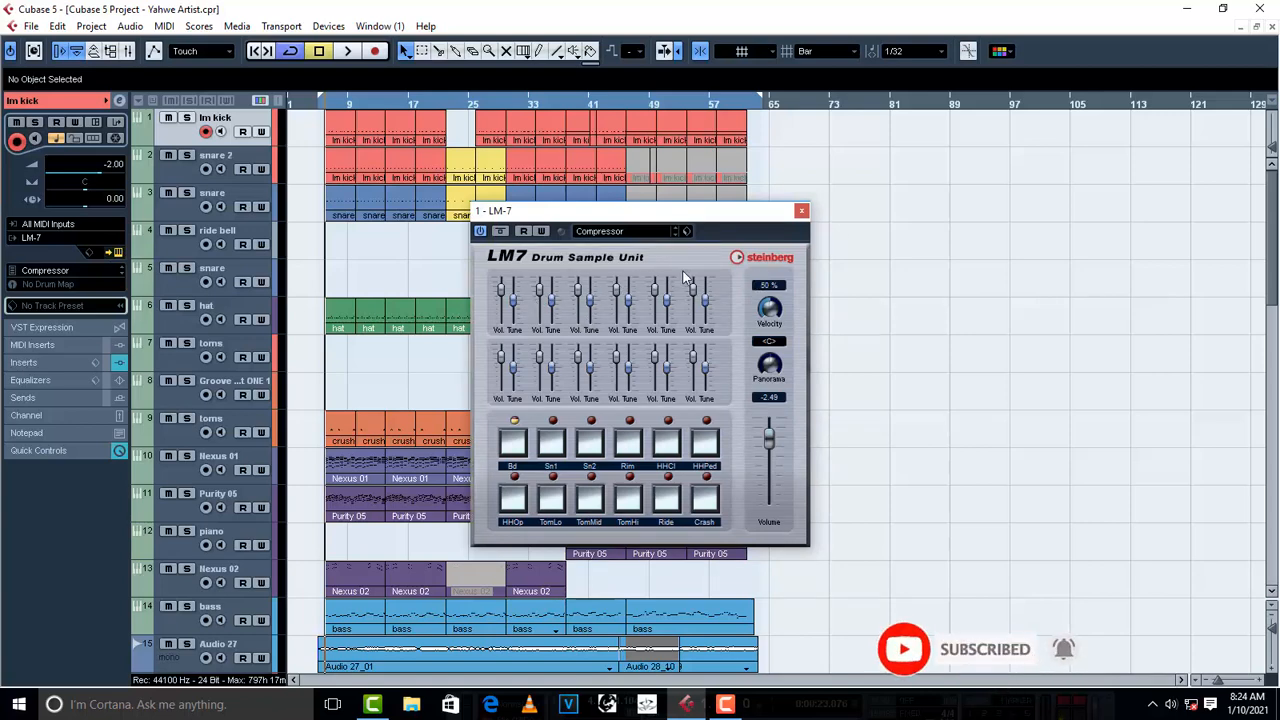
click(801, 211)
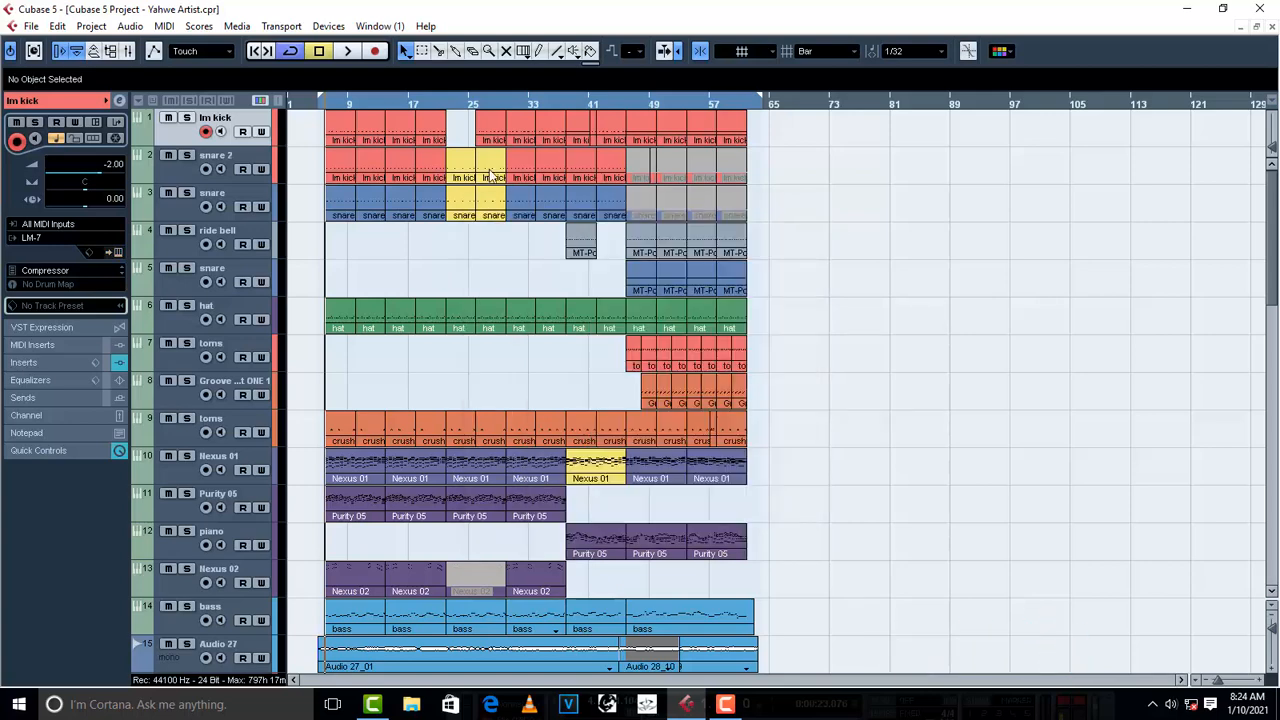
double_click(343, 127)
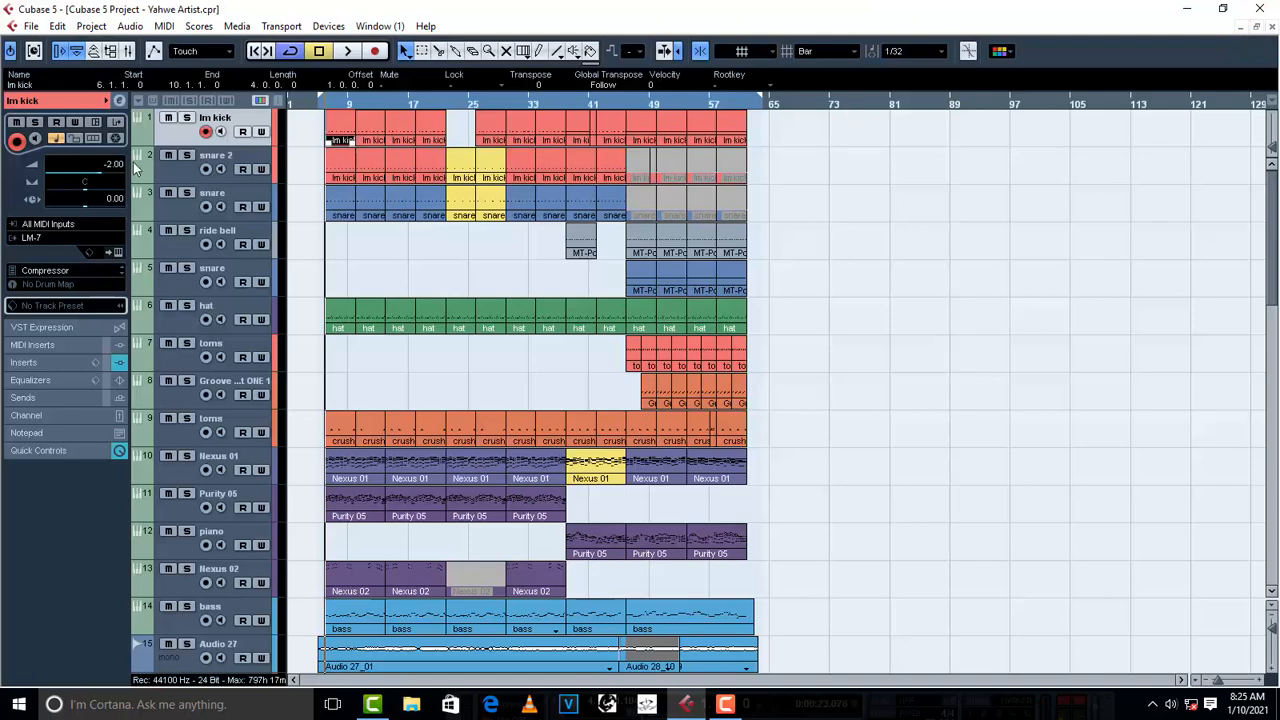
- Examine the snare 2 track's Groove Agent ONE kit and the instrument settings of the snare on track 3
click(180, 180)
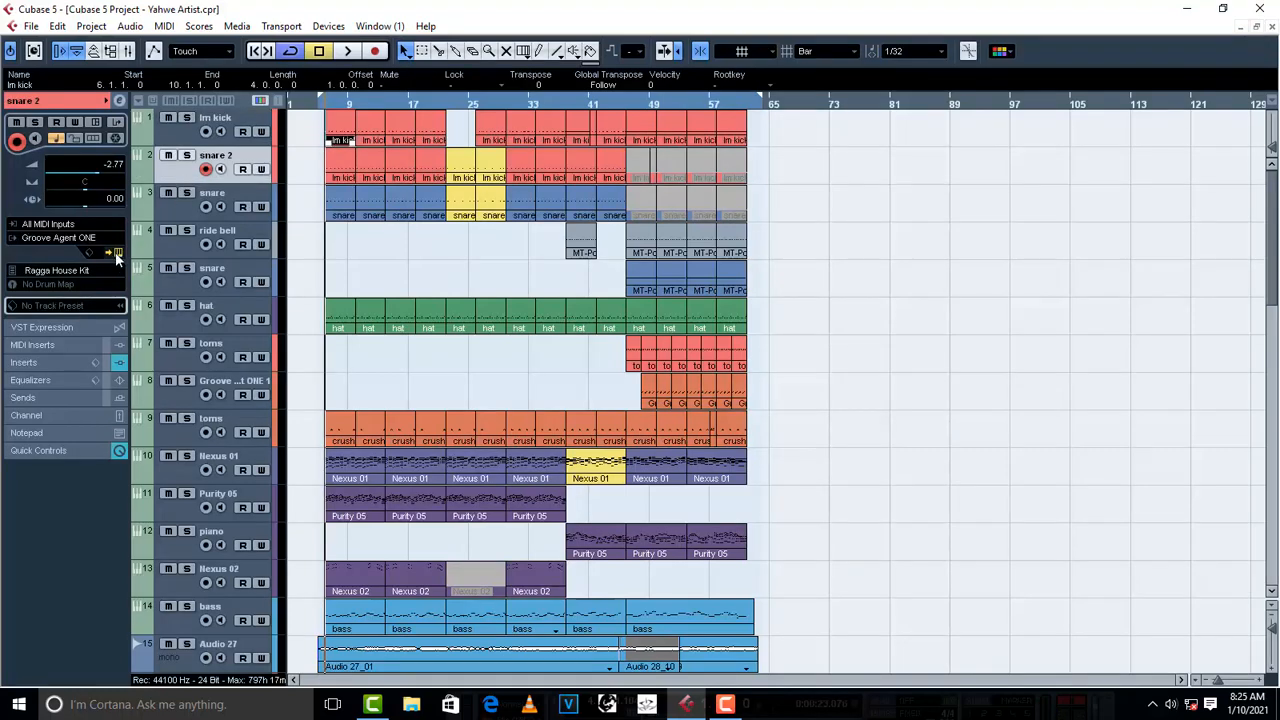
click(116, 252)
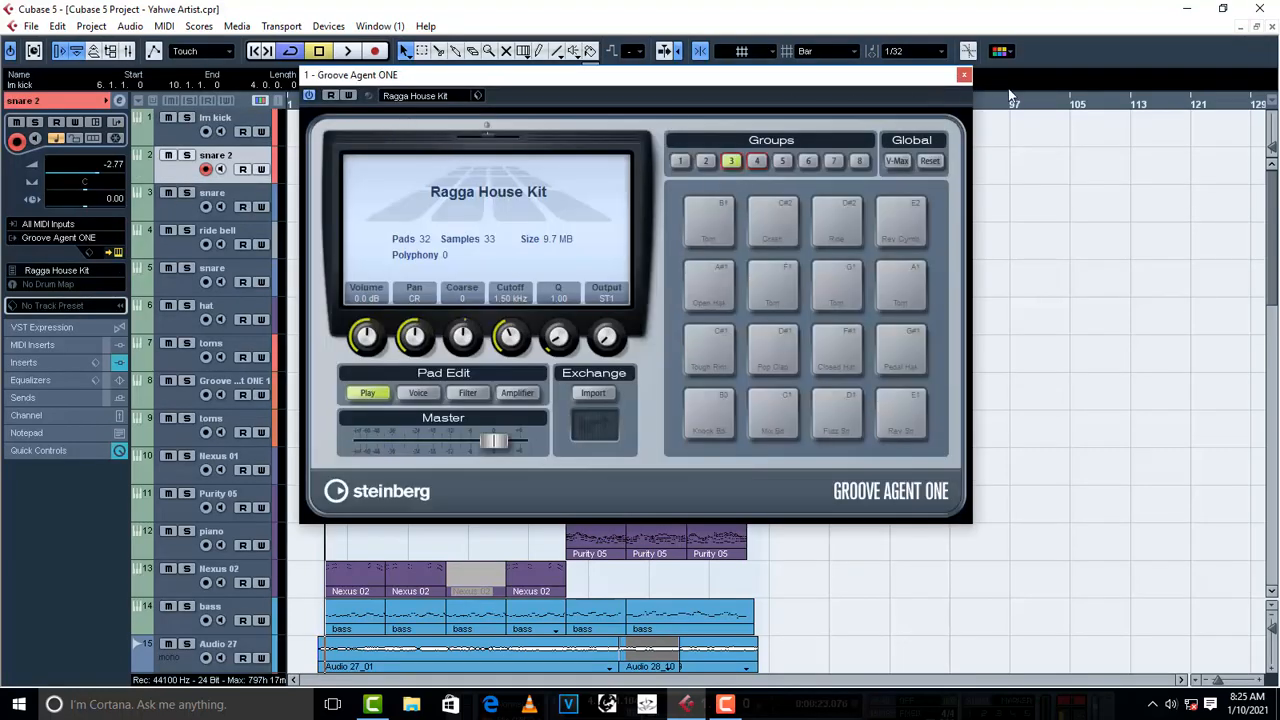
click(964, 76)
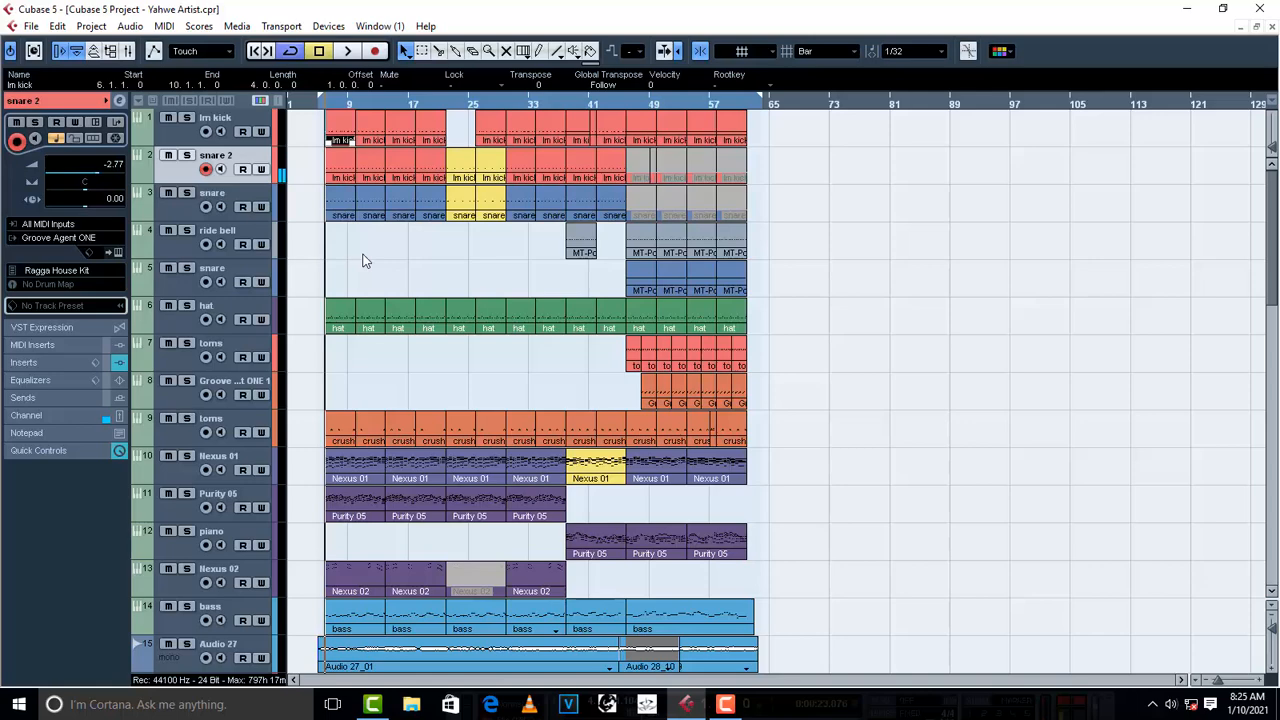
click(180, 205)
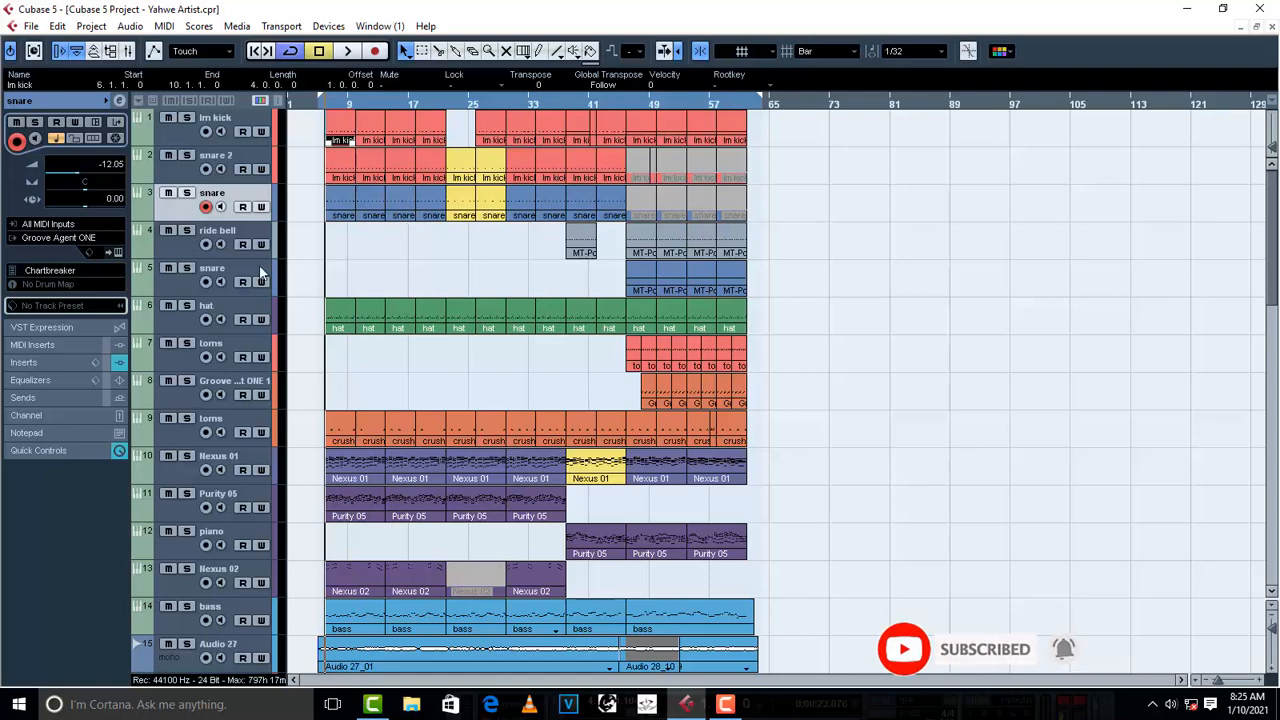
- Audition the ride bell track in solo from the start of its first part, and turn solo off again
click(182, 240)
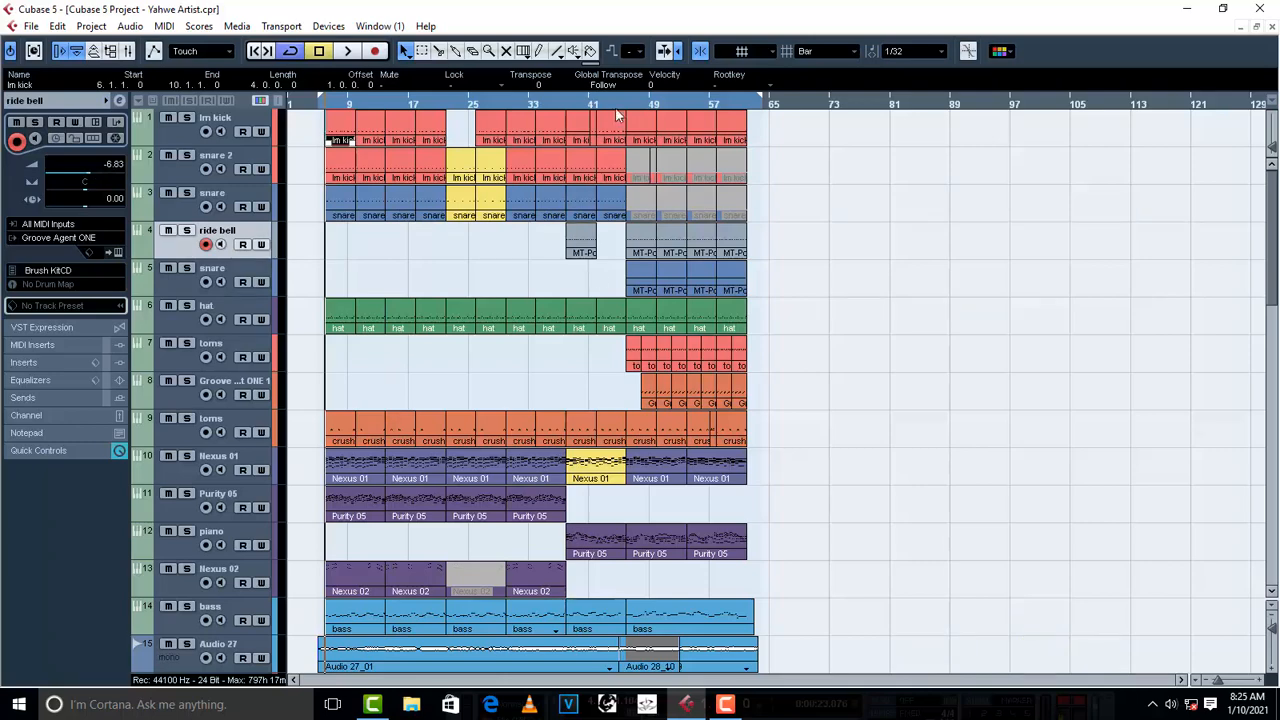
click(568, 100)
click(187, 231)
key(space)
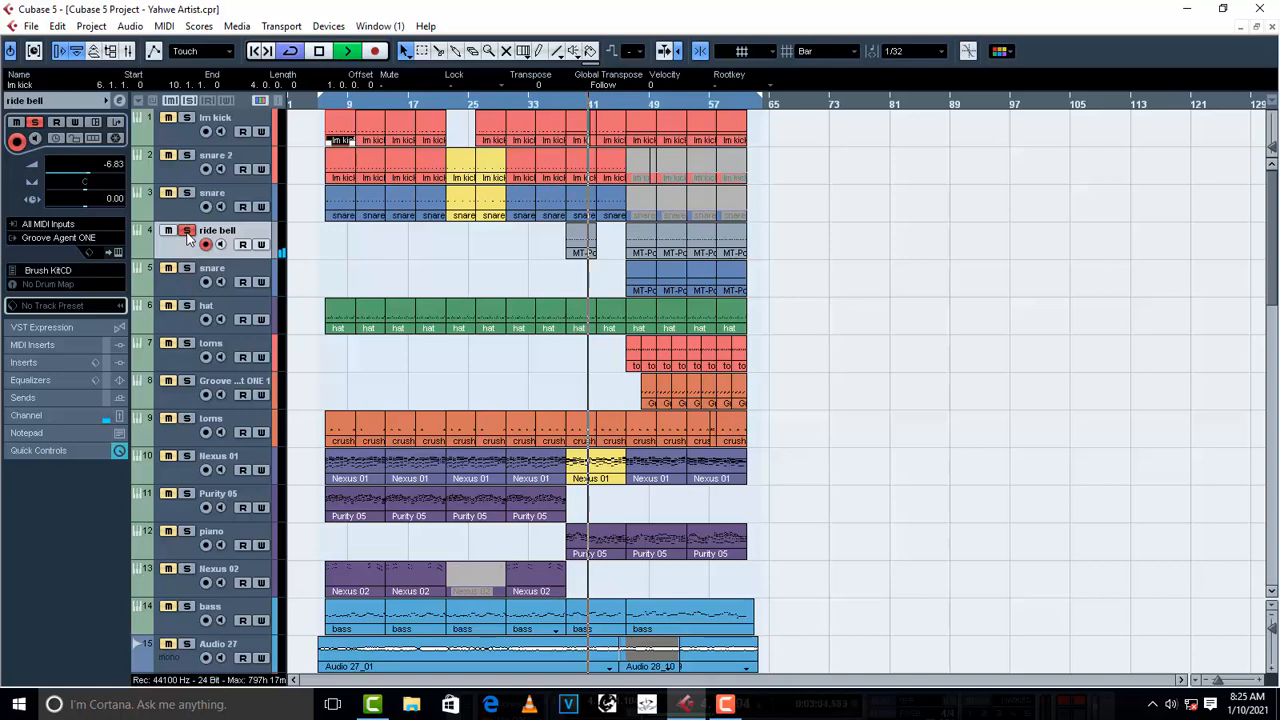
key(space)
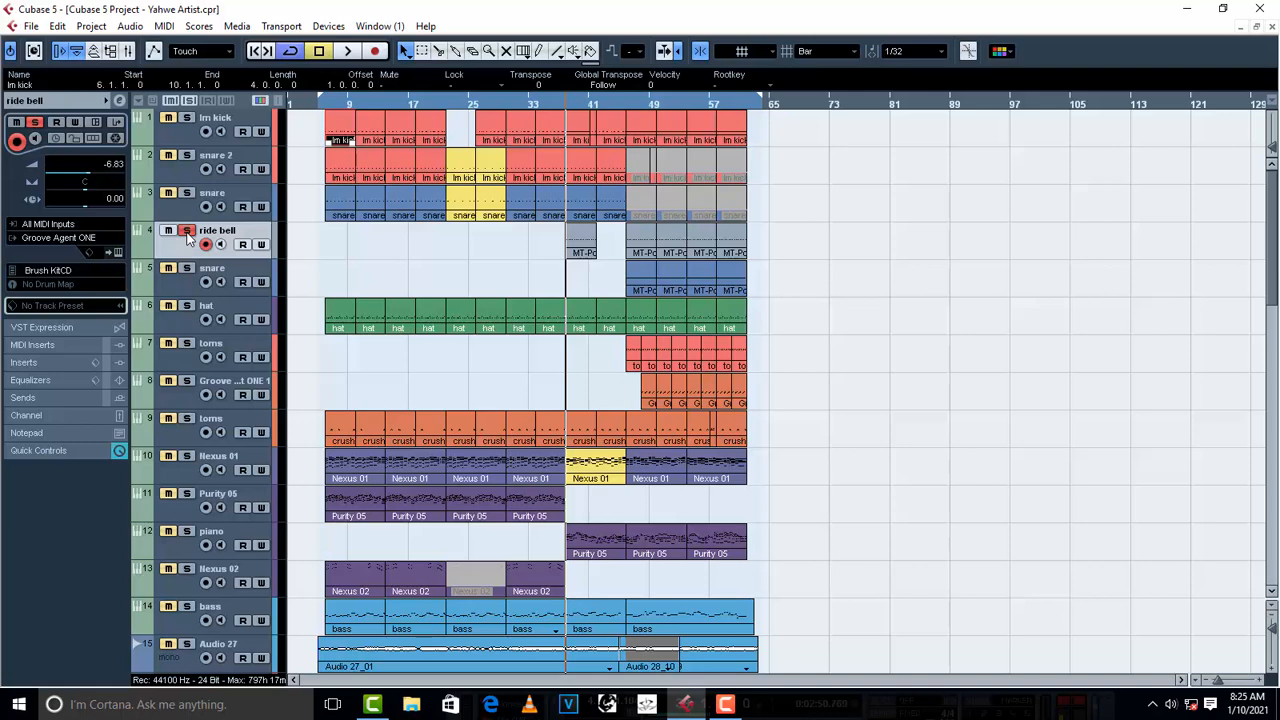
click(187, 232)
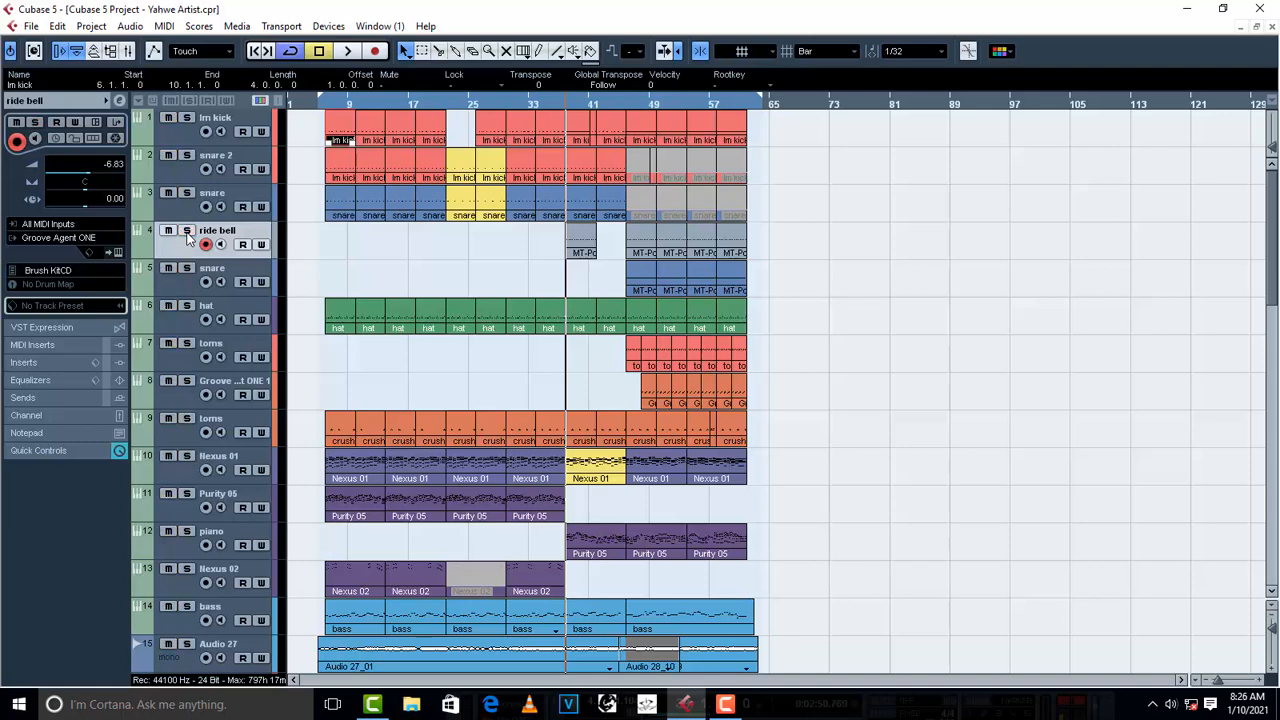
- Check the snare on track 5, and audition the hat track in solo from within its first part
click(187, 285)
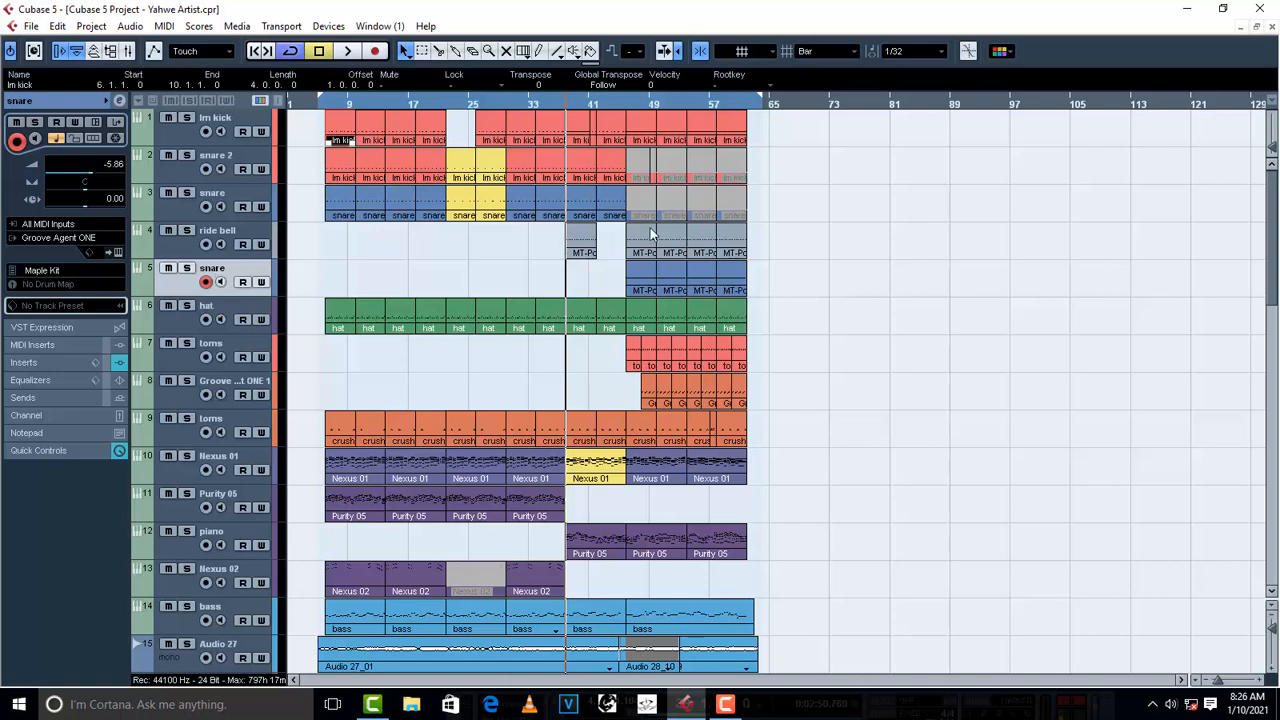
click(190, 328)
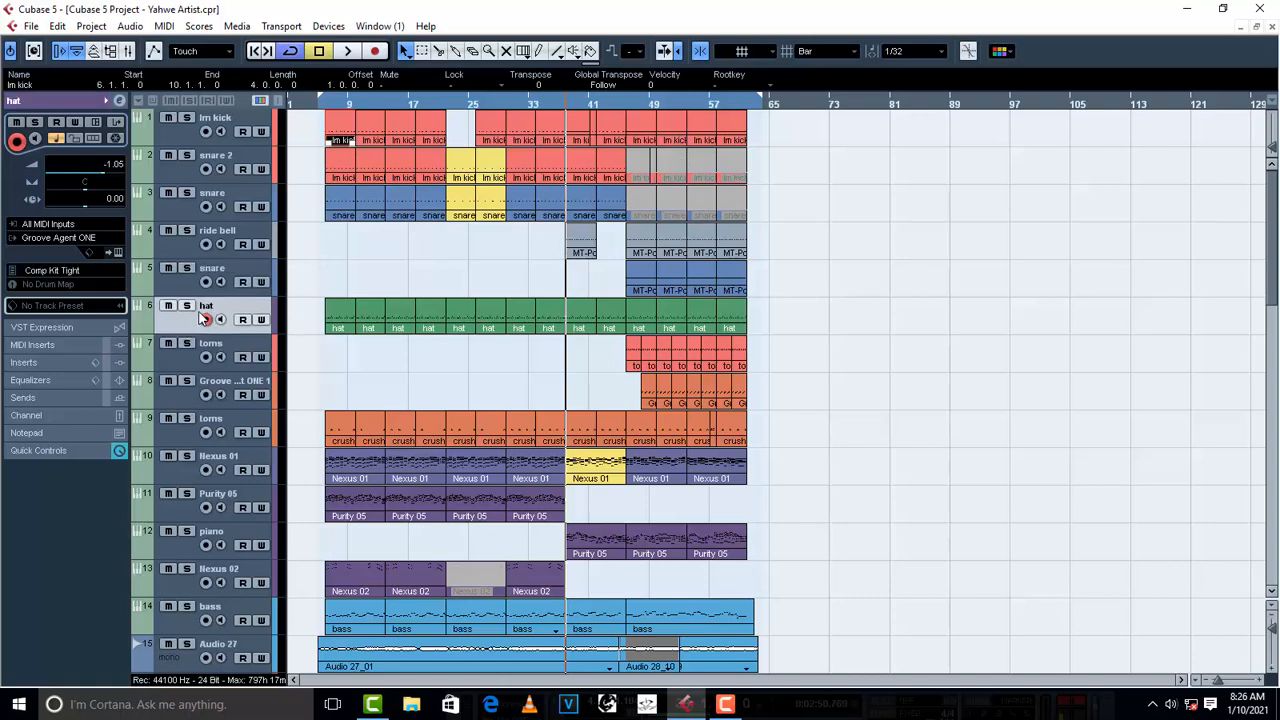
click(340, 104)
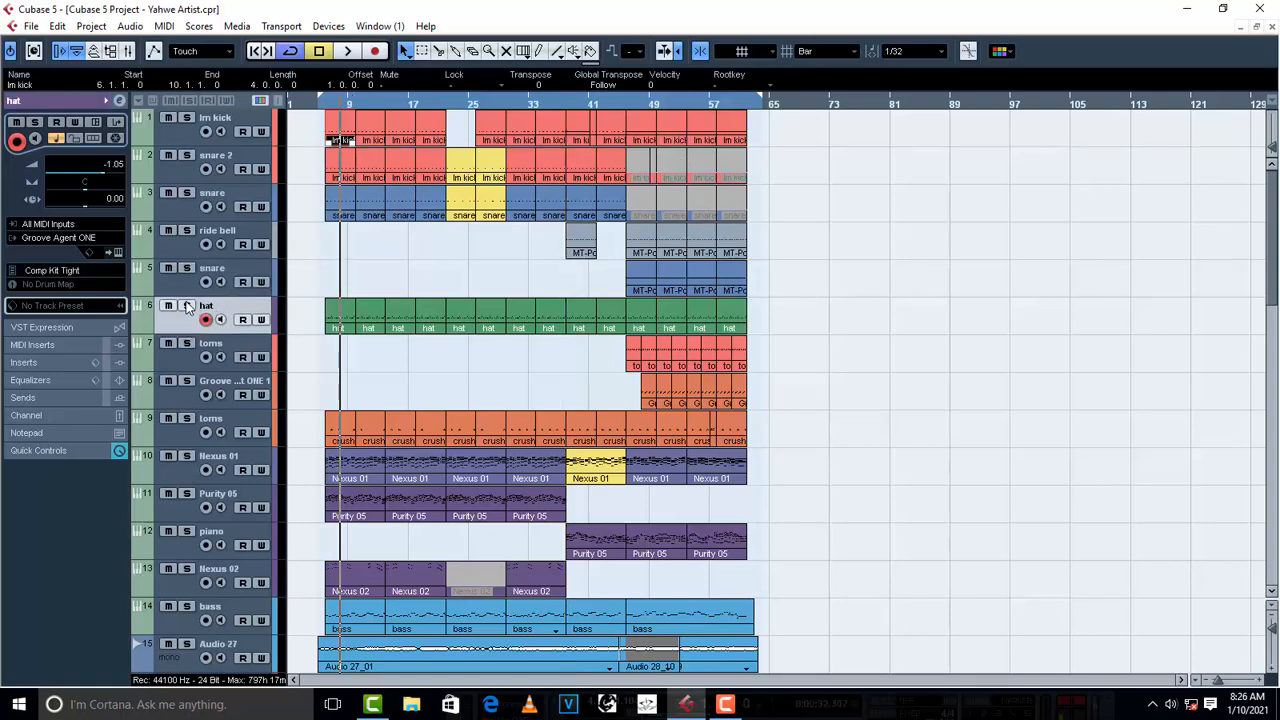
click(187, 305)
key(space)
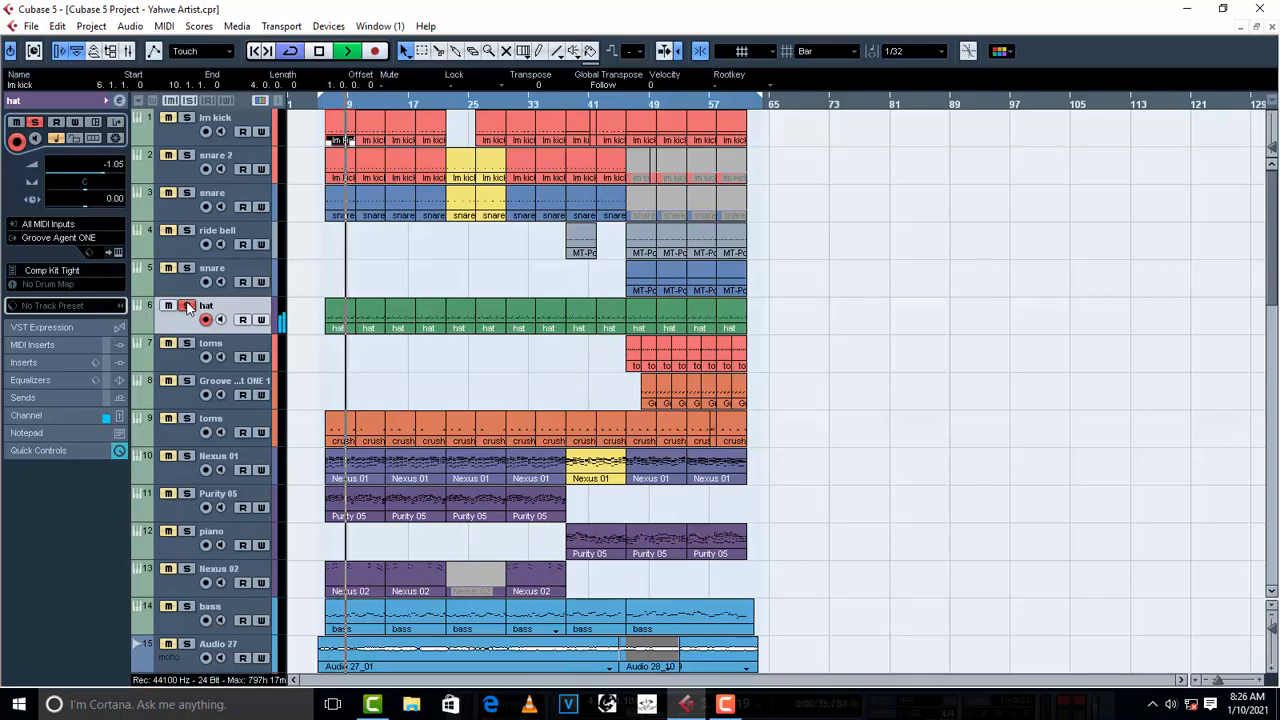
key(space)
click(187, 305)
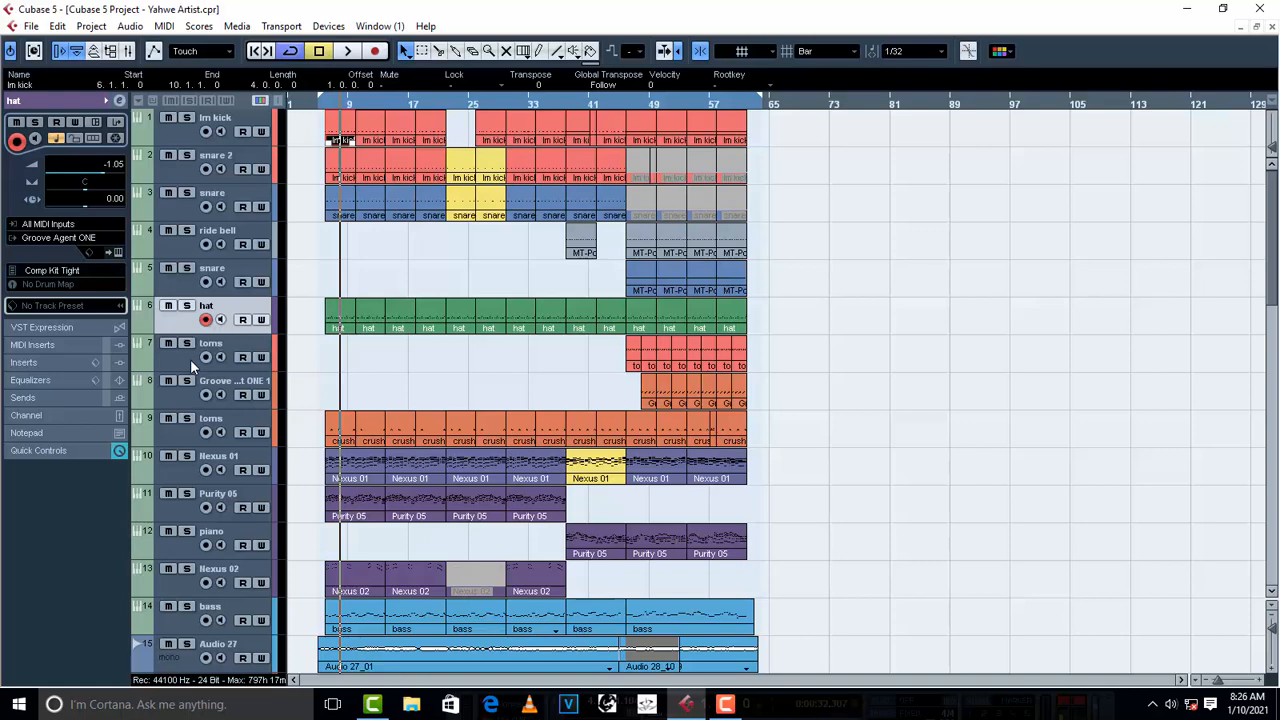
- Review tracks 7 to 9 and examine the MT-PowerDrumKit instrument of the toms on track 9, skipping its start screen
click(190, 360)
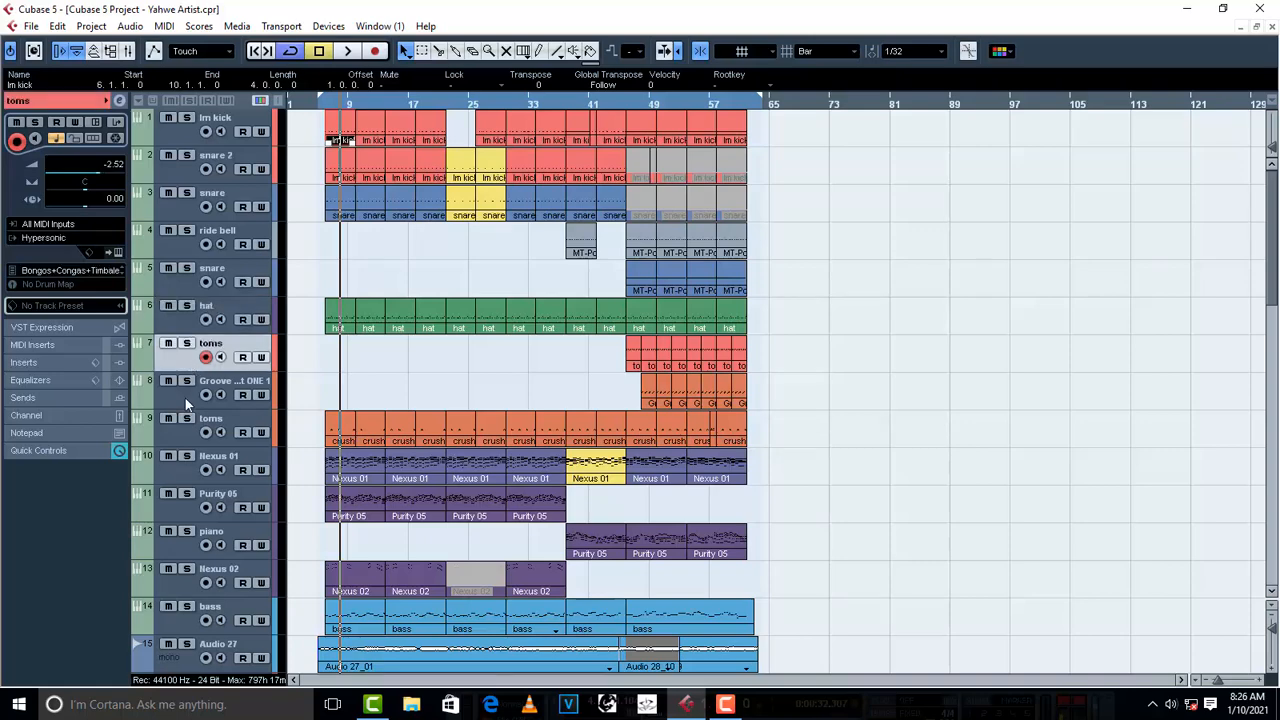
click(185, 398)
click(182, 418)
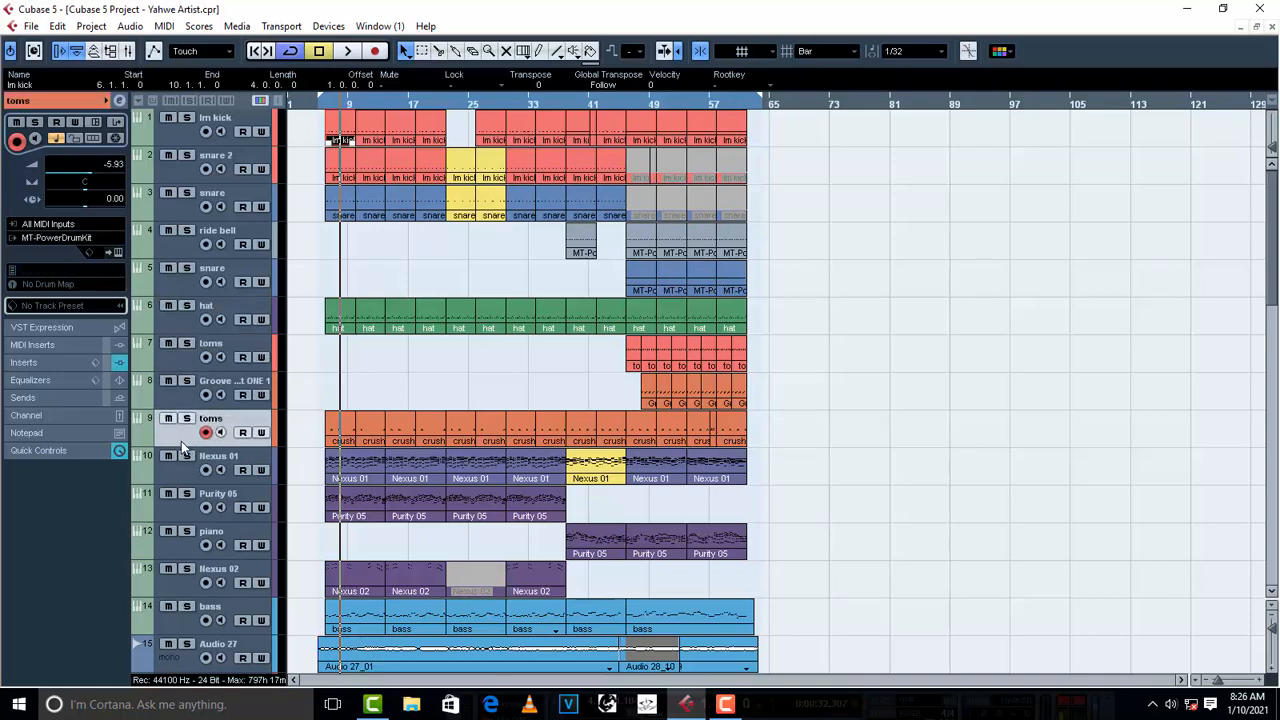
click(121, 250)
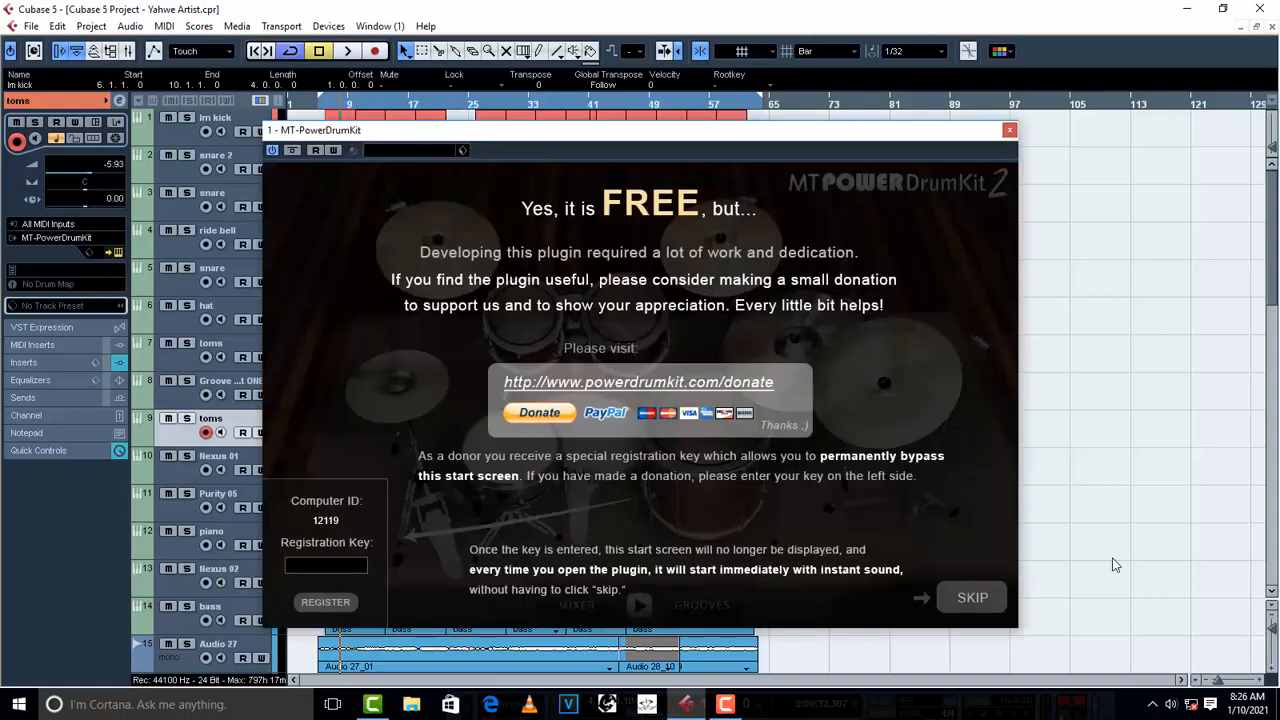
click(975, 600)
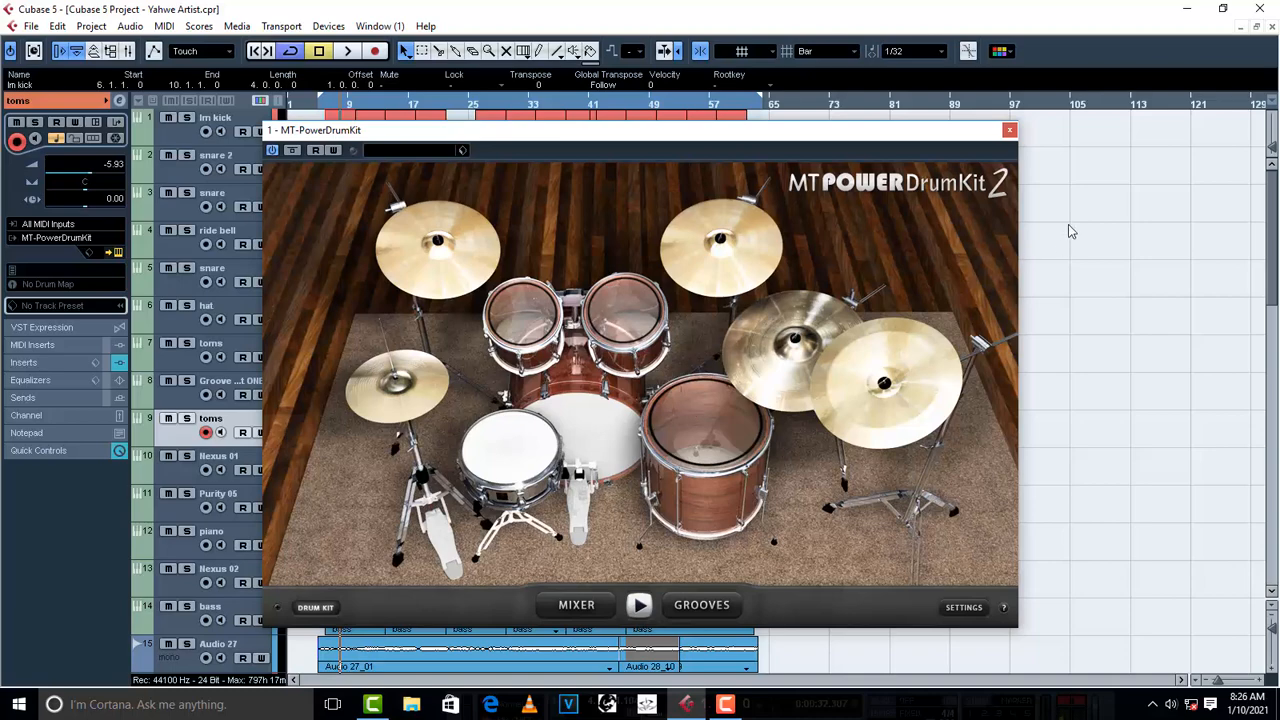
click(1009, 131)
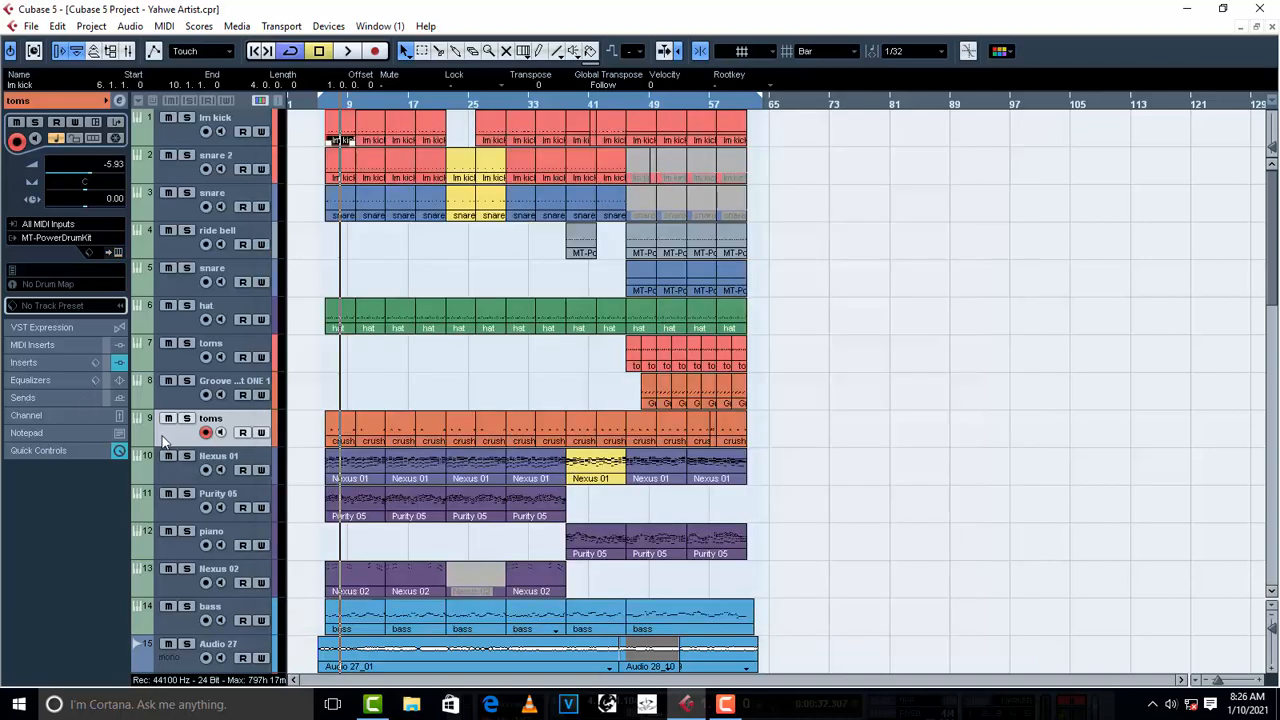
- Examine the Nexus instrument of the Nexus 01 track and the Keyzone Classic instrument of the Purity 05 track
click(184, 482)
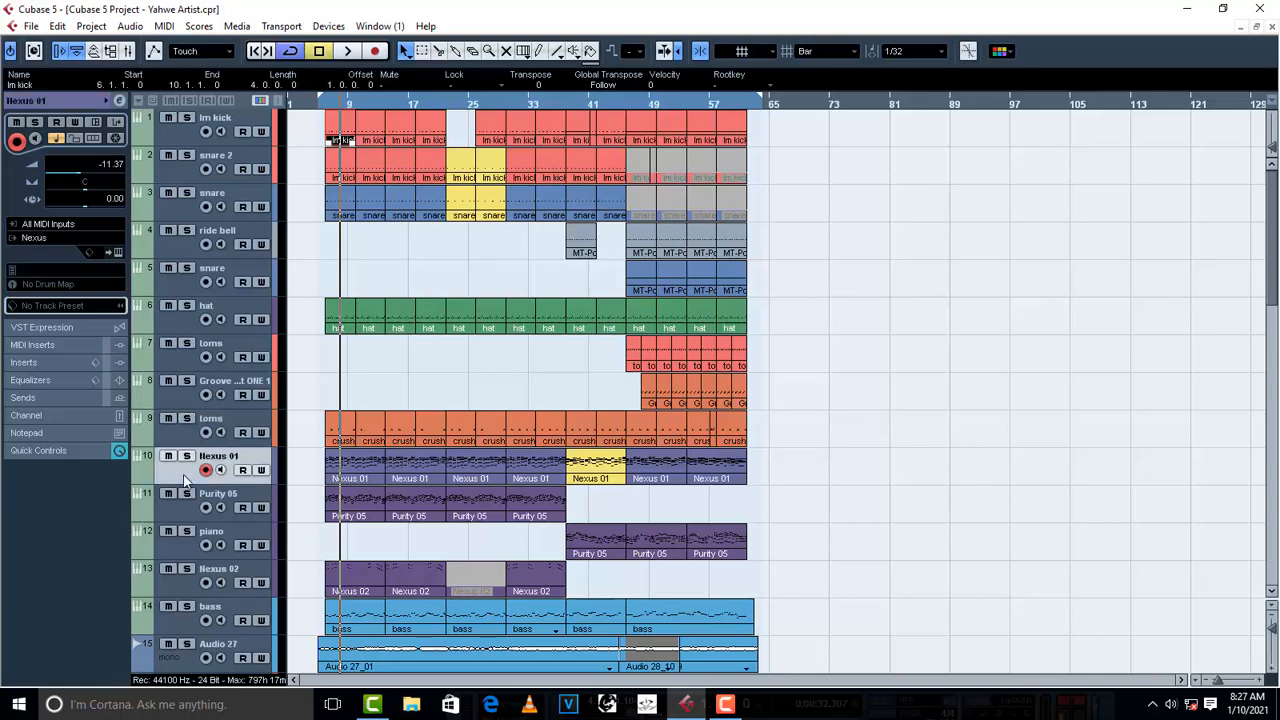
click(118, 252)
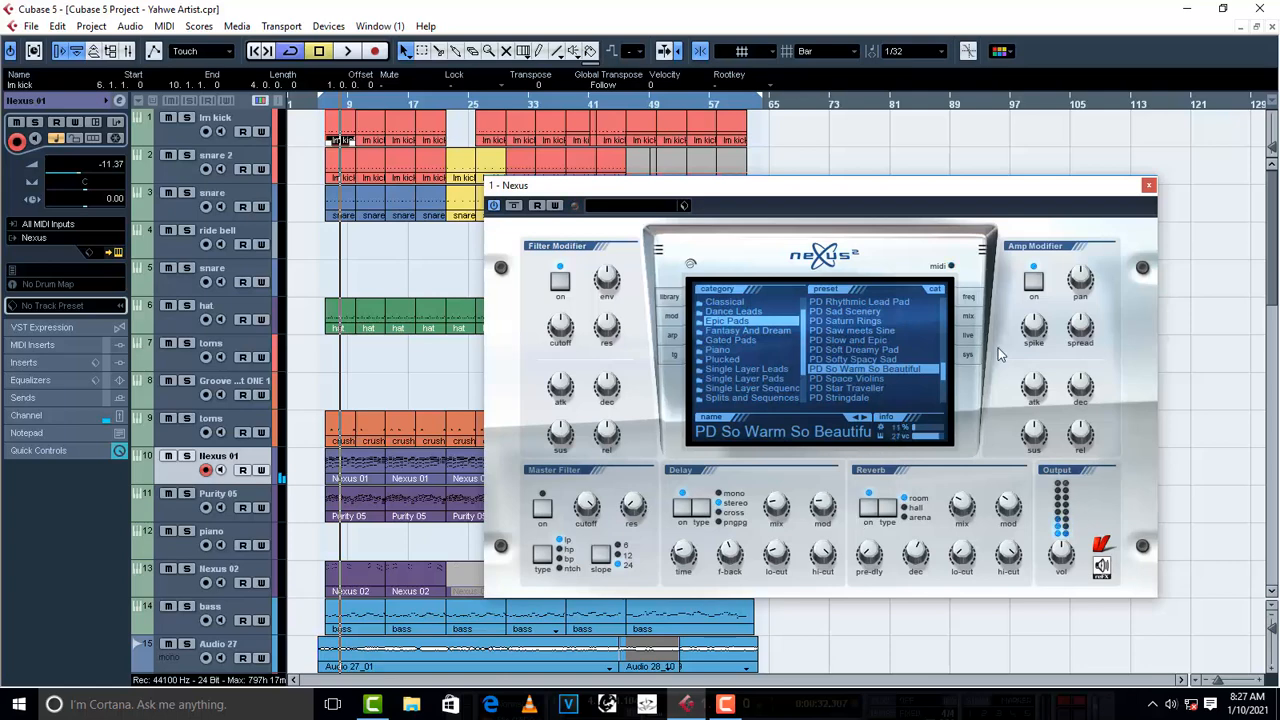
click(1149, 185)
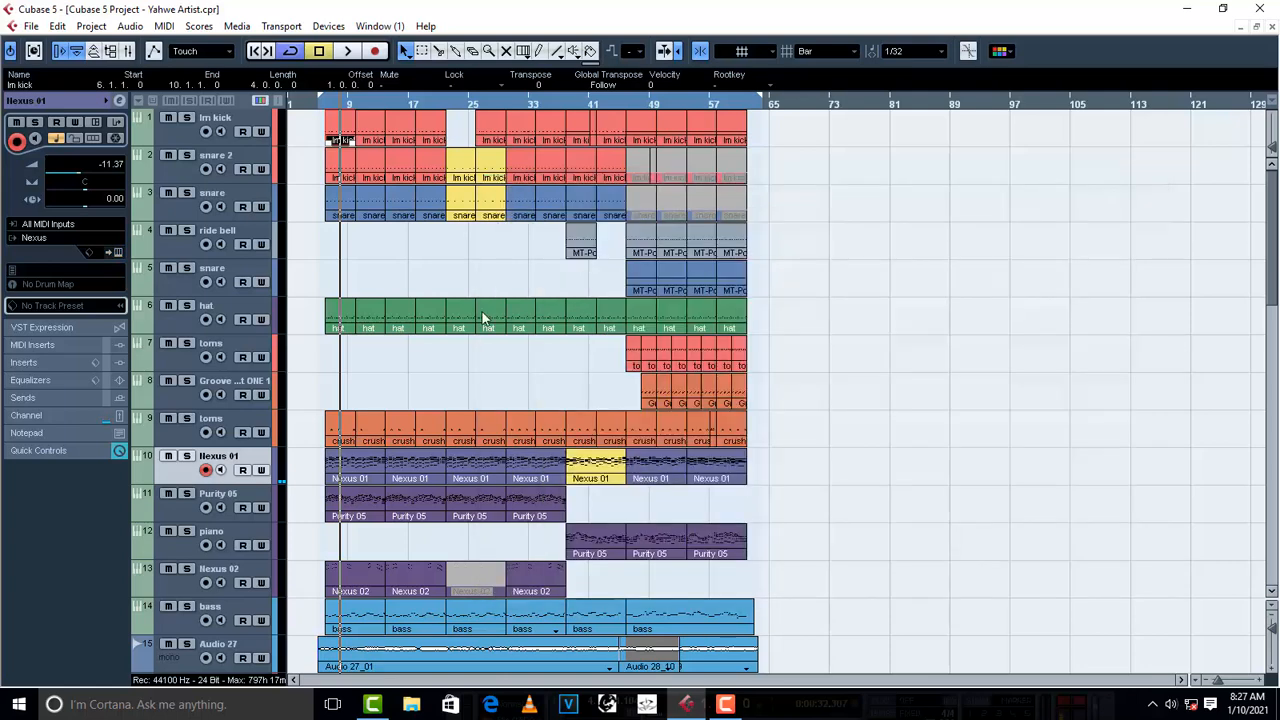
click(181, 509)
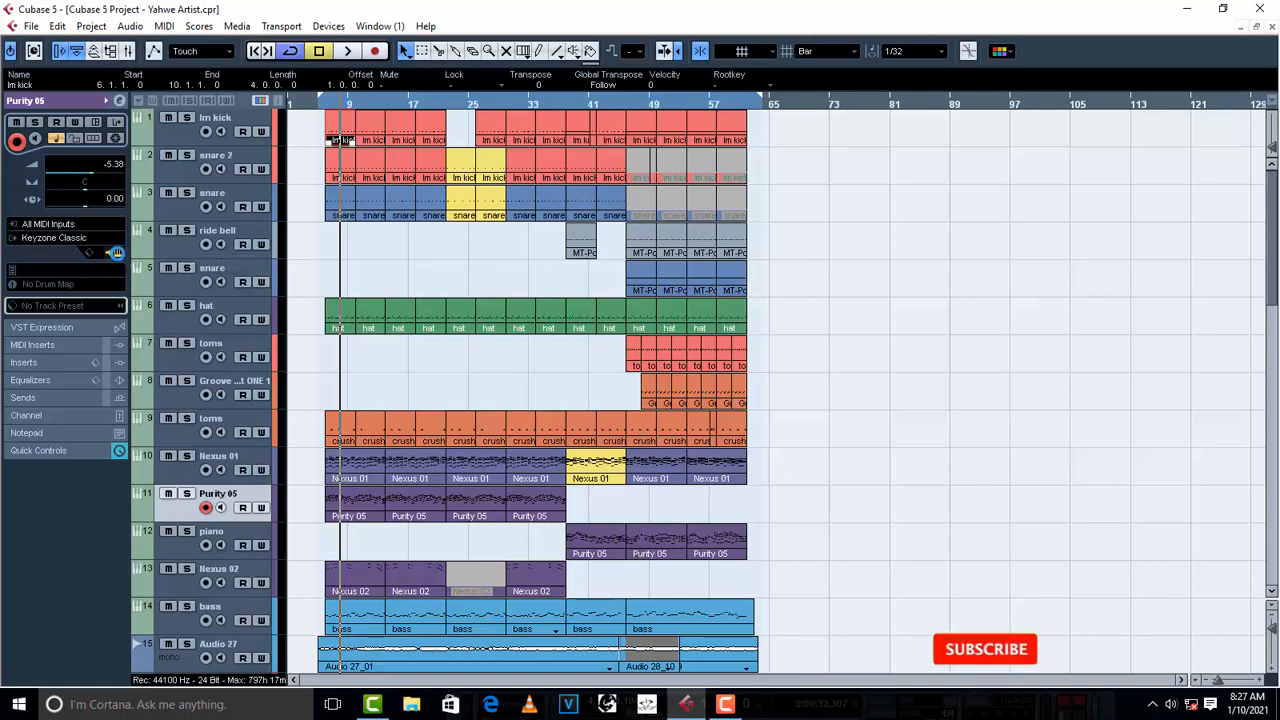
click(117, 253)
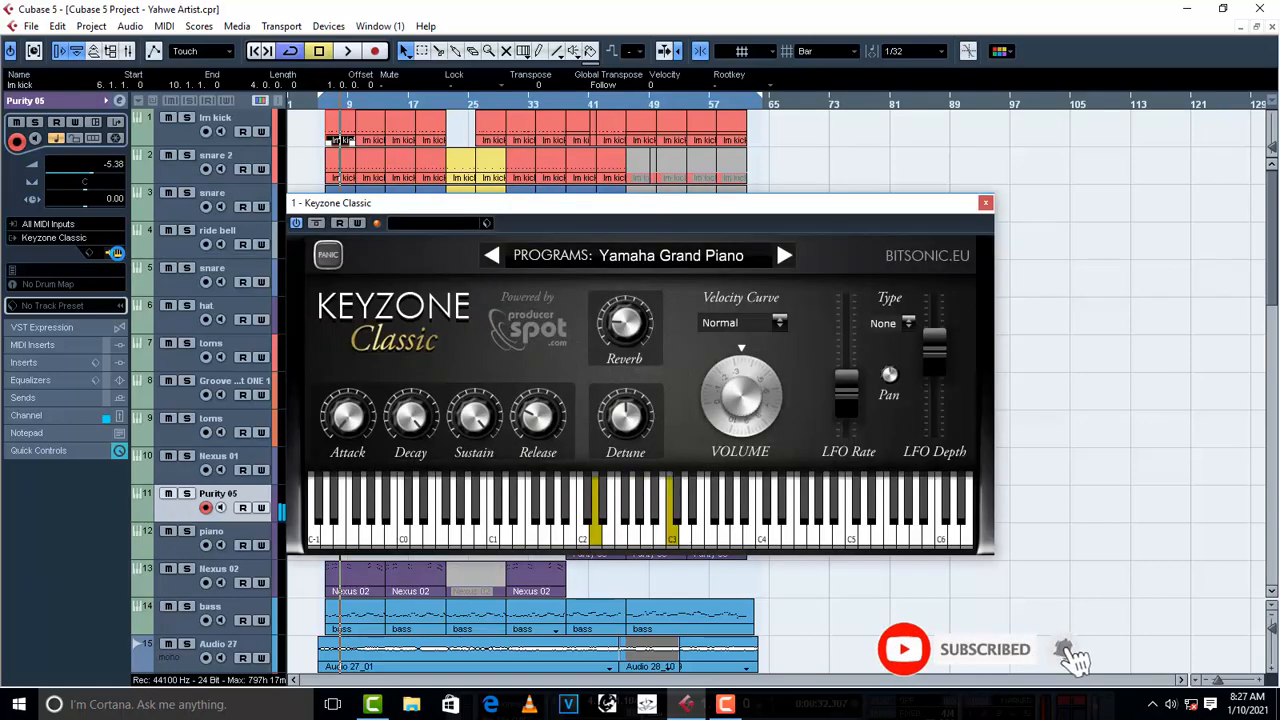
click(986, 204)
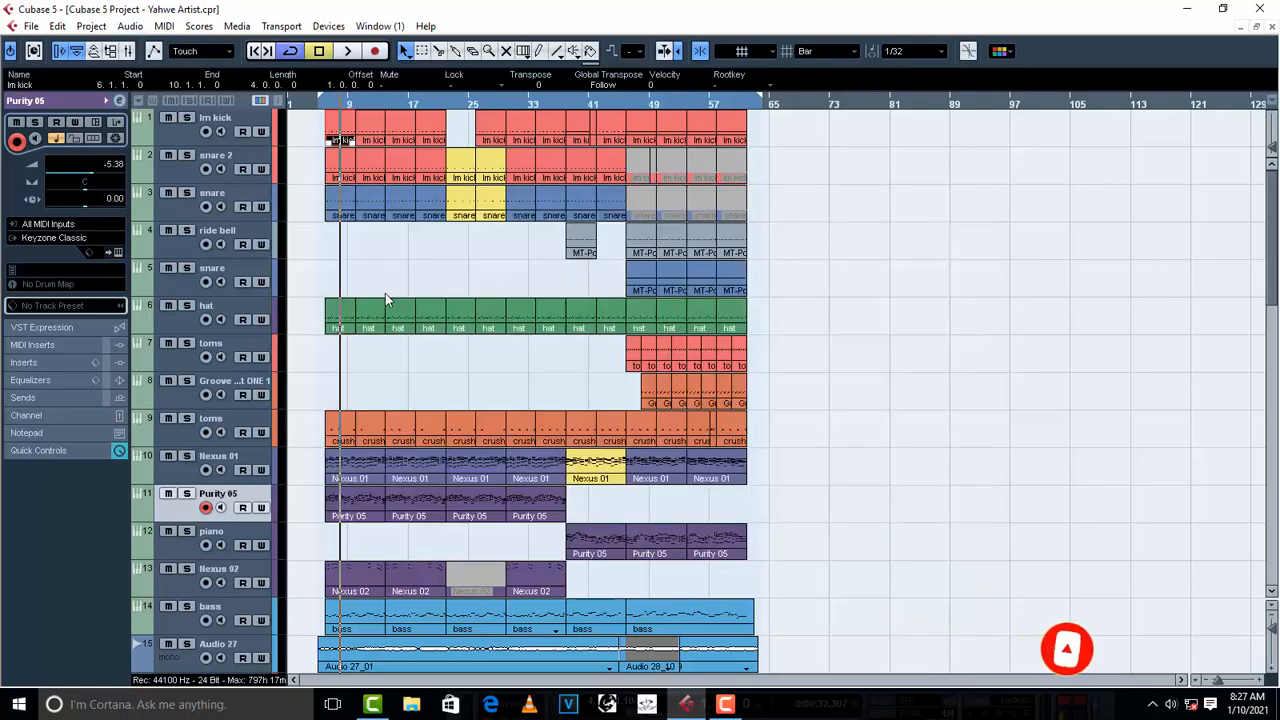
- Check the piano track's instrument assignment and examine the Purity instrument of the bass track
click(188, 556)
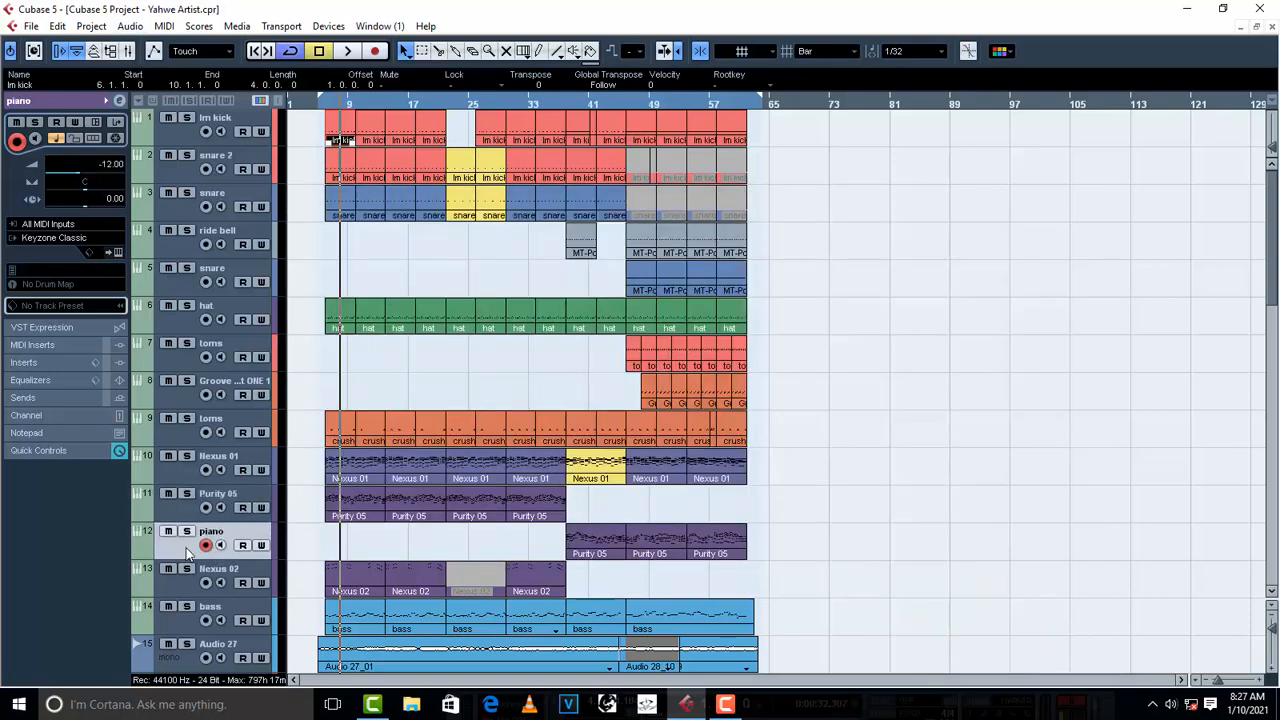
scroll(204, 556, down, 3)
click(176, 406)
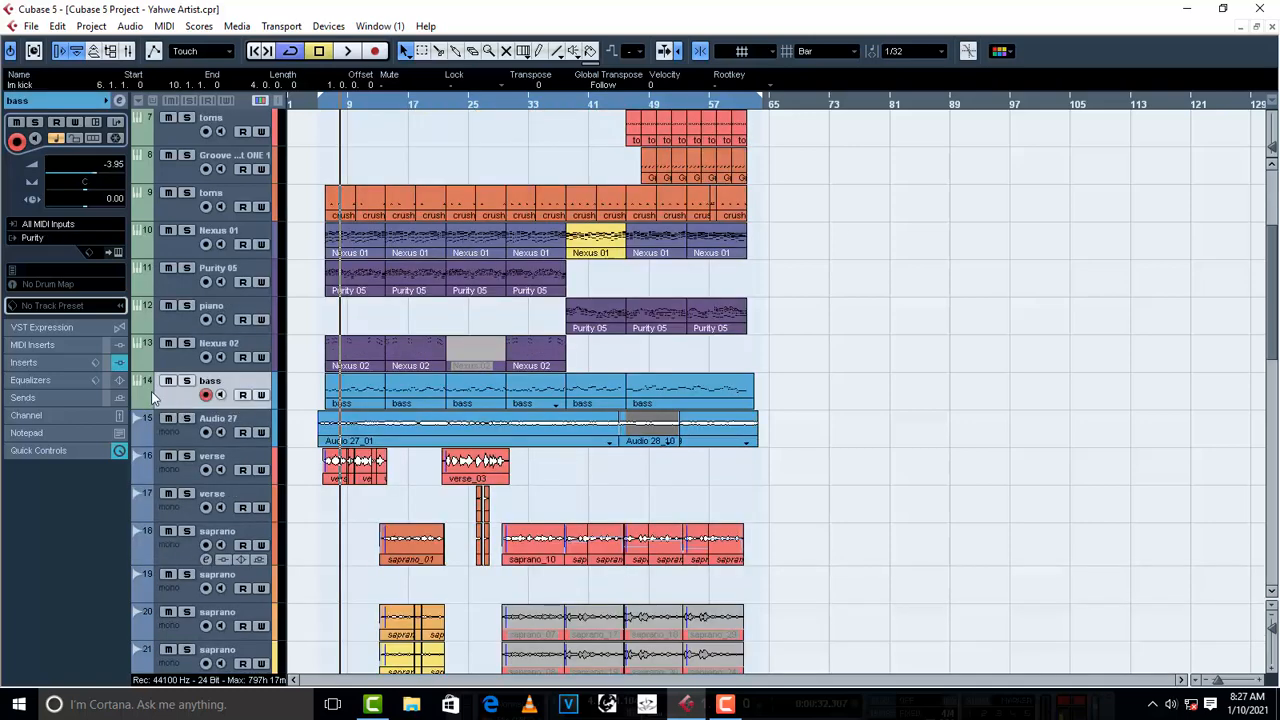
click(117, 254)
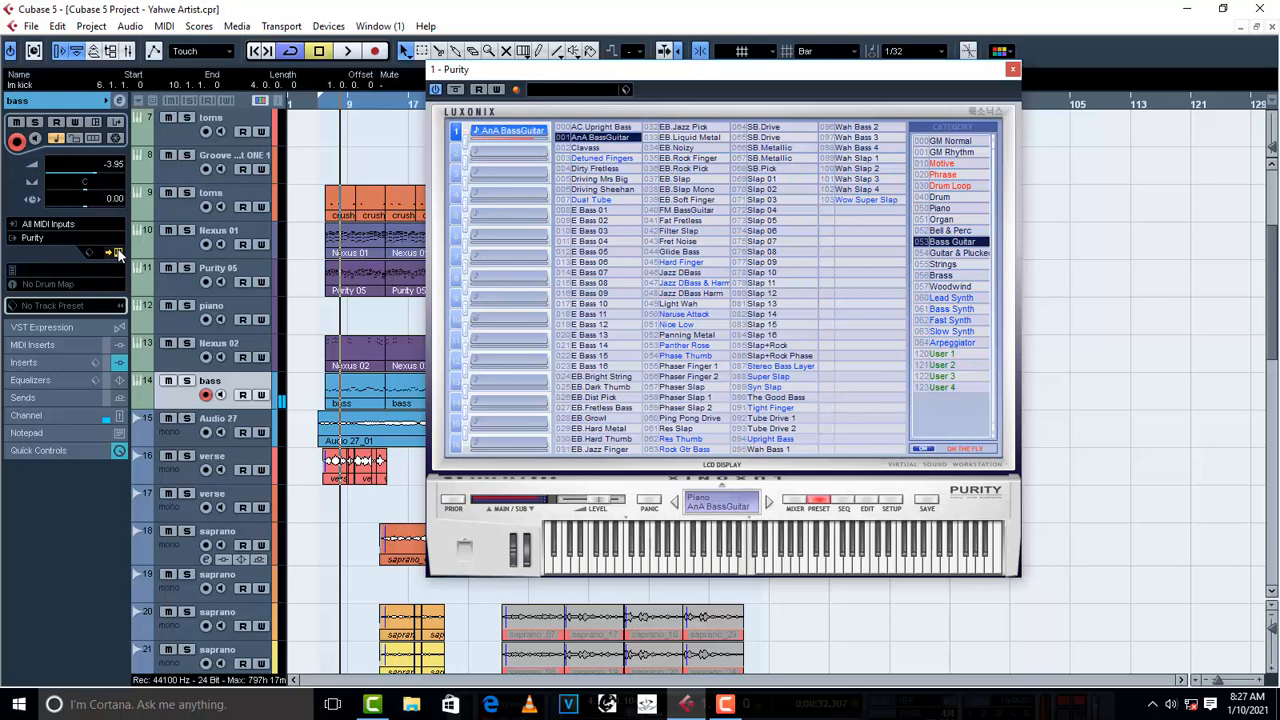
click(1013, 69)
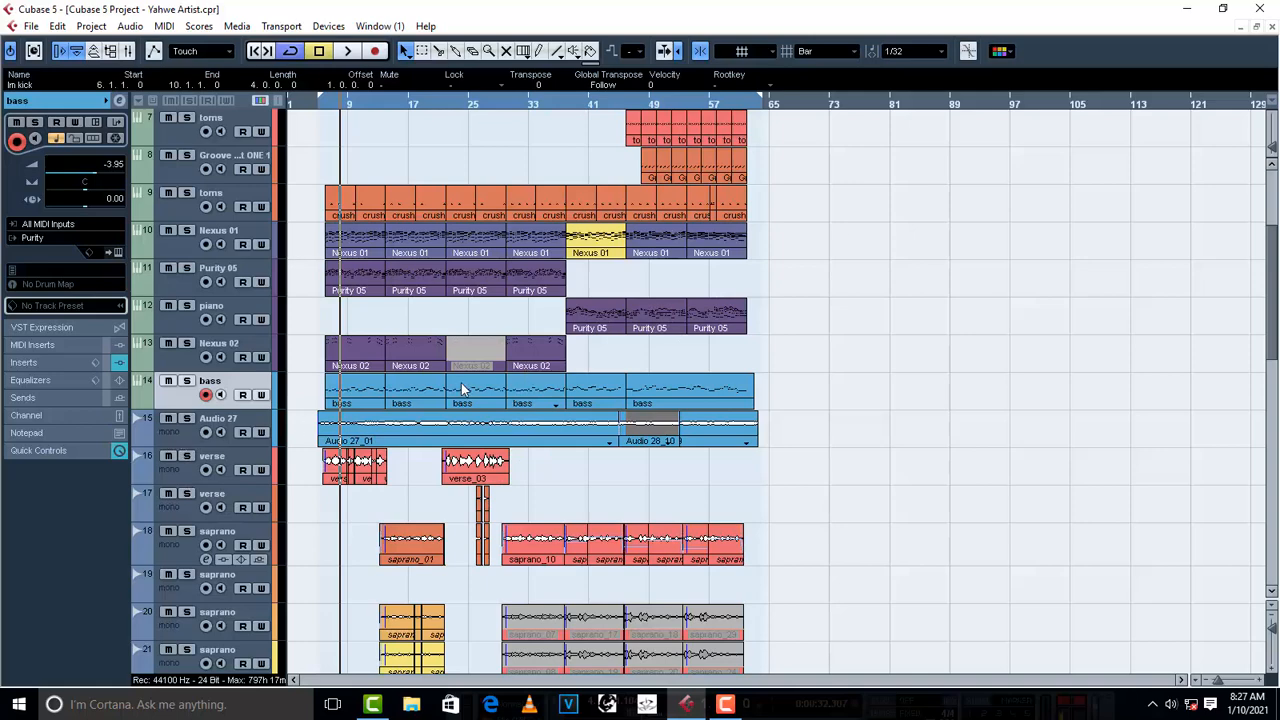
- Audition the Audio 27 track in solo, and turn solo off and stop playback again
click(190, 436)
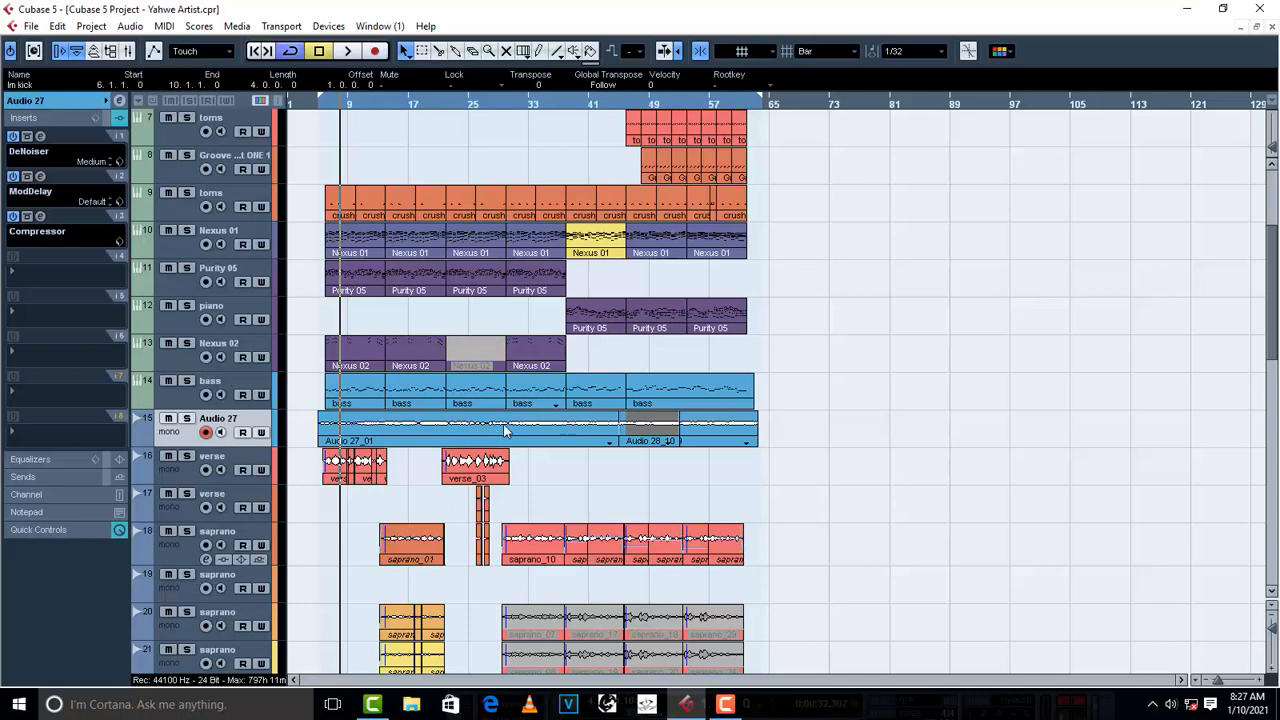
click(190, 419)
key(space)
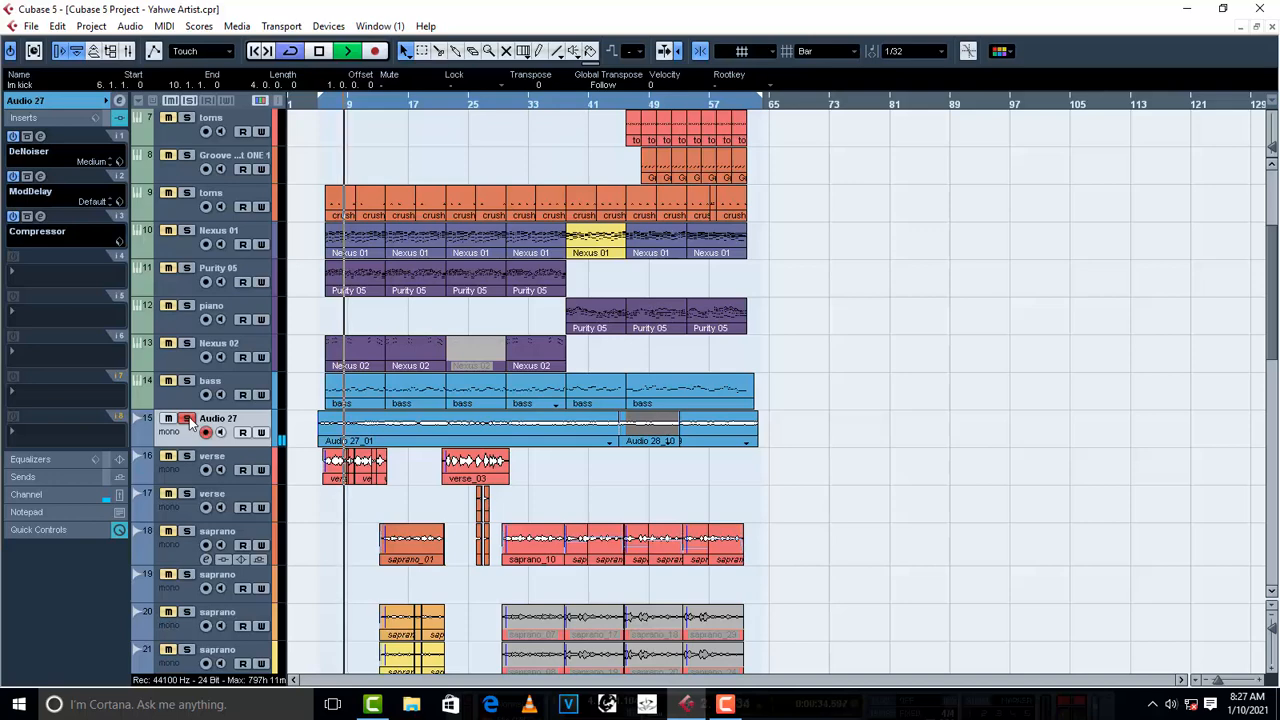
click(187, 419)
key(space)
- Examine the DeNoiser, ModDelay and Compressor insert settings on the Audio 27 track
click(40, 136)
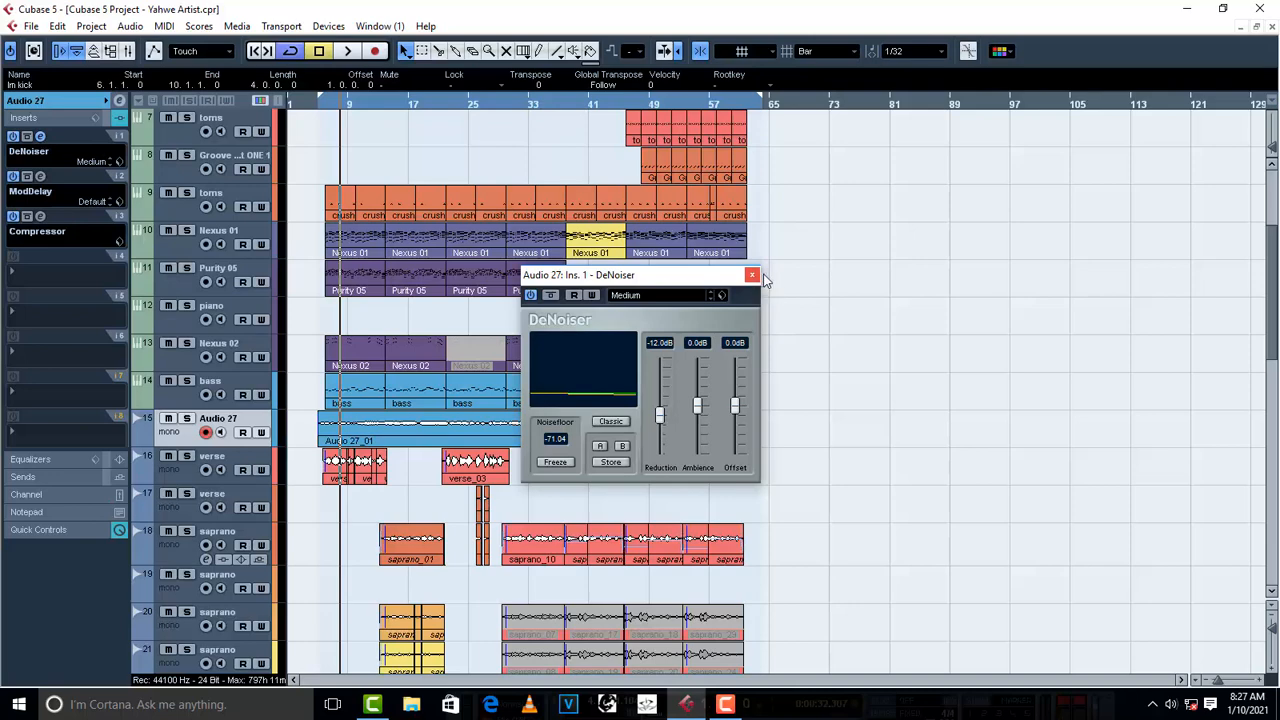
click(40, 176)
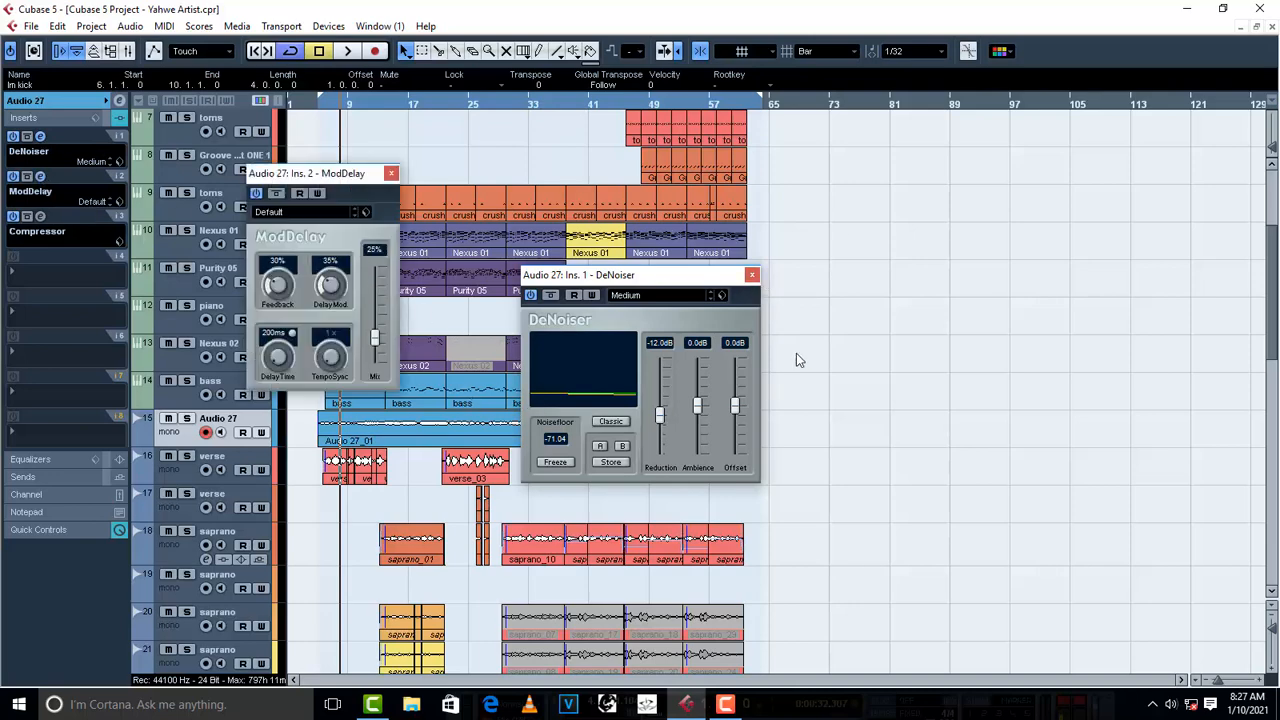
click(753, 274)
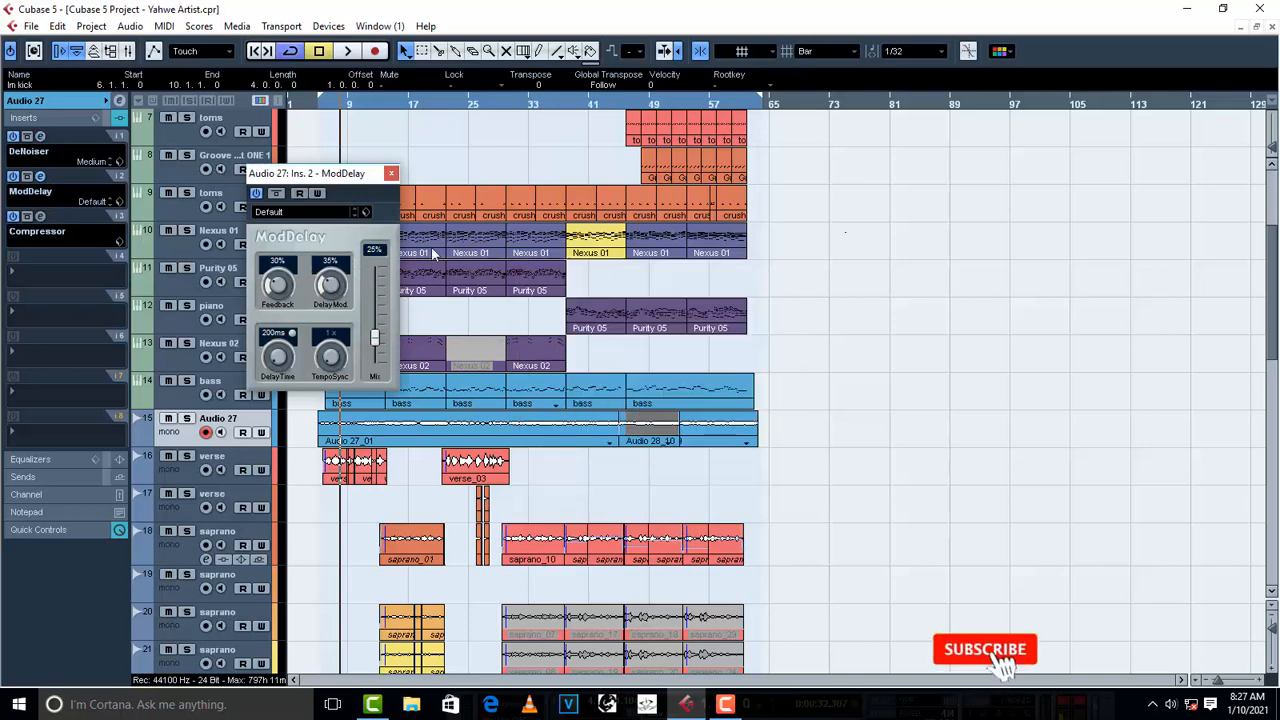
click(391, 175)
click(40, 216)
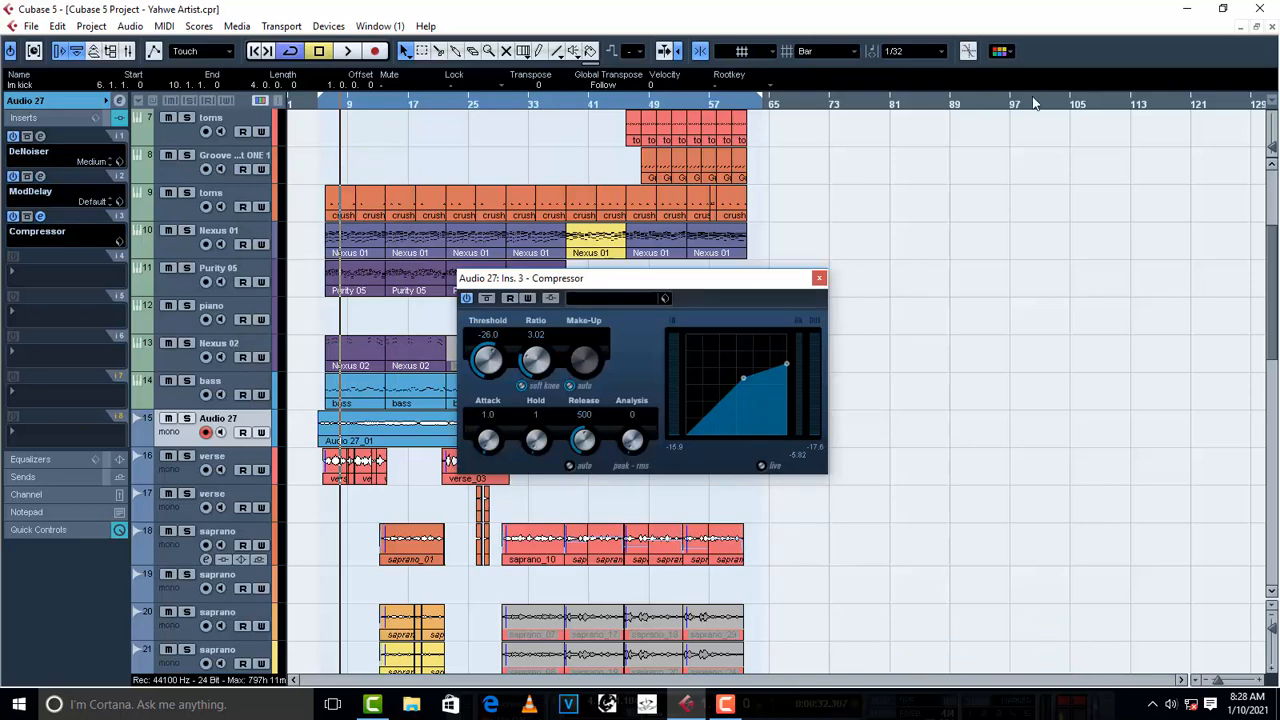
click(819, 278)
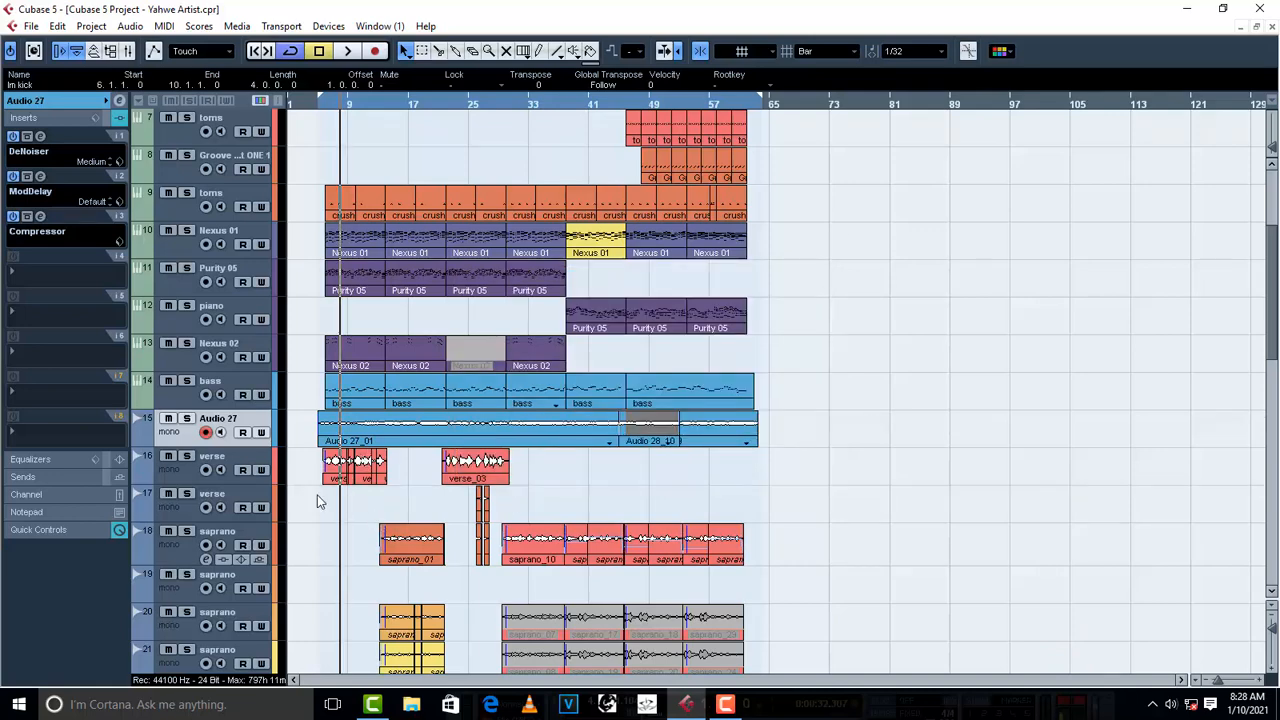
- Play the verse on track 16 with the full mix and compare it with RVox Stereo switched off and on
click(183, 480)
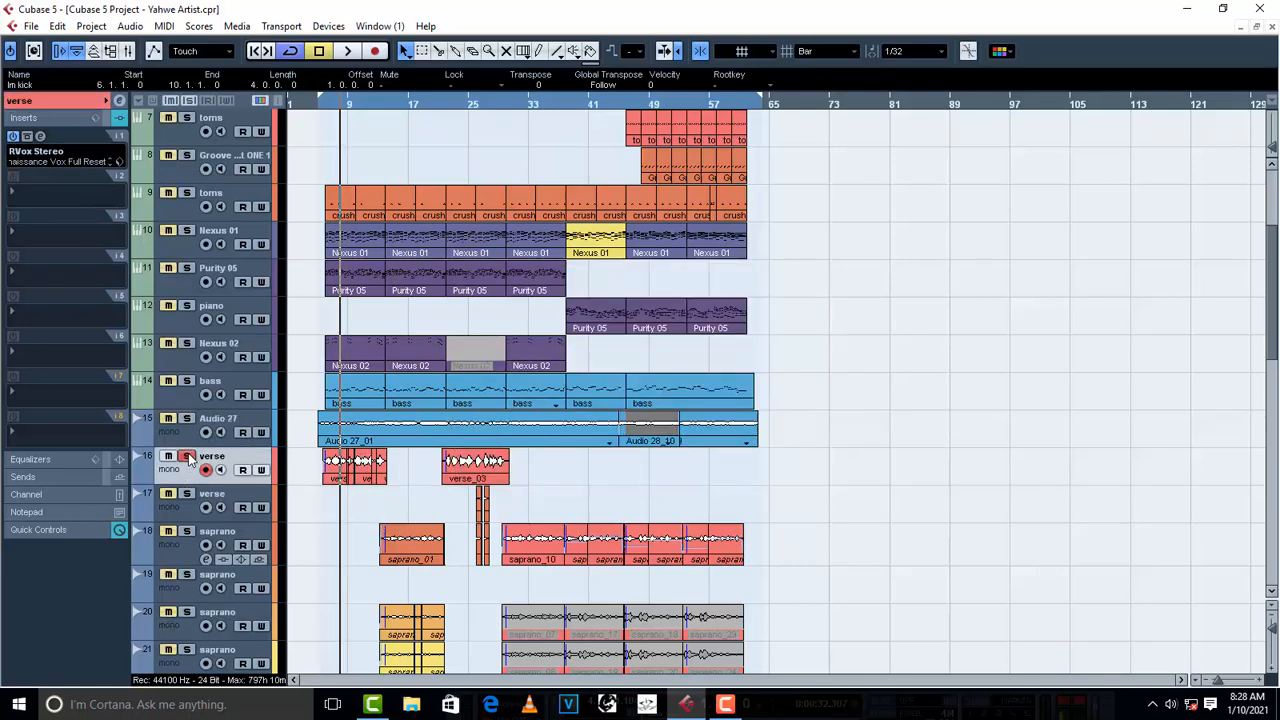
key(space)
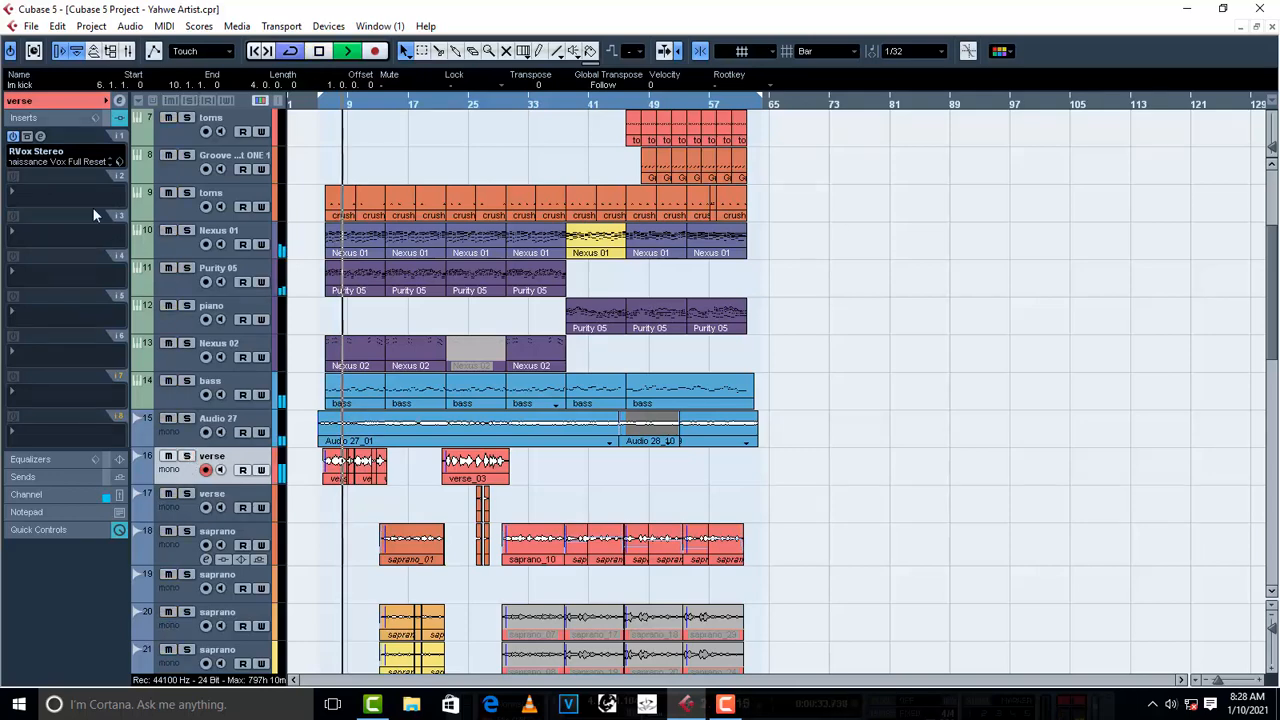
key(space)
key(space)
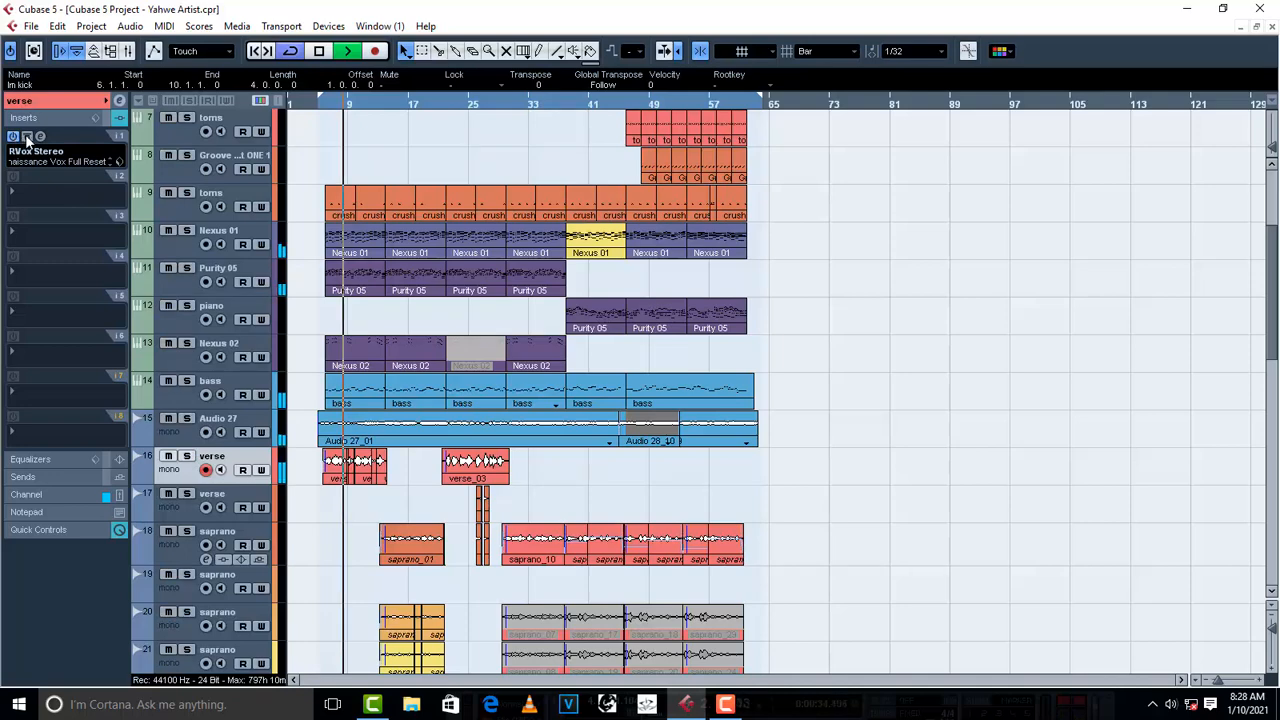
click(14, 138)
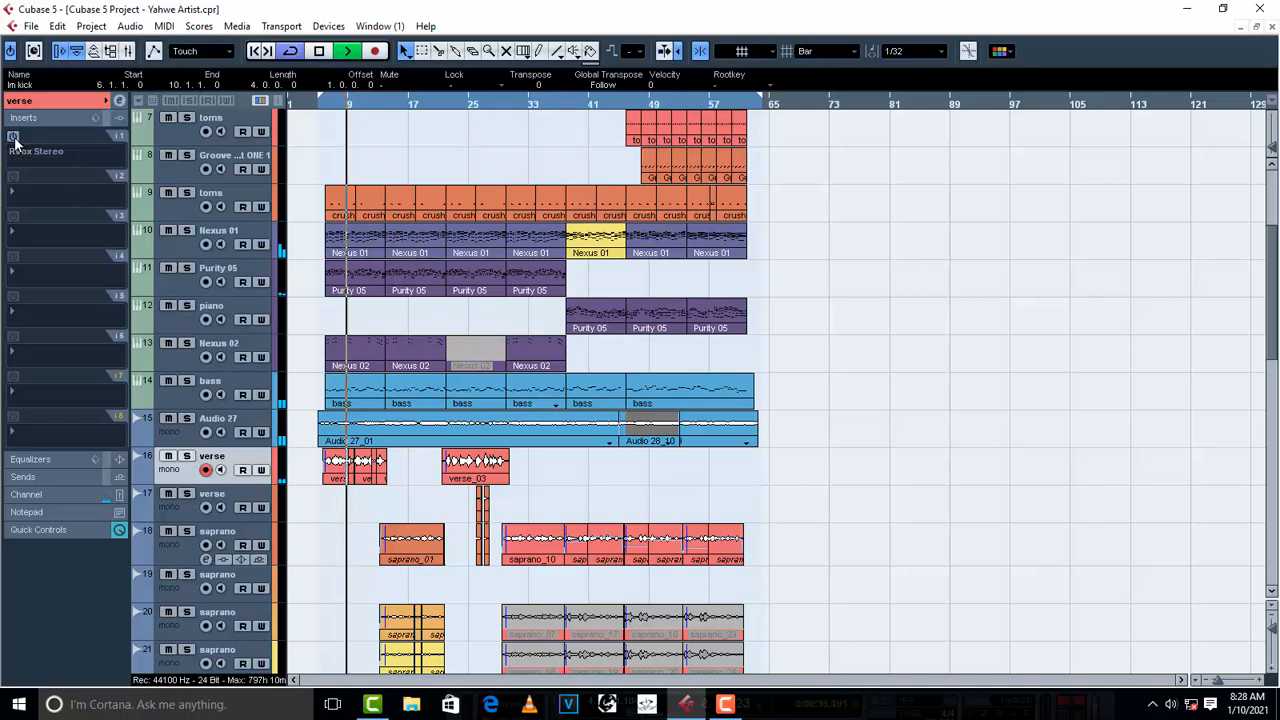
click(14, 138)
key(space)
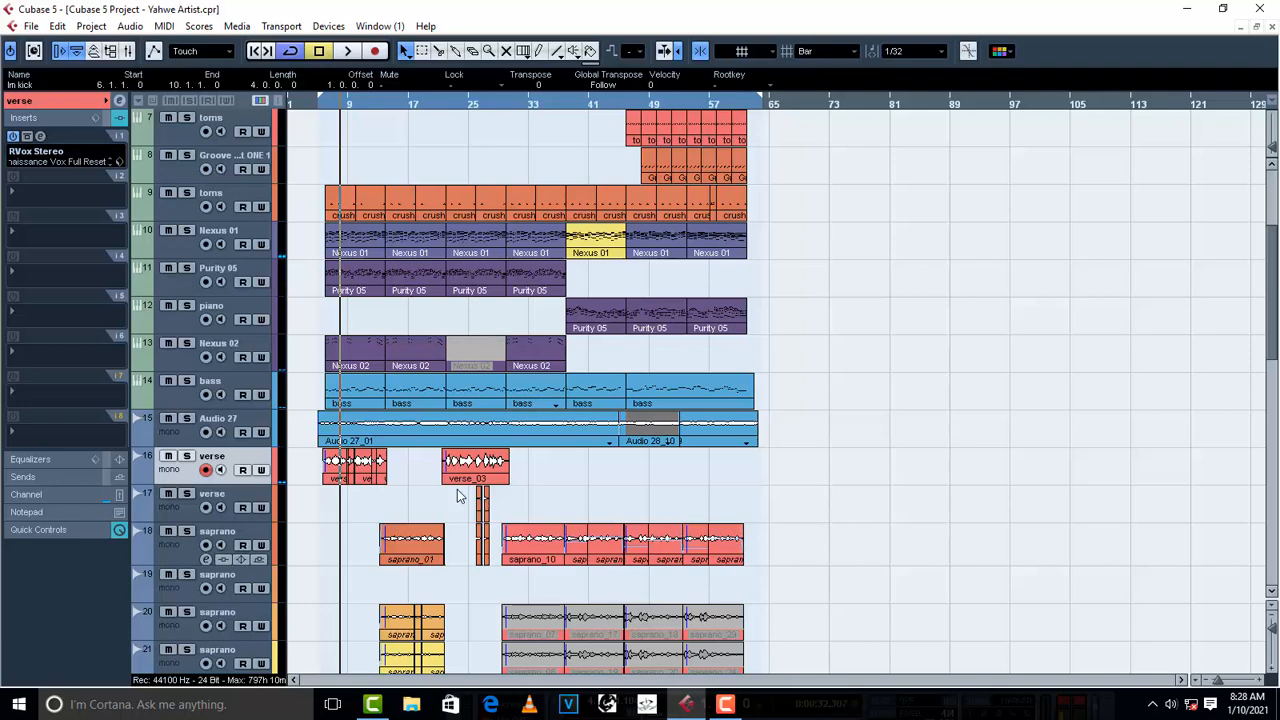
- Add the Maximizer dynamics plug-in to the second insert slot of the verse on track 16
click(44, 191)
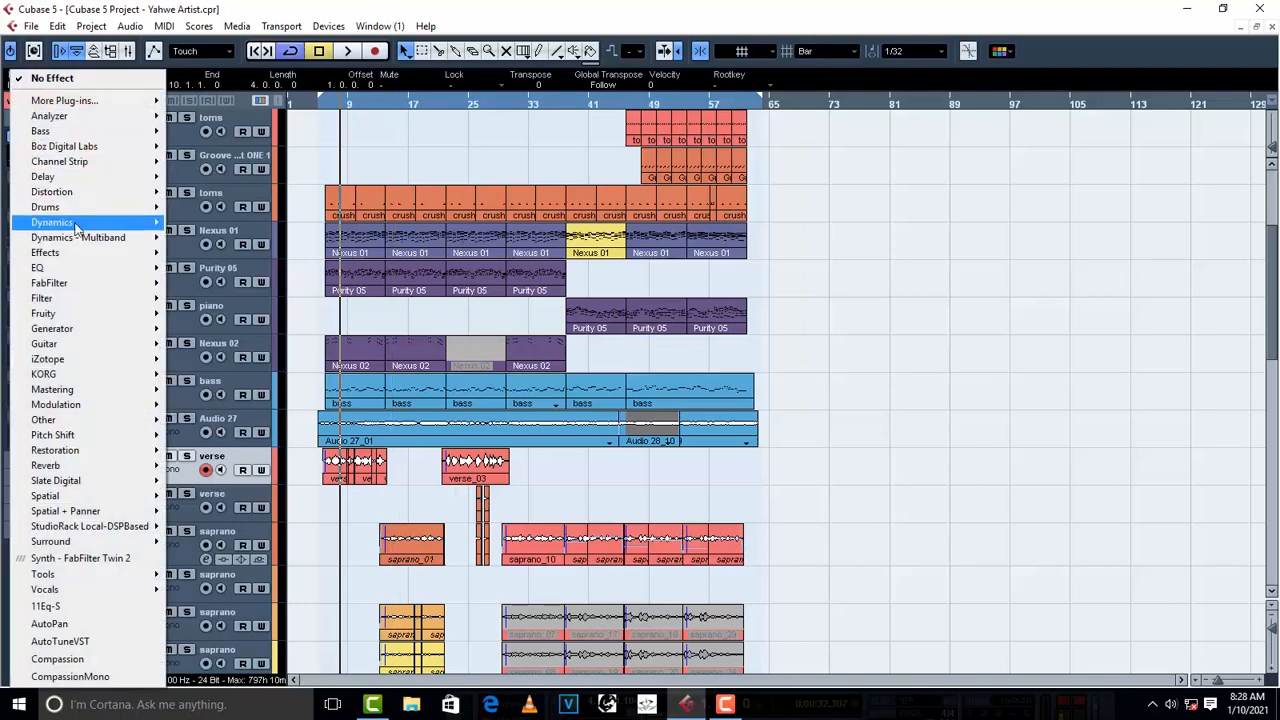
mouse_move(76, 225)
mouse_move(241, 30)
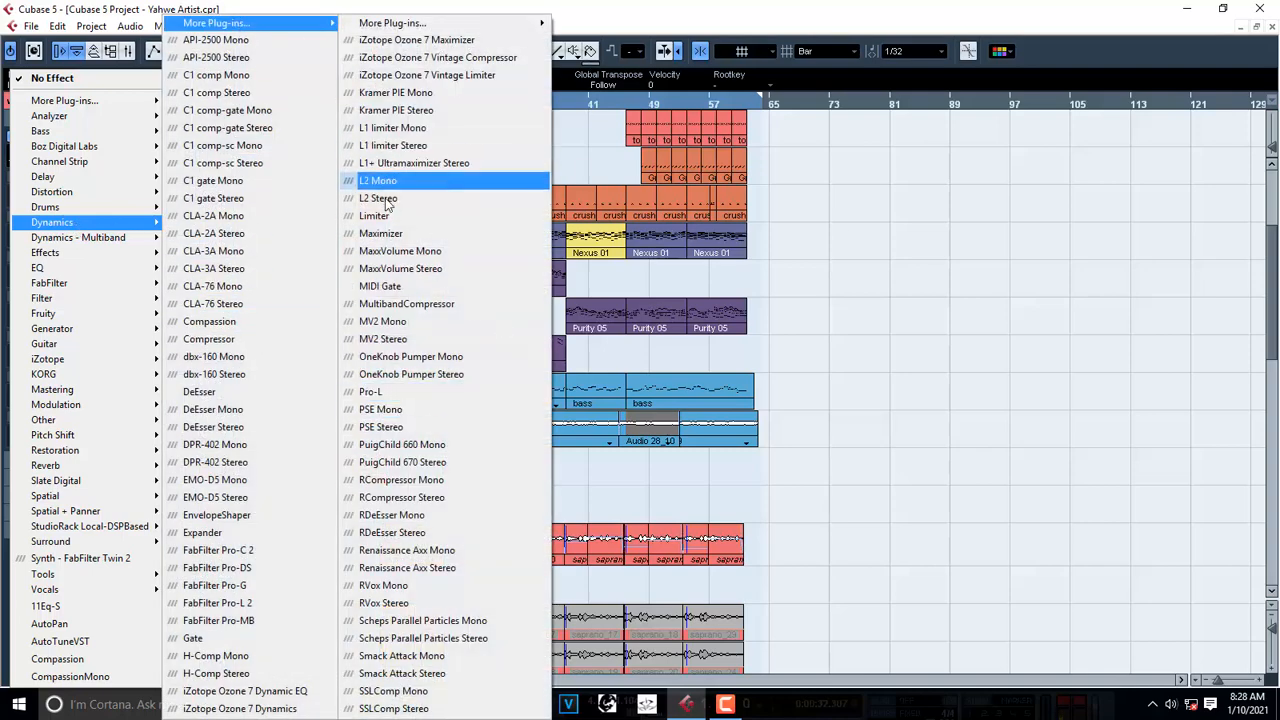
click(450, 233)
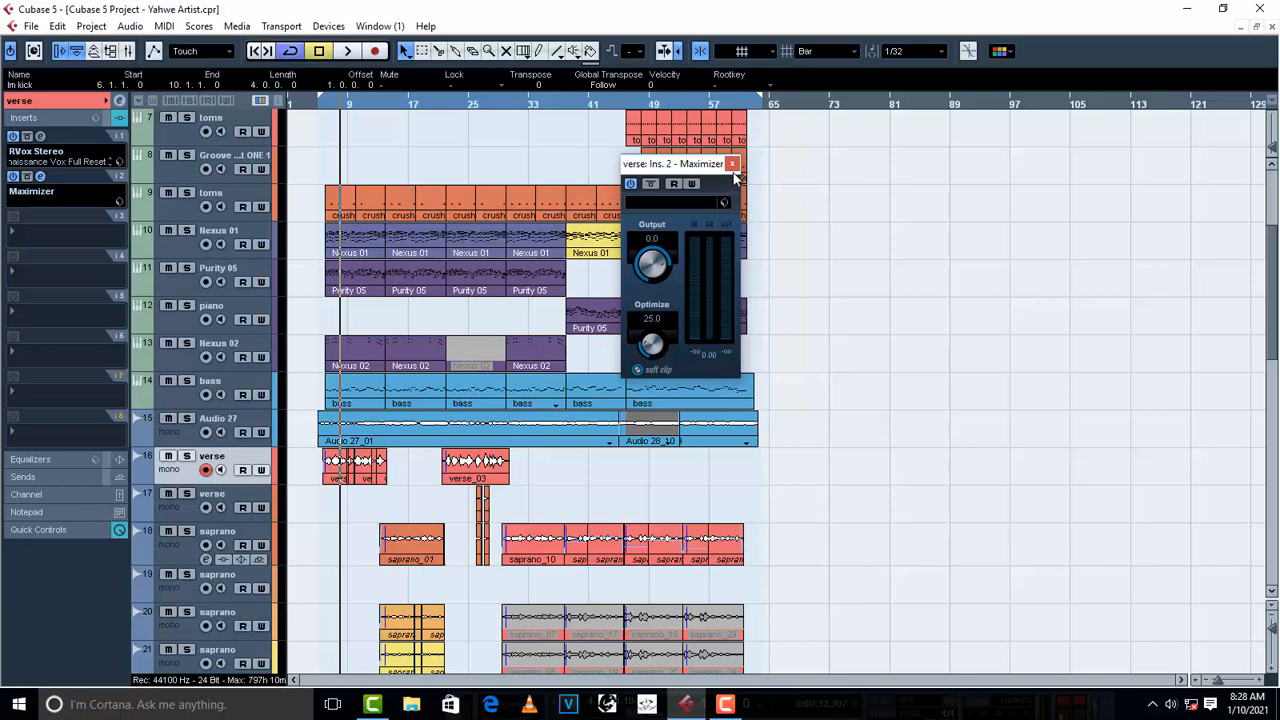
- Switch off RVox Stereo on the verse and try Maximizer's Loud And Proud preset with Optimize at 36.5 during playback
click(13, 136)
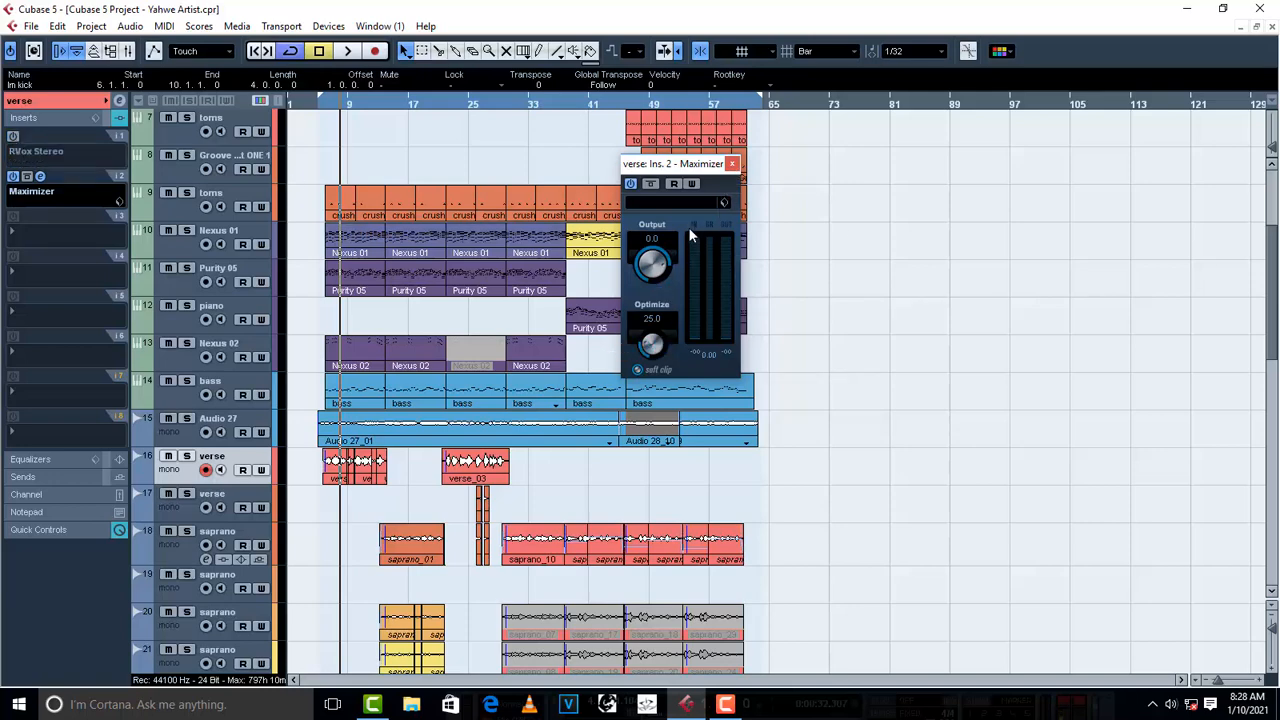
key(space)
click(674, 203)
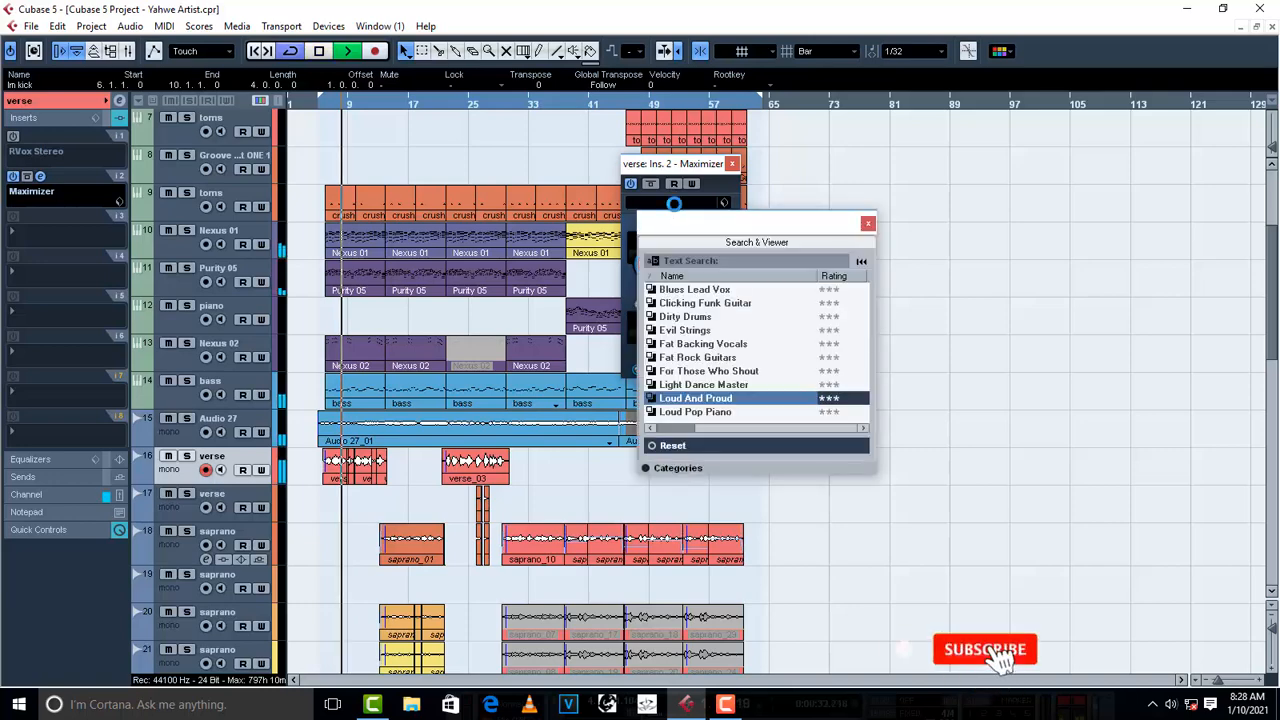
scroll(736, 380, down, 2)
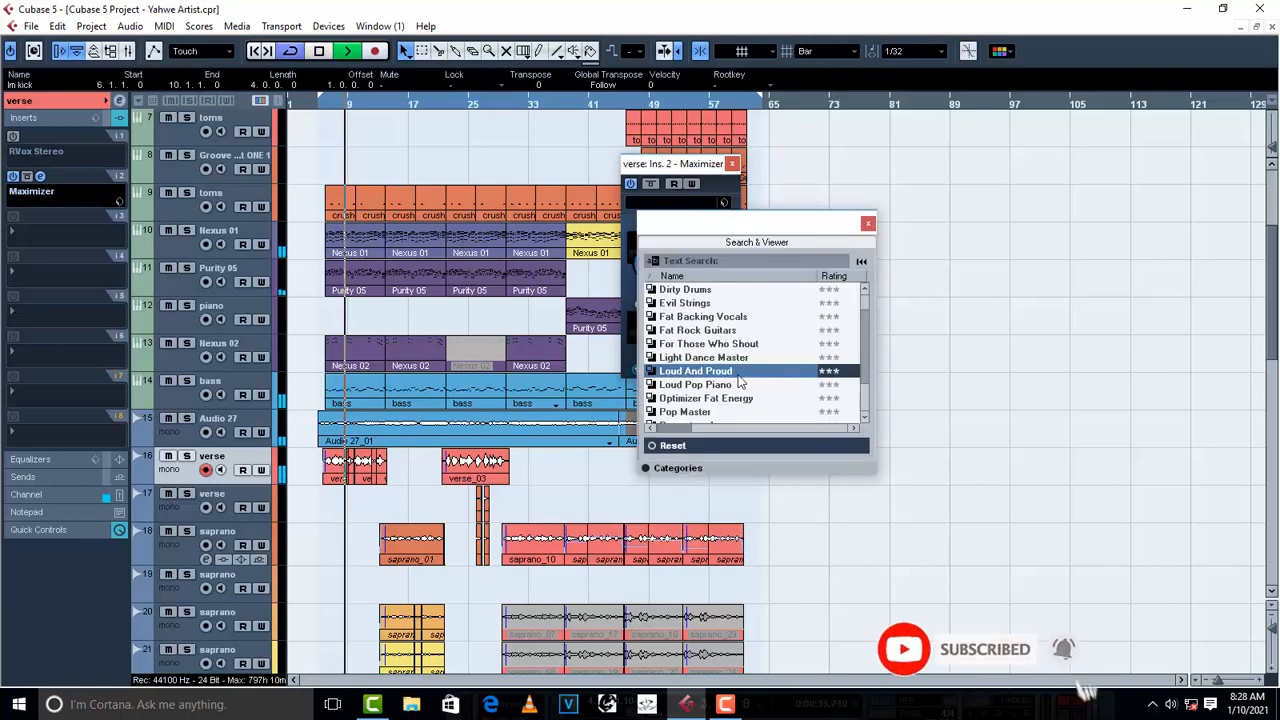
double_click(700, 344)
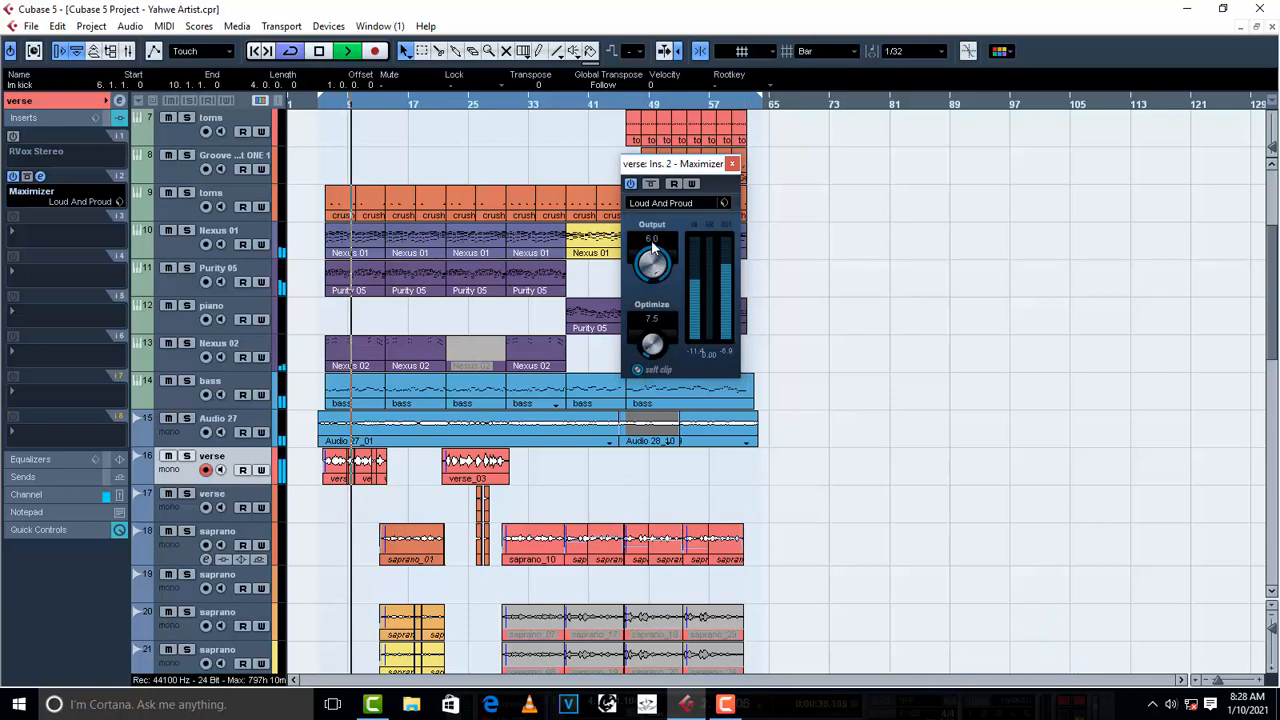
drag(655, 360, 655, 300)
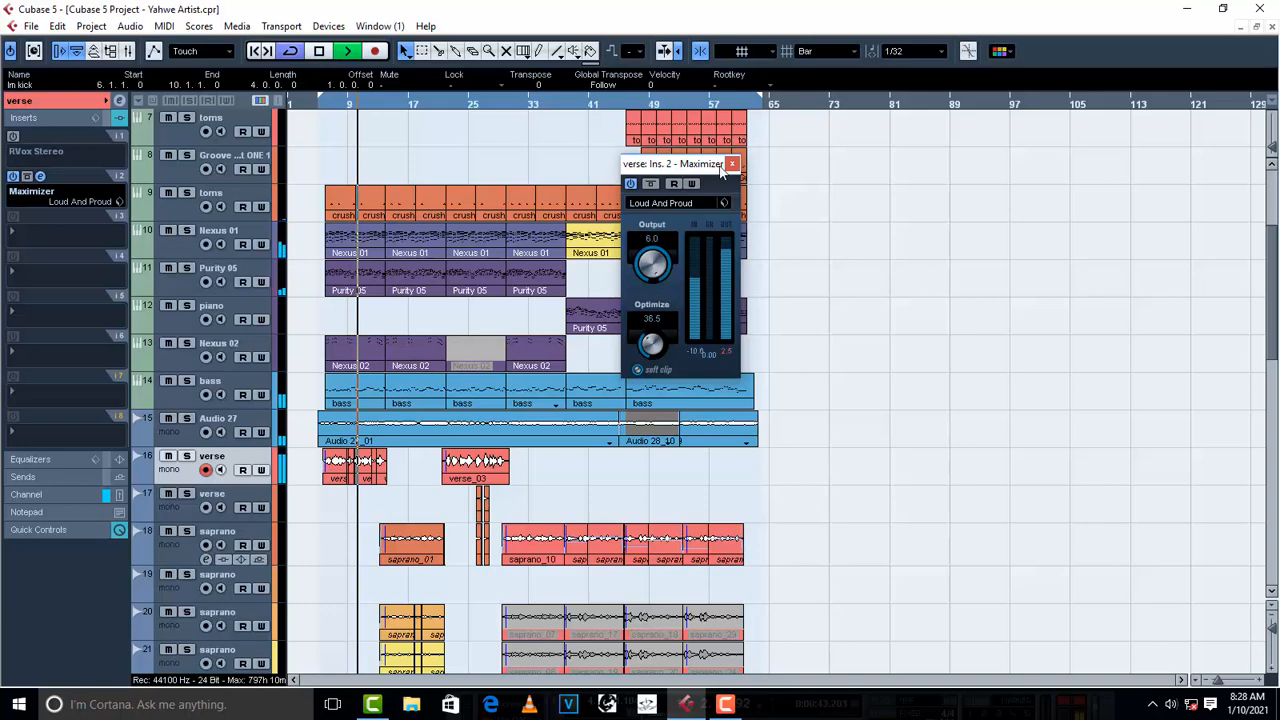
key(space)
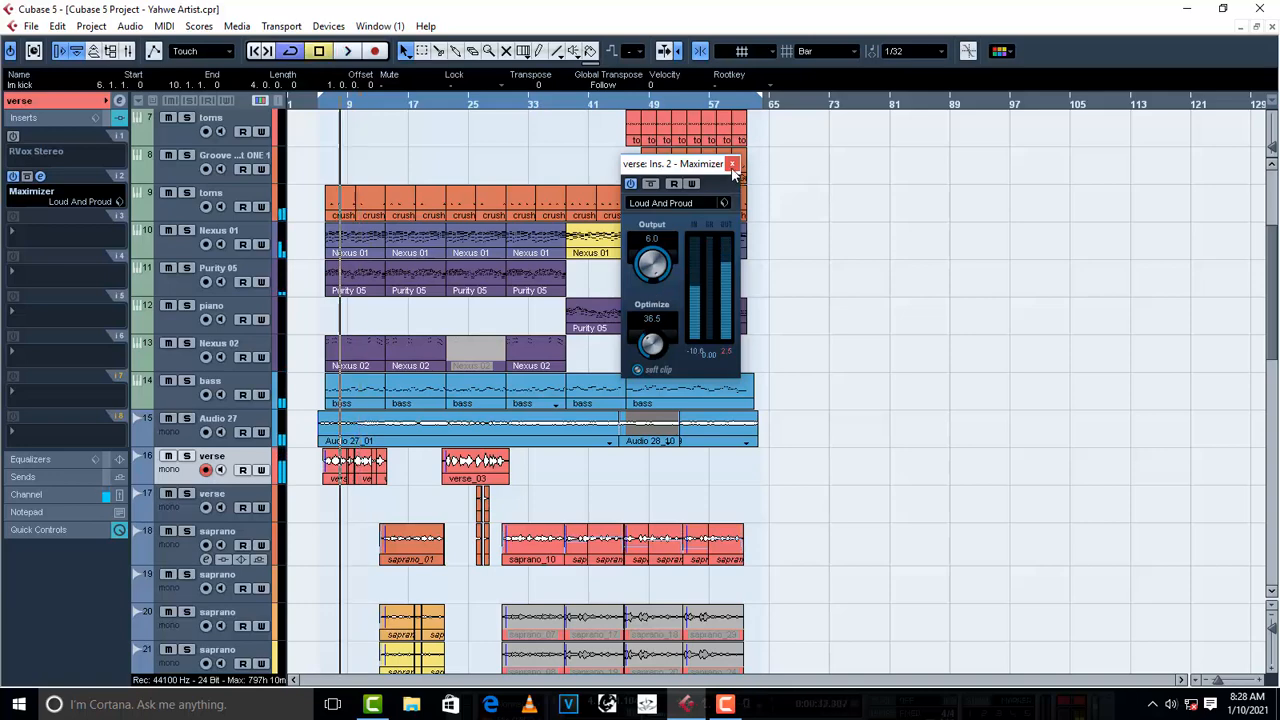
click(732, 163)
- Remove the Maximizer from the verse's second insert slot and switch RVox Stereo back on
click(13, 177)
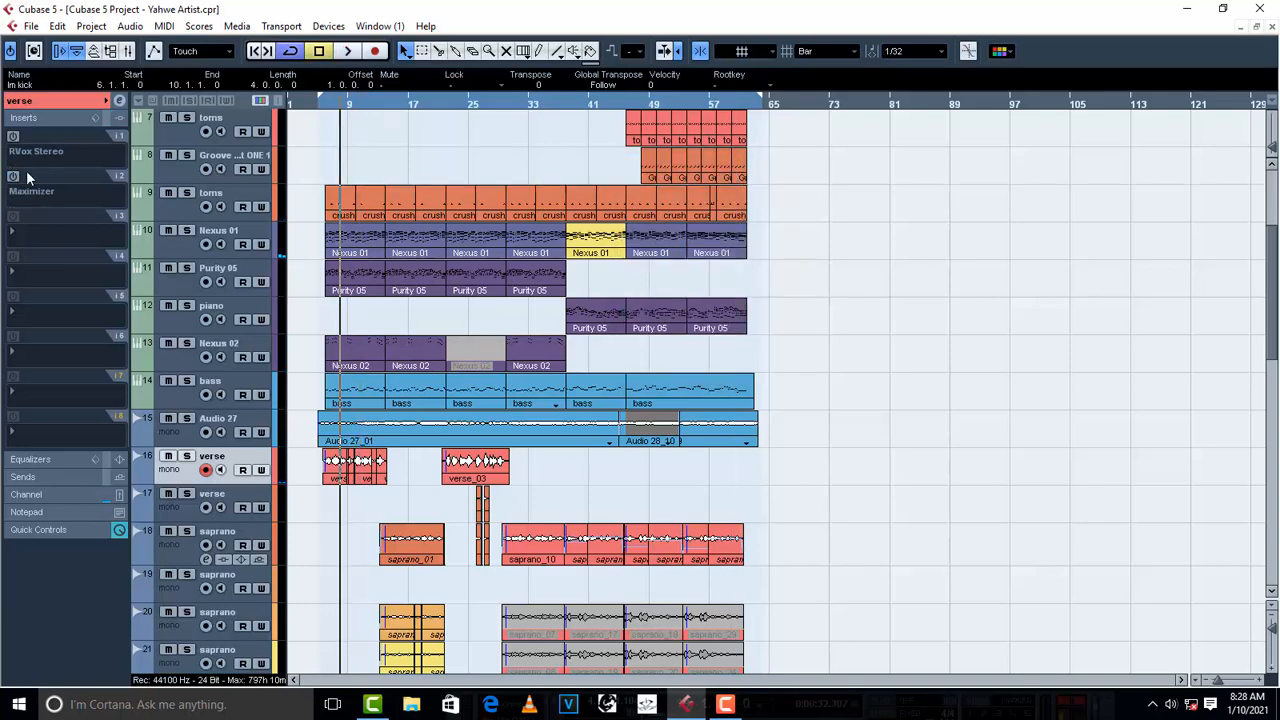
mouse_move(19, 160)
click(31, 191)
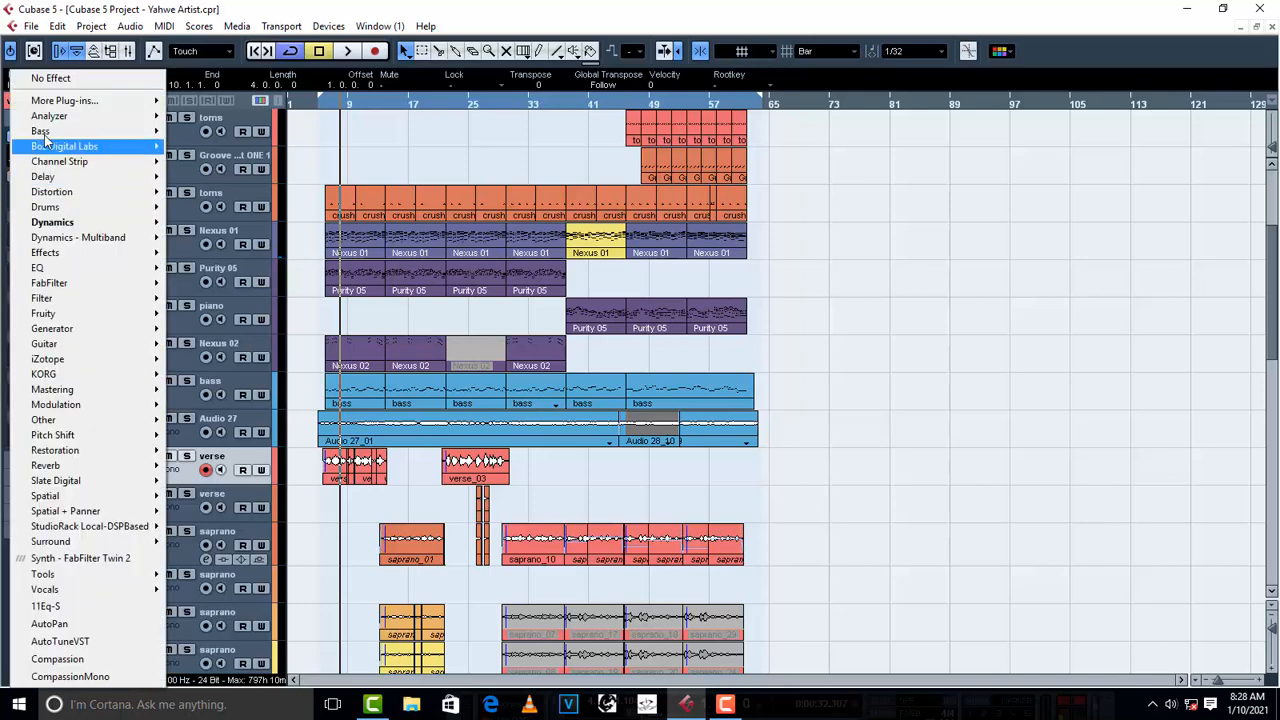
click(51, 80)
click(608, 417)
- Lower the volume of the saprano_01 clip on track 18 to -5 dB
scroll(378, 458, down, 3)
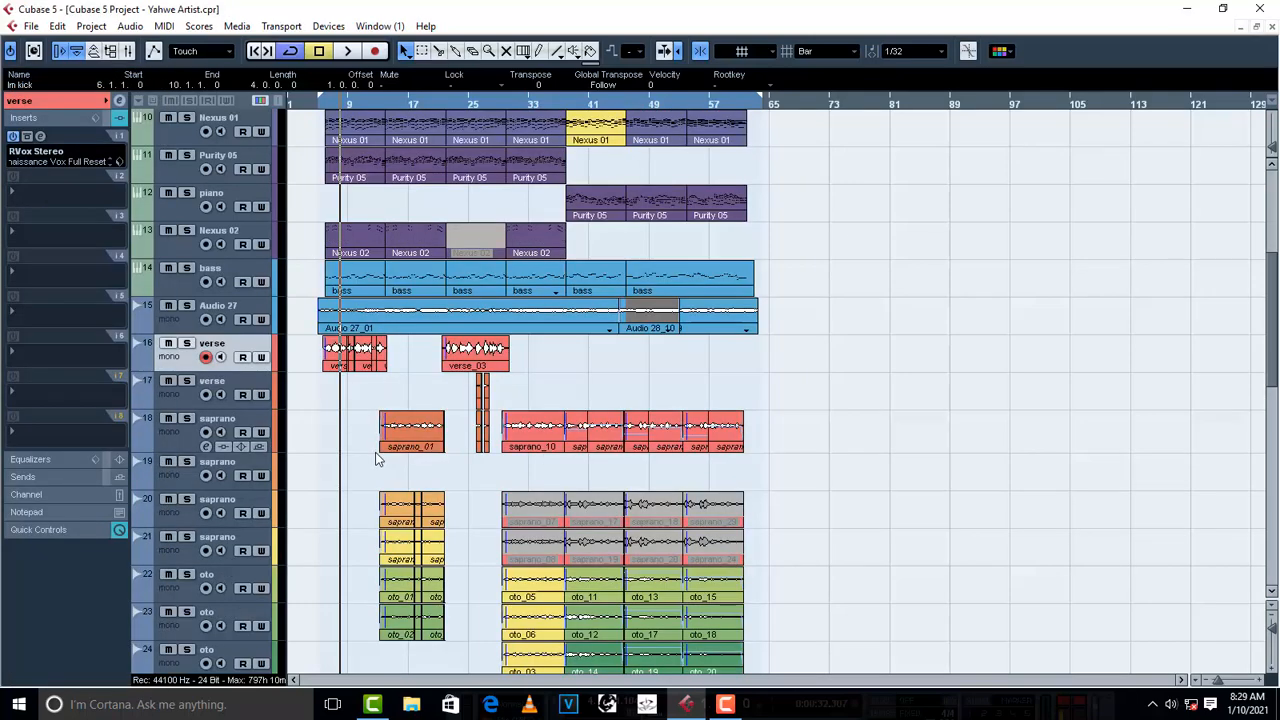
drag(434, 366, 317, 371)
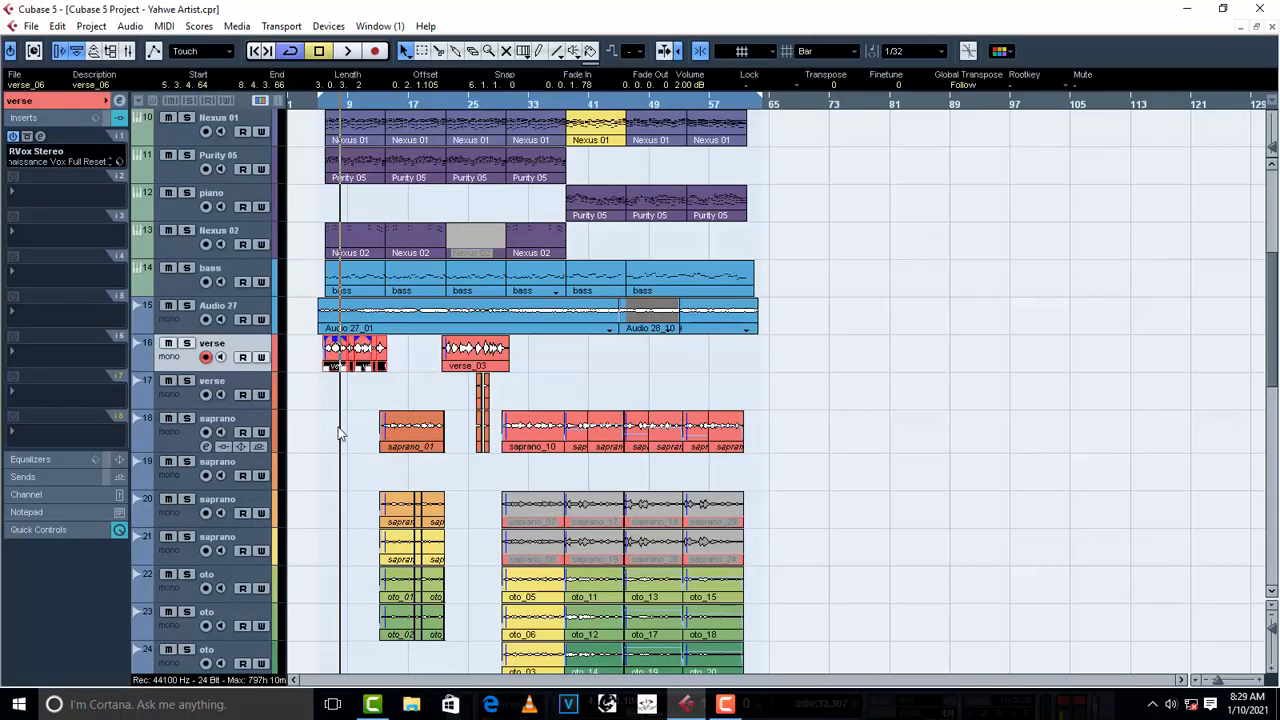
click(325, 458)
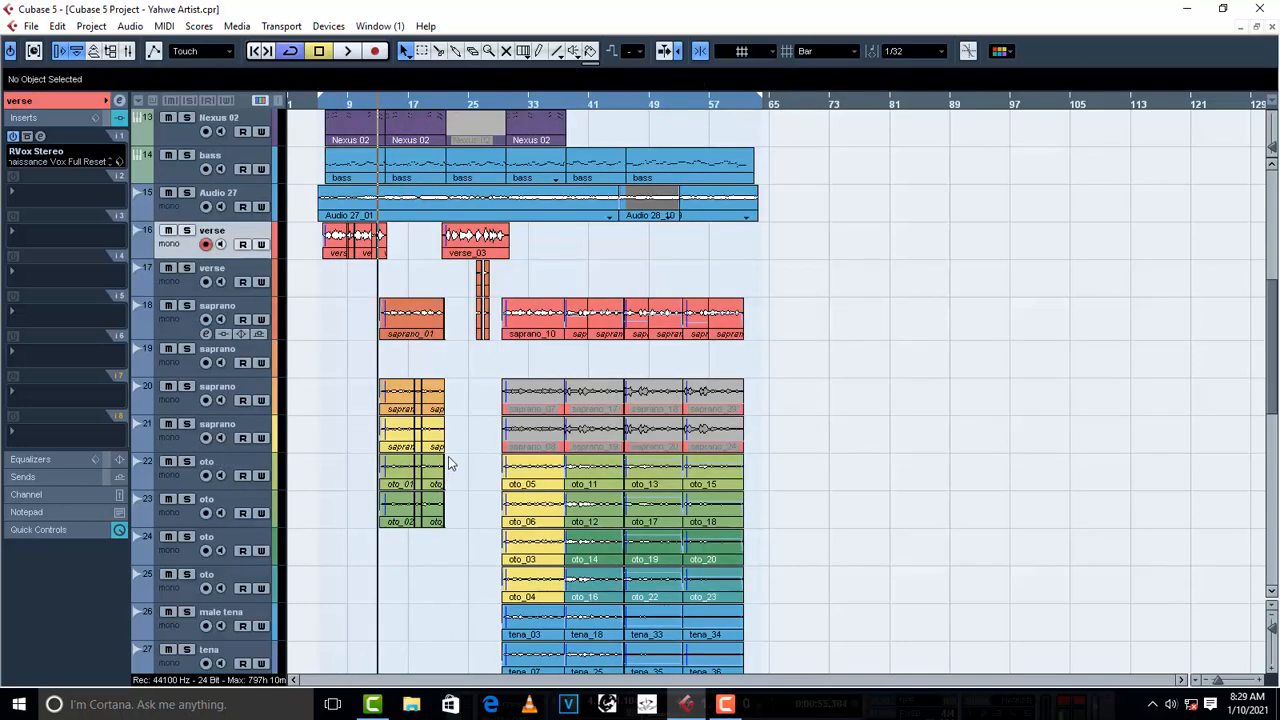
click(428, 333)
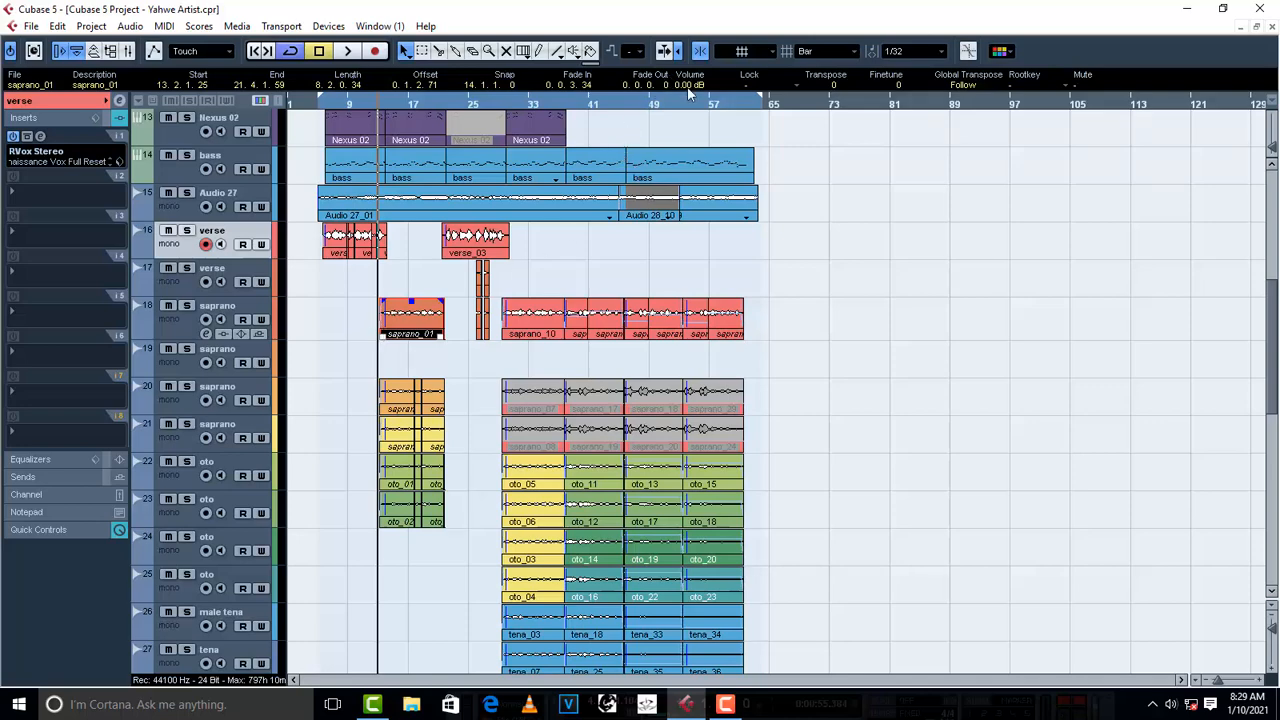
scroll(688, 88, down, 5)
- Add the RVox Stereo dynamics plug-in to the first insert slot of saprano track 18
click(180, 330)
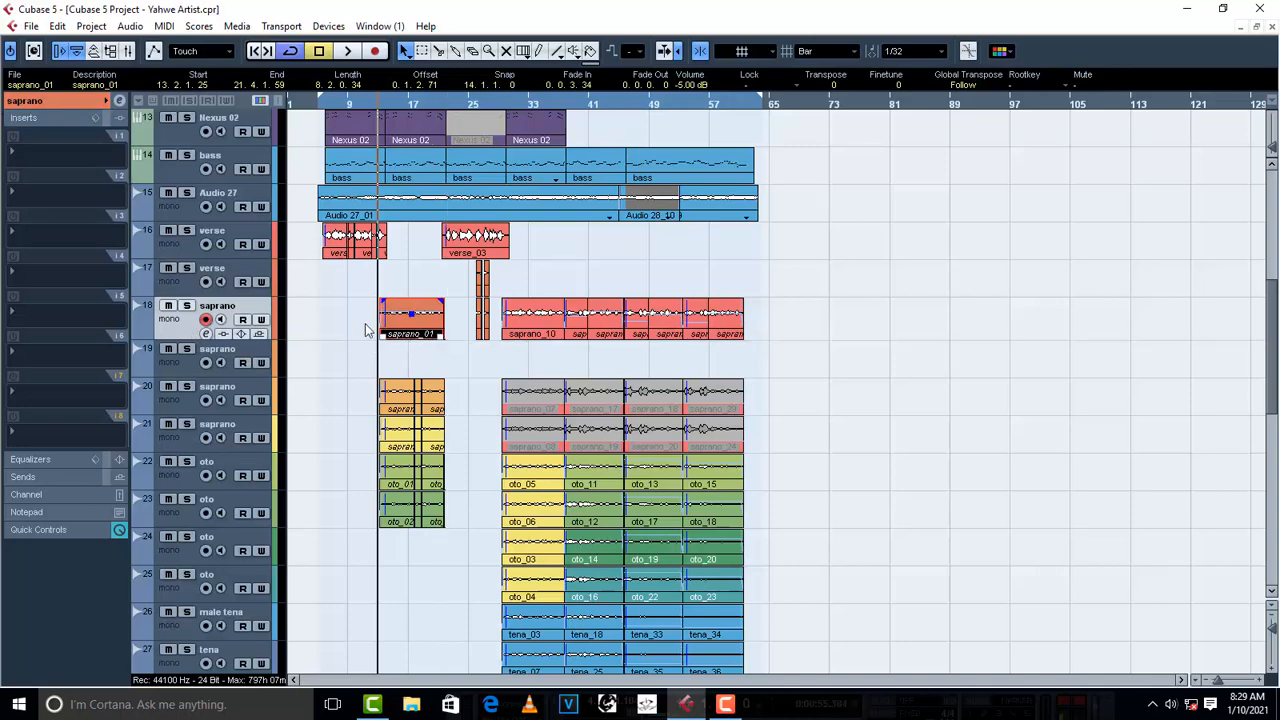
click(24, 158)
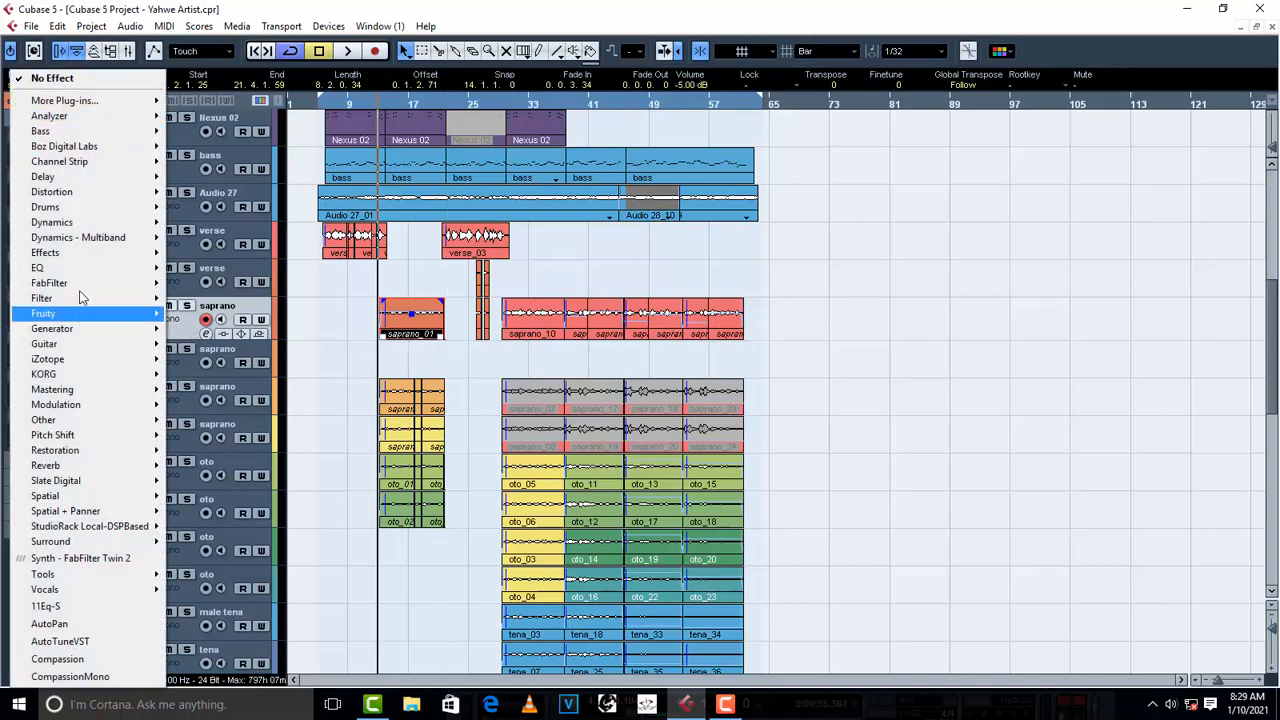
mouse_move(76, 224)
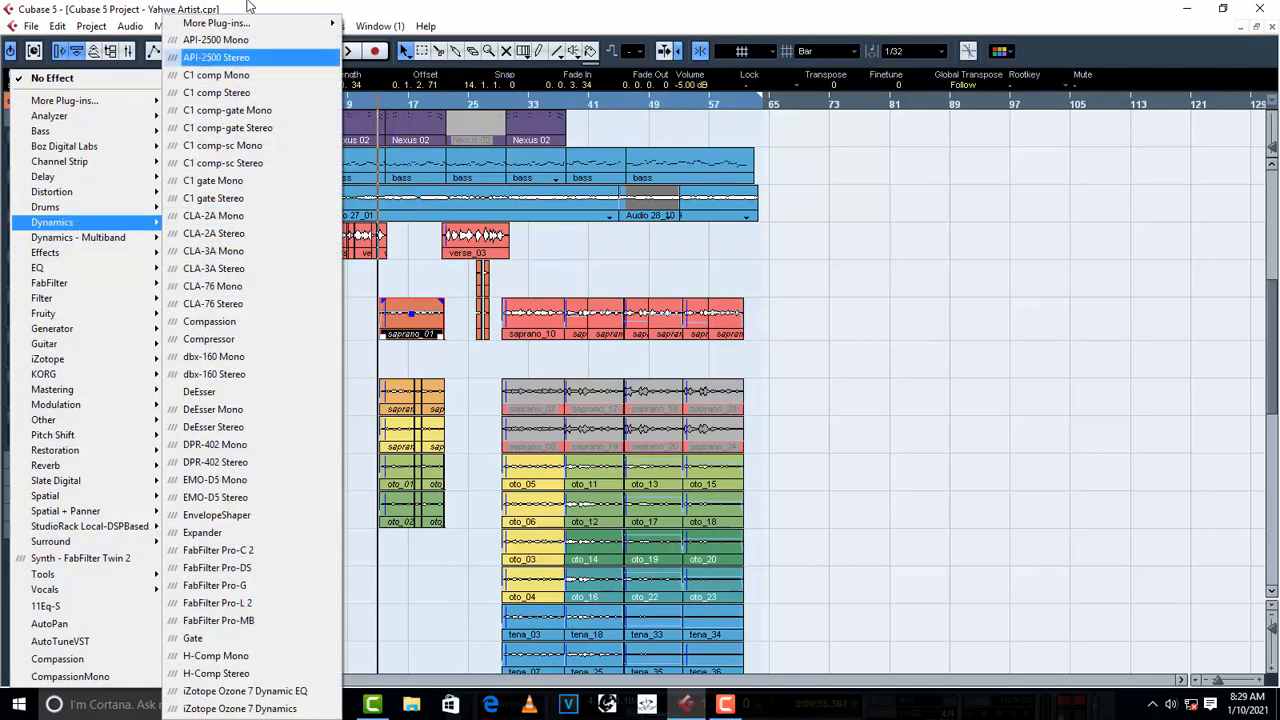
mouse_move(250, 24)
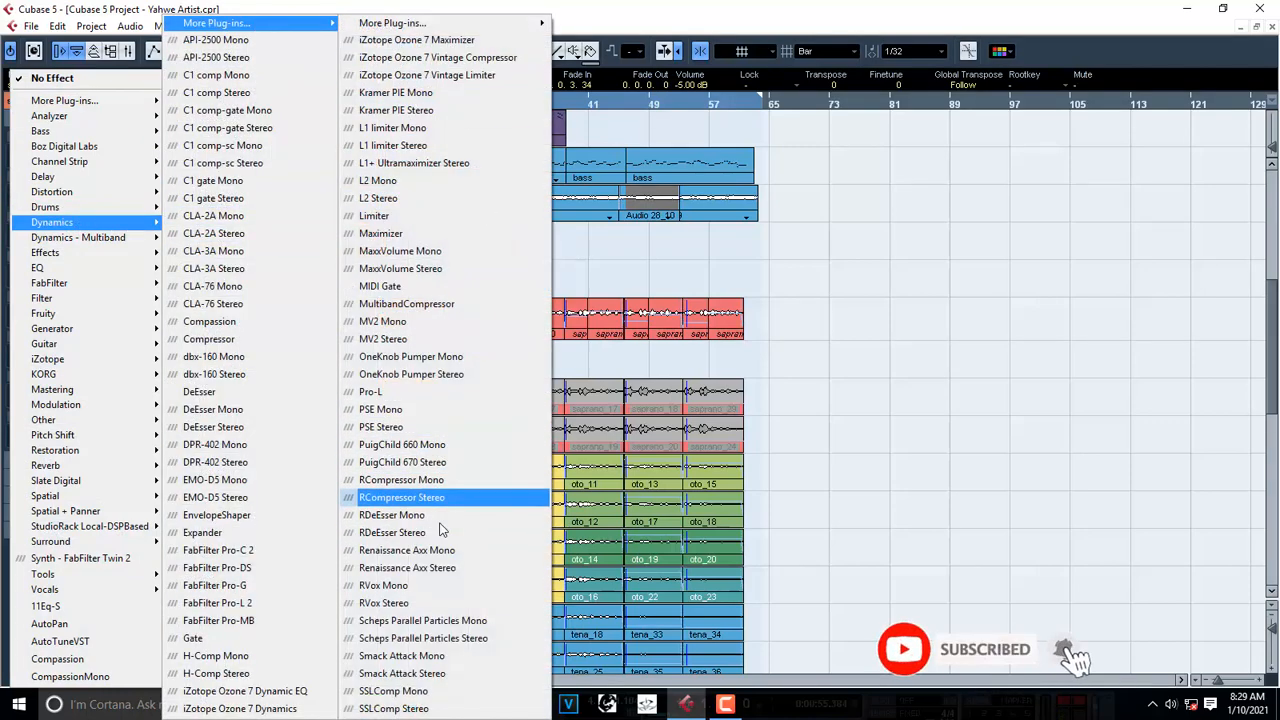
click(440, 603)
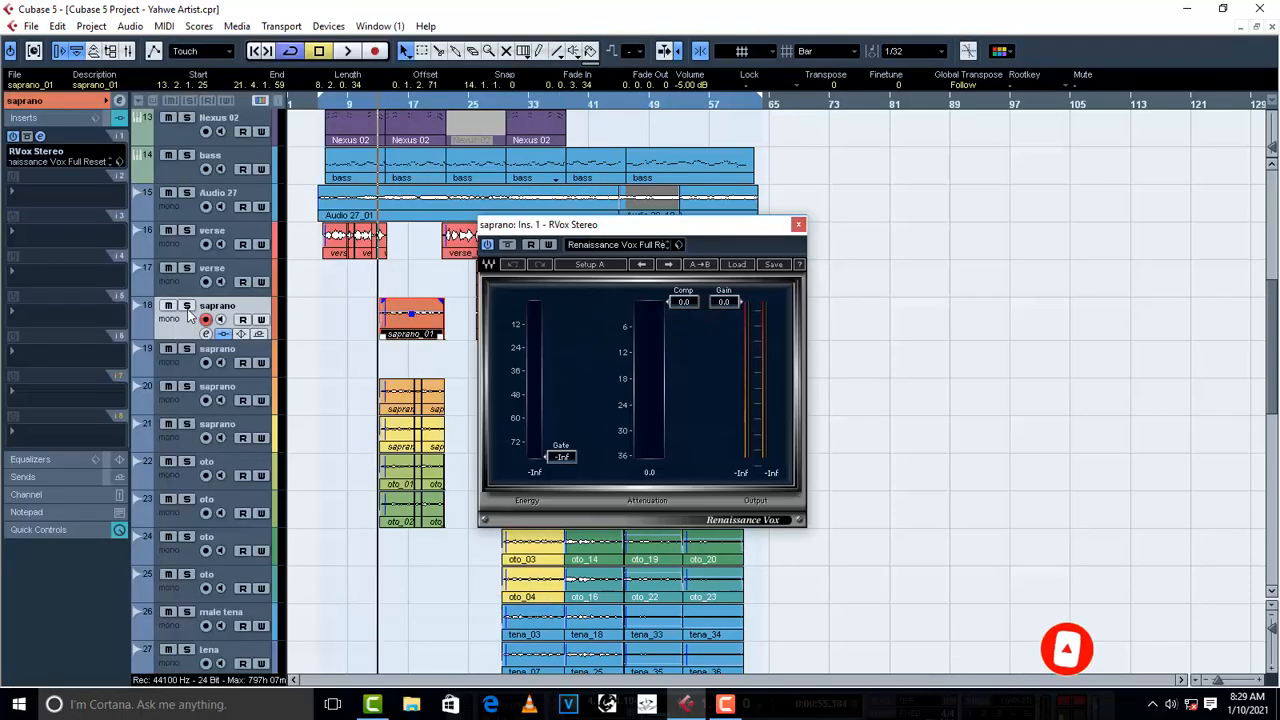
- Set the Comp of the saprano's RVox Stereo to -11.0 during playback, and stop and close the plug-in
key(space)
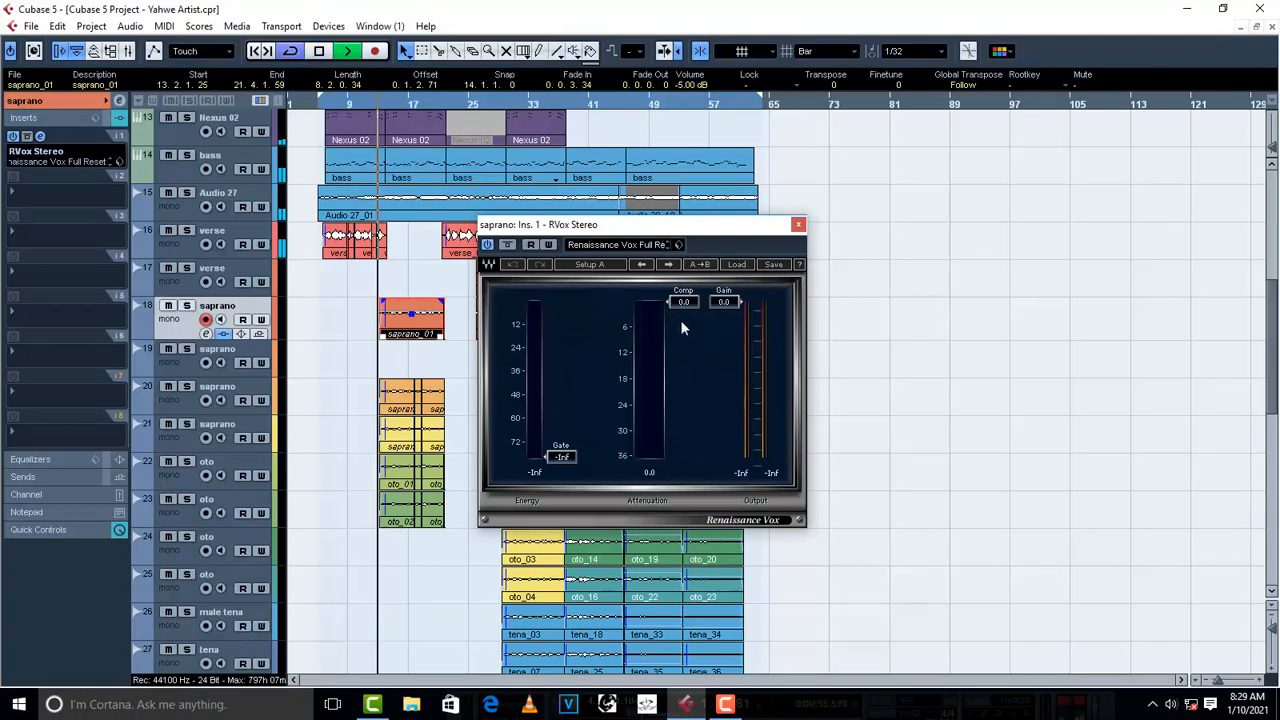
drag(684, 302, 687, 367)
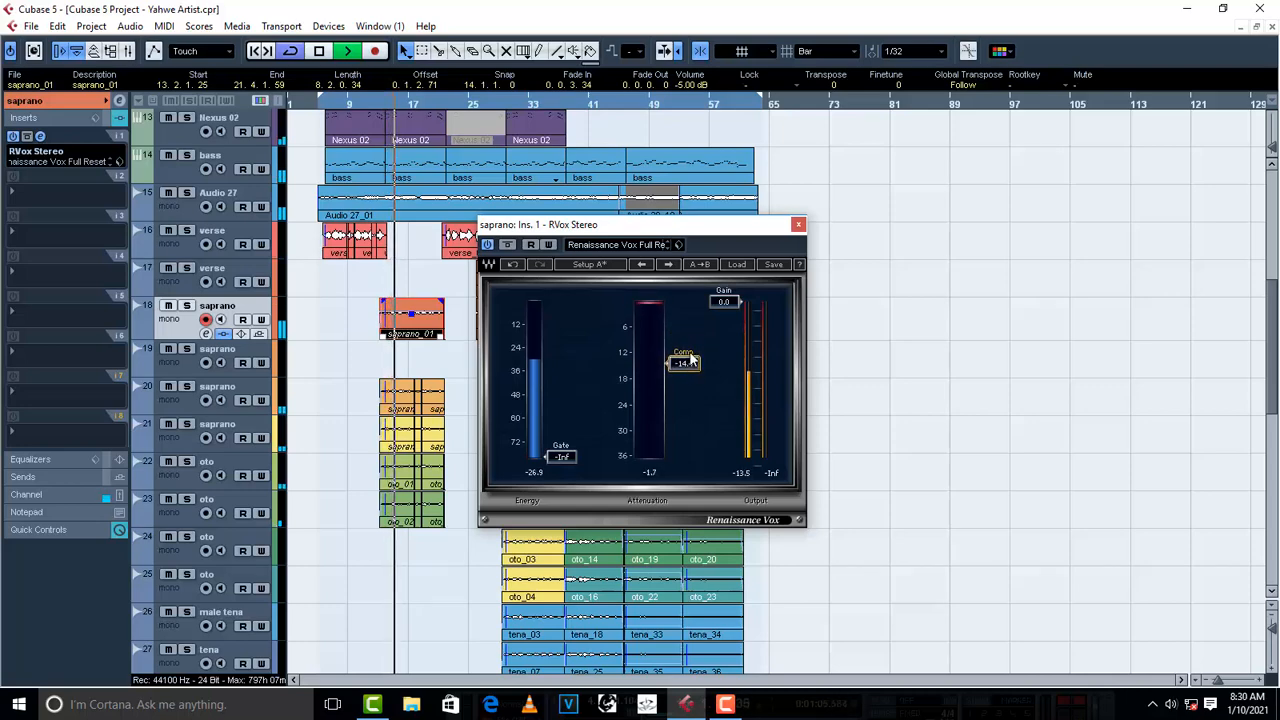
drag(686, 367, 686, 353)
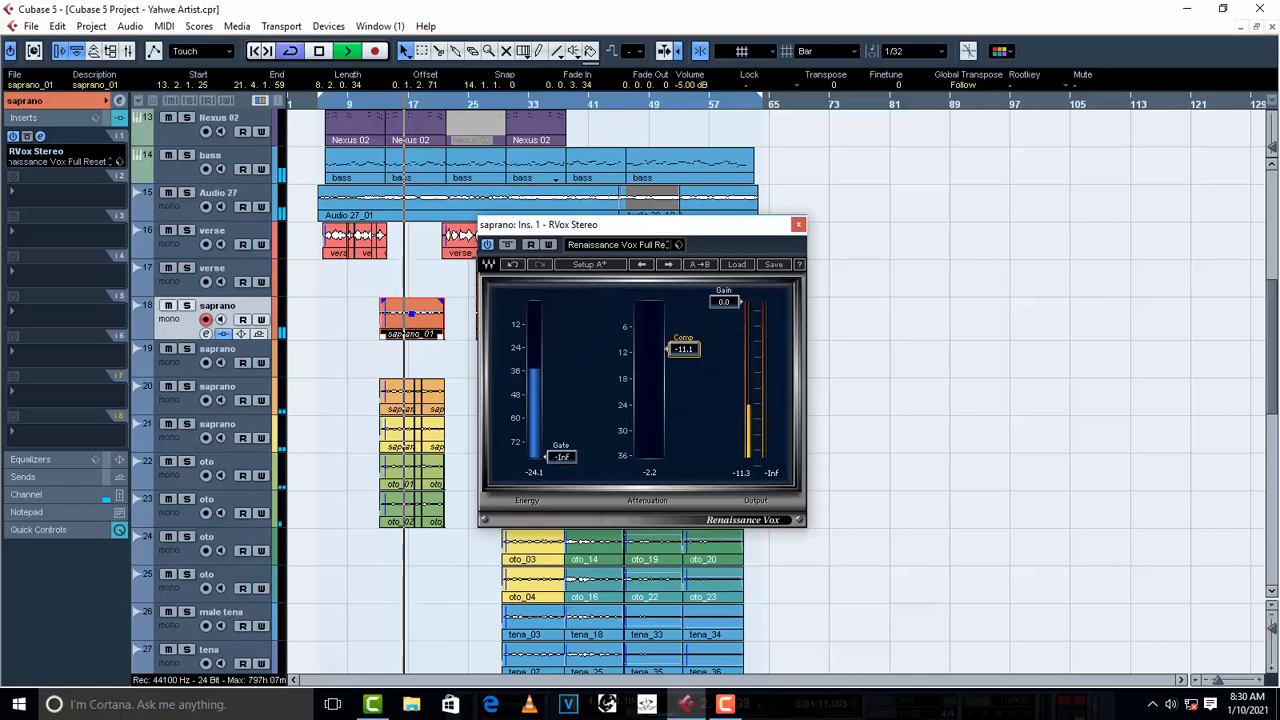
key(space)
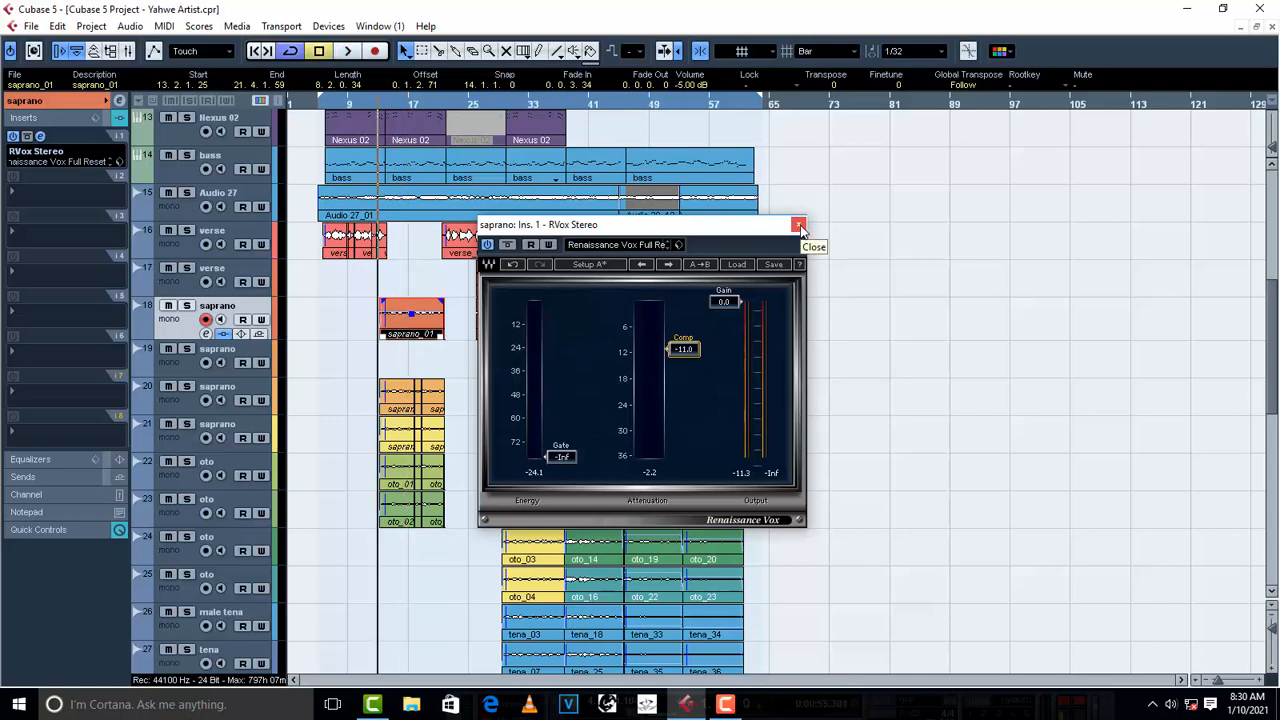
click(798, 225)
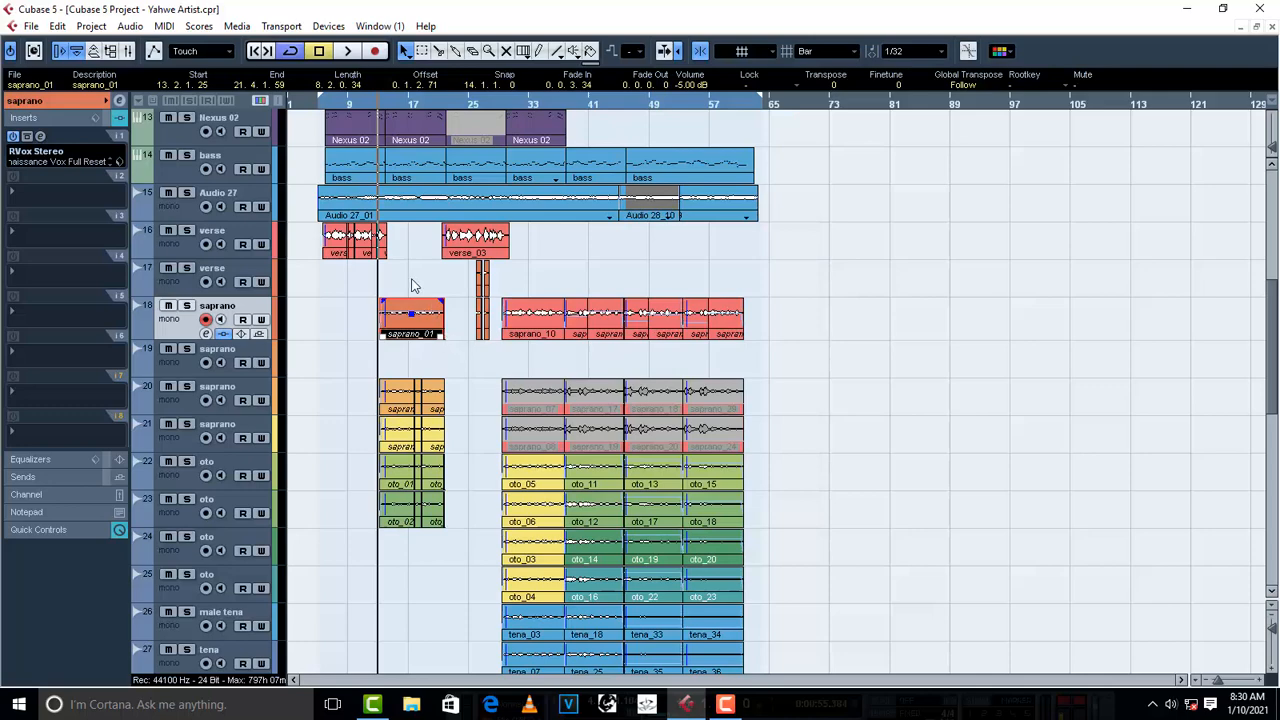
- Play the verse clips on track 16 and the start of the saprano section to compare their levels, and clear the selection
drag(434, 244, 318, 256)
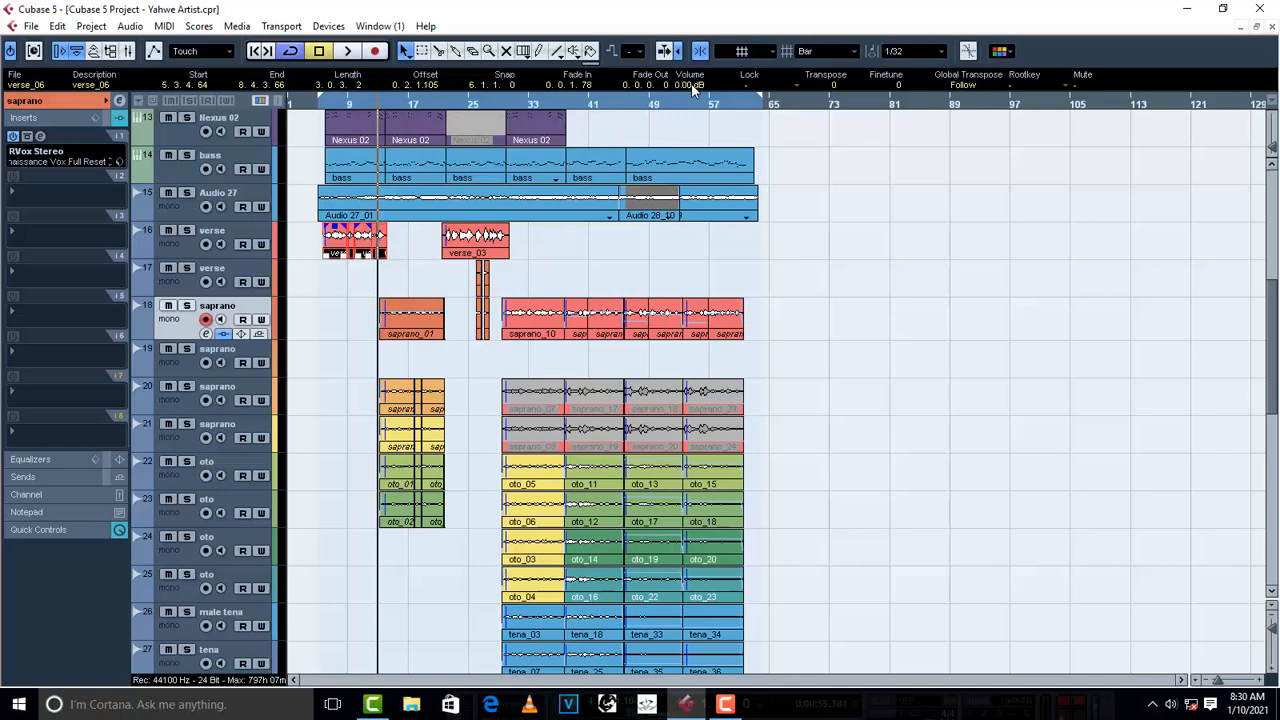
click(357, 106)
key(space)
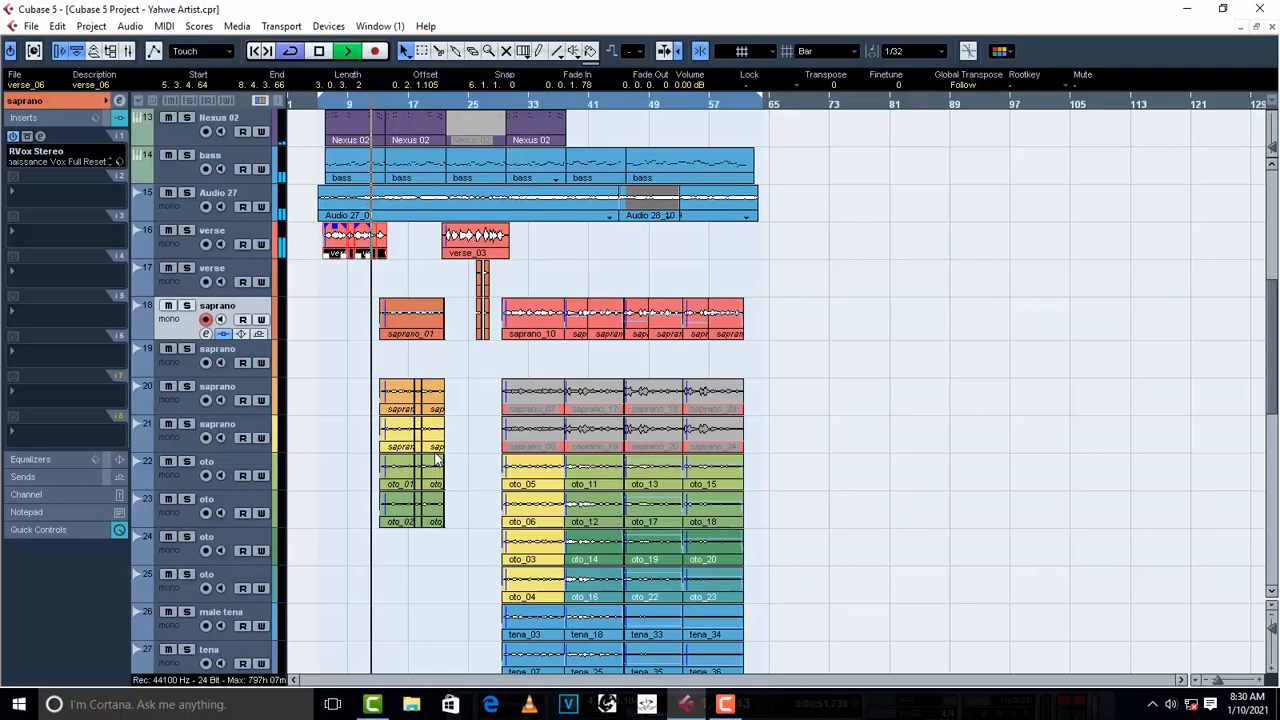
key(space)
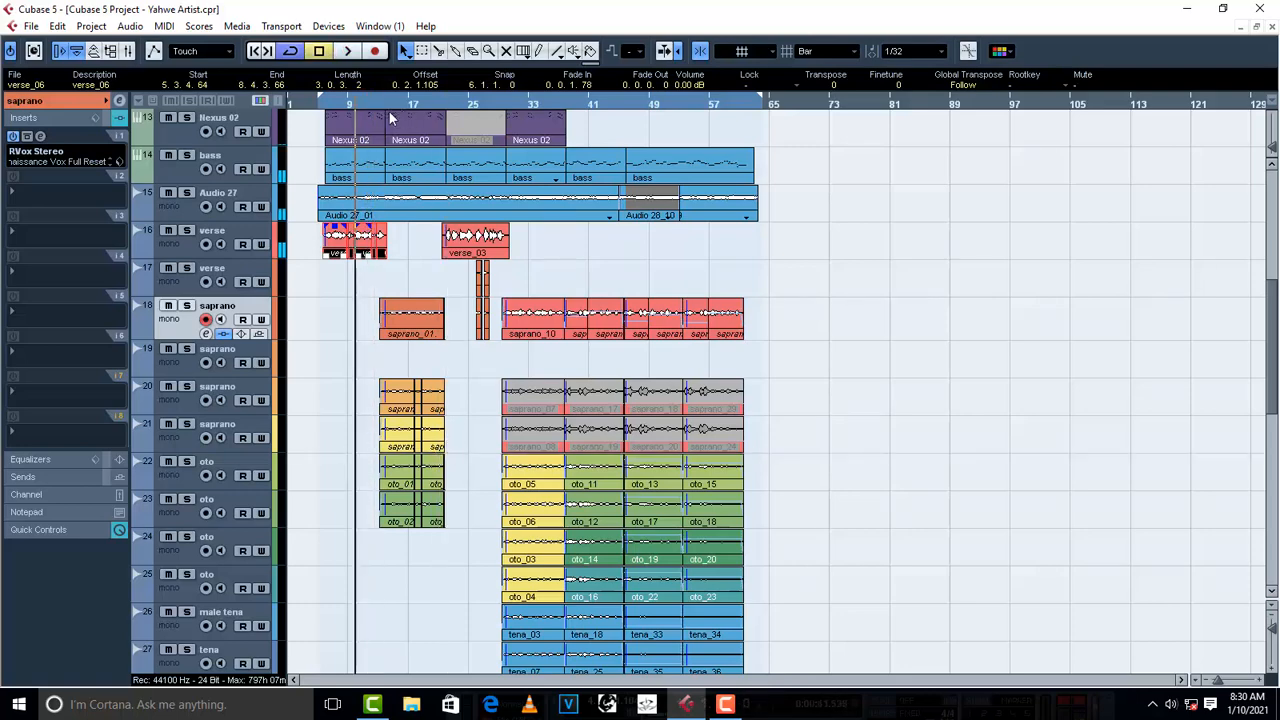
click(373, 101)
click(380, 105)
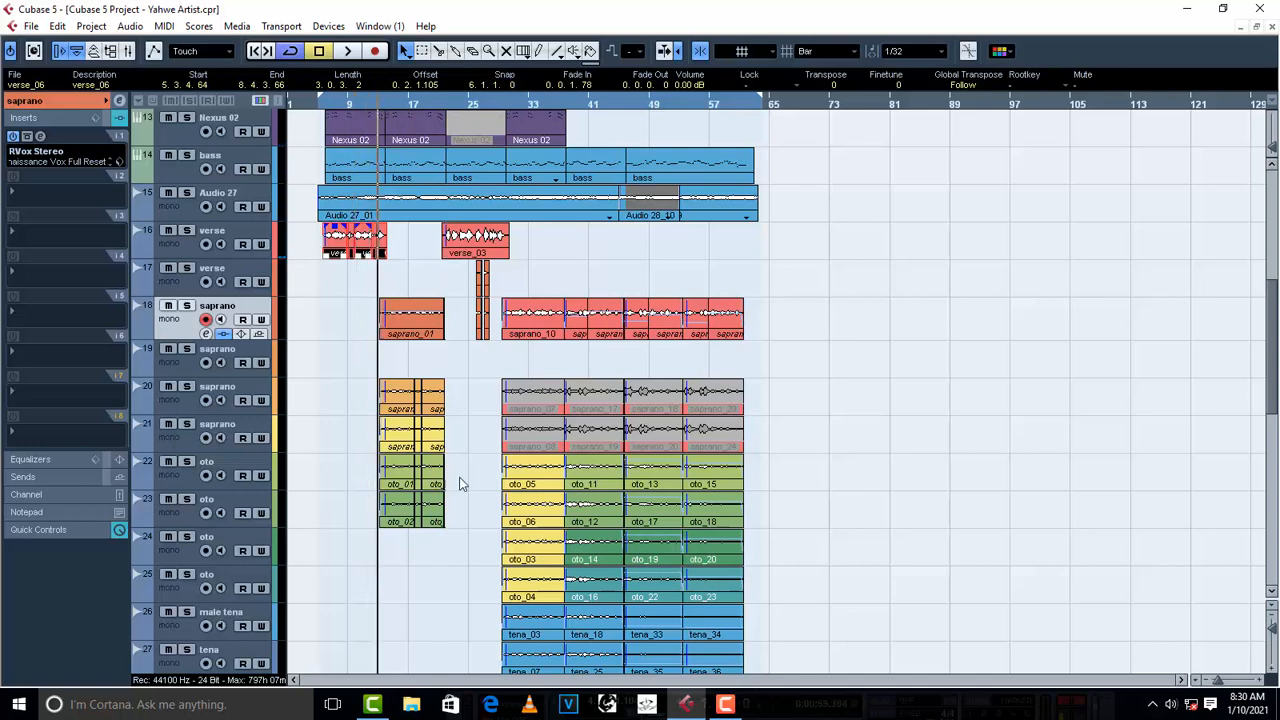
key(space)
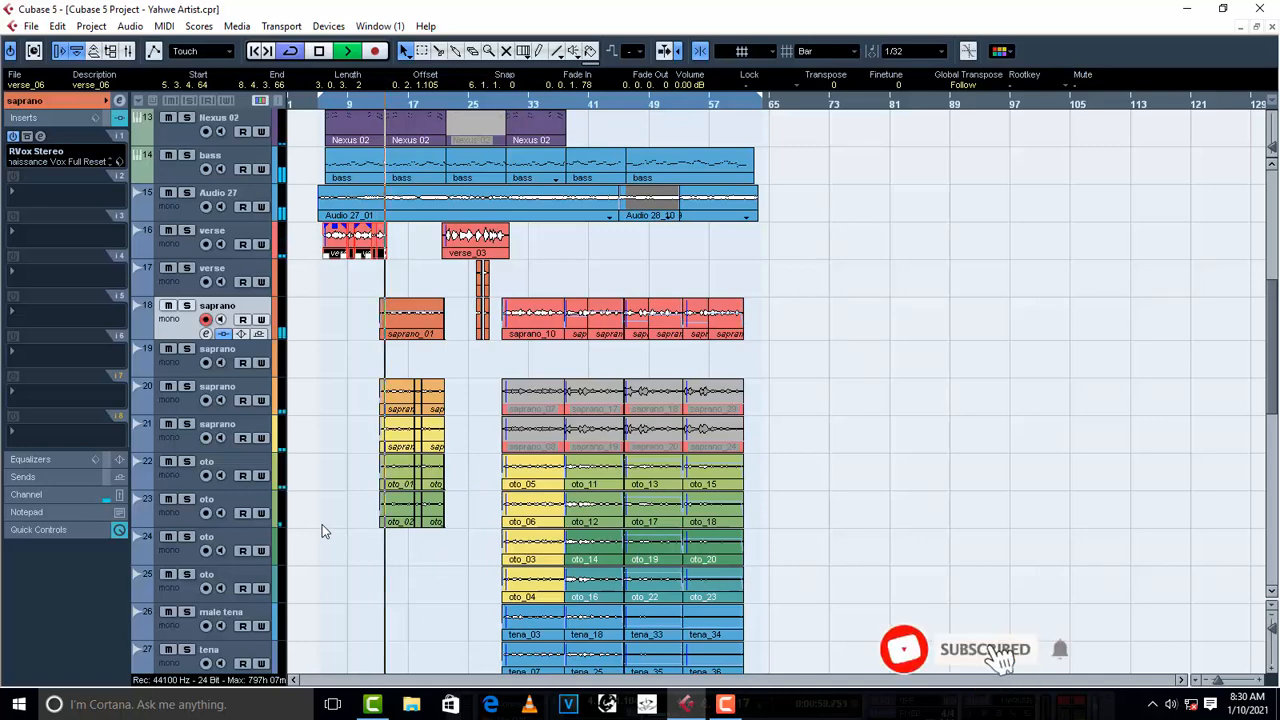
key(space)
click(316, 539)
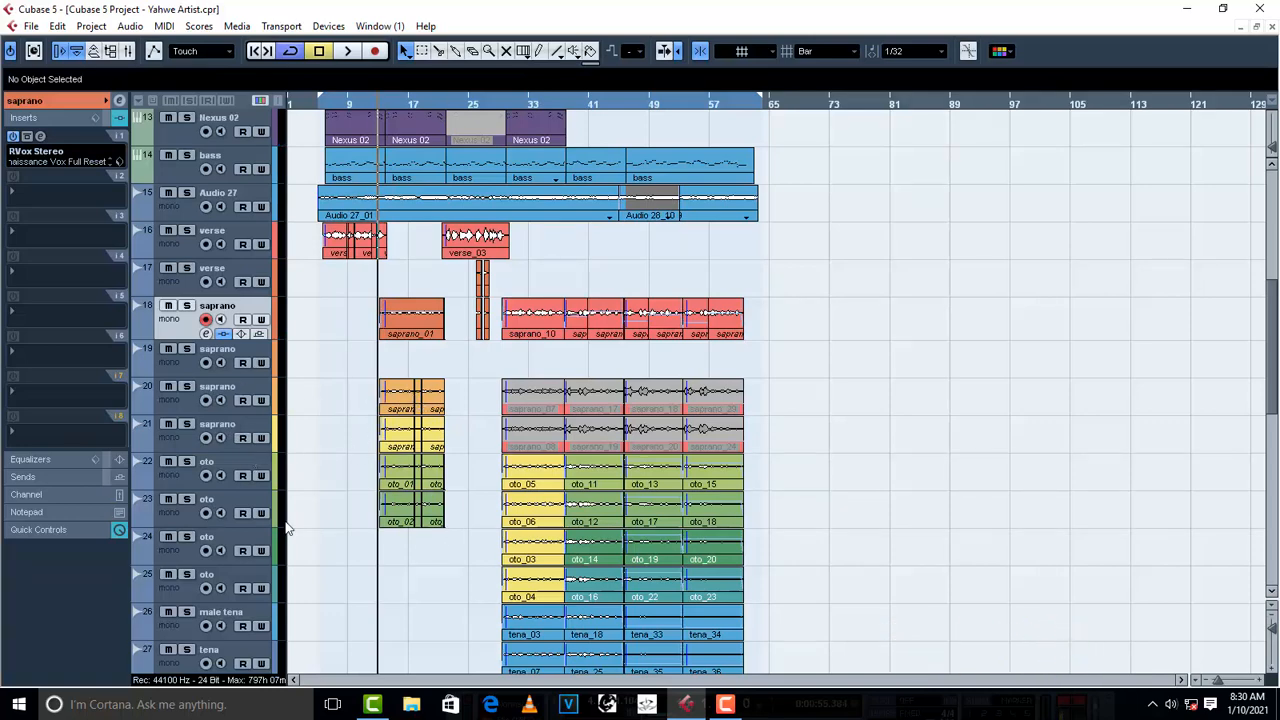
- Locate the backings group track and route the output of saprano track 20 to the backings group
scroll(395, 555, down, 6)
scroll(295, 621, down, 1)
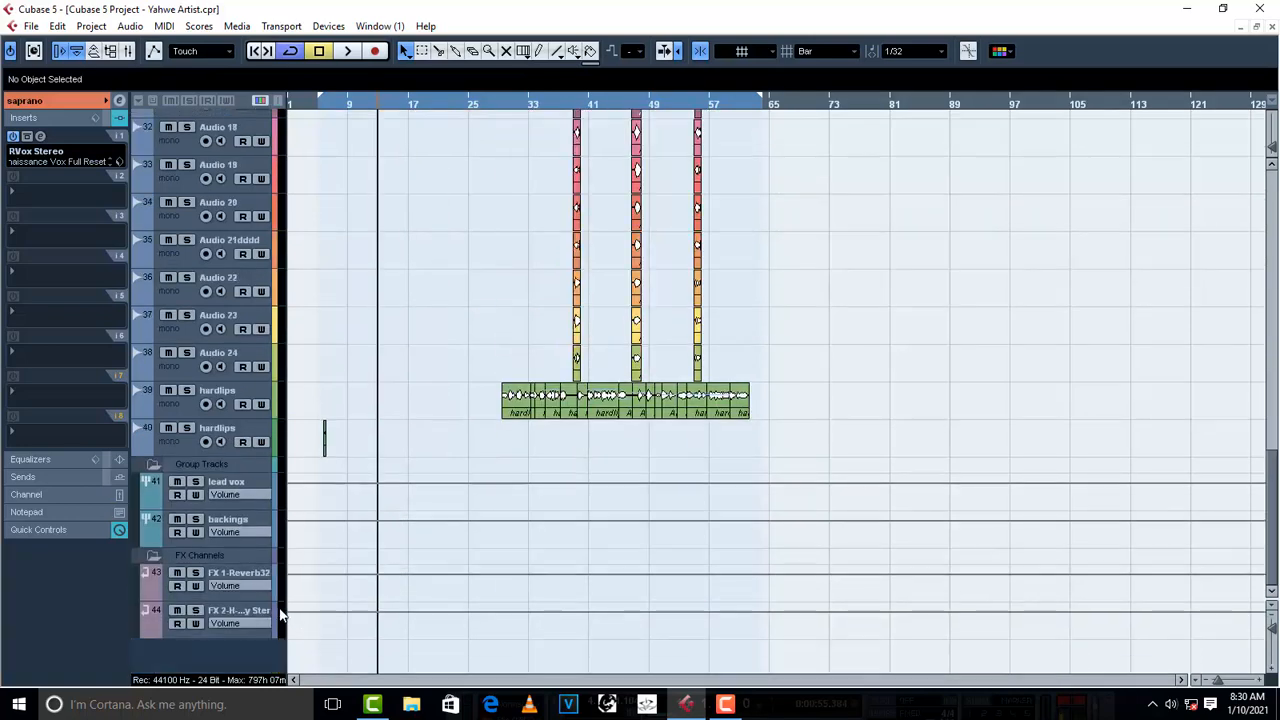
click(252, 525)
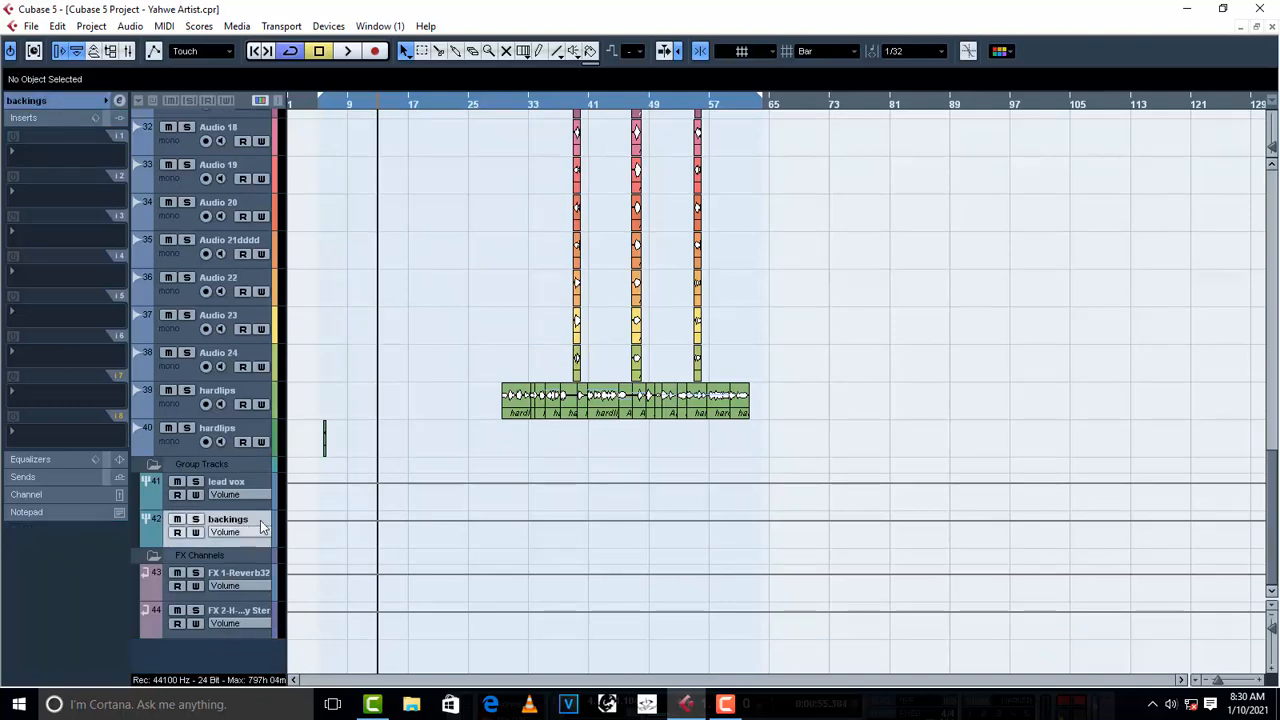
scroll(486, 348, up, 4)
scroll(486, 348, up, 1)
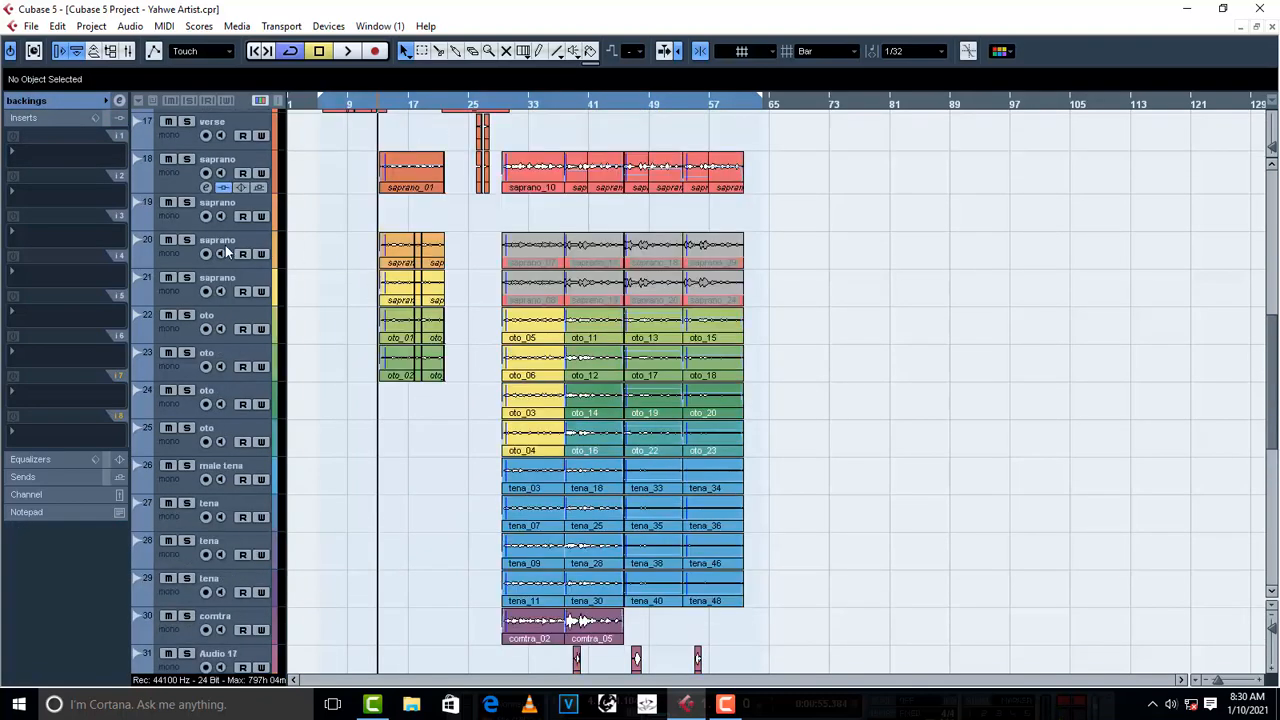
click(188, 255)
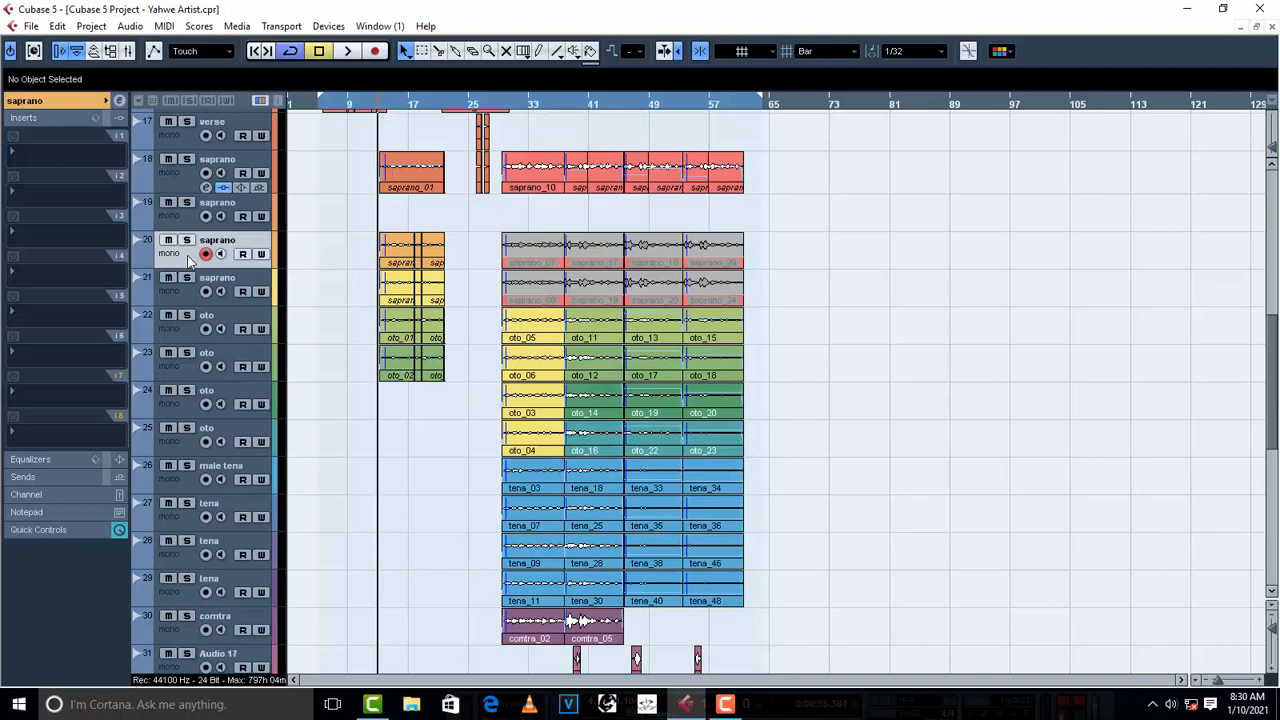
click(26, 102)
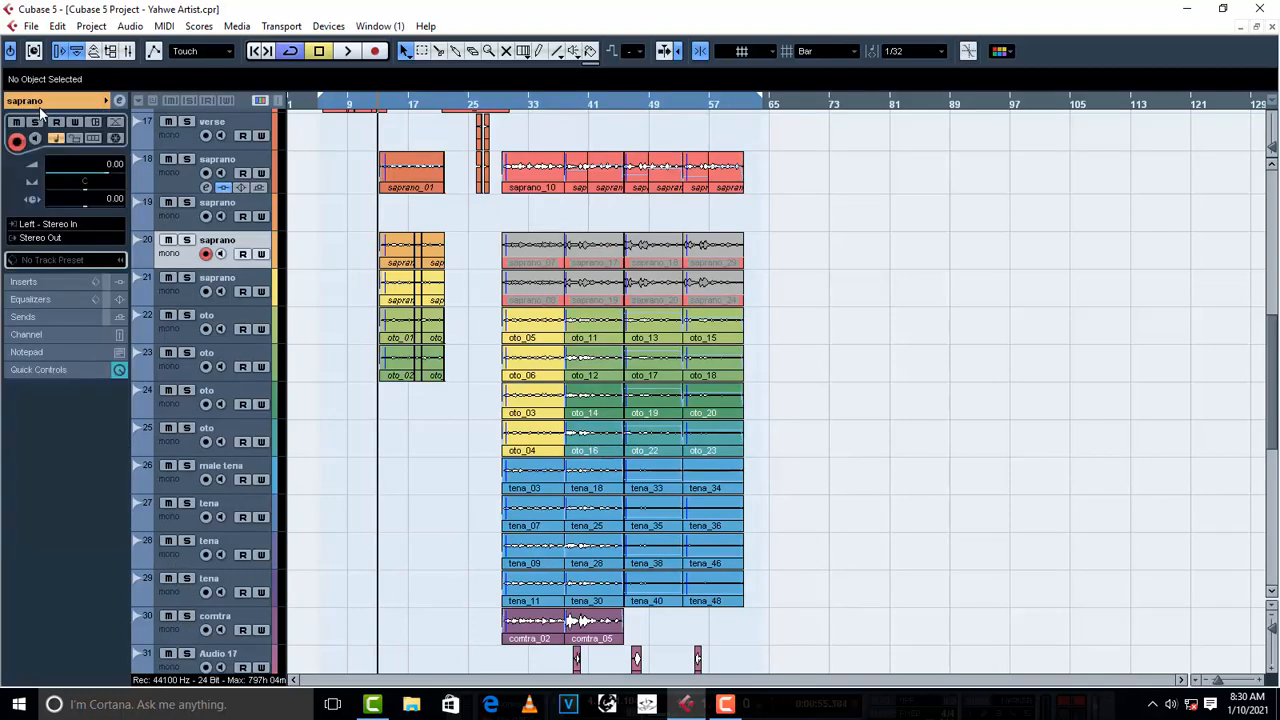
click(38, 240)
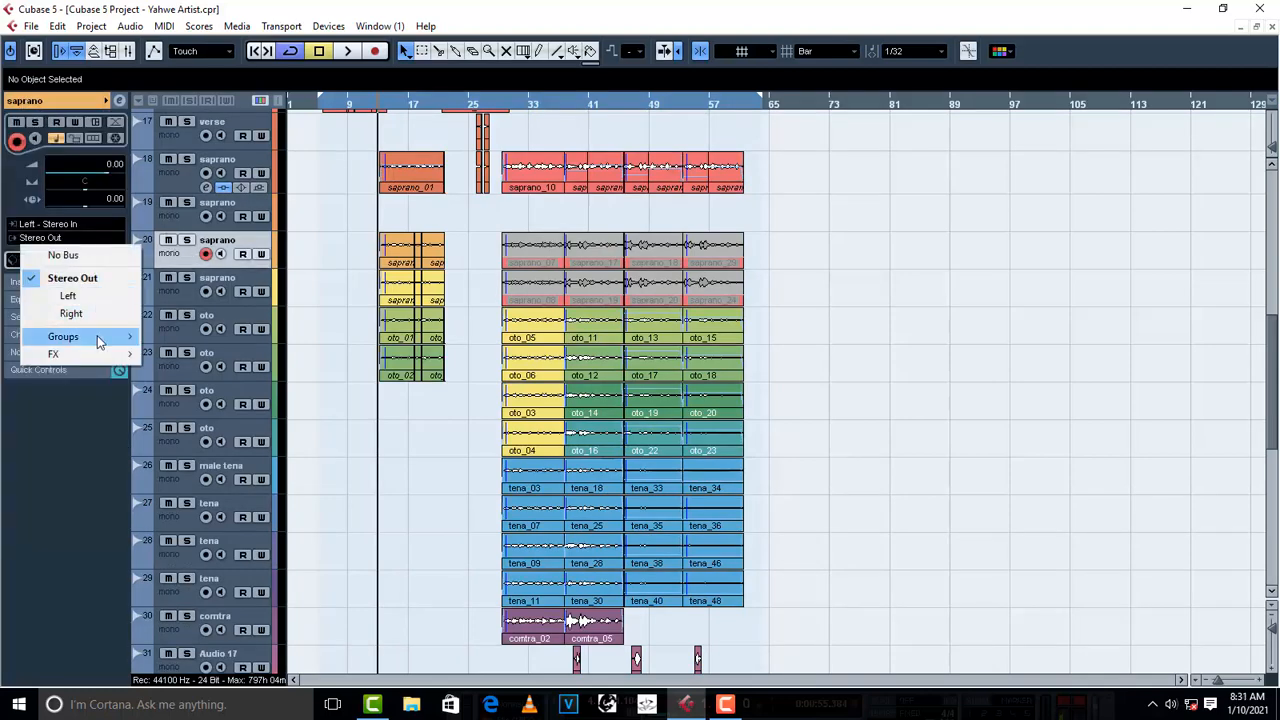
mouse_move(97, 338)
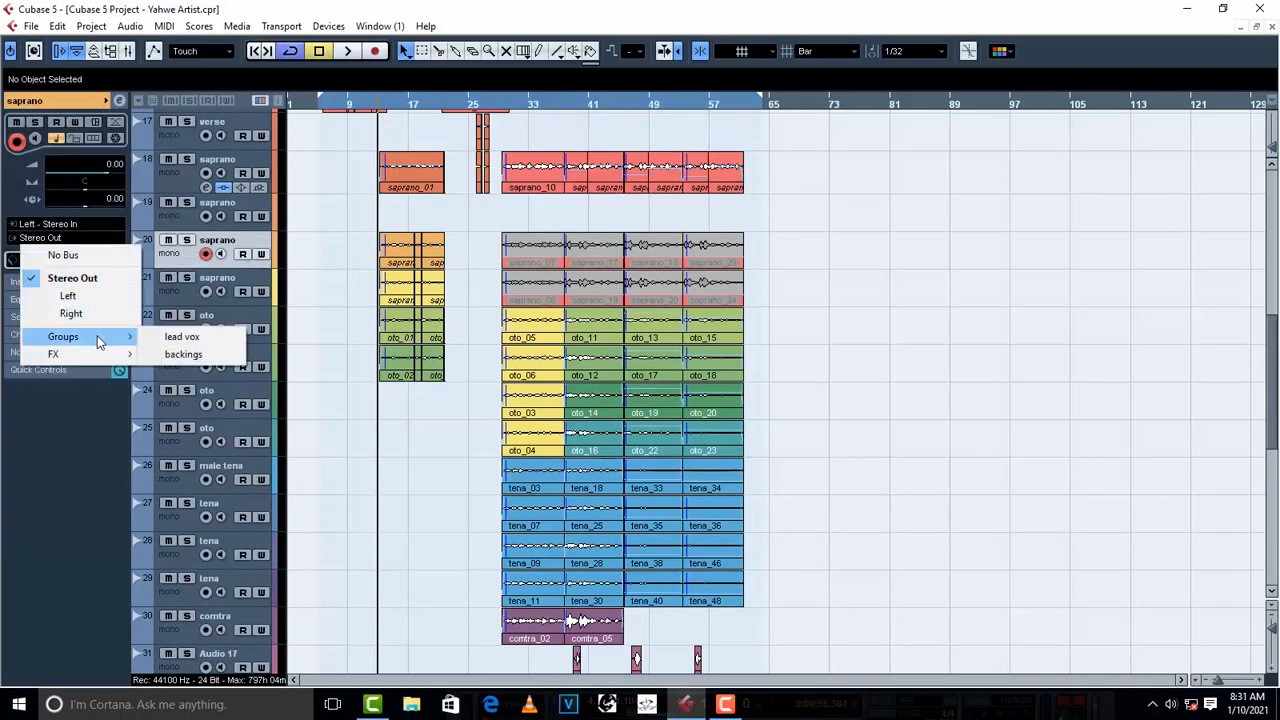
click(212, 362)
- Route the output of saprano track 21 to the backings group
click(174, 301)
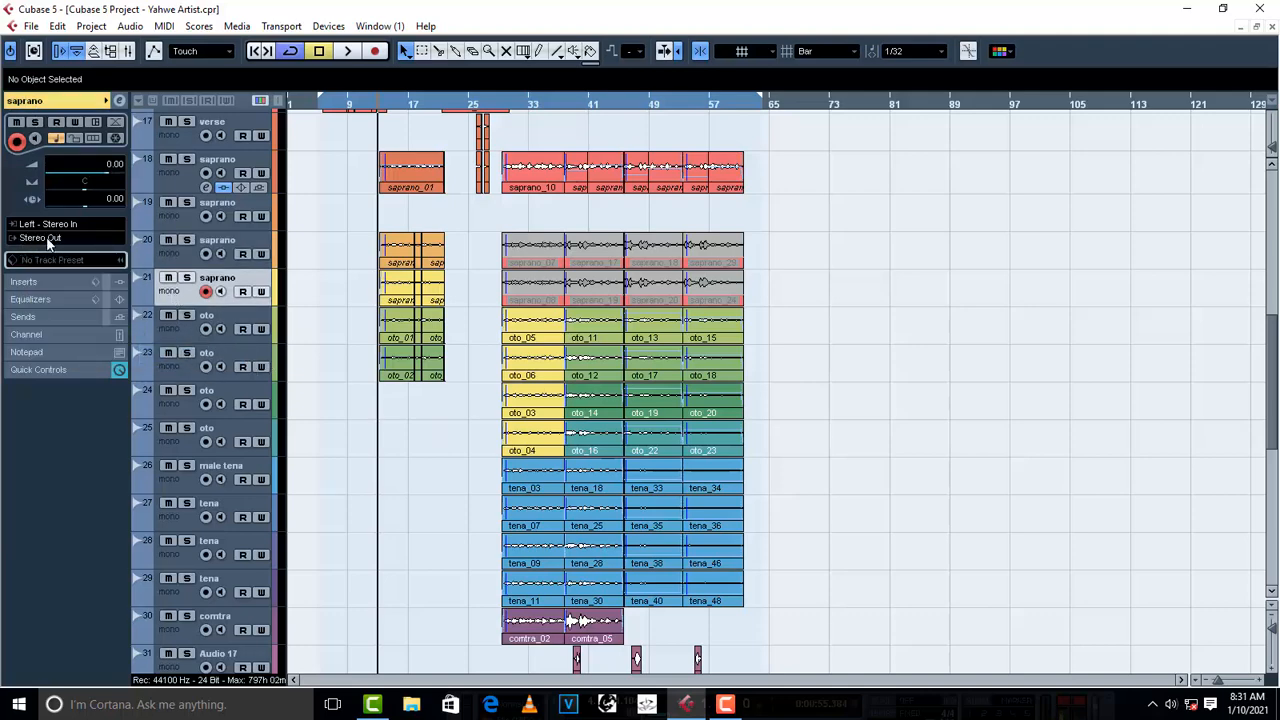
click(47, 240)
mouse_move(85, 334)
click(188, 352)
- Route the outputs of oto tracks 22 and 23 to the backings group
click(181, 335)
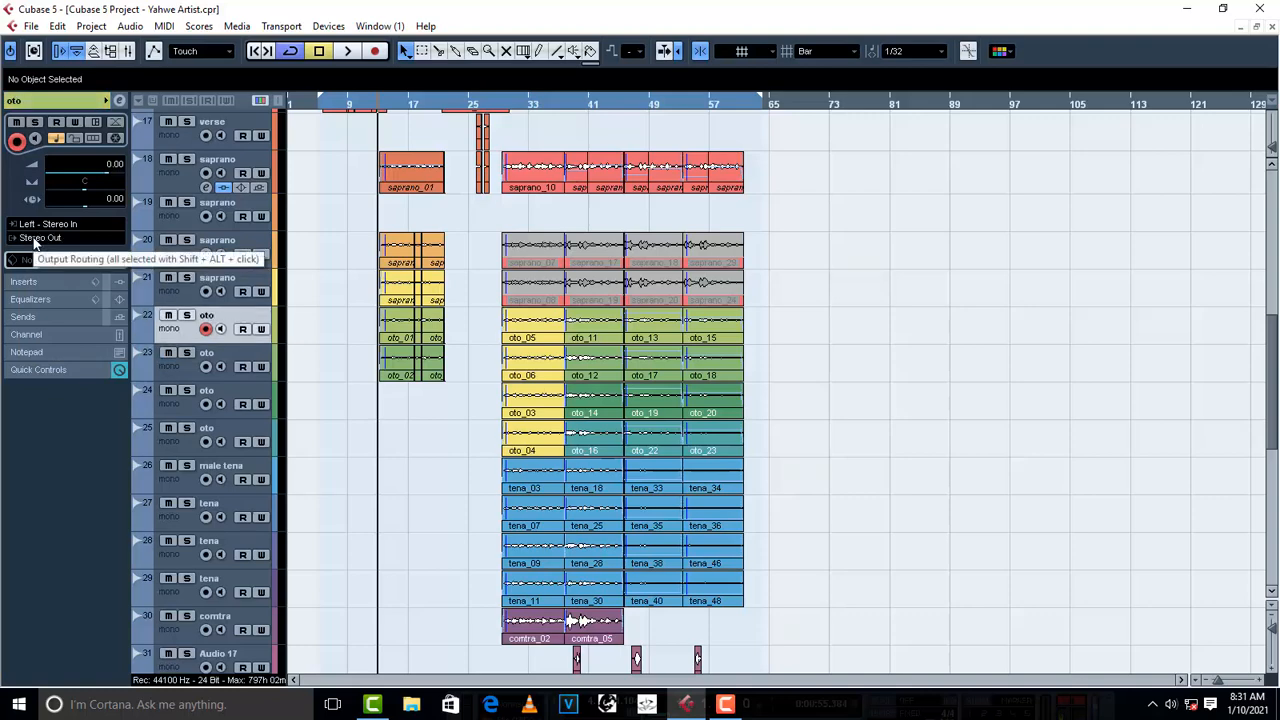
click(34, 240)
mouse_move(86, 334)
click(190, 352)
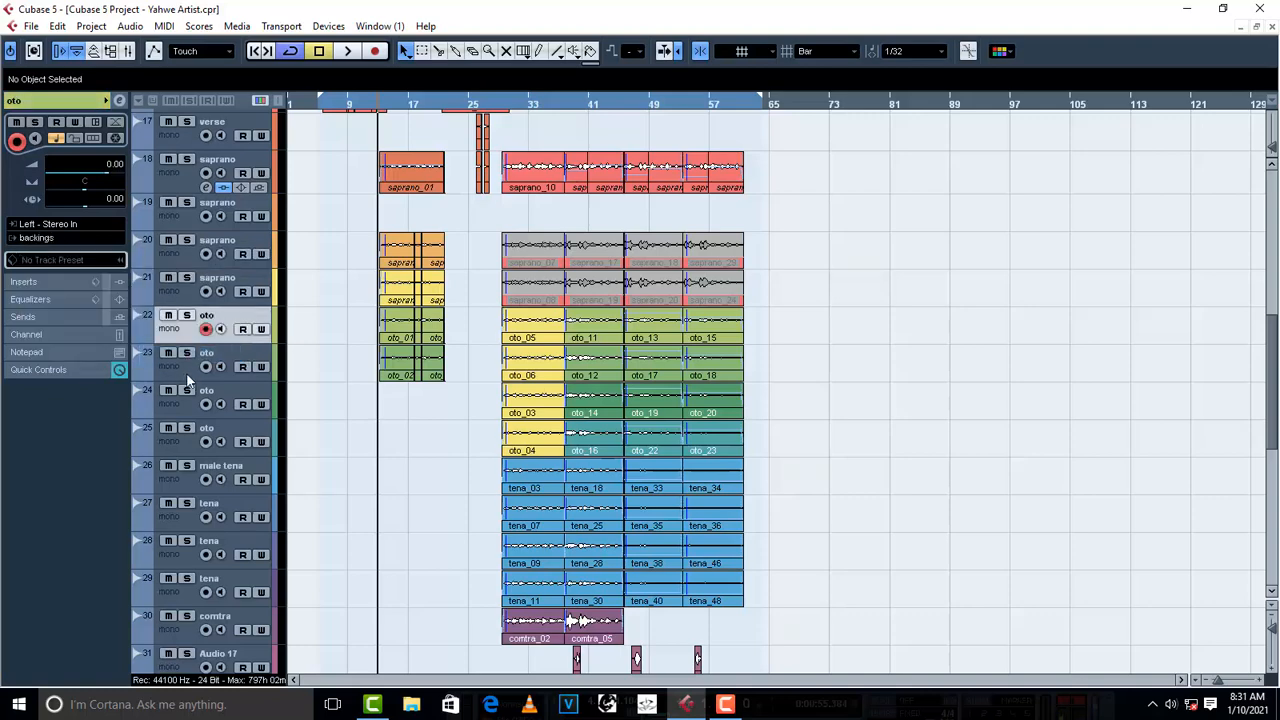
click(186, 372)
click(50, 239)
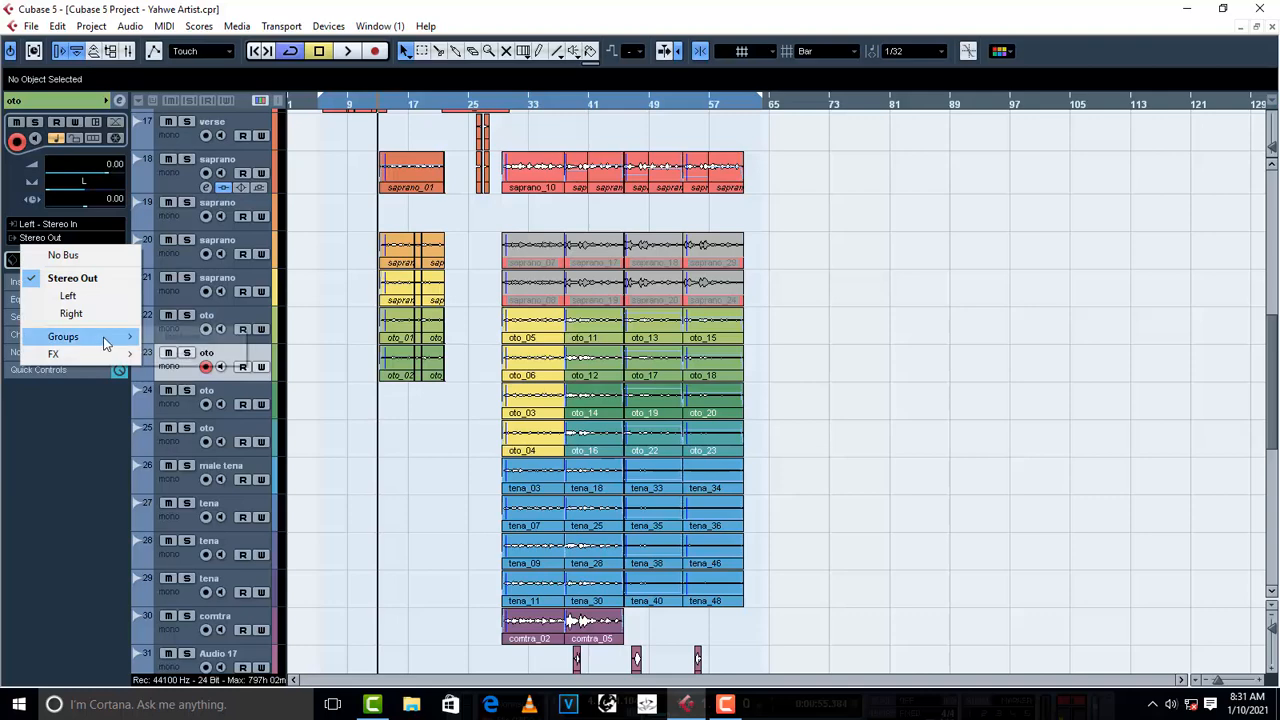
mouse_move(105, 342)
click(184, 356)
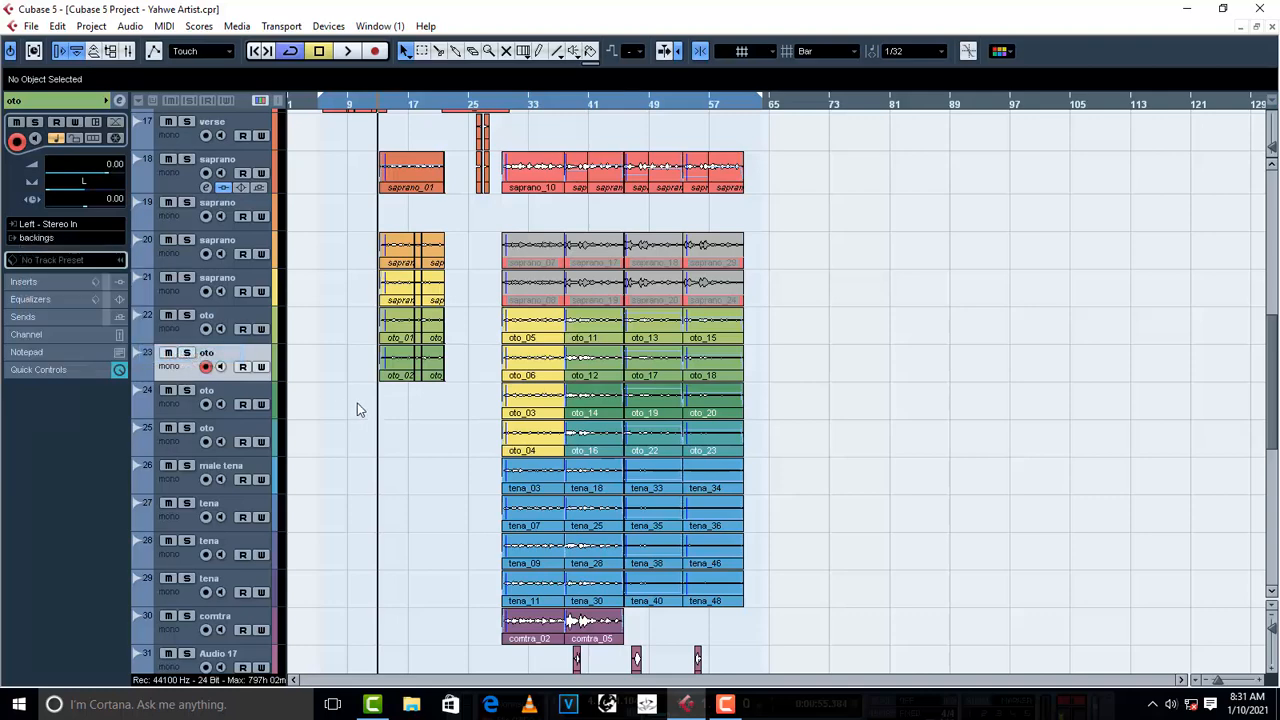
- Check the output routing of saprano tracks 20 and 21 and view the backings group's channel settings
click(187, 266)
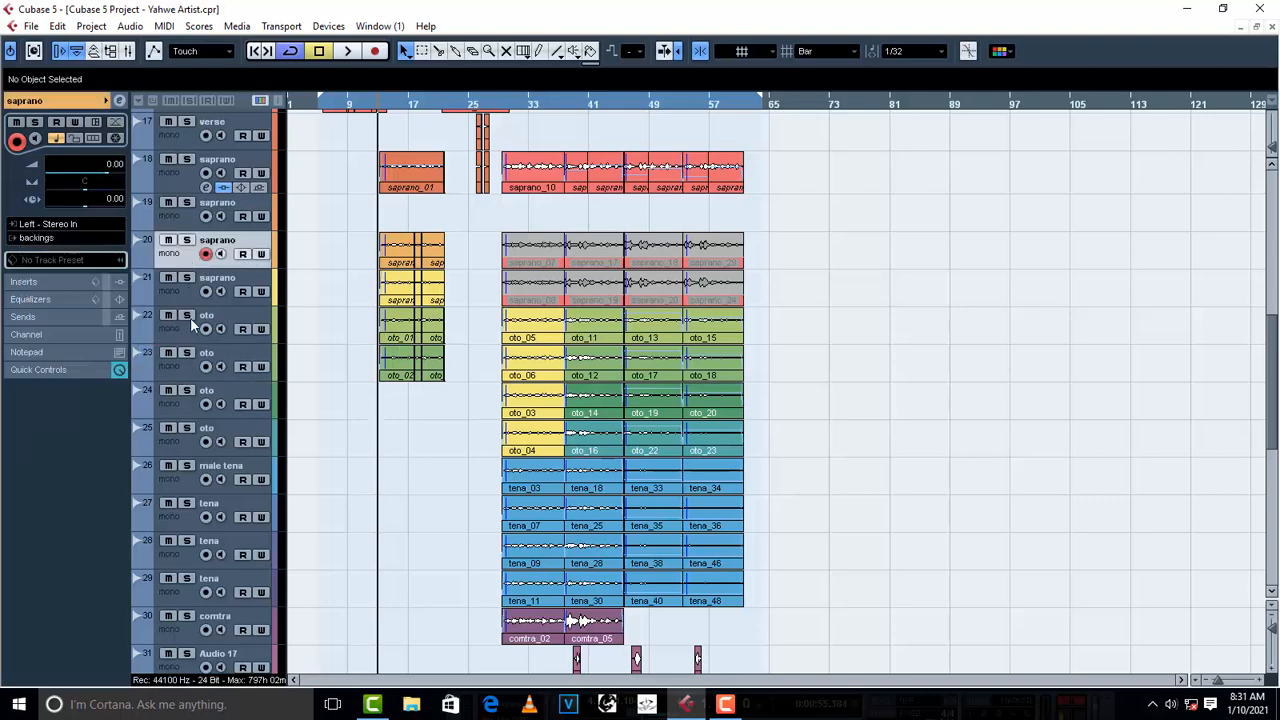
click(177, 292)
scroll(380, 431, down, 5)
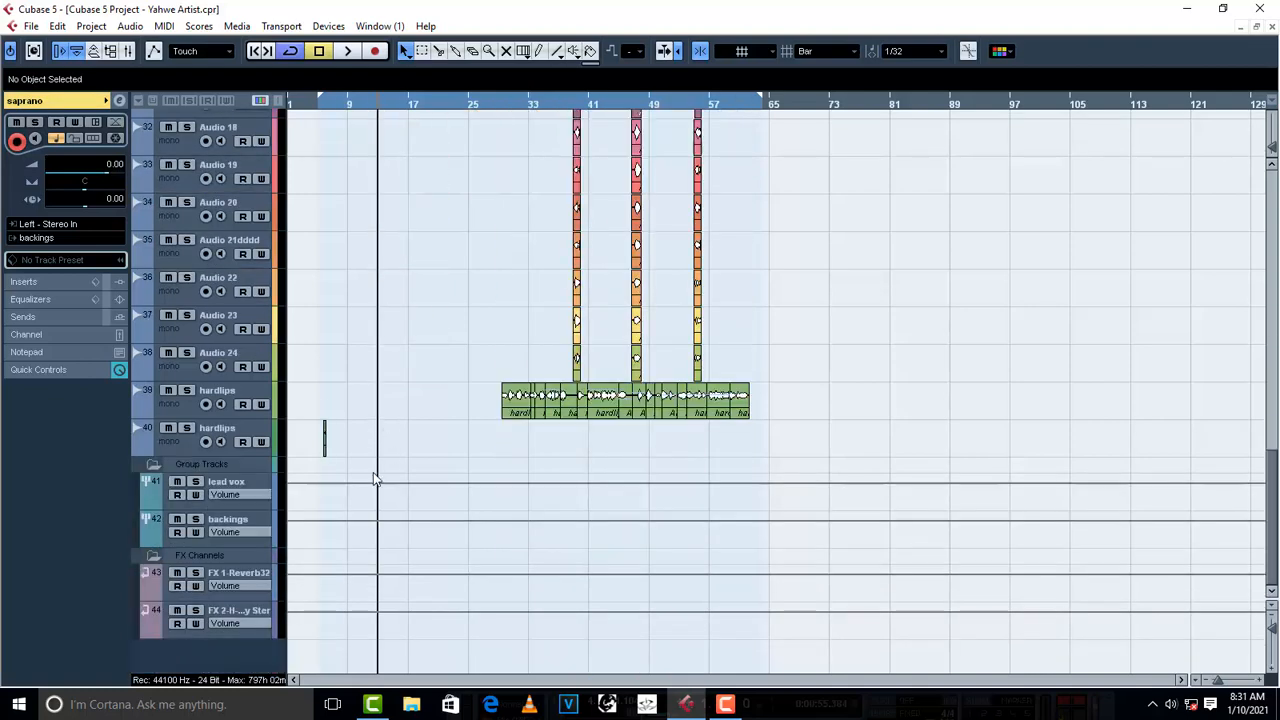
click(244, 518)
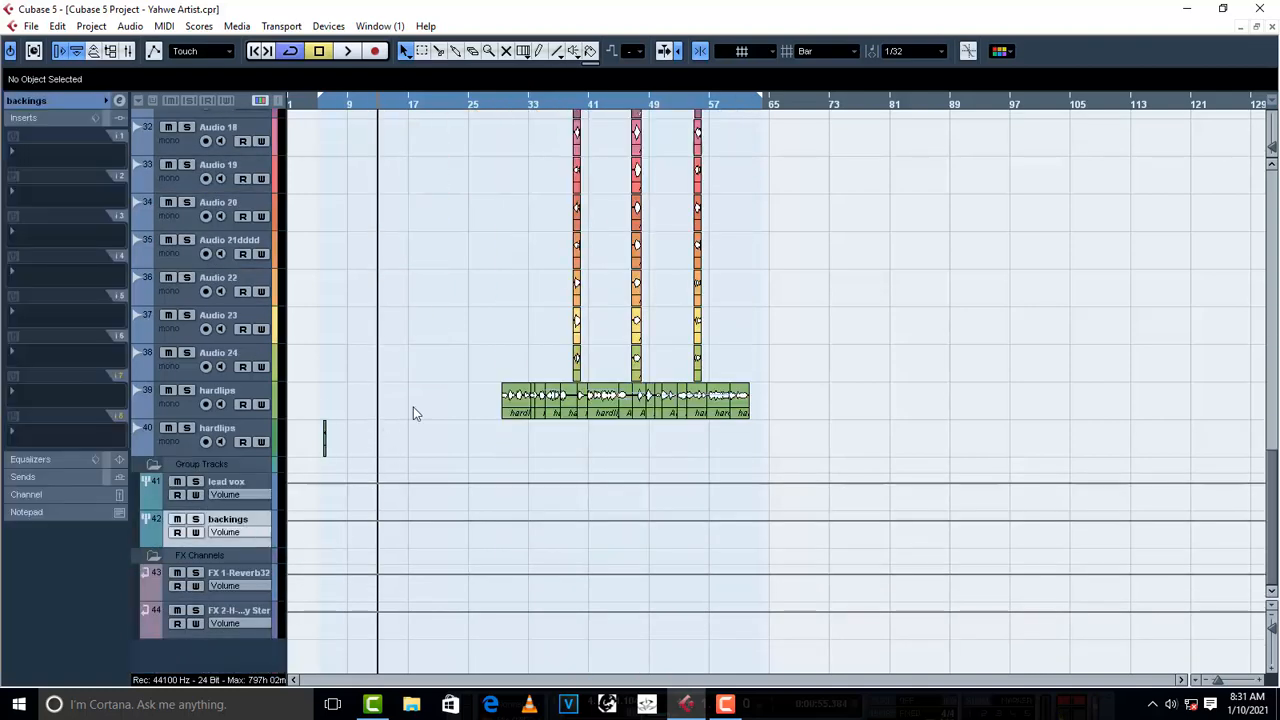
scroll(474, 334, up, 6)
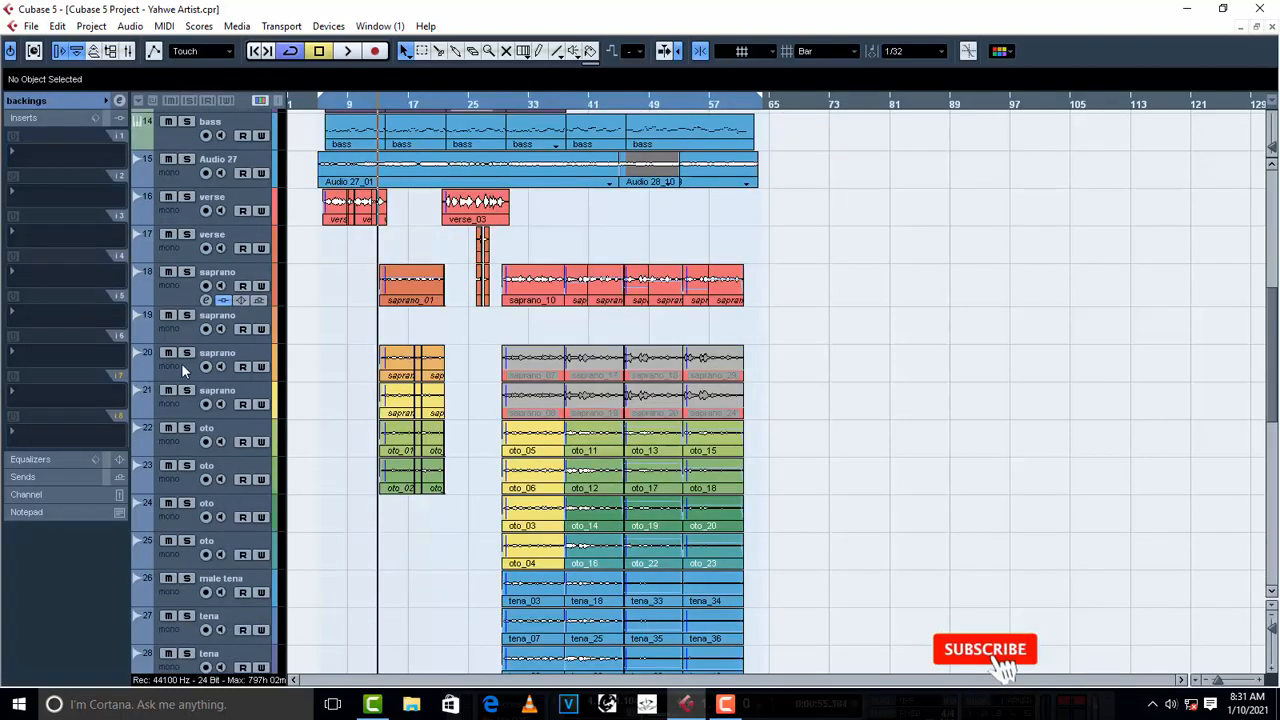
- Pan saprano track 20 hard right and saprano track 21 hard left
click(183, 370)
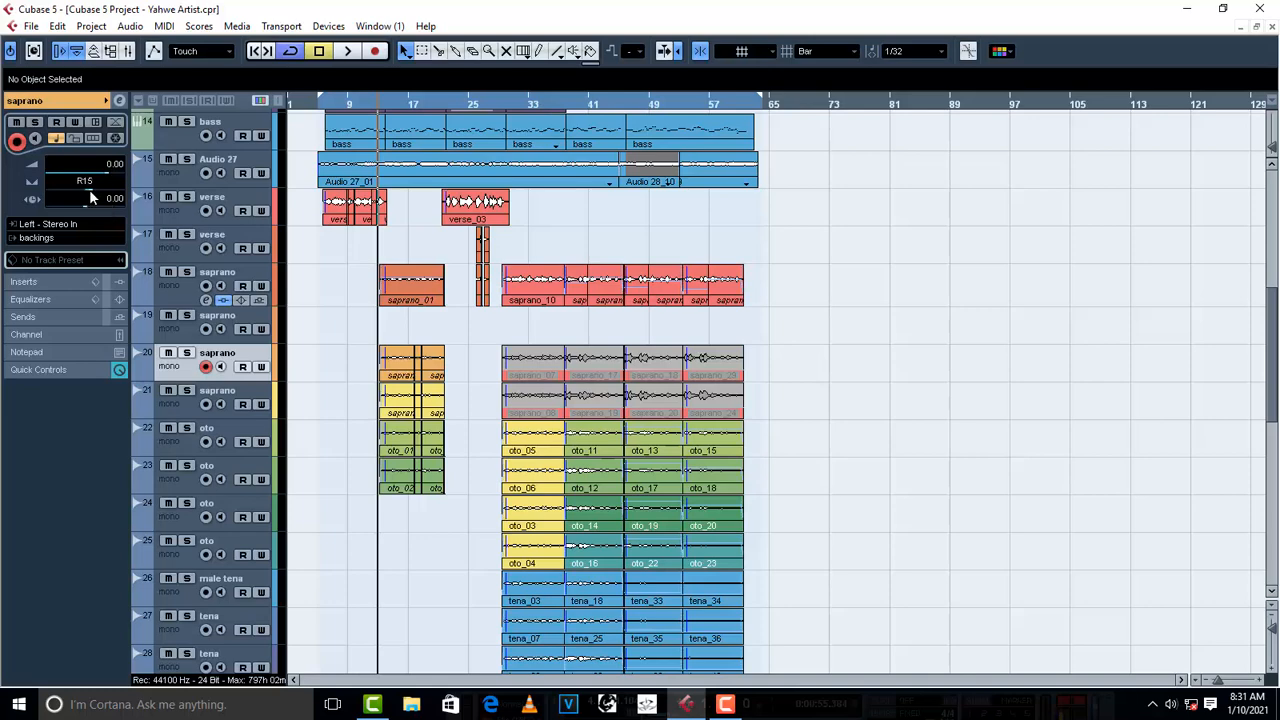
drag(94, 187, 102, 189)
click(140, 196)
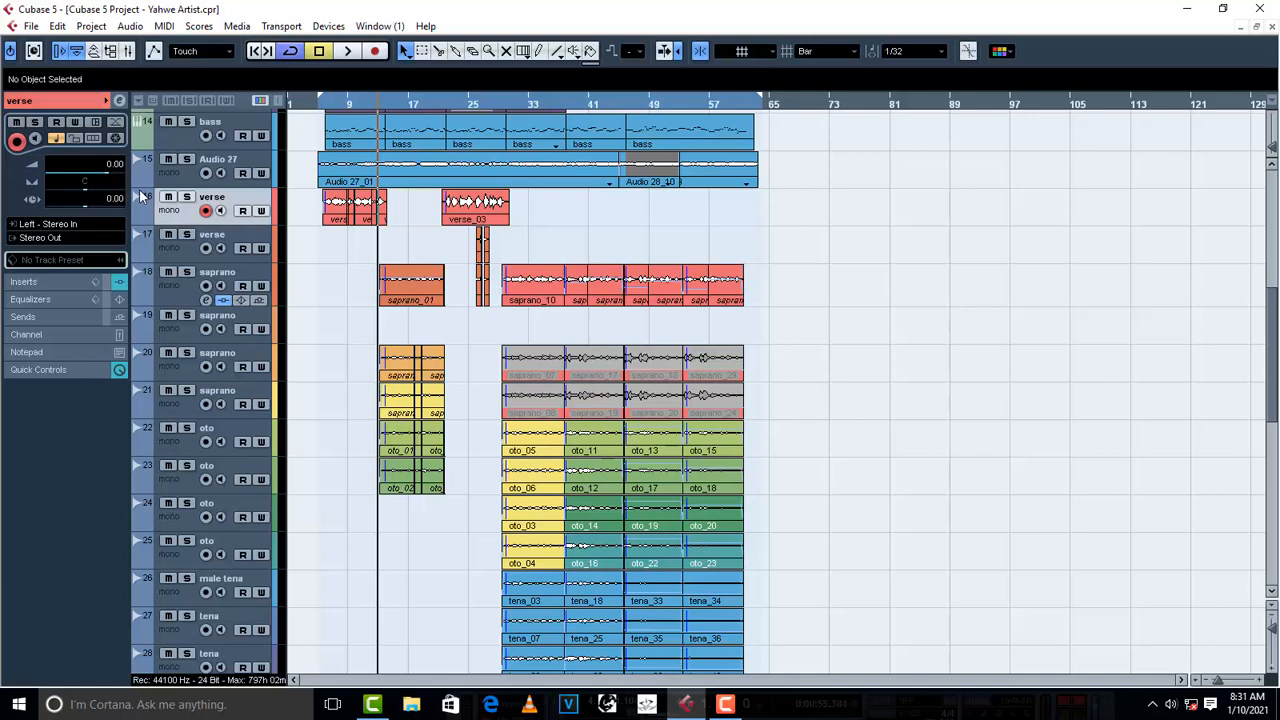
drag(87, 187, 124, 194)
click(182, 368)
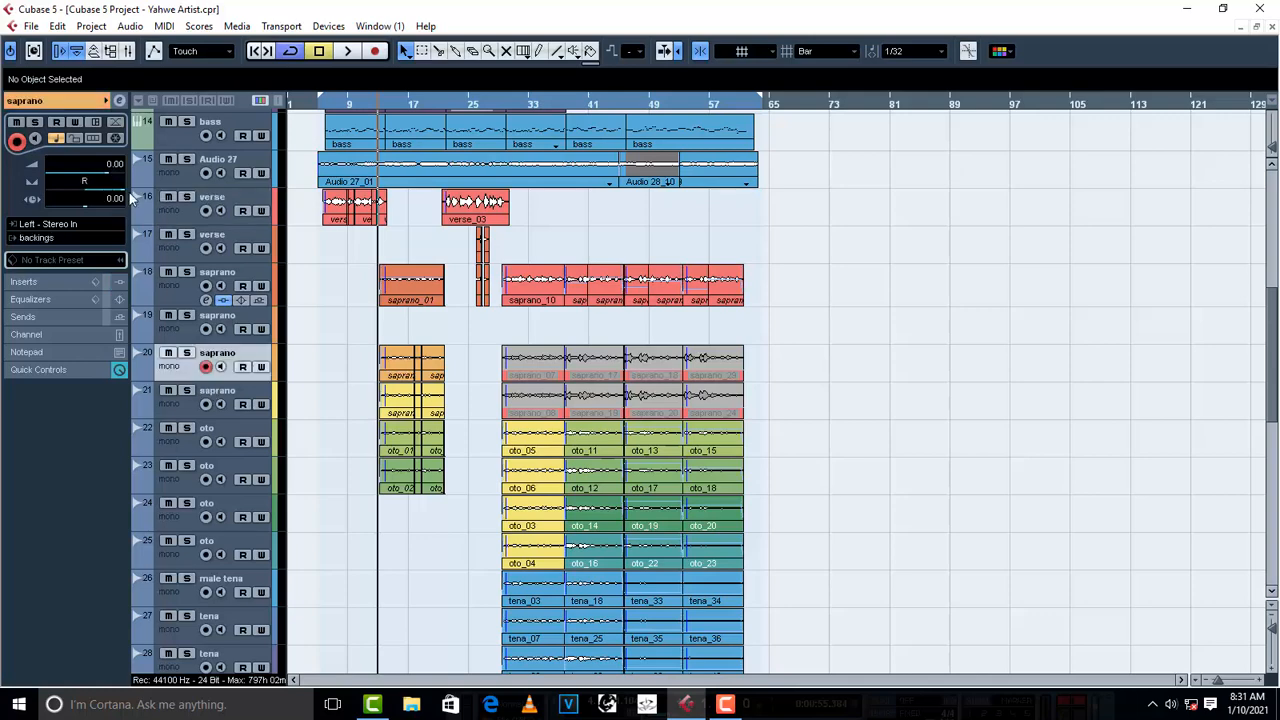
click(177, 414)
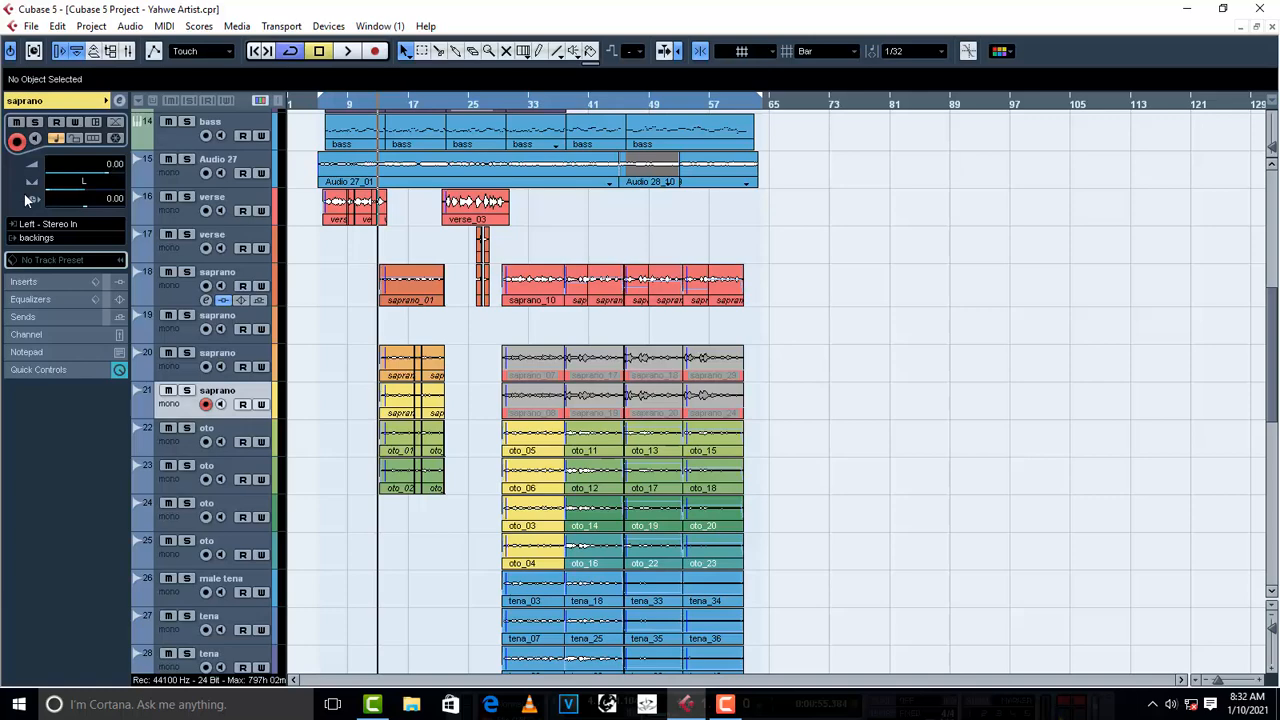
- Pan oto track 22 to R62 and oto track 23 to L62
click(177, 443)
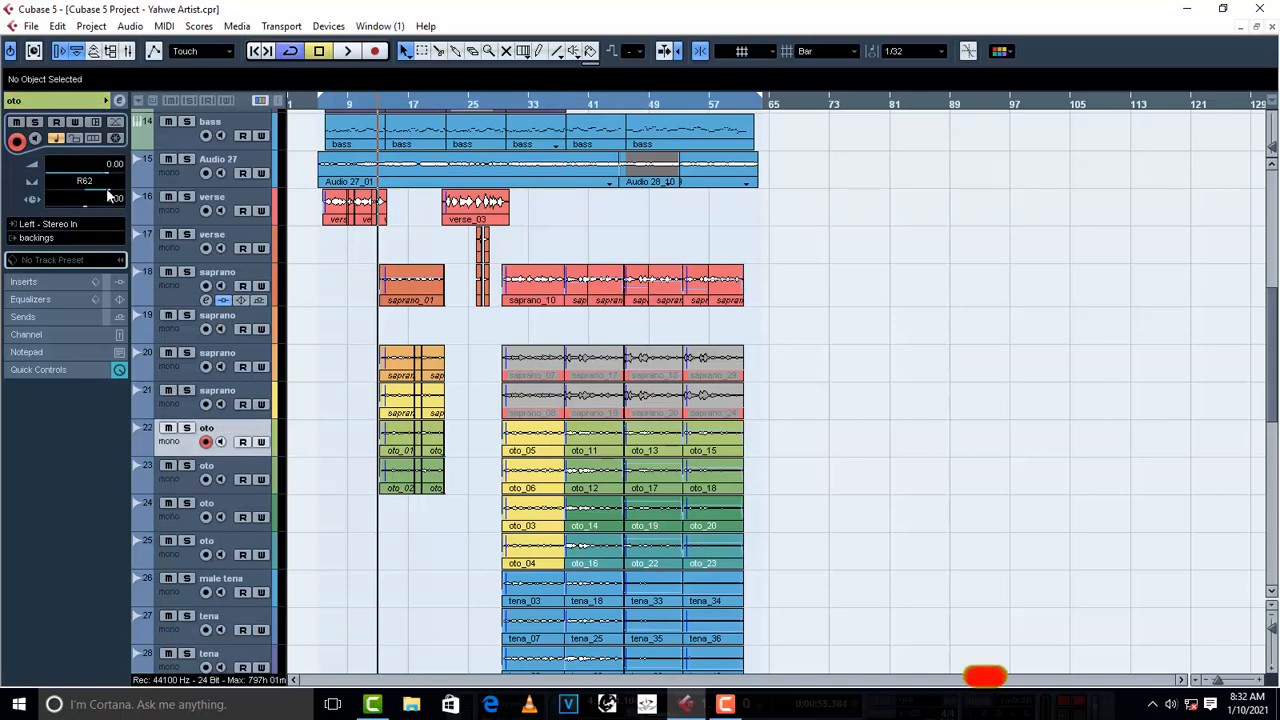
click(183, 484)
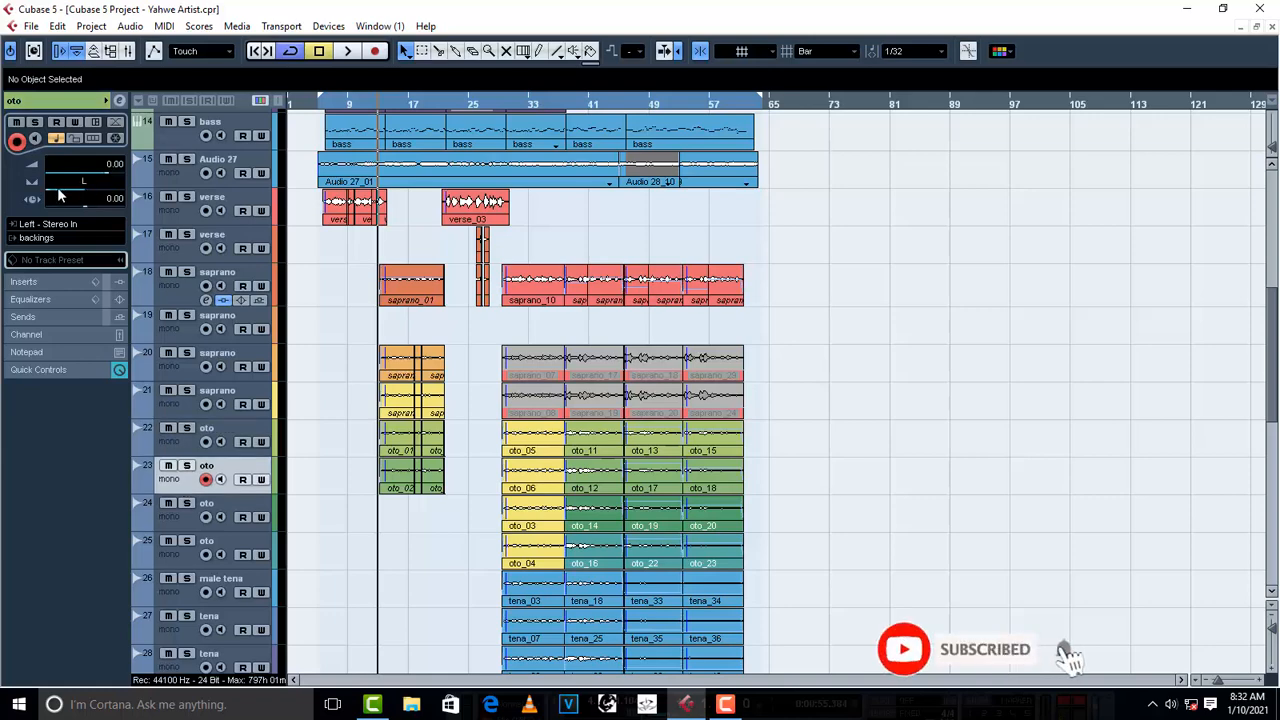
drag(57, 188, 62, 188)
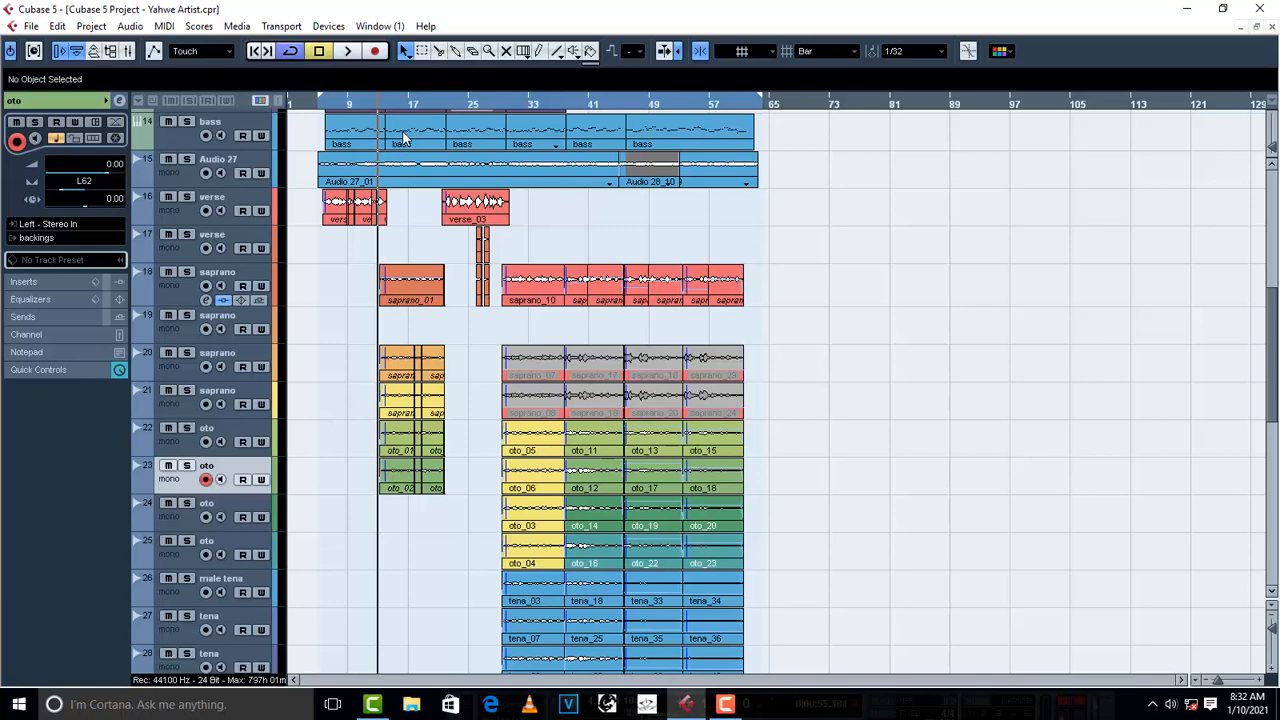
- Play the section from the end of the first verse to hear the panned backing vocals, and stop playback
click(388, 103)
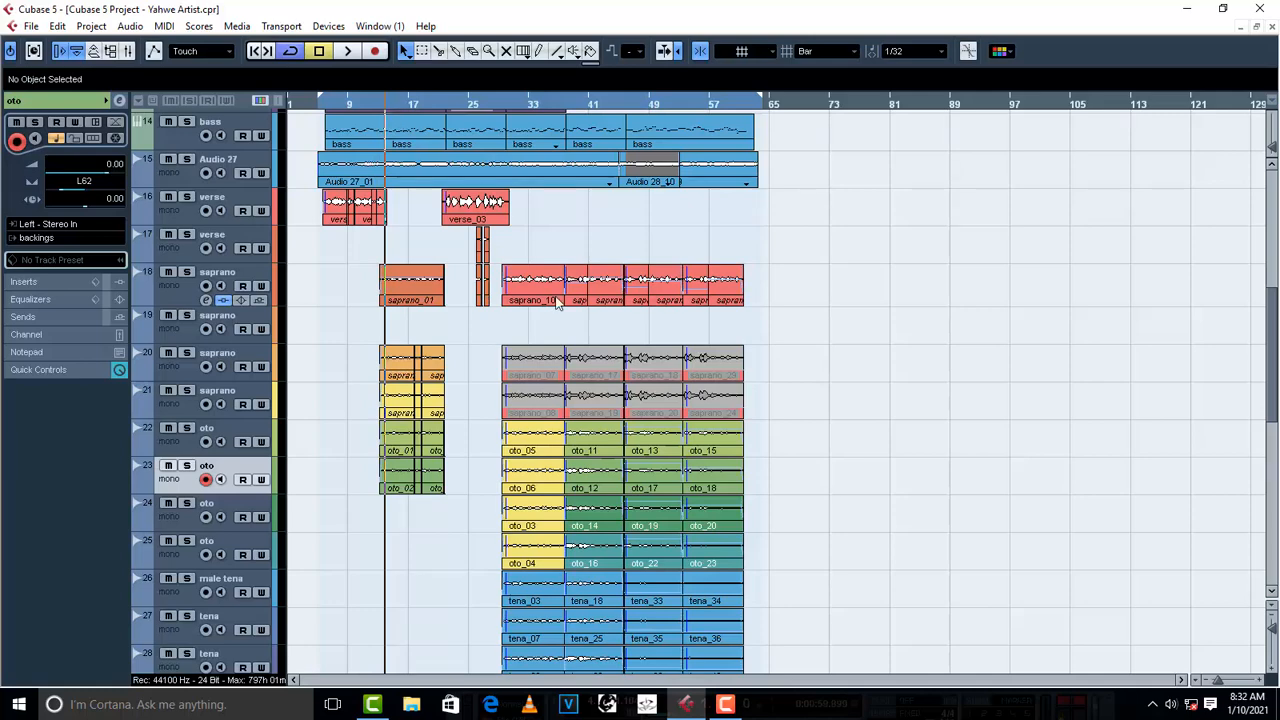
key(space)
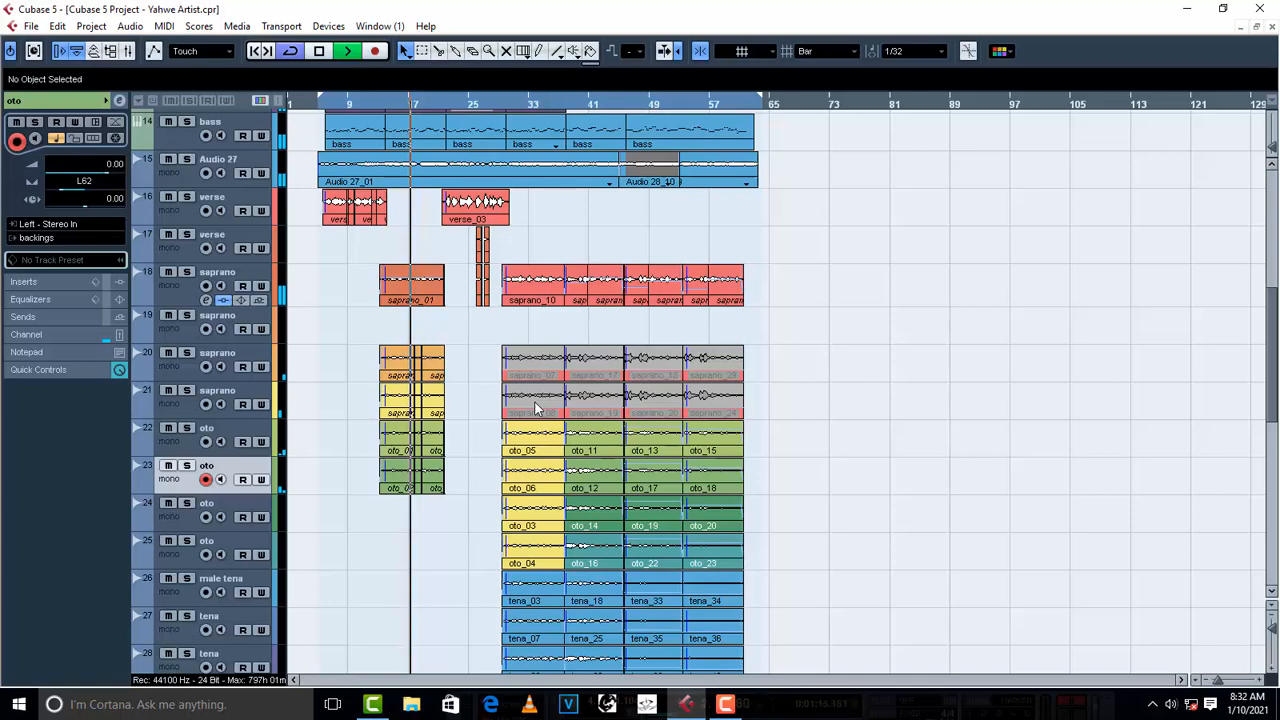
key(space)
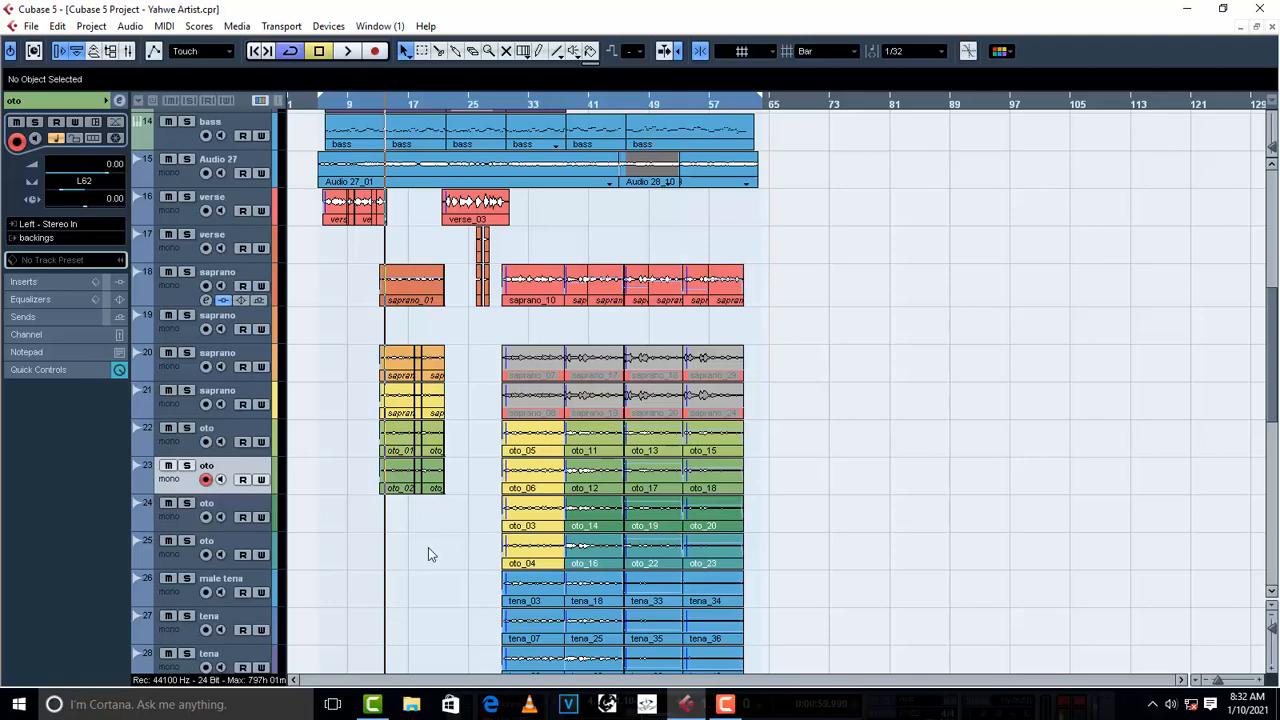
- Add the REQ 6 Stereo equalizer to the first insert slot of the lead vox group, with the playback position at the first verse's start
scroll(372, 485, down, 10)
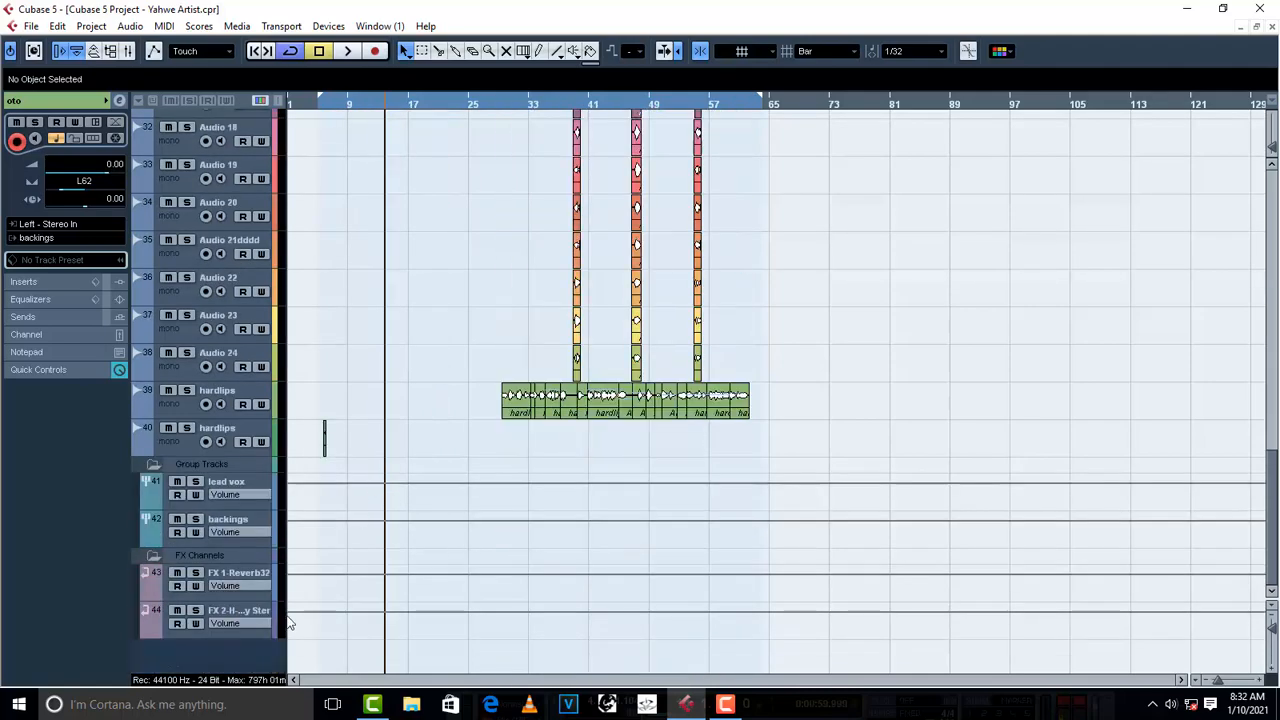
scroll(253, 527, up, 12)
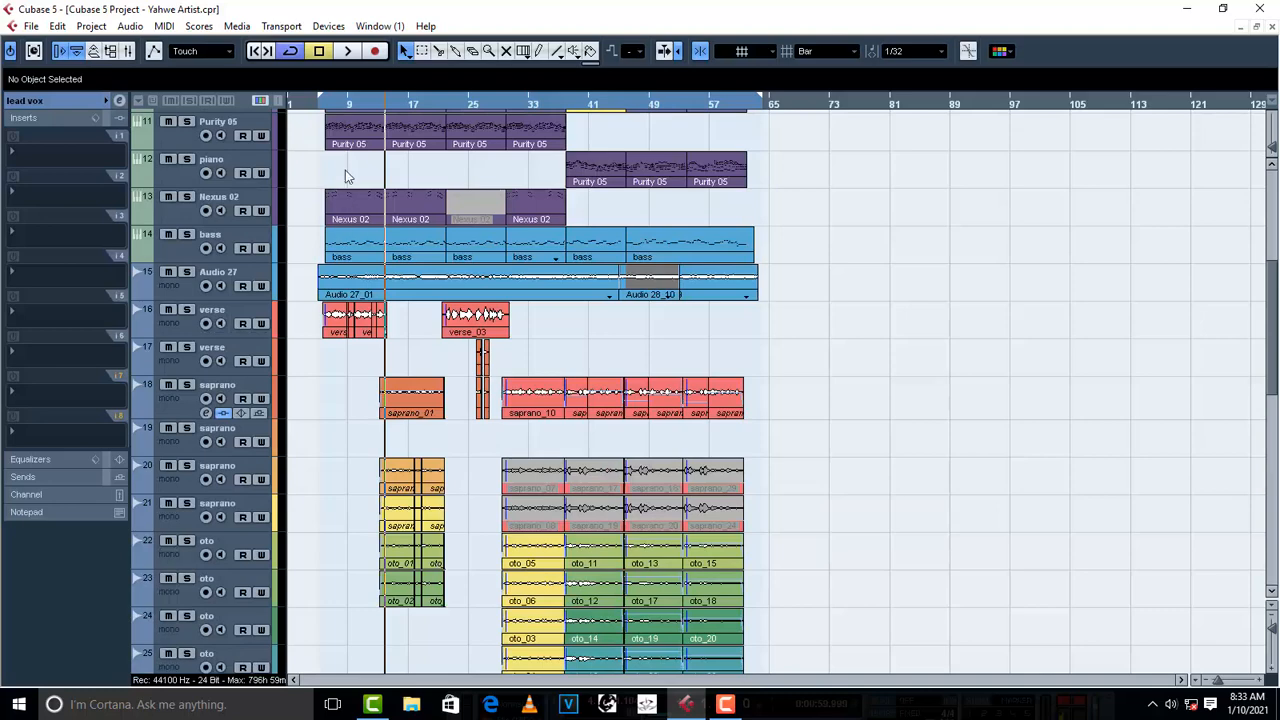
click(354, 98)
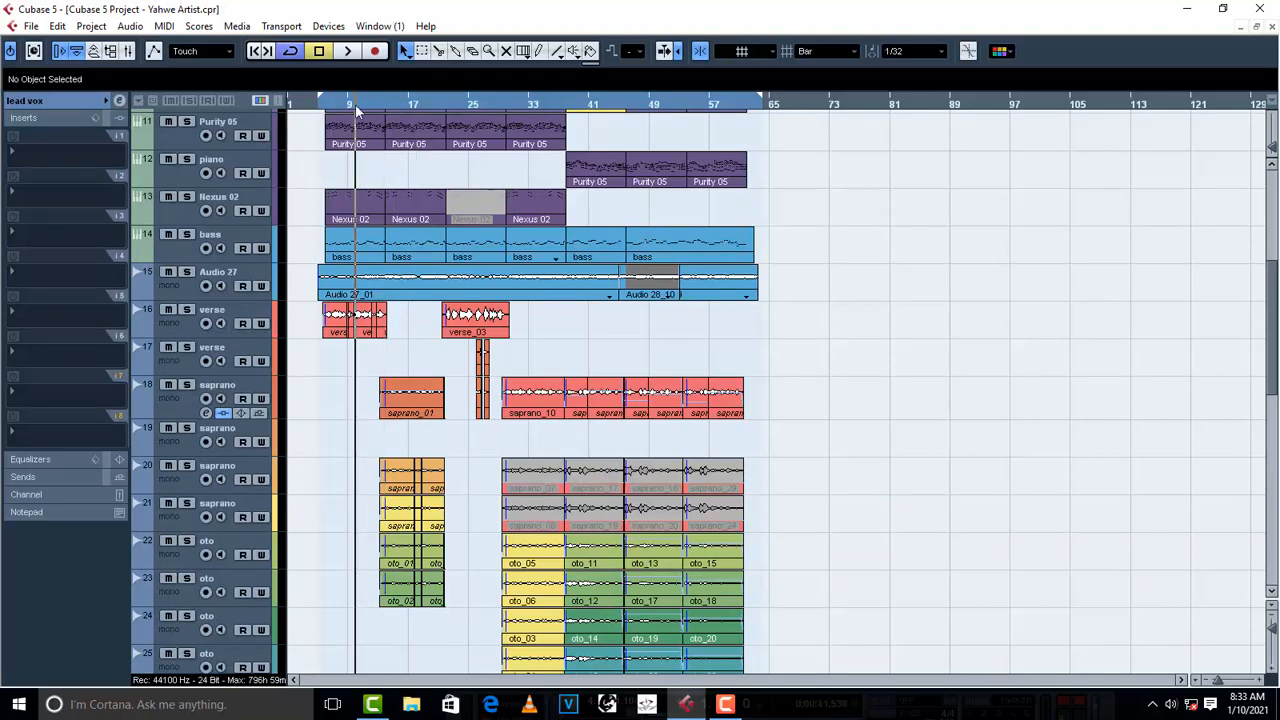
click(325, 104)
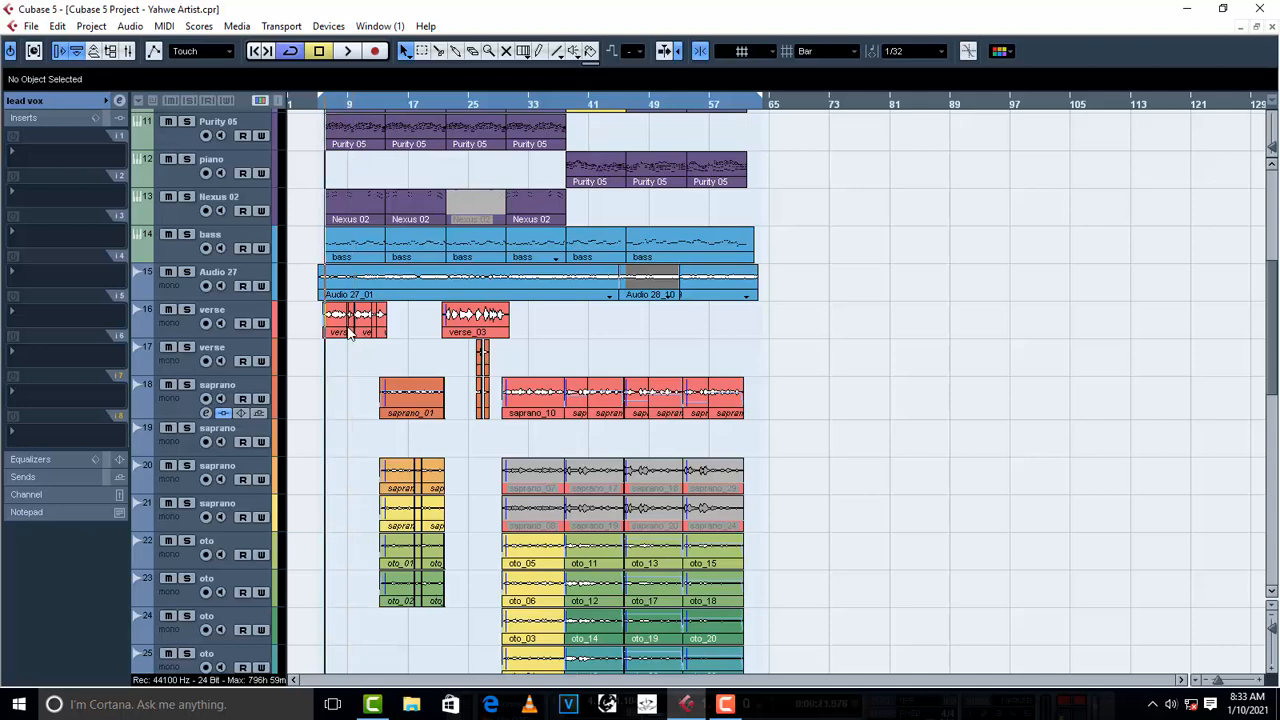
click(28, 152)
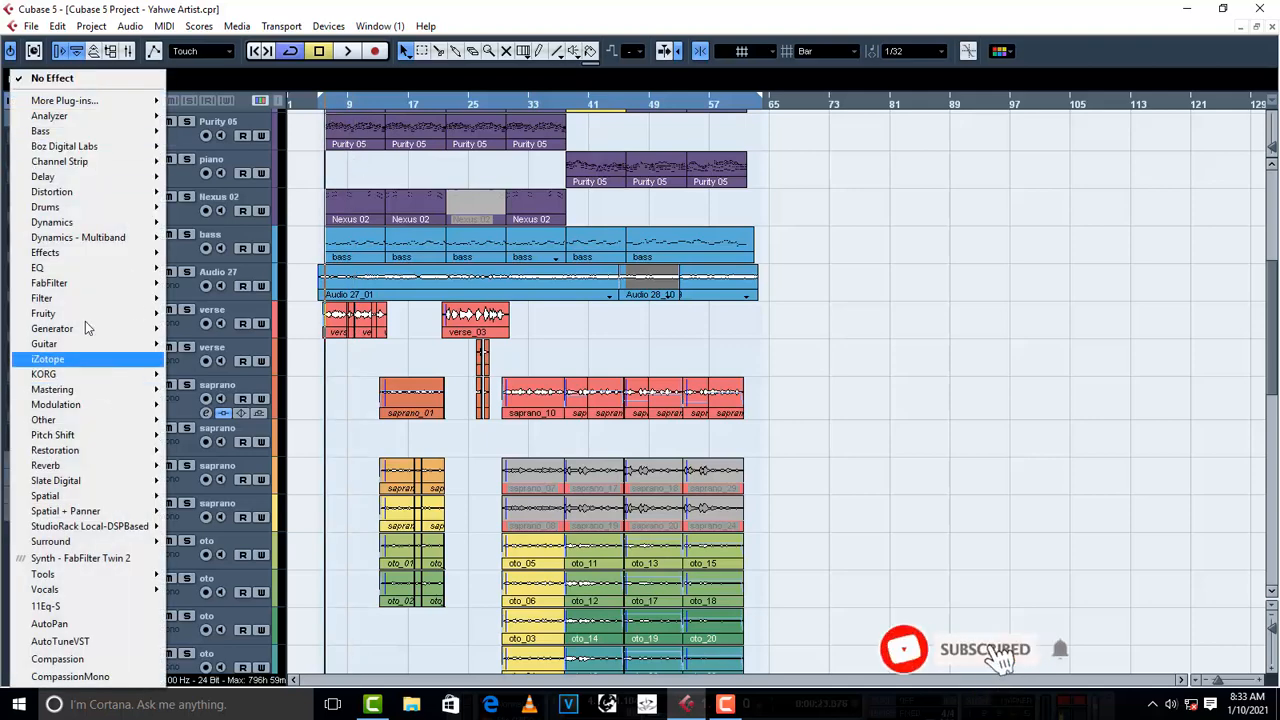
mouse_move(74, 270)
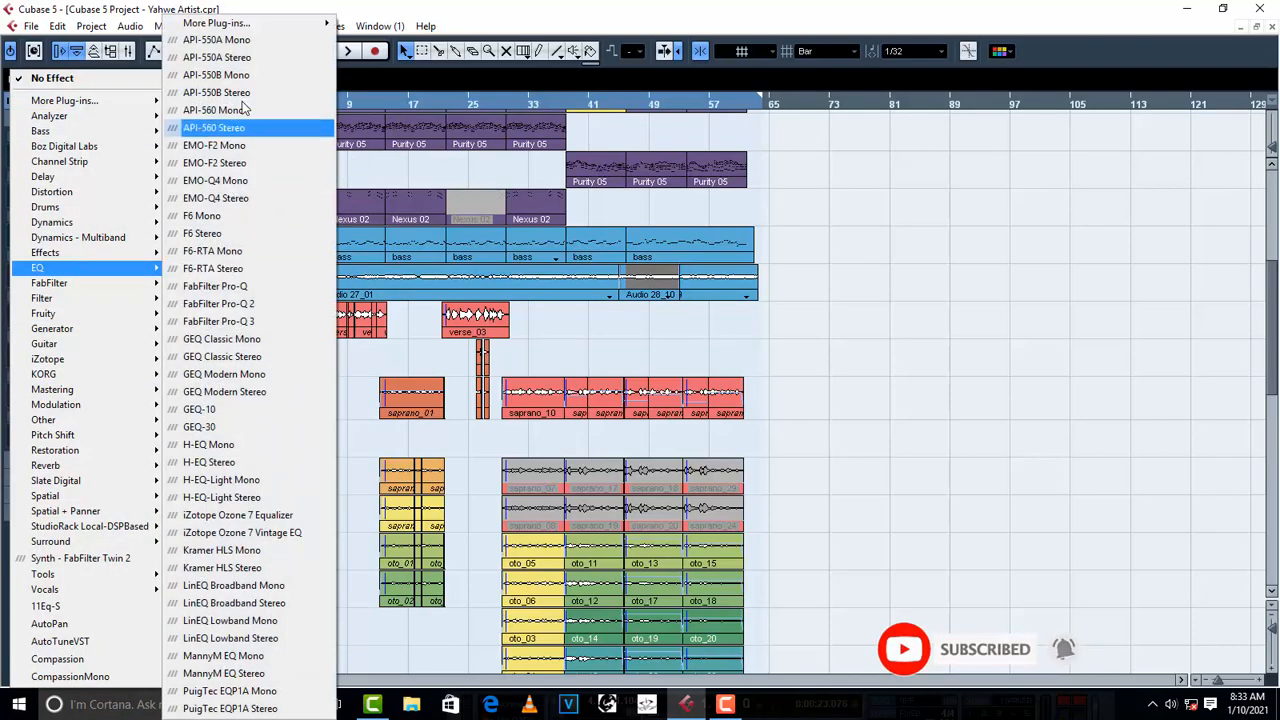
mouse_move(325, 24)
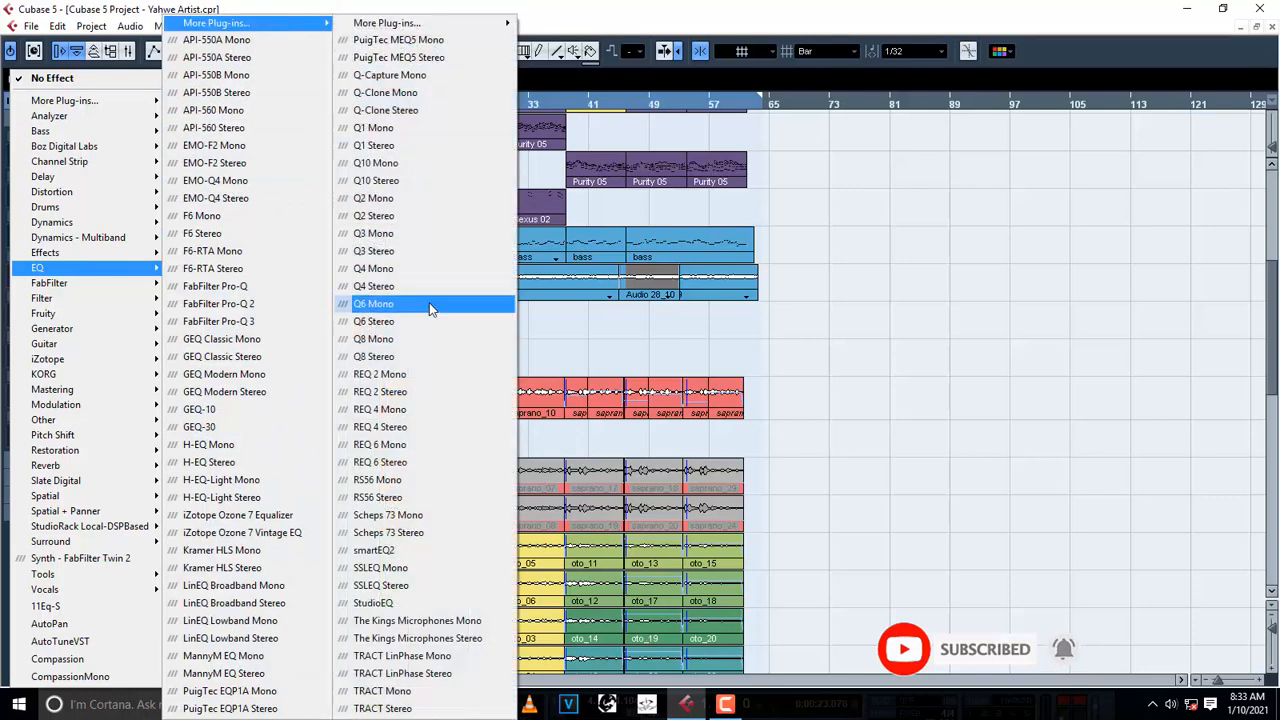
click(420, 464)
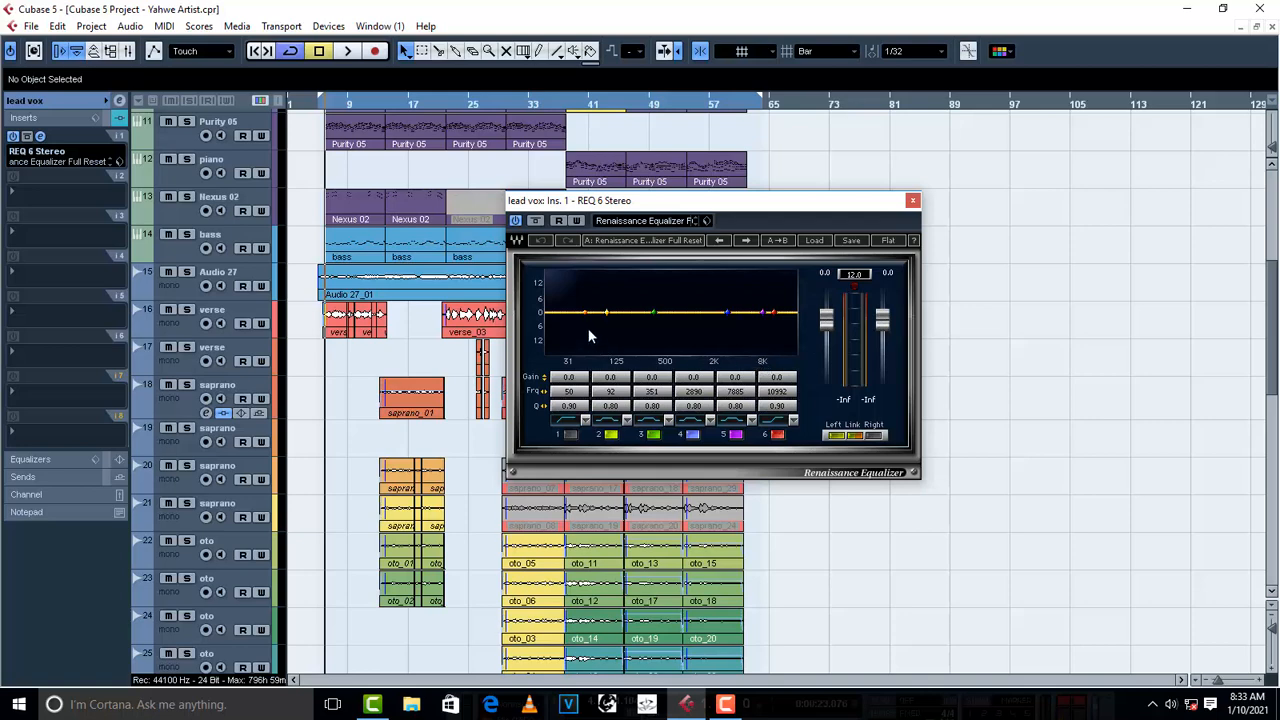
- Set the lead vox equalizer's band 1 to -5.5 dB at 135 Hz and band 3 to -3.5 dB at 238 Hz
drag(586, 313, 622, 317)
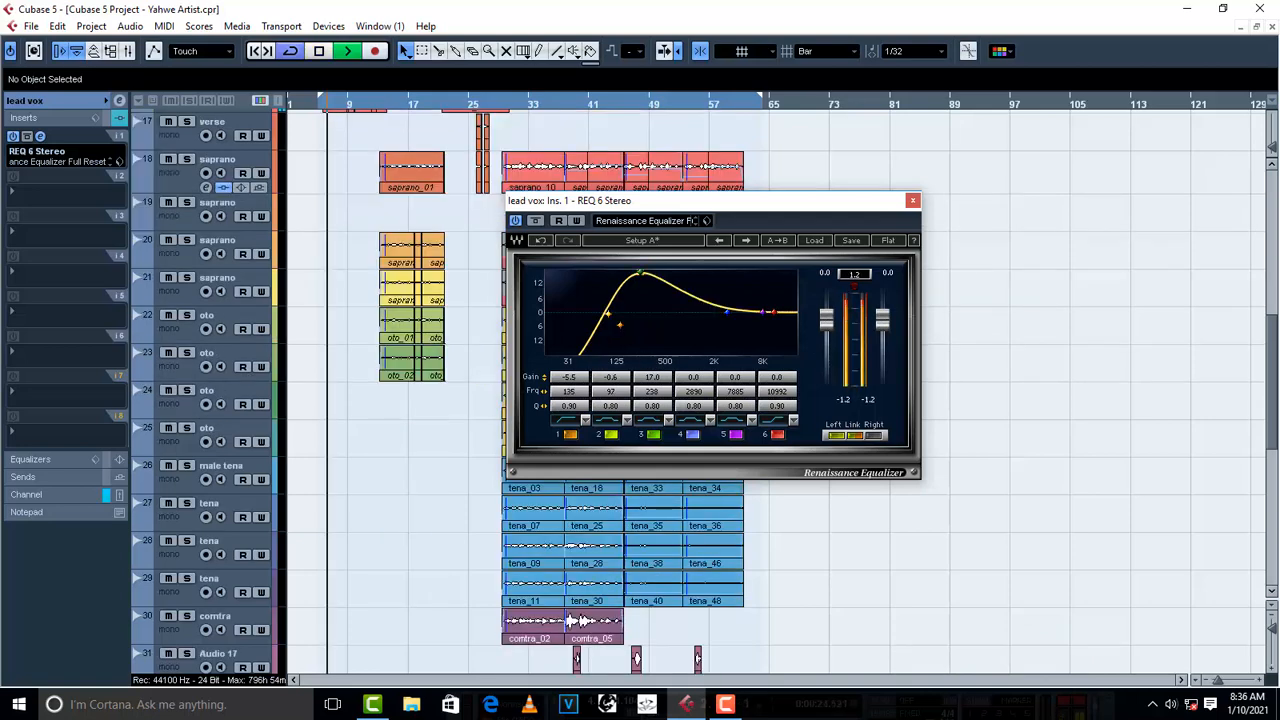
key(space)
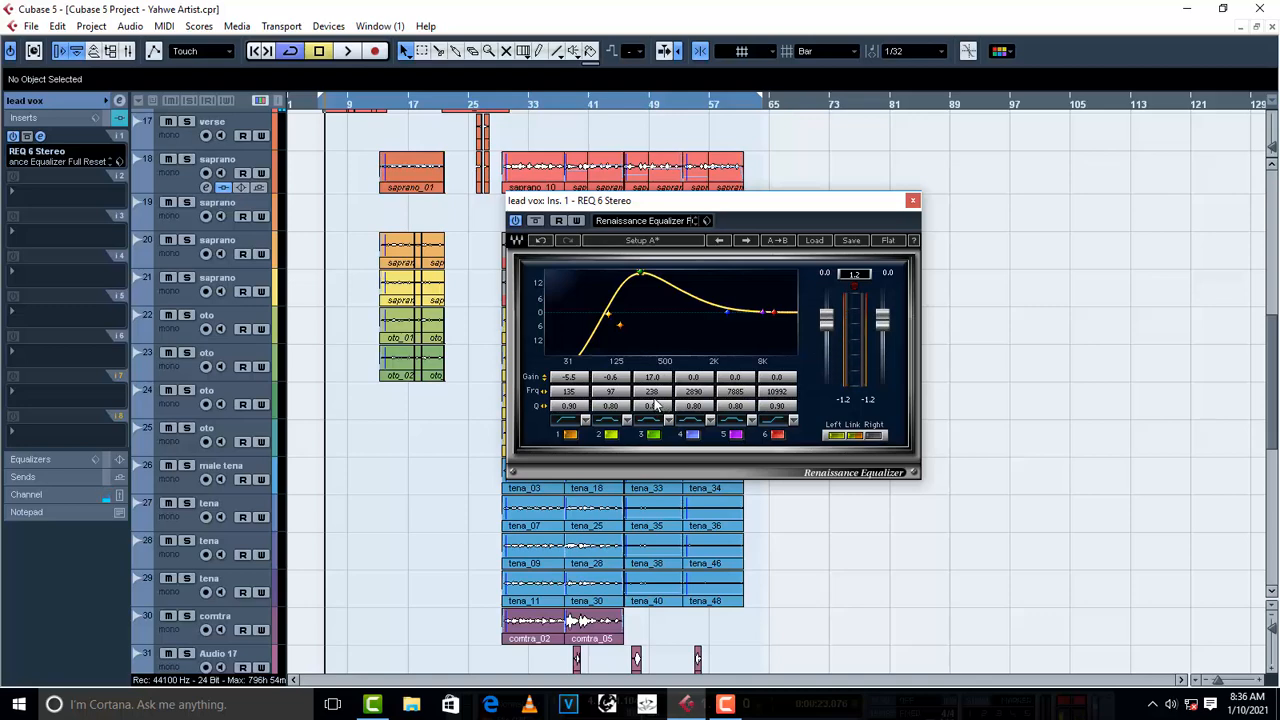
drag(653, 384, 653, 384)
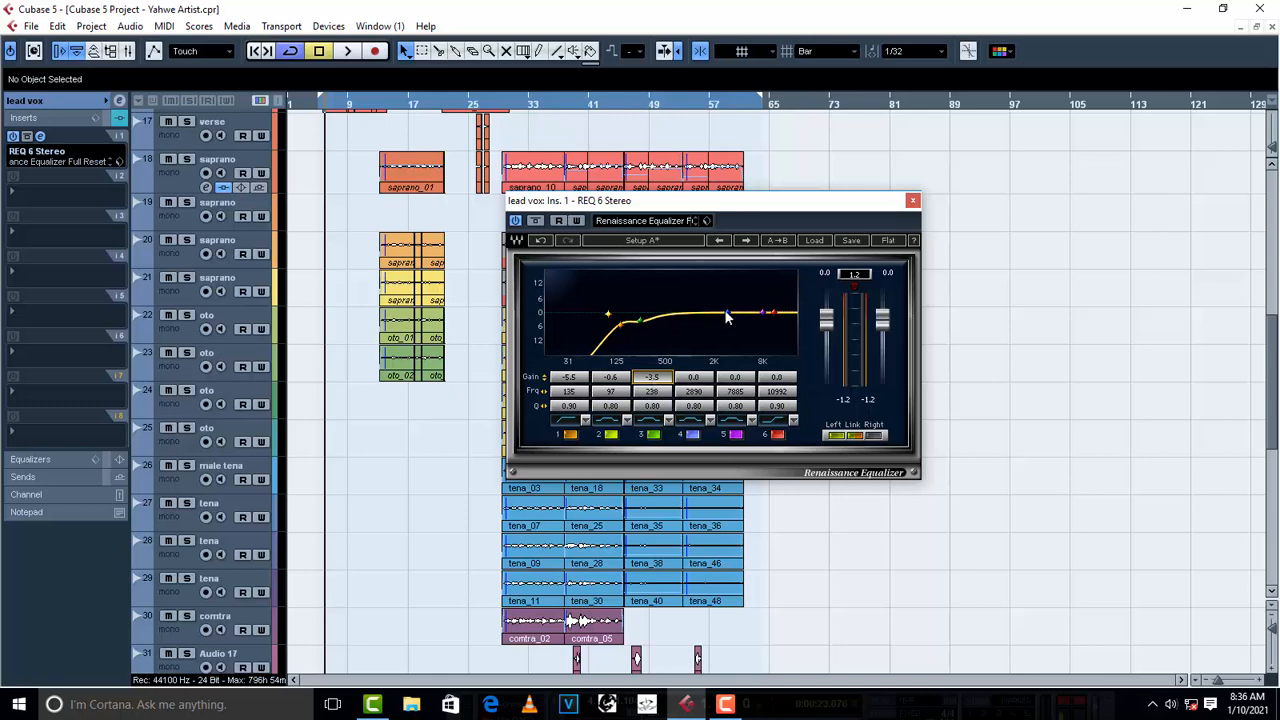
- Play the first verse with the lead vox equalizer bypassed and again with it active, and stop playback
key(space)
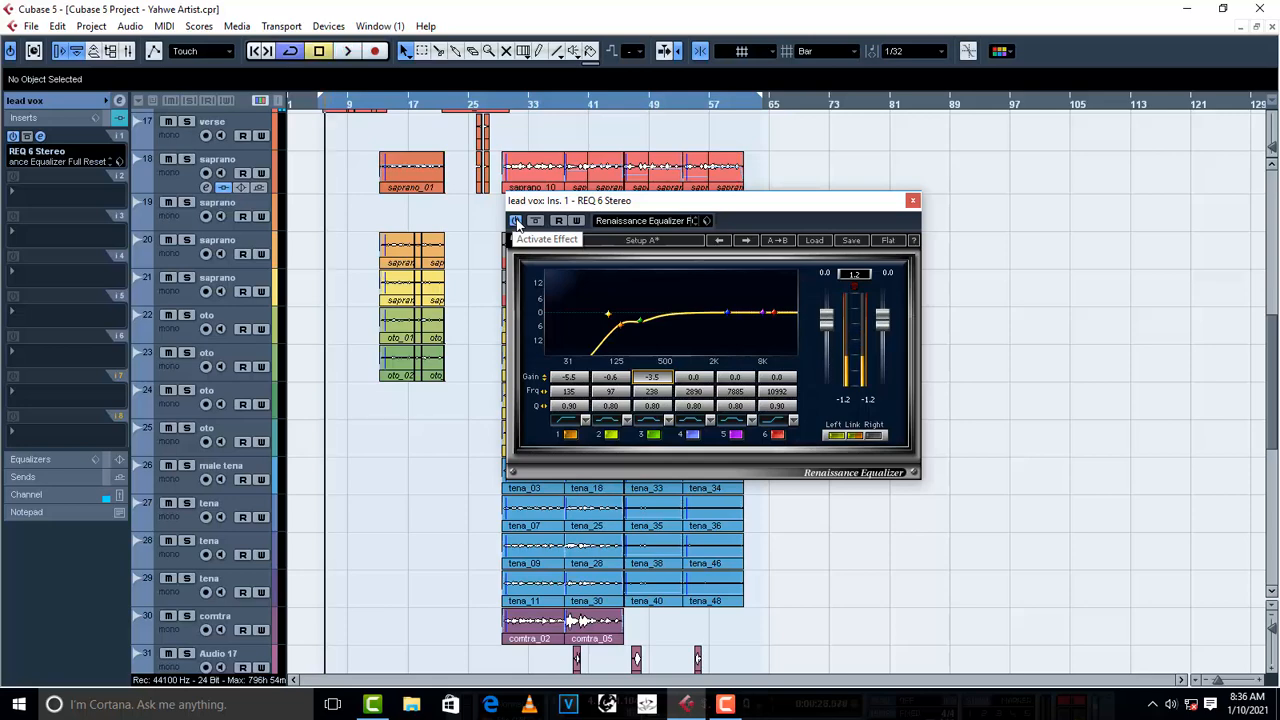
click(516, 221)
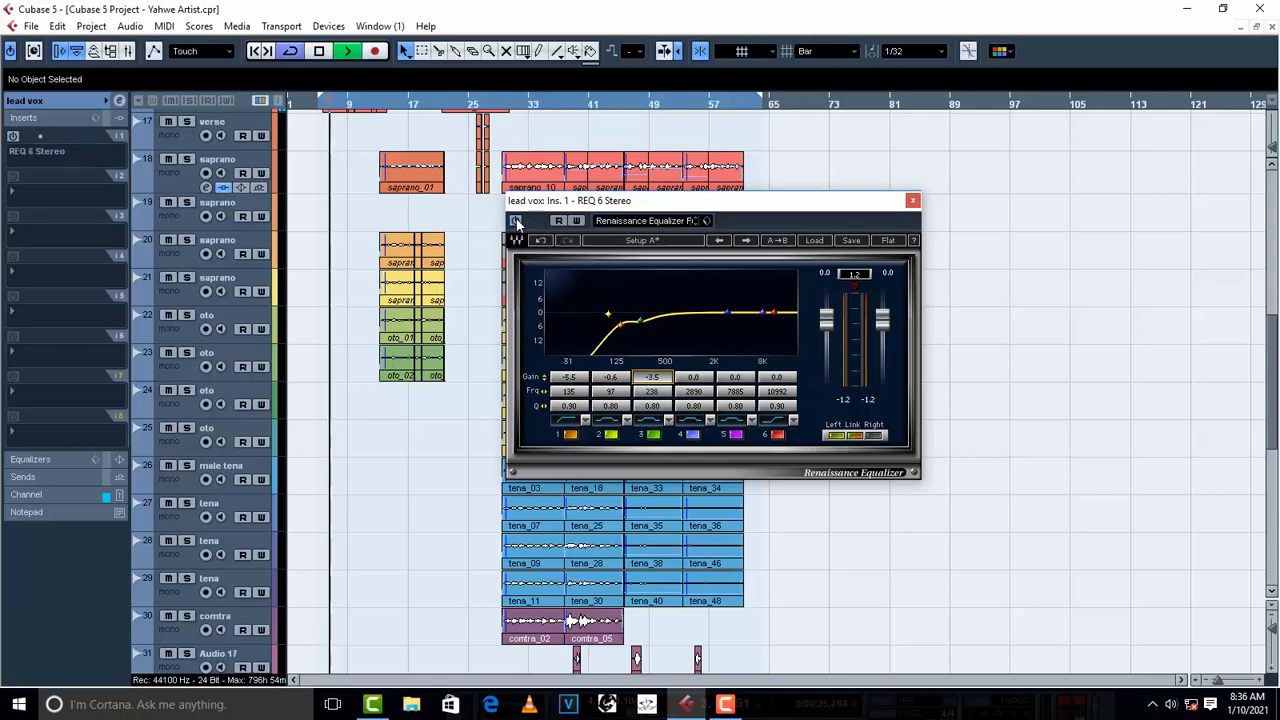
key(space)
click(516, 221)
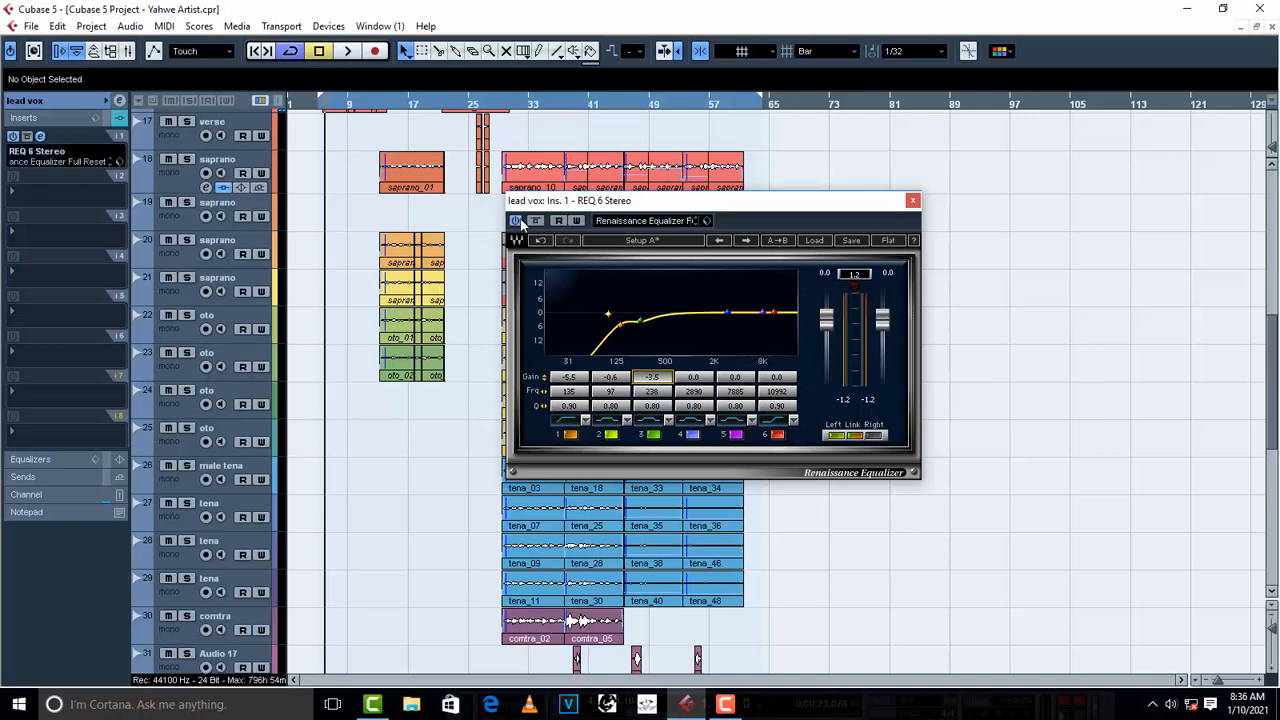
key(space)
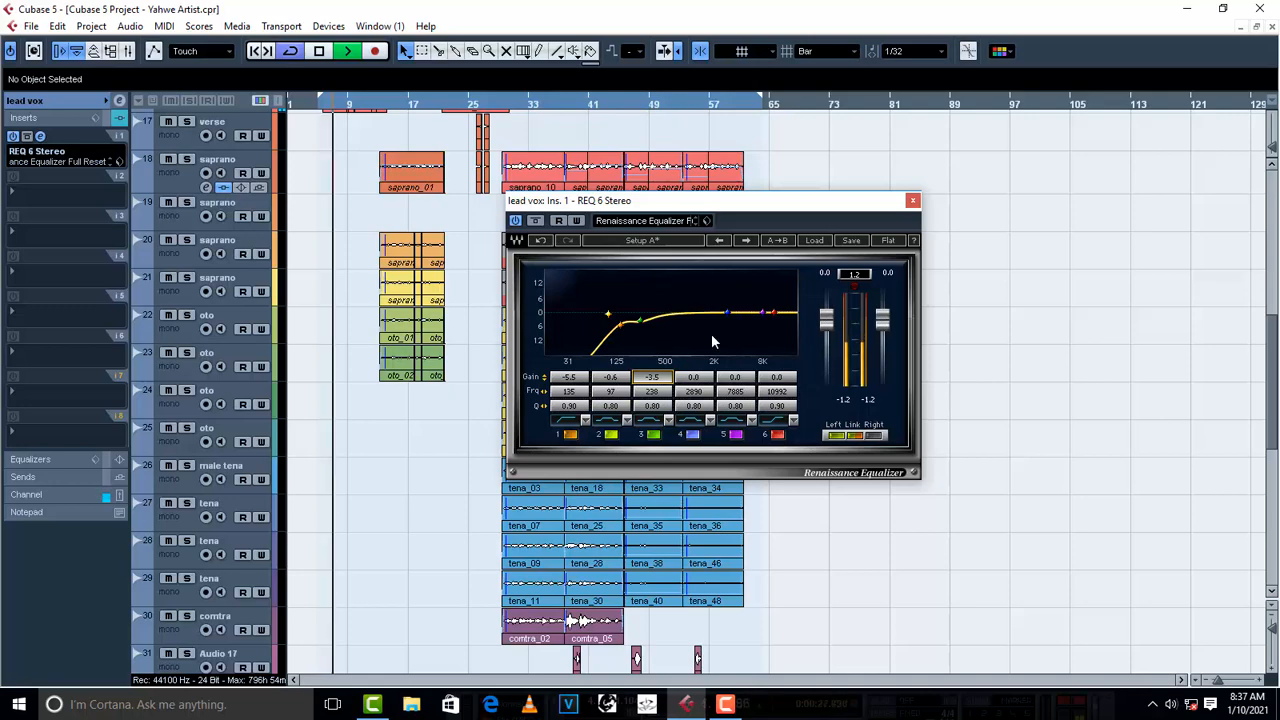
key(space)
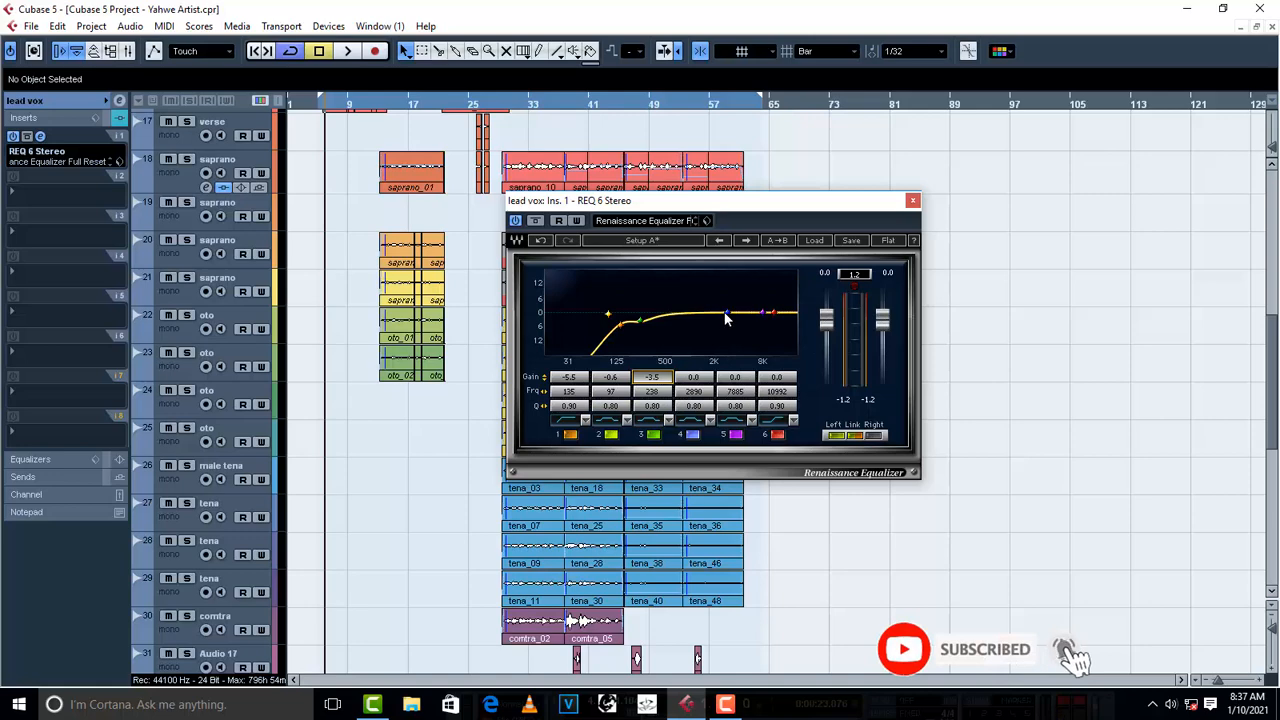
- Boost the lead vox equalizer's band 4 at 910 Hz during playback, and set its gain to -3.2 dB
drag(729, 314, 686, 272)
key(space)
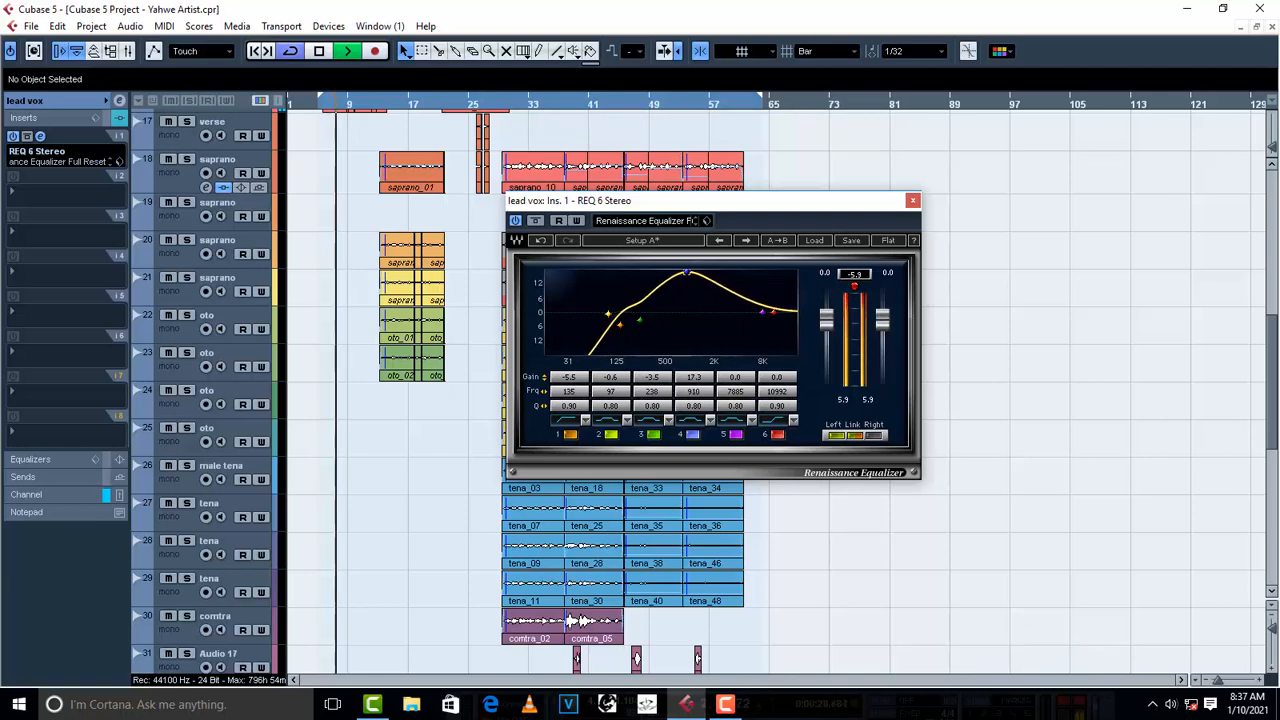
key(space)
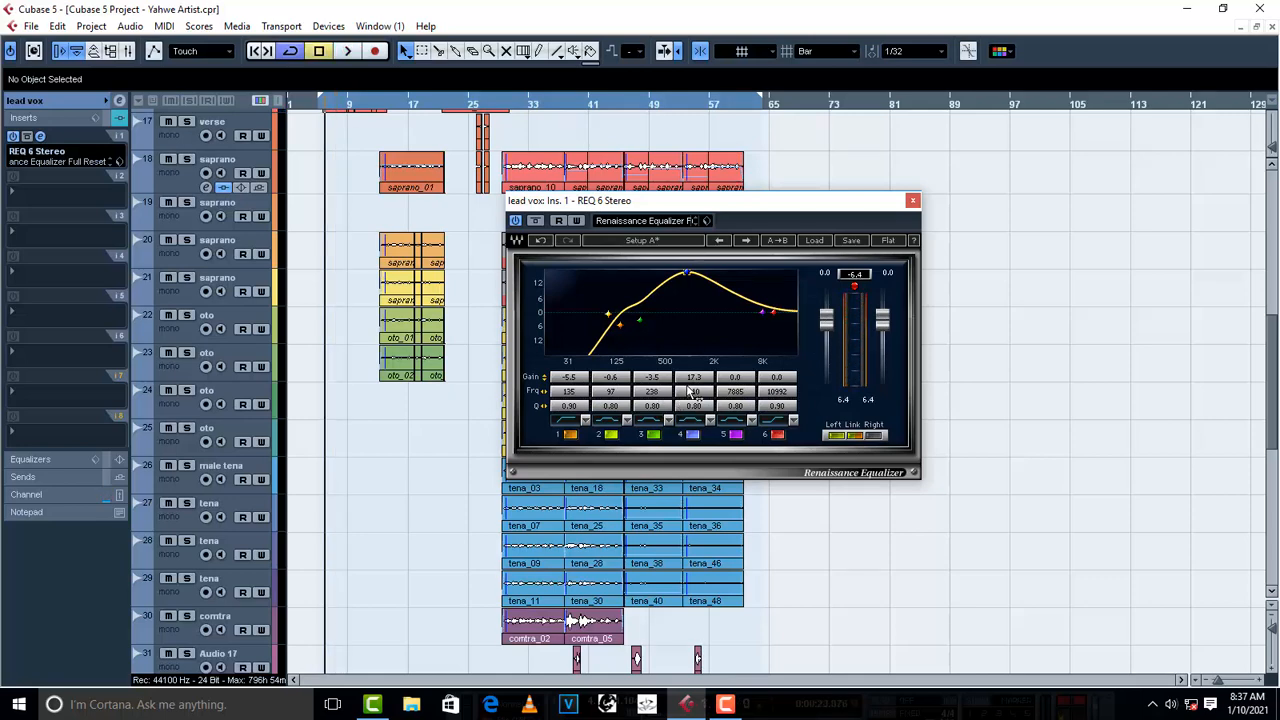
scroll(696, 380, down, 18)
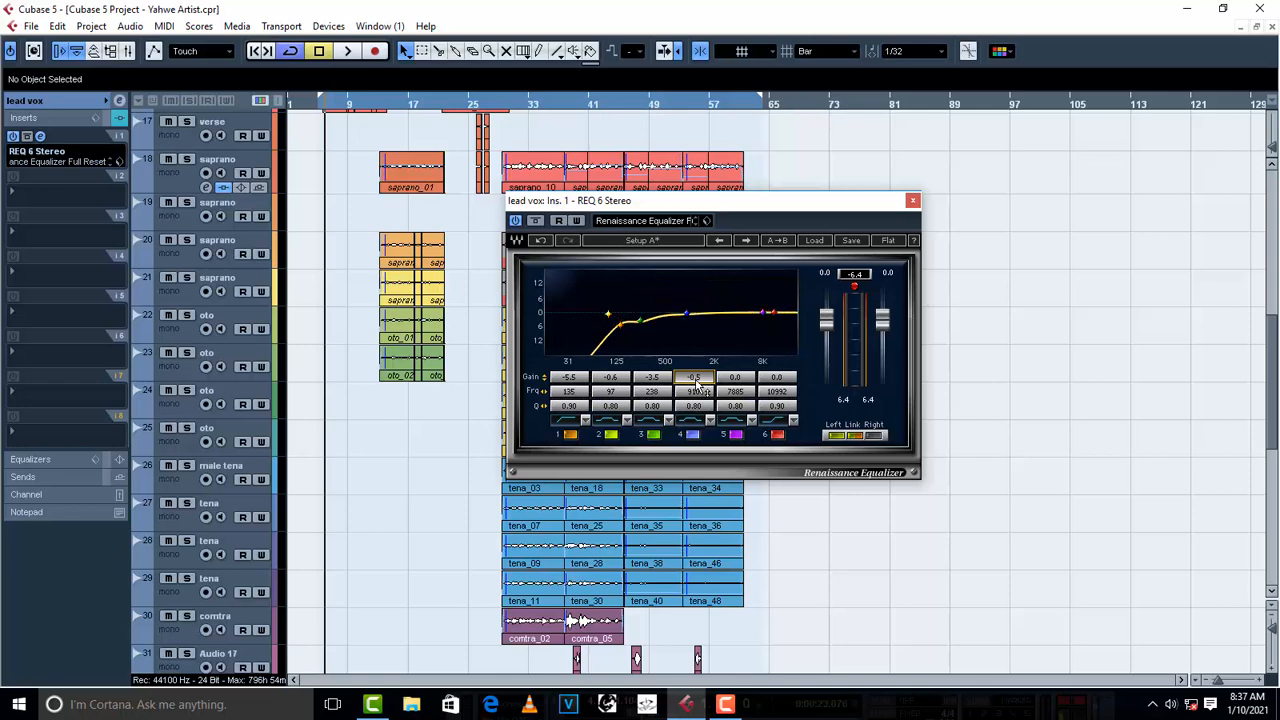
scroll(696, 383, down, 3)
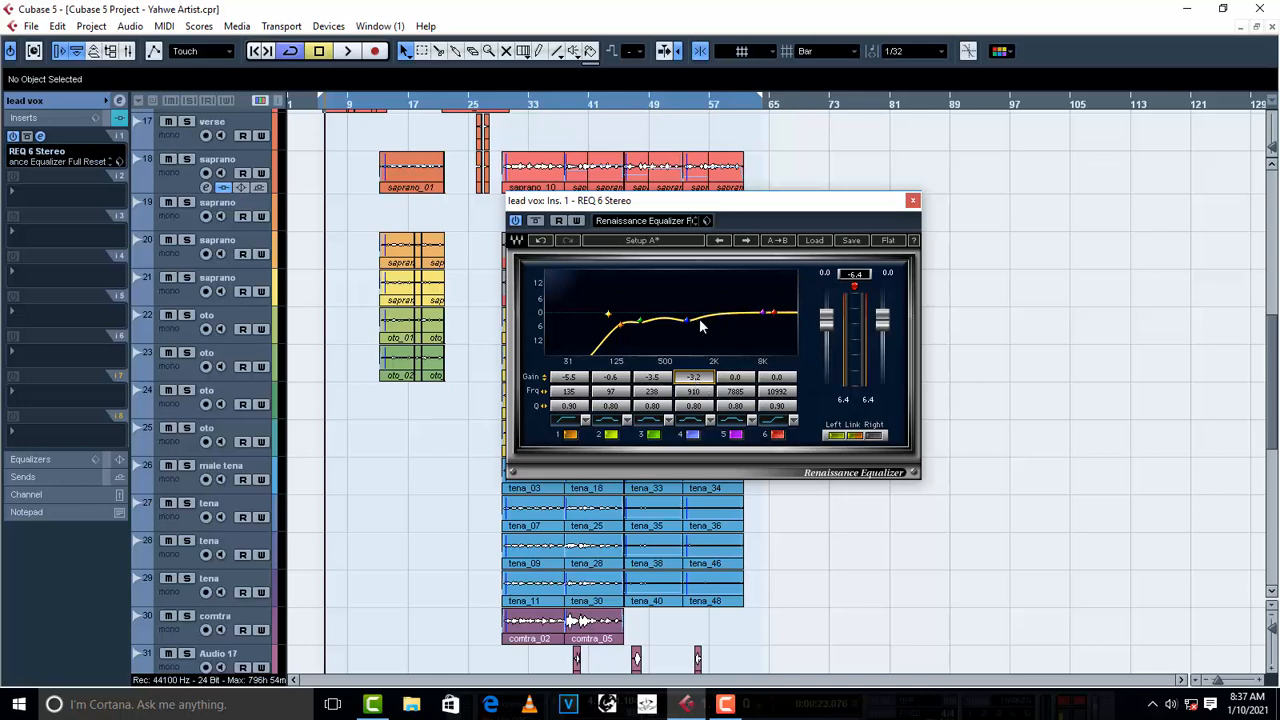
- Compare the first verse's lead vocal with the three equalizer cuts active and with the equalizer bypassed
key(space)
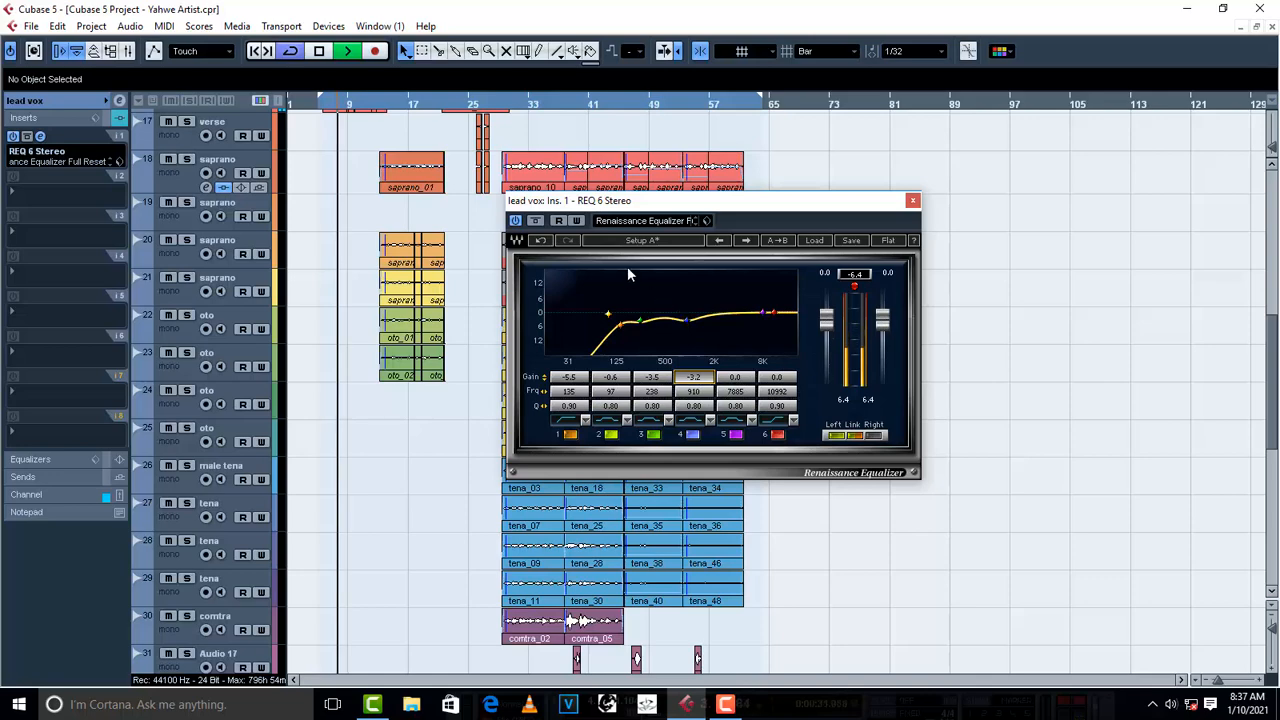
key(space)
click(516, 221)
key(space)
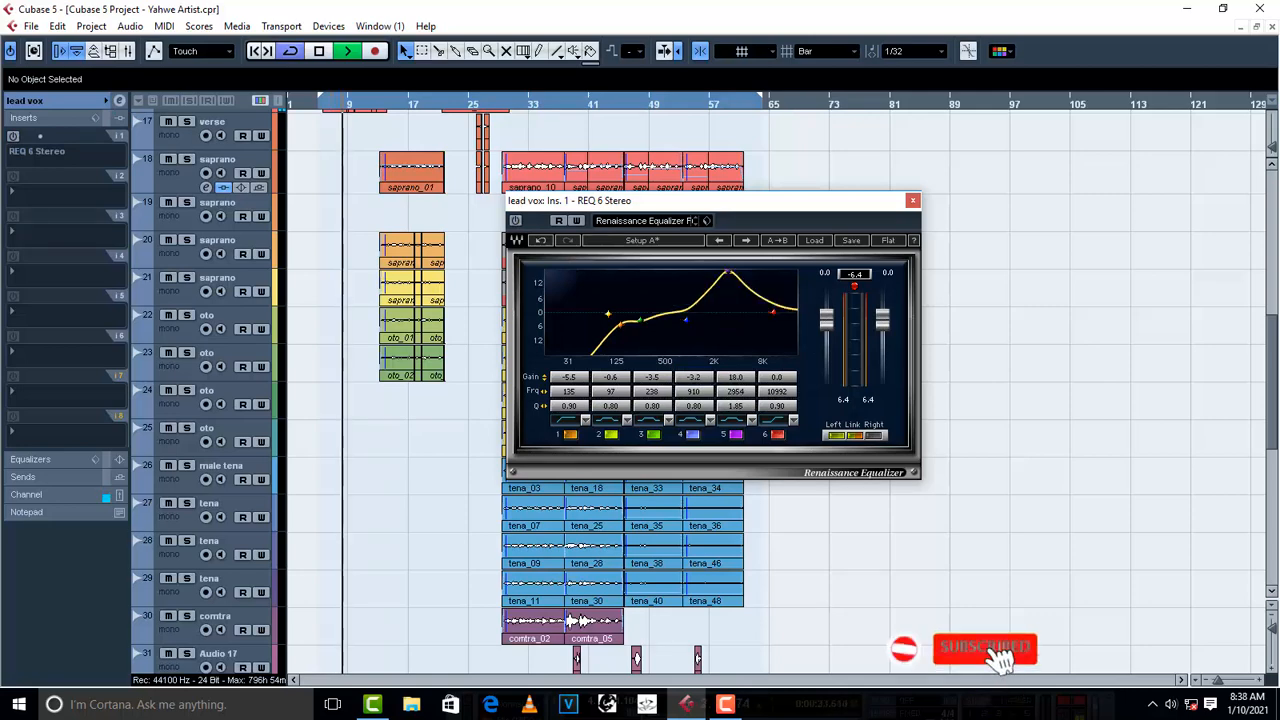
- Set the lead vox equalizer's band 5 to 0.2 dB at 3062 Hz, and reactivate the REQ 6 Stereo insert
click(736, 435)
key(space)
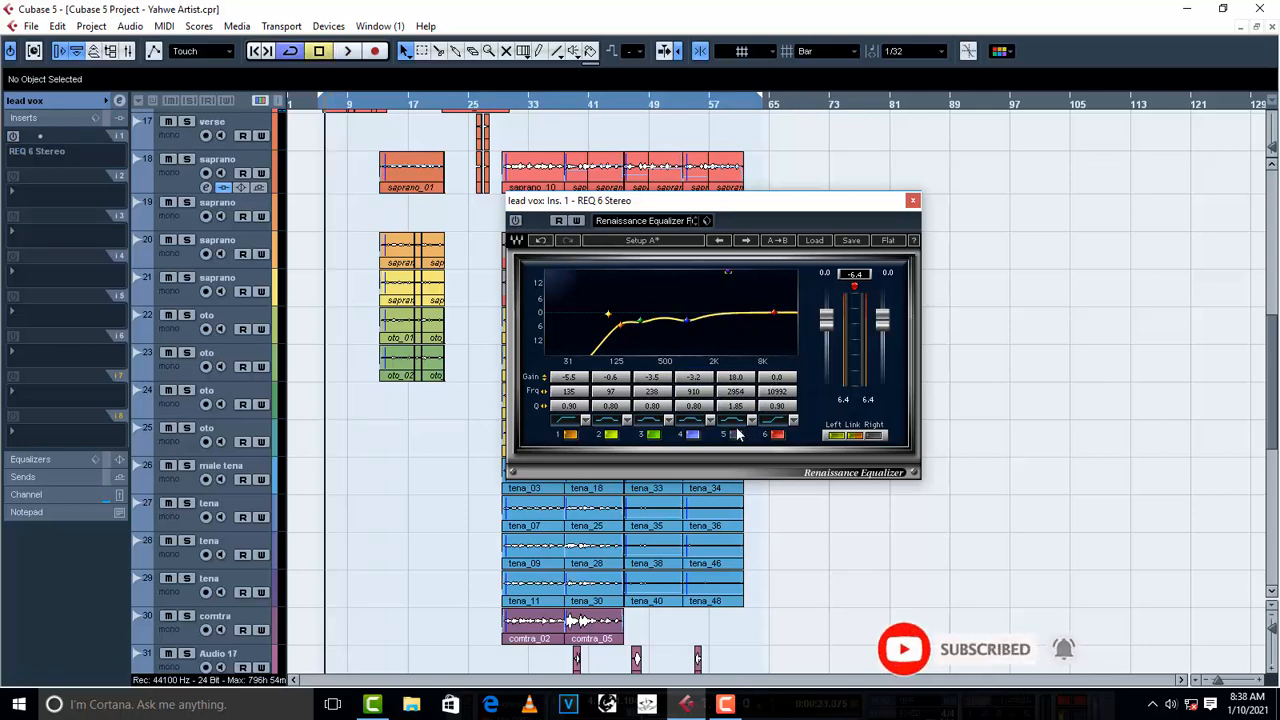
drag(728, 272, 729, 312)
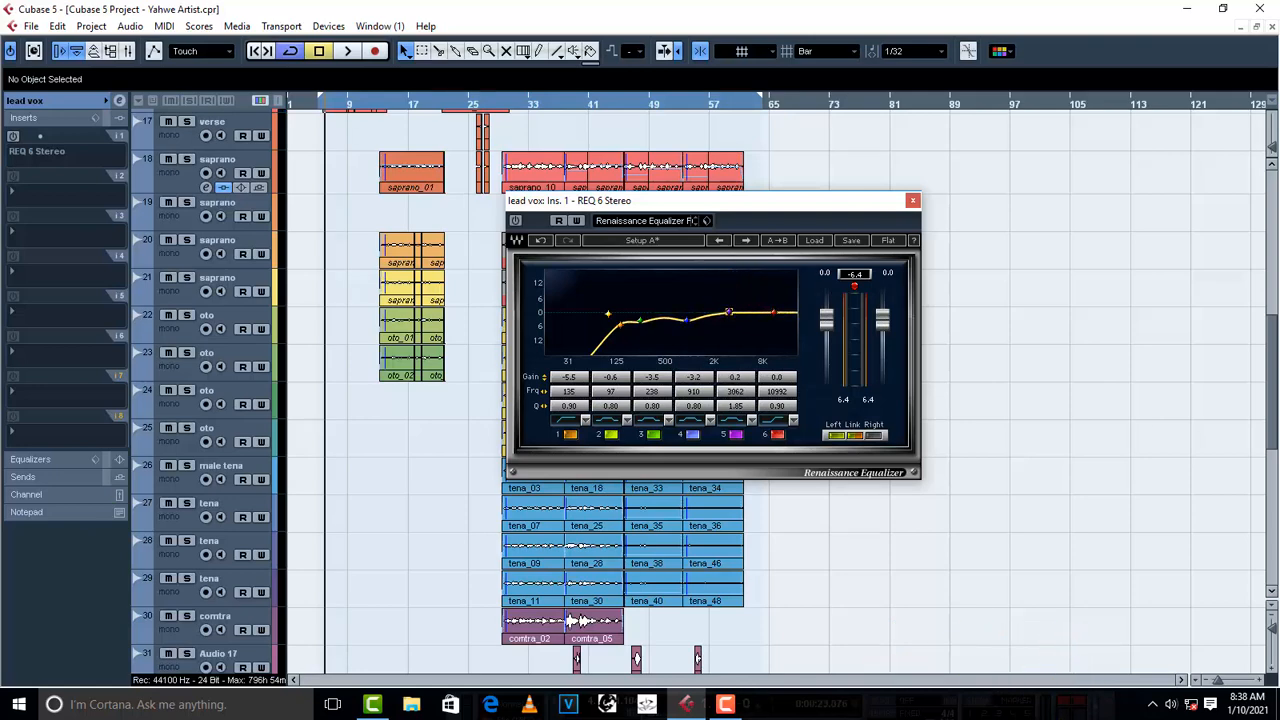
double_click(730, 313)
click(913, 203)
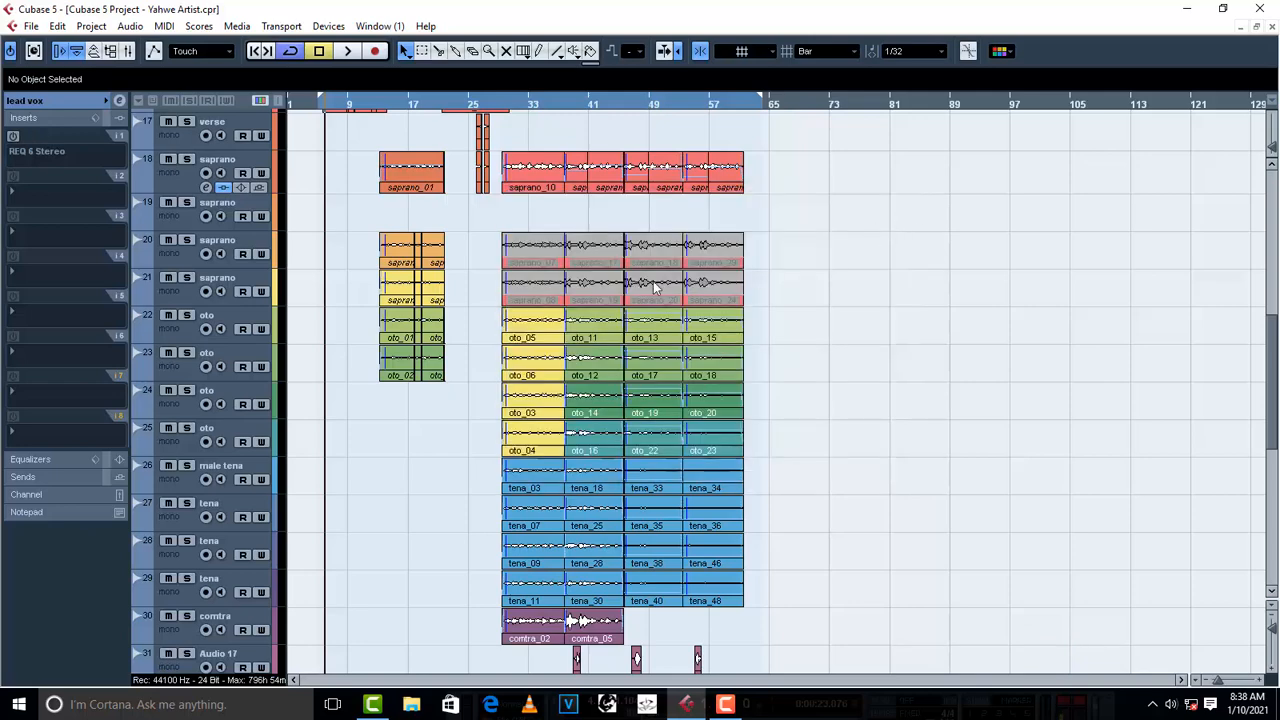
click(14, 137)
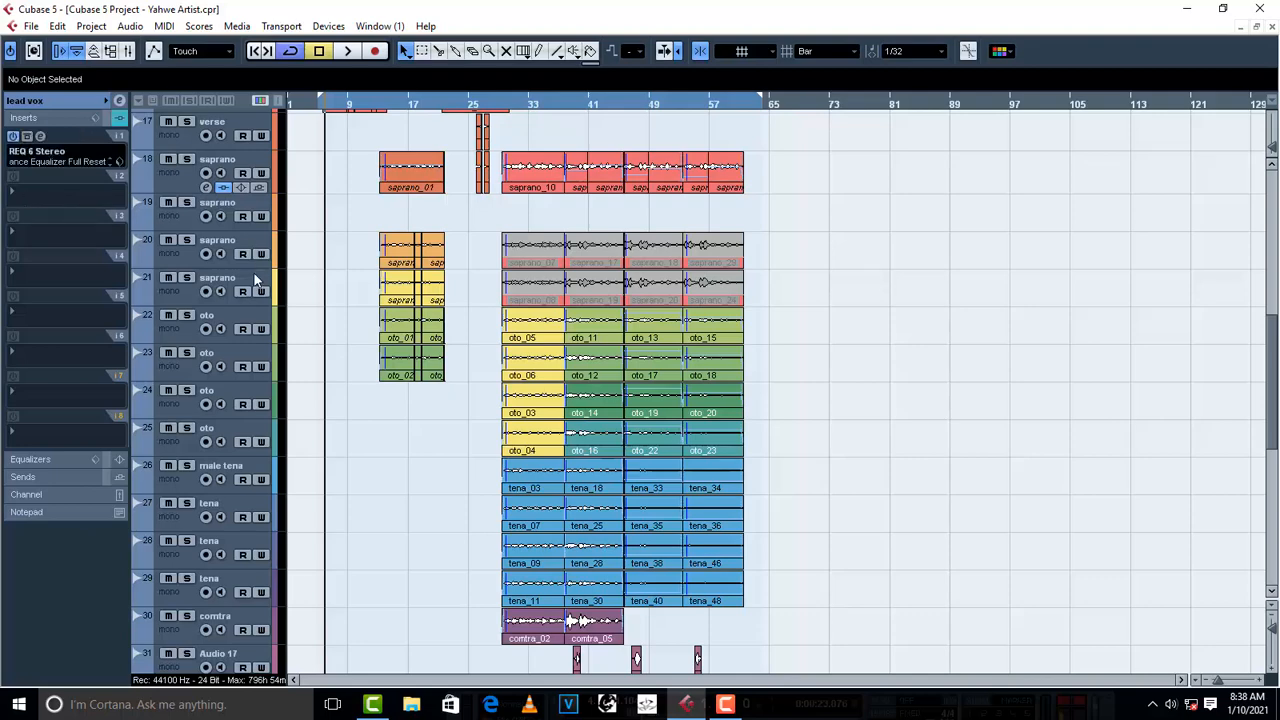
- Add the RCompressor Stereo dynamics plug-in to the second insert slot of the lead vox group
scroll(326, 300, up, 6)
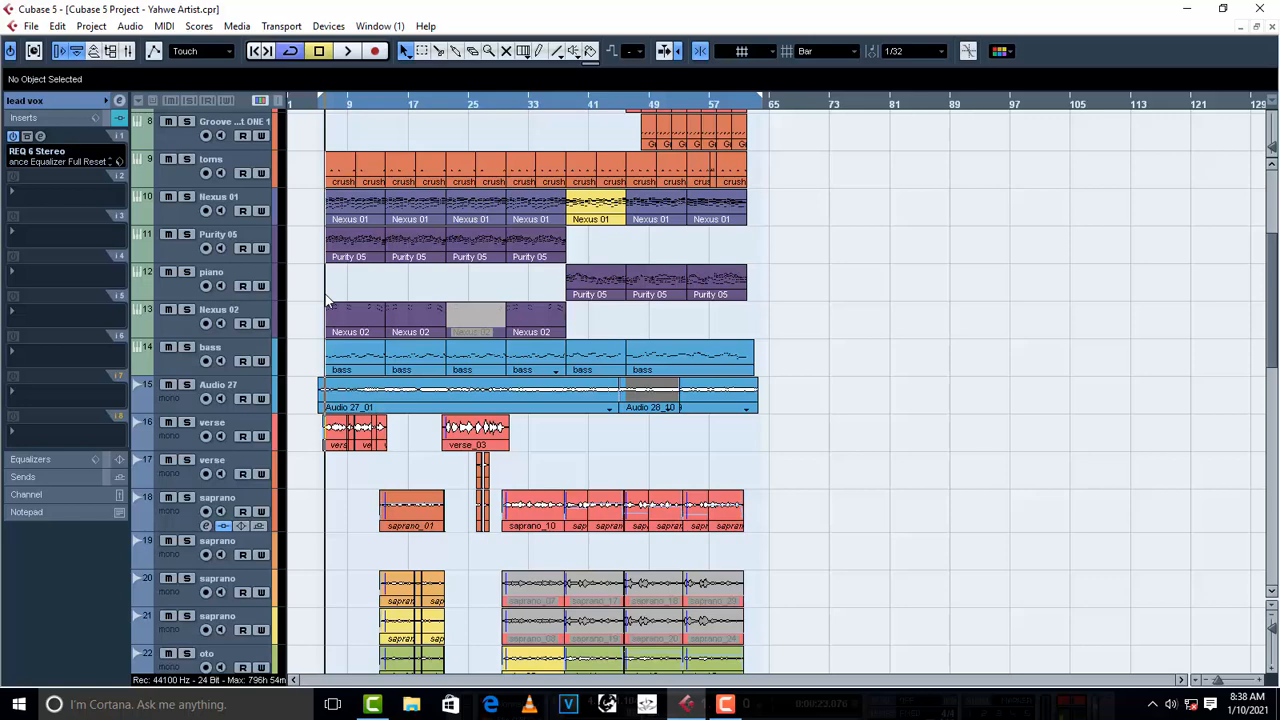
key(h)
key(h)
key(h)
key(h)
key(h)
key(h)
key(h)
key(h)
key(h)
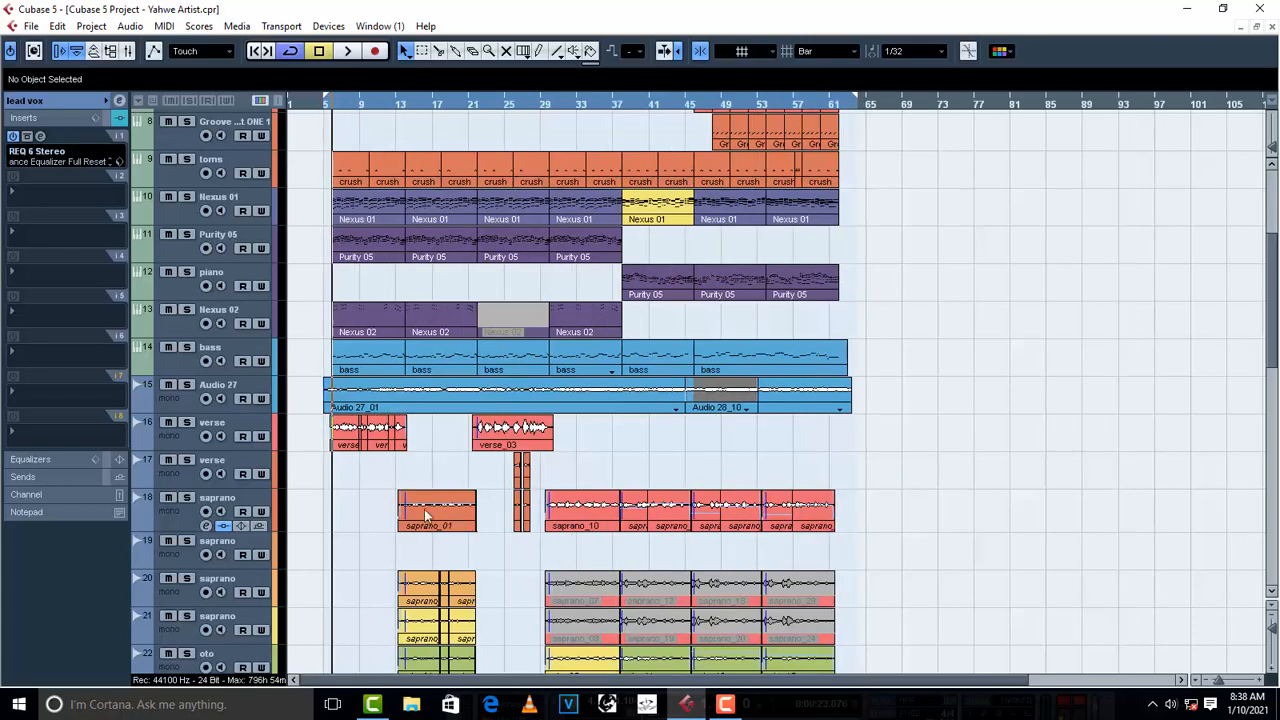
key(h)
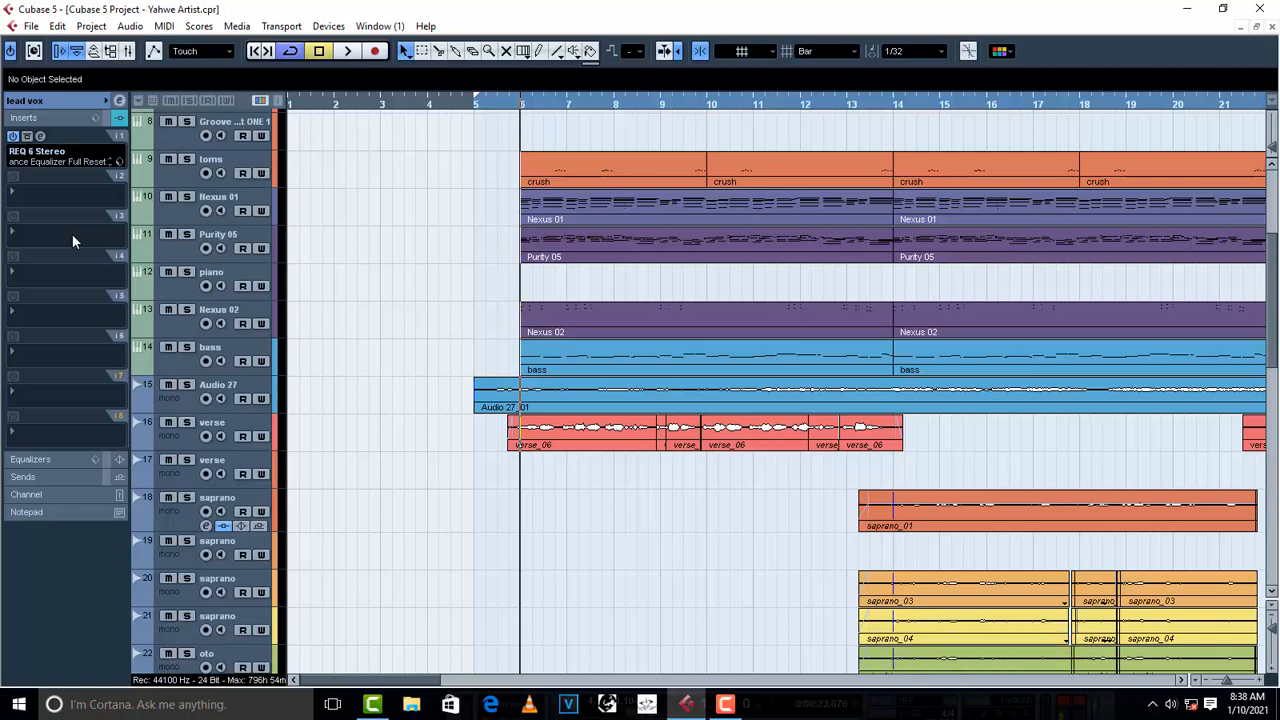
click(20, 196)
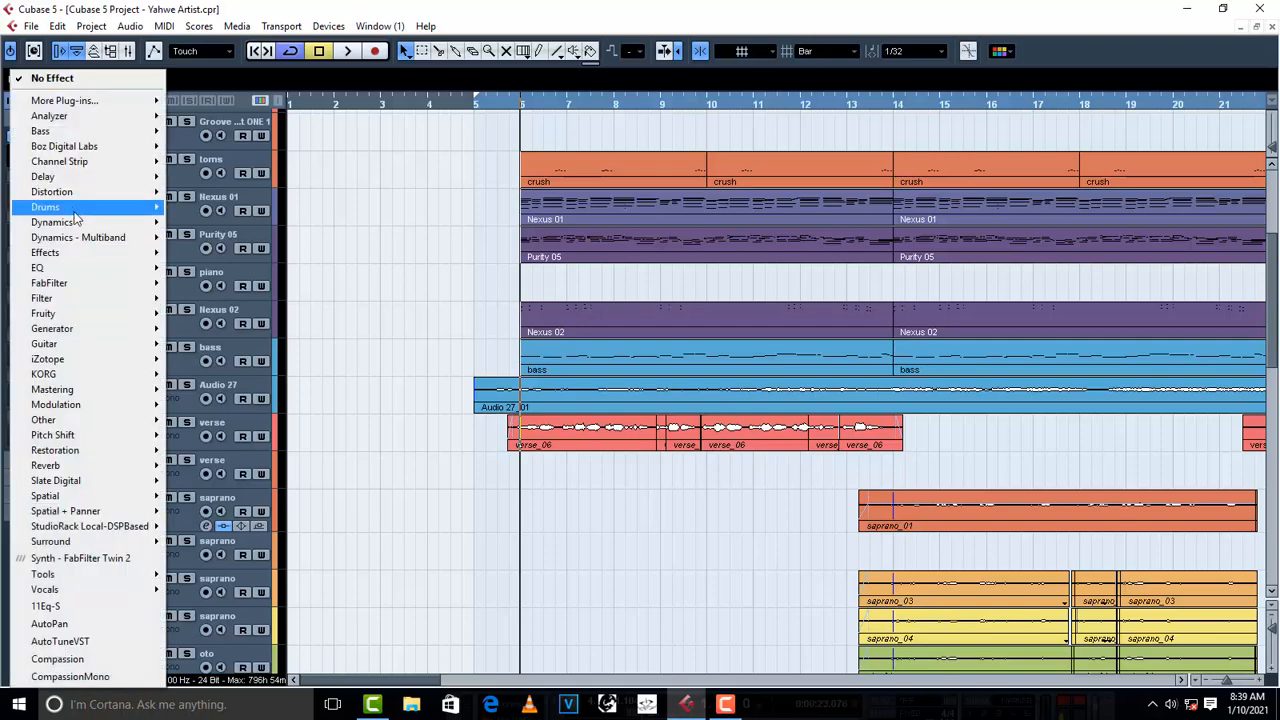
mouse_move(74, 224)
mouse_move(240, 25)
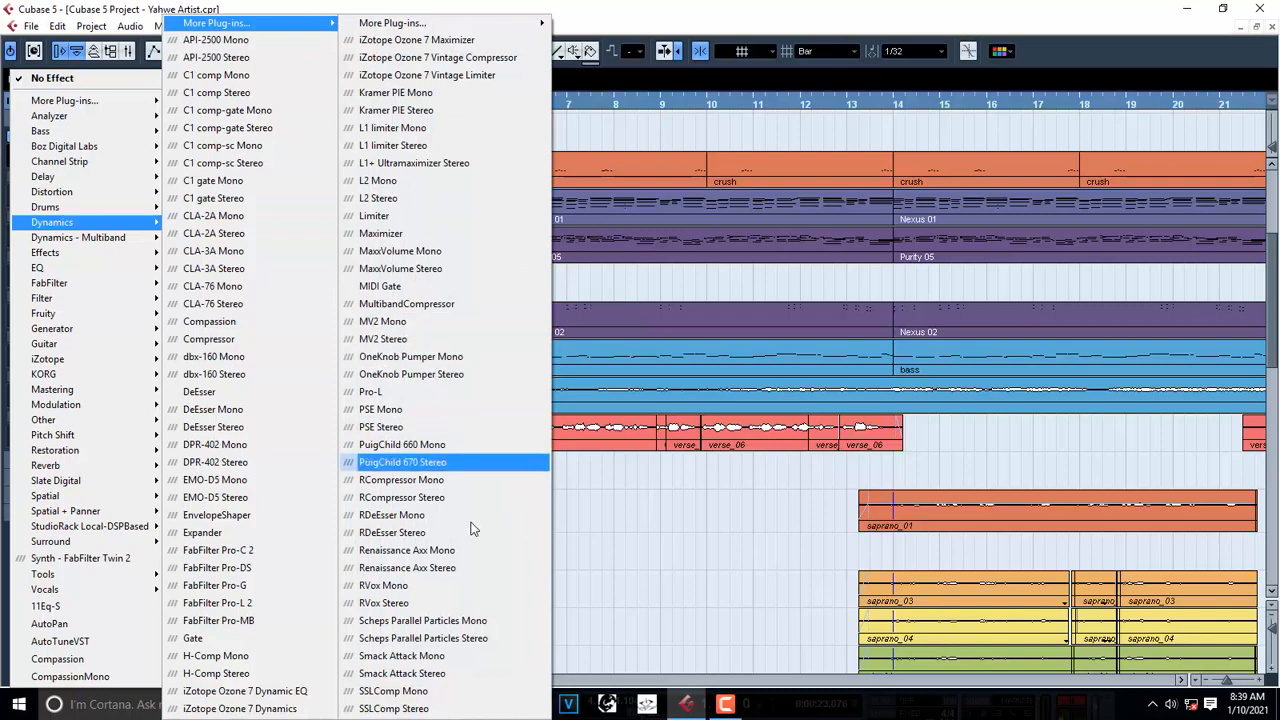
click(424, 503)
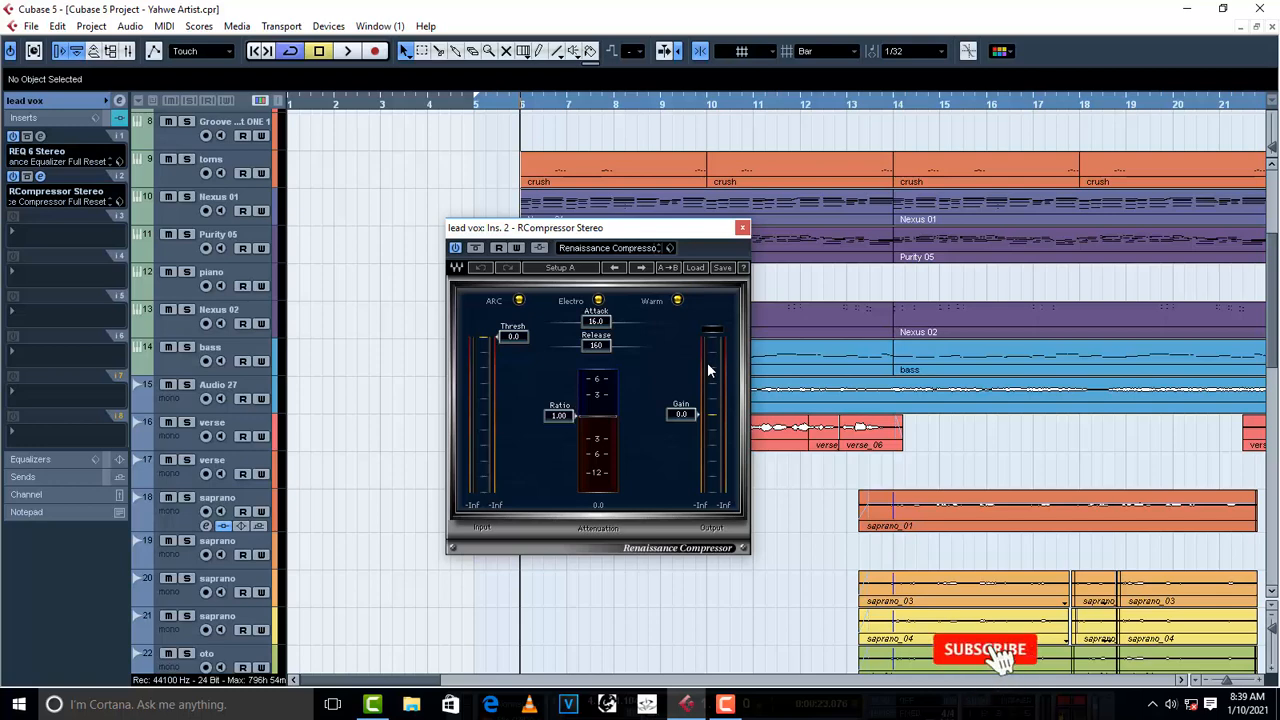
- Set the lead vox compressor's ratio to 3.01 while listening to the first verse, and stop playback
key(space)
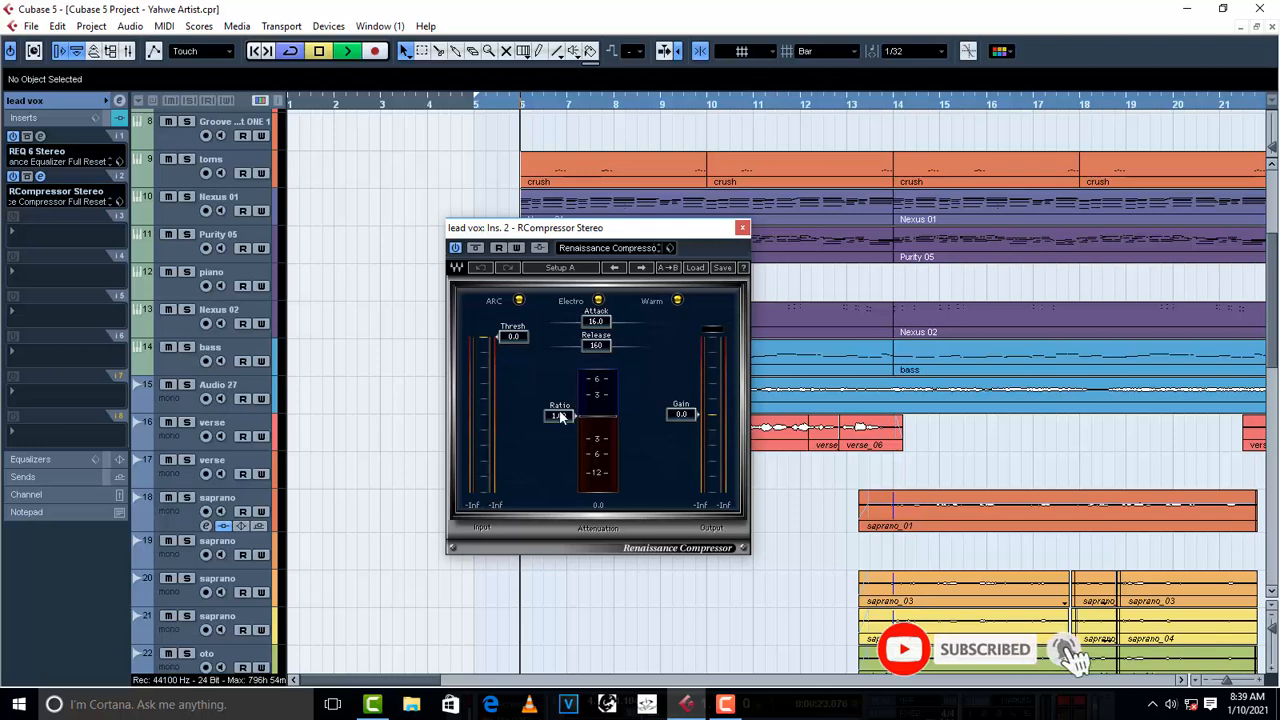
drag(561, 413, 563, 424)
key(space)
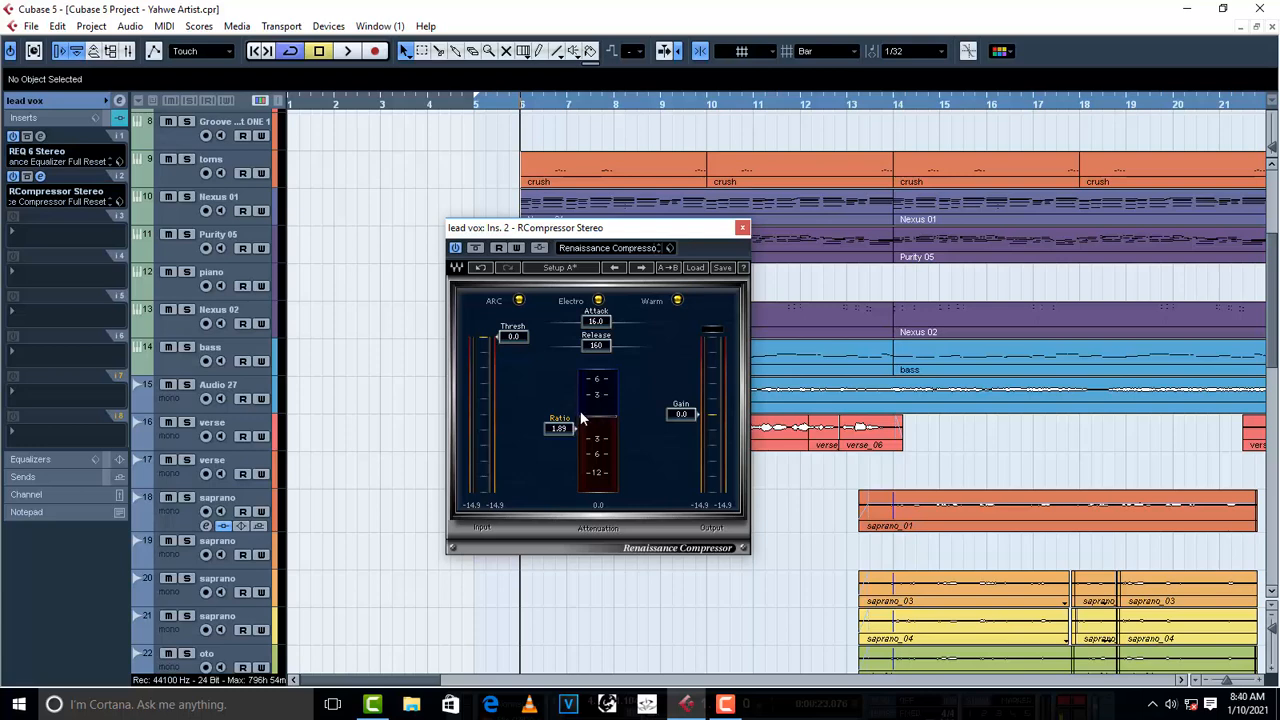
key(space)
mouse_move(571, 427)
mouse_down()
mouse_move(573, 452)
mouse_move(564, 442)
mouse_up()
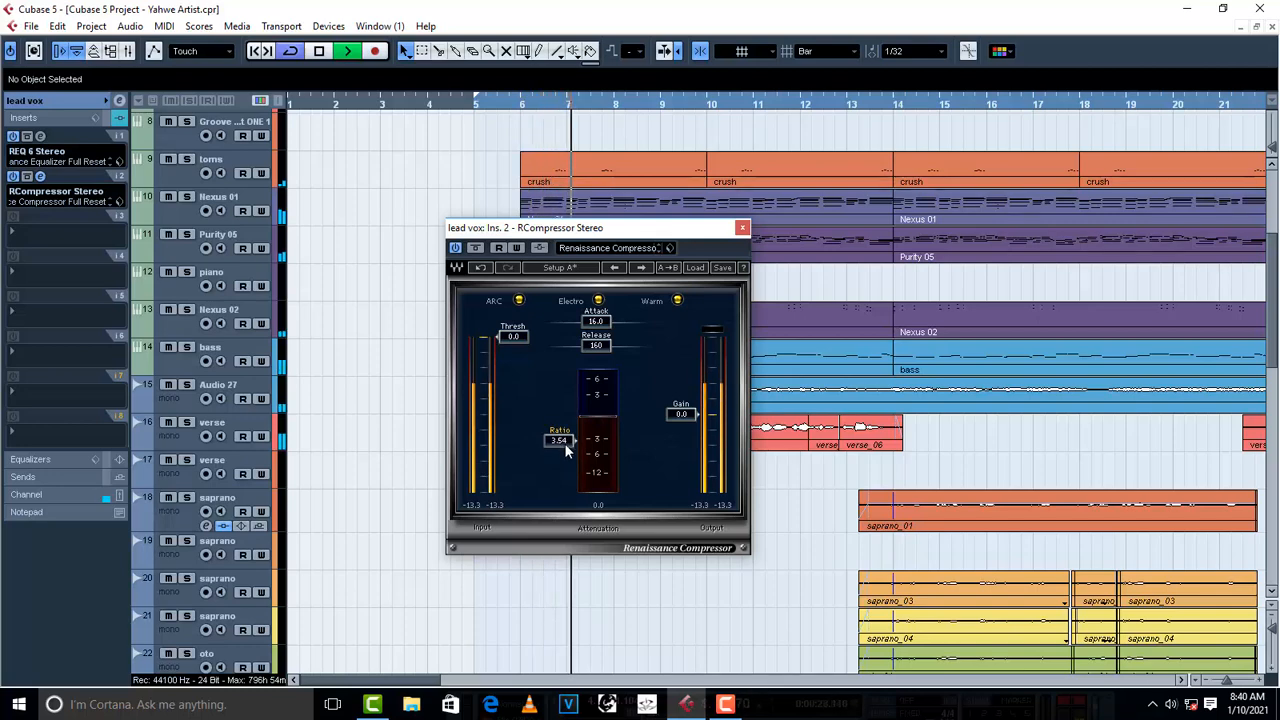
drag(564, 443, 564, 437)
key(space)
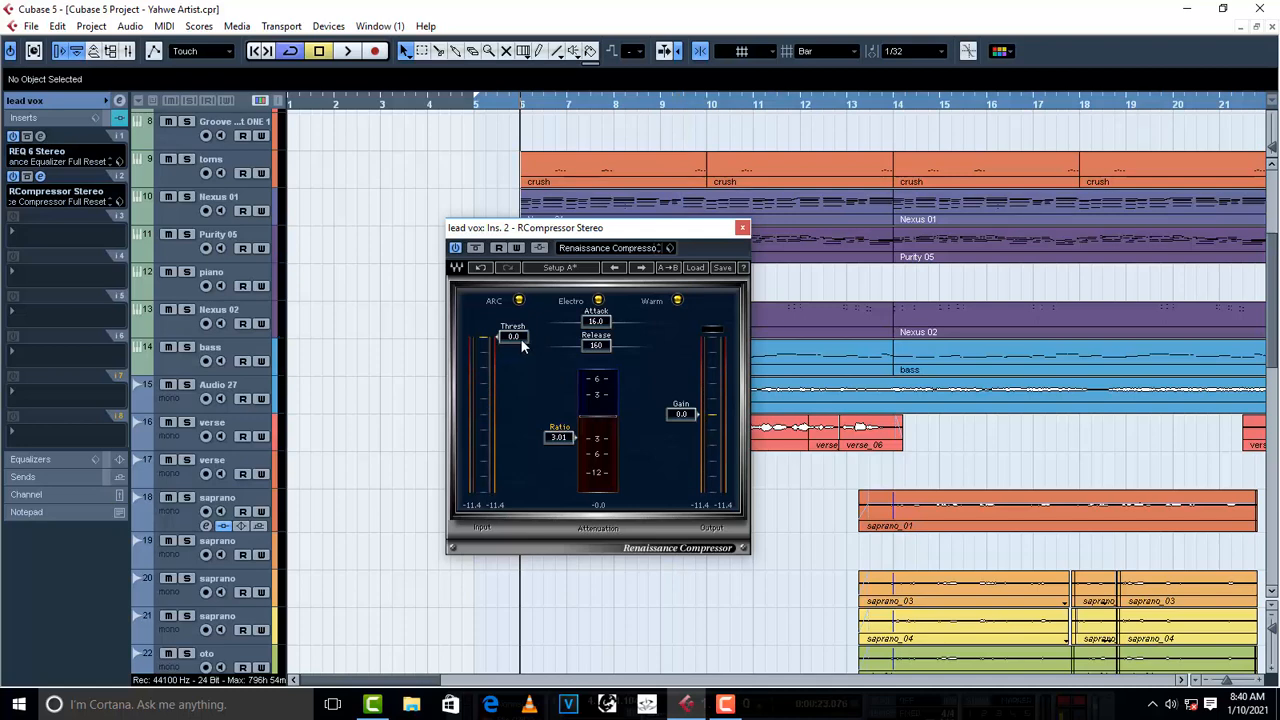
- Lower the lead vox compressor's threshold to -20.0 dB while the first verse plays, and stop playback
key(space)
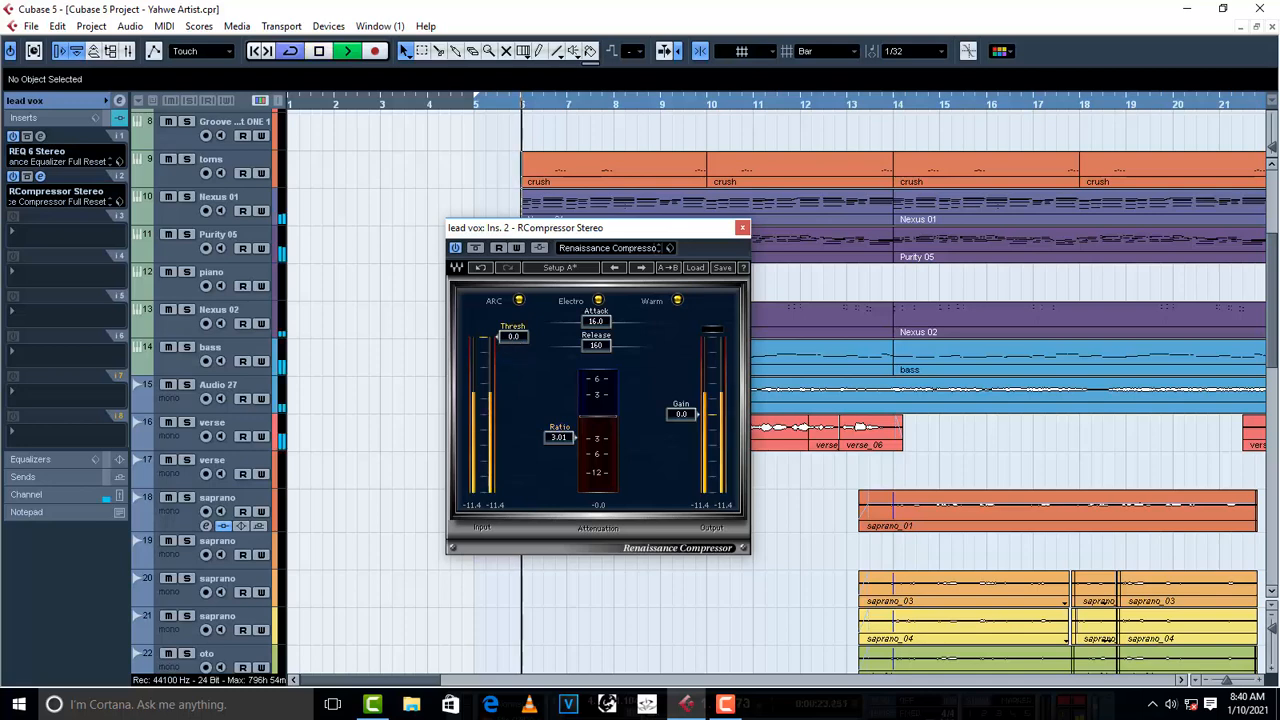
drag(517, 337, 517, 388)
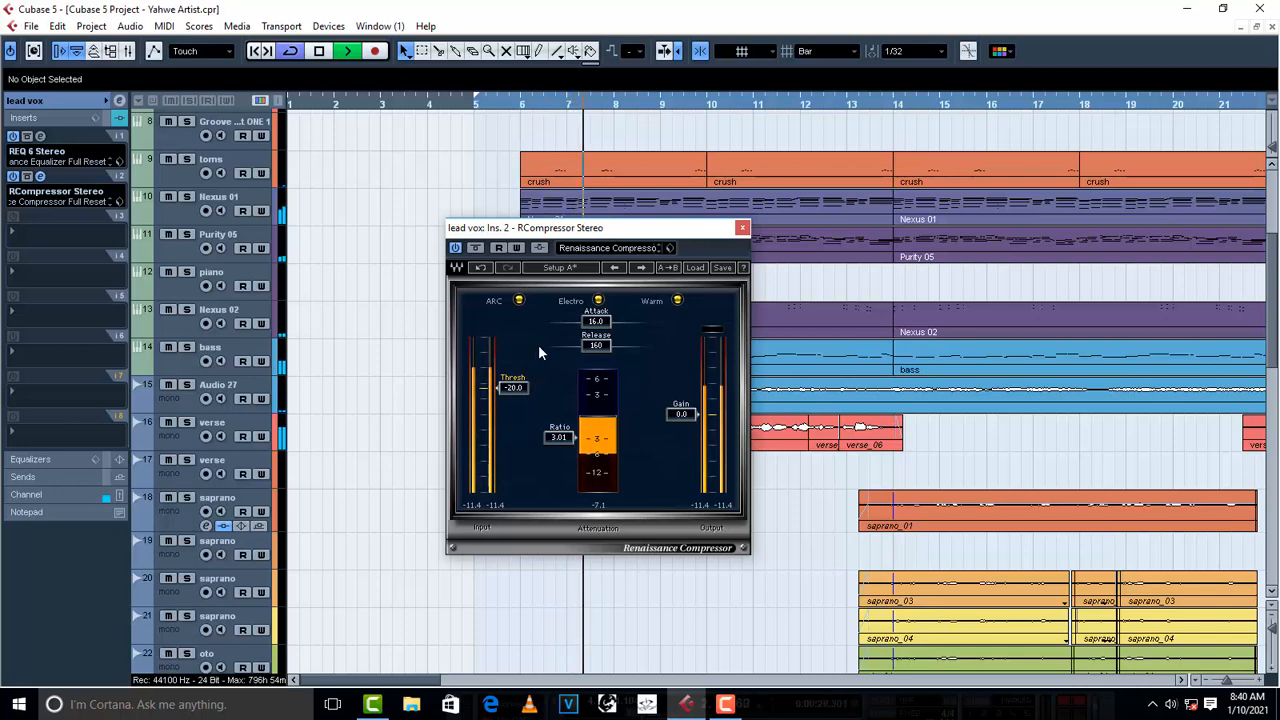
key(space)
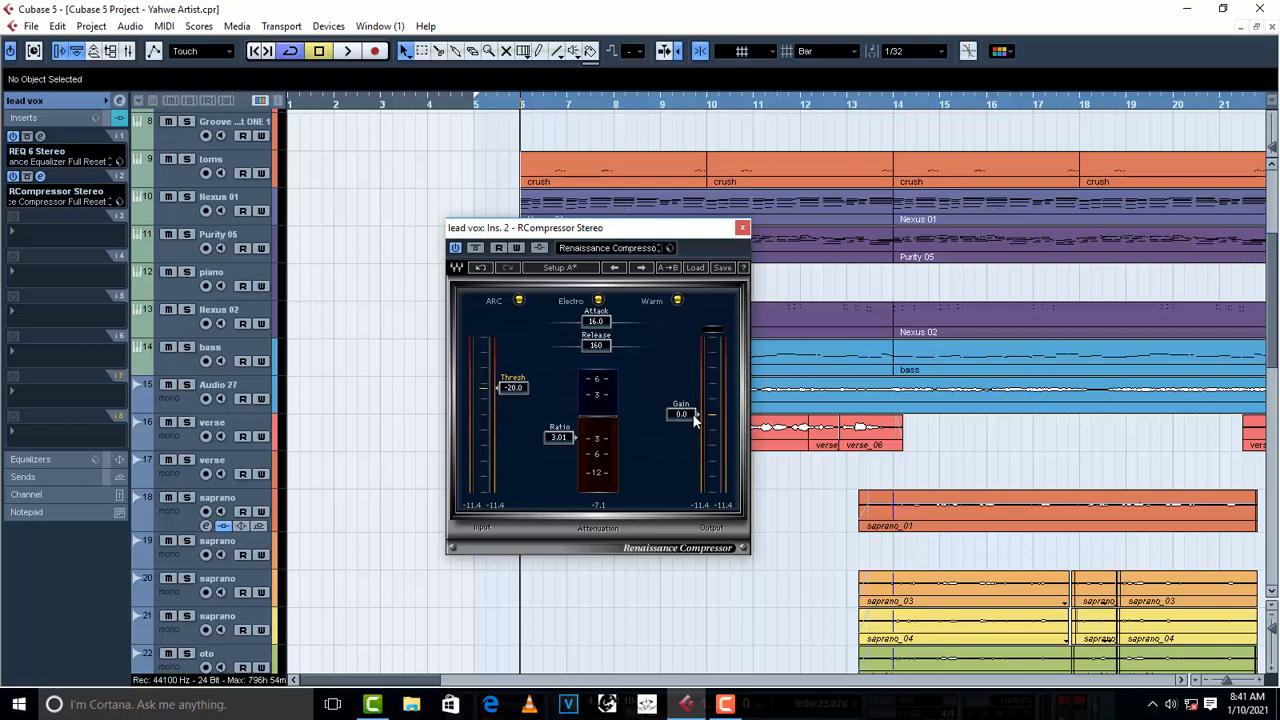
- Raise the lead vox compressor's output gain to 9.1 dB while the first verse plays
scroll(695, 420, up, 5)
key(space)
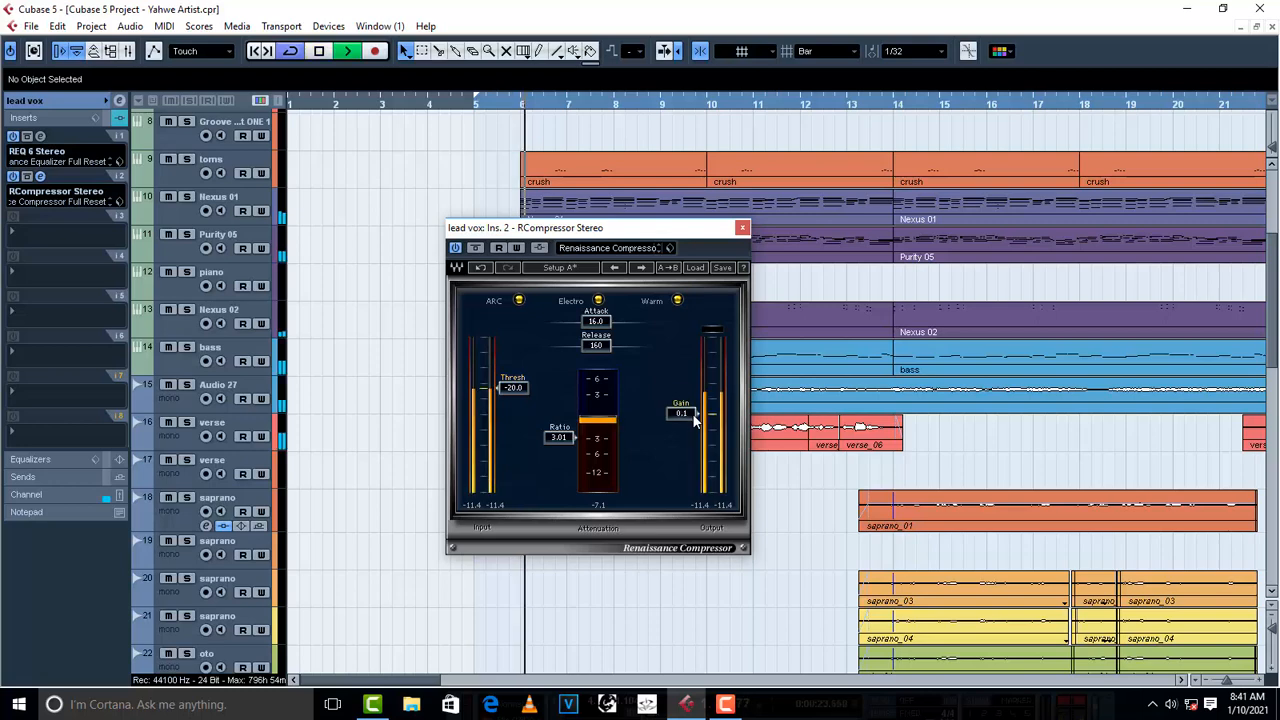
scroll(694, 420, up, 5)
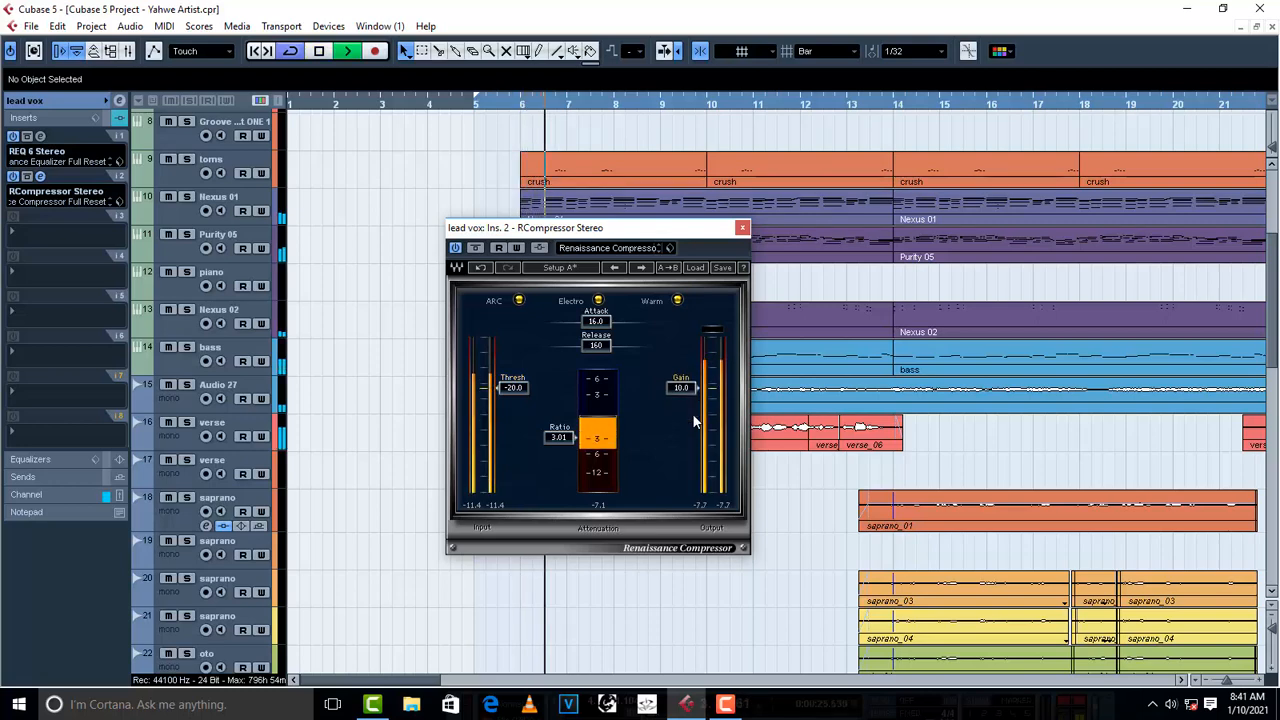
scroll(694, 421, down, 1)
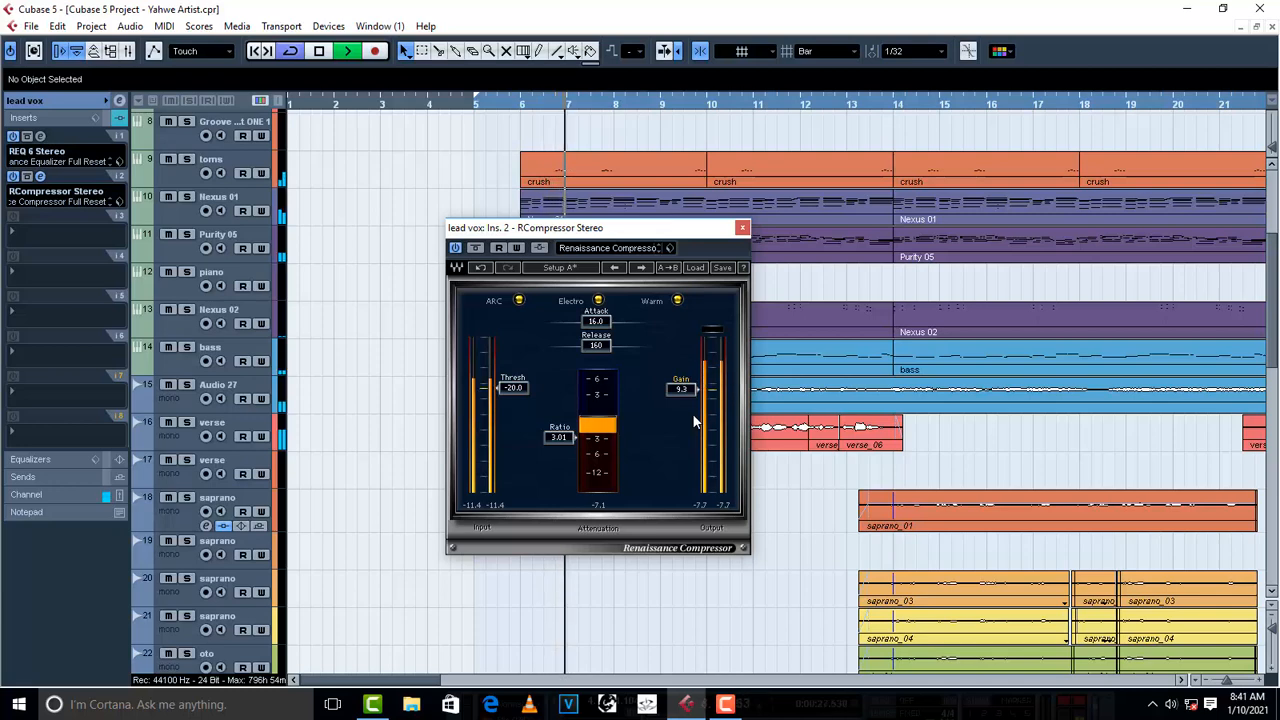
scroll(694, 421, down, 1)
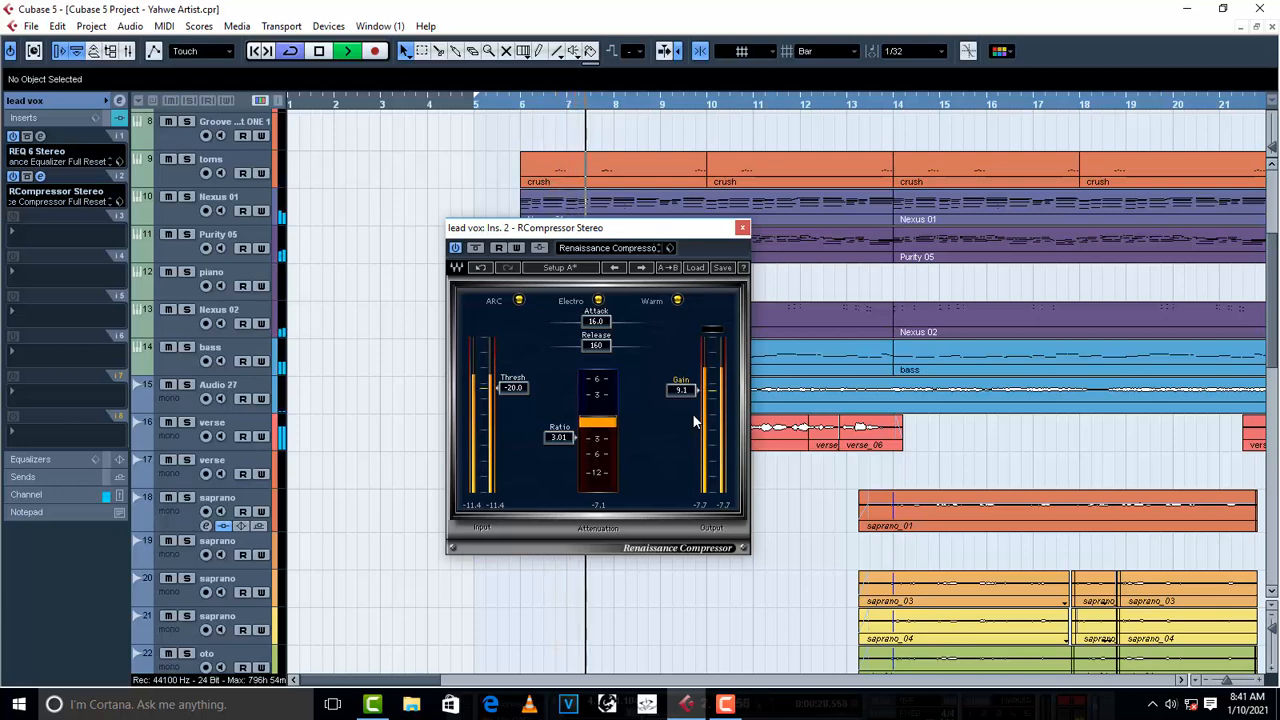
- Set the lead vox compressor's output gain to 9.0 and compare the first verse with the compressor off and on
scroll(692, 420, down, 1)
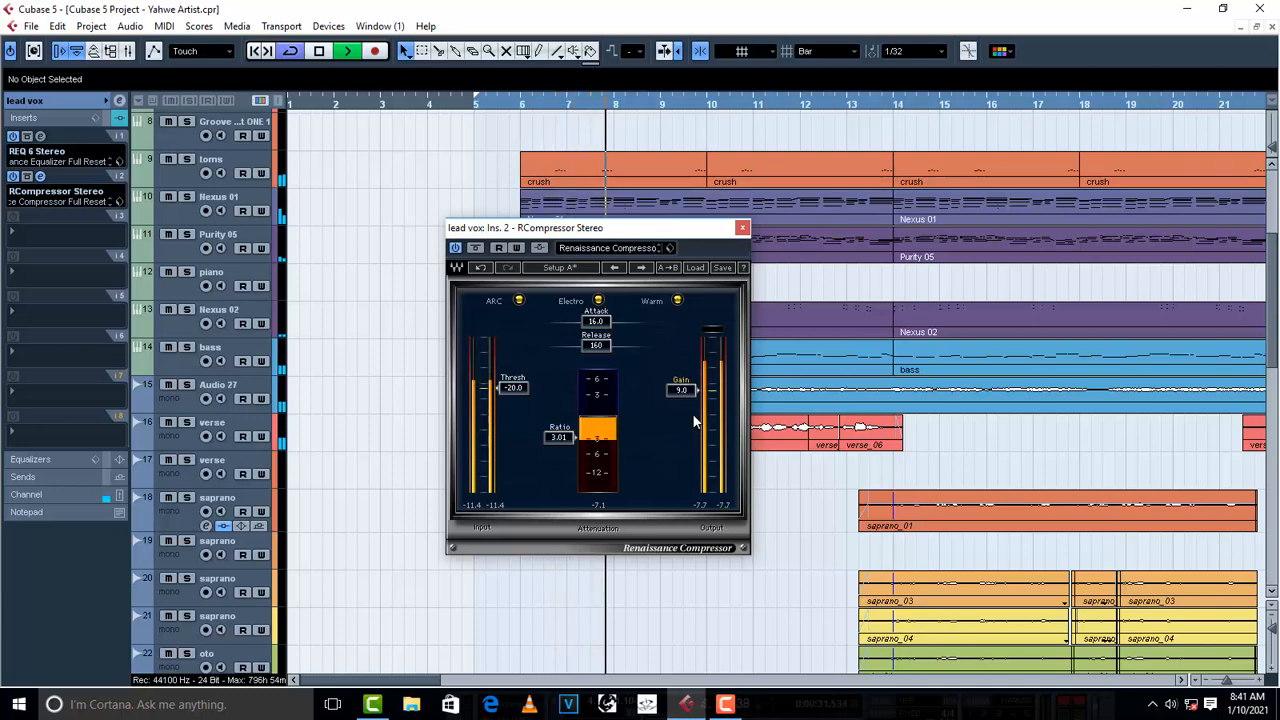
key(space)
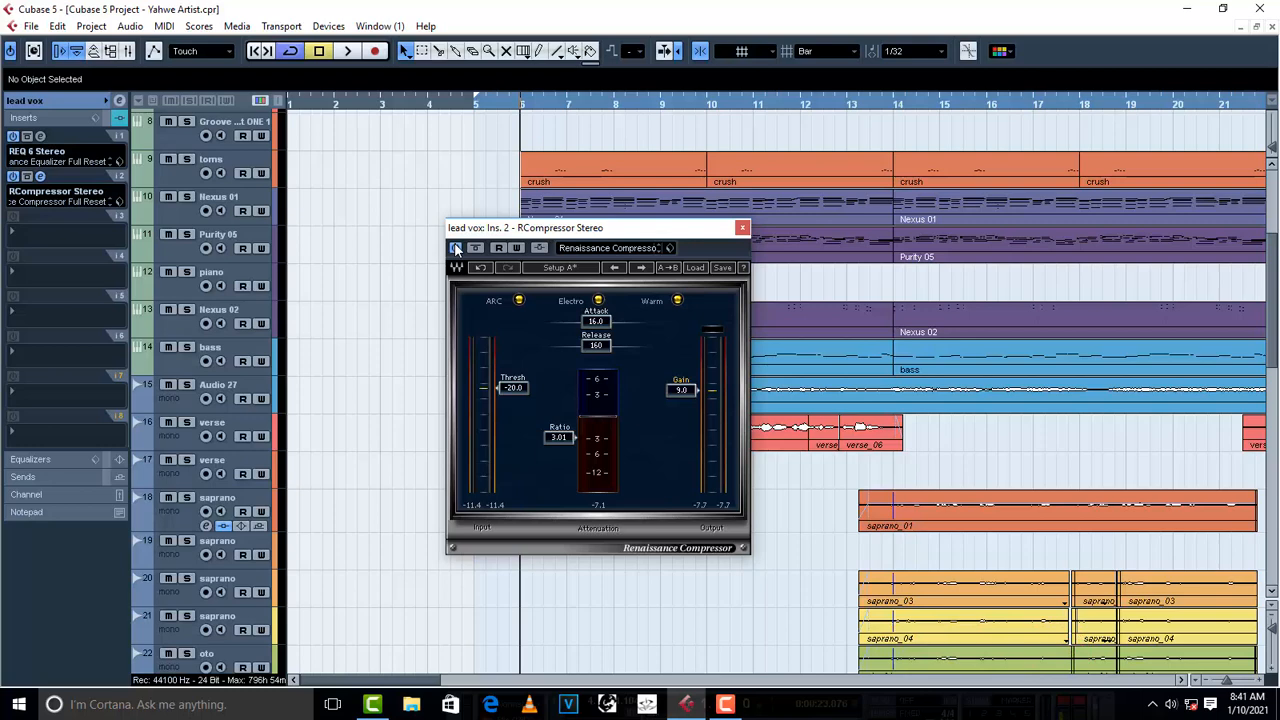
click(456, 248)
key(space)
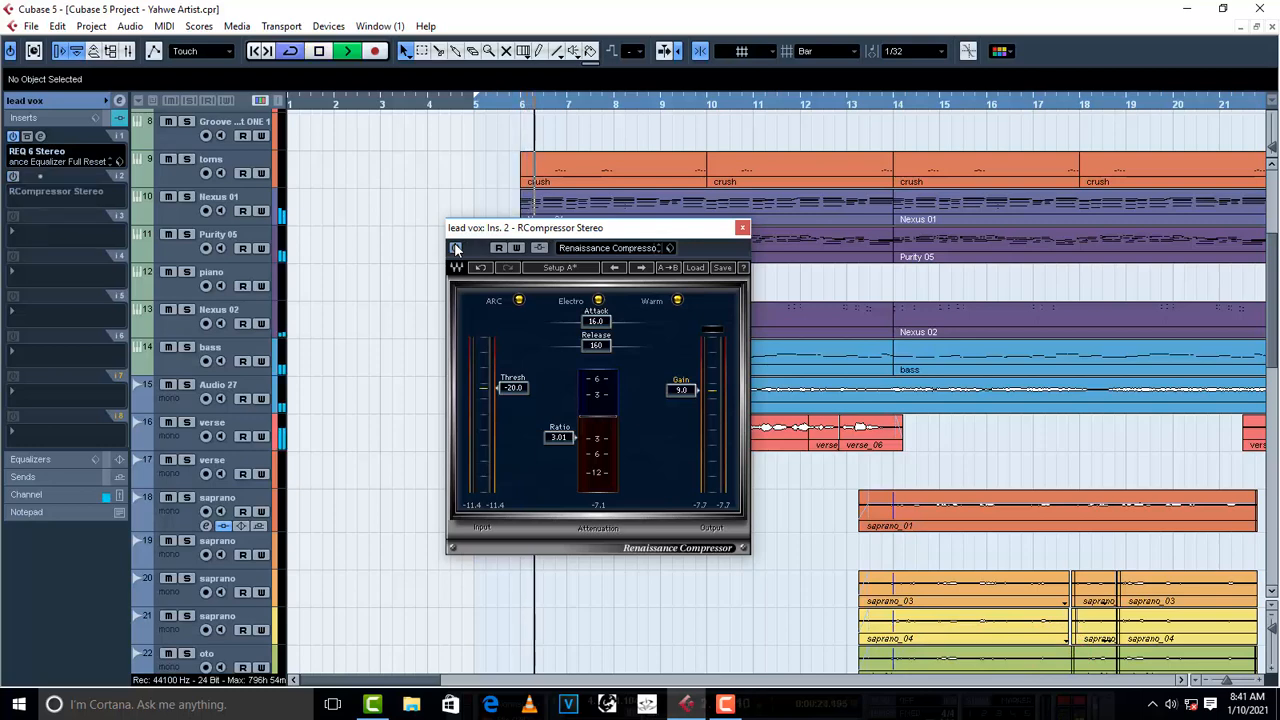
key(space)
click(456, 248)
key(space)
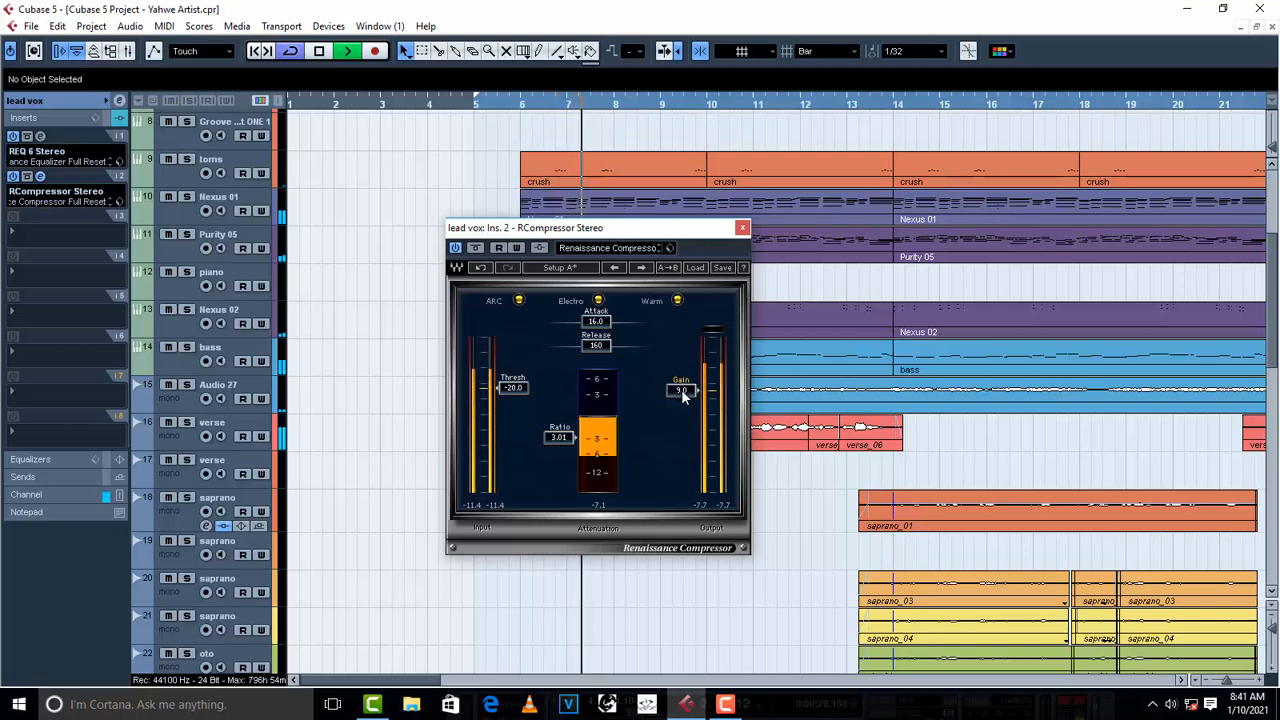
key(space)
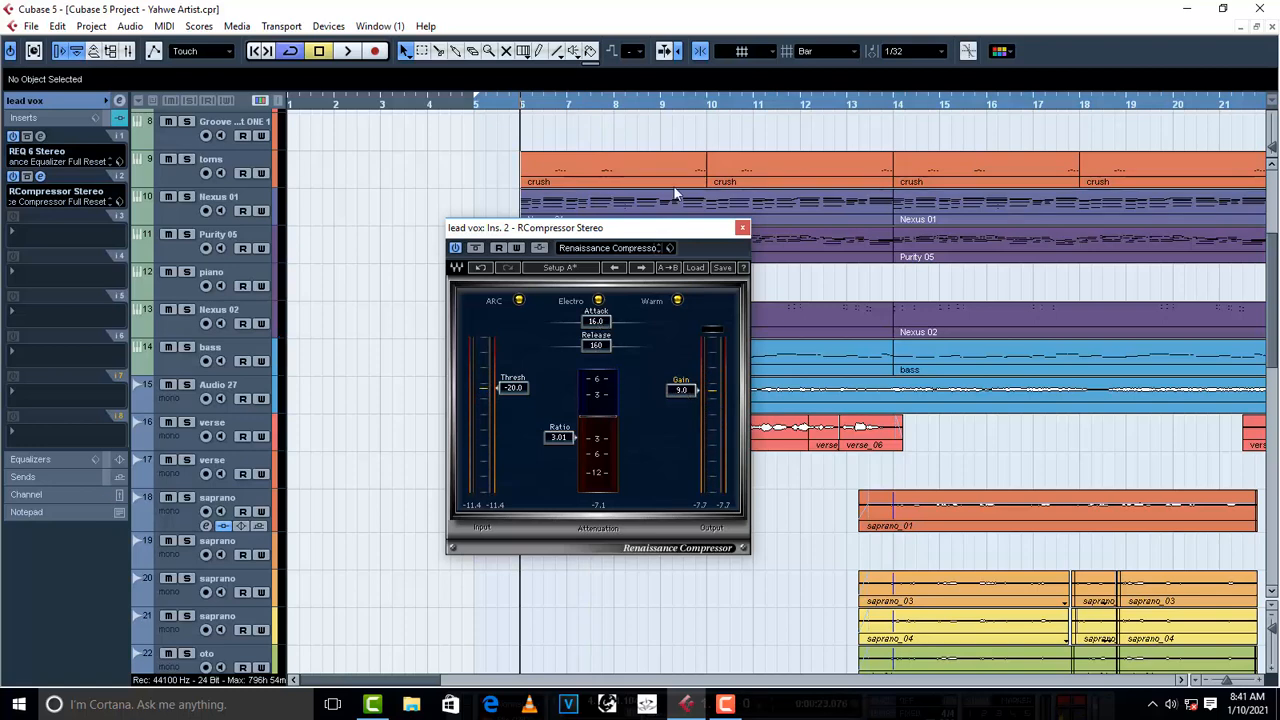
click(742, 228)
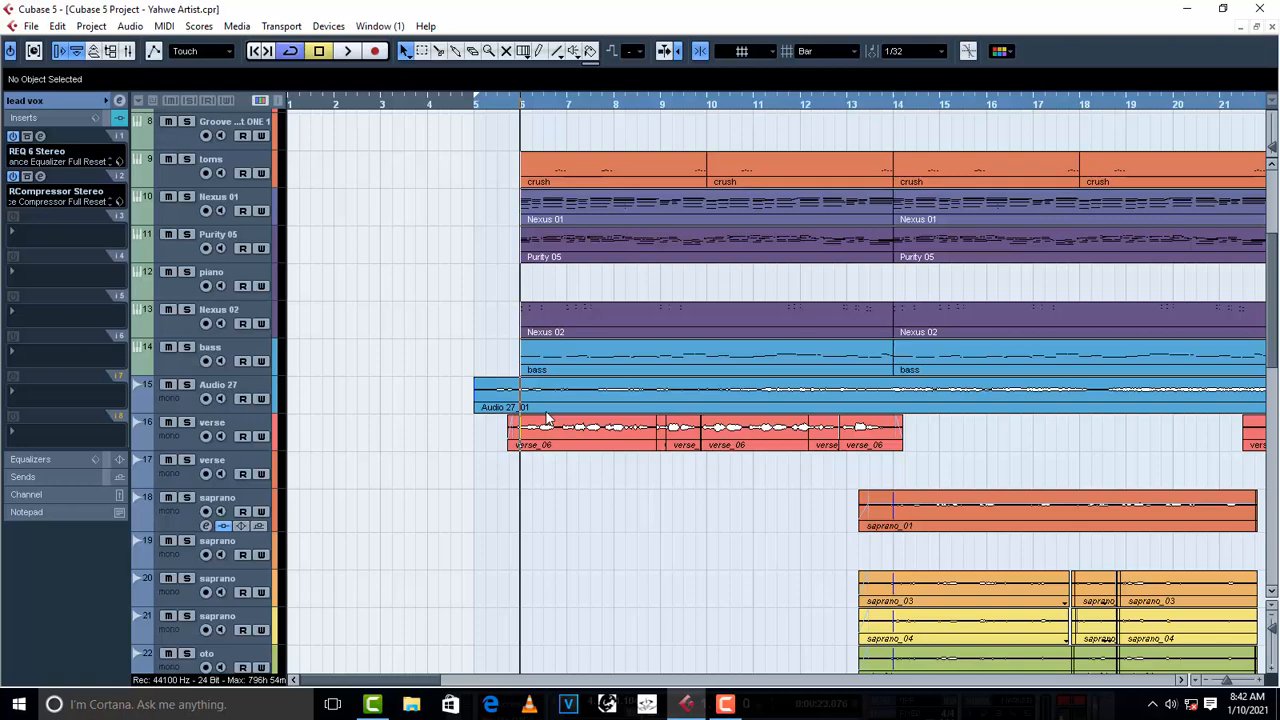
- Add the RDeEsser Stereo dynamics plug-in to the third insert slot of the lead vox group while the verse plays
key(space)
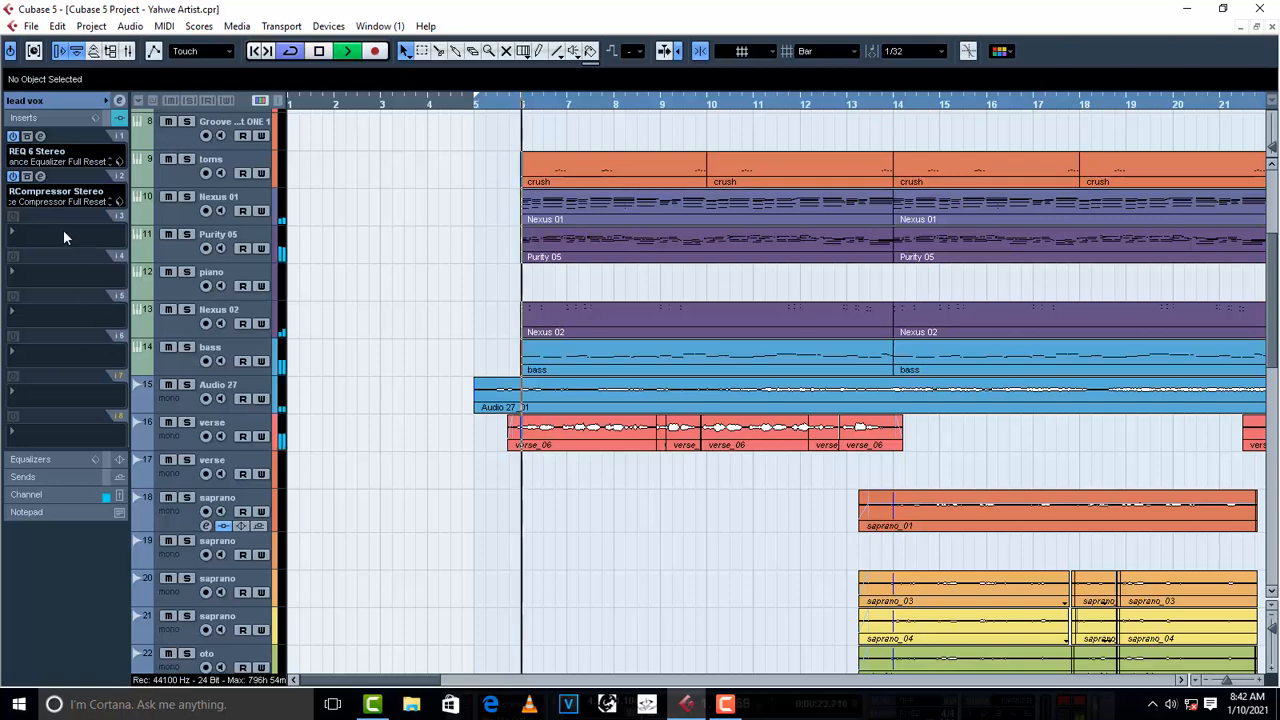
click(30, 240)
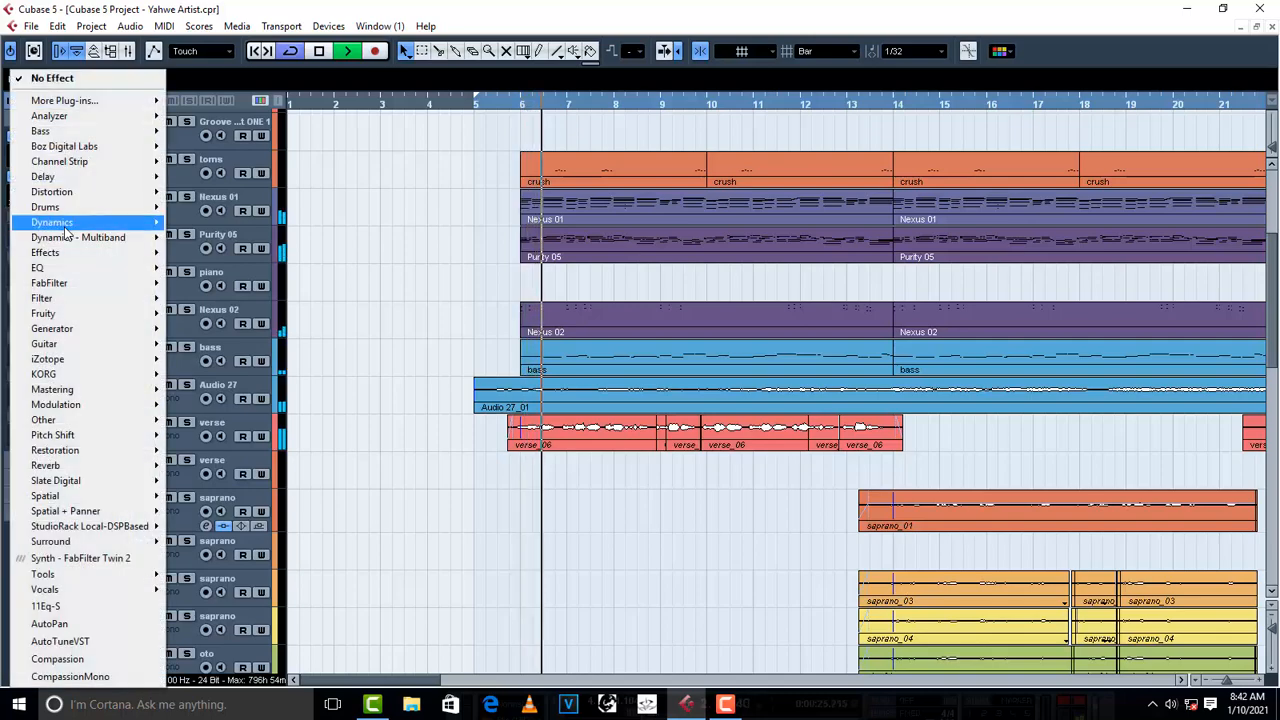
mouse_move(80, 222)
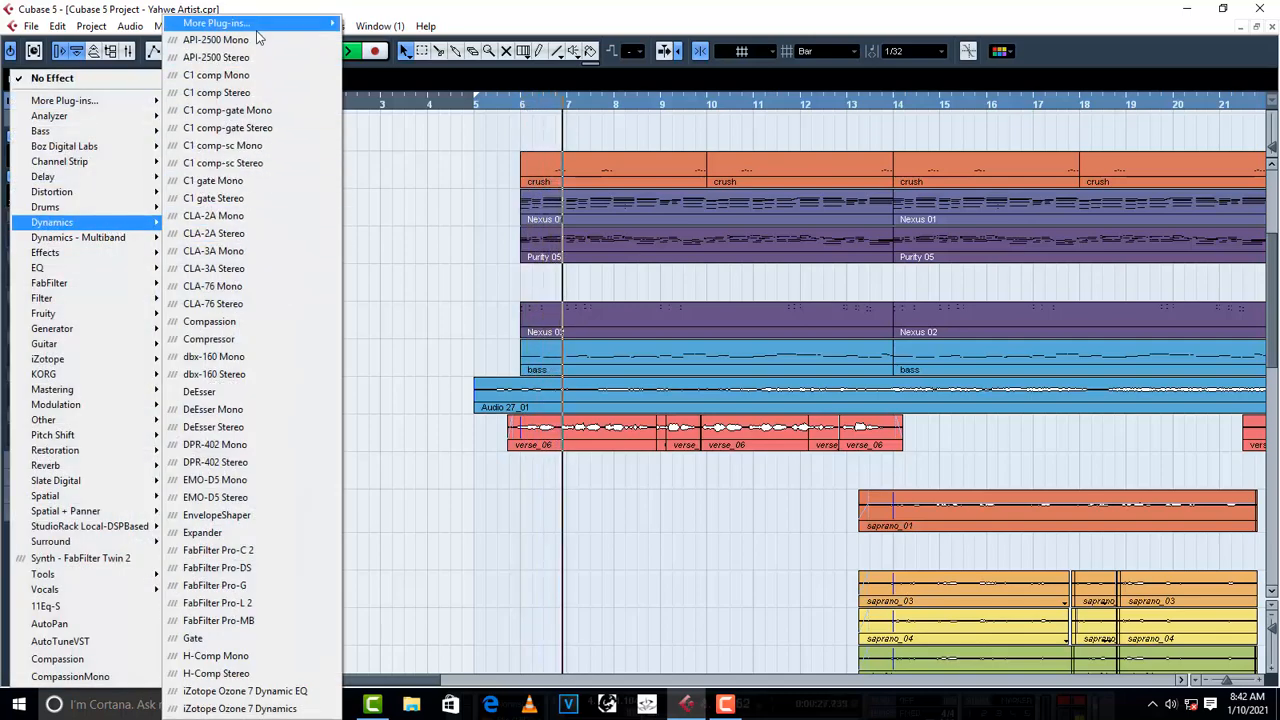
mouse_move(250, 22)
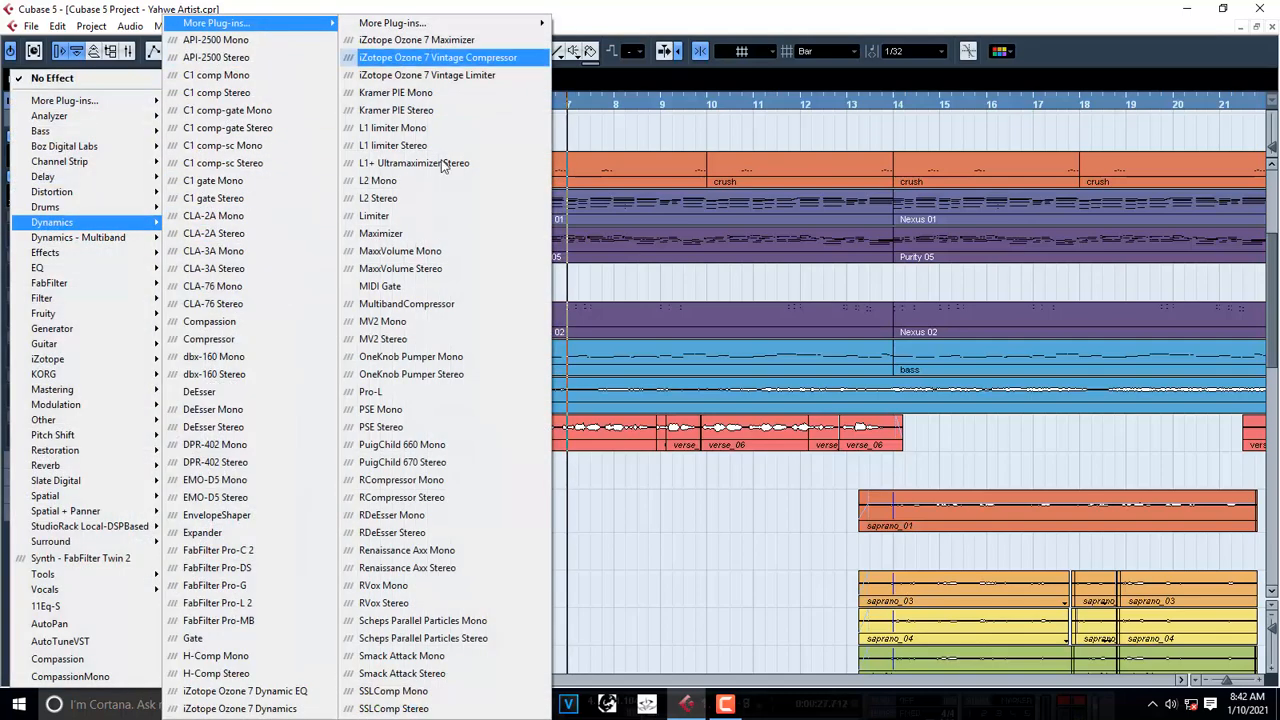
click(410, 532)
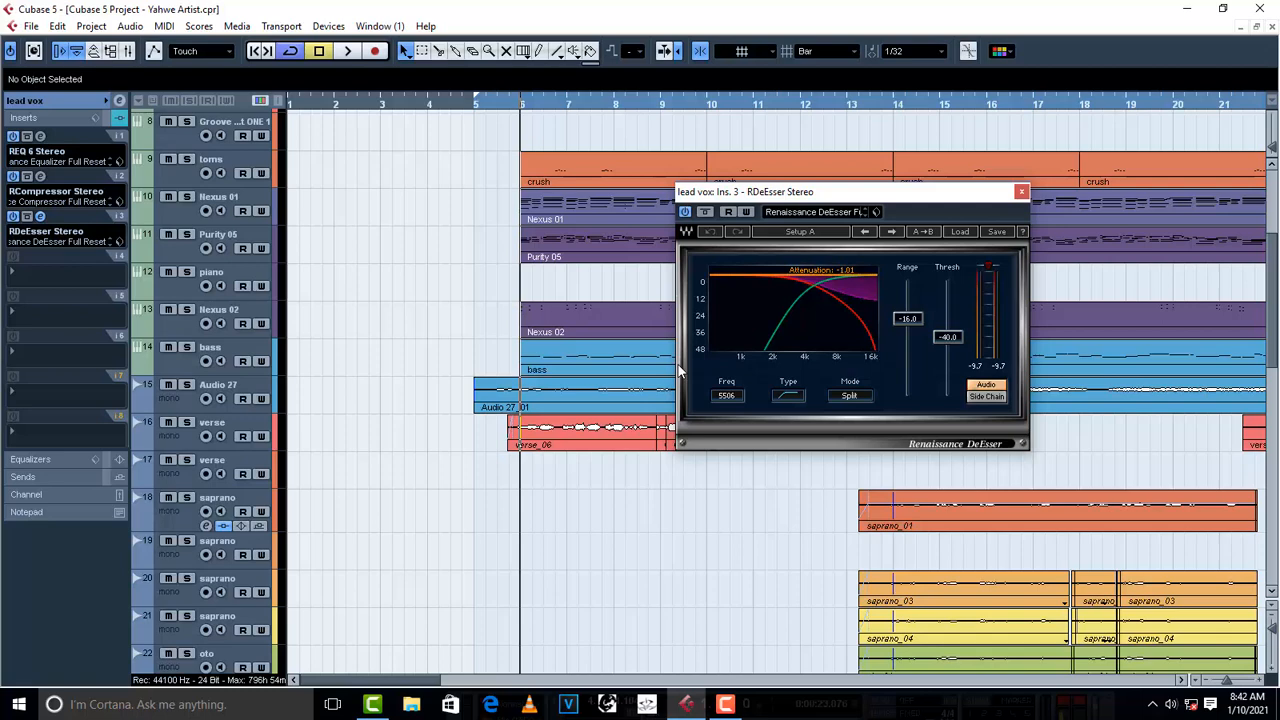
- Load the Female DeEss Narrow factory preset in the lead vox de-esser and shift its window aside
click(956, 232)
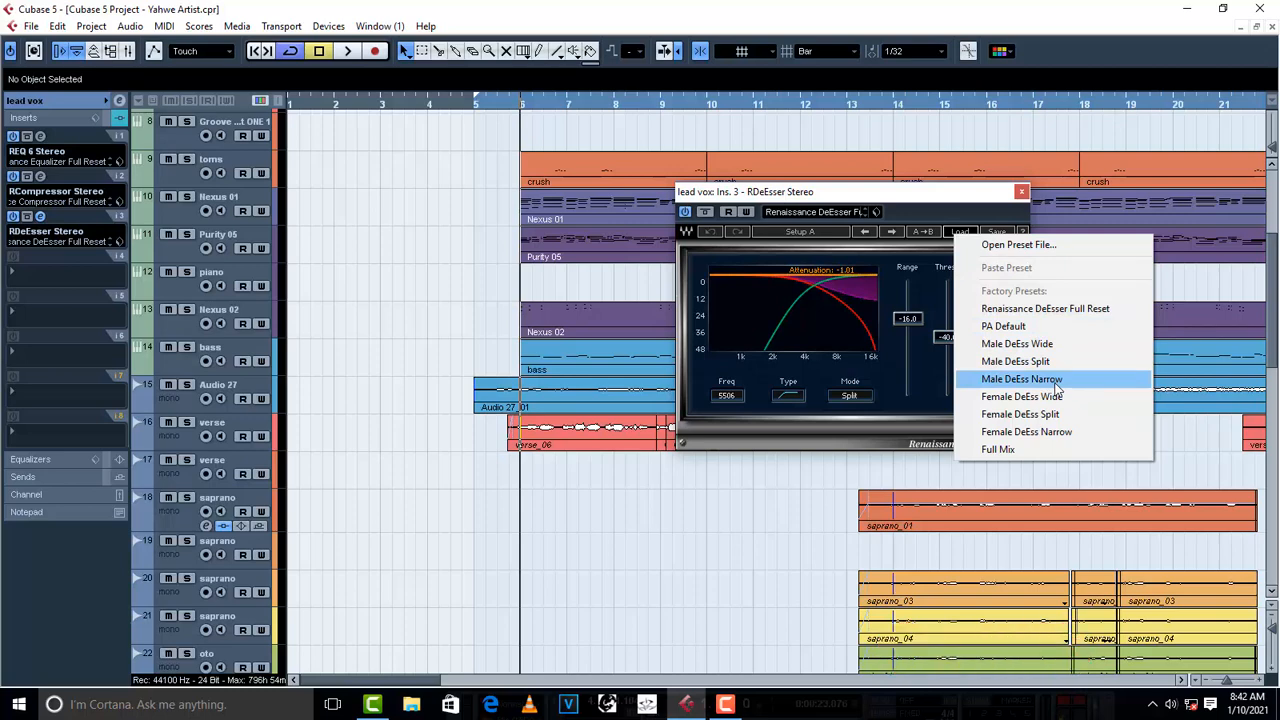
click(1040, 432)
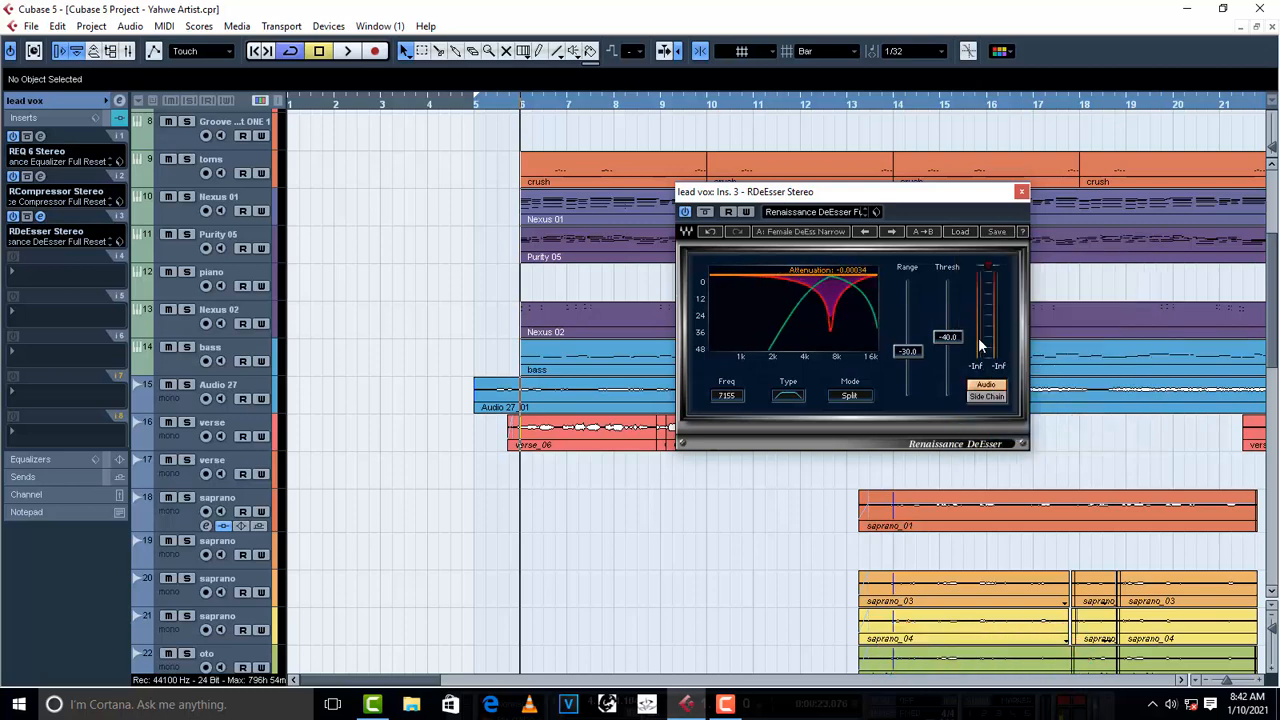
click(961, 232)
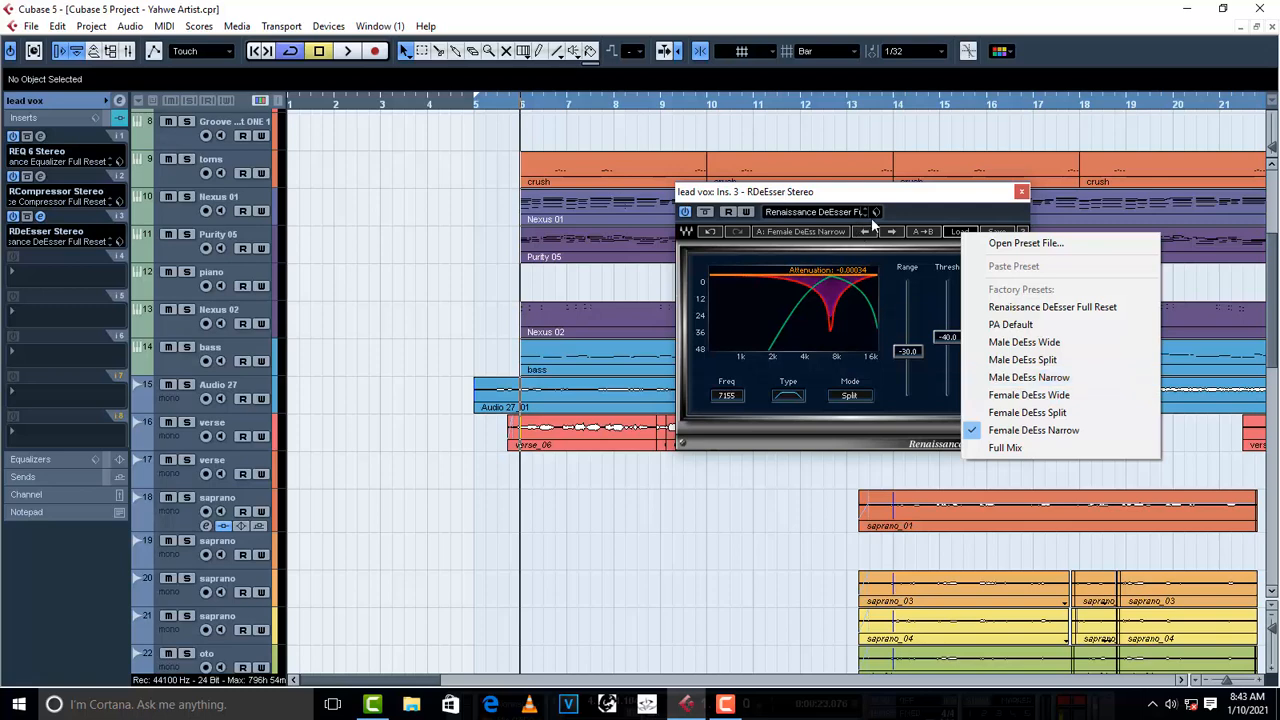
click(918, 203)
drag(937, 200, 817, 175)
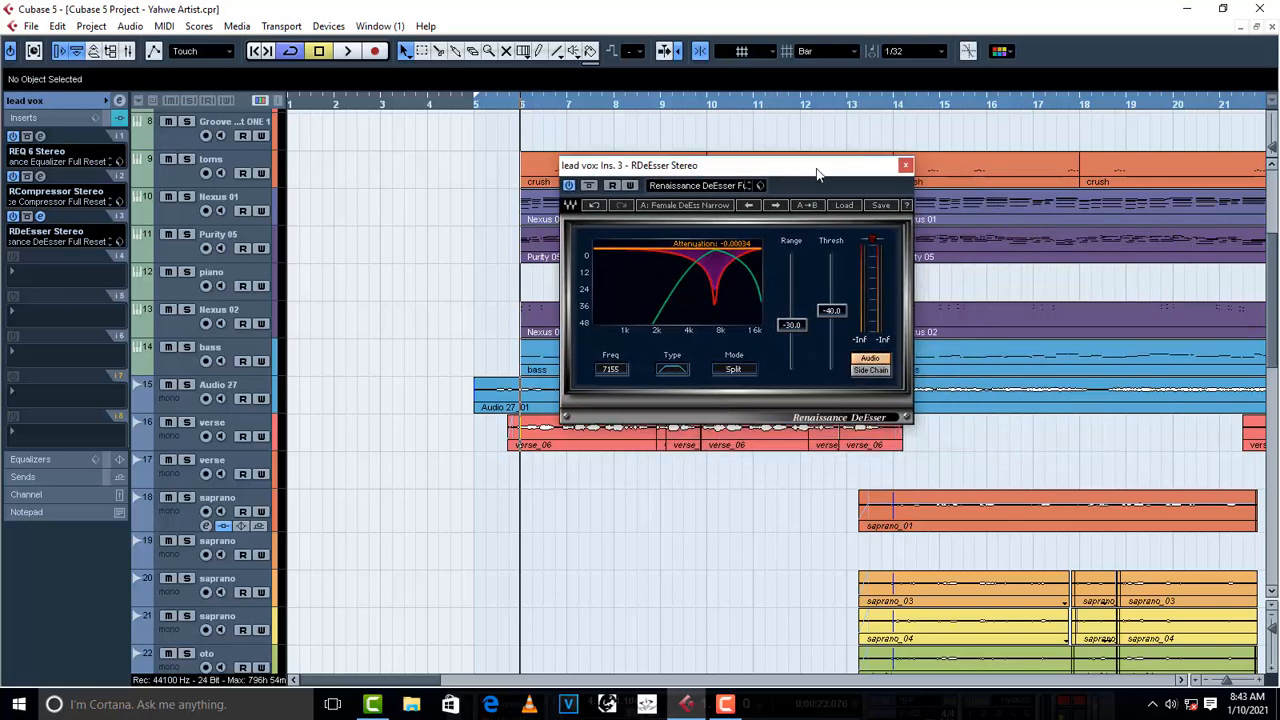
- Compare the first verse with the lead vox de-esser off and on, and close the plug-in window
click(568, 186)
key(space)
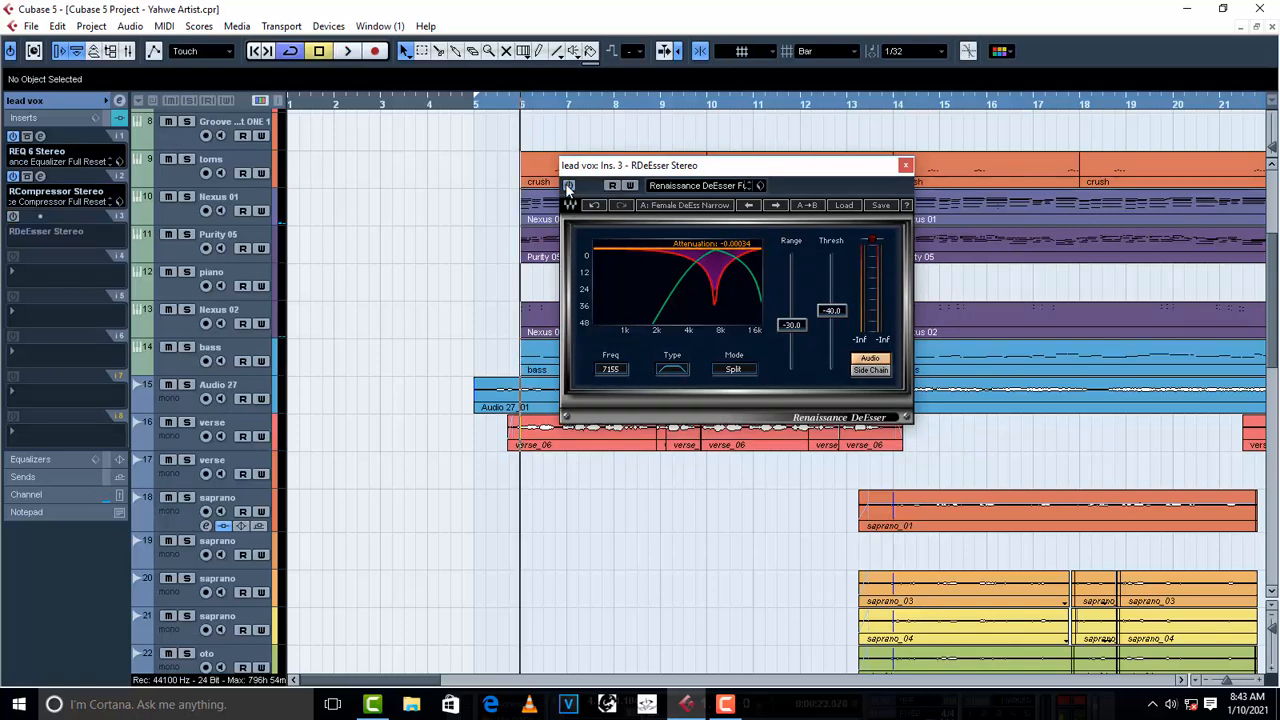
key(space)
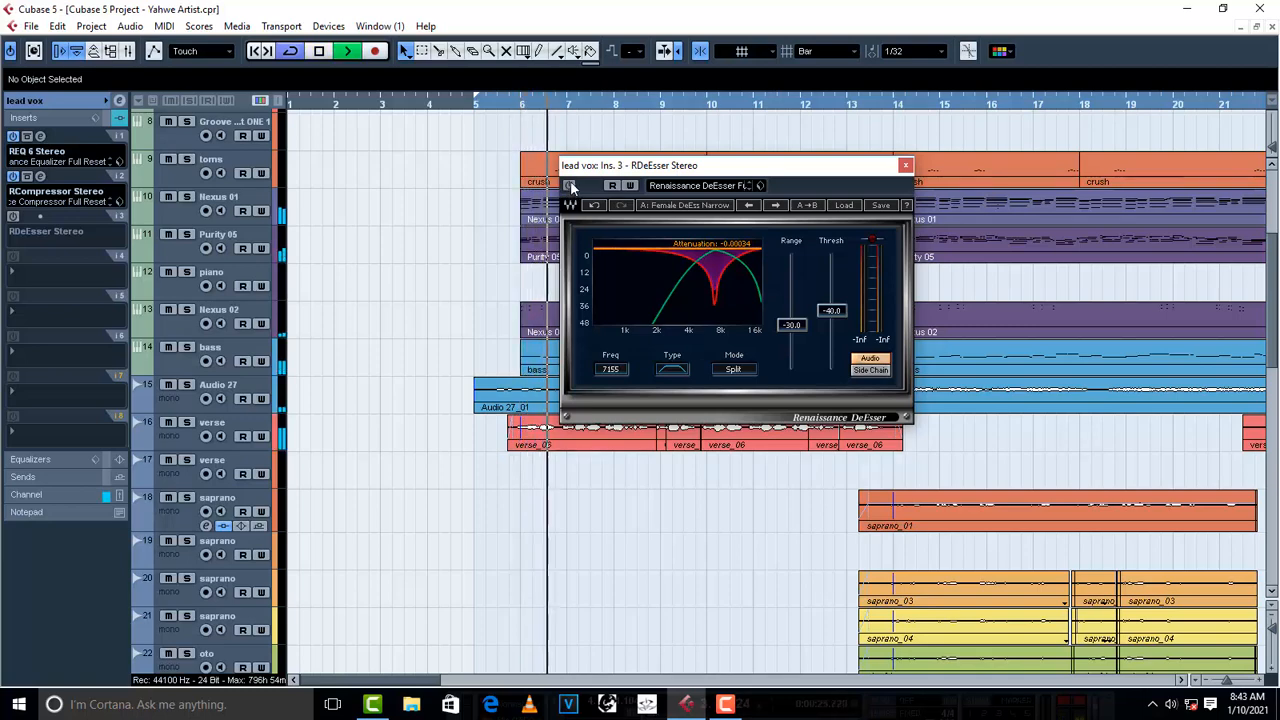
click(569, 186)
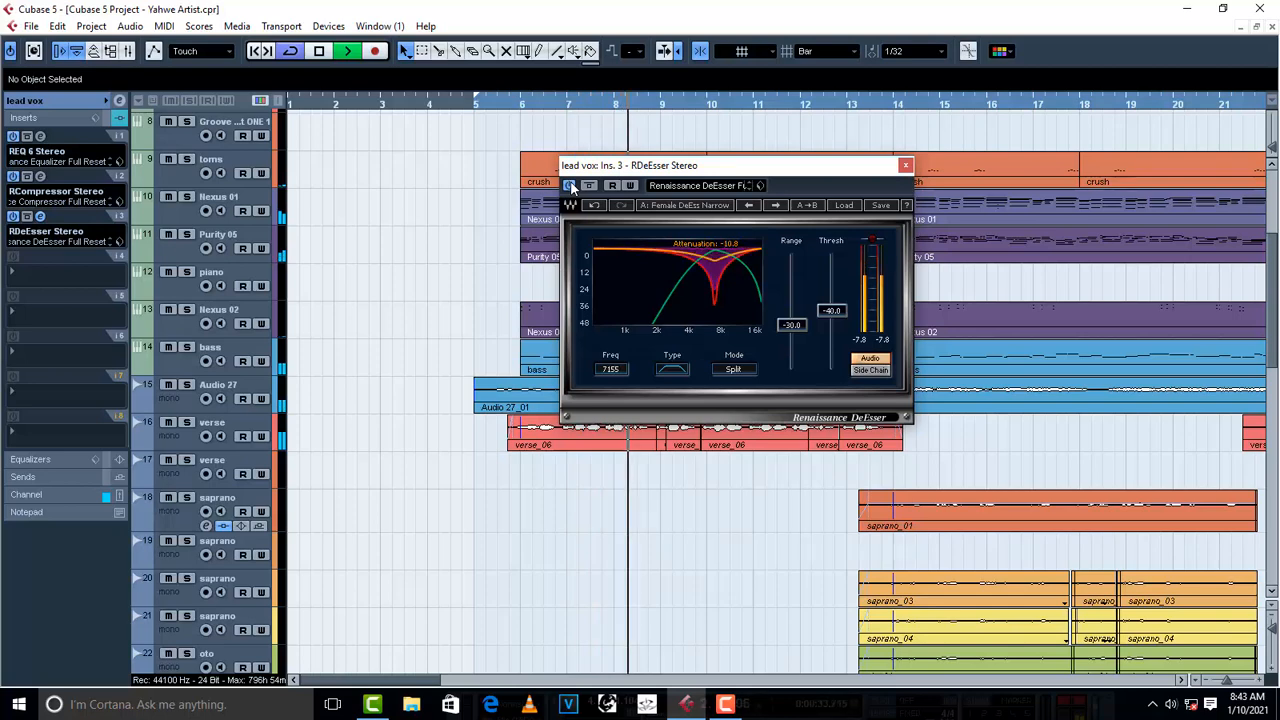
key(space)
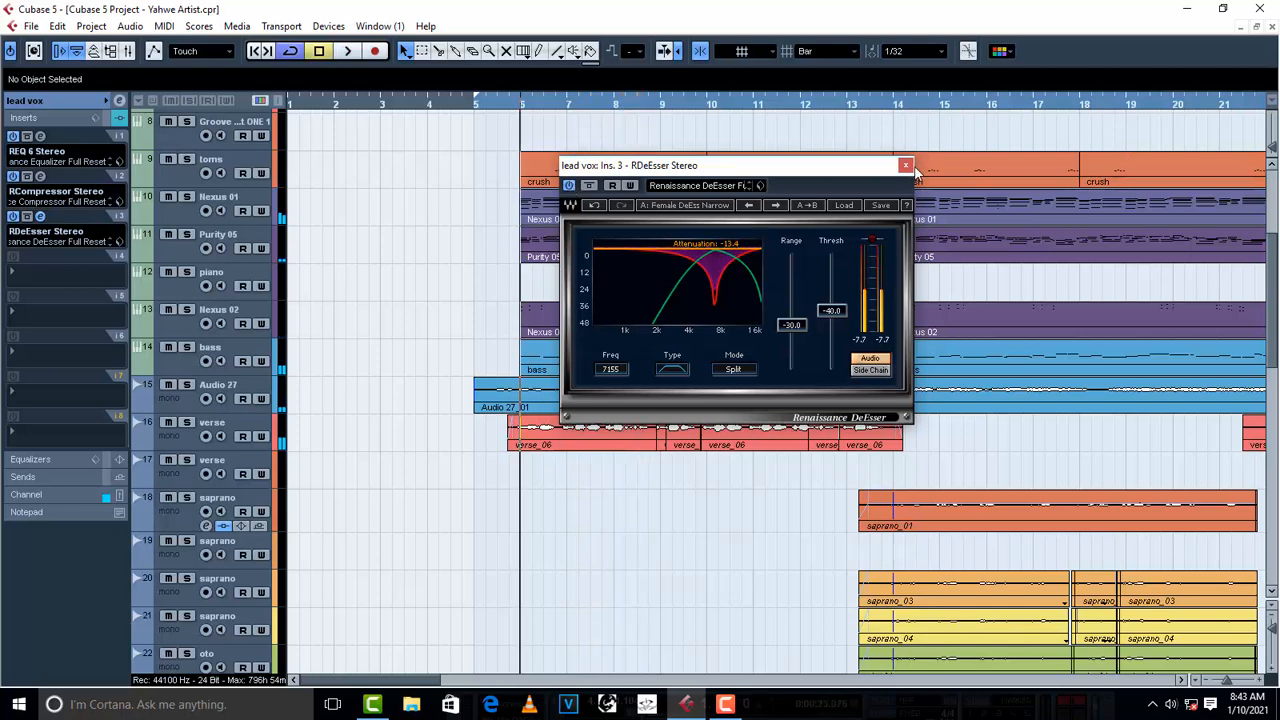
click(906, 165)
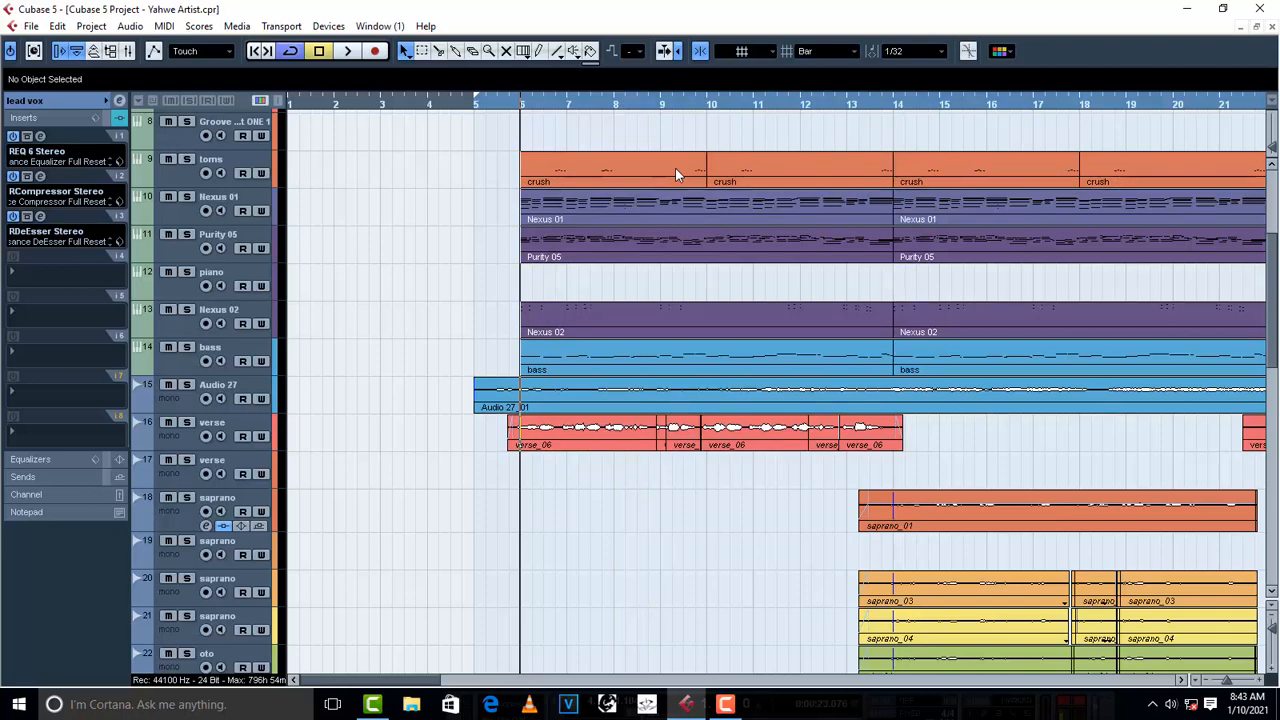
- Reopen the lead vox de-esser and play the verse once with it on and once with it off
click(41, 217)
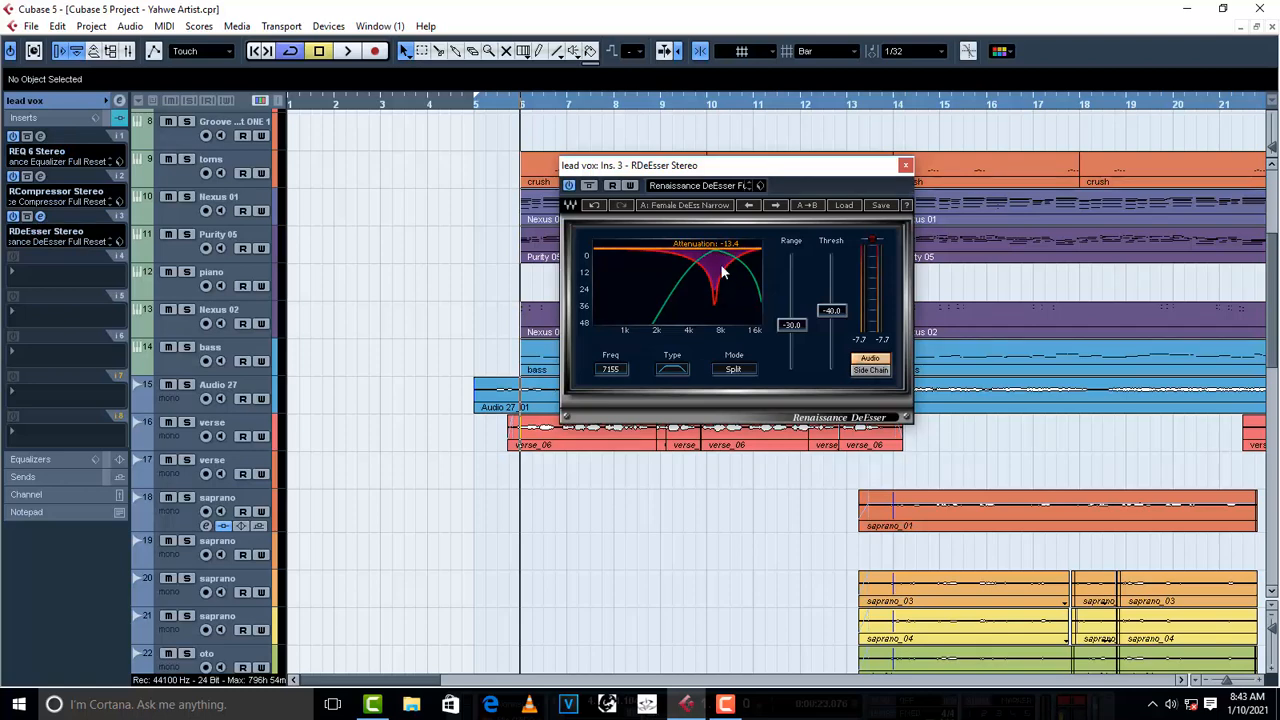
key(space)
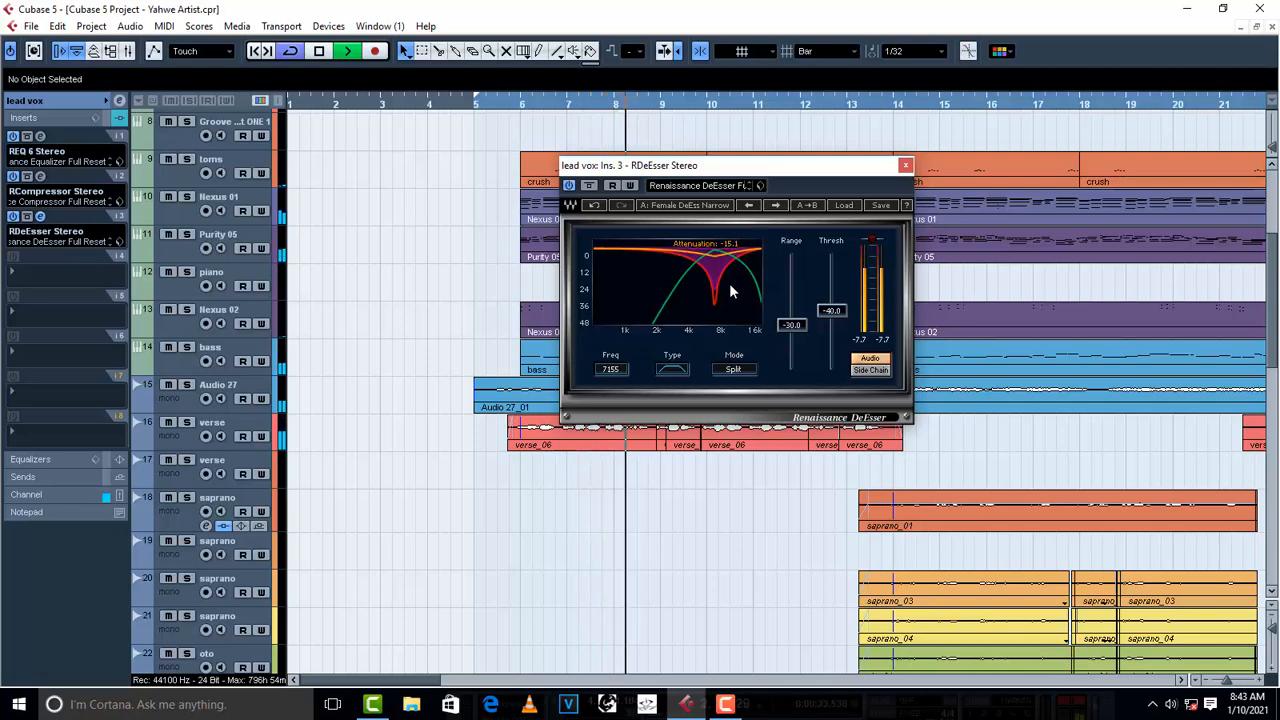
key(space)
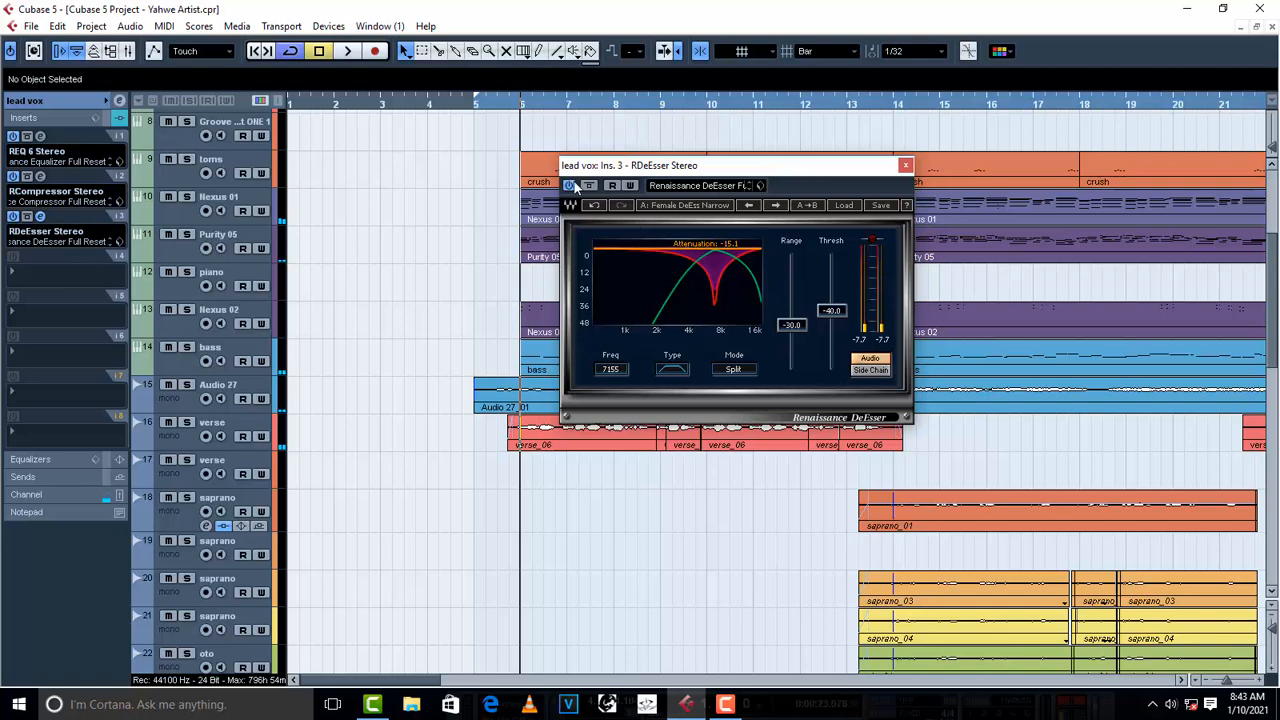
click(569, 185)
key(space)
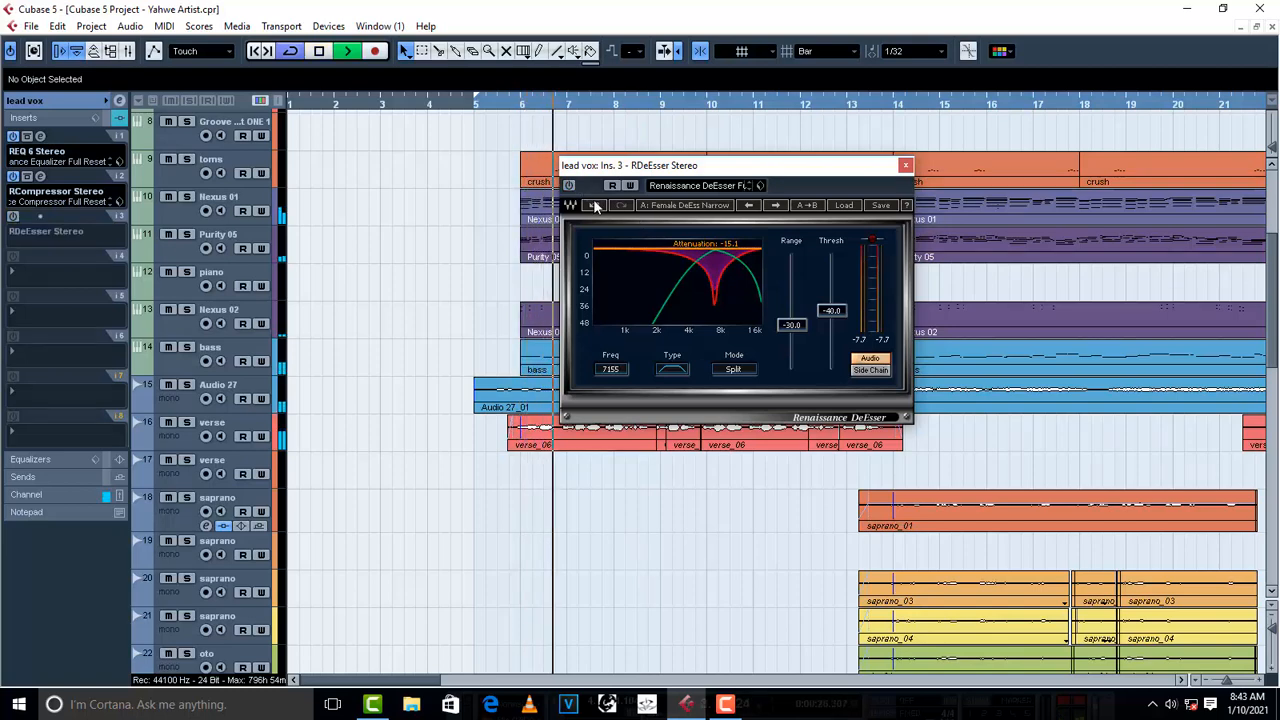
key(space)
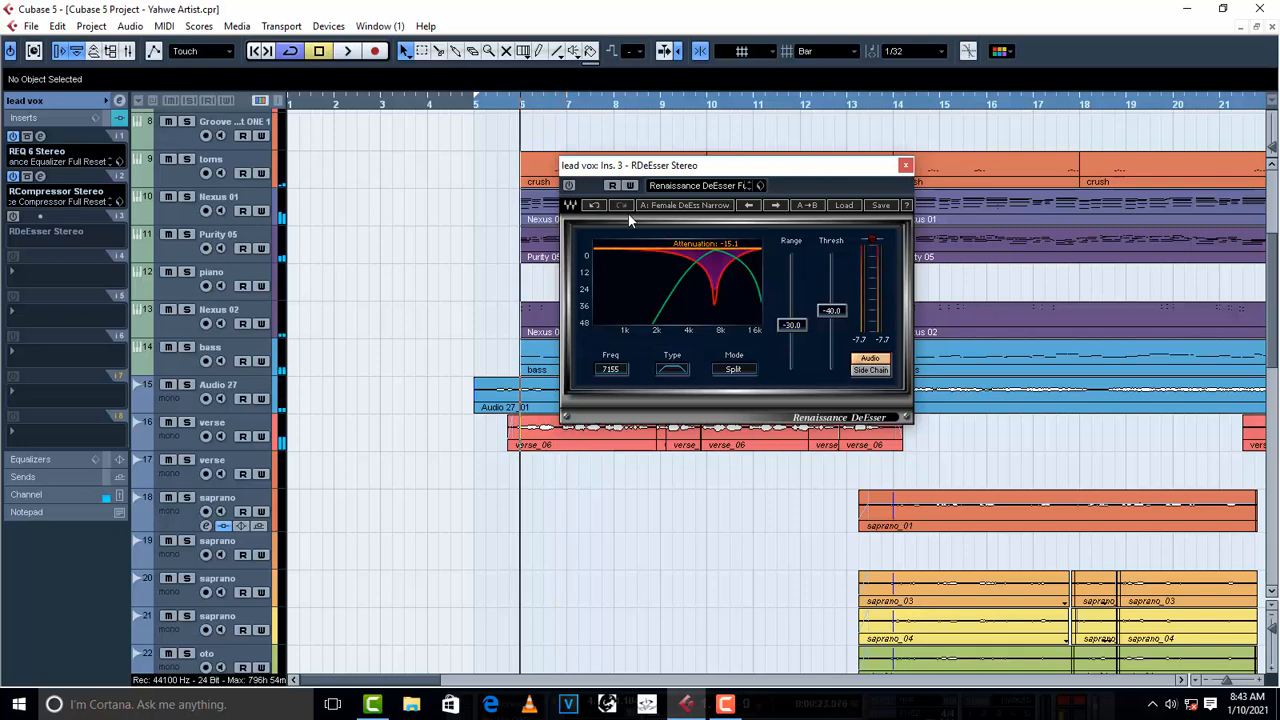
- Place the playback position about midway between bars 6 and 7 and compare that phrase with the de-esser off and on
click(545, 106)
click(540, 106)
click(546, 108)
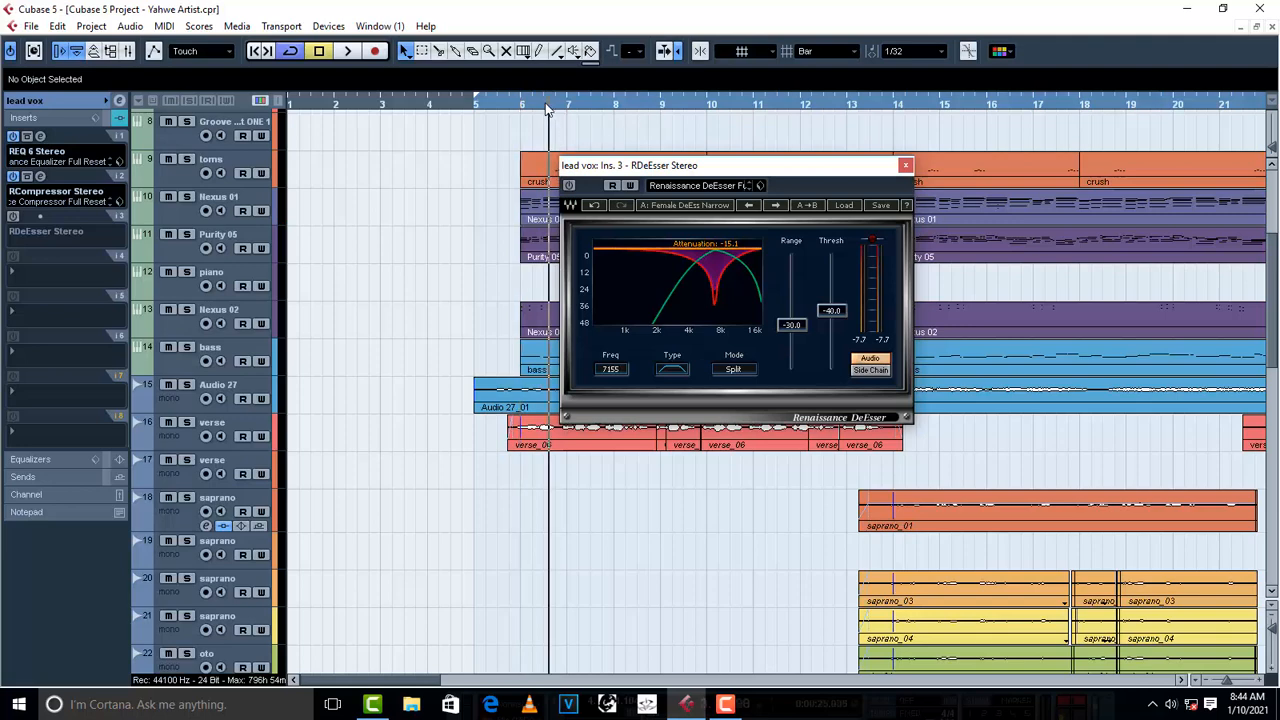
key(space)
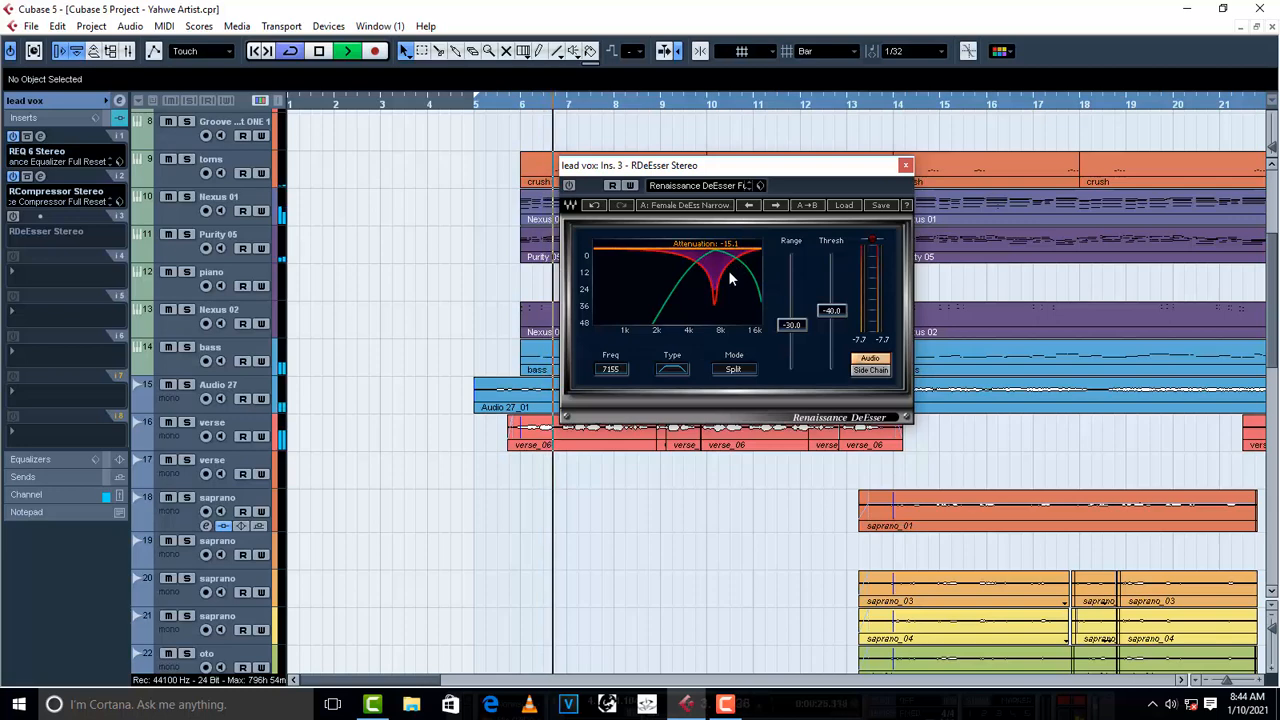
key(space)
click(570, 185)
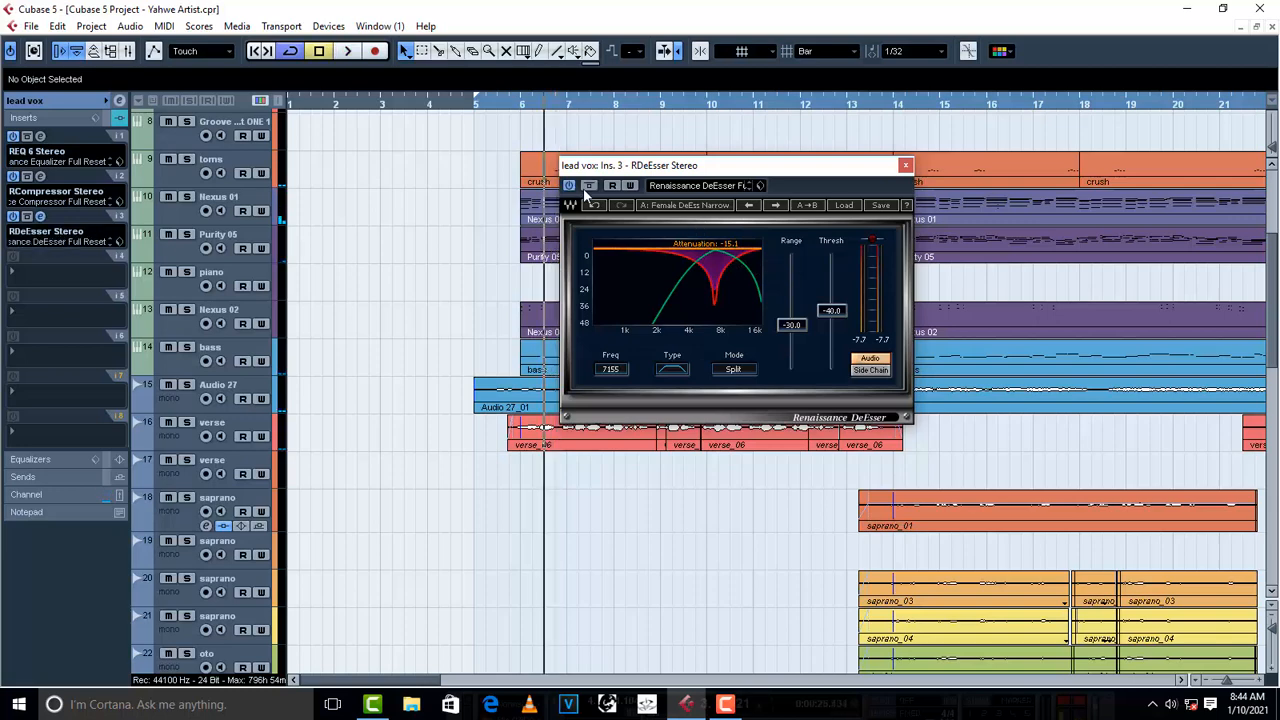
key(space)
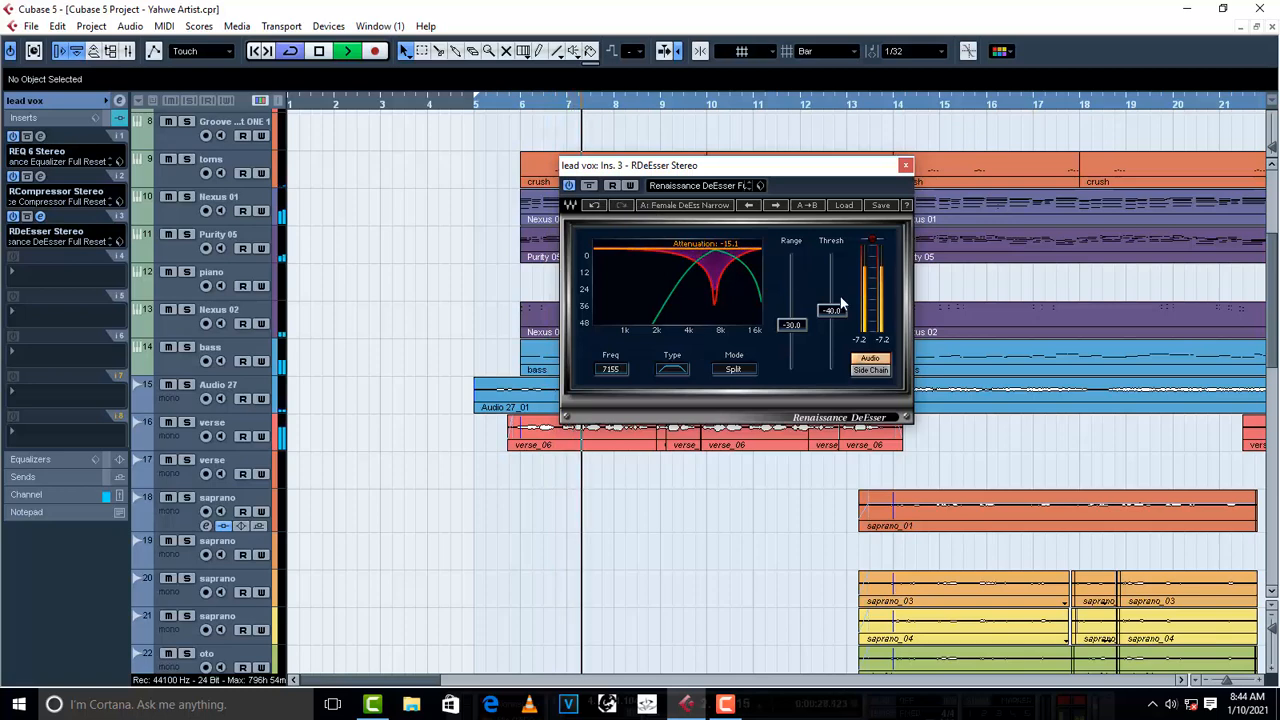
key(space)
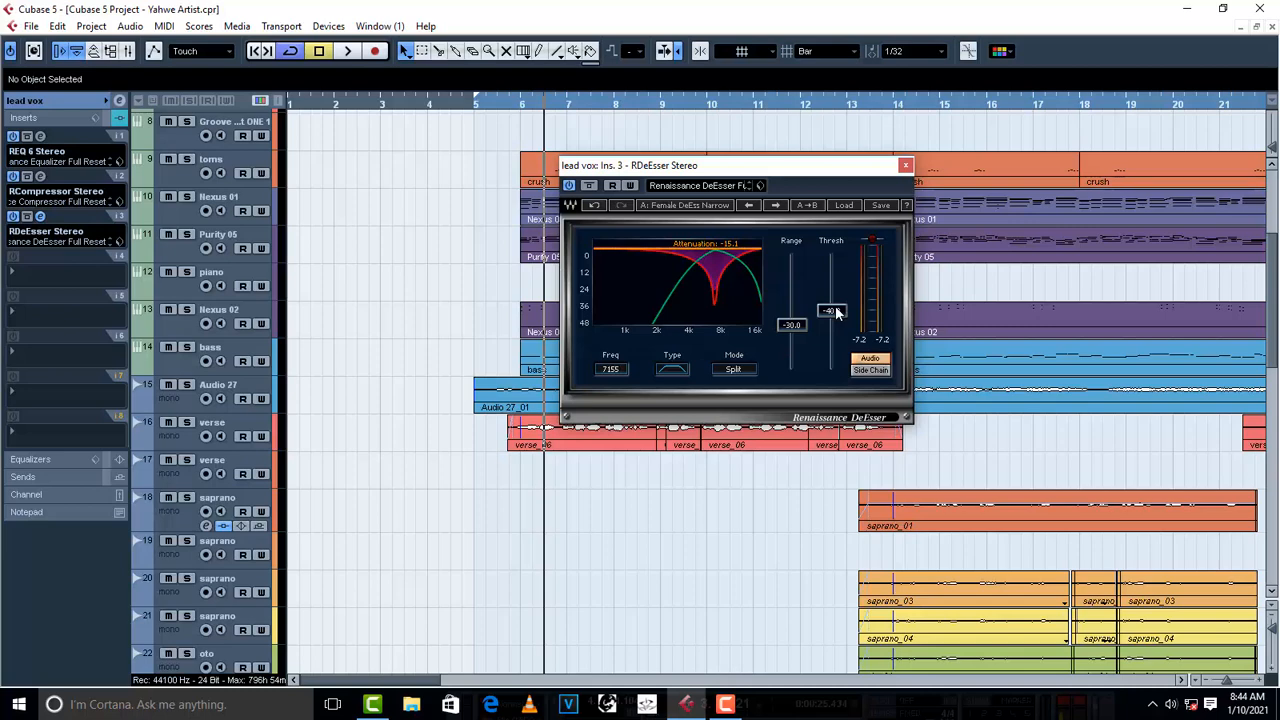
- Try the lead vox de-esser's threshold at -45.9 during playback, settle it at about -40.5, and stop playback
scroll(836, 313, up, 2)
mouse_move(836, 313)
mouse_down()
mouse_move(836, 283)
mouse_move(836, 319)
mouse_up()
key(space)
key(space)
key(space)
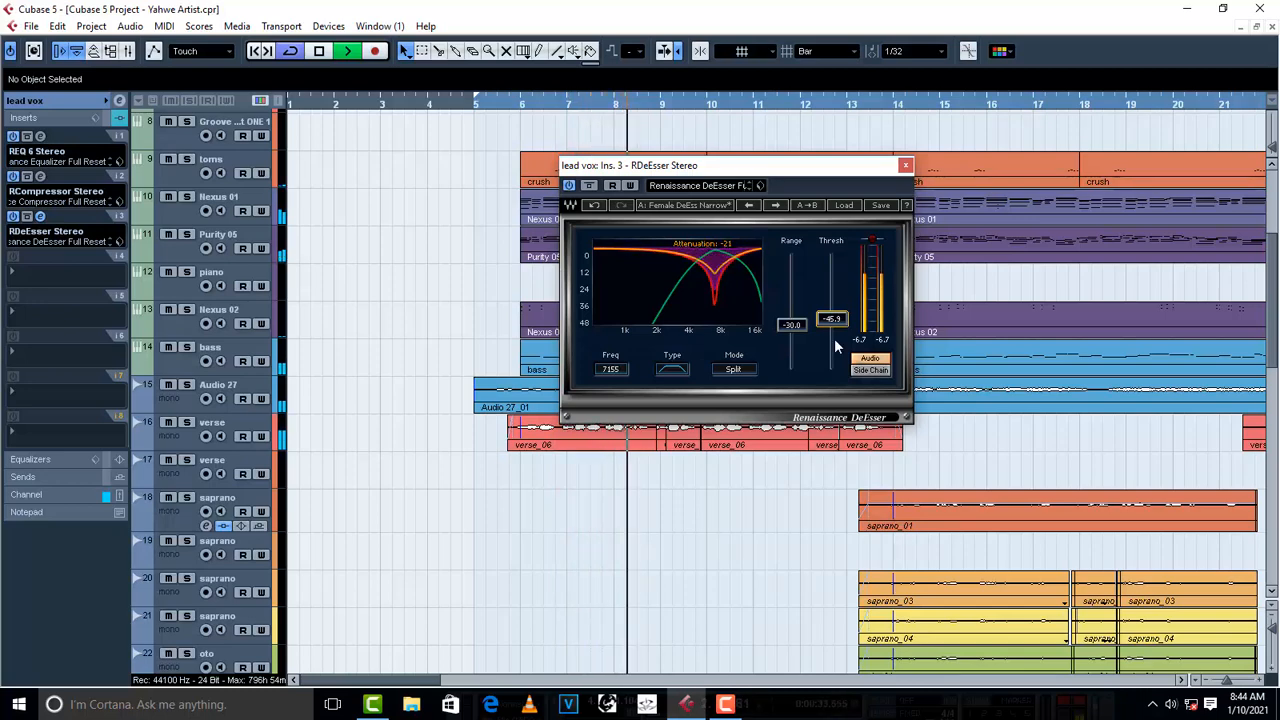
drag(832, 320, 832, 311)
key(space)
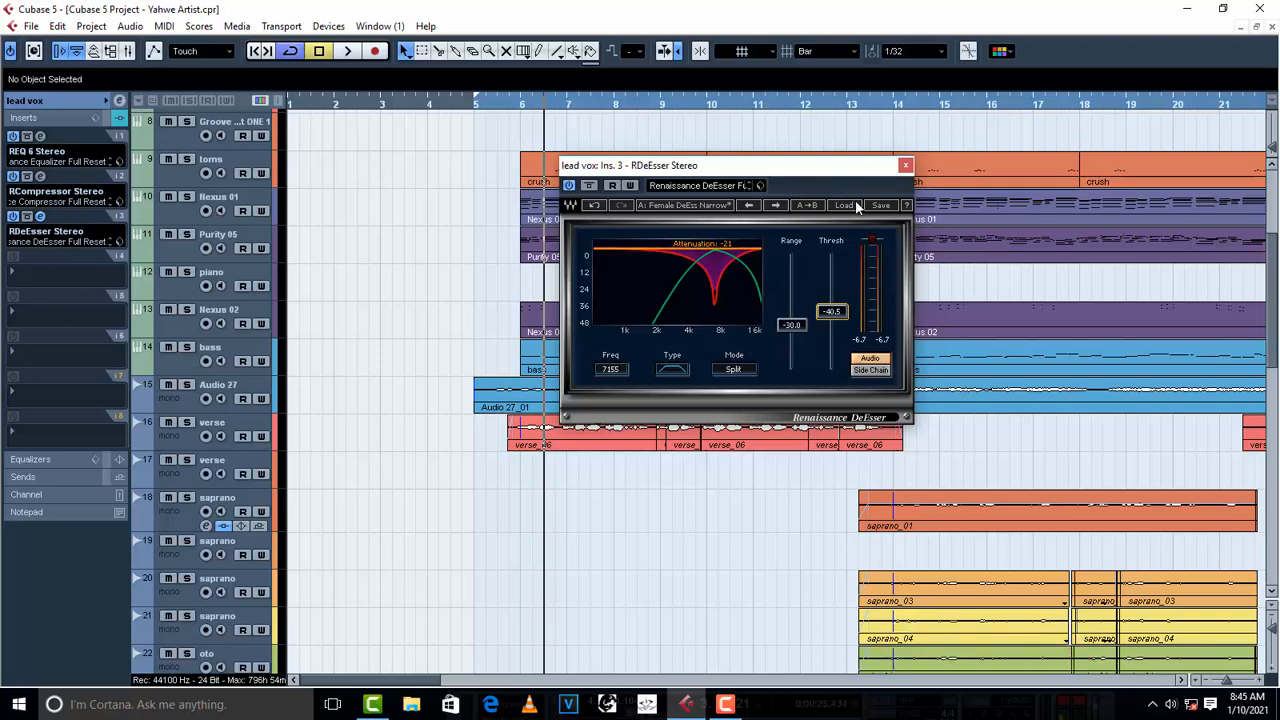
- Close the de-esser window and play the first verse with all of the lead vox group's inserts active
click(905, 165)
key(space)
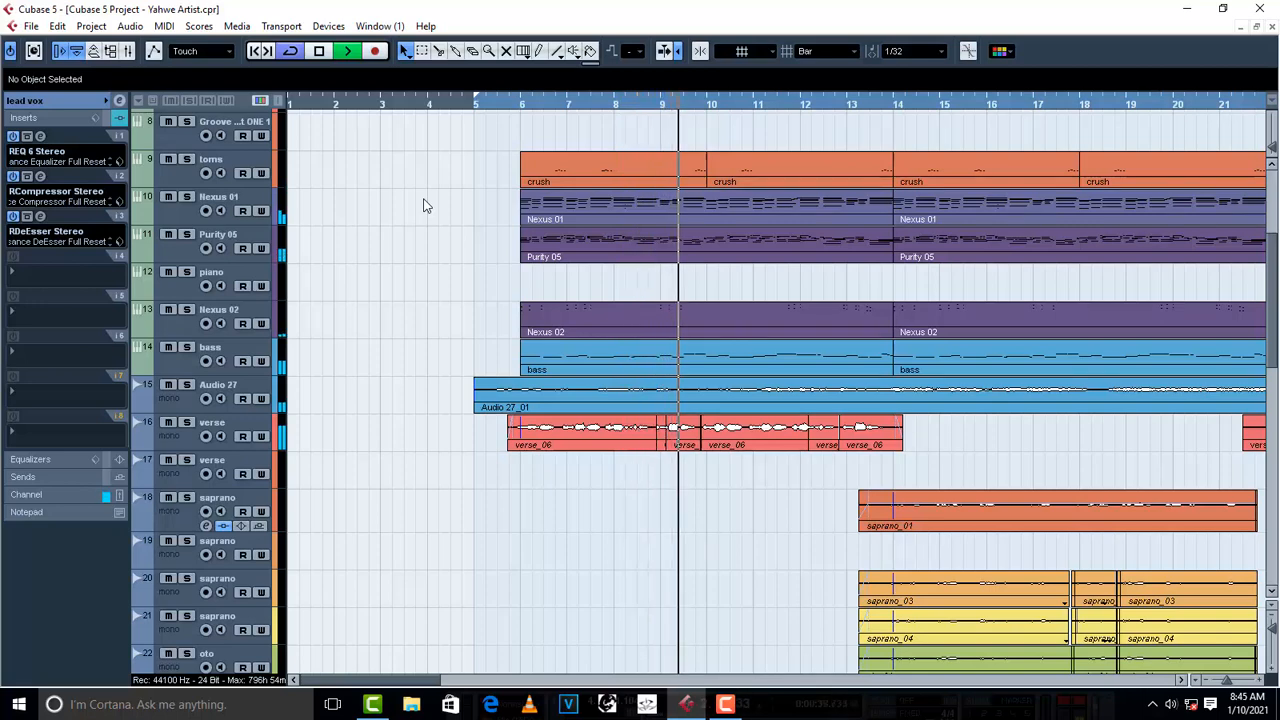
key(space)
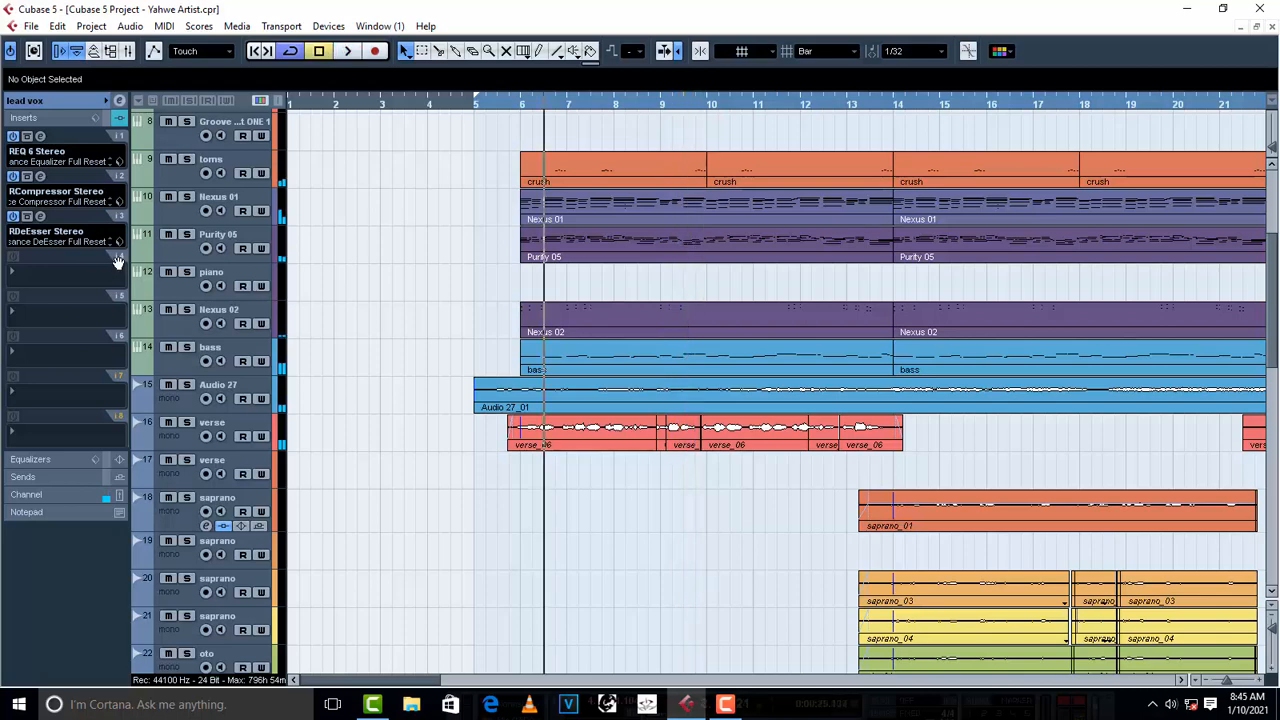
- Bypass the lead vox group's REQ 6, RCompressor and RDeEsser plus the verse track's RVox, and play the verse unprocessed
click(13, 136)
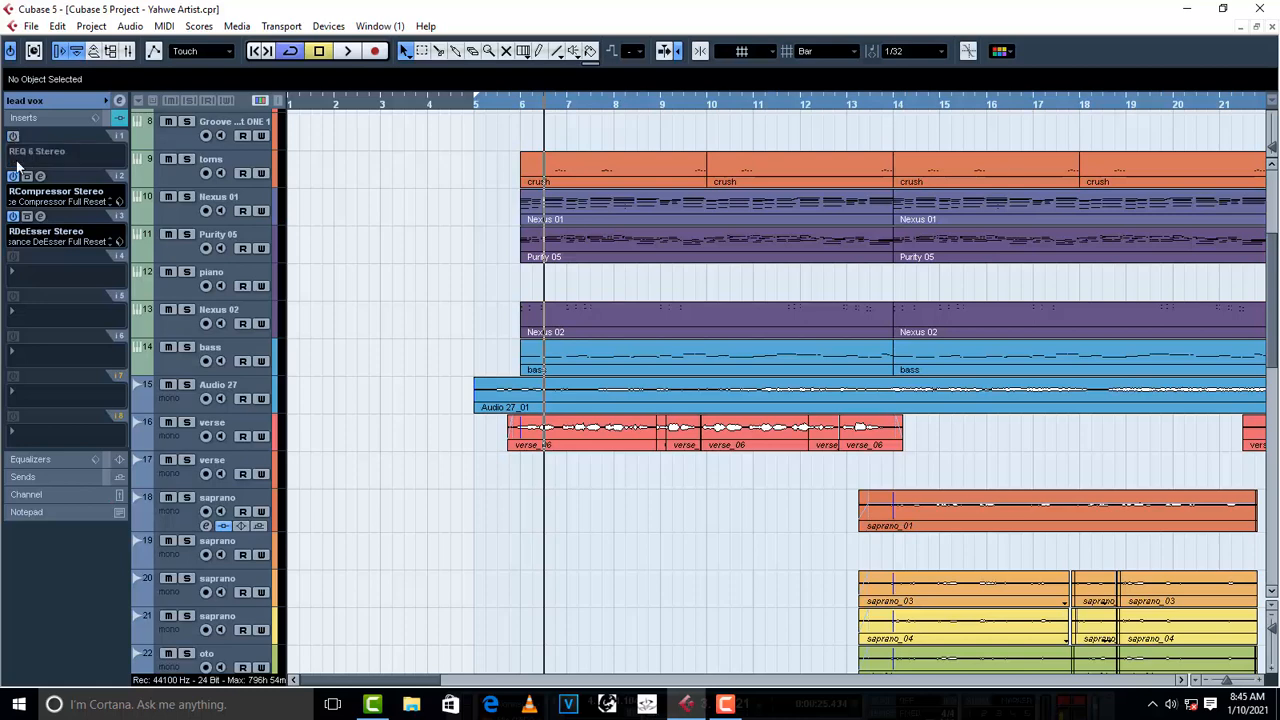
click(13, 176)
click(13, 216)
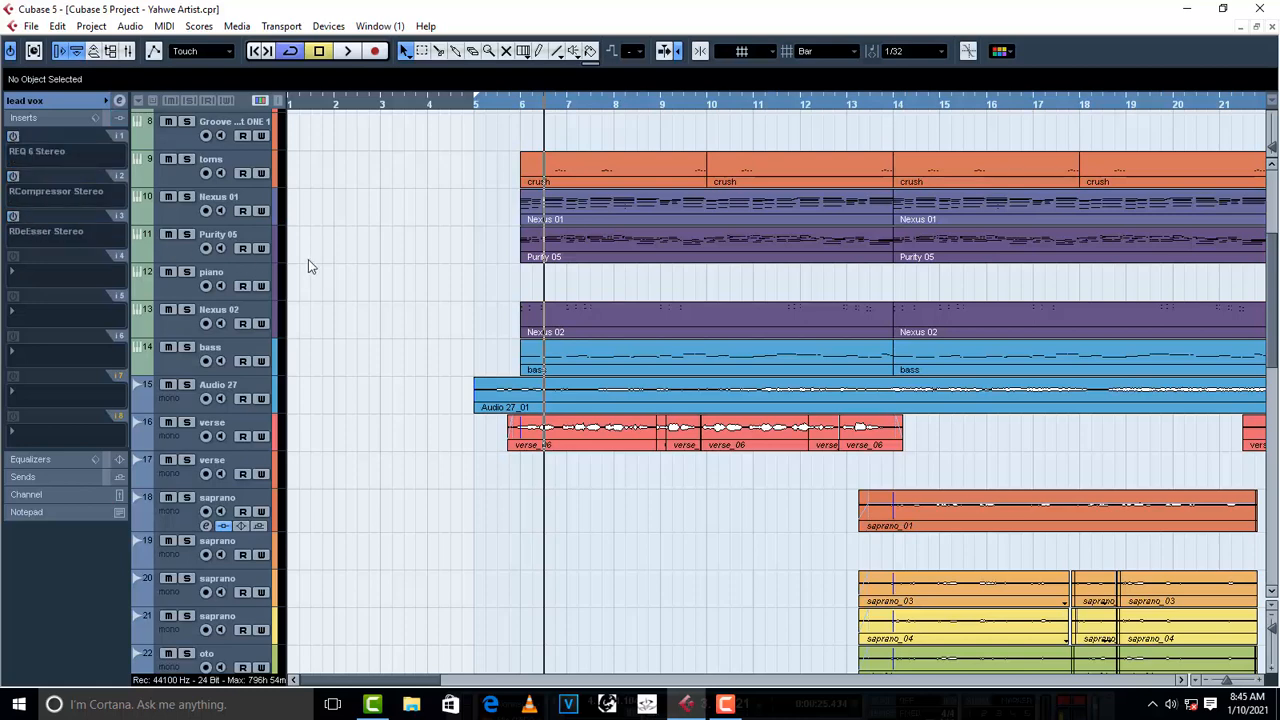
click(177, 406)
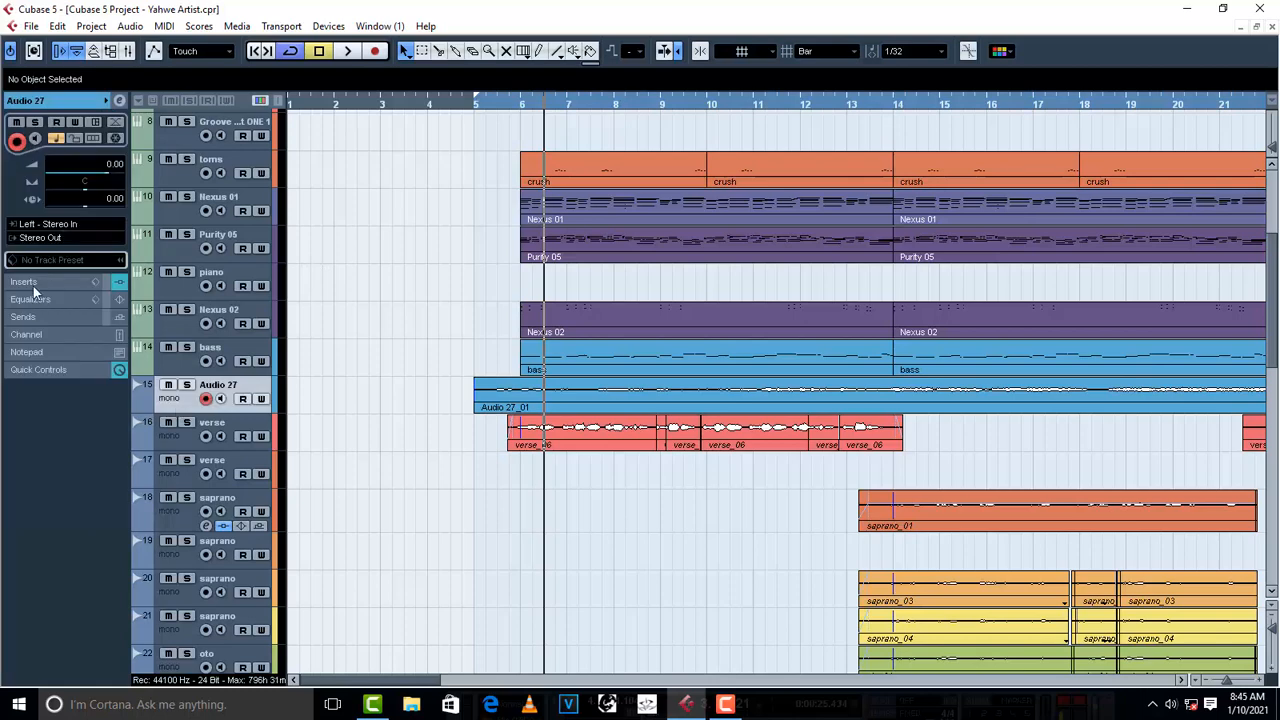
click(30, 283)
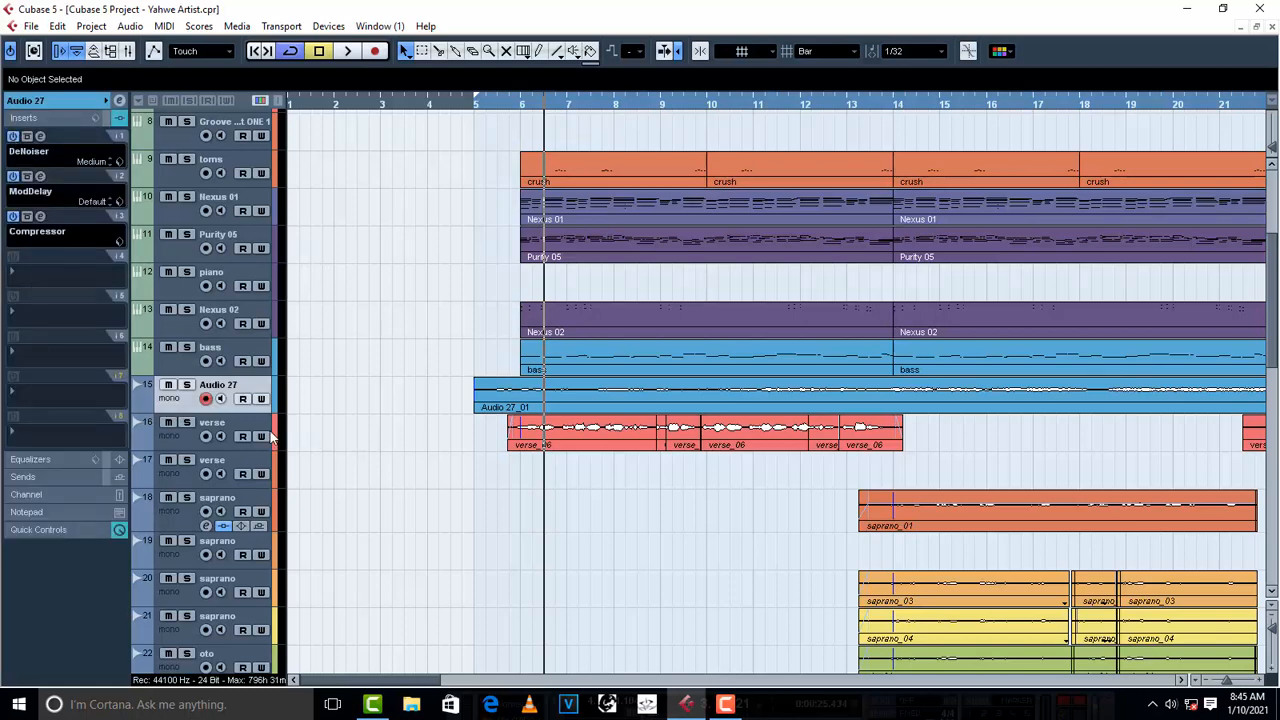
click(228, 430)
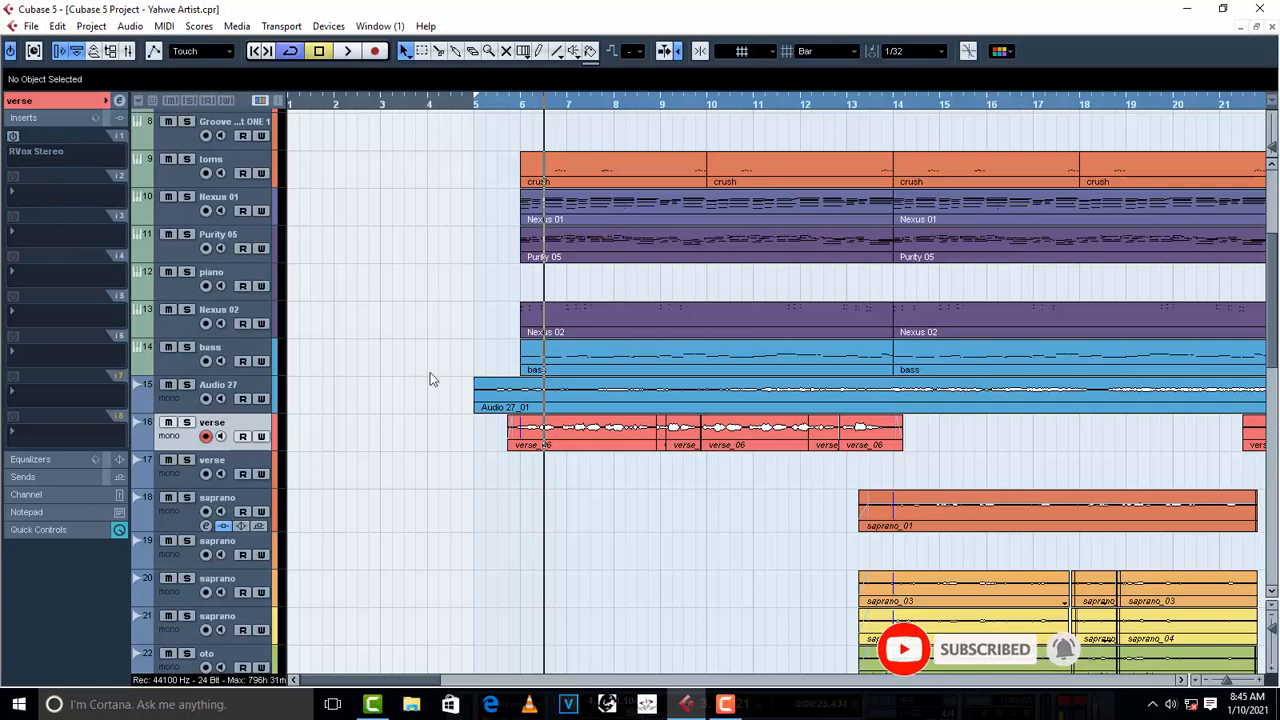
key(space)
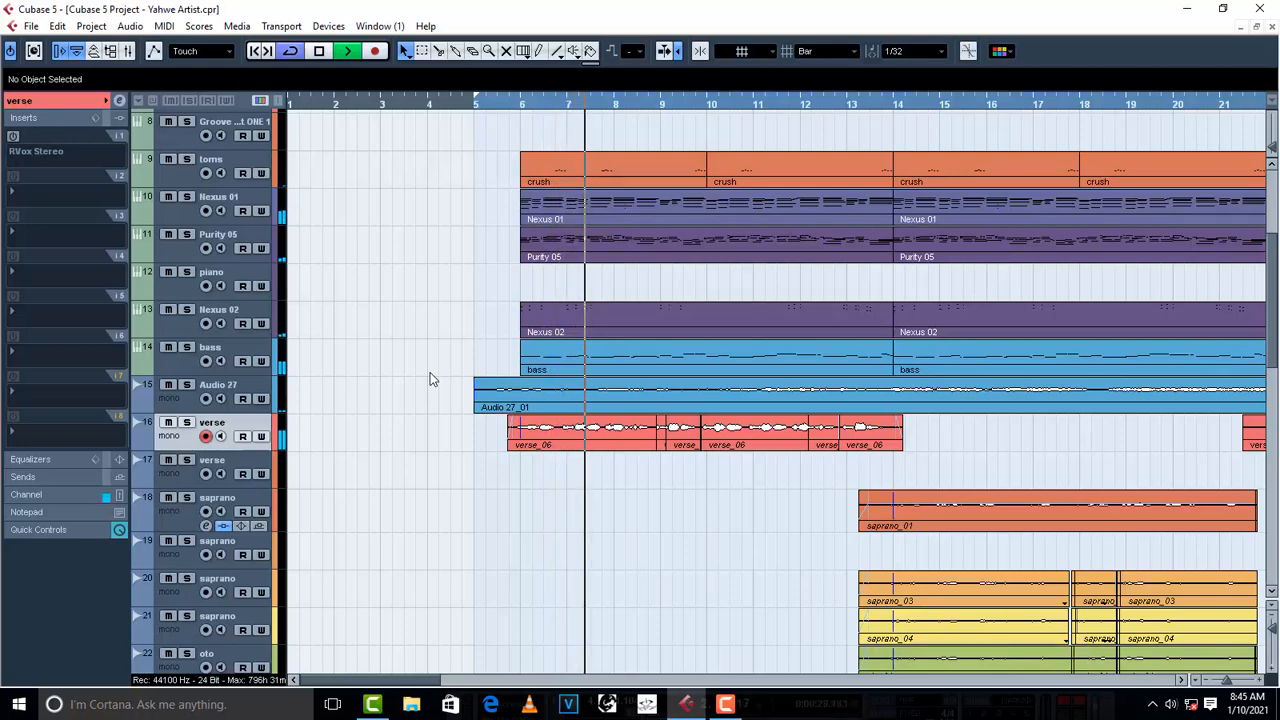
key(space)
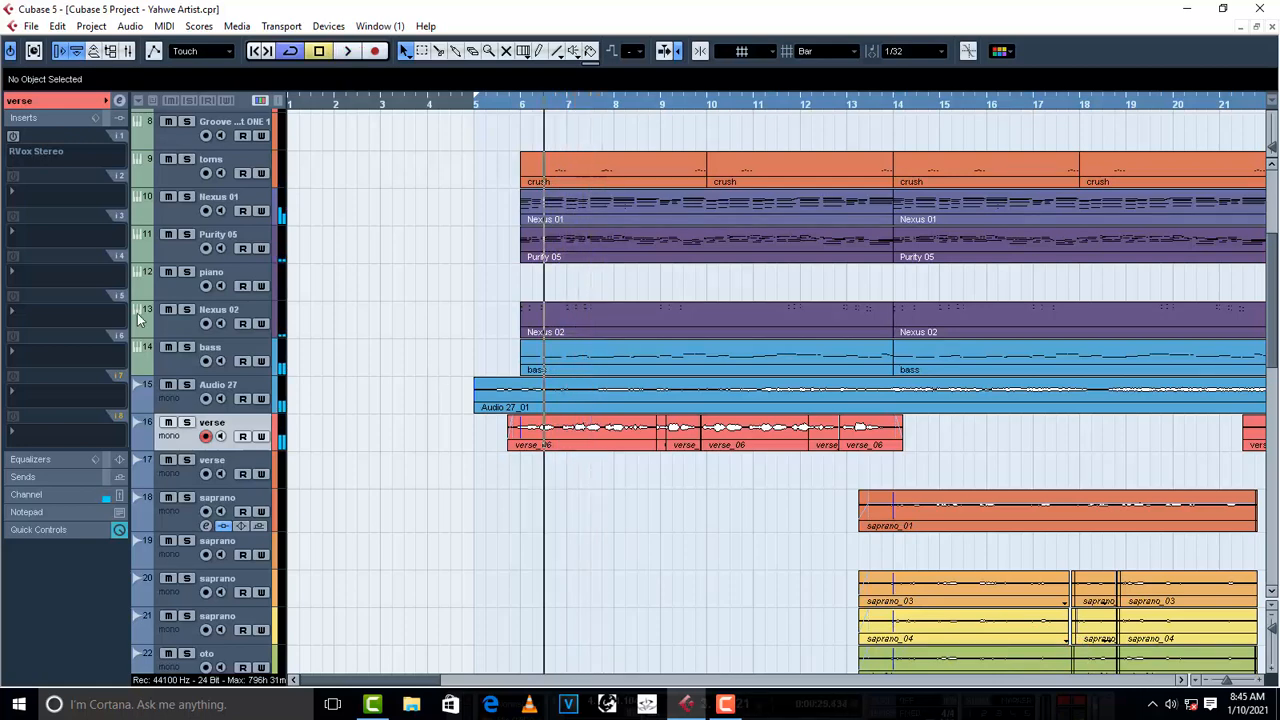
- Reactivate RVox on verse track 16 and REQ 6, RCompressor and RDeEsser on the lead vox group
click(13, 137)
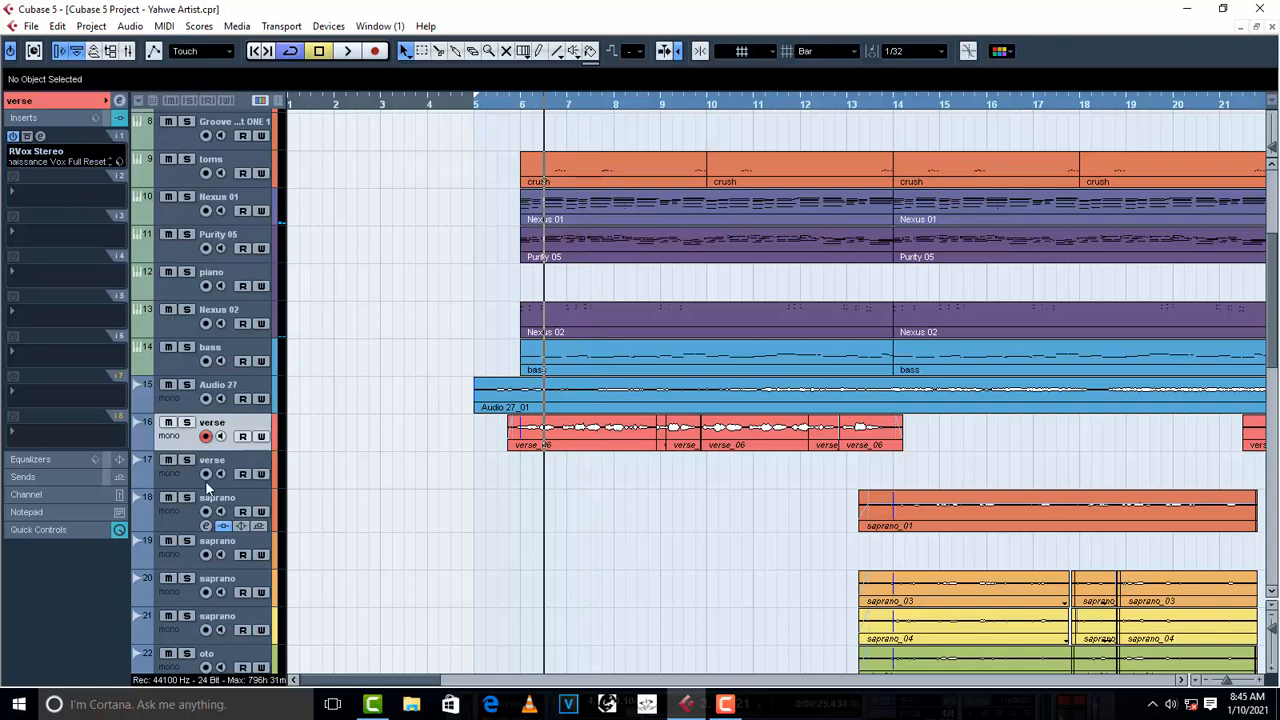
scroll(366, 526, down, 10)
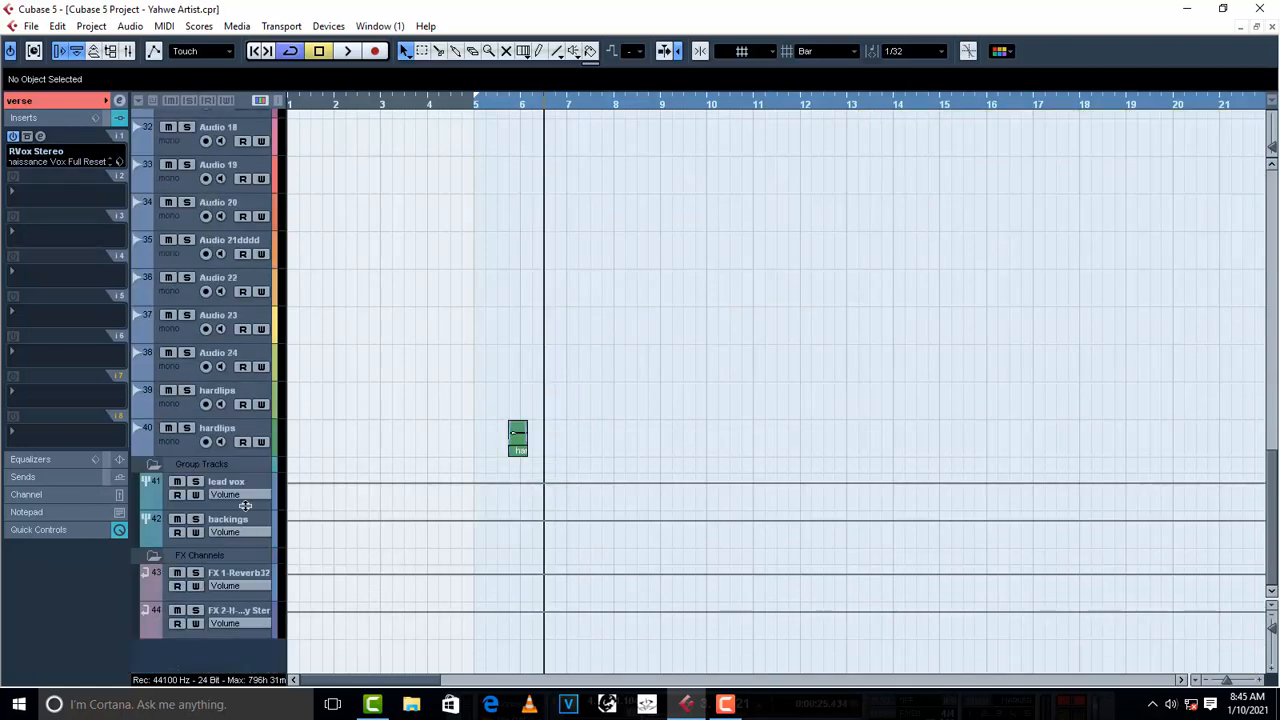
click(245, 478)
scroll(145, 187, up, 3)
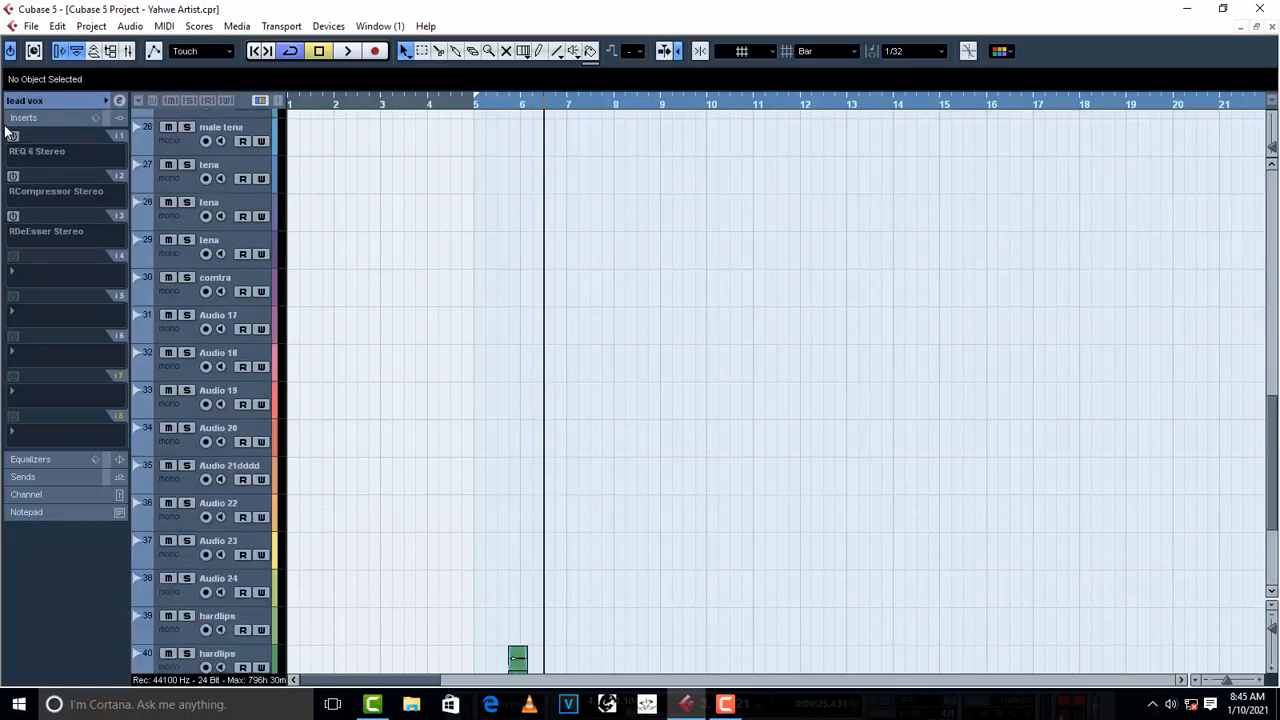
click(13, 137)
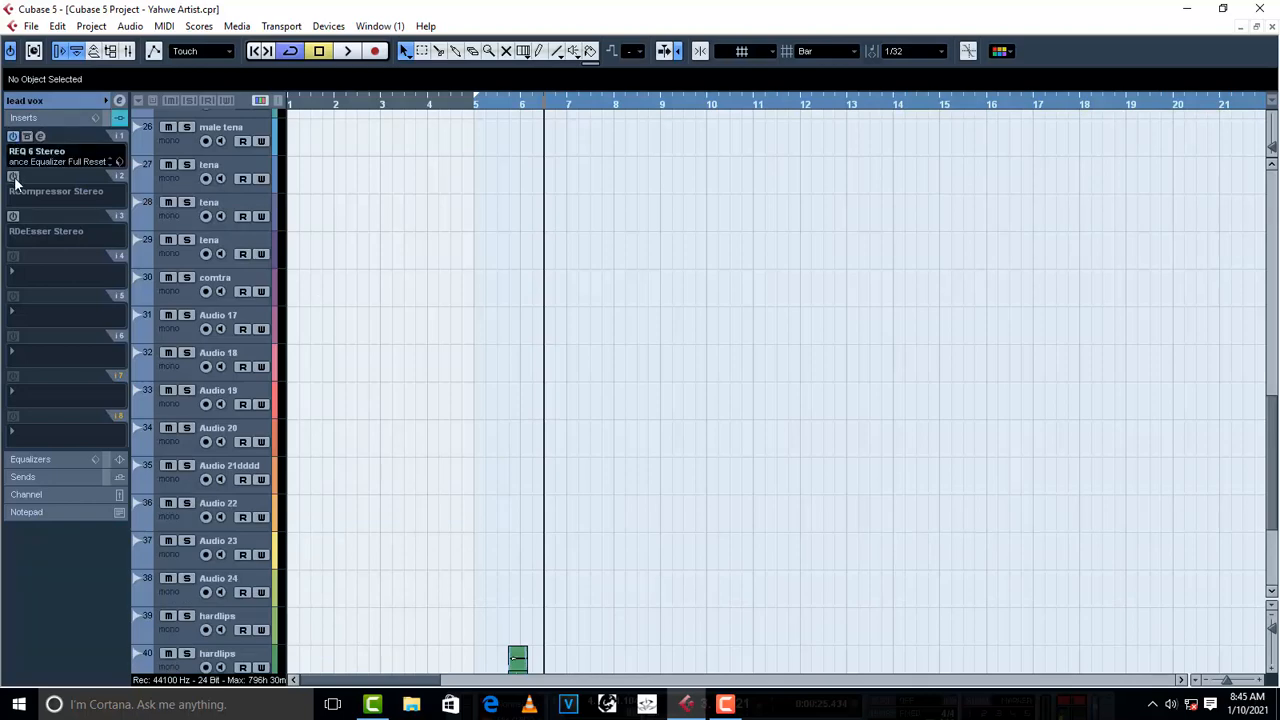
click(13, 176)
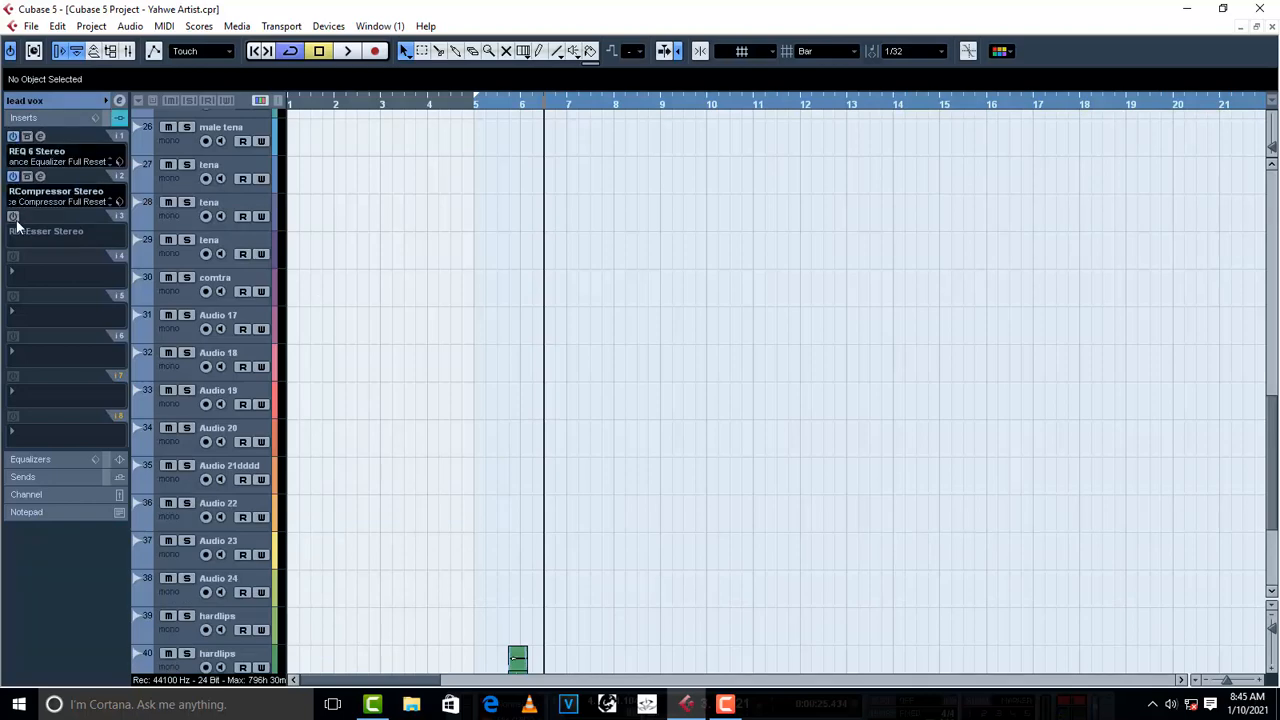
click(13, 216)
scroll(516, 301, up, 6)
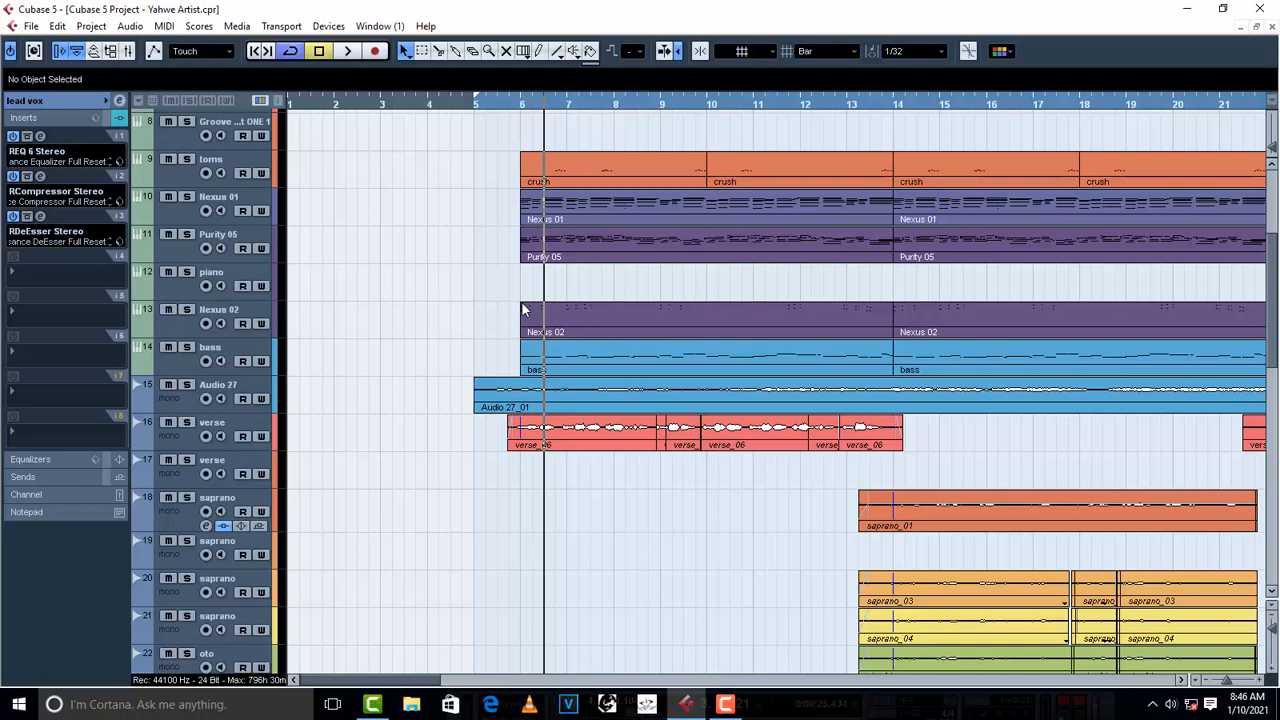
- Play the first verse with the complete vocal chain switched back on, and stop playback
key(space)
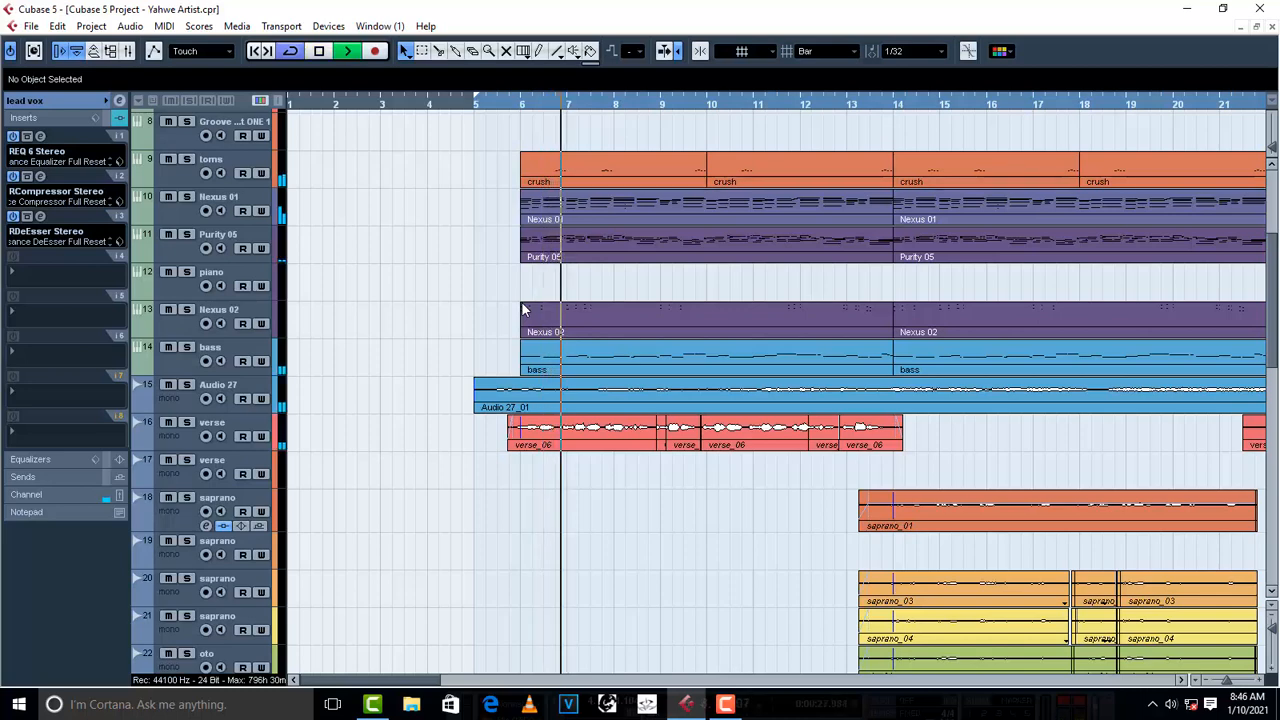
key(g)
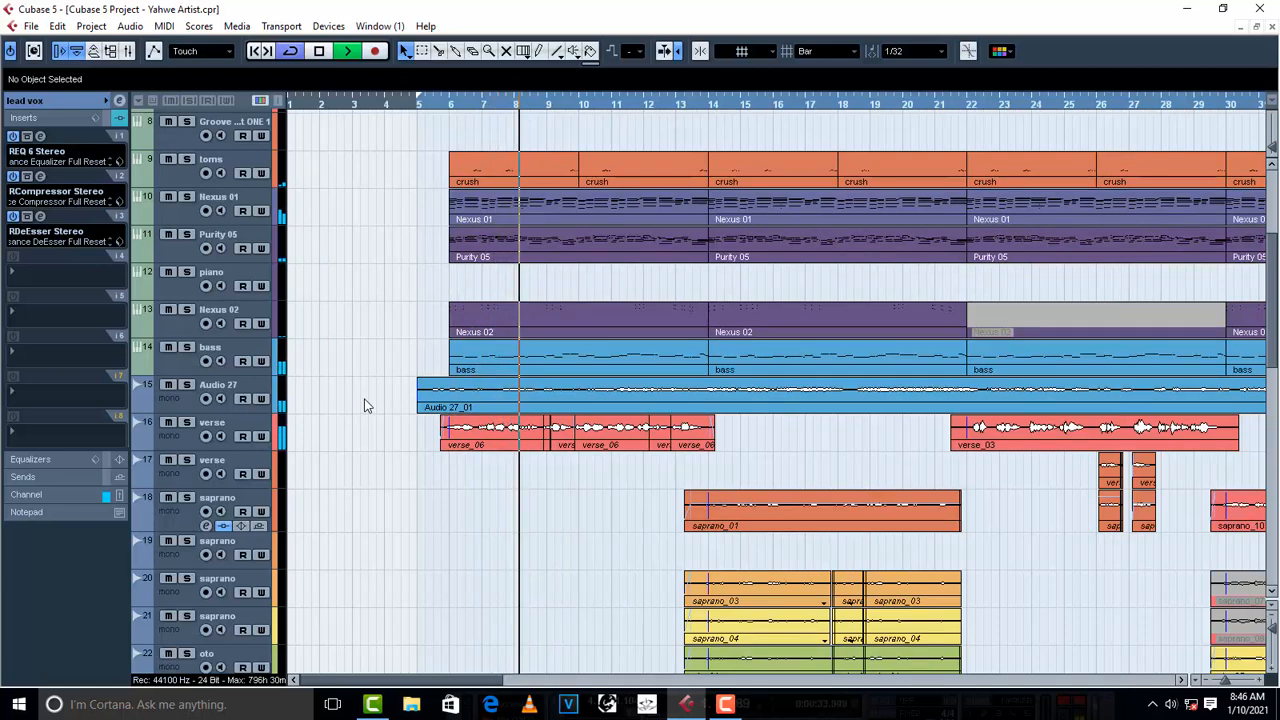
key(space)
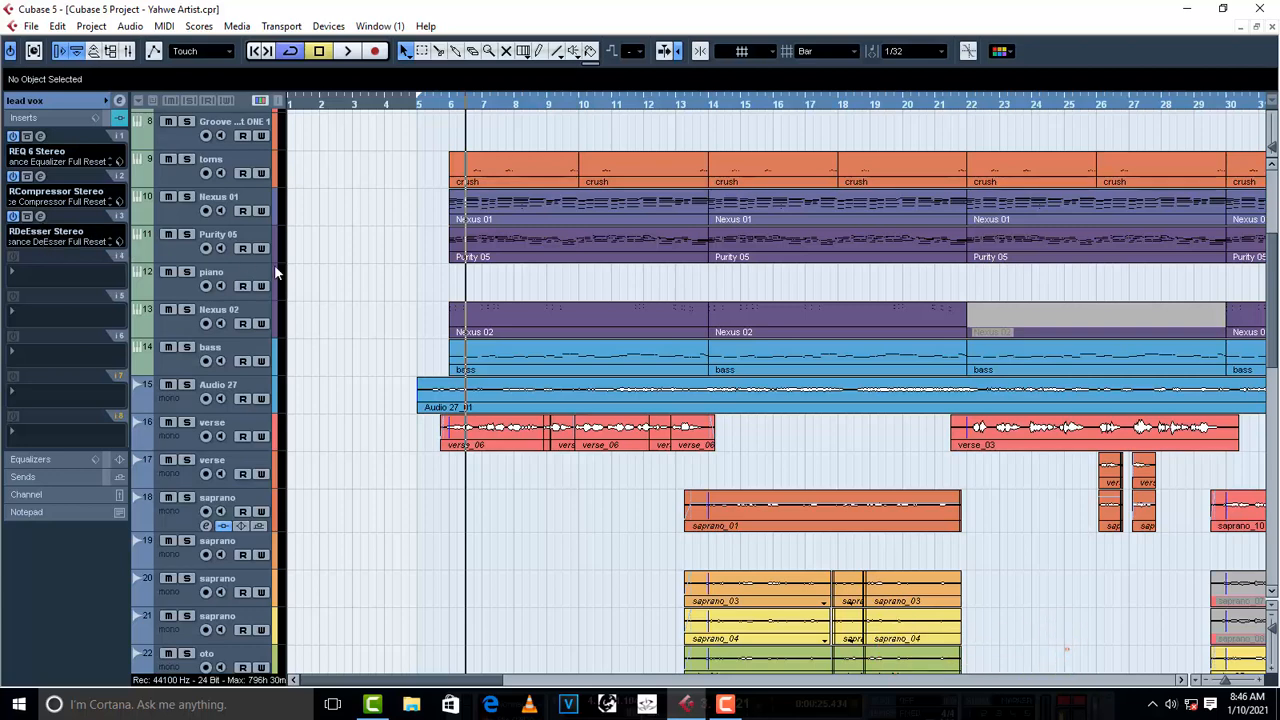
- Route the output of saprano track 18 to the lead vox group
scroll(635, 427, down, 3)
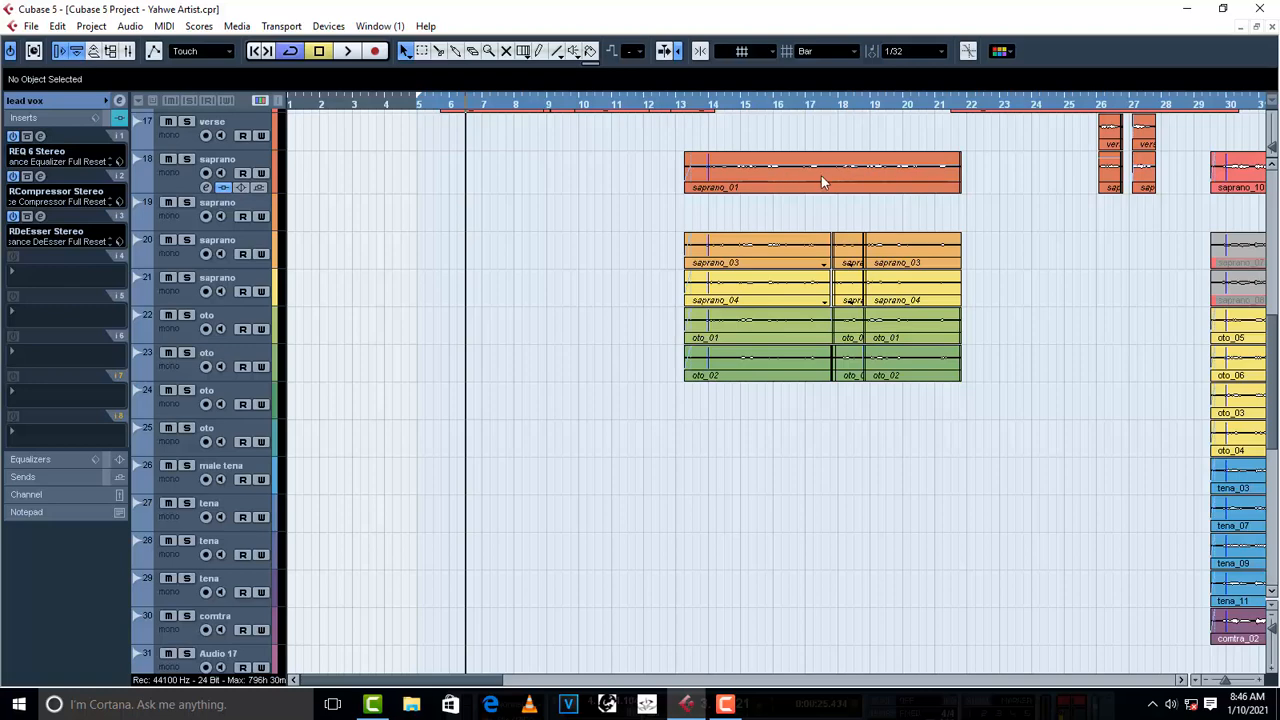
click(165, 177)
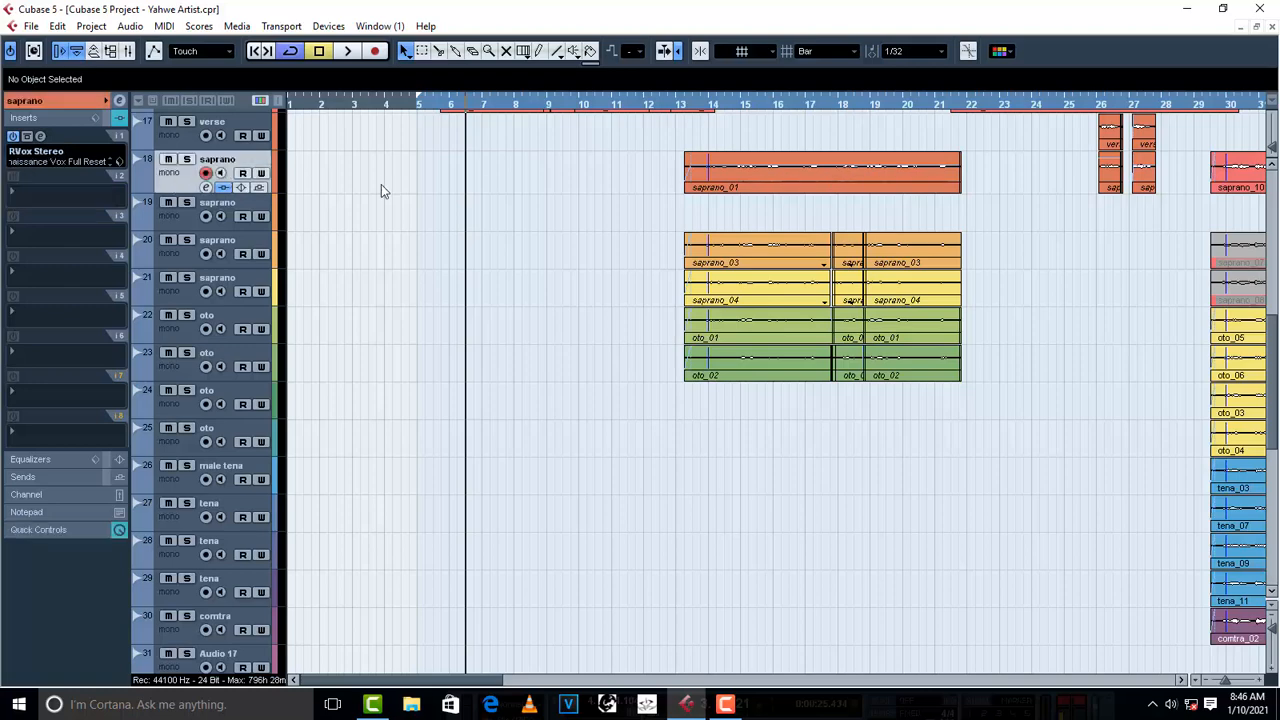
click(24, 118)
click(24, 118)
click(33, 104)
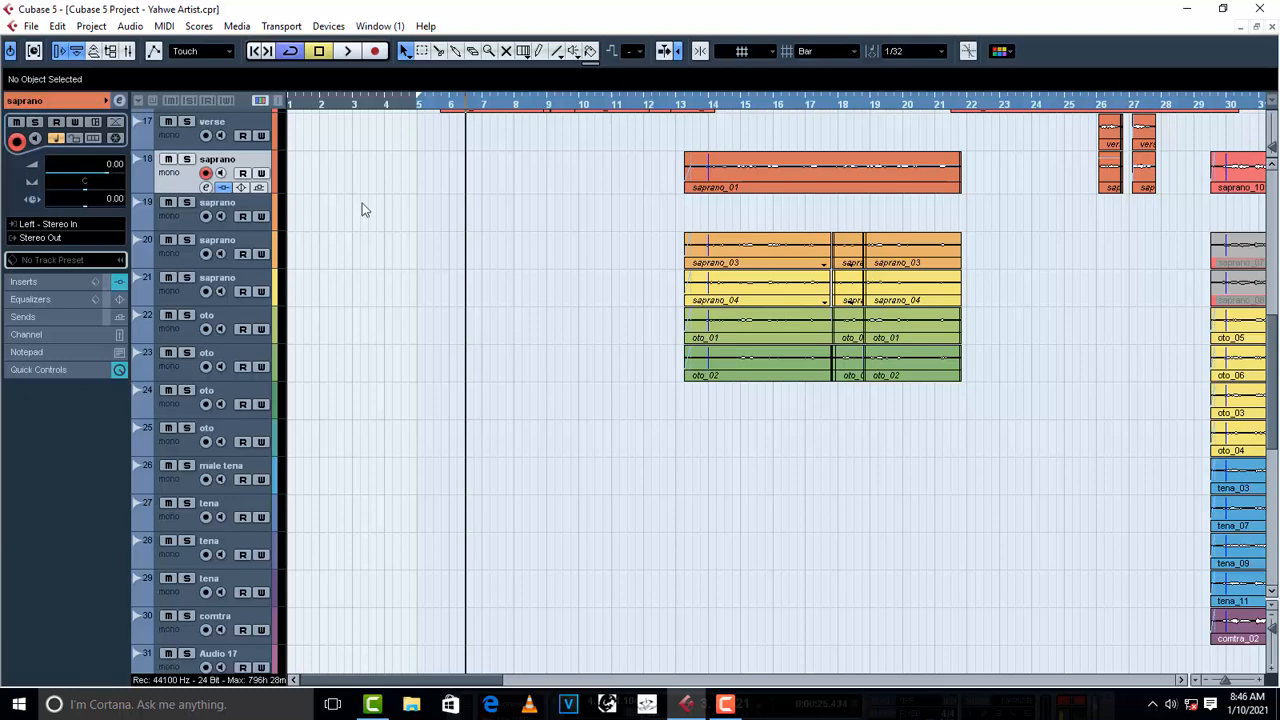
click(40, 238)
mouse_move(100, 337)
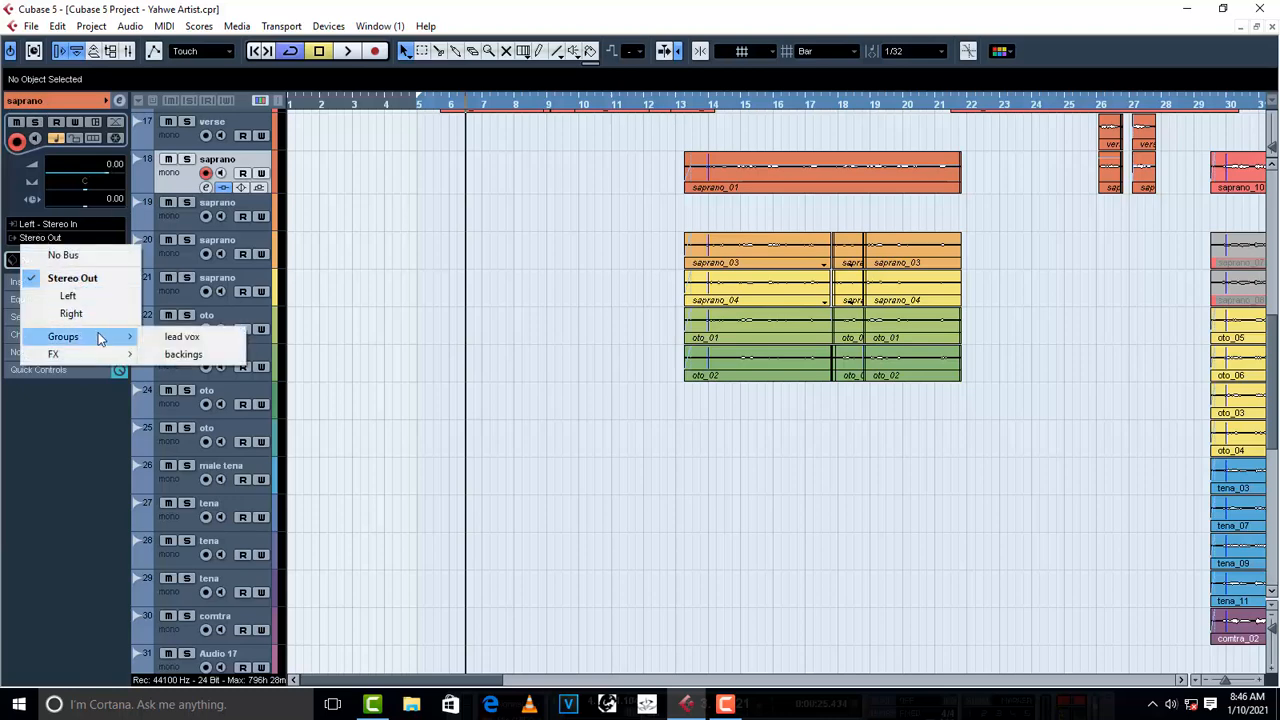
click(232, 342)
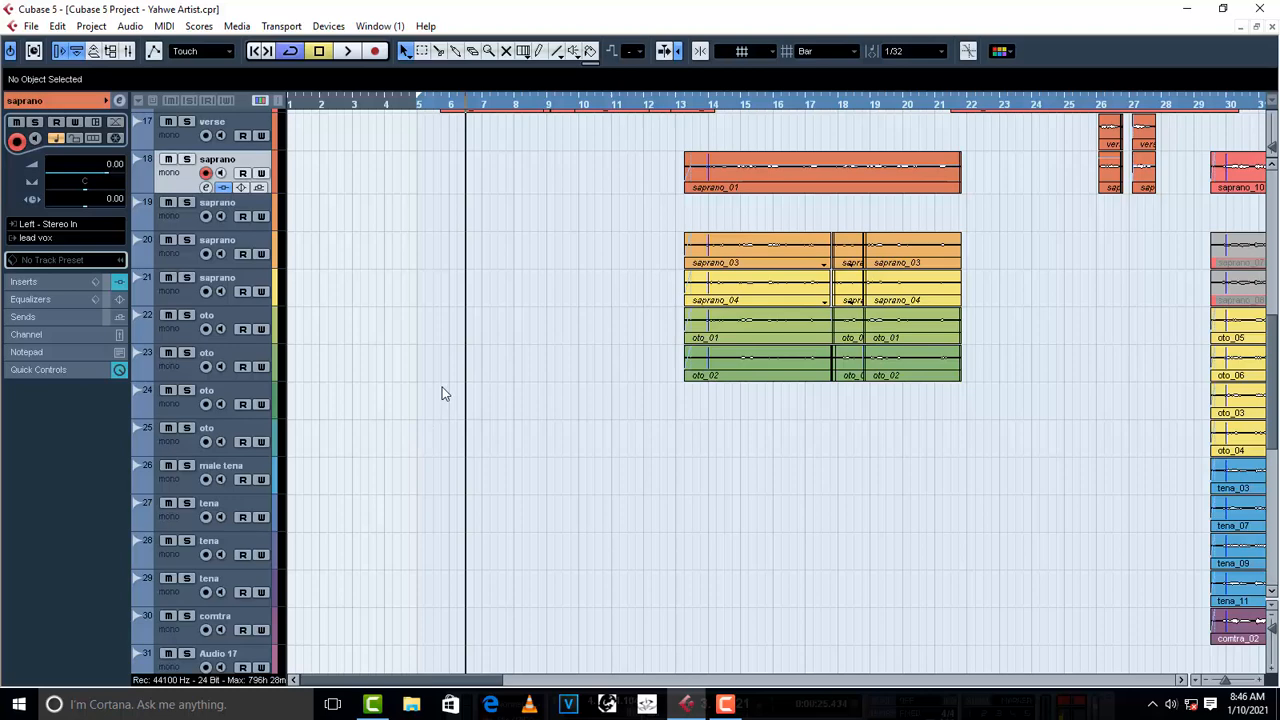
- Place the playback position about midway between bars 13 and 14, and listen to the saprano_01 section through the lead vox group
scroll(460, 393, up, 3)
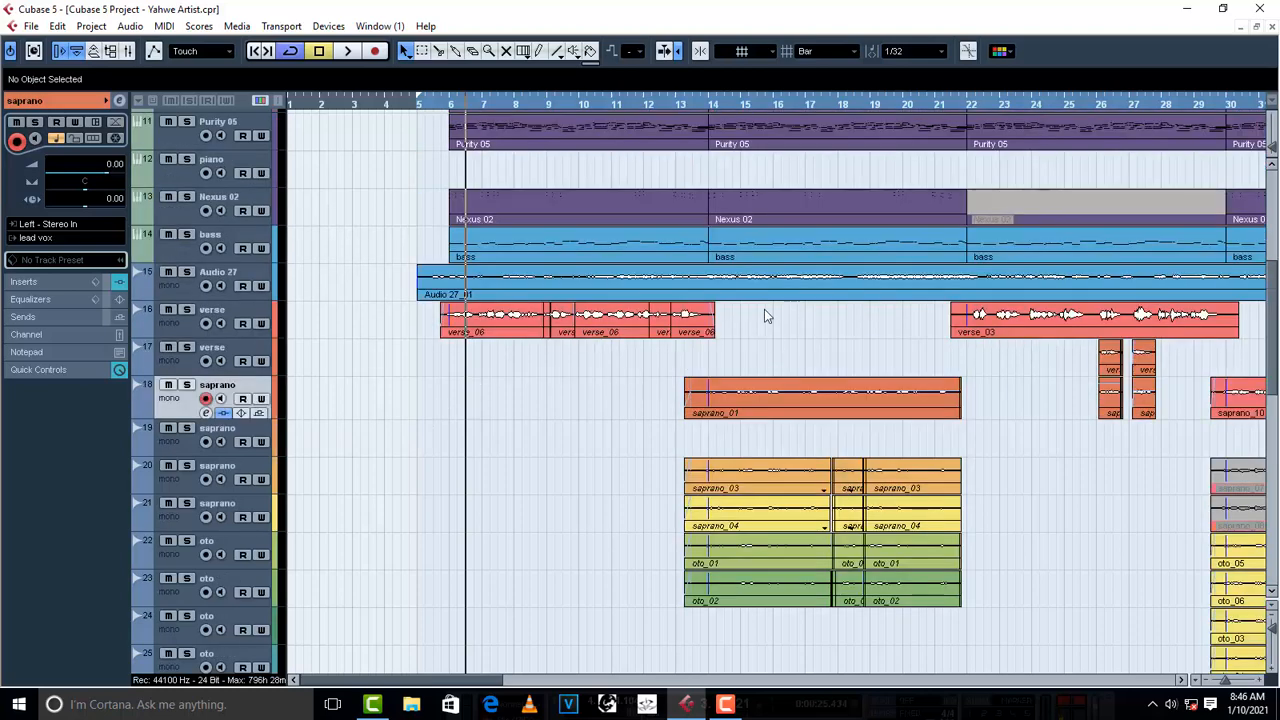
click(697, 105)
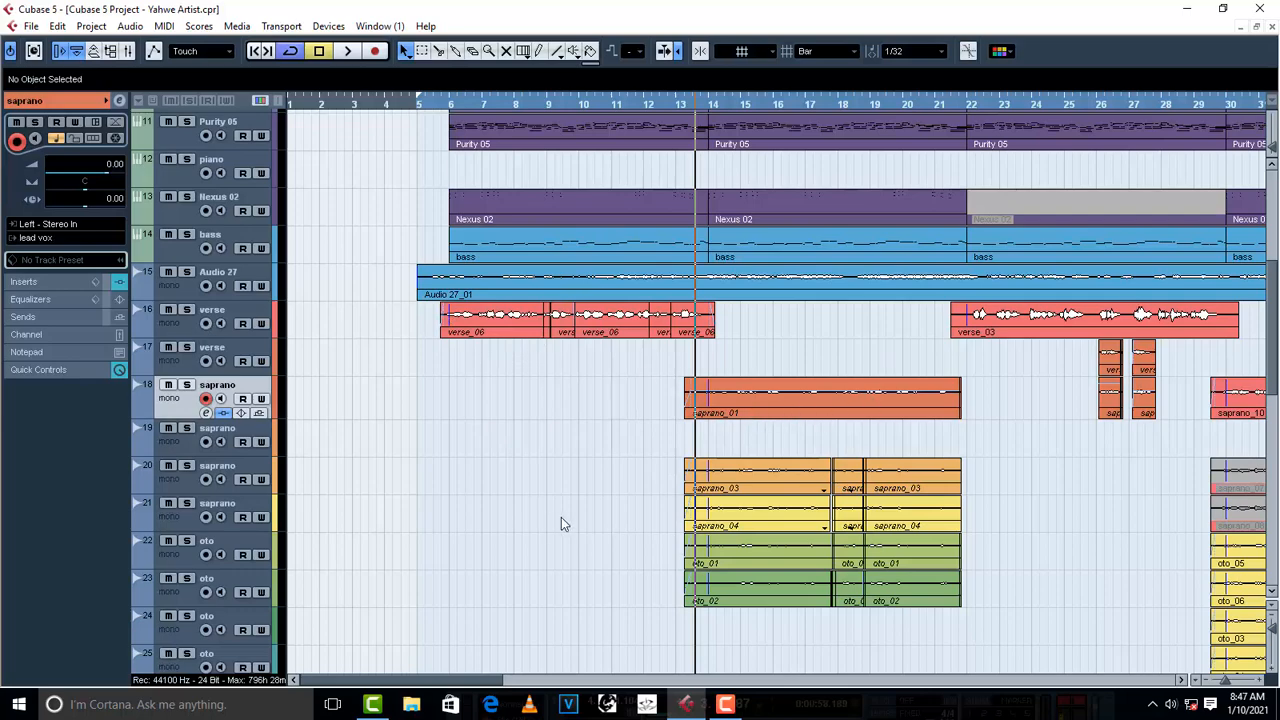
scroll(561, 520, down, 5)
scroll(333, 609, down, 6)
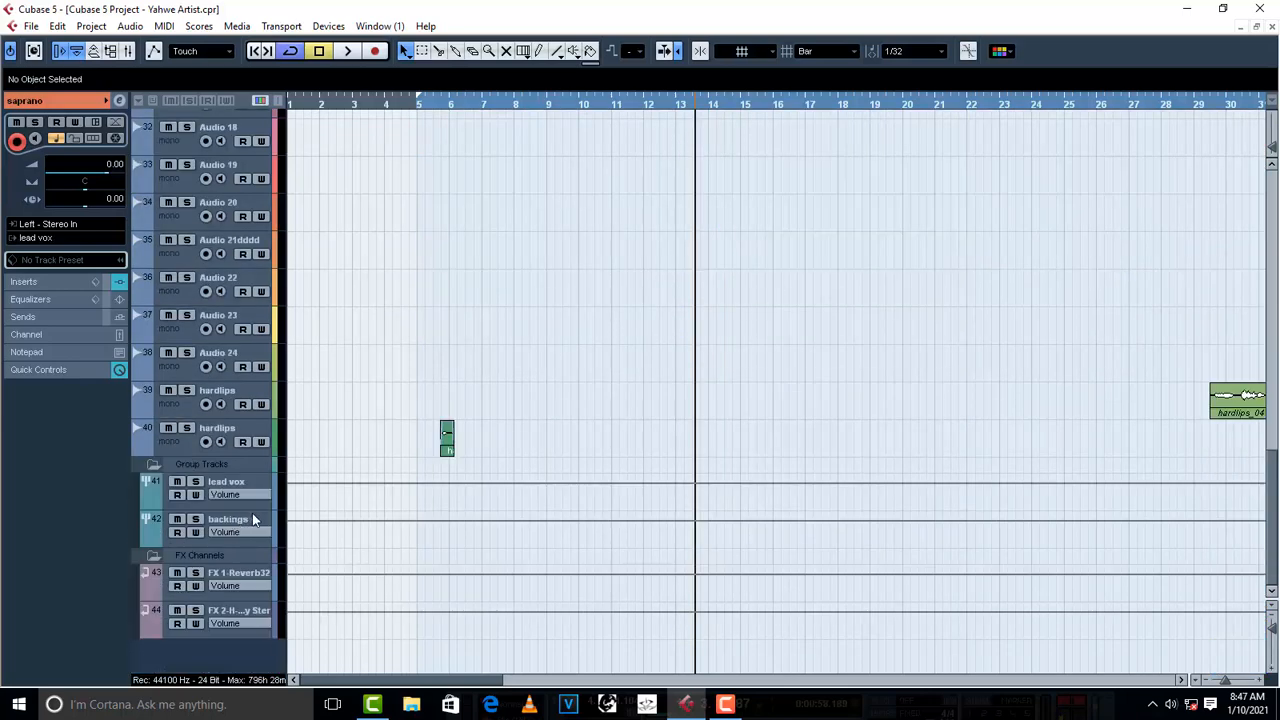
scroll(582, 440, up, 10)
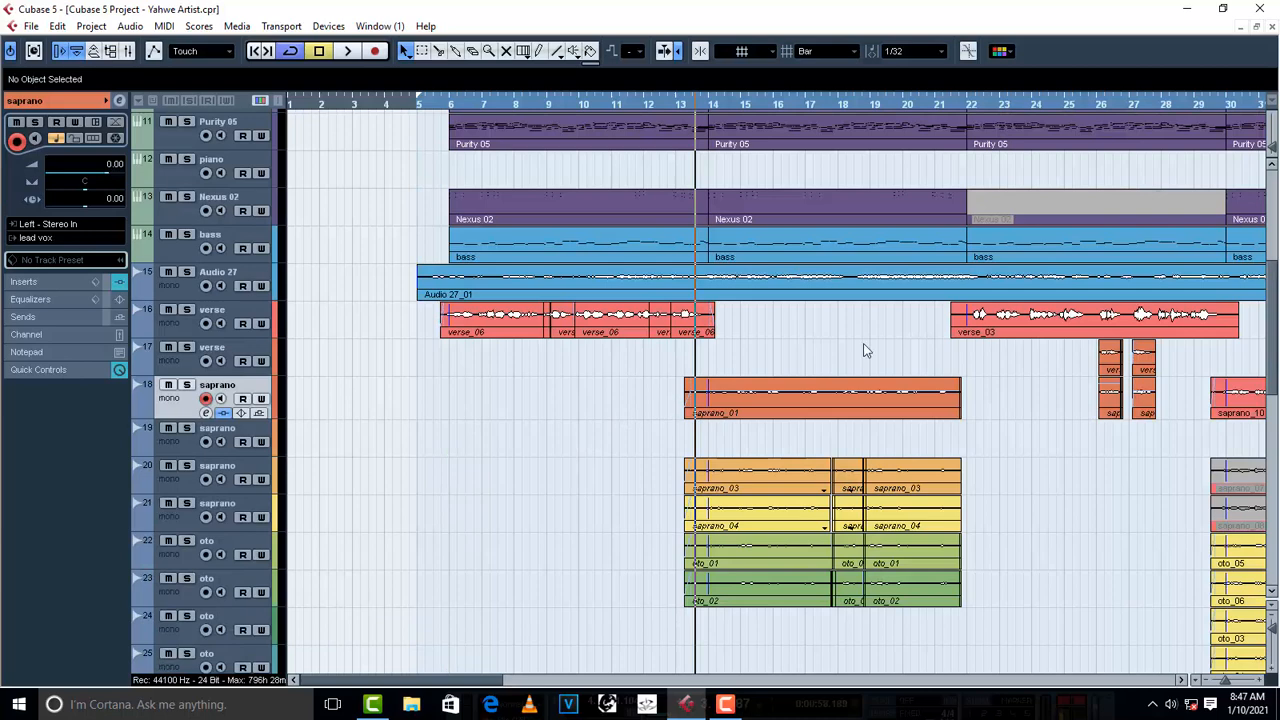
key(space)
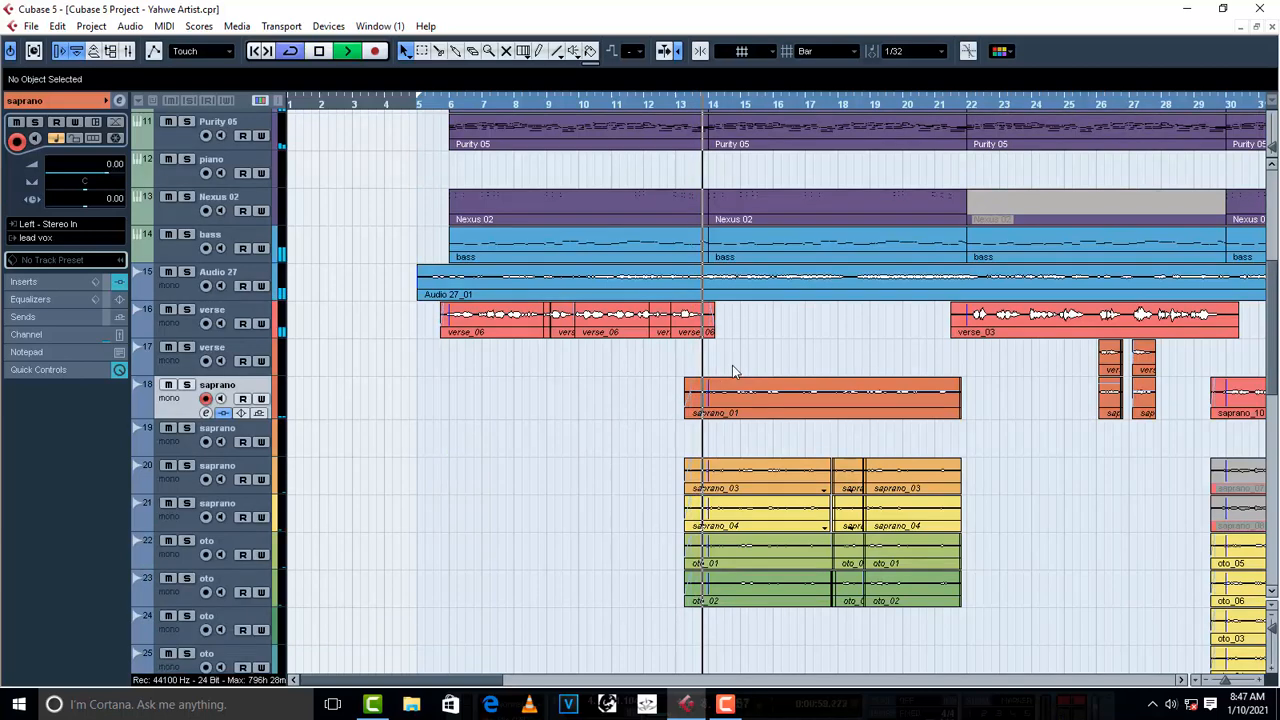
click(187, 385)
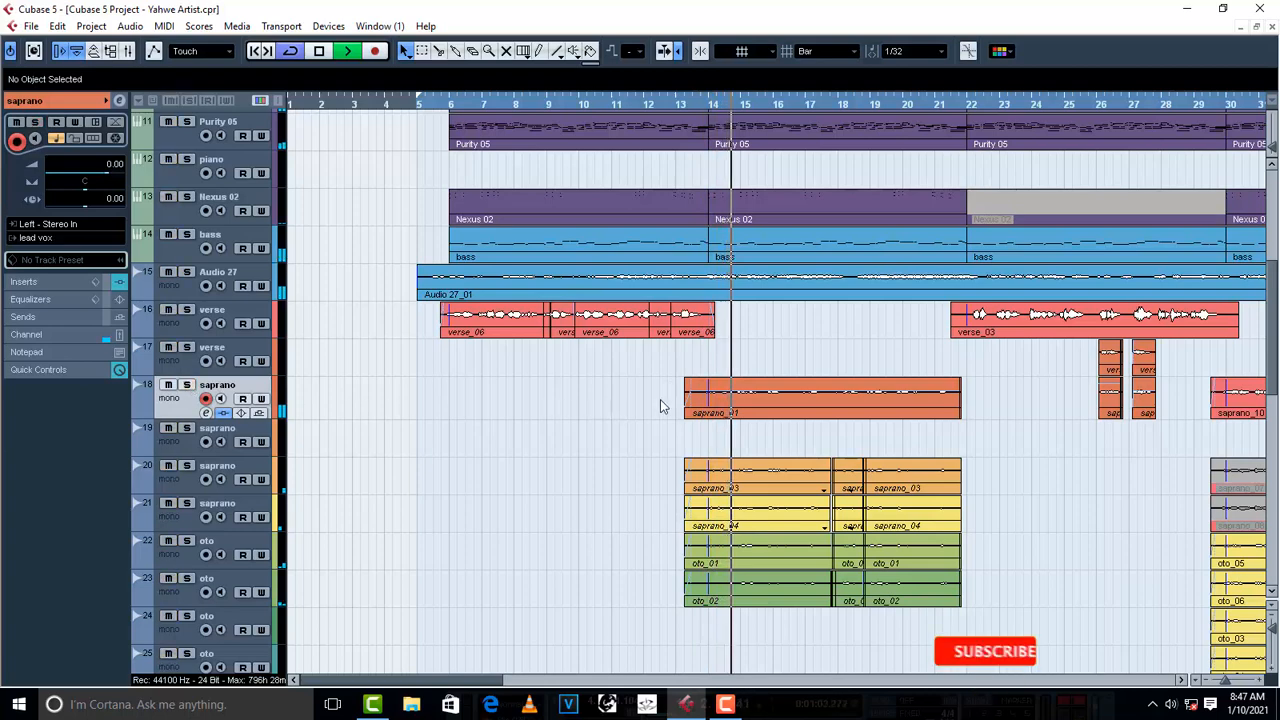
click(805, 399)
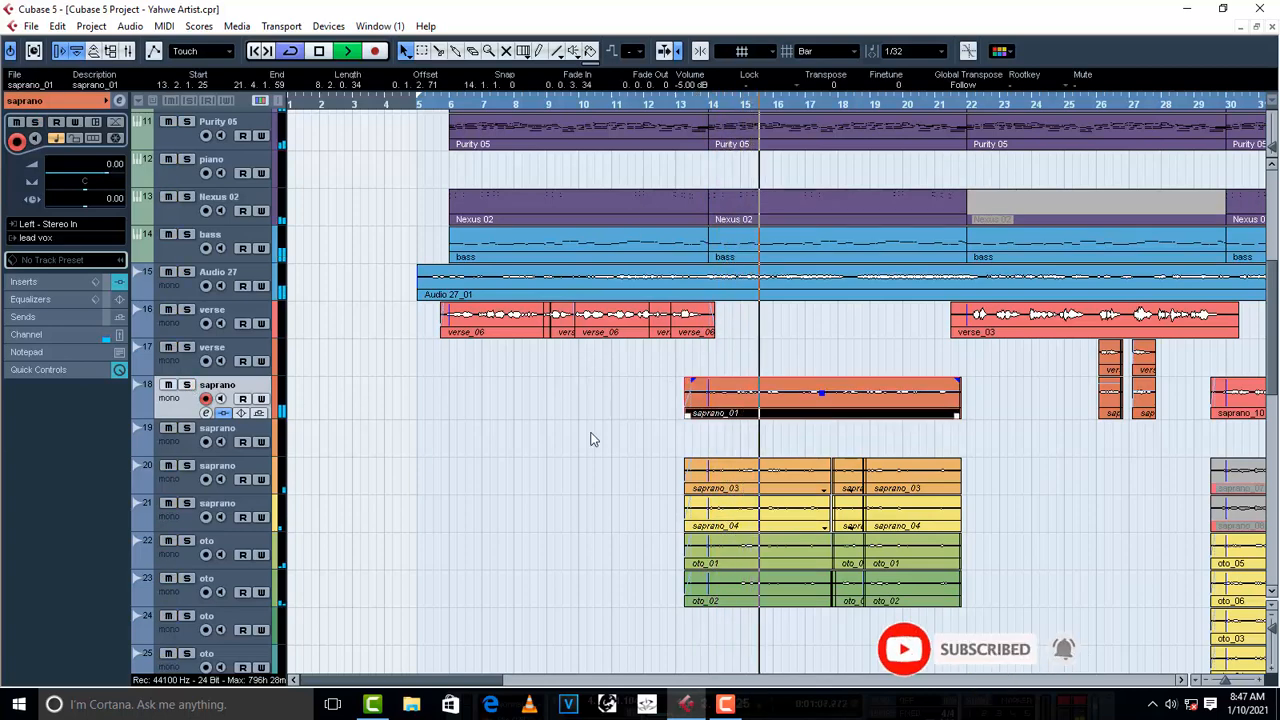
key(space)
- Check the output routing and panning of backing tracks 20 to 23, the two saprano and two oto parts
scroll(586, 469, down, 6)
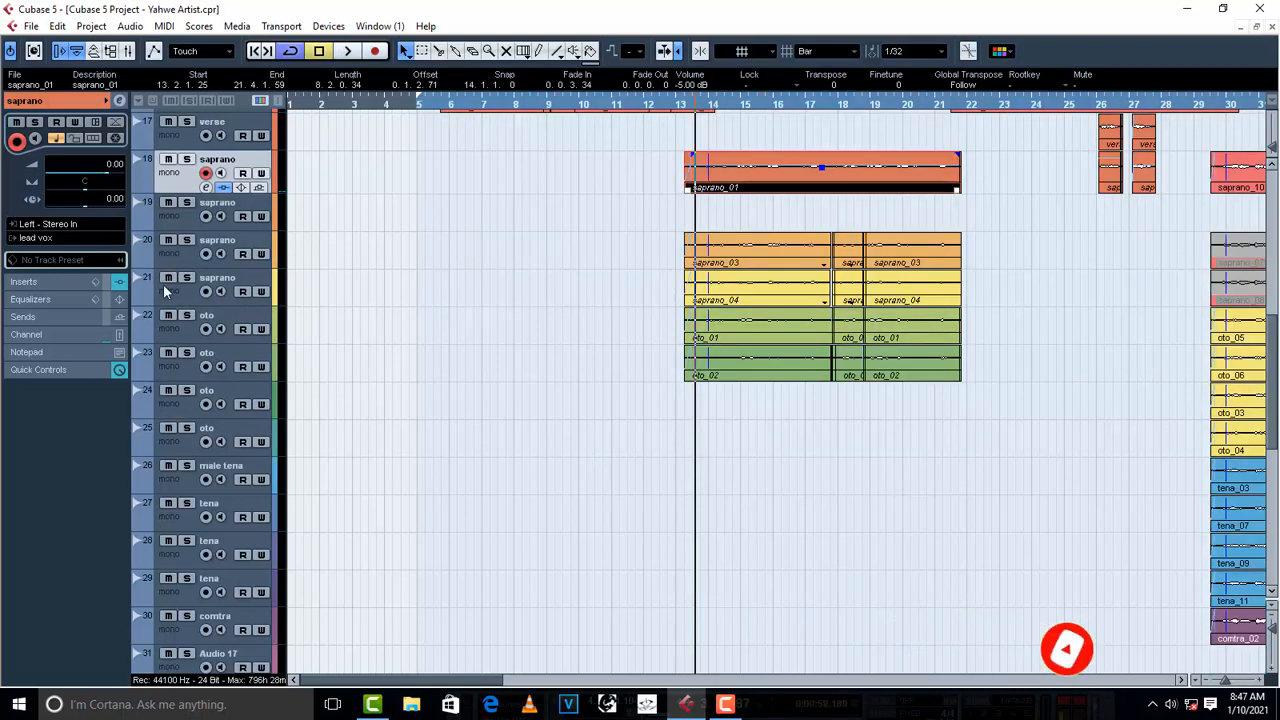
click(182, 253)
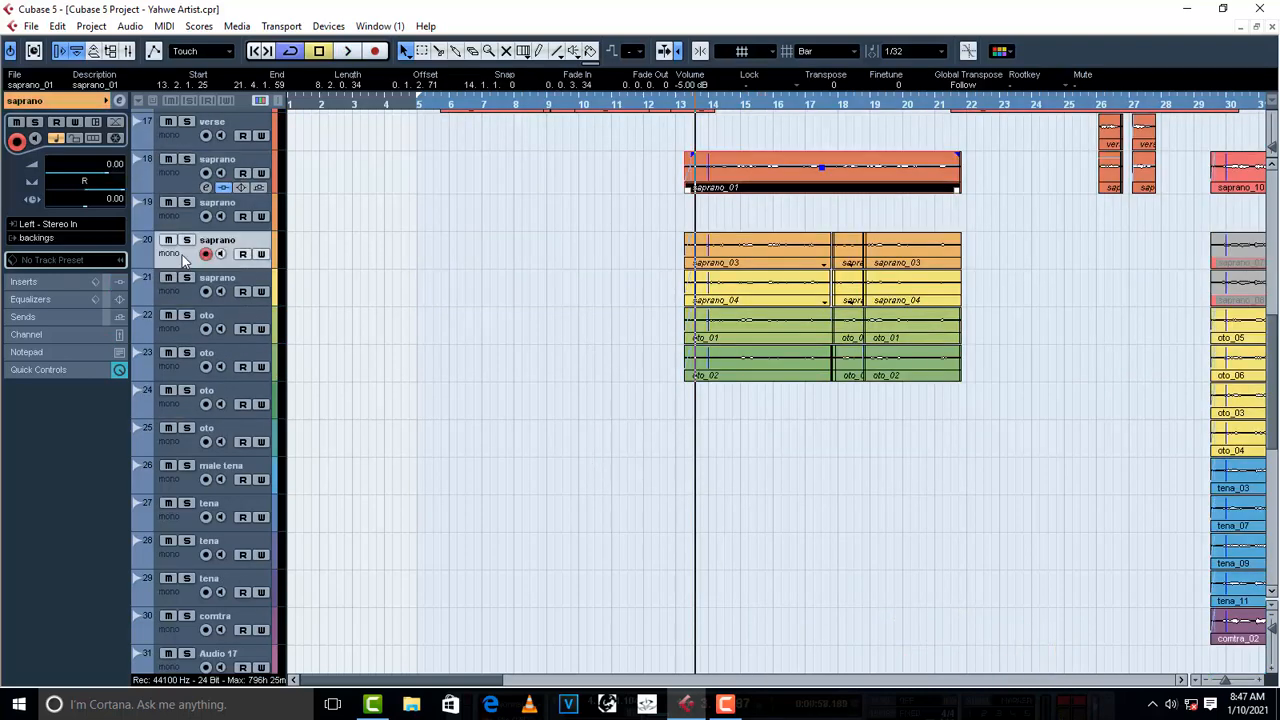
click(194, 292)
click(178, 329)
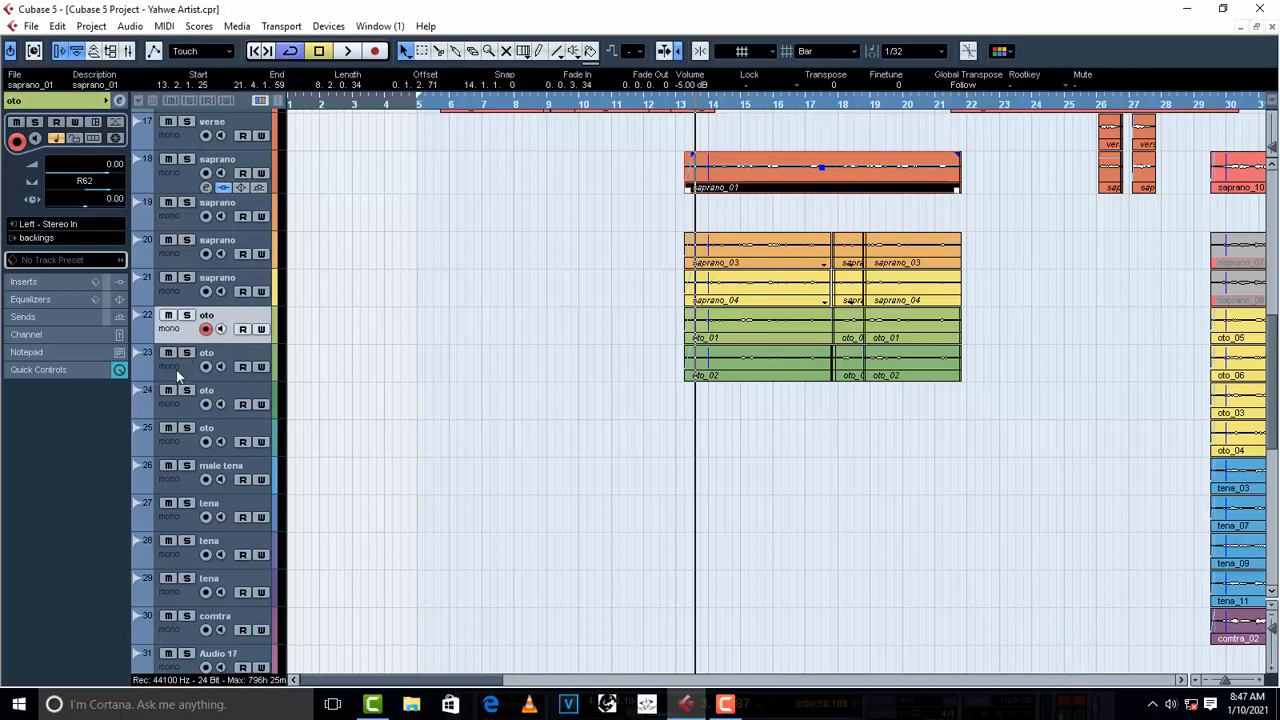
click(176, 369)
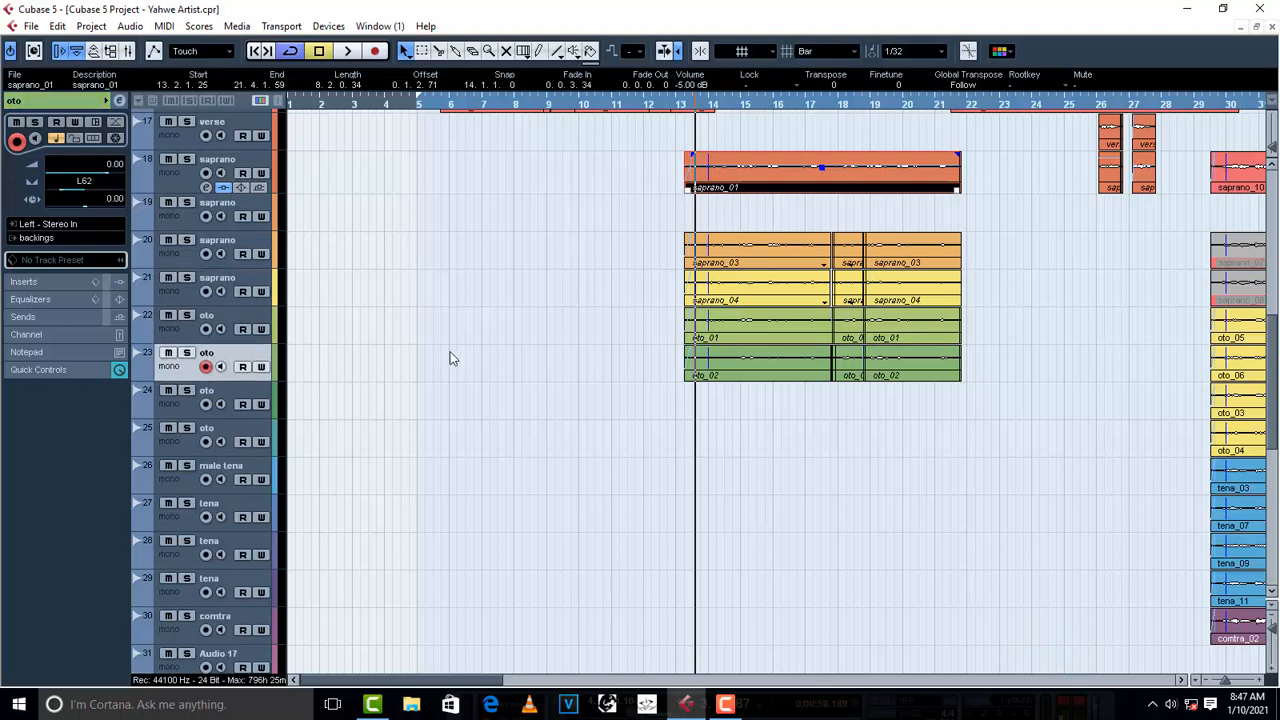
scroll(450, 358, down, 8)
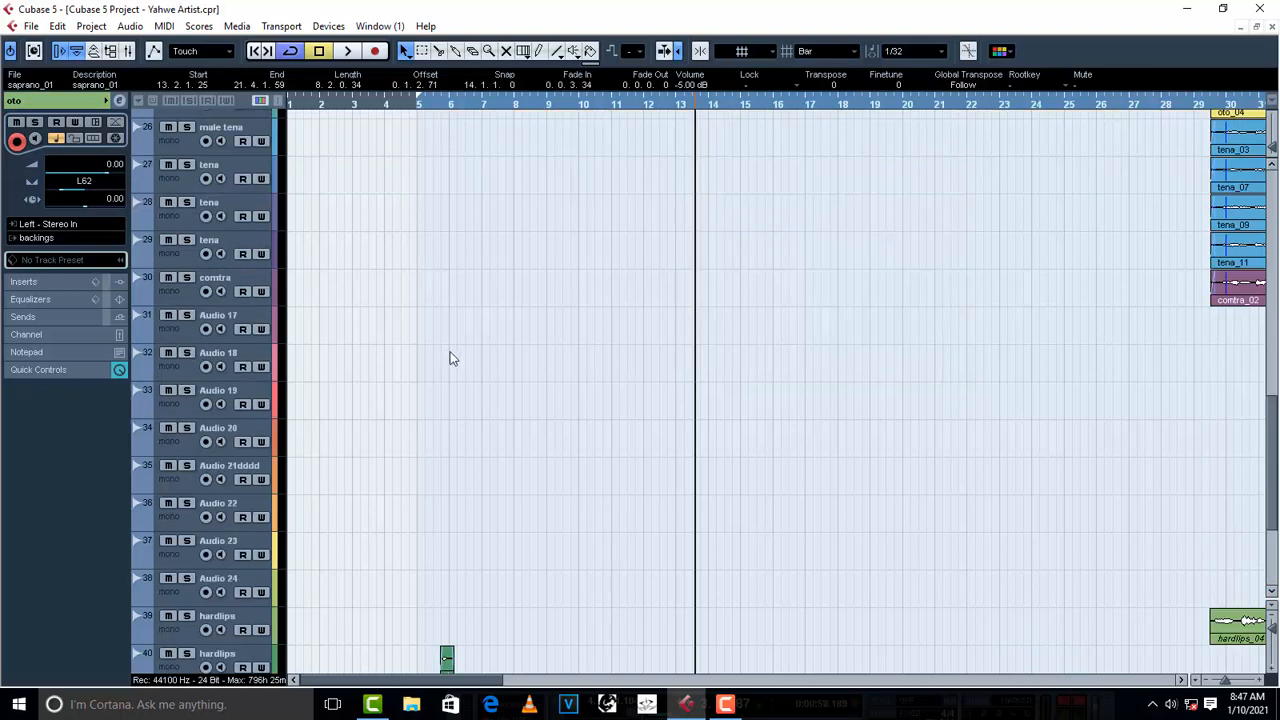
click(242, 521)
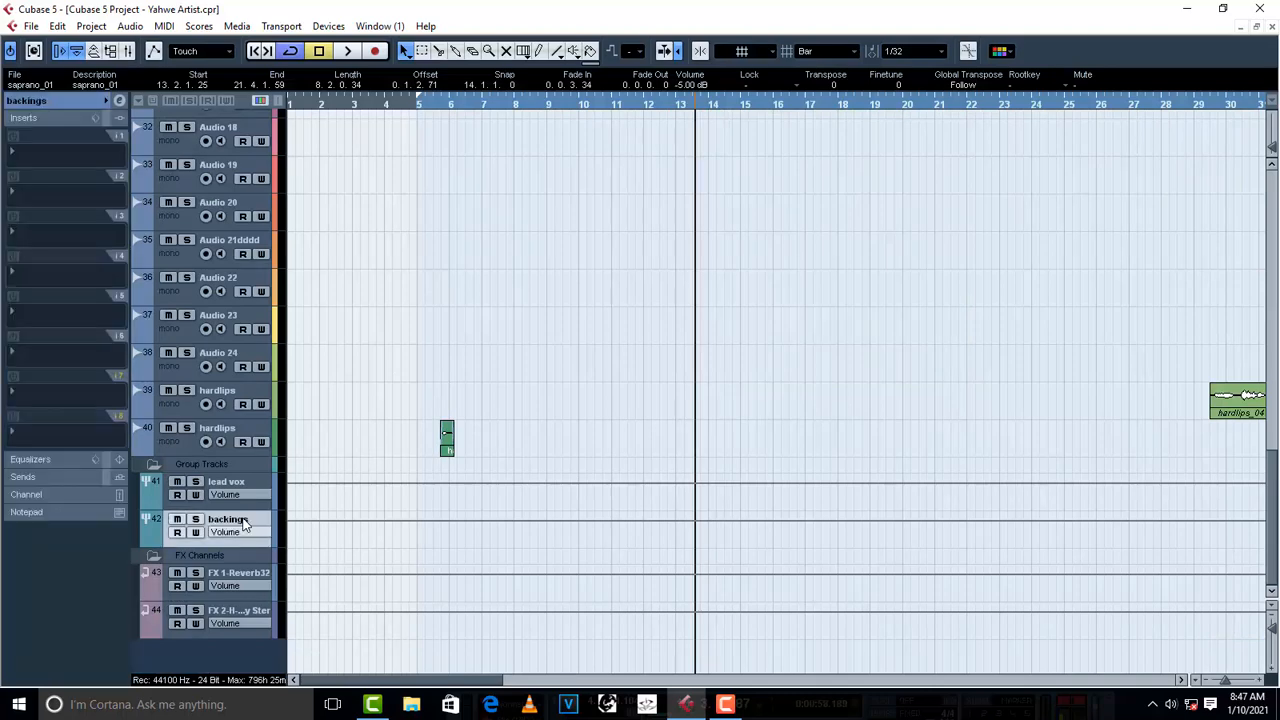
click(27, 147)
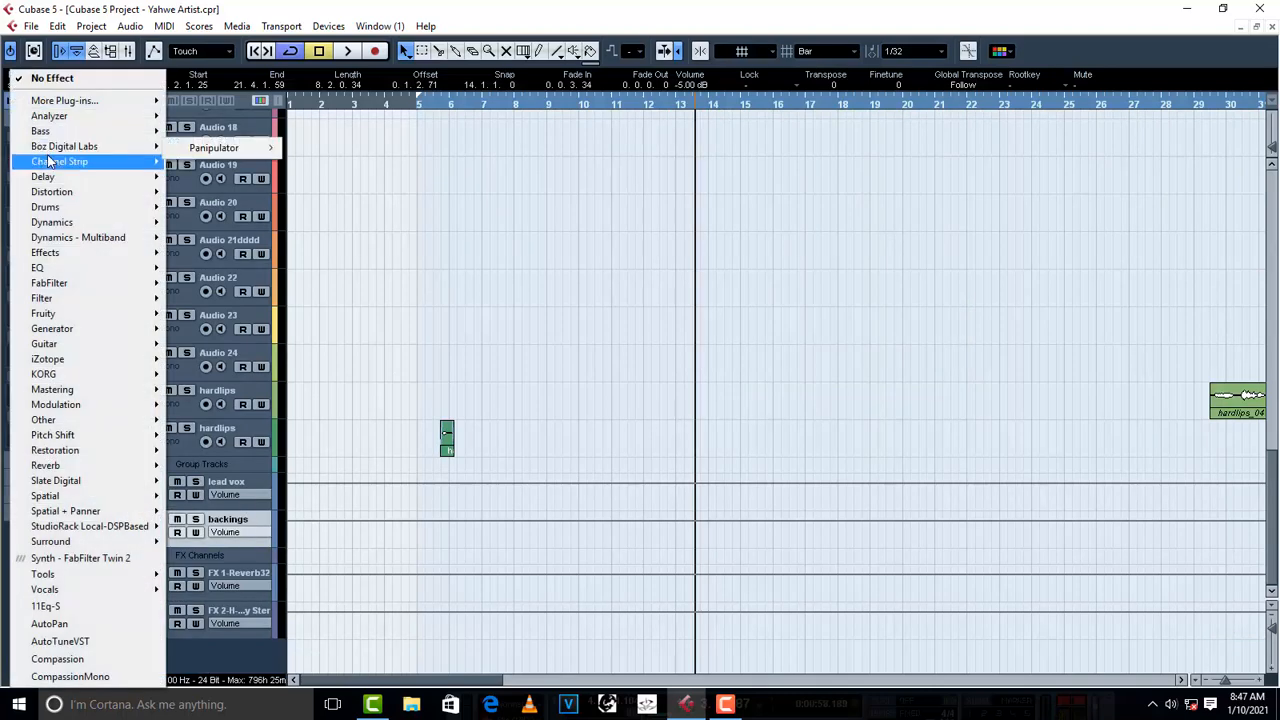
click(452, 423)
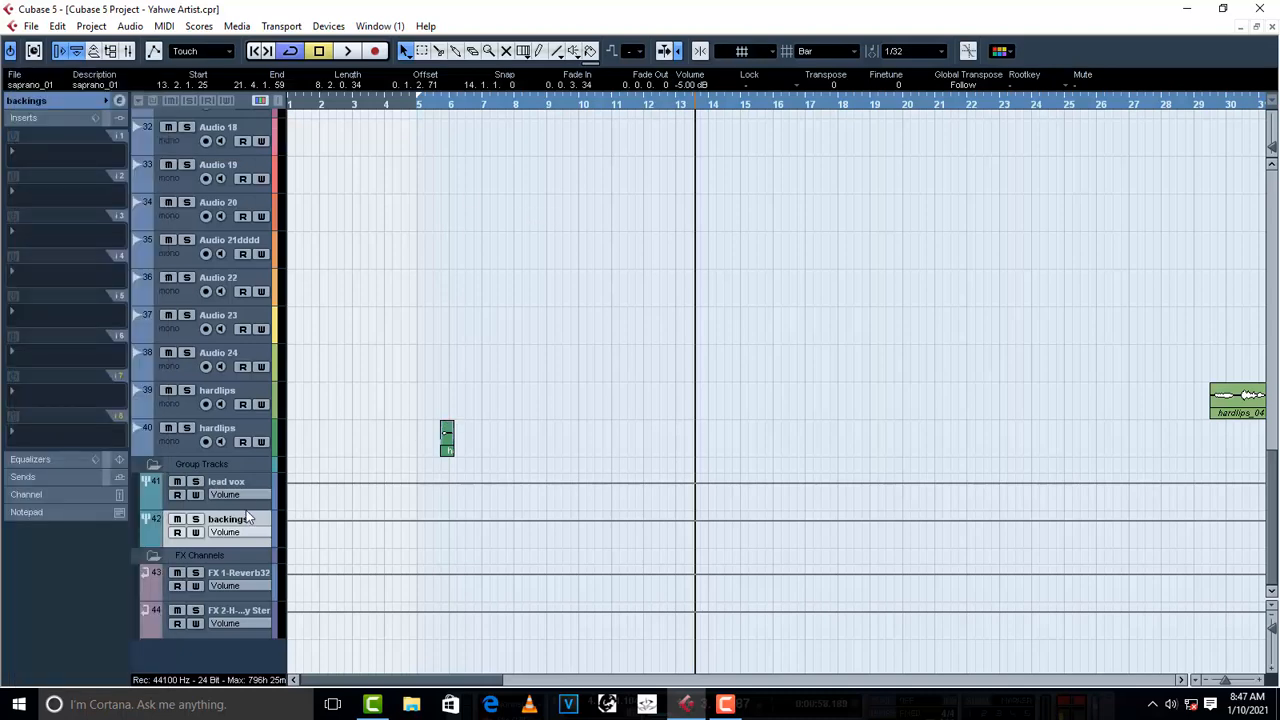
- Save the lead vox group's REQ 6 Stereo settings as a new preset with a name starting with "v", and close the equalizer
click(240, 482)
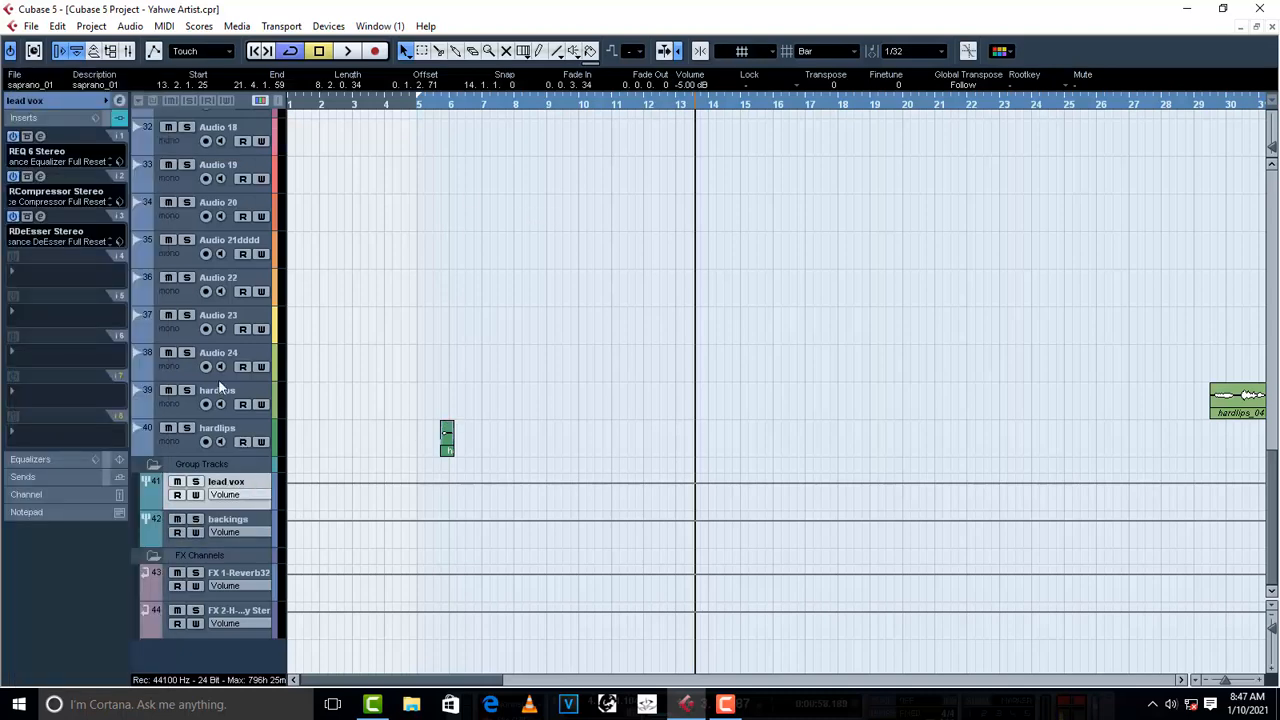
click(40, 137)
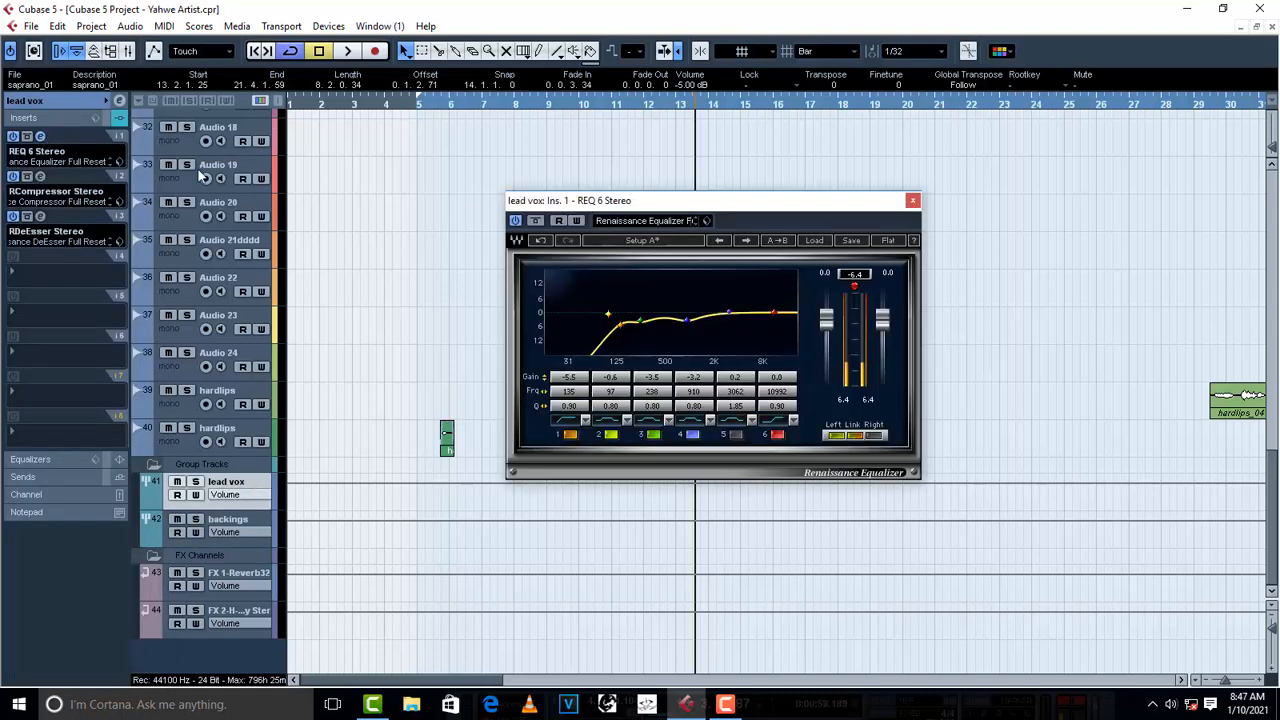
click(707, 221)
click(738, 254)
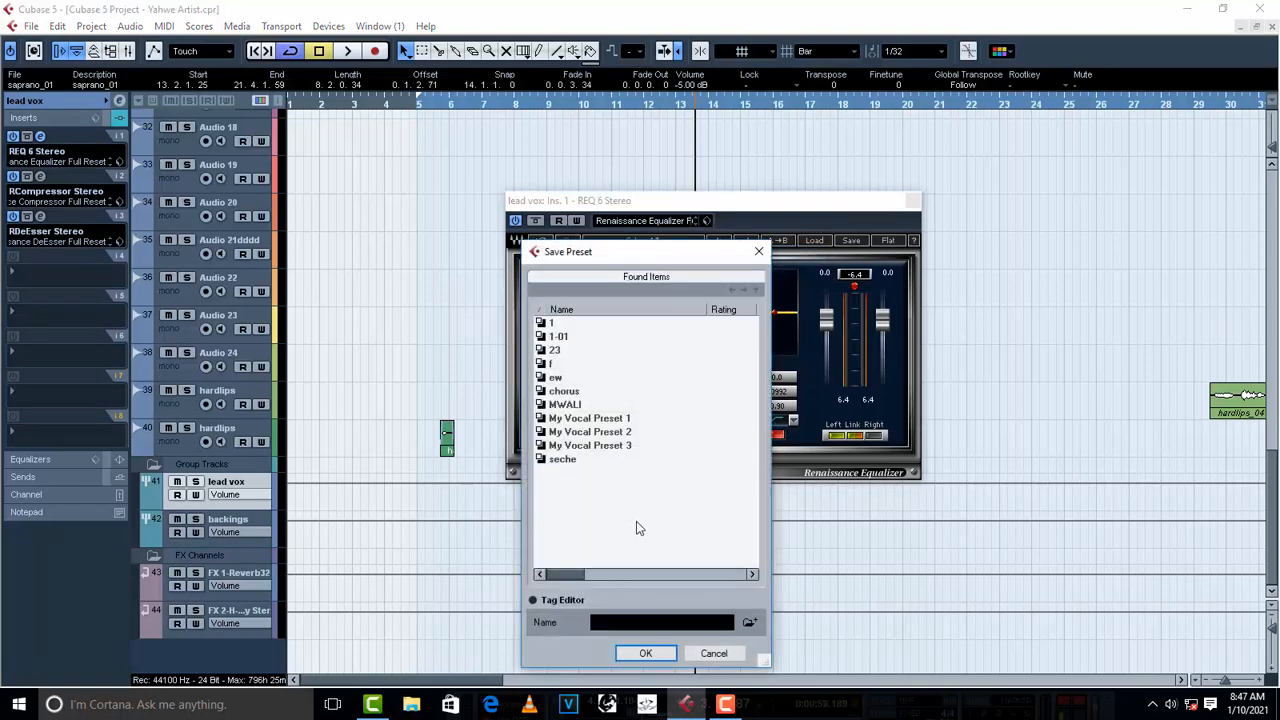
click(650, 626)
text(vox)
click(648, 653)
click(912, 201)
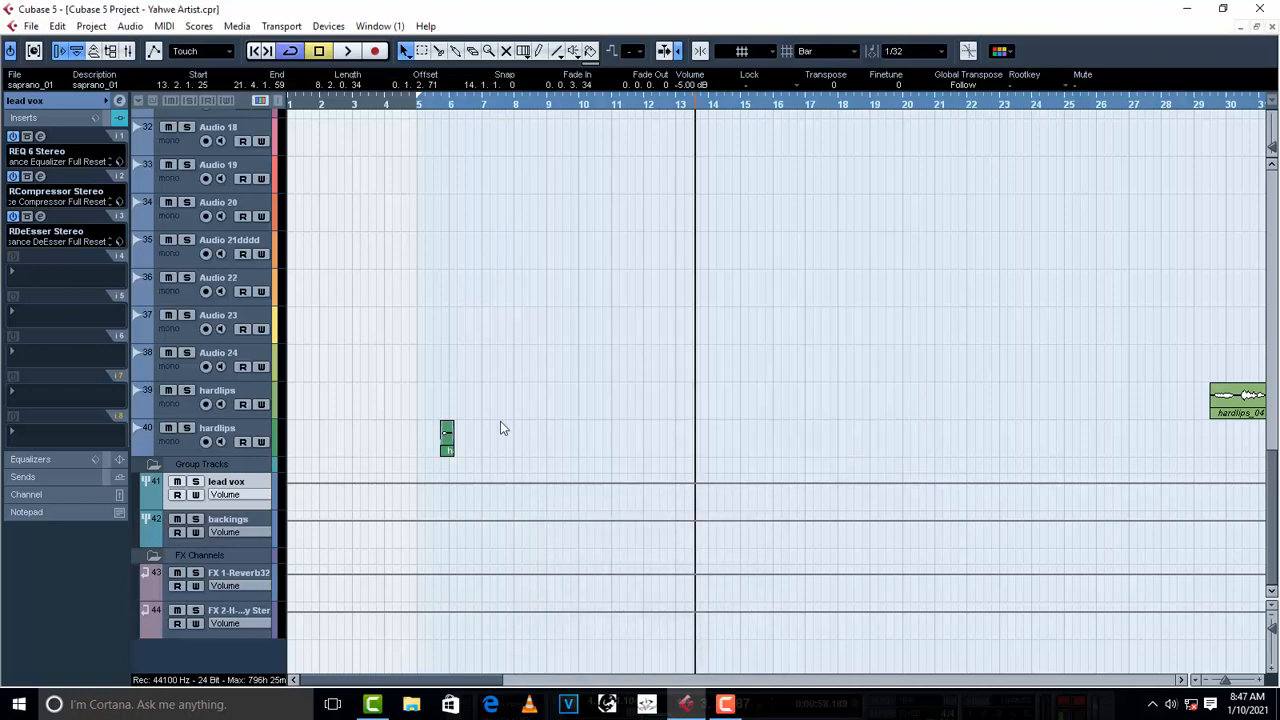
- Insert the REQ 6 Stereo equalizer in the first insert slot of the backings group
click(242, 522)
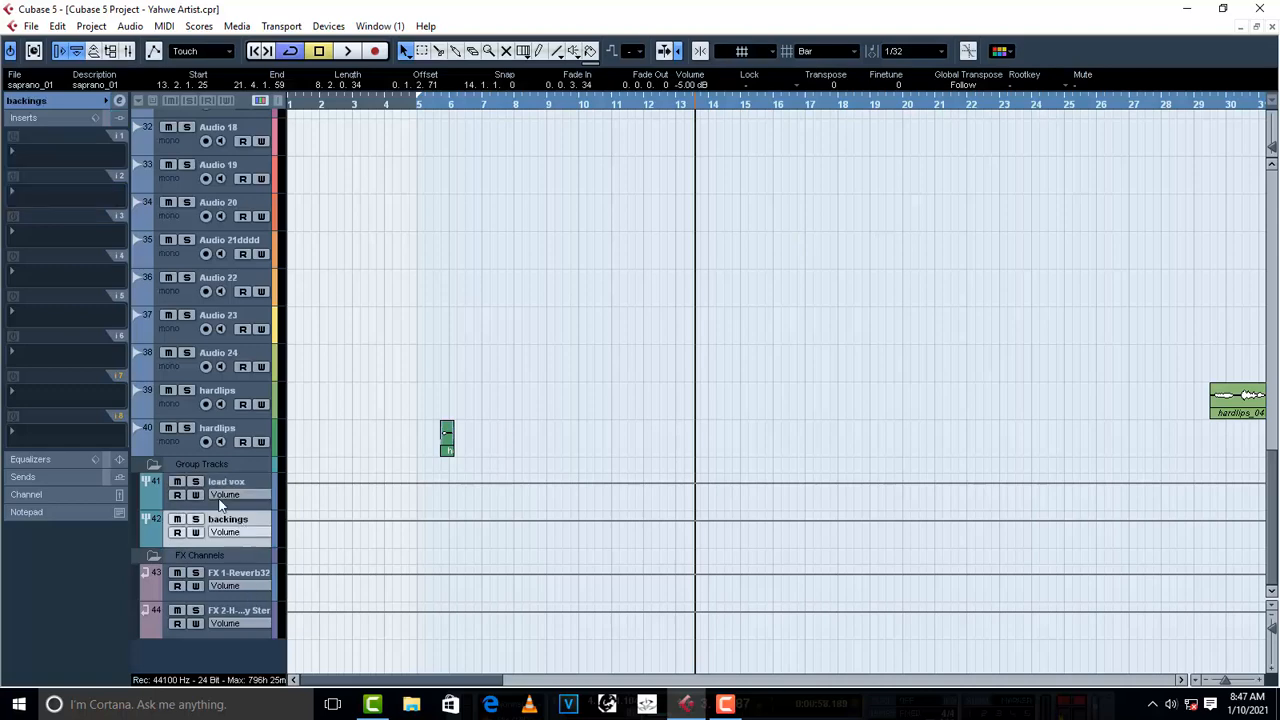
click(28, 151)
mouse_move(30, 153)
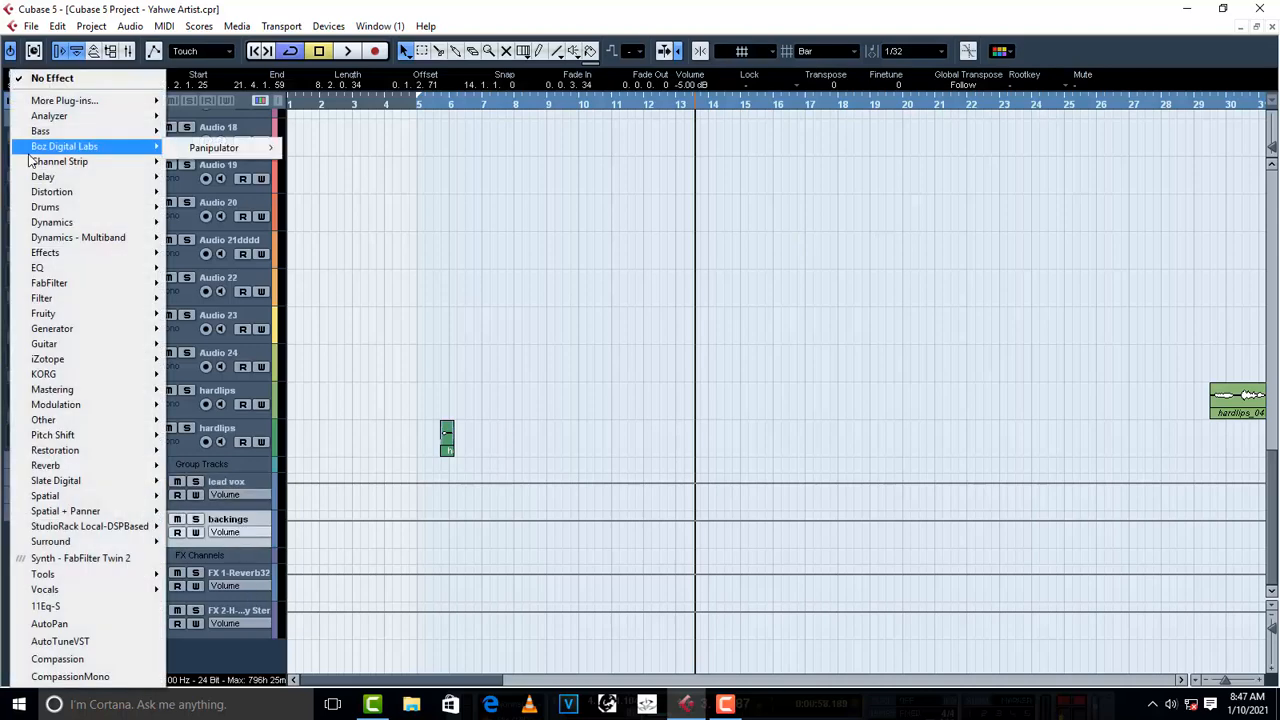
click(251, 265)
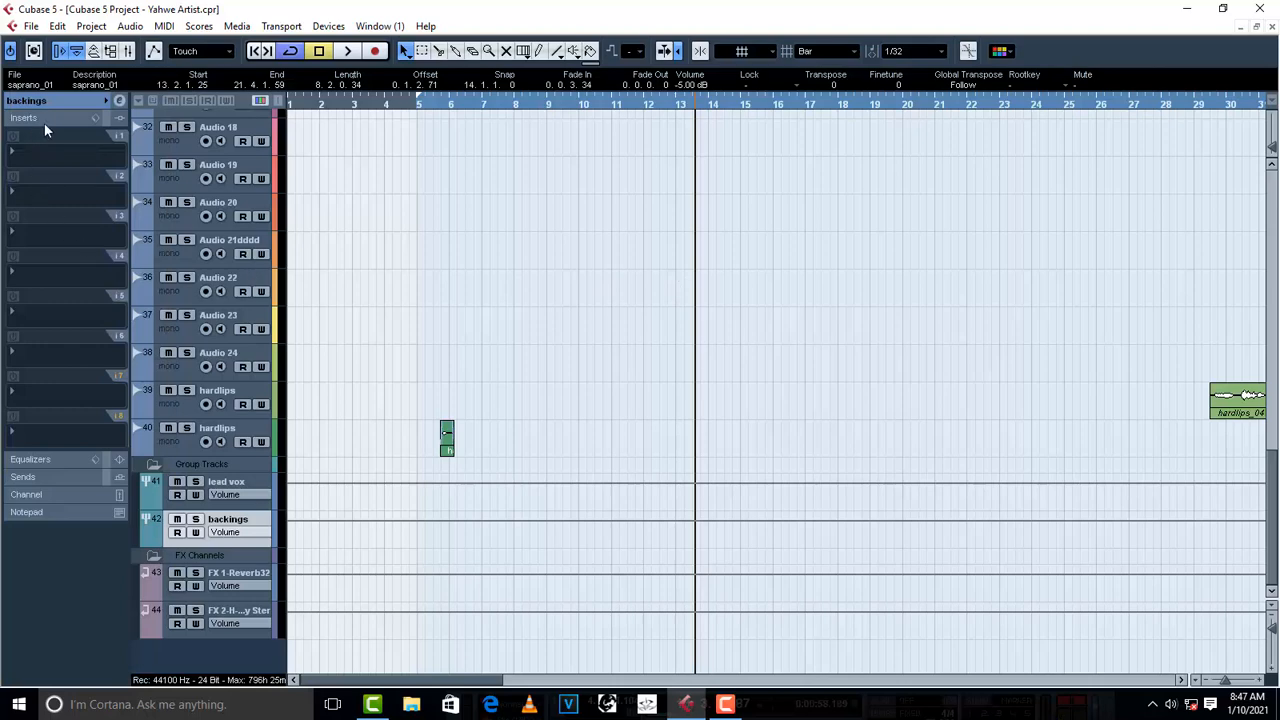
click(39, 158)
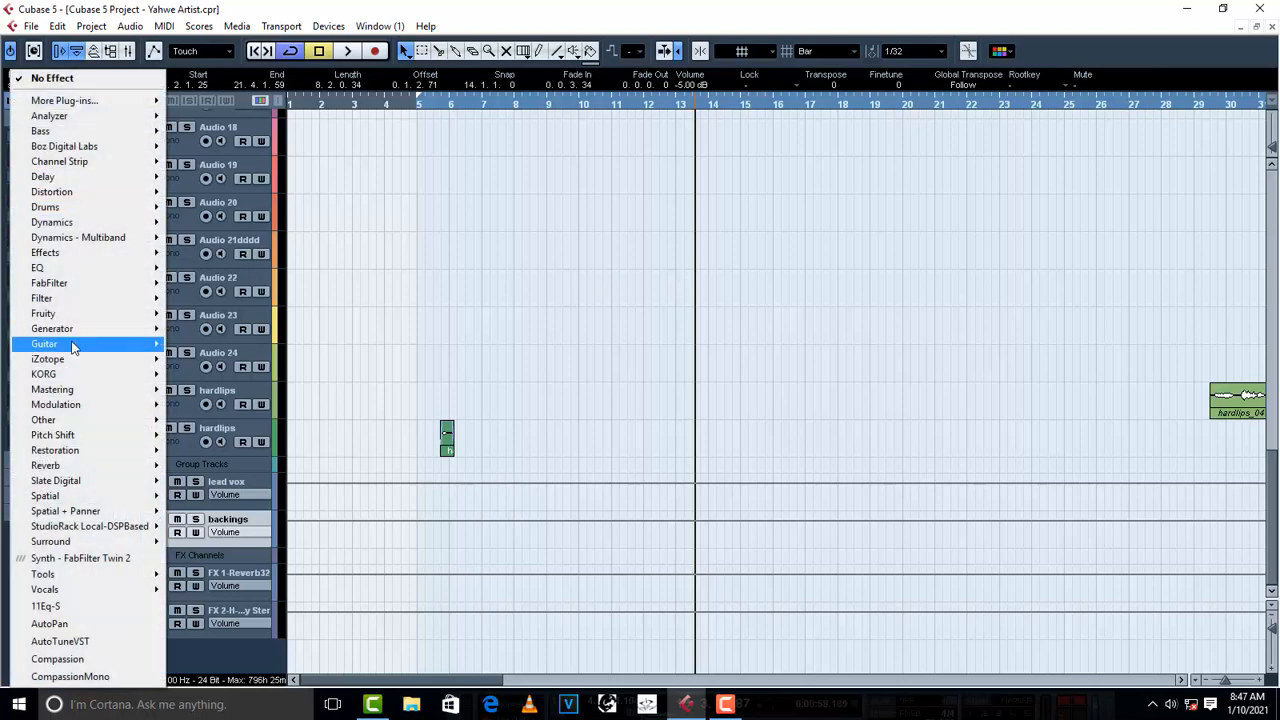
mouse_move(61, 268)
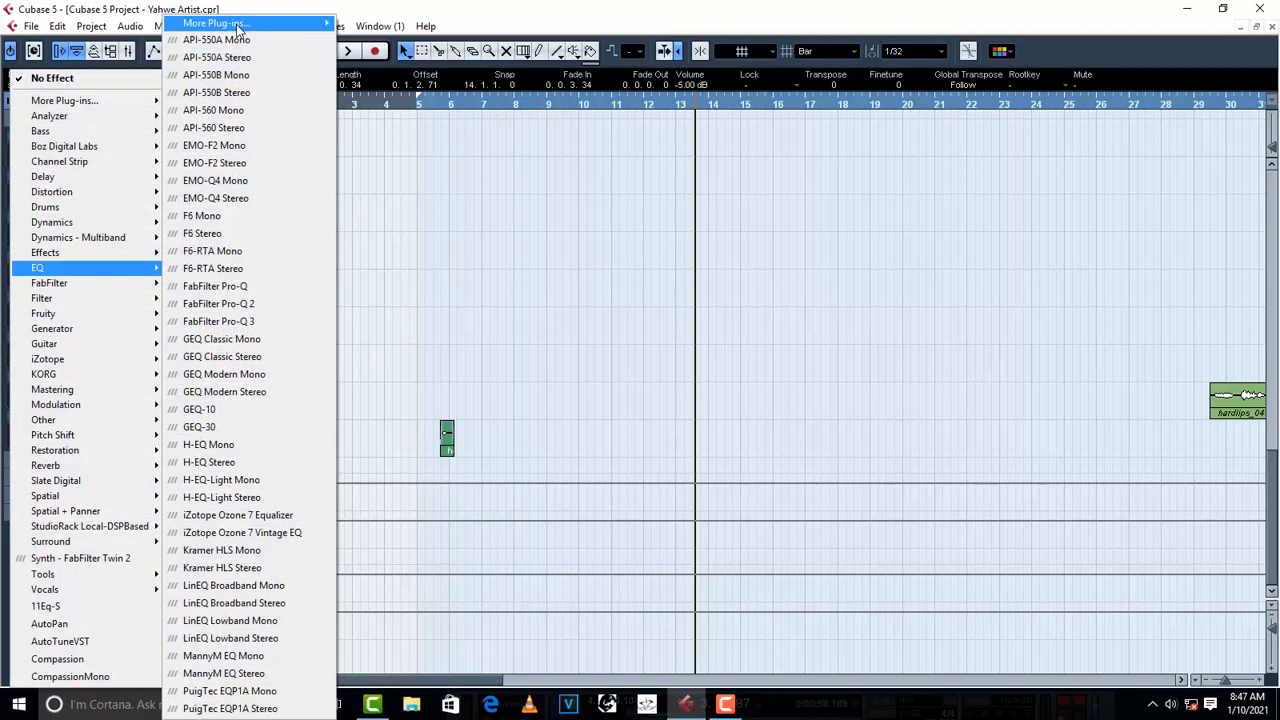
mouse_move(240, 22)
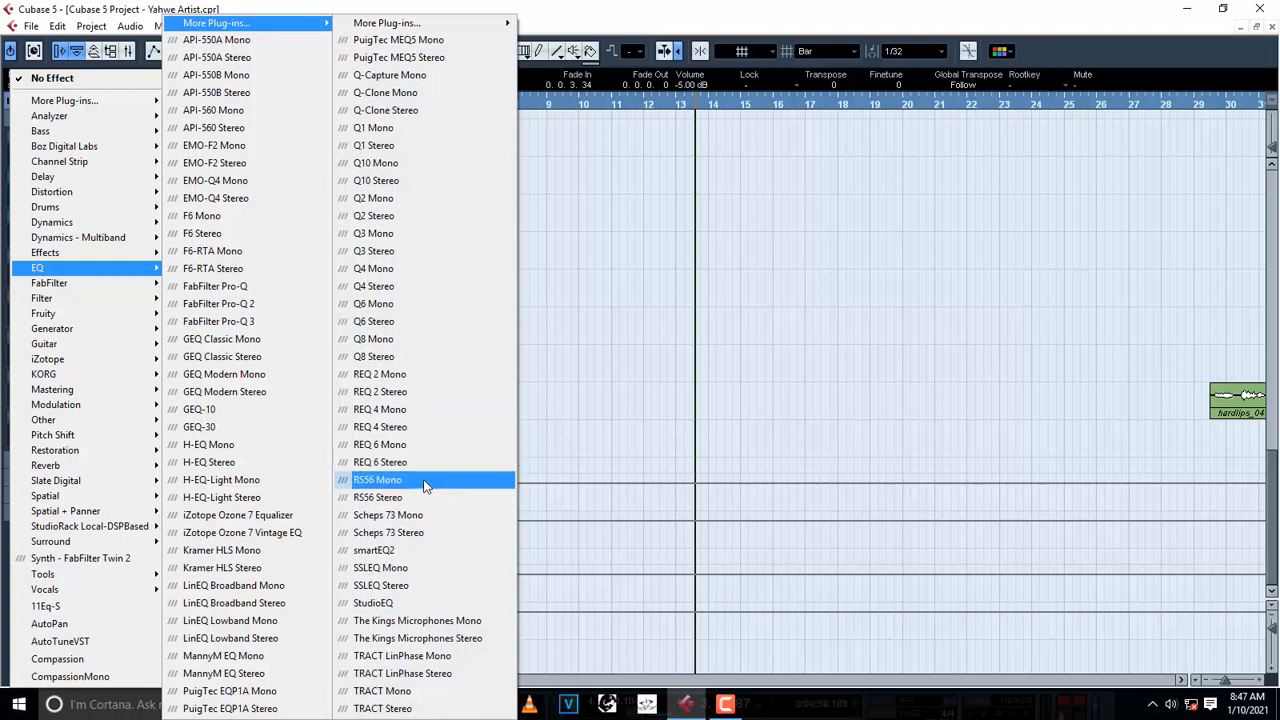
click(405, 461)
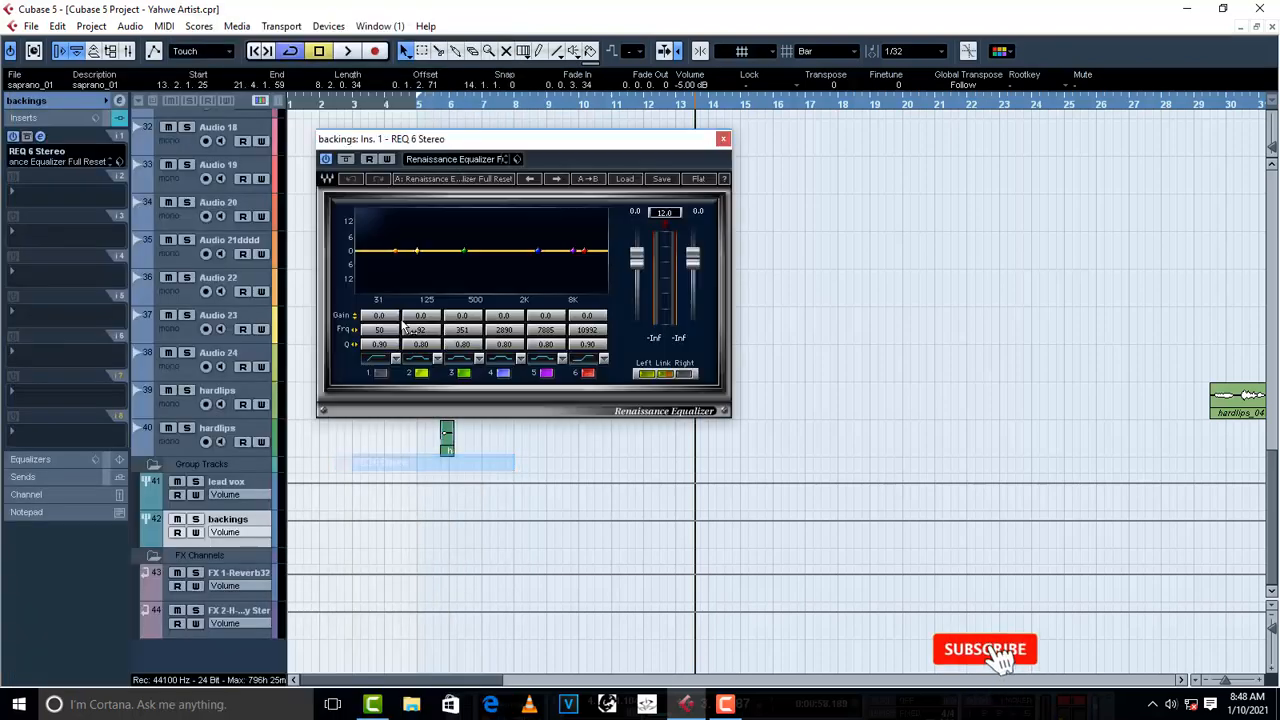
- Load the preset saved from the lead vox equalizer into the backings REQ 6 Stereo, and close the plug-in
click(517, 159)
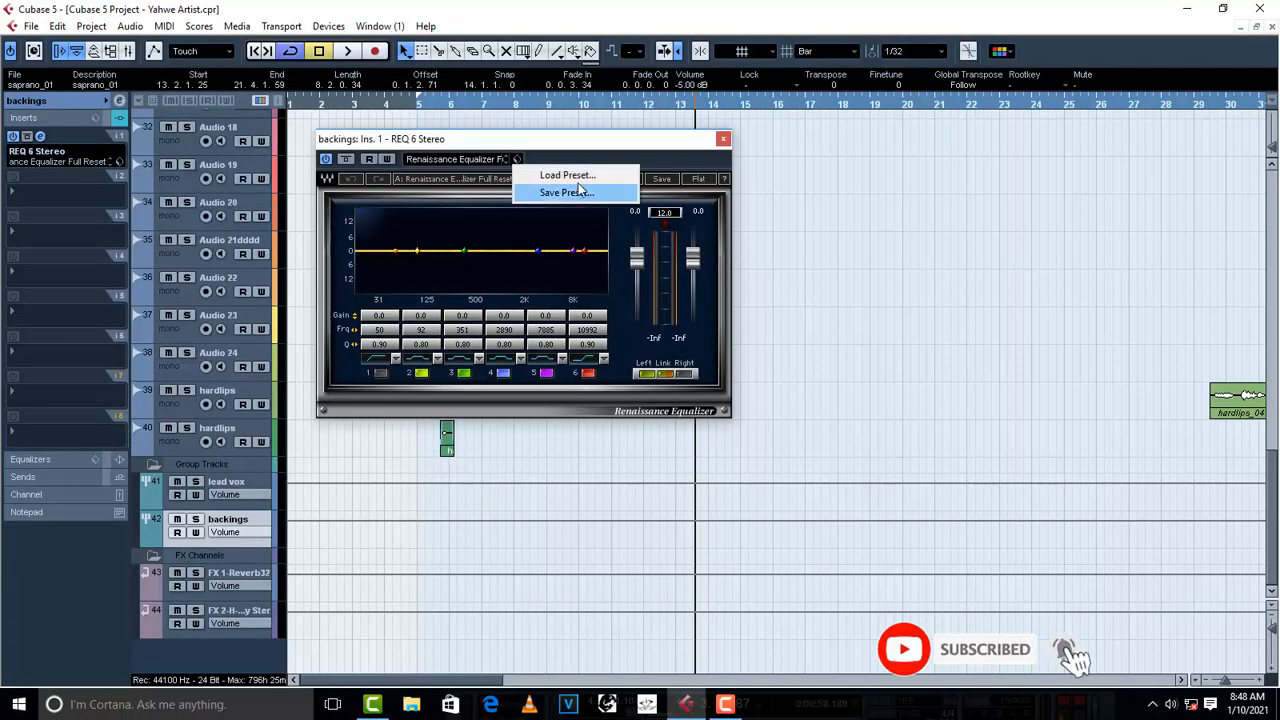
click(545, 173)
click(618, 436)
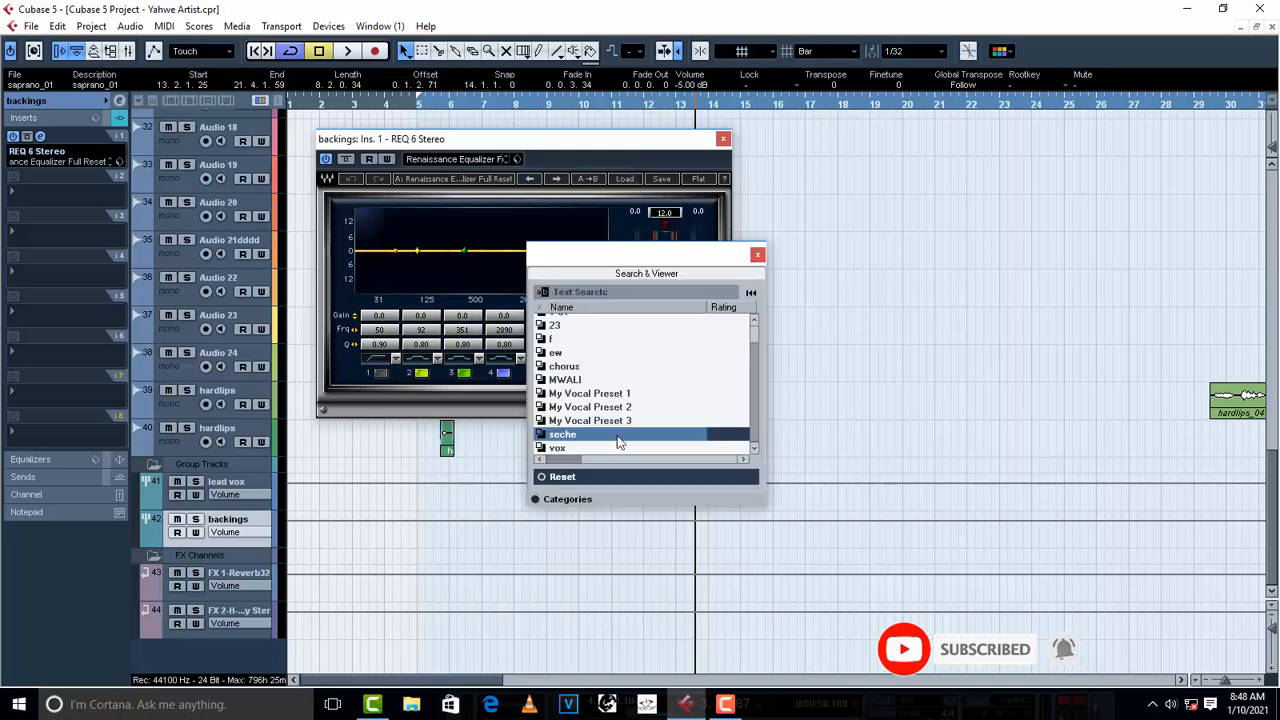
click(559, 448)
click(758, 255)
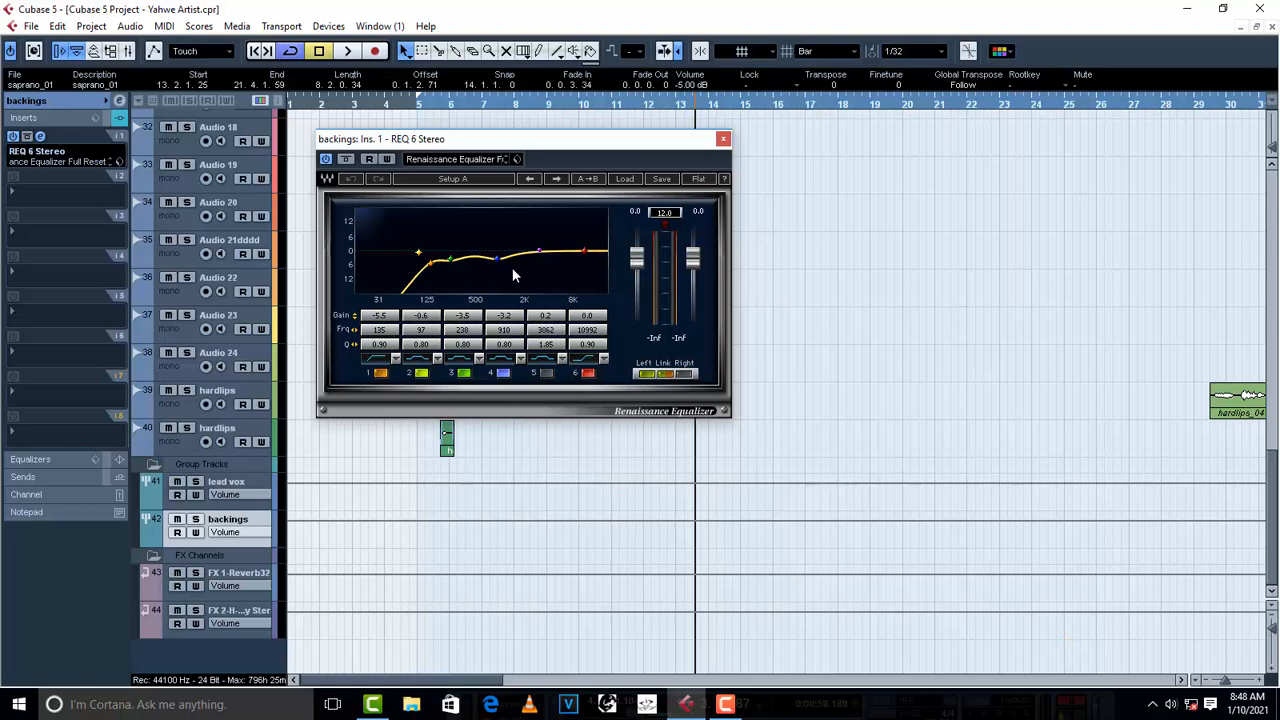
click(723, 139)
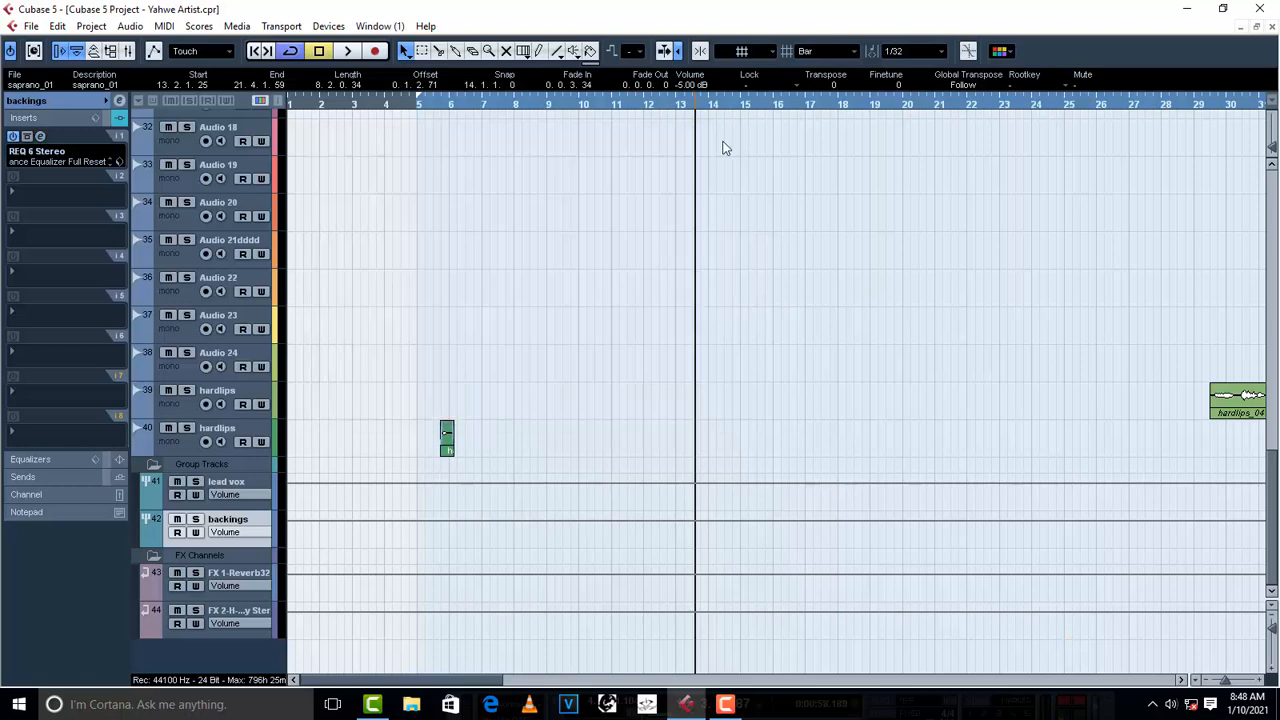
- Insert RCompressor Stereo in the second insert slot of the backings group
click(27, 197)
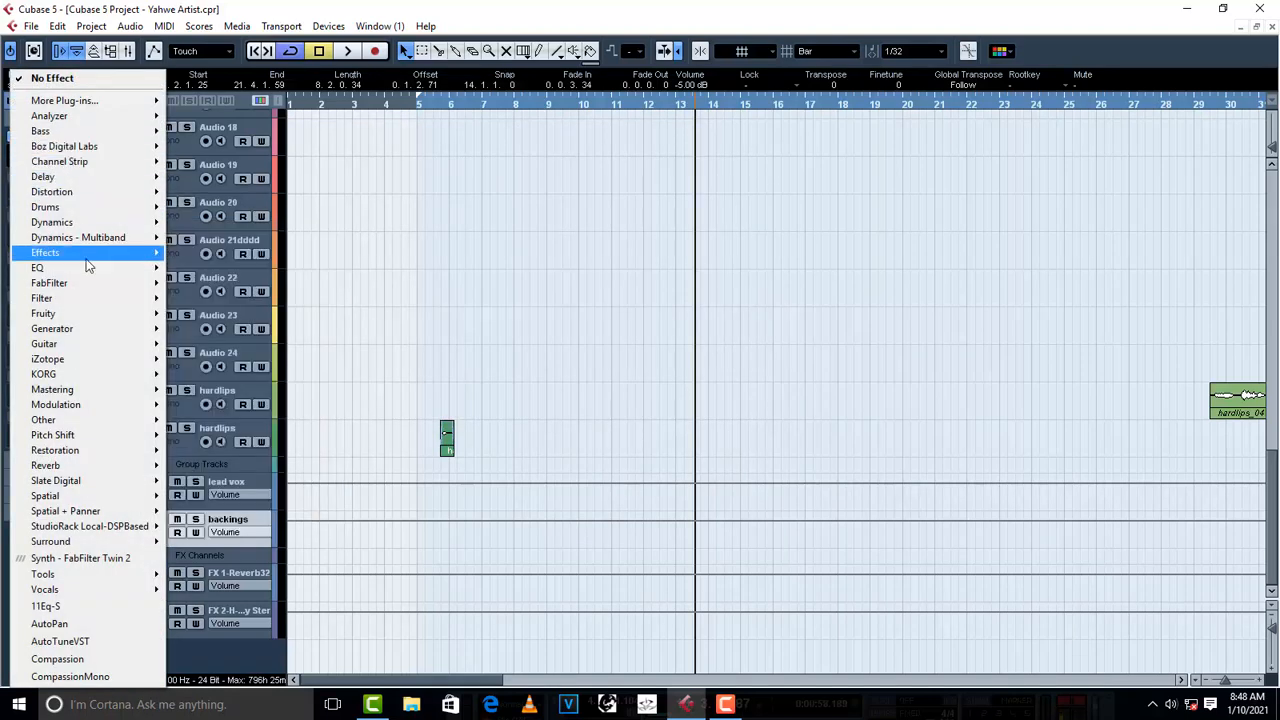
mouse_move(86, 222)
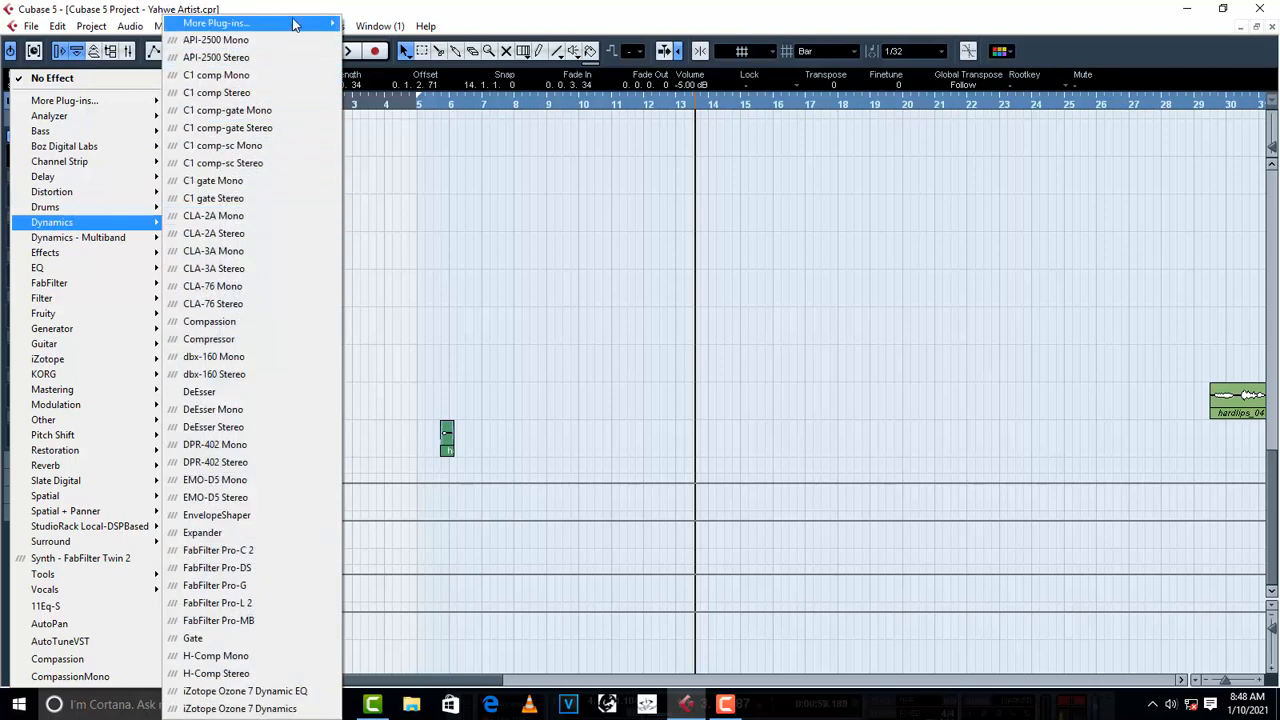
mouse_move(295, 22)
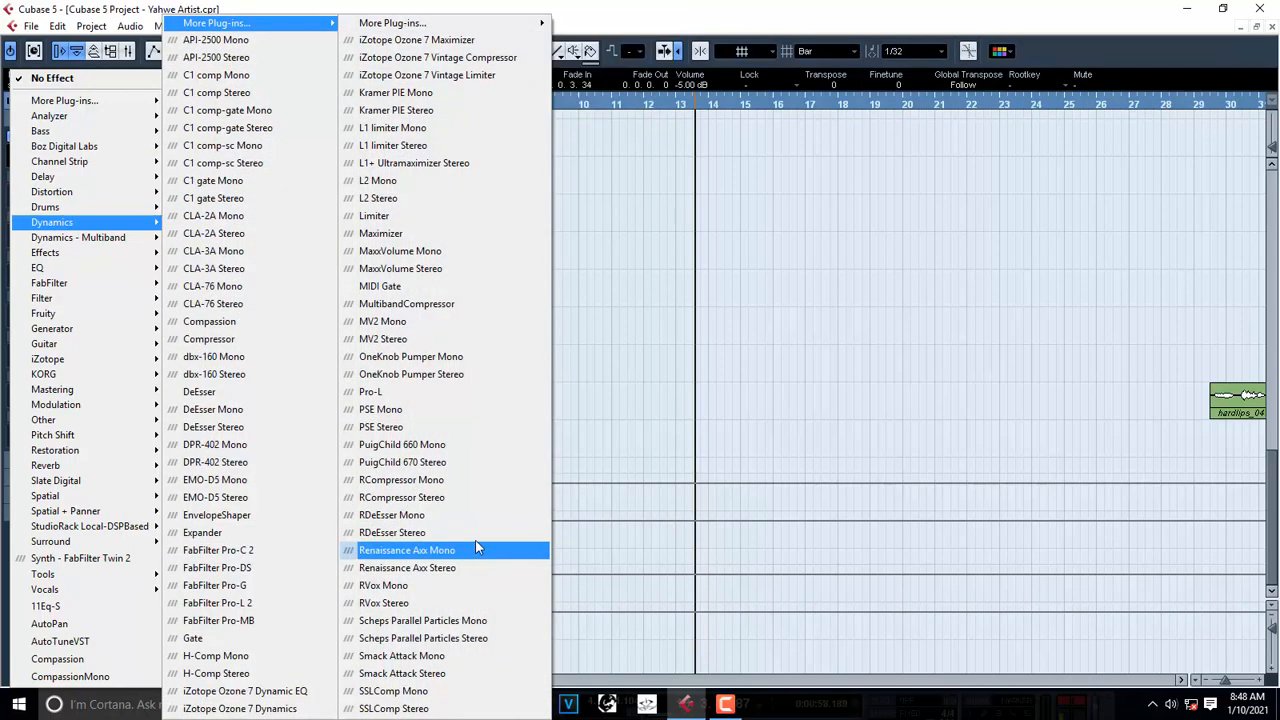
click(443, 498)
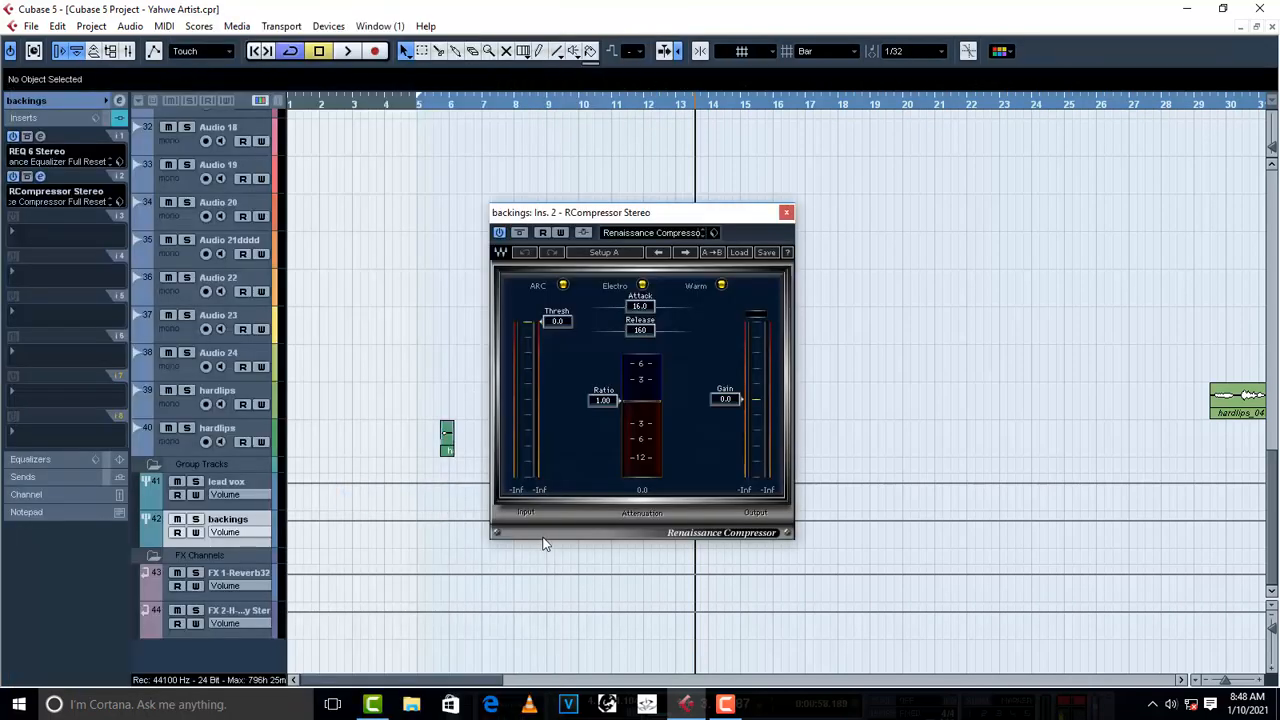
- Set the backings compressor's ratio to 3.10 and its threshold to -20.0 while auditioning the backing vocals from bar 13, and stop playback
drag(706, 222, 560, 232)
scroll(594, 291, up, 5)
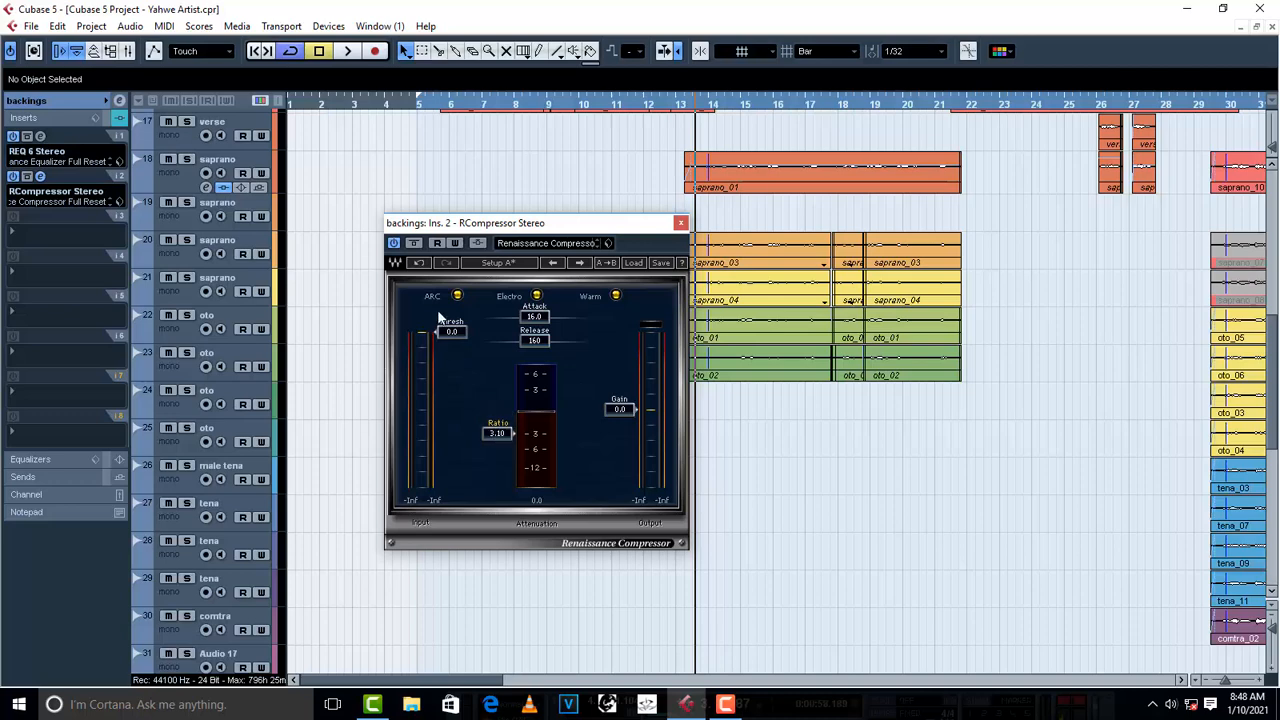
key(space)
drag(452, 332, 452, 385)
key(space)
key(space)
drag(447, 397, 451, 383)
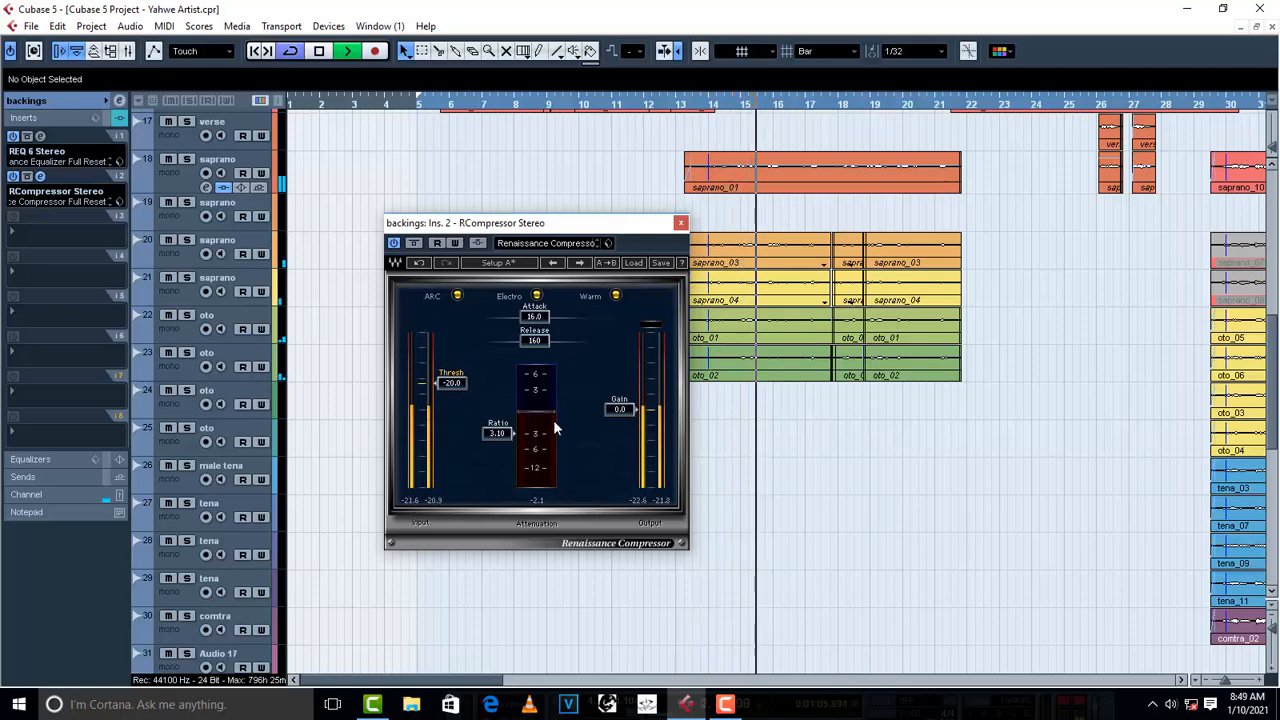
key(space)
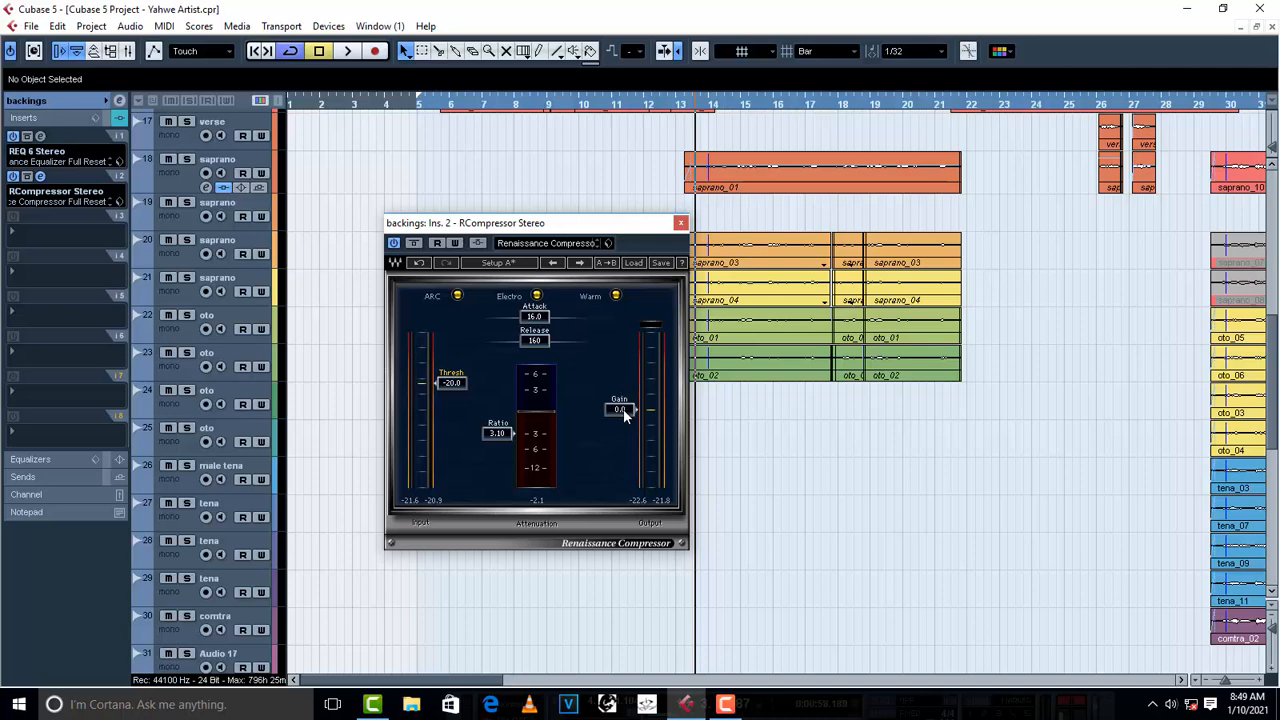
- Set the backings compressor's output gain to 15.0 while auditioning the backing vocals from bar 13, stop playback and close the plug-in
key(space)
scroll(623, 409, up, 5)
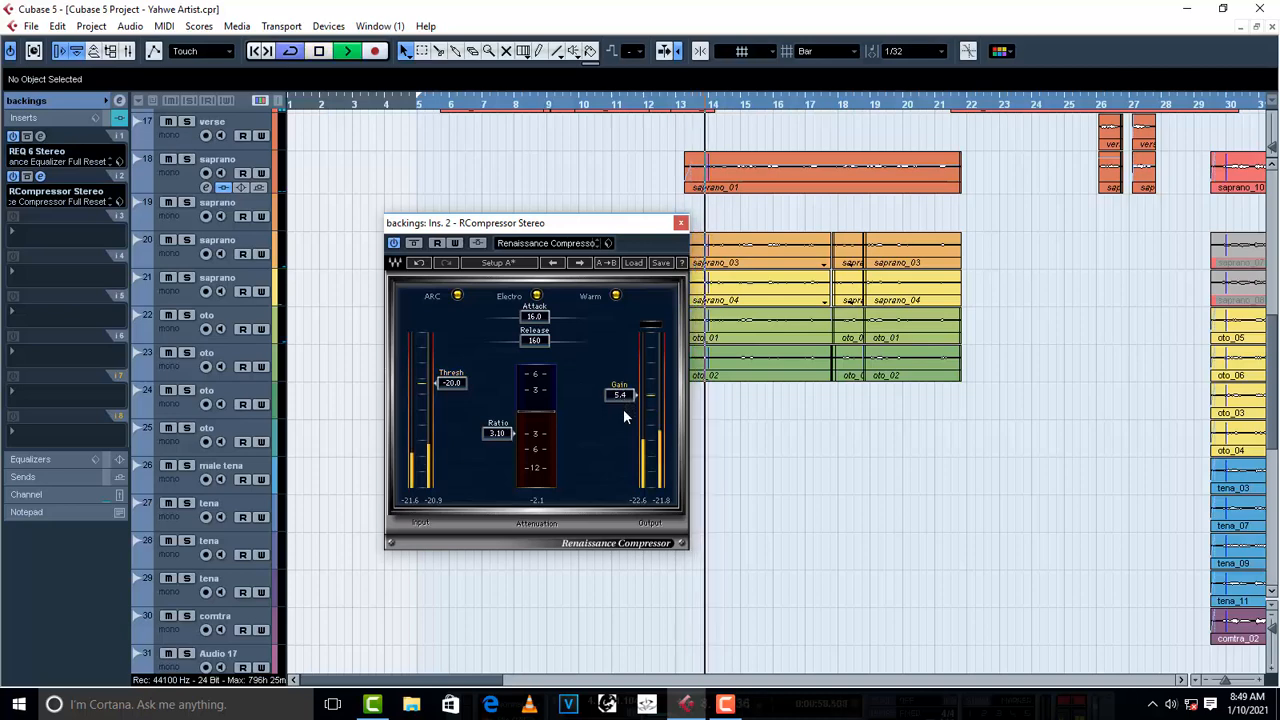
scroll(623, 409, up, 5)
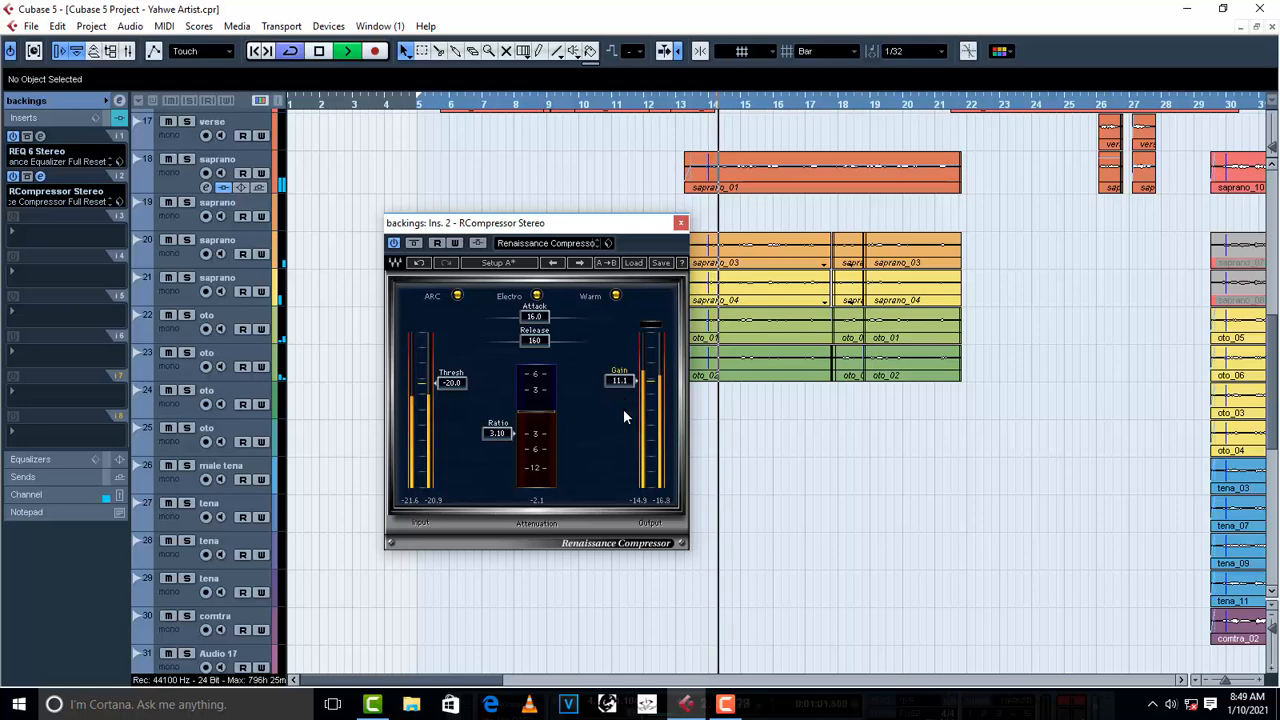
scroll(623, 409, up, 1)
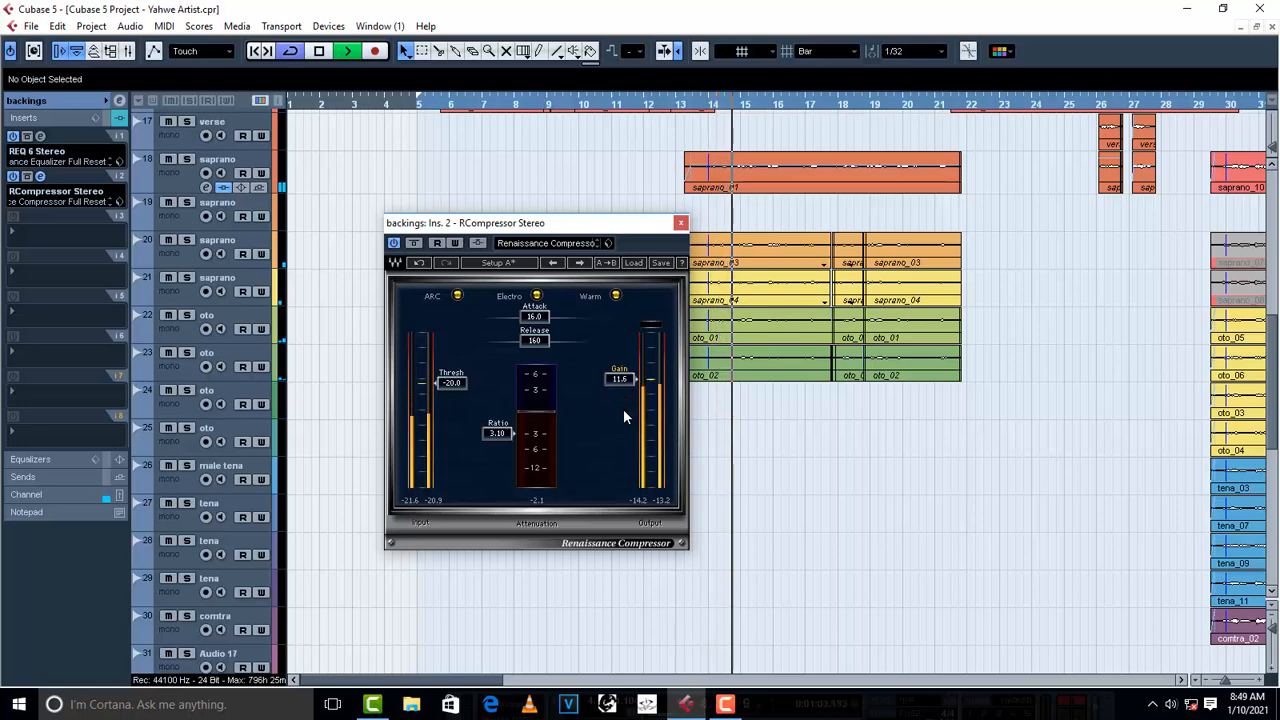
scroll(623, 409, up, 2)
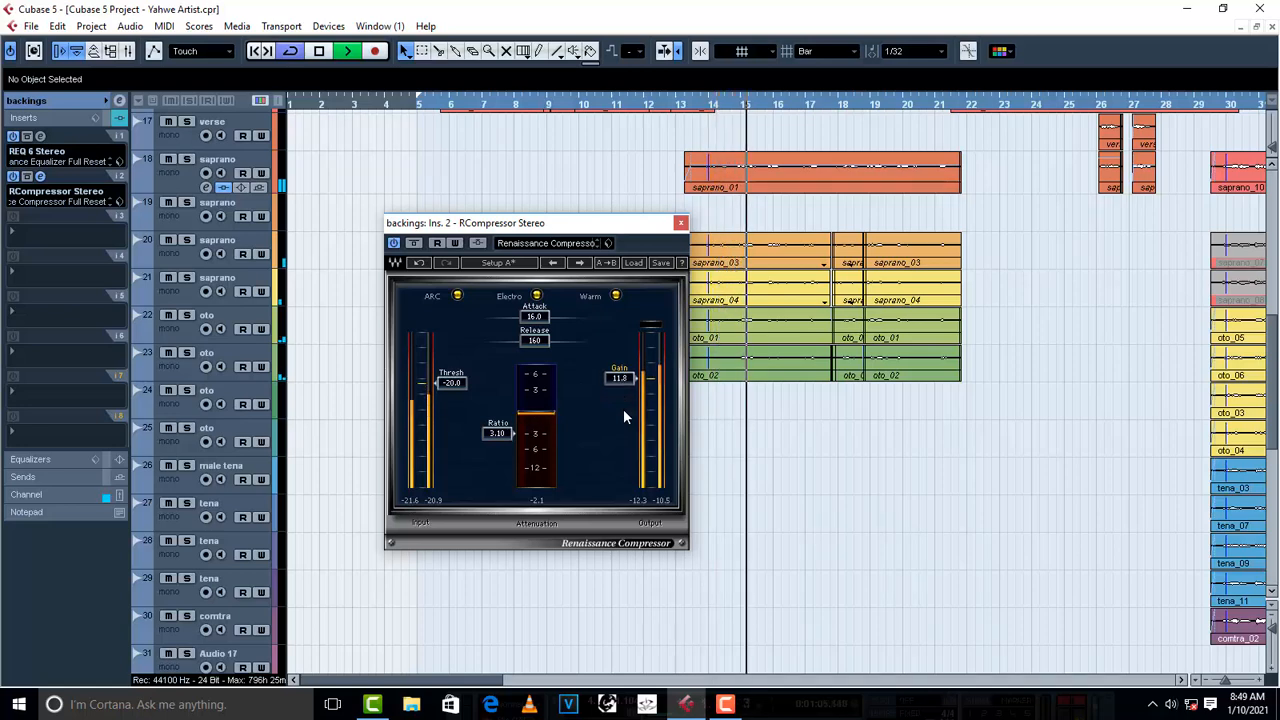
scroll(623, 417, up, 2)
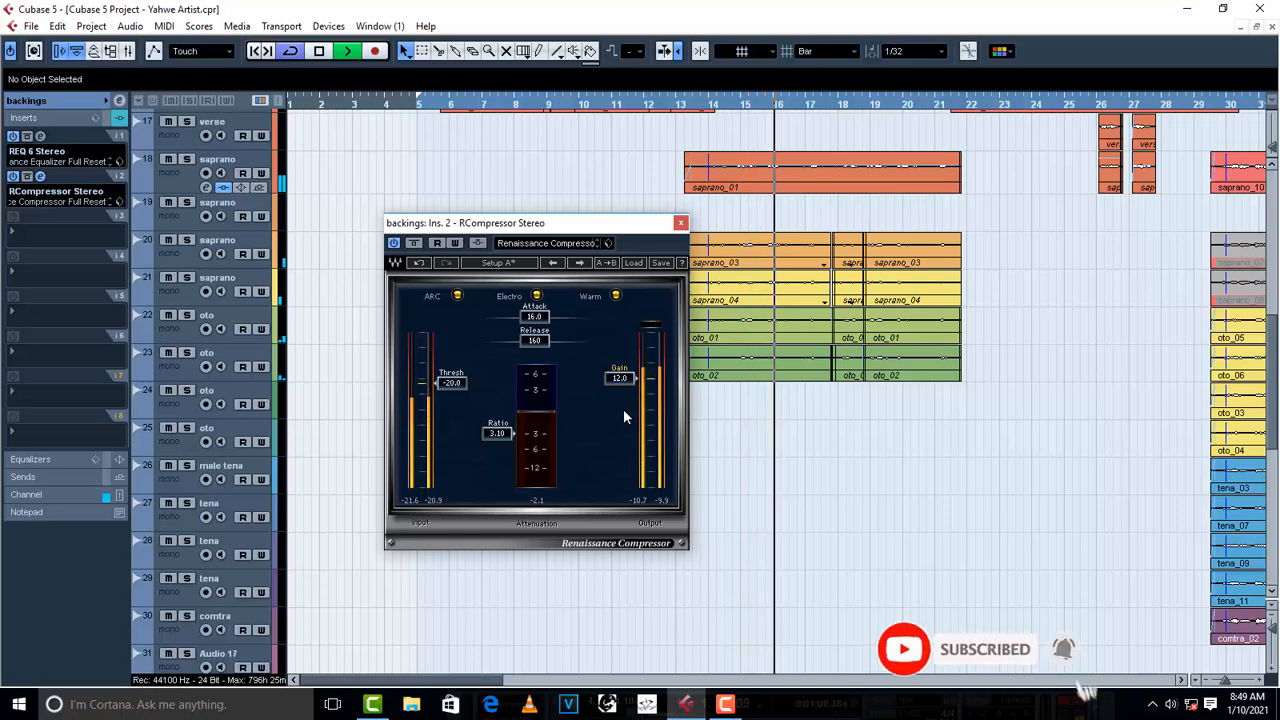
scroll(623, 417, up, 5)
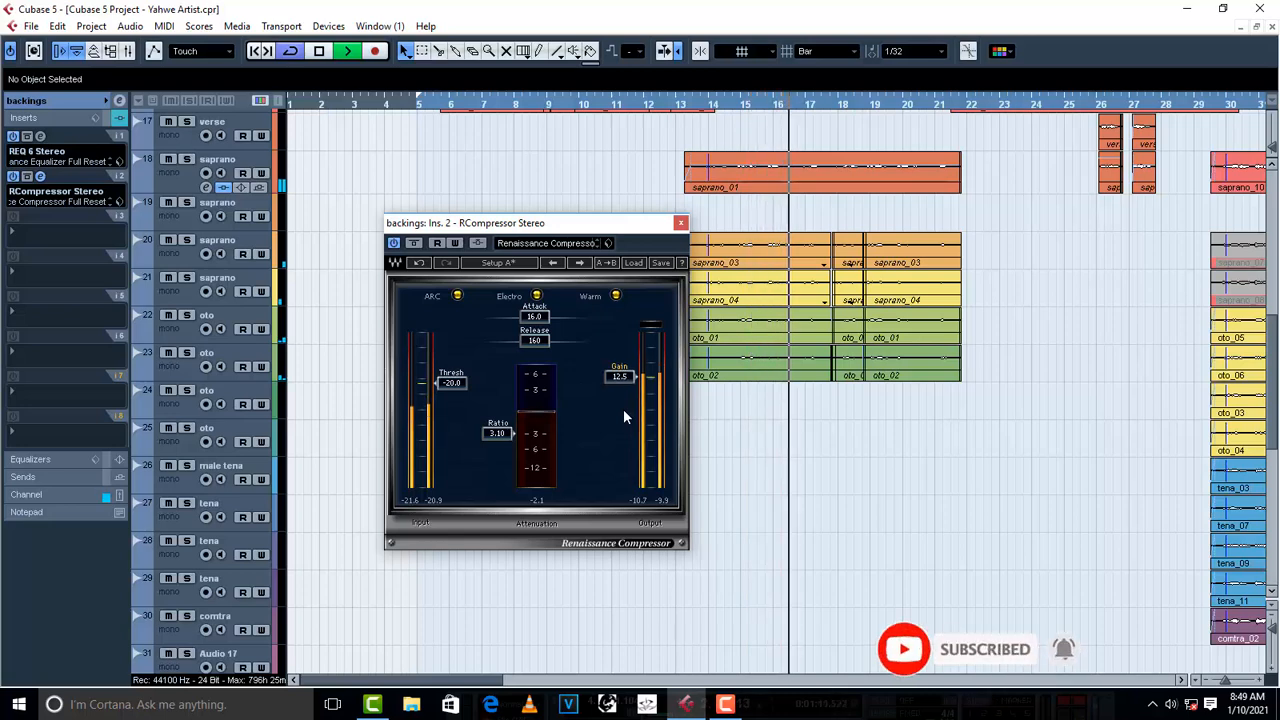
scroll(623, 417, up, 1)
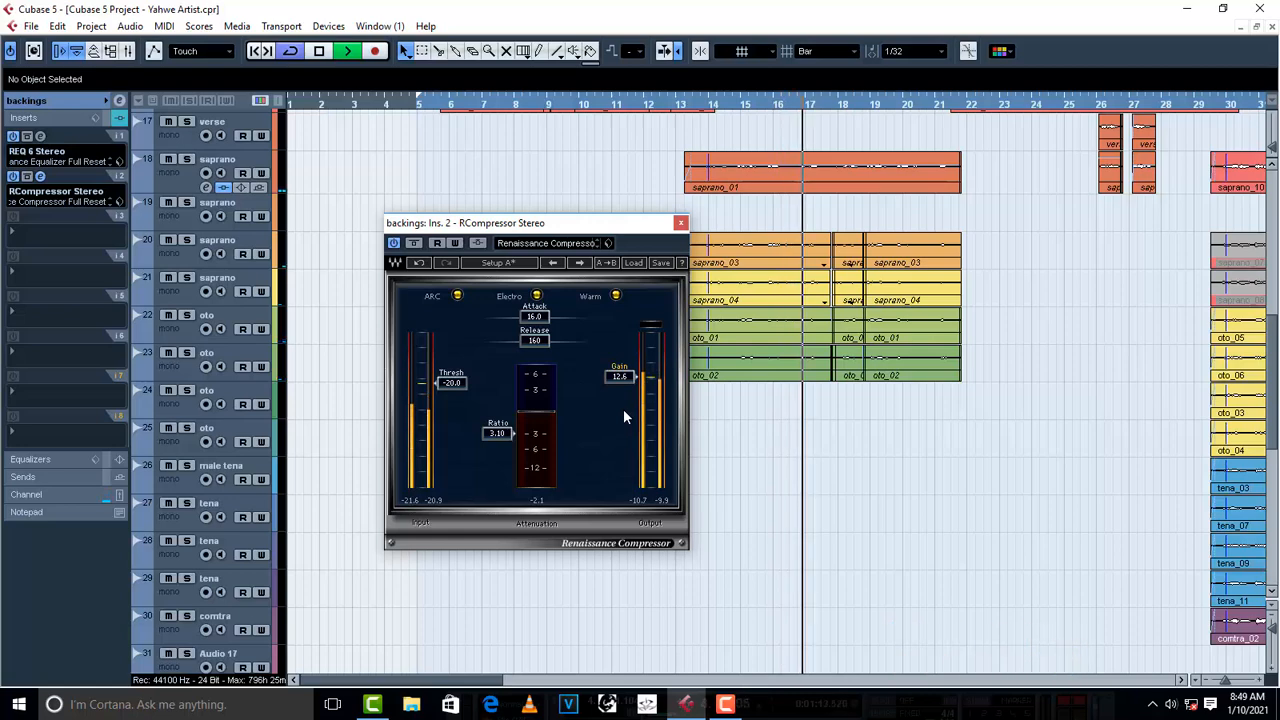
scroll(623, 410, up, 2)
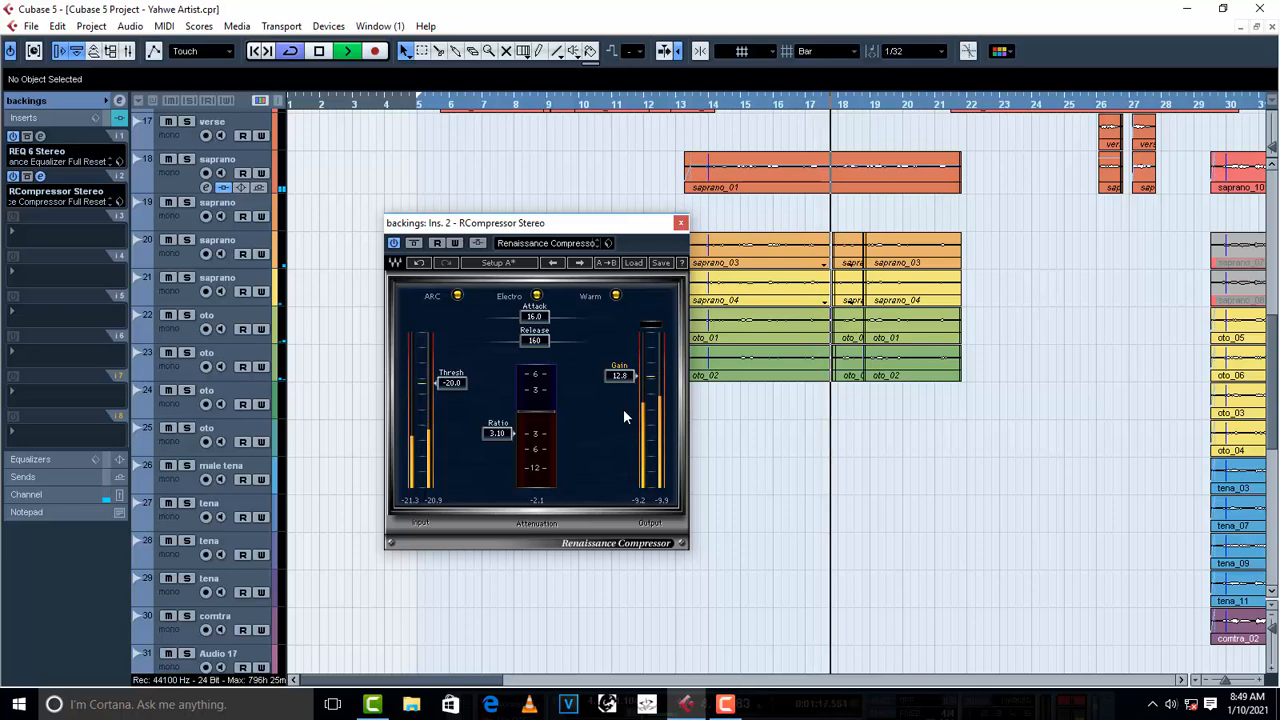
scroll(623, 417, up, 2)
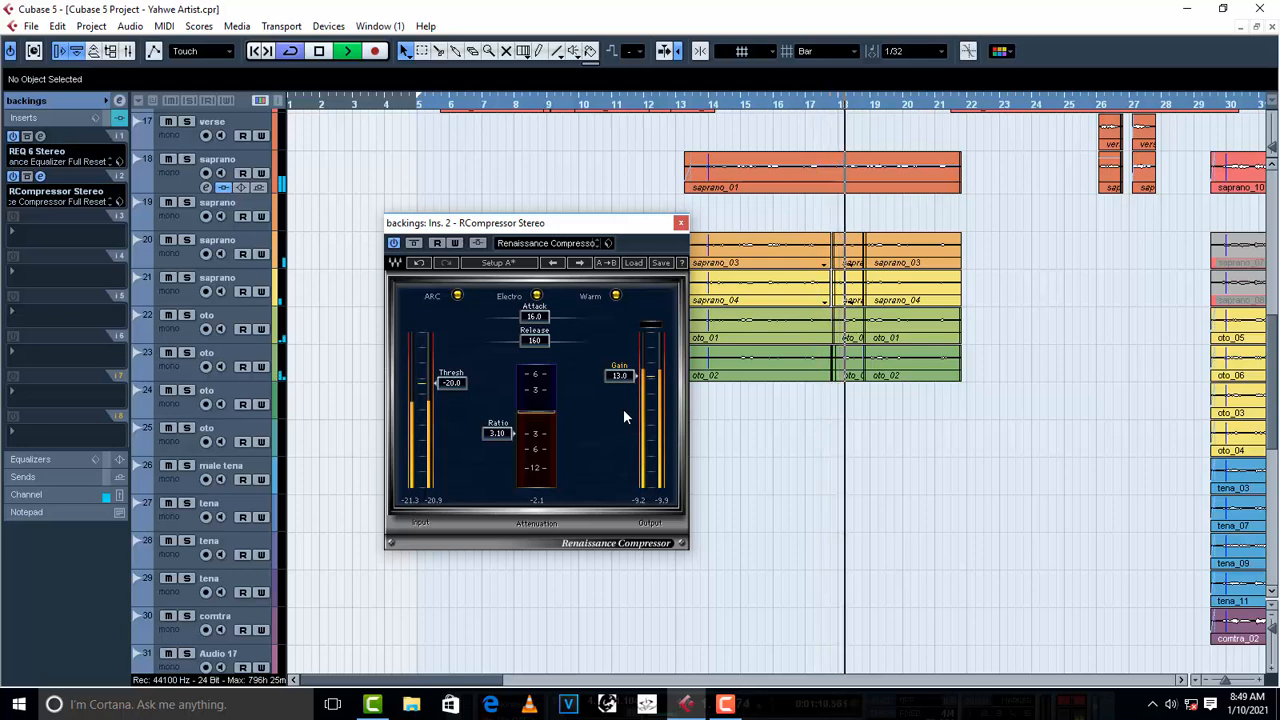
scroll(623, 417, up, 5)
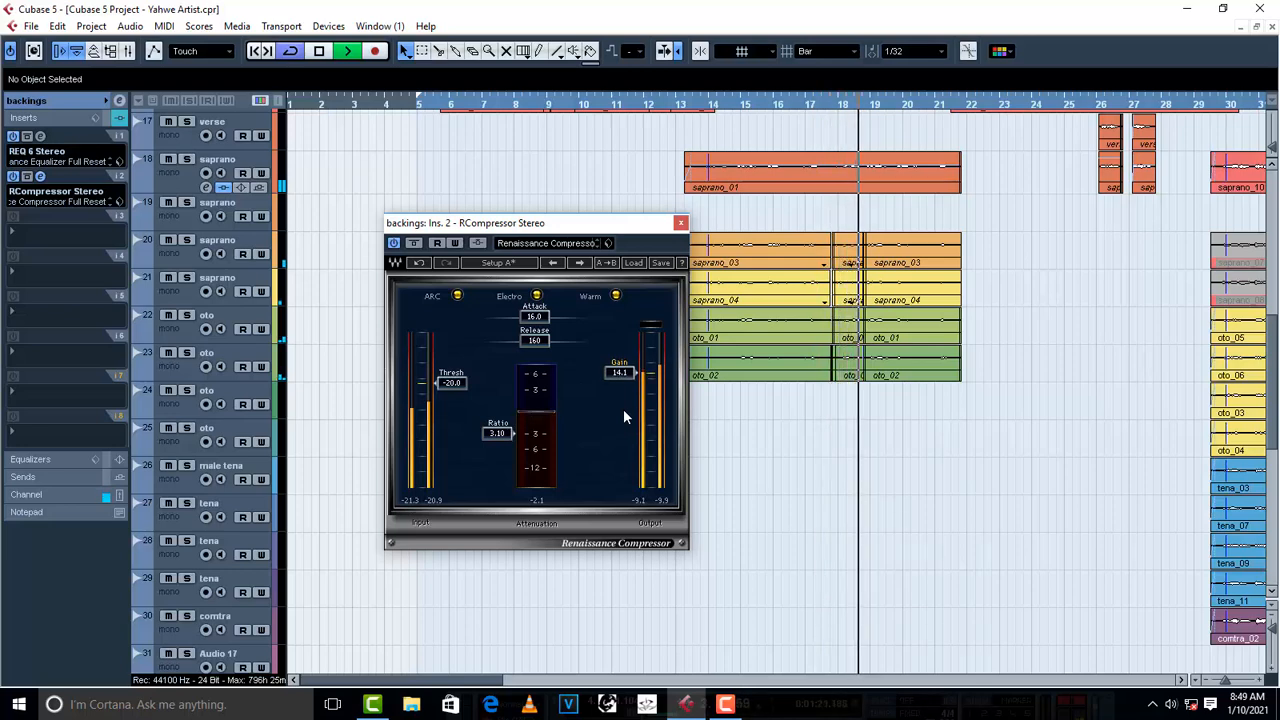
scroll(623, 417, up, 2)
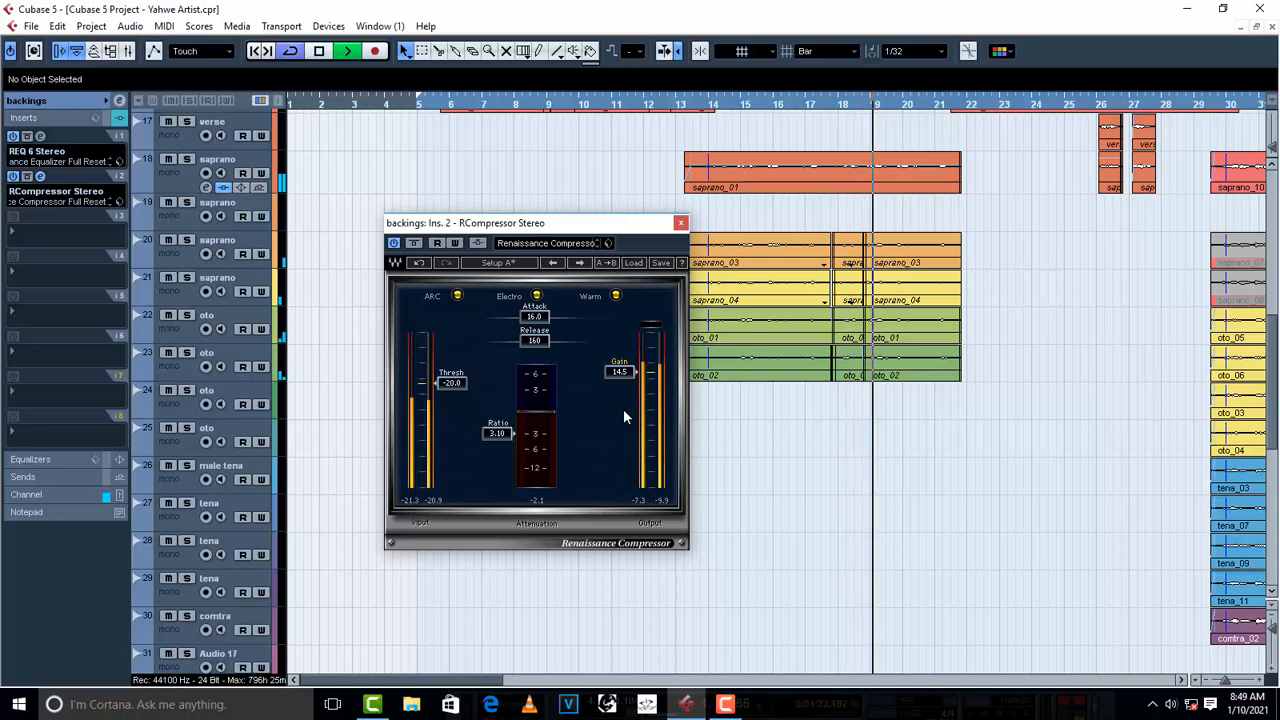
scroll(623, 417, up, 3)
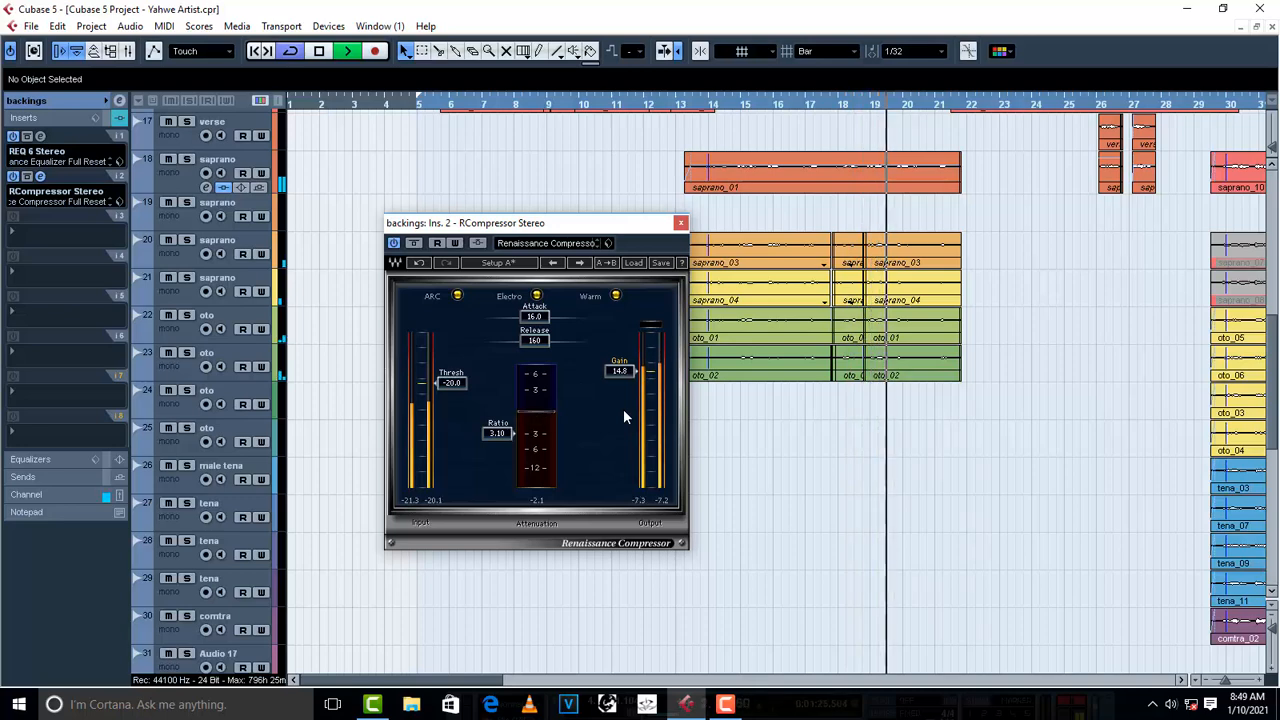
scroll(623, 410, up, 2)
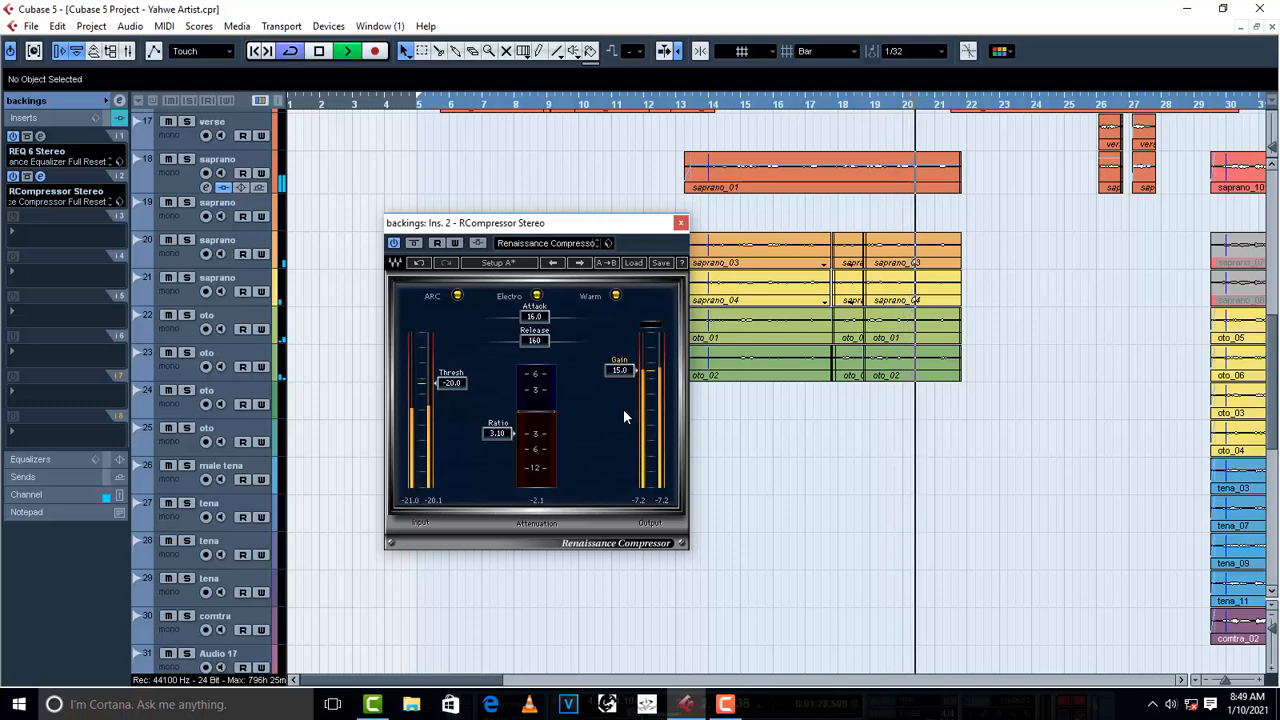
key(space)
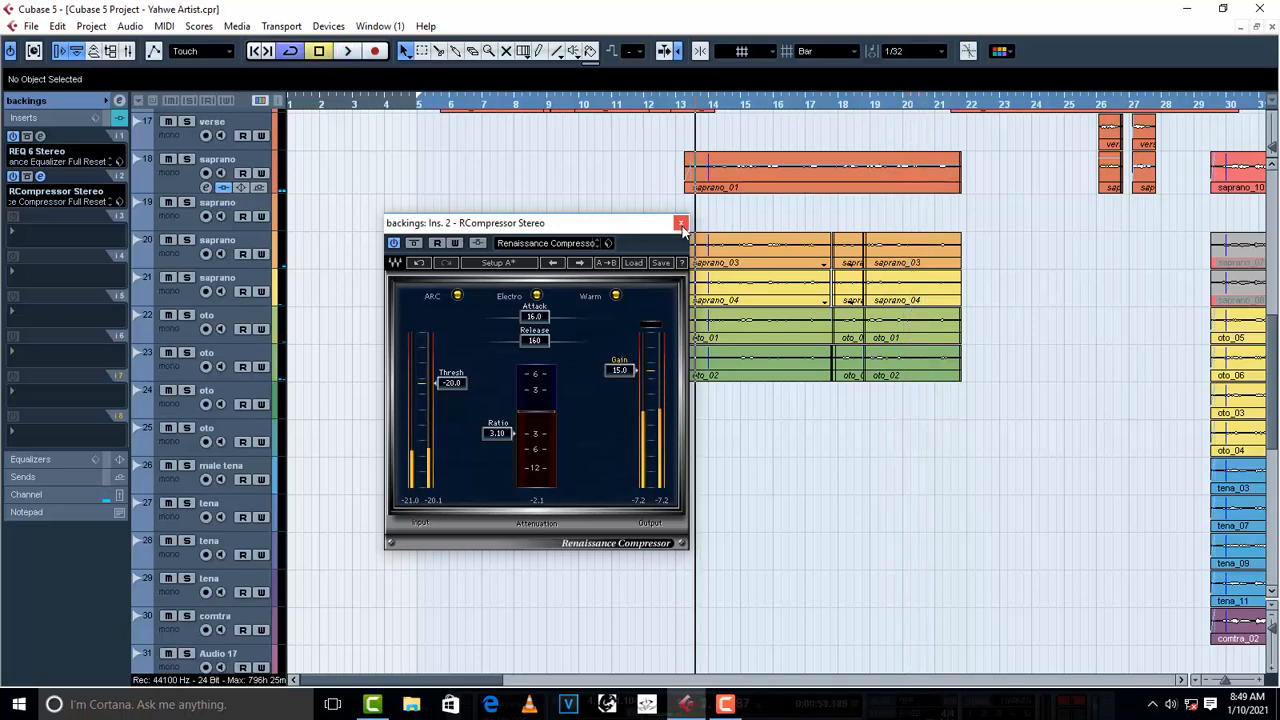
click(681, 224)
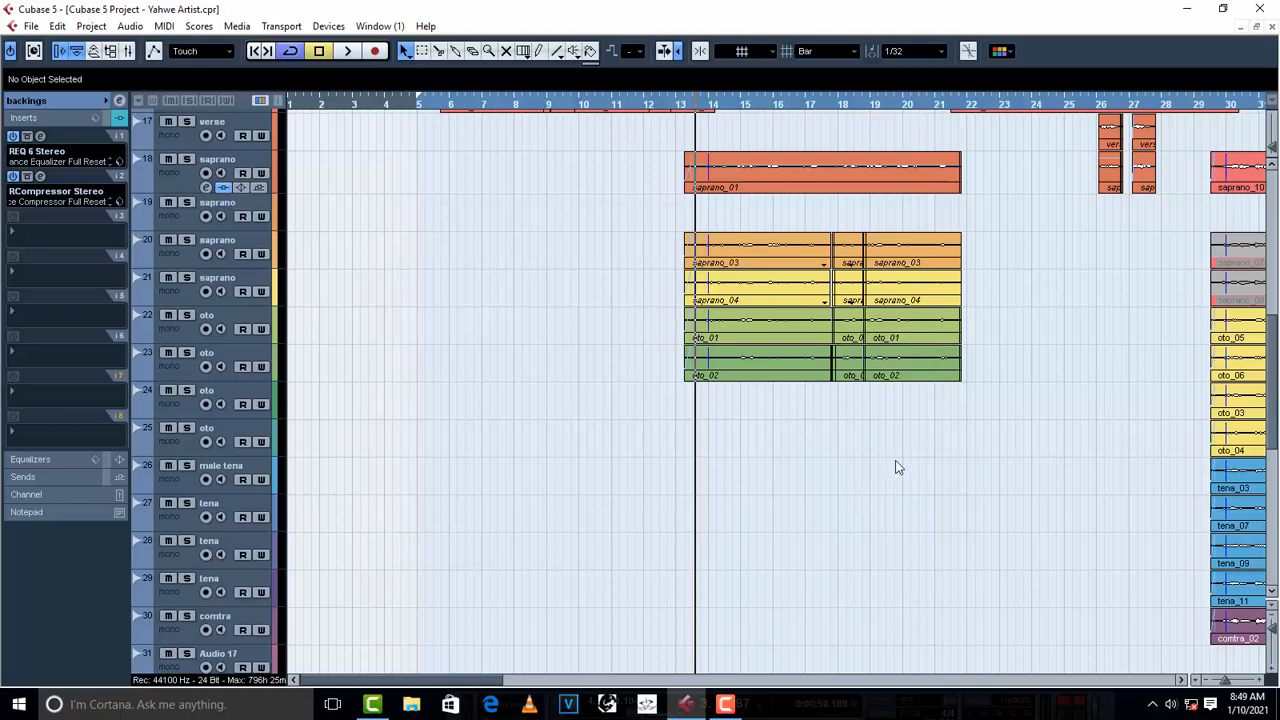
- Set the volume of the saprano_03, saprano_04, oto_01 and oto_02 clips to -5.00 dB during playback, then deselect them and stop
drag(940, 463, 598, 252)
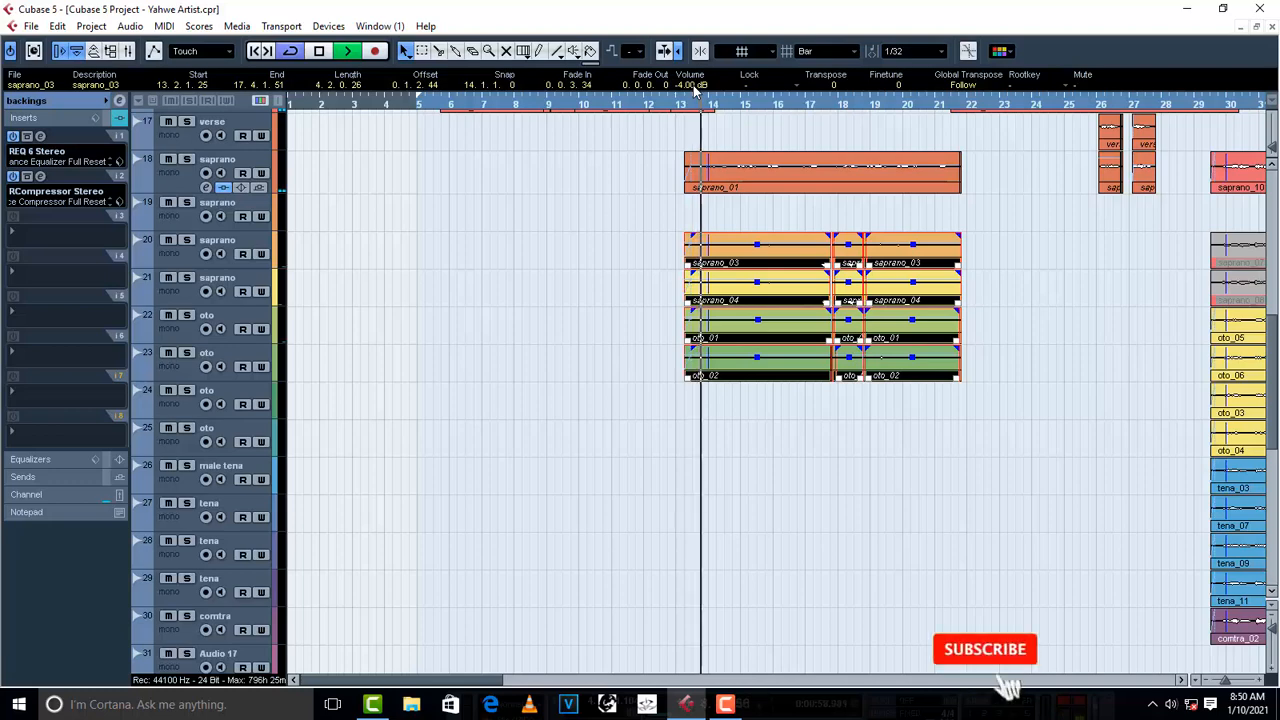
scroll(695, 91, down, 1)
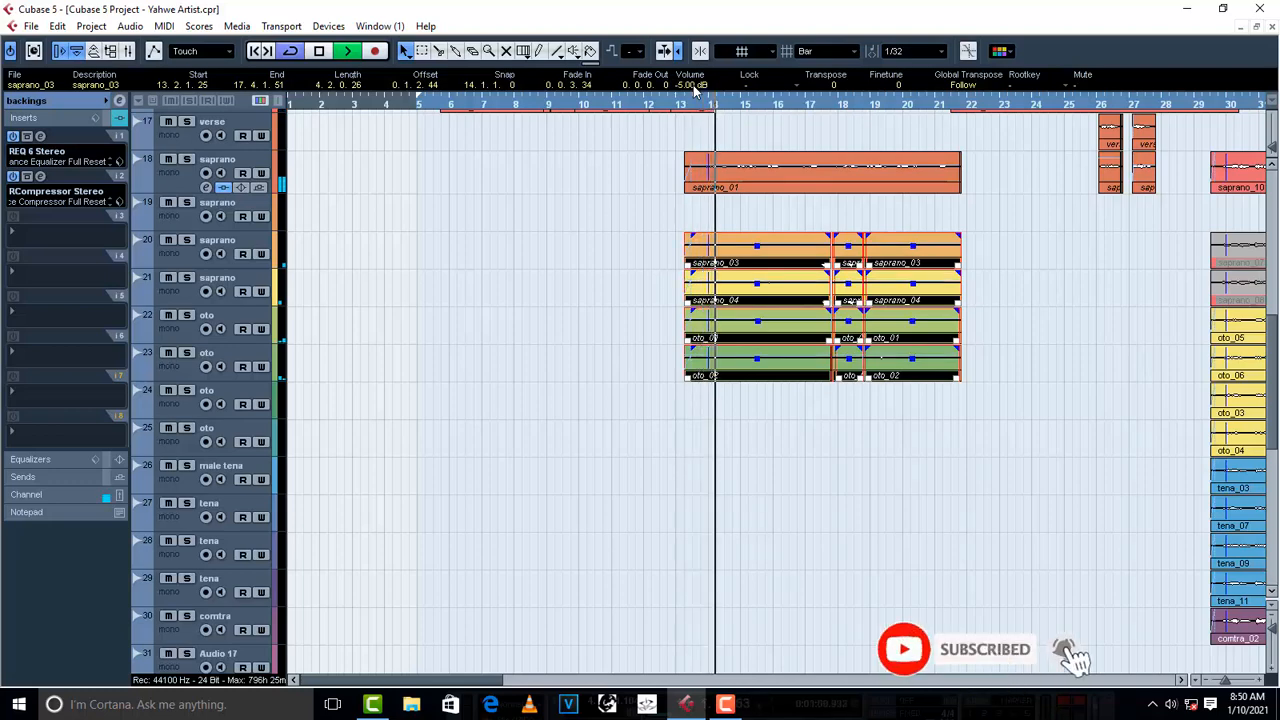
click(597, 375)
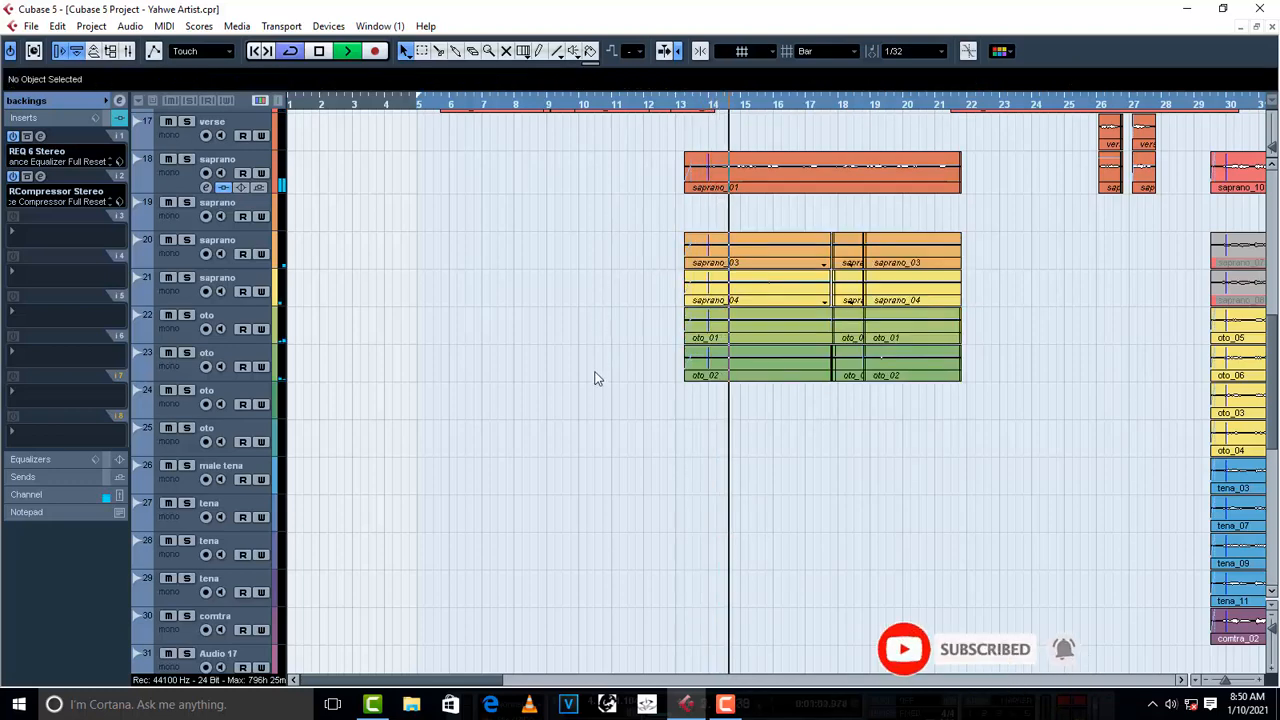
key(space)
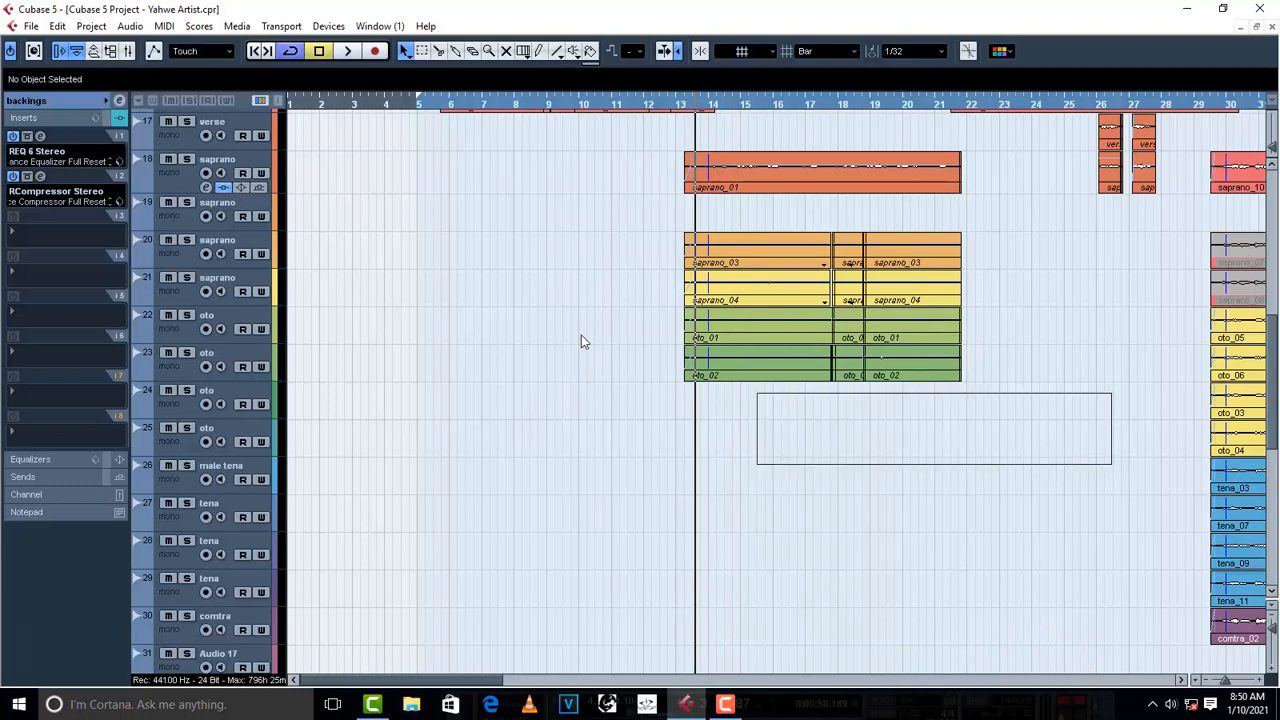
- Select the harmony clips on tracks 20 to 23 again and audition them from bar 13
drag(581, 341, 505, 247)
click(505, 247)
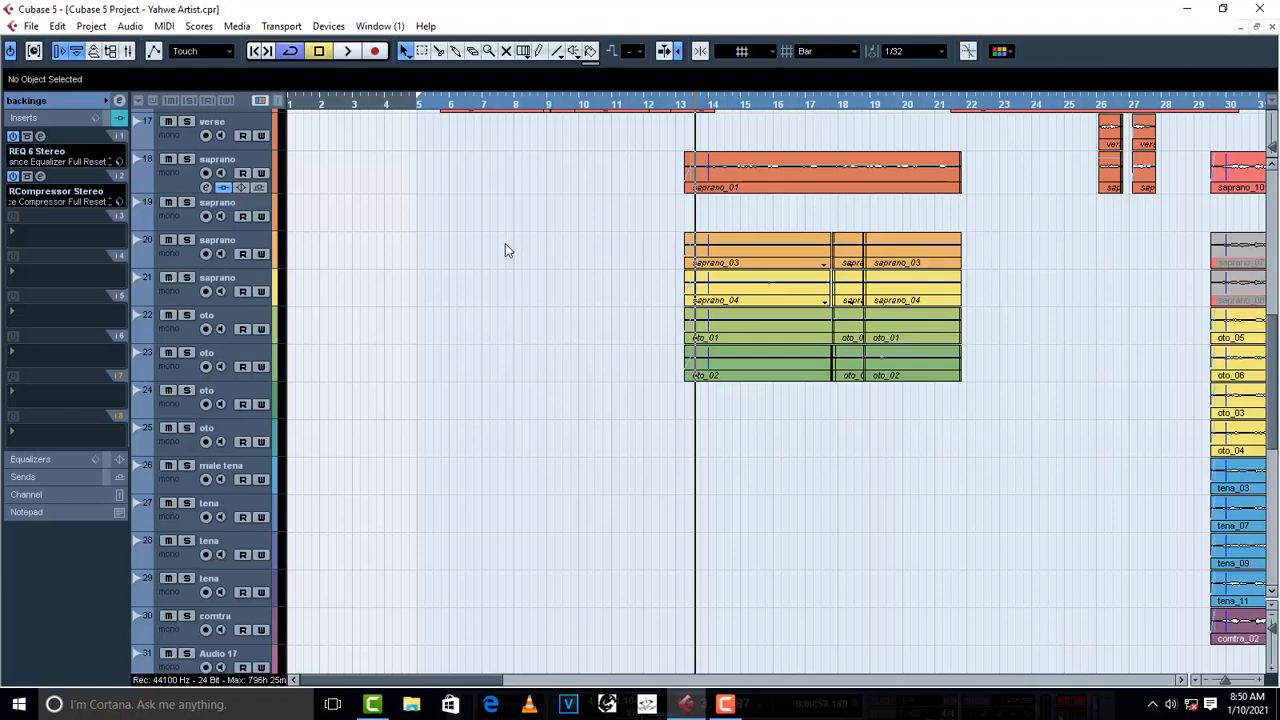
drag(1058, 505, 575, 237)
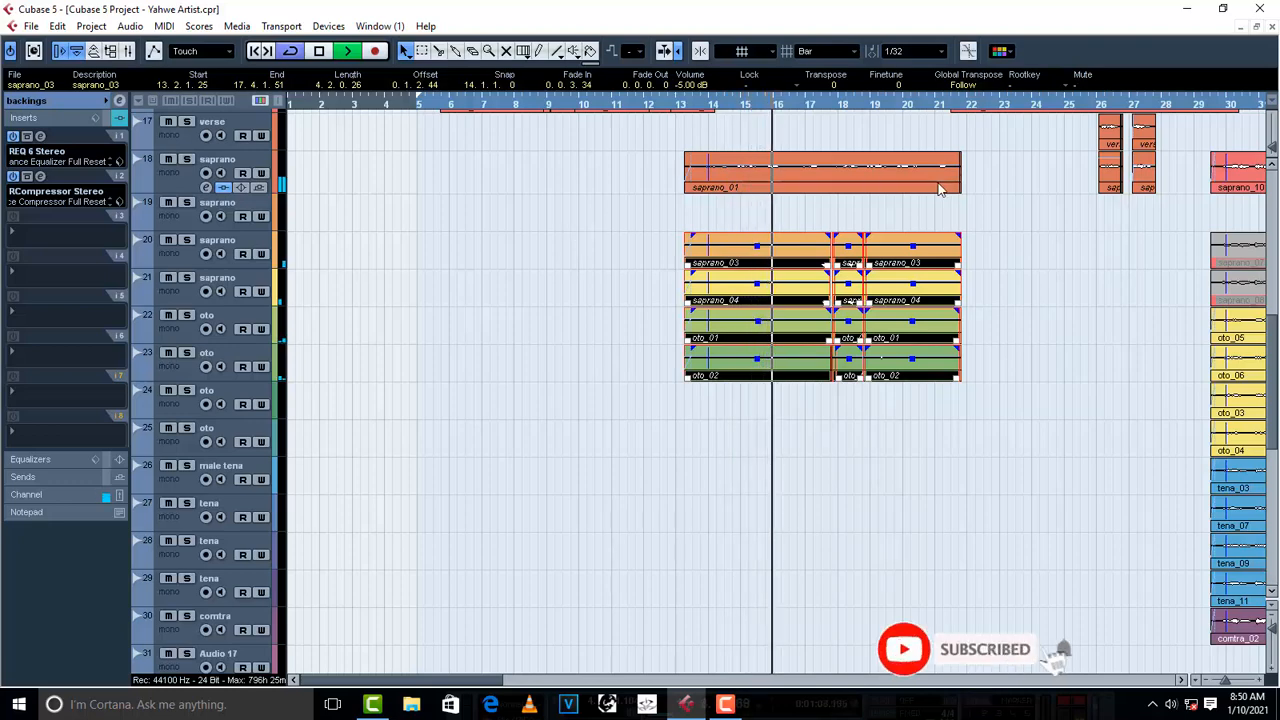
- Try the saprano_01 clip's volume at -10.00 dB and 1.00 dB during playback, return it to -5.00 dB and stop
click(893, 160)
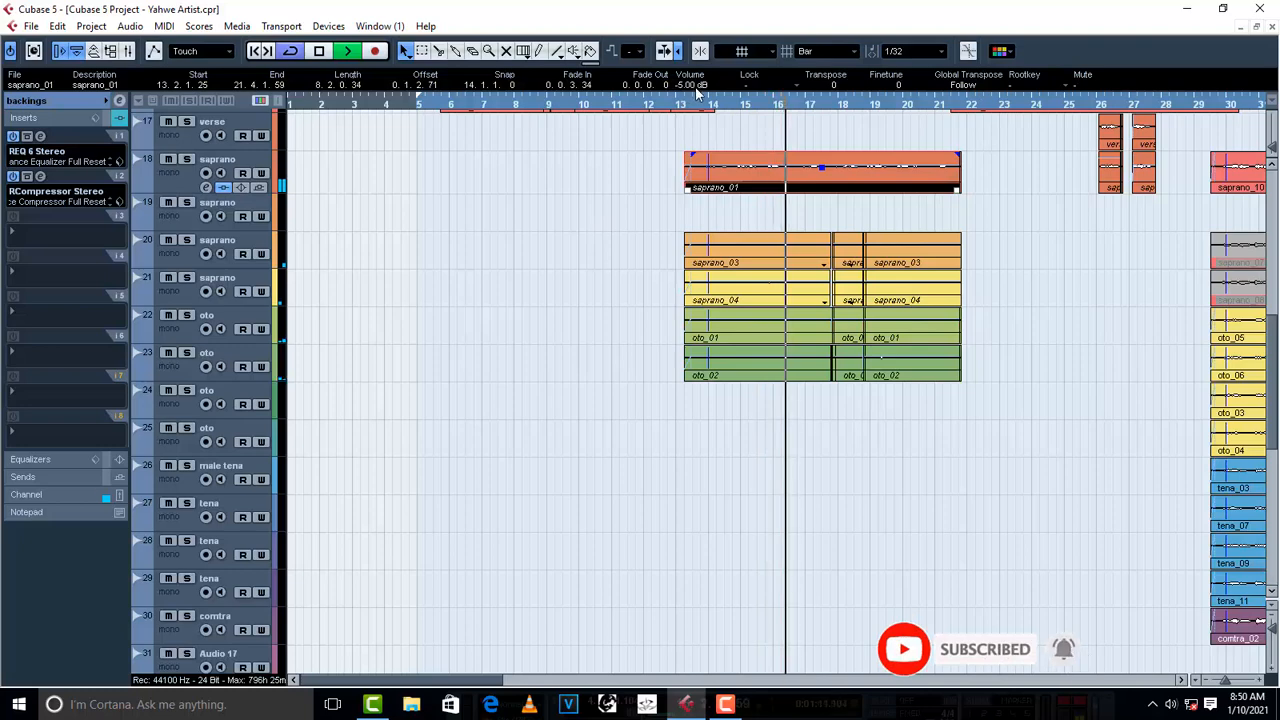
scroll(696, 88, down, 1)
scroll(696, 88, down, 4)
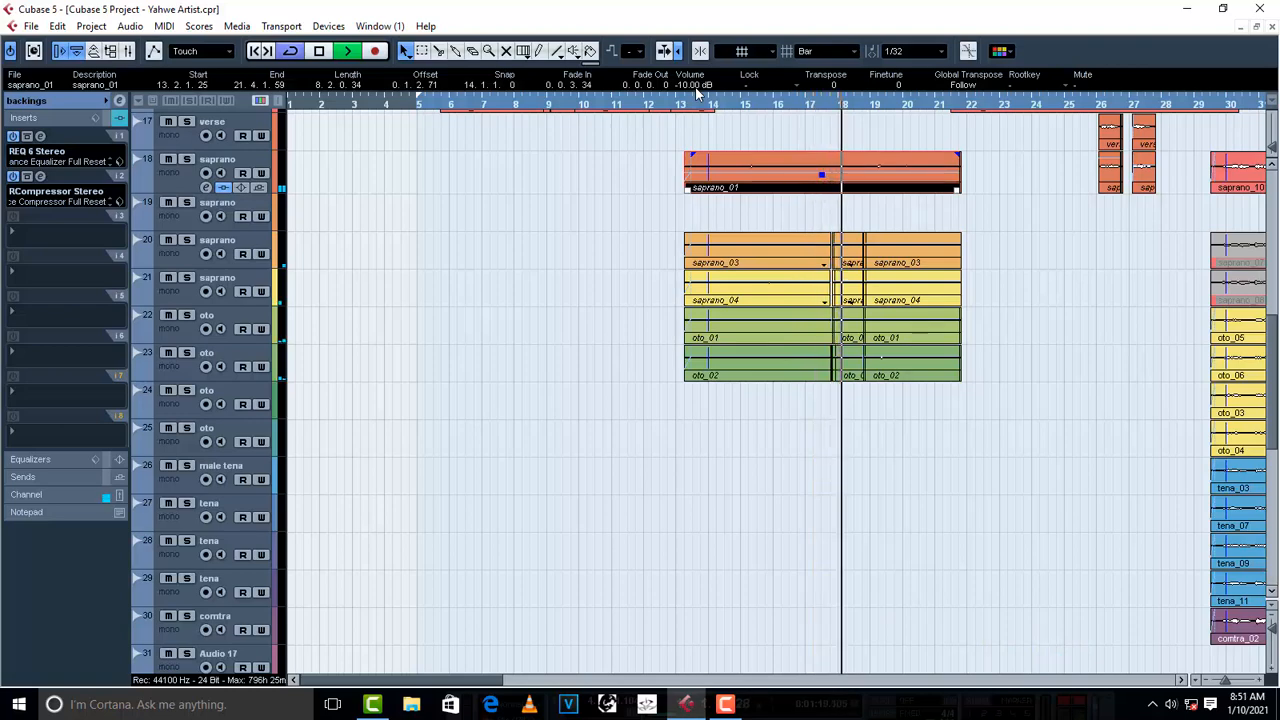
scroll(698, 90, up, 1)
scroll(698, 90, up, 8)
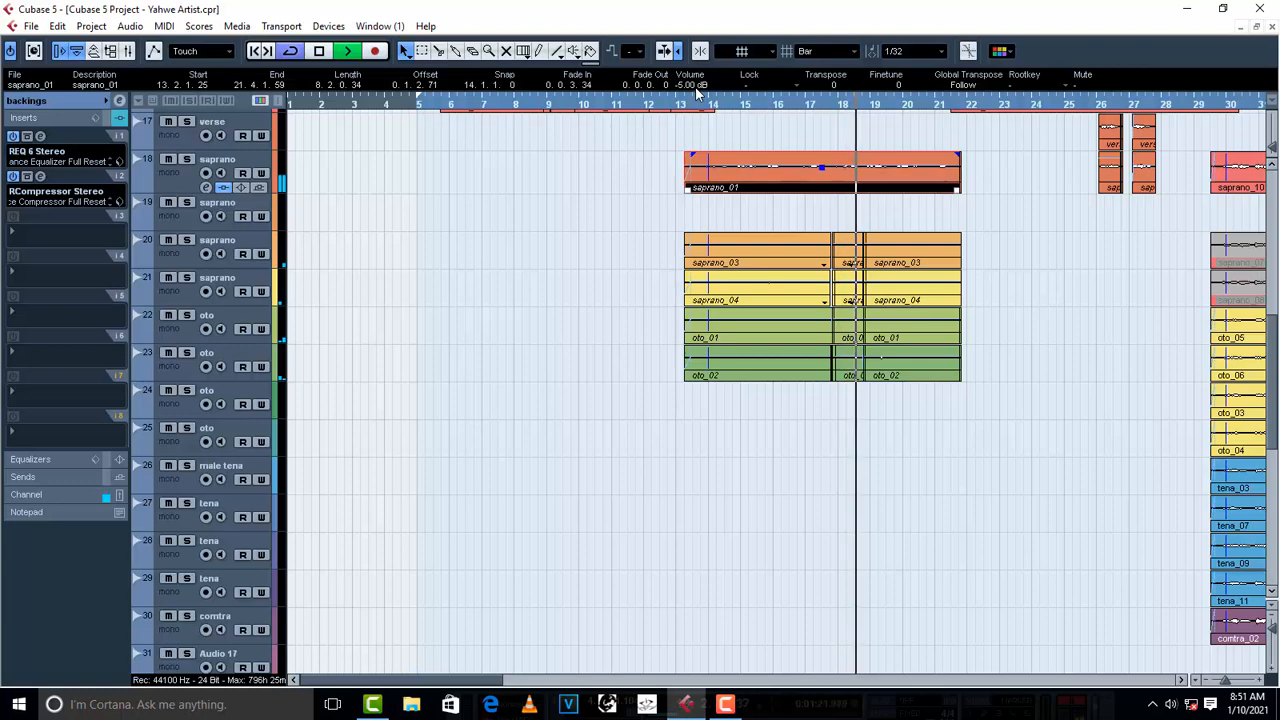
scroll(698, 90, down, 2)
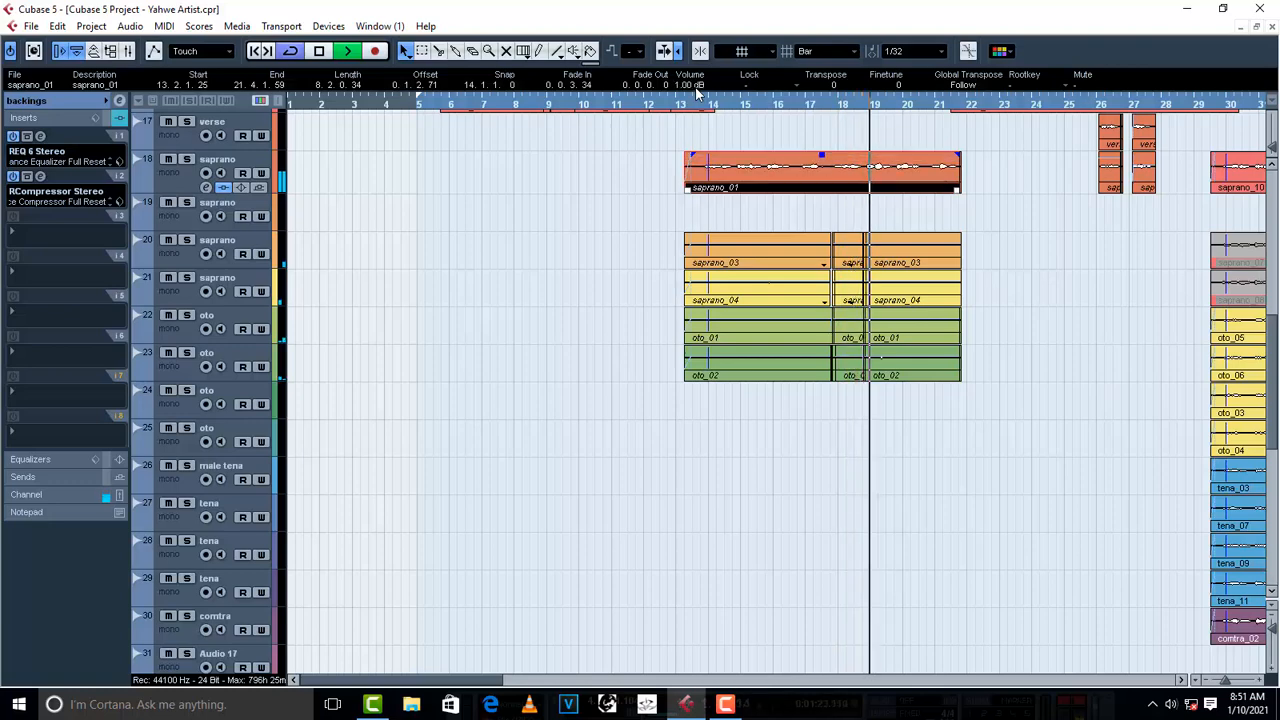
scroll(698, 90, down, 2)
key(space)
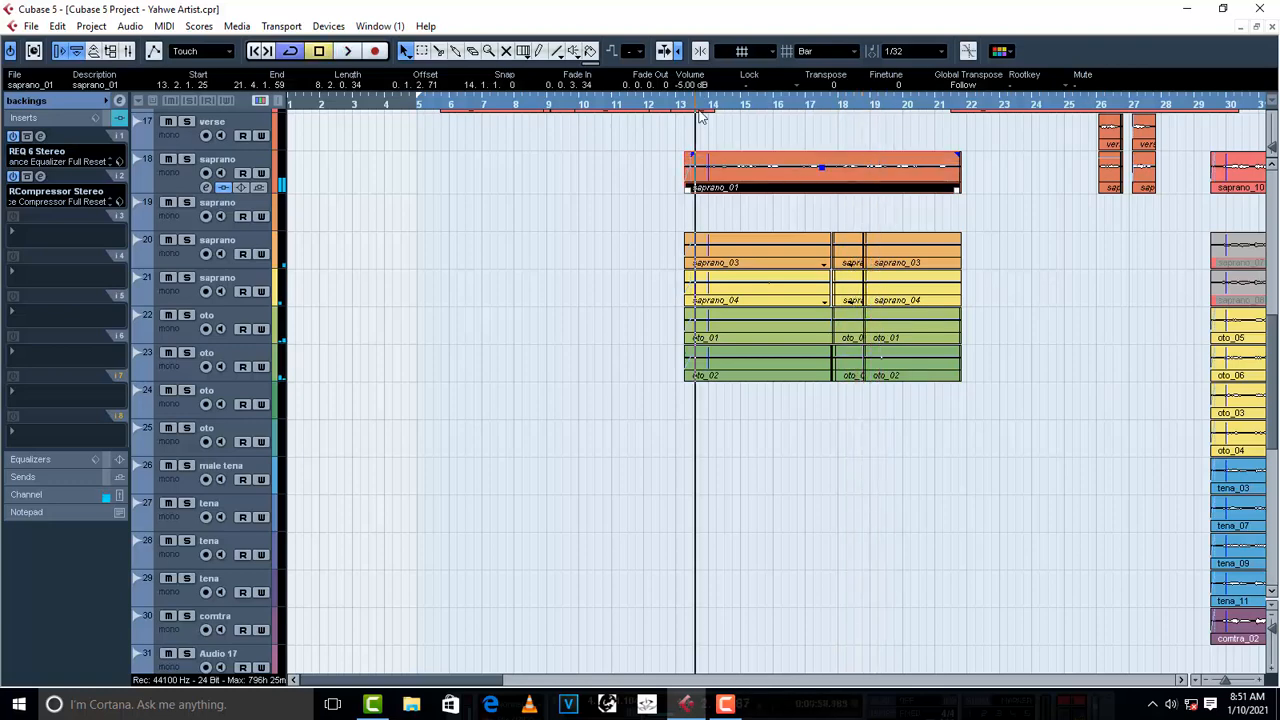
- Play from about bar 12, raise the saprano_01 clip's volume to -2.00 dB to compare it with the verse, and deselect the clip
click(688, 106)
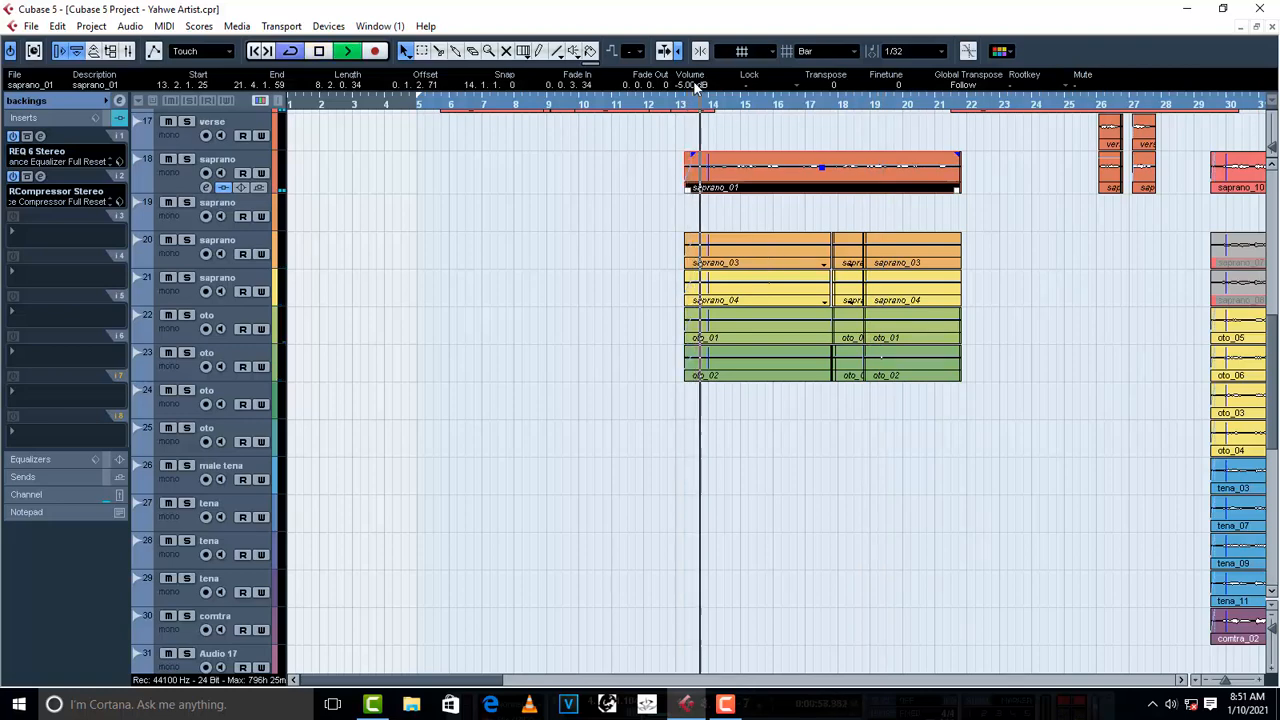
click(641, 106)
scroll(636, 188, up, 3)
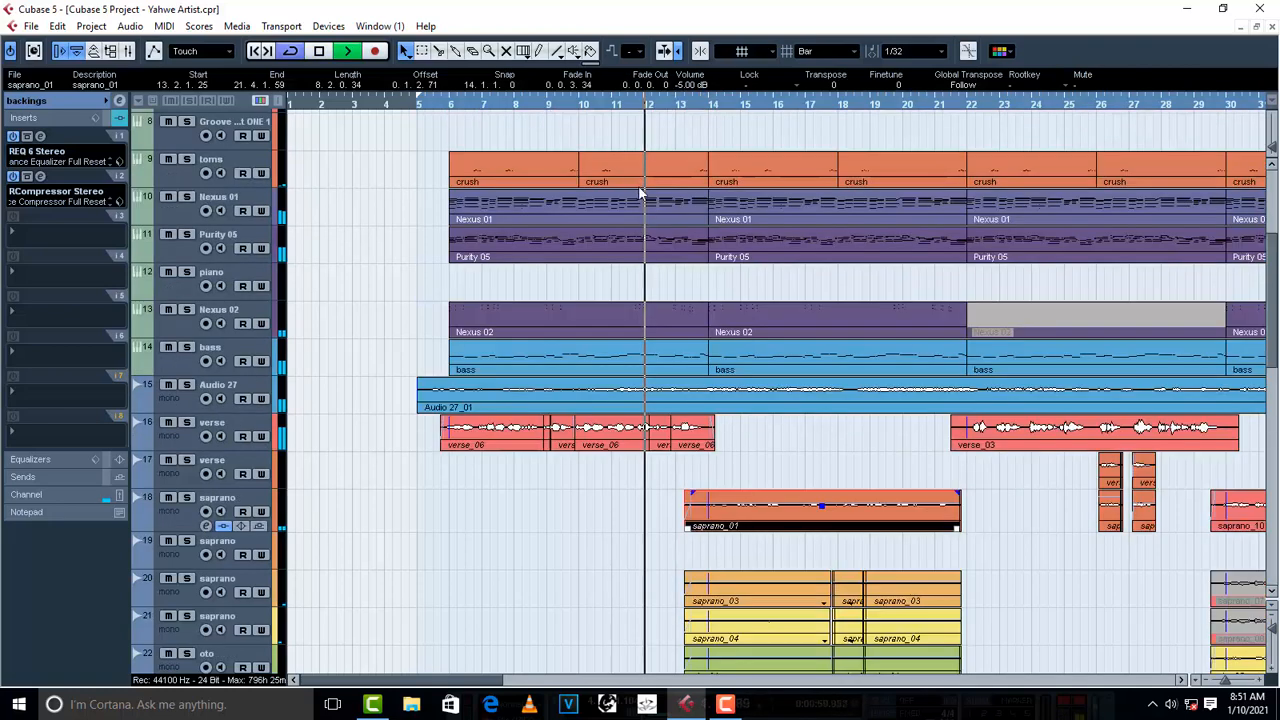
scroll(641, 191, down, 1)
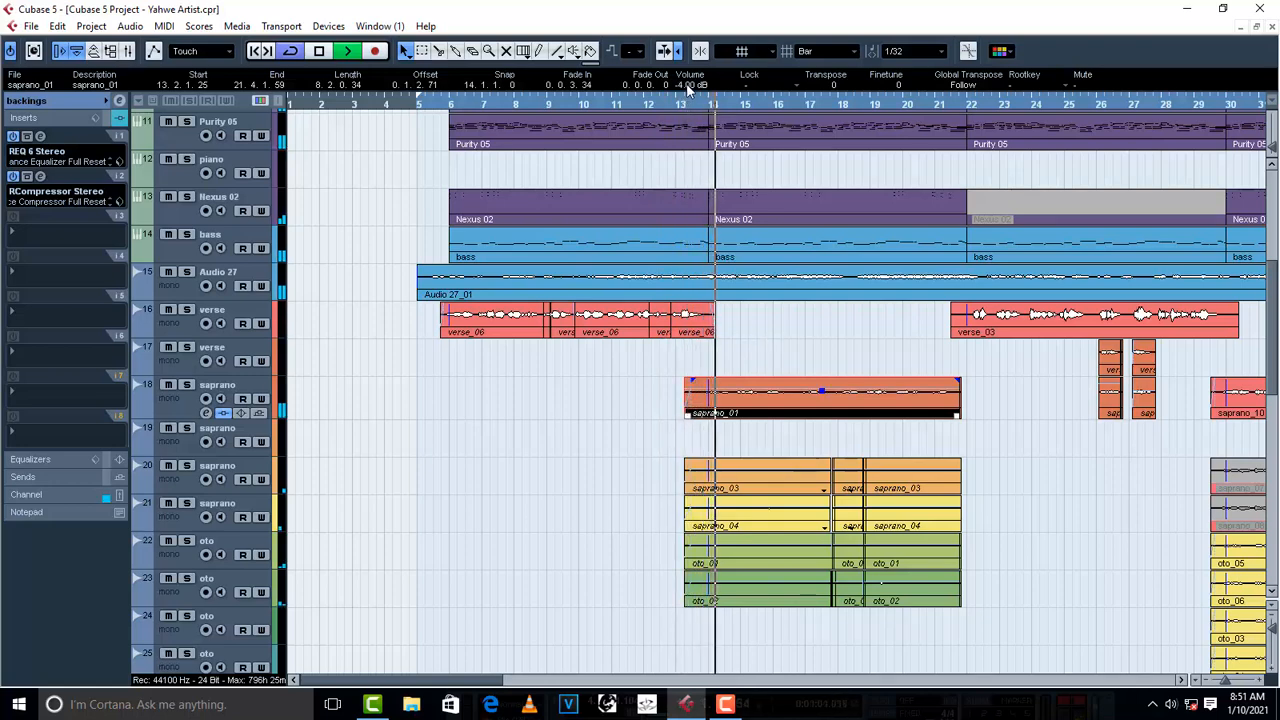
scroll(688, 88, up, 1)
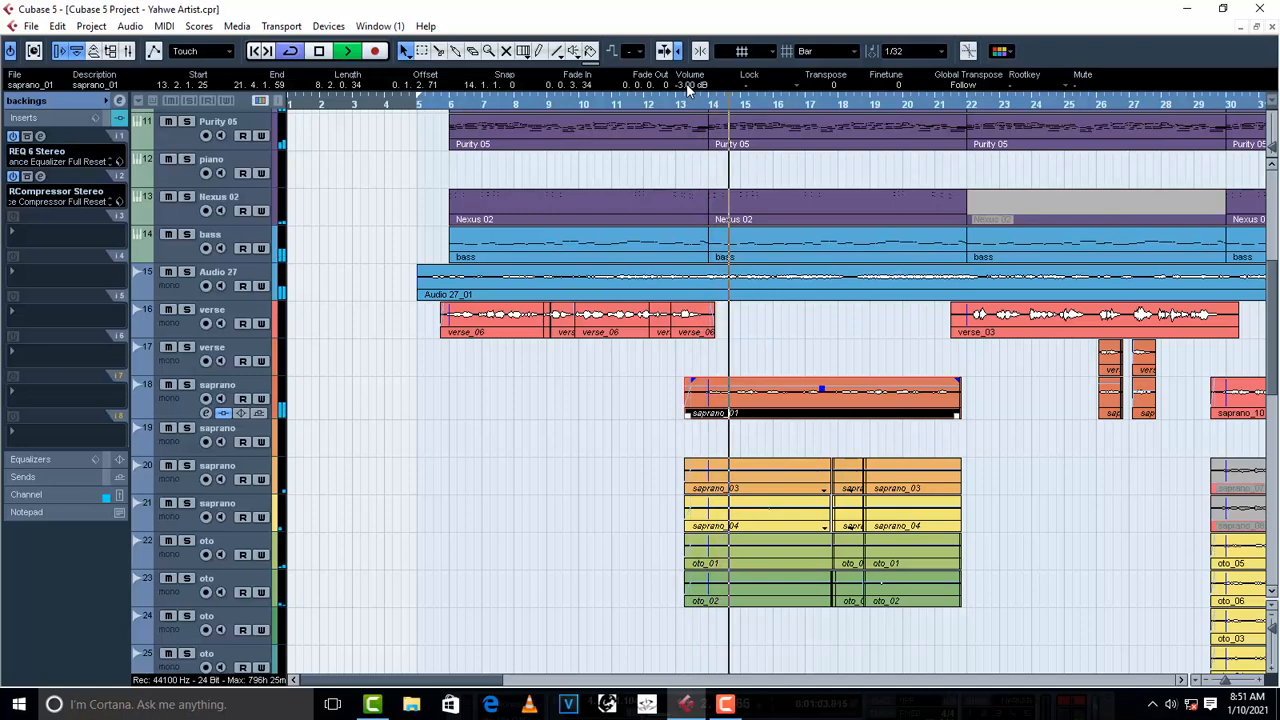
scroll(688, 88, up, 1)
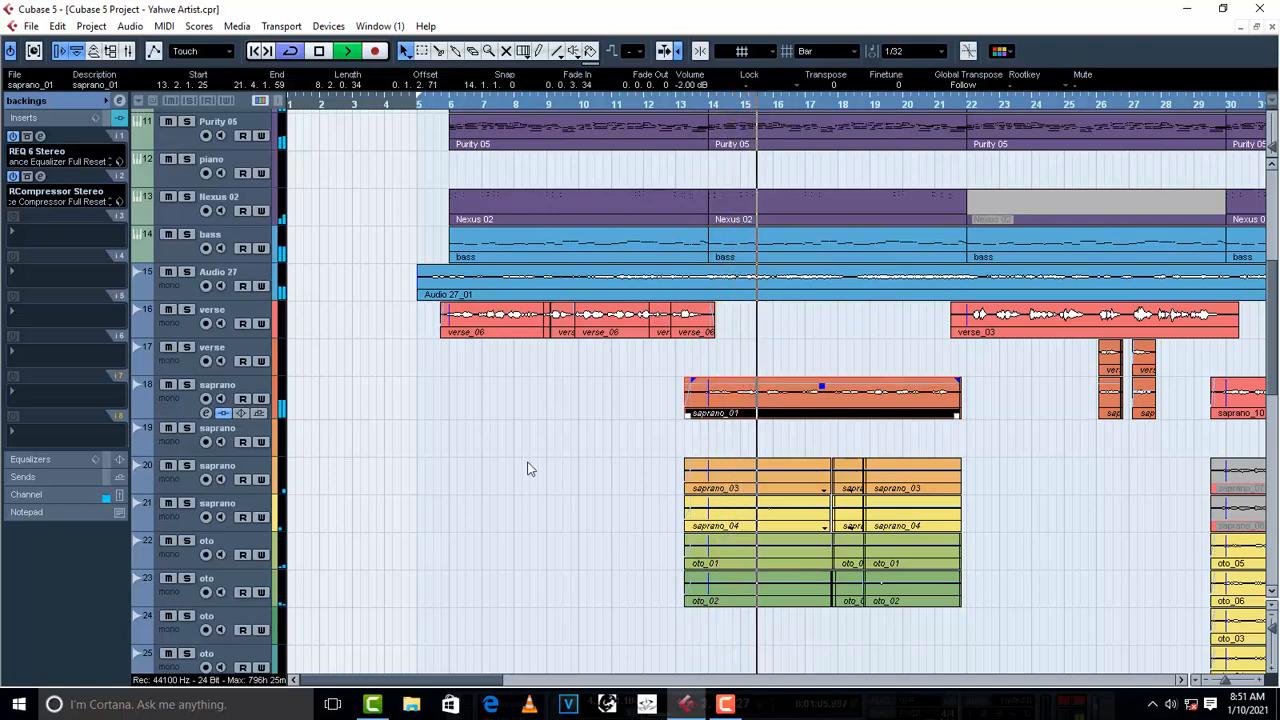
click(545, 424)
scroll(545, 424, down, 6)
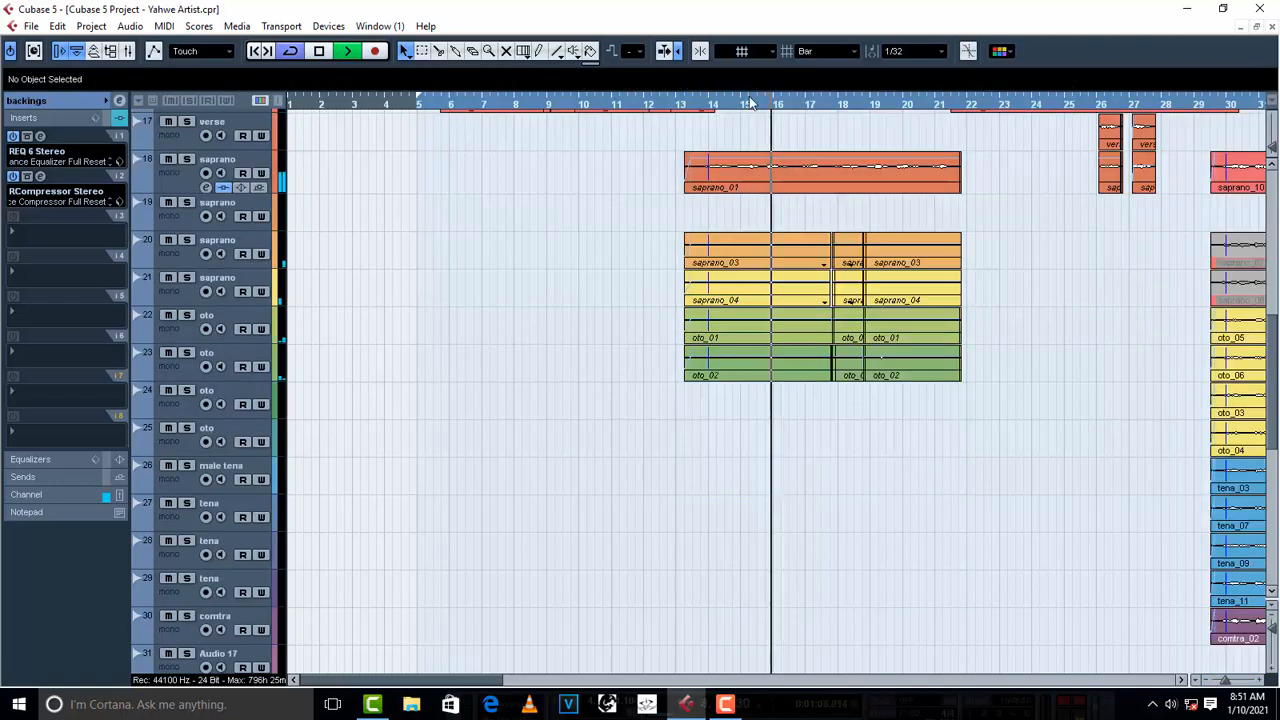
- Set the saprano_01 clip's volume to -5.00 dB, stop playback and deselect the clip
click(815, 175)
scroll(691, 84, down, 2)
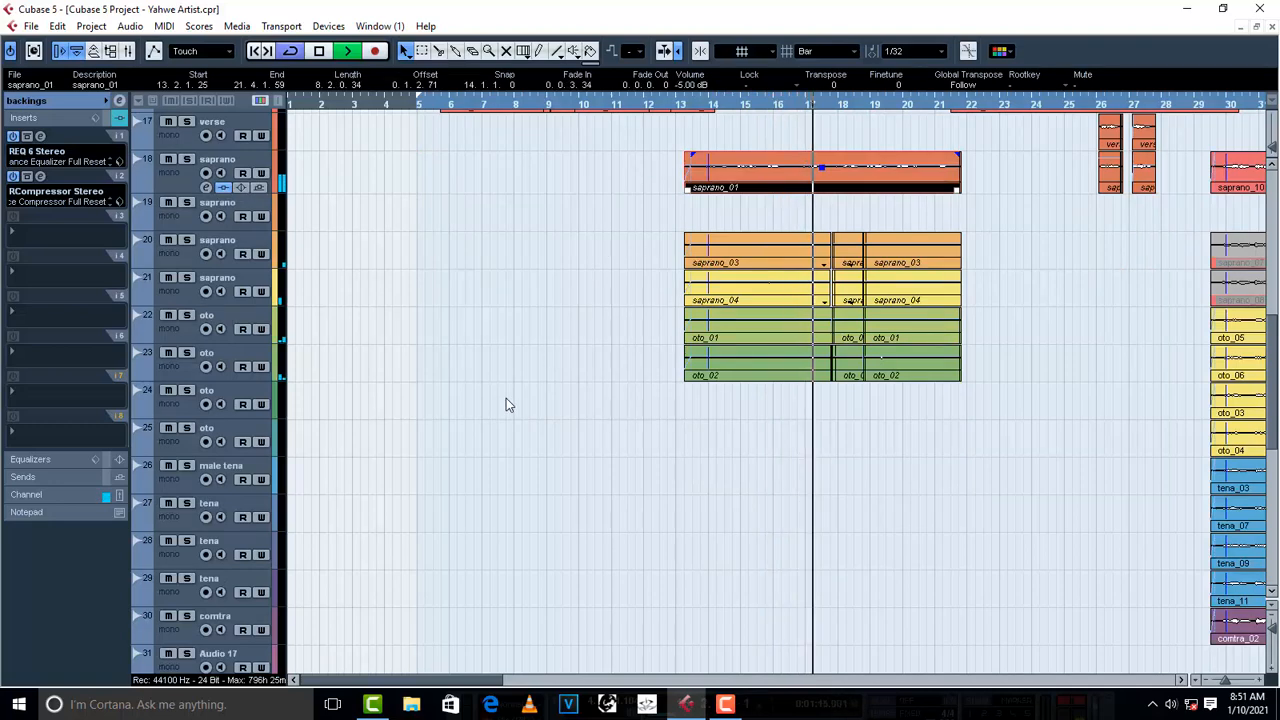
key(space)
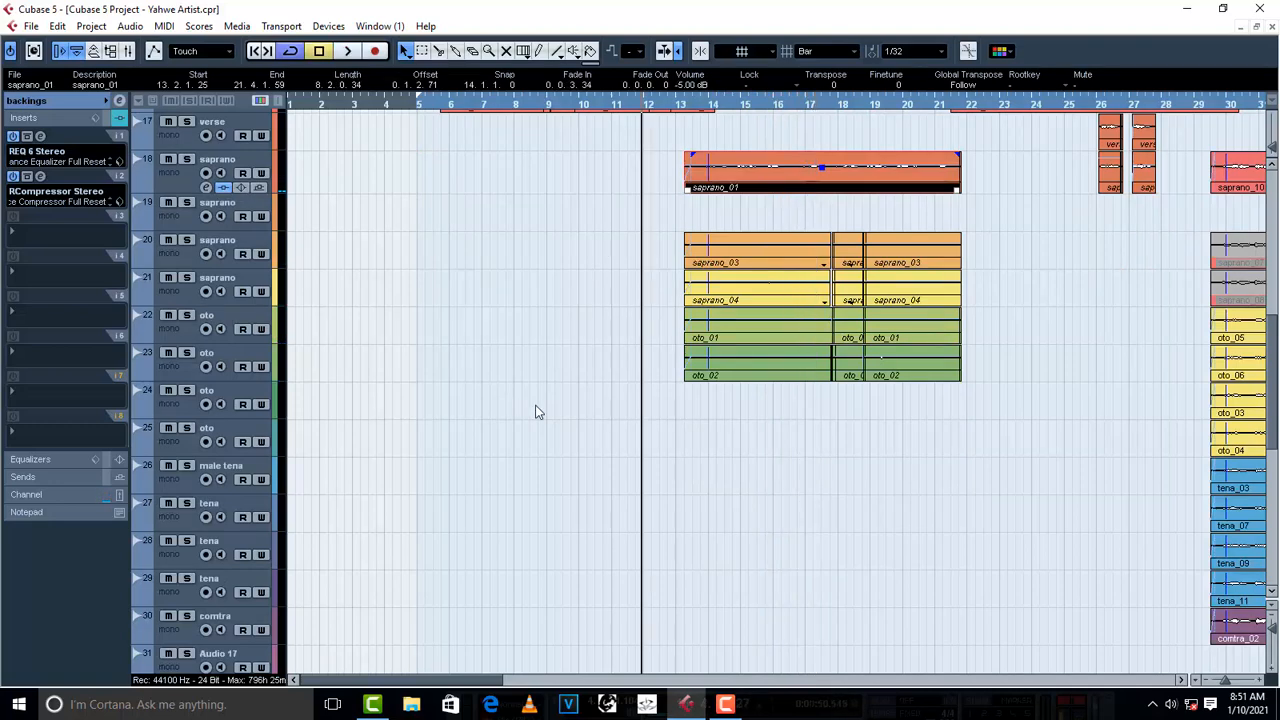
click(536, 412)
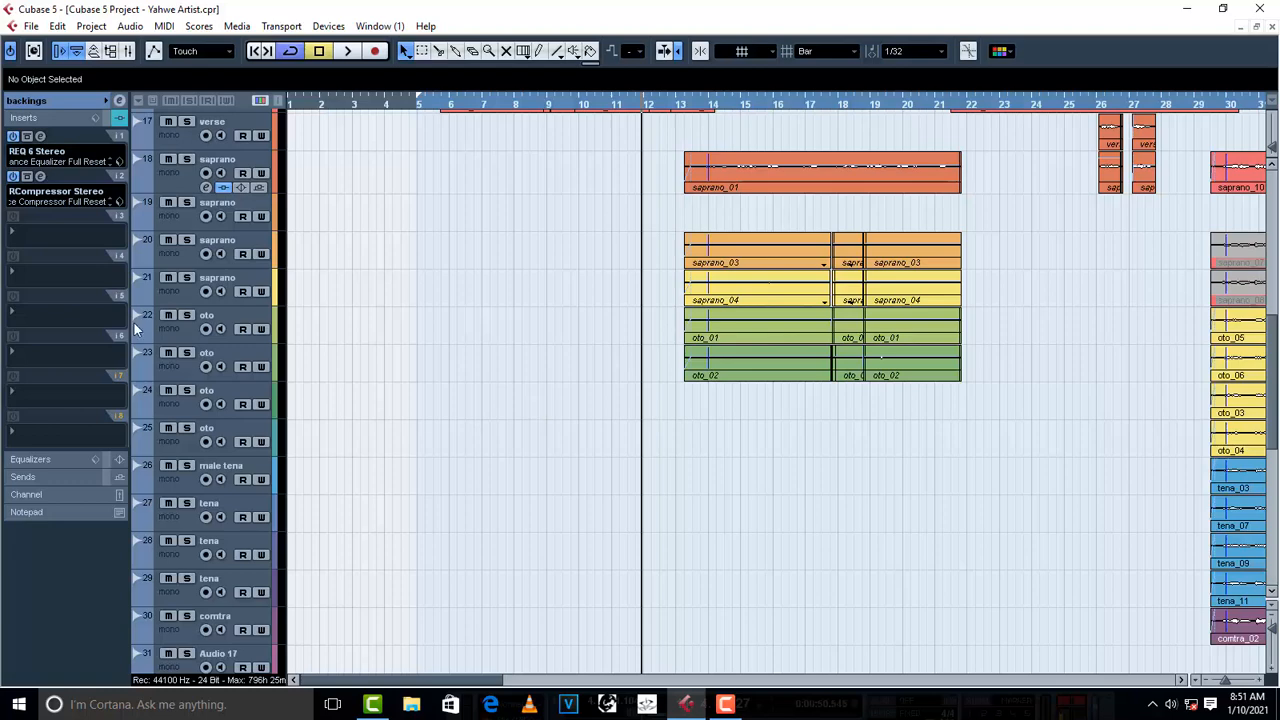
- Insert RDeEsser Stereo in the backings group's third slot, load the Female DeEss Narrow preset and audition it
click(30, 238)
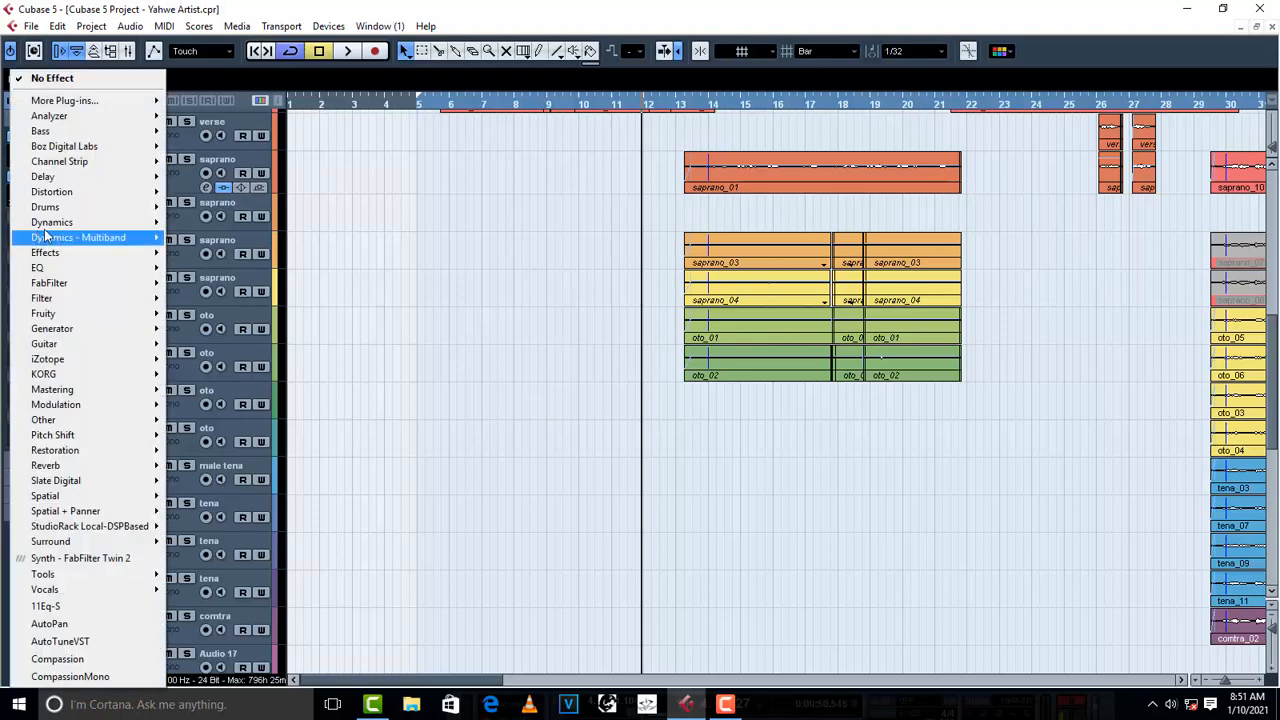
mouse_move(80, 222)
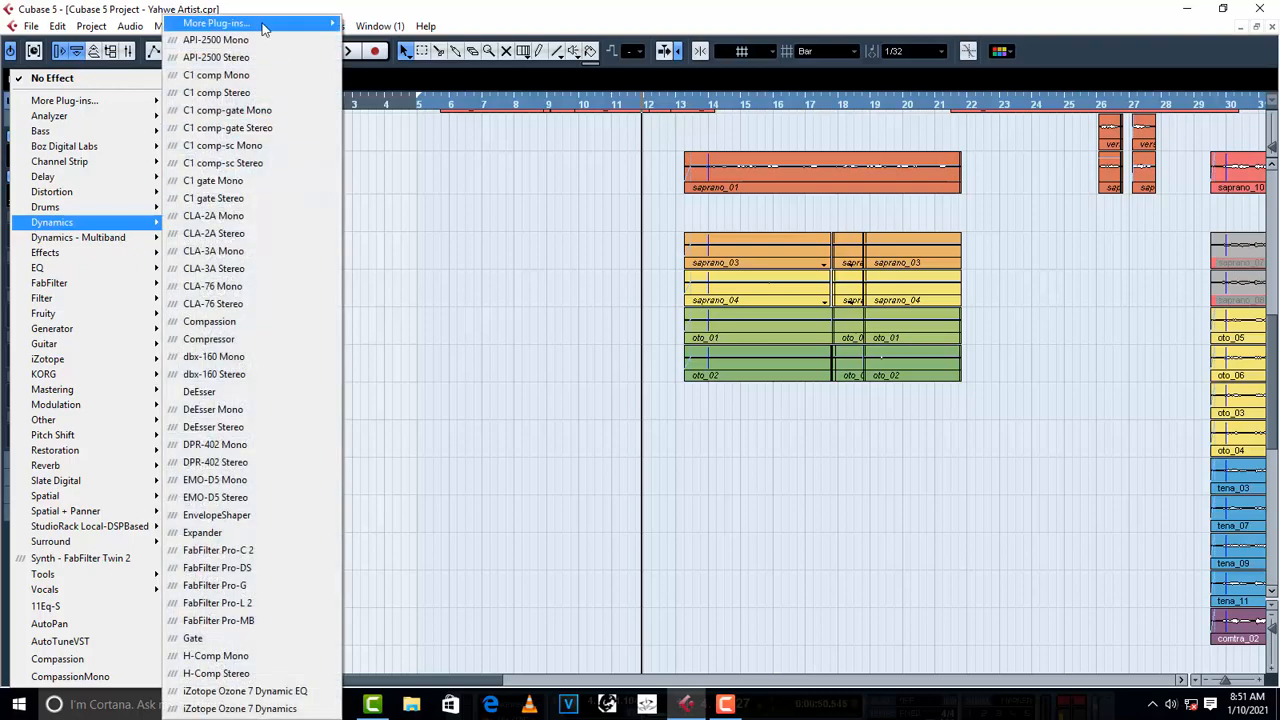
mouse_move(220, 22)
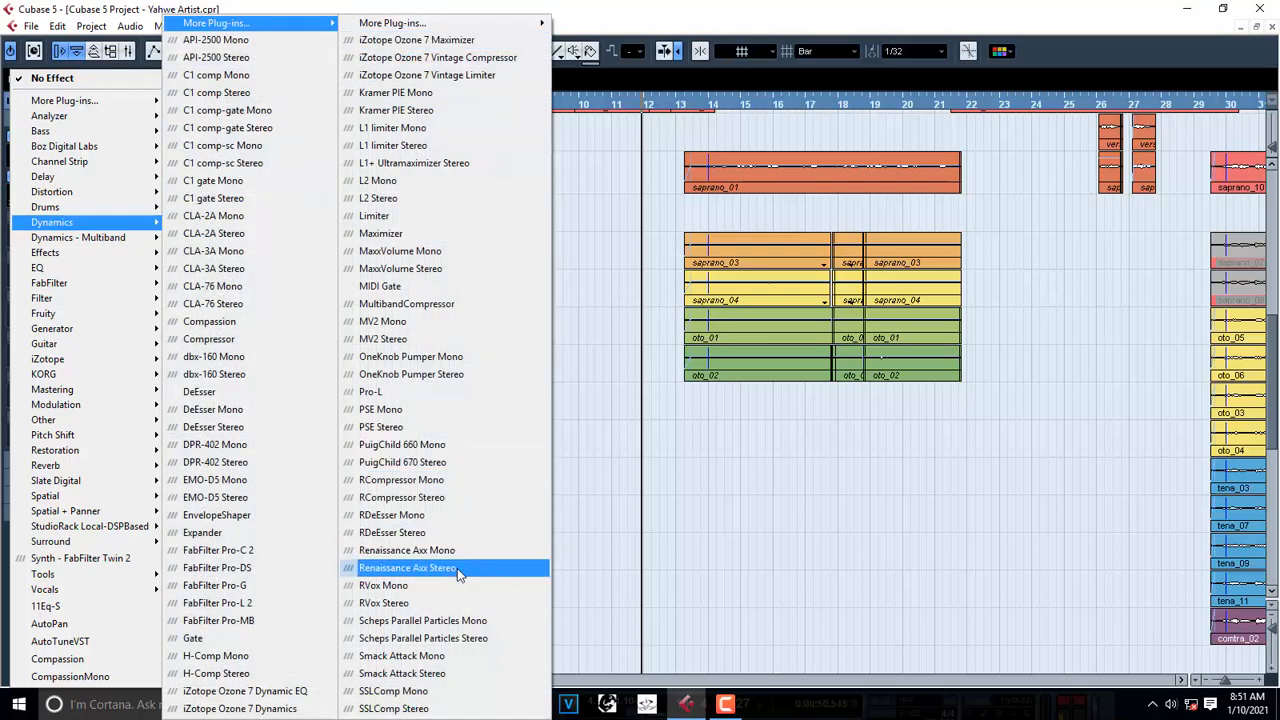
click(445, 533)
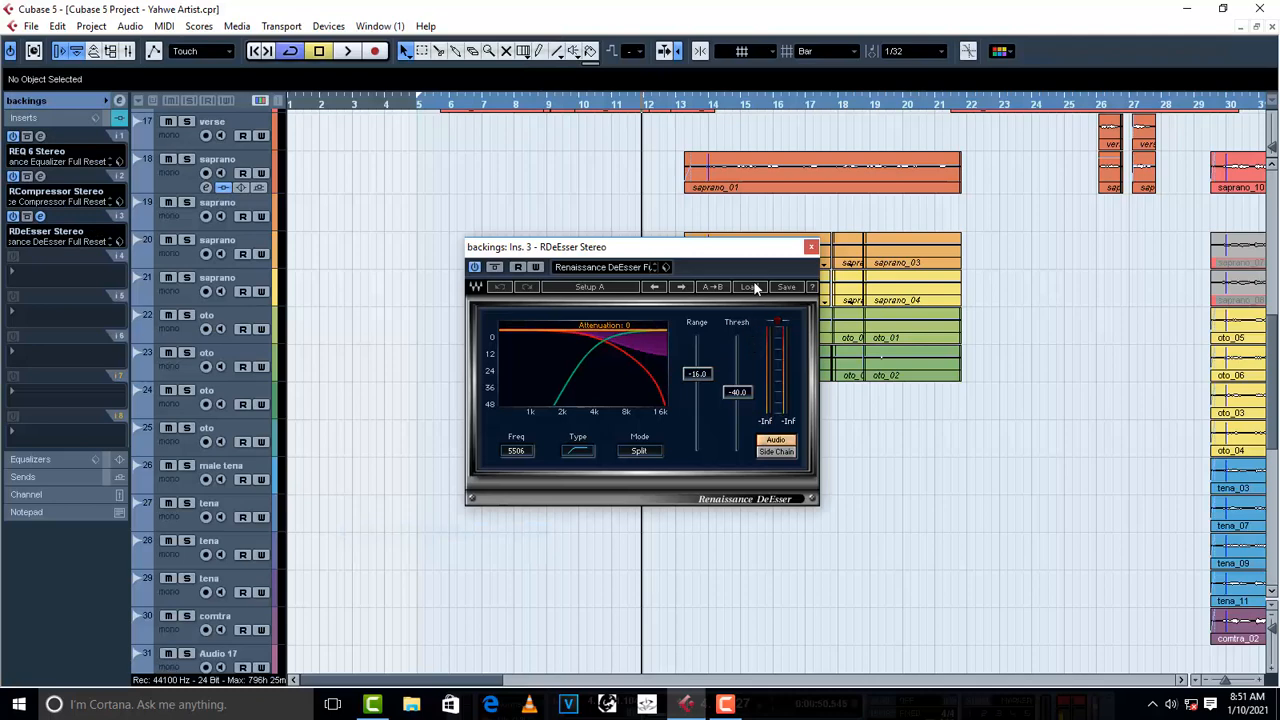
click(754, 284)
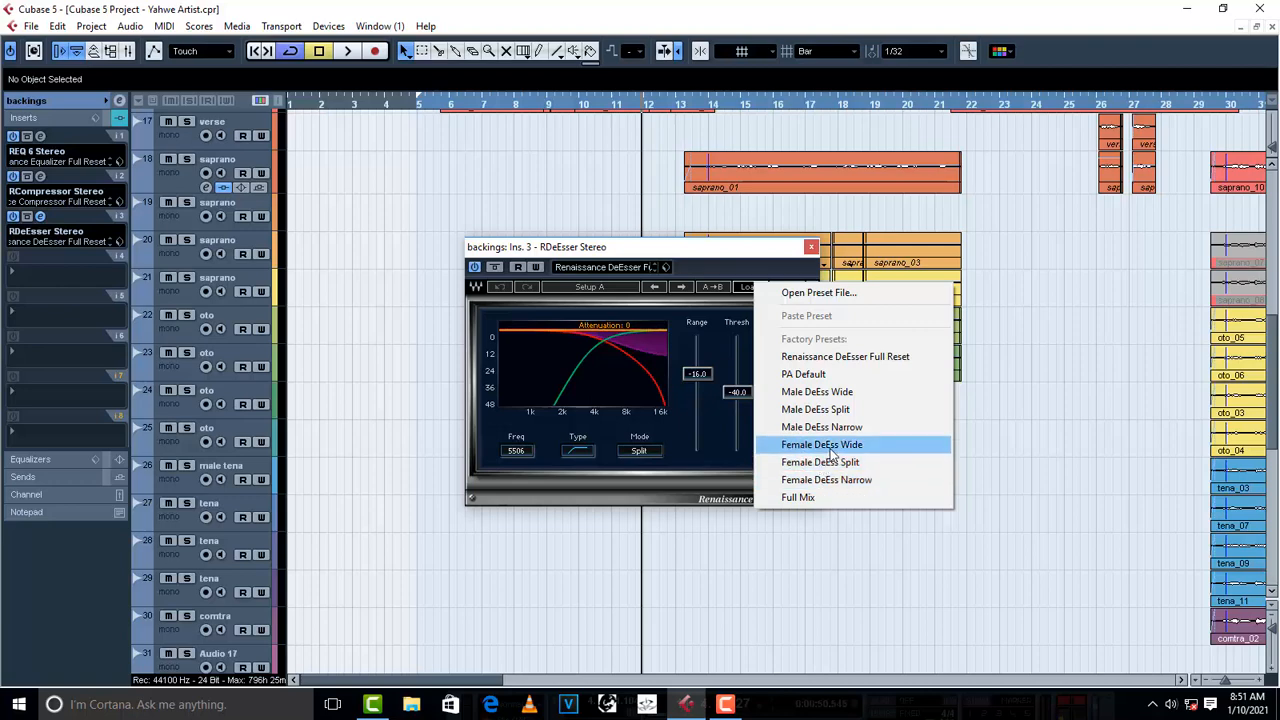
click(845, 480)
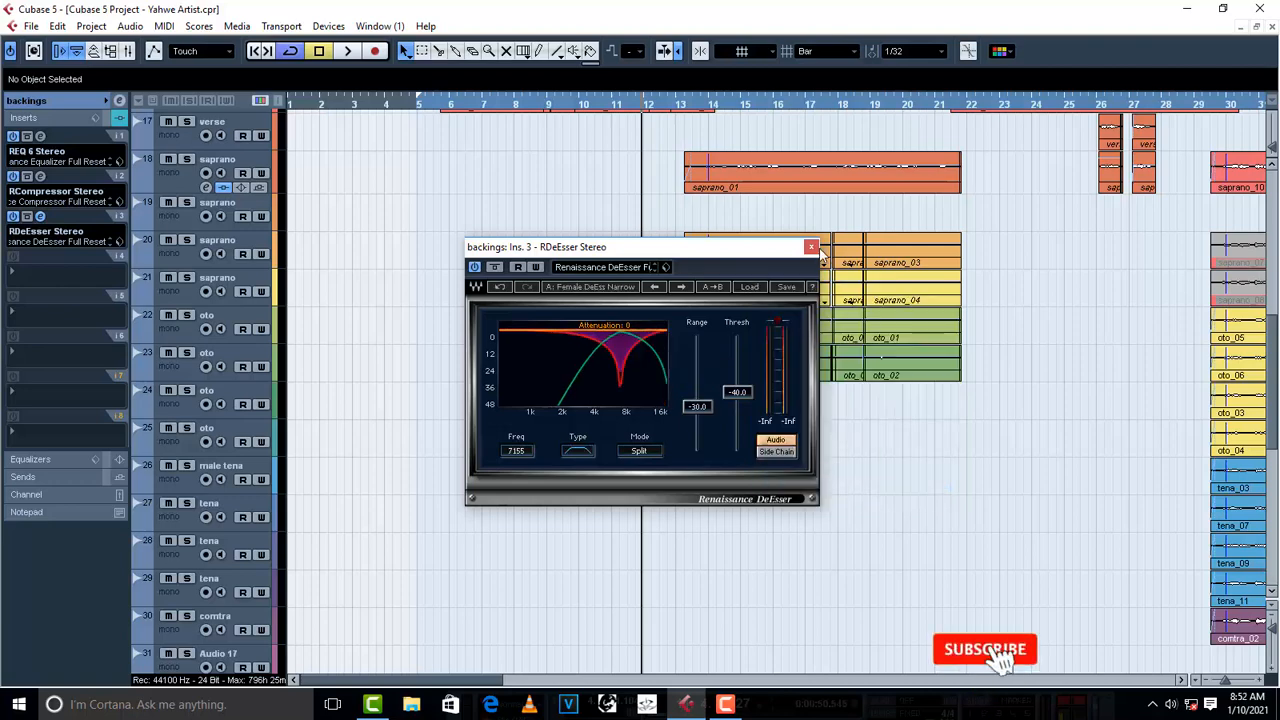
key(space)
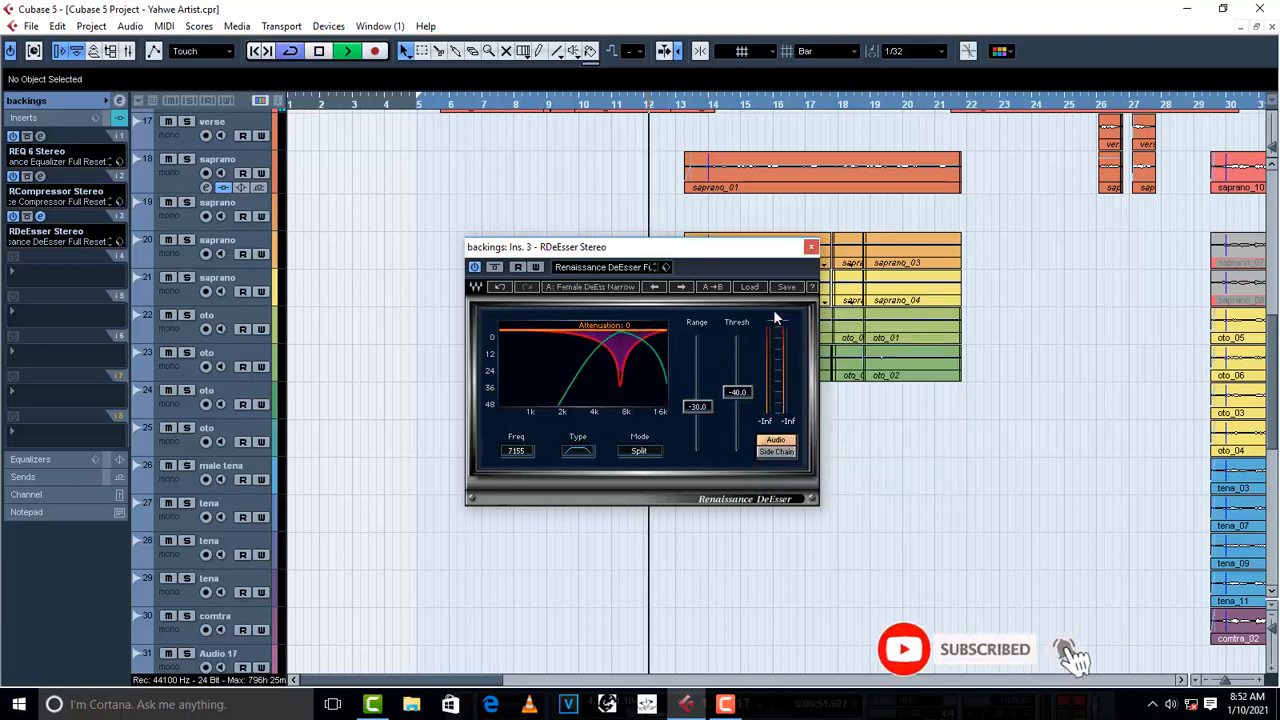
click(811, 246)
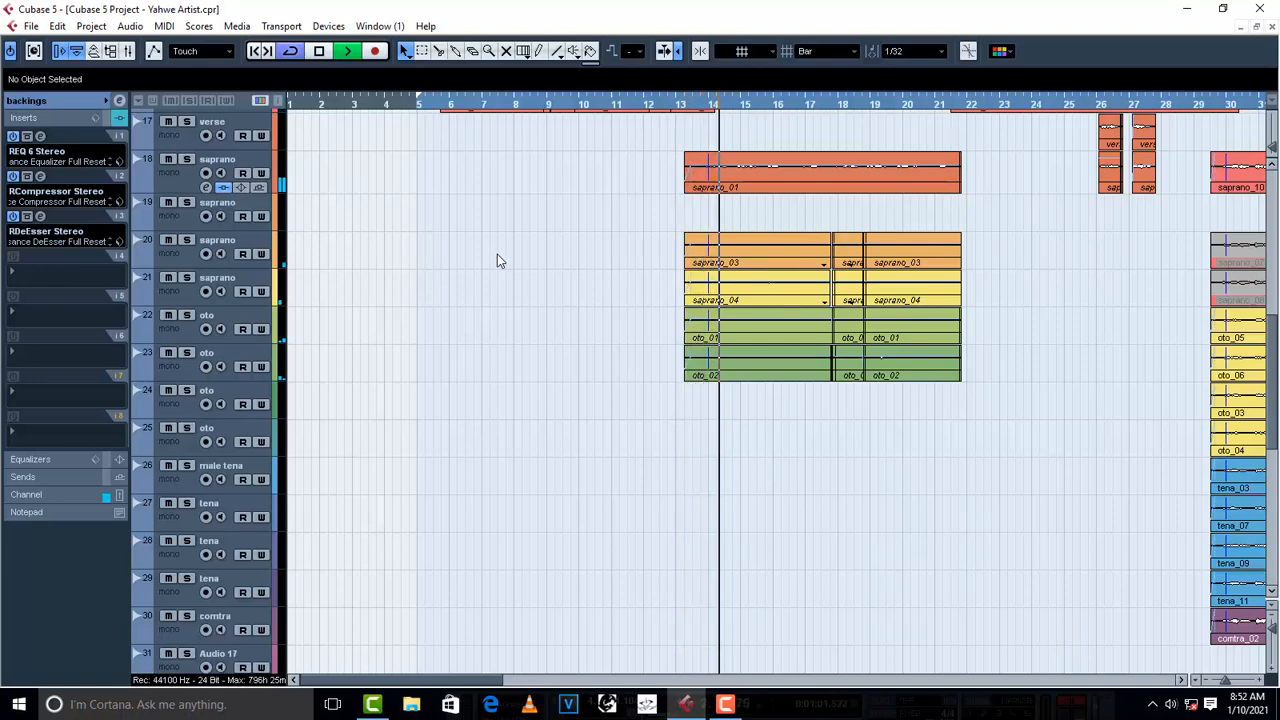
- Set the backings RCompressor's ratio to 3.16 and gain to 15.5 during playback, stop and close the plug-in
key(space)
click(41, 177)
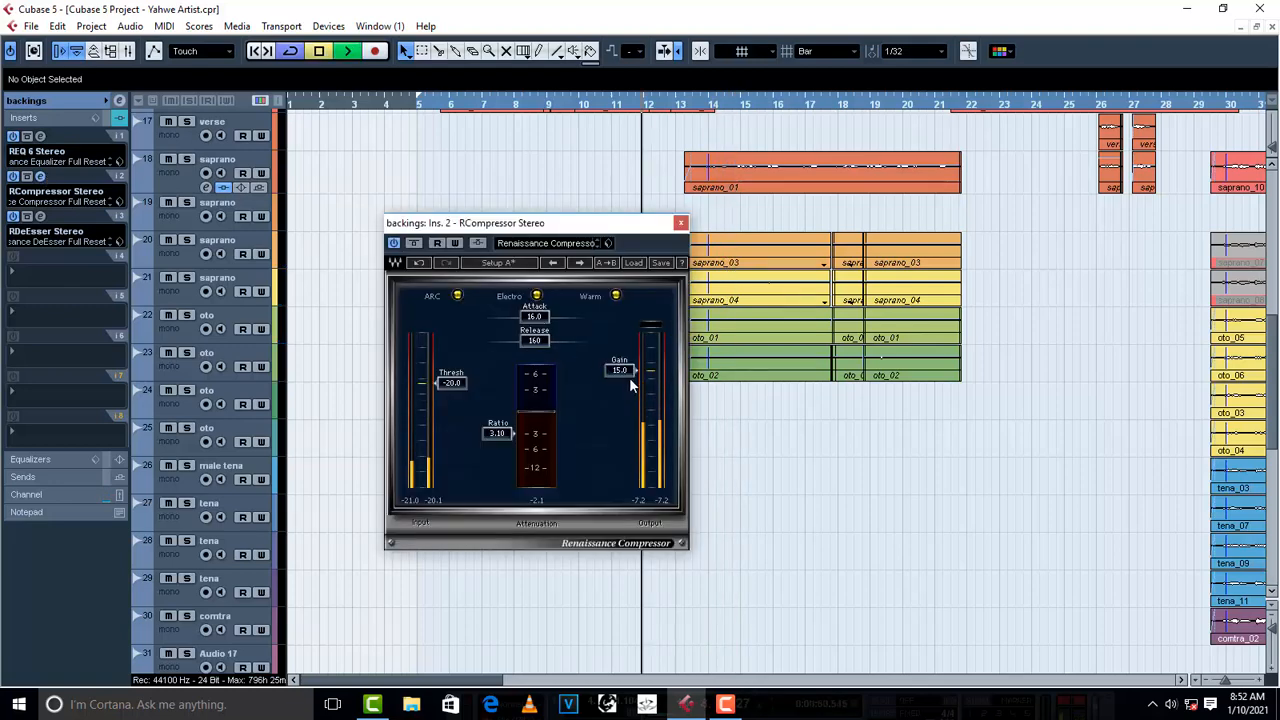
drag(504, 435, 503, 438)
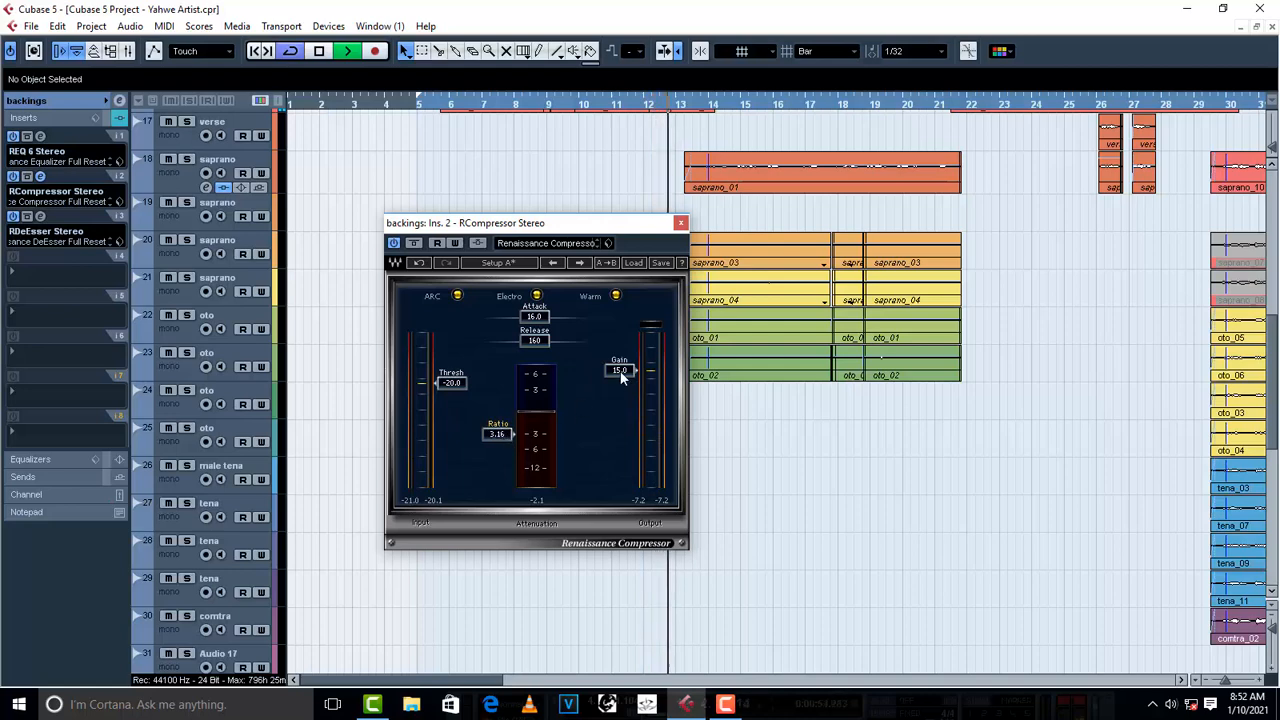
drag(620, 374, 620, 373)
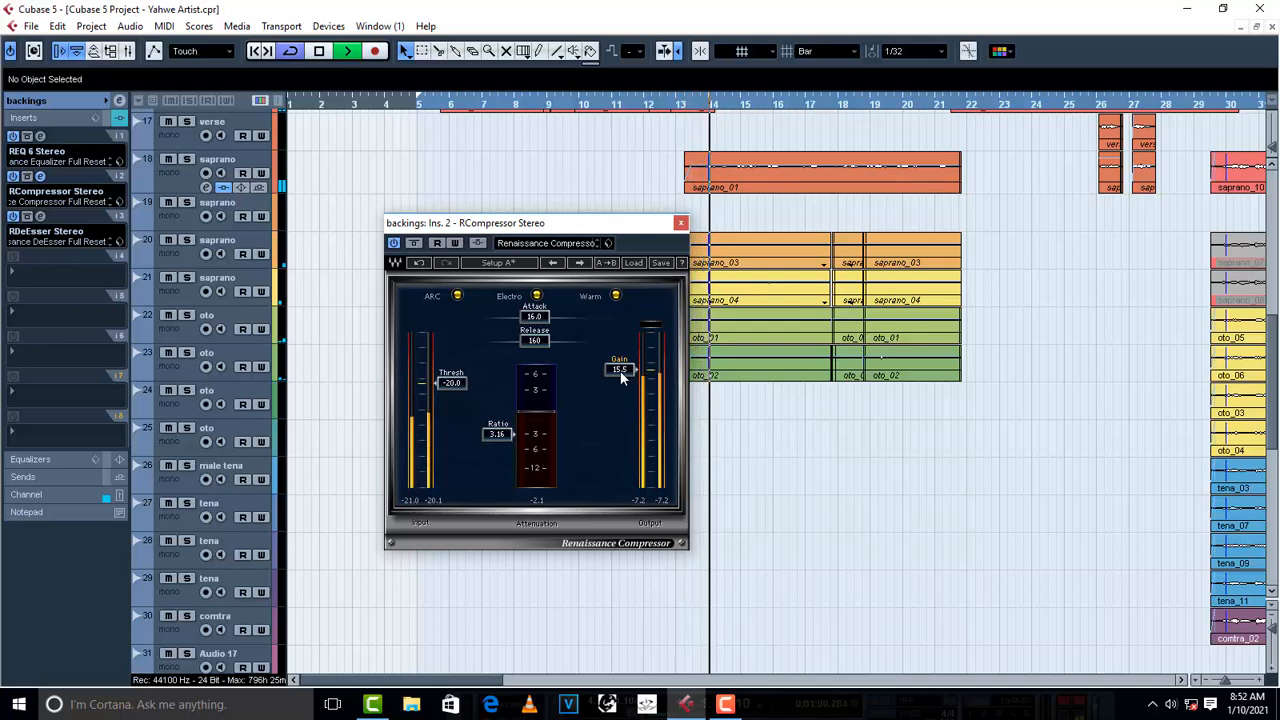
scroll(621, 376, up, 2)
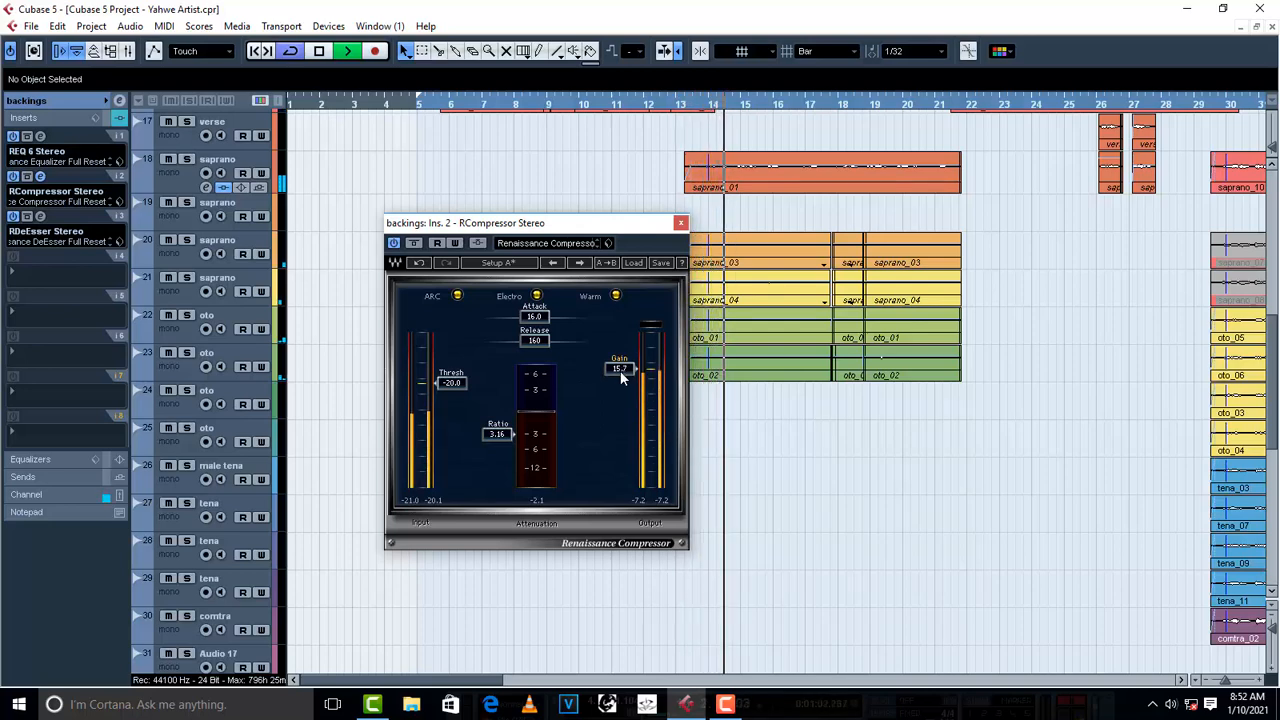
scroll(621, 376, up, 1)
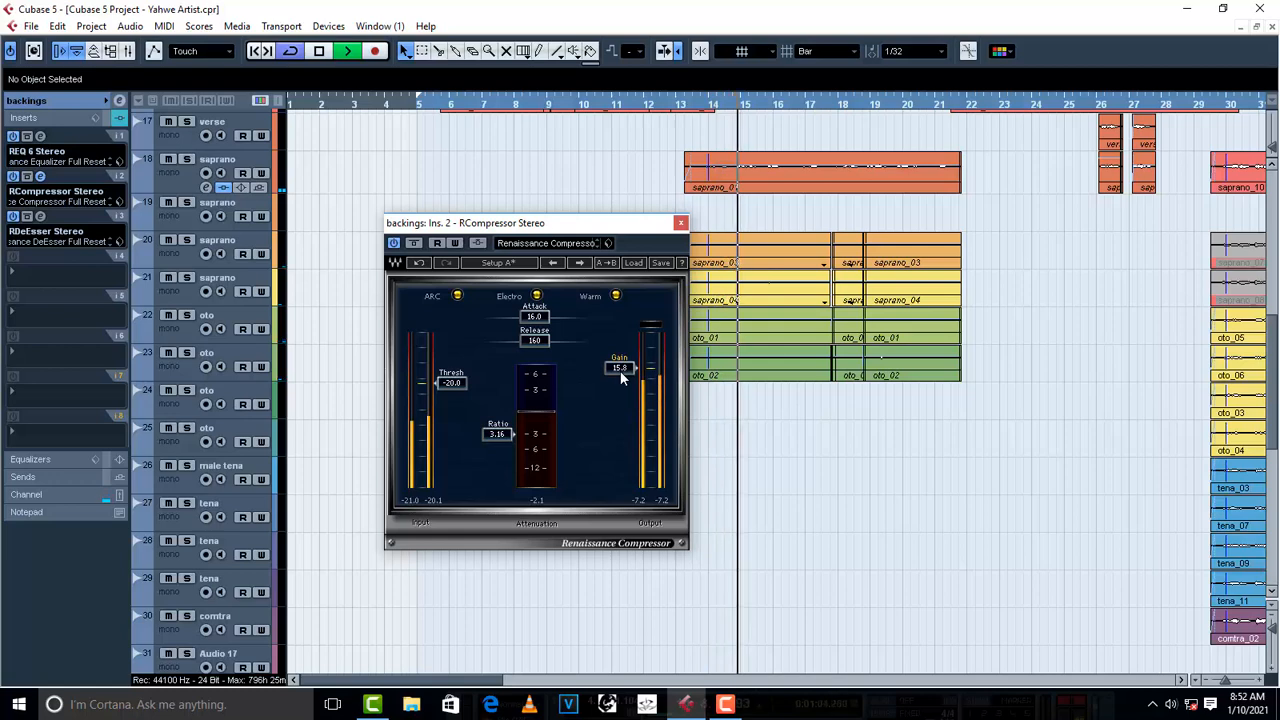
scroll(621, 376, down, 2)
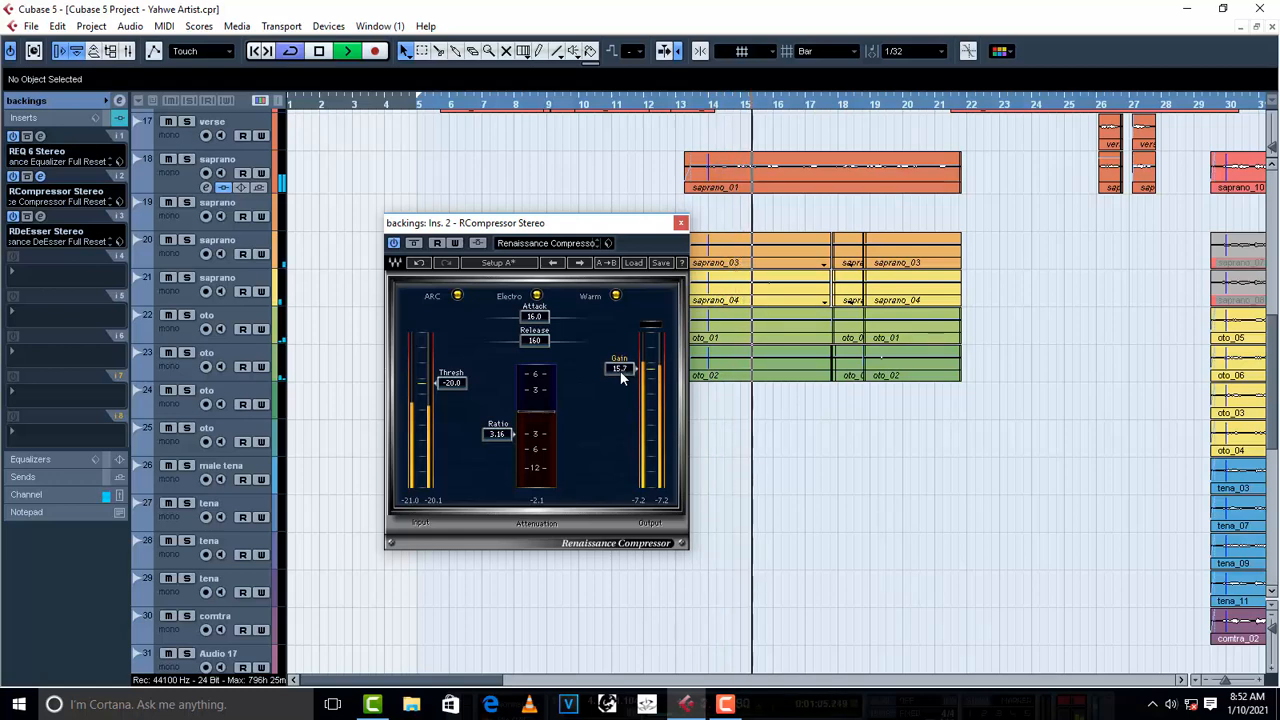
scroll(621, 376, down, 1)
key(space)
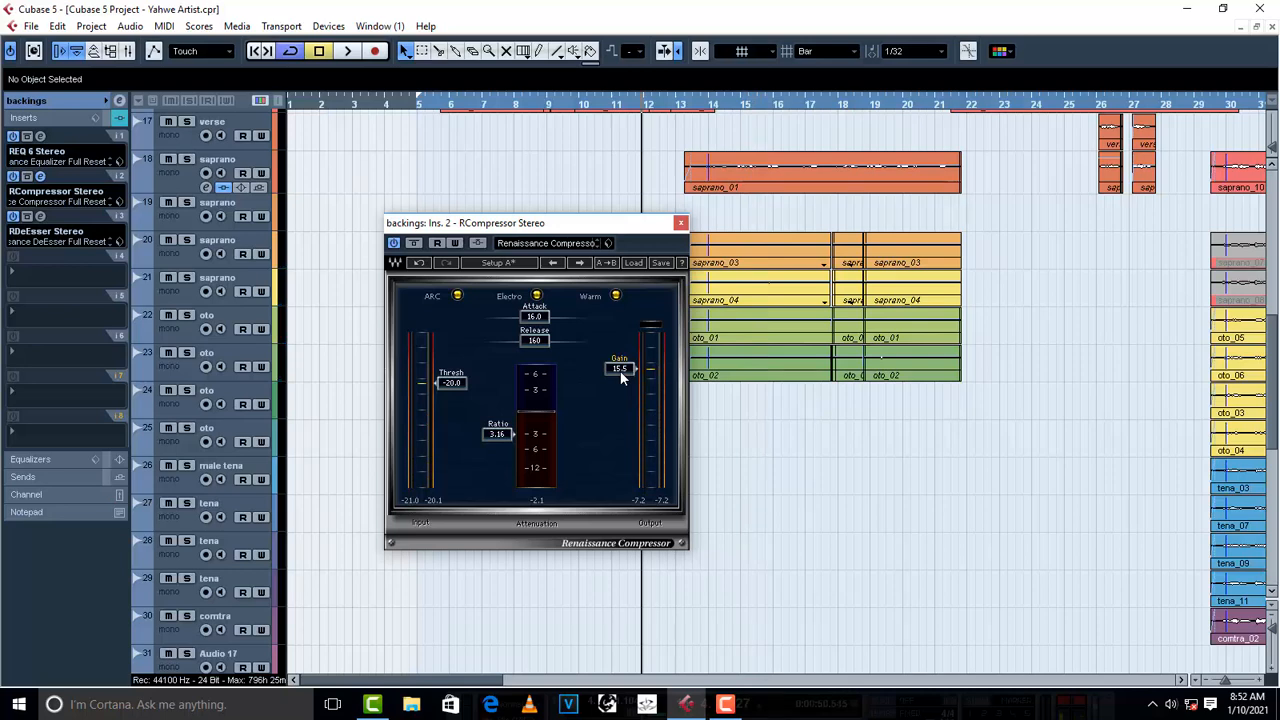
click(680, 224)
drag(1071, 471, 577, 258)
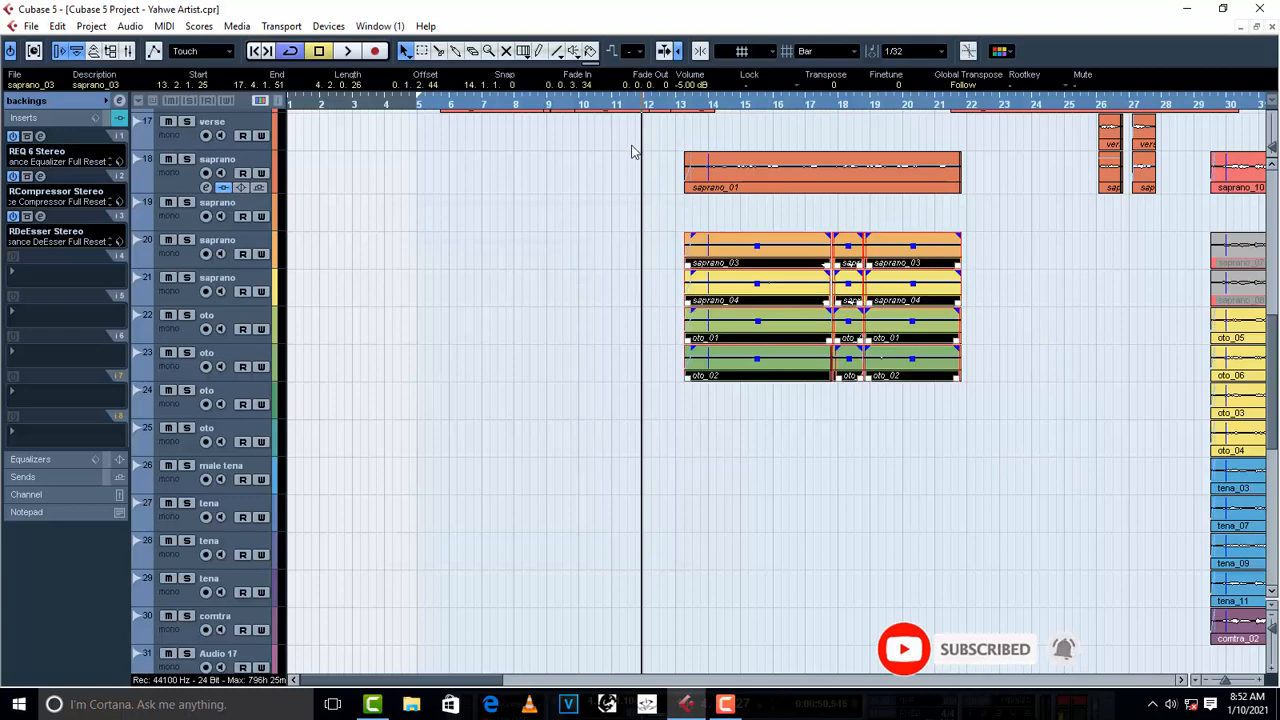
click(541, 320)
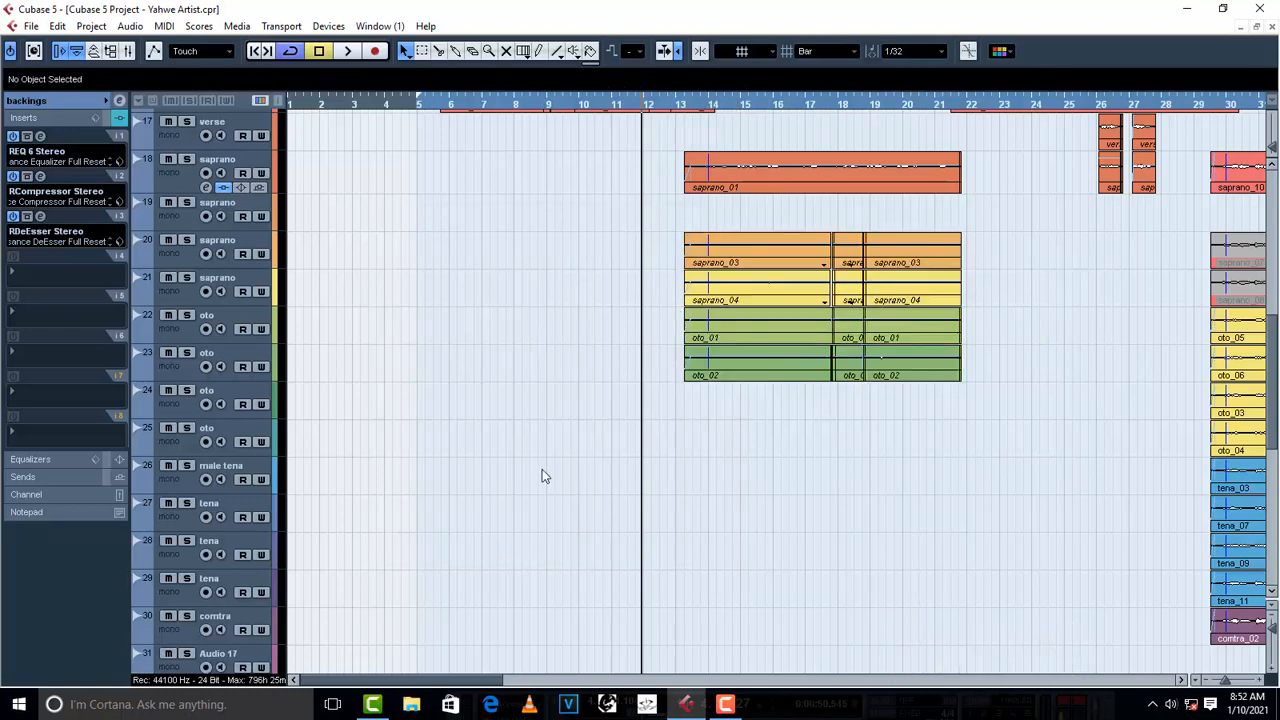
- Assign FX 1-Reverb32 to the first send of the lead vox group
scroll(542, 476, down, 5)
scroll(680, 246, up, 5)
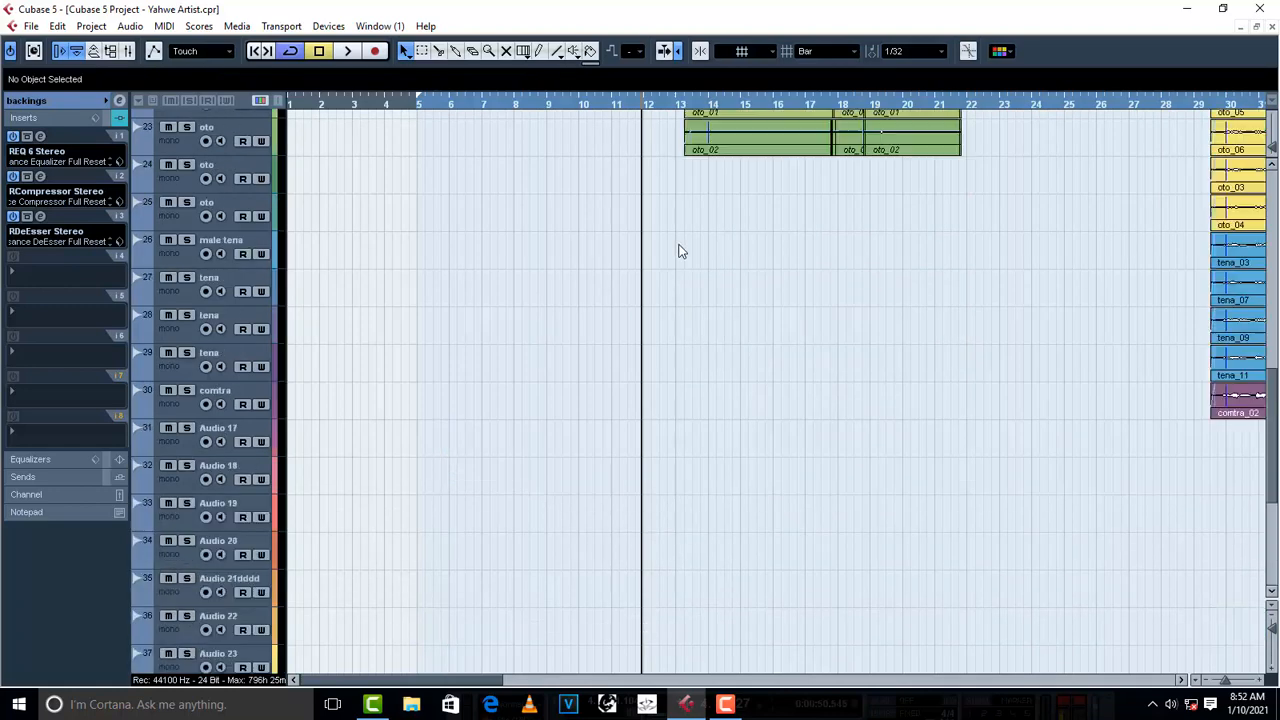
scroll(497, 511, down, 5)
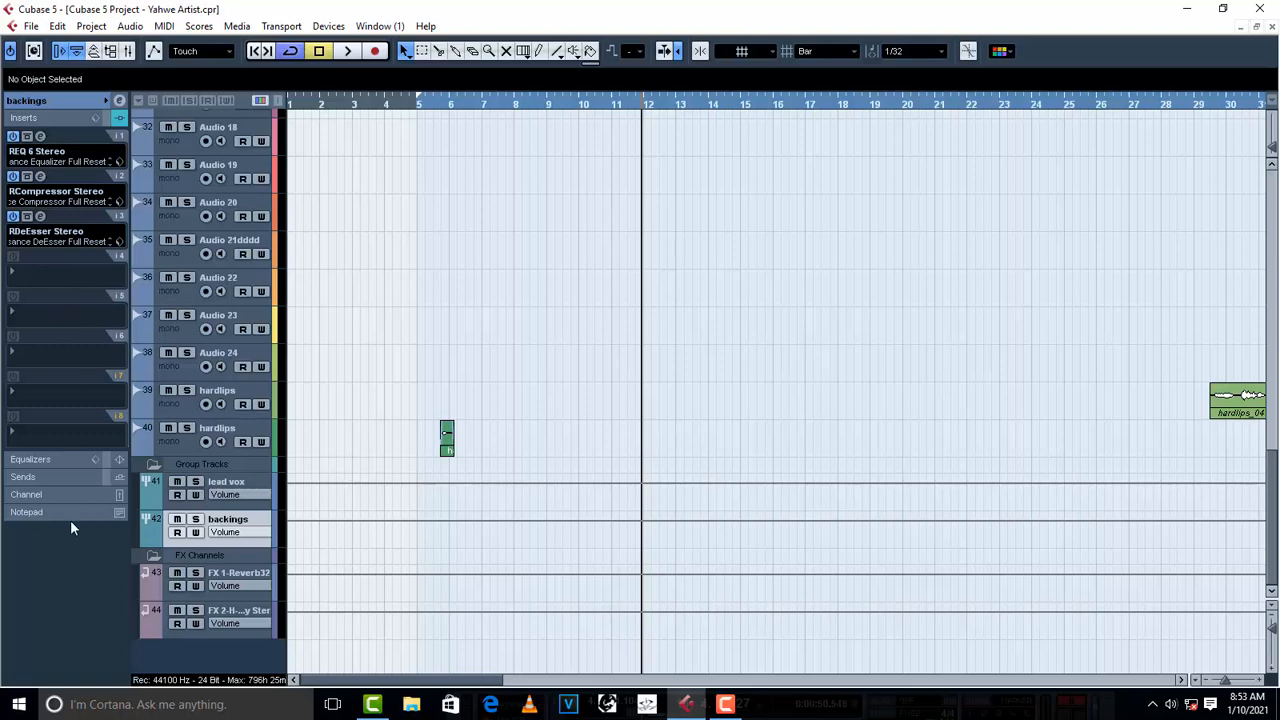
click(33, 478)
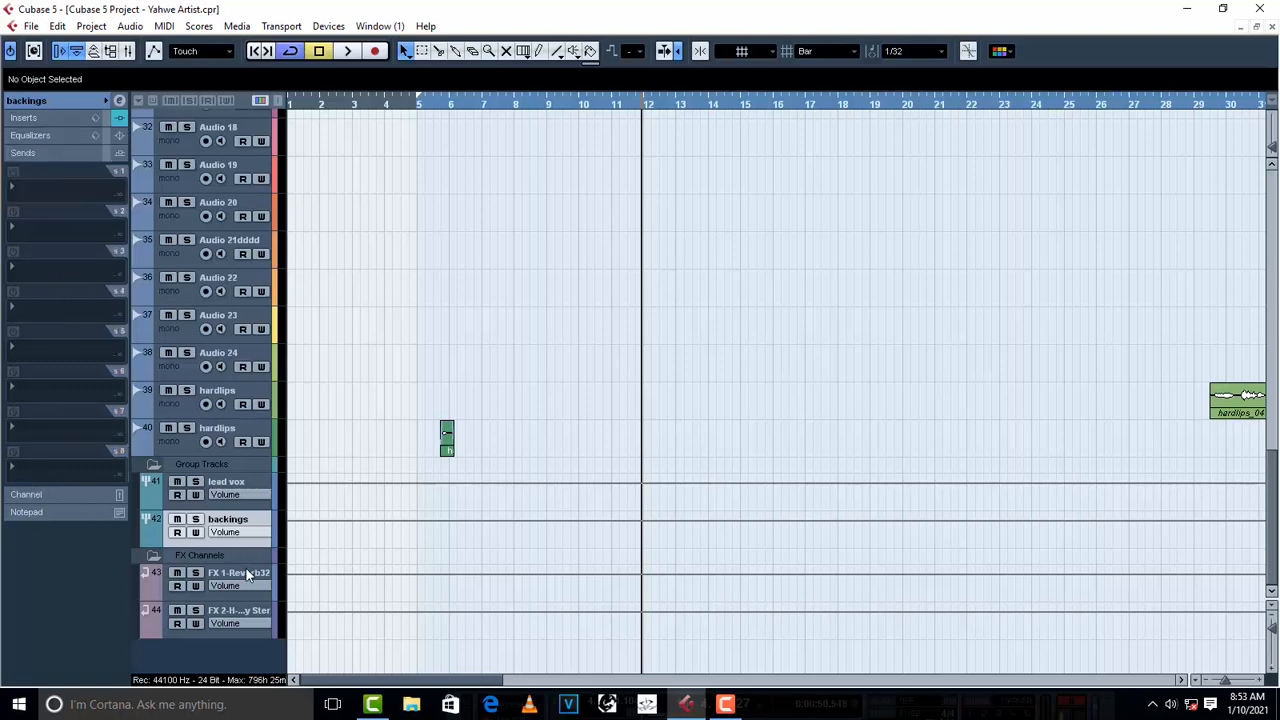
click(234, 488)
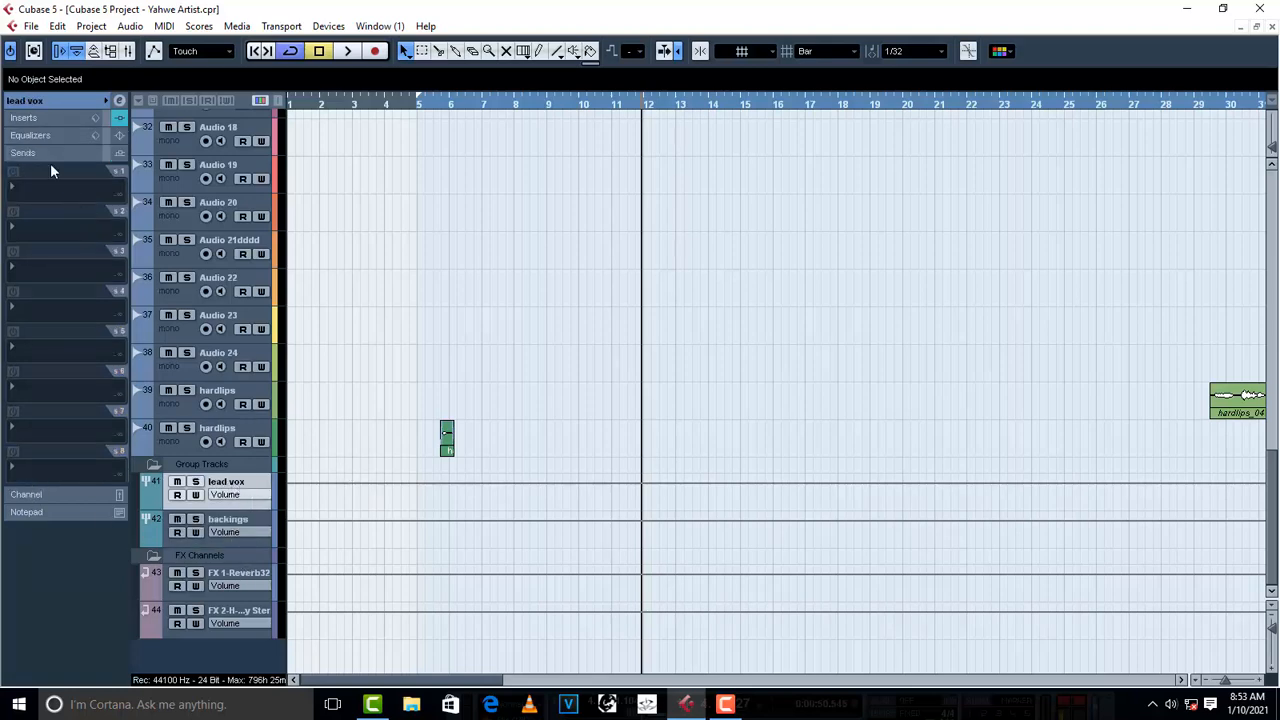
click(21, 153)
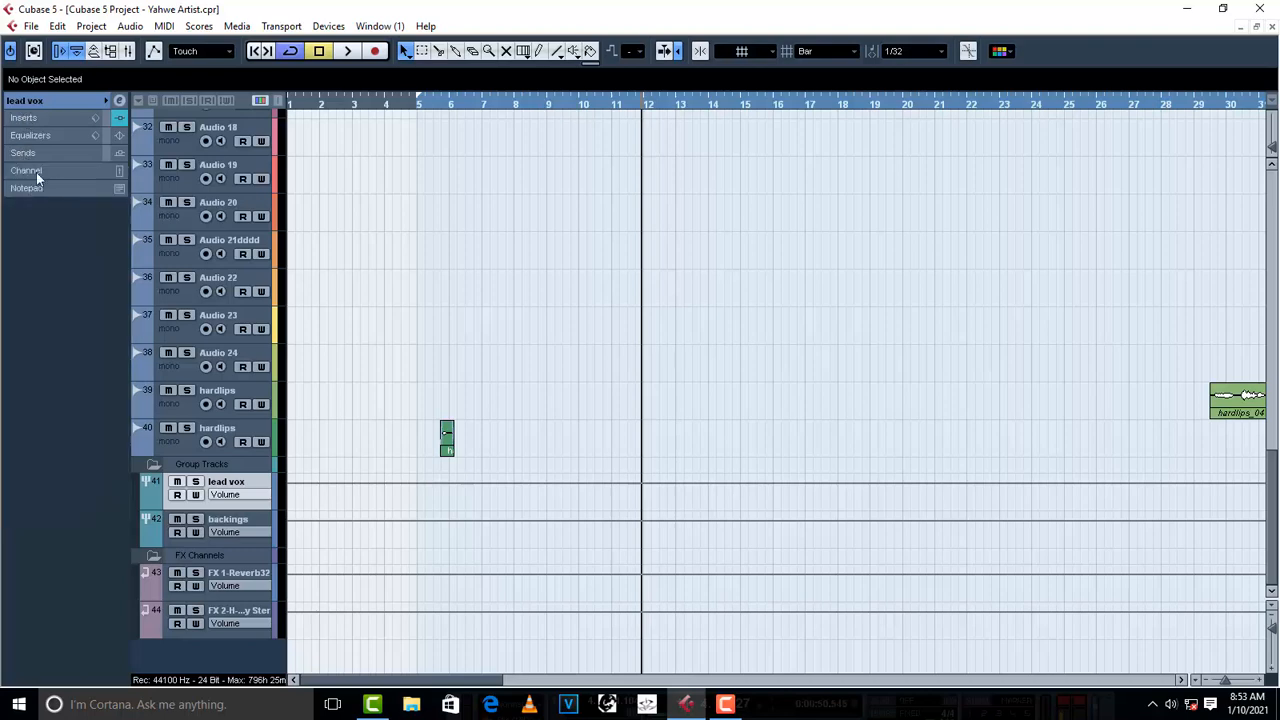
click(28, 191)
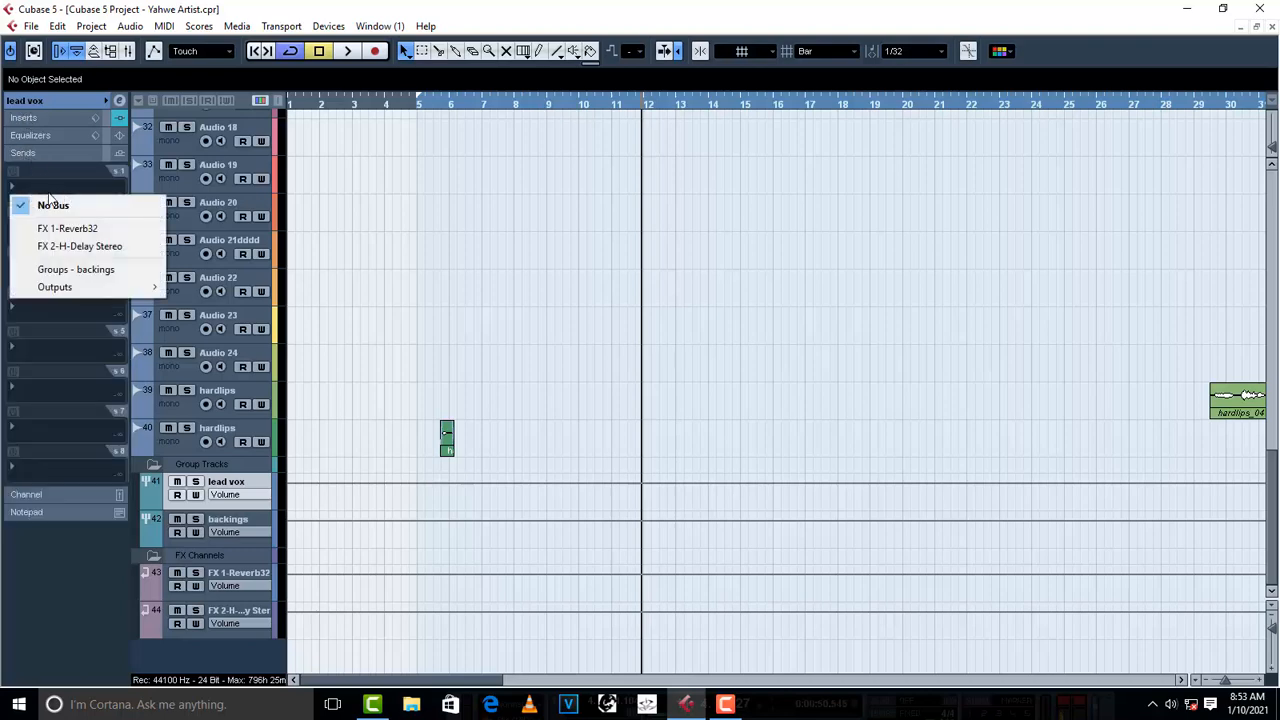
click(86, 230)
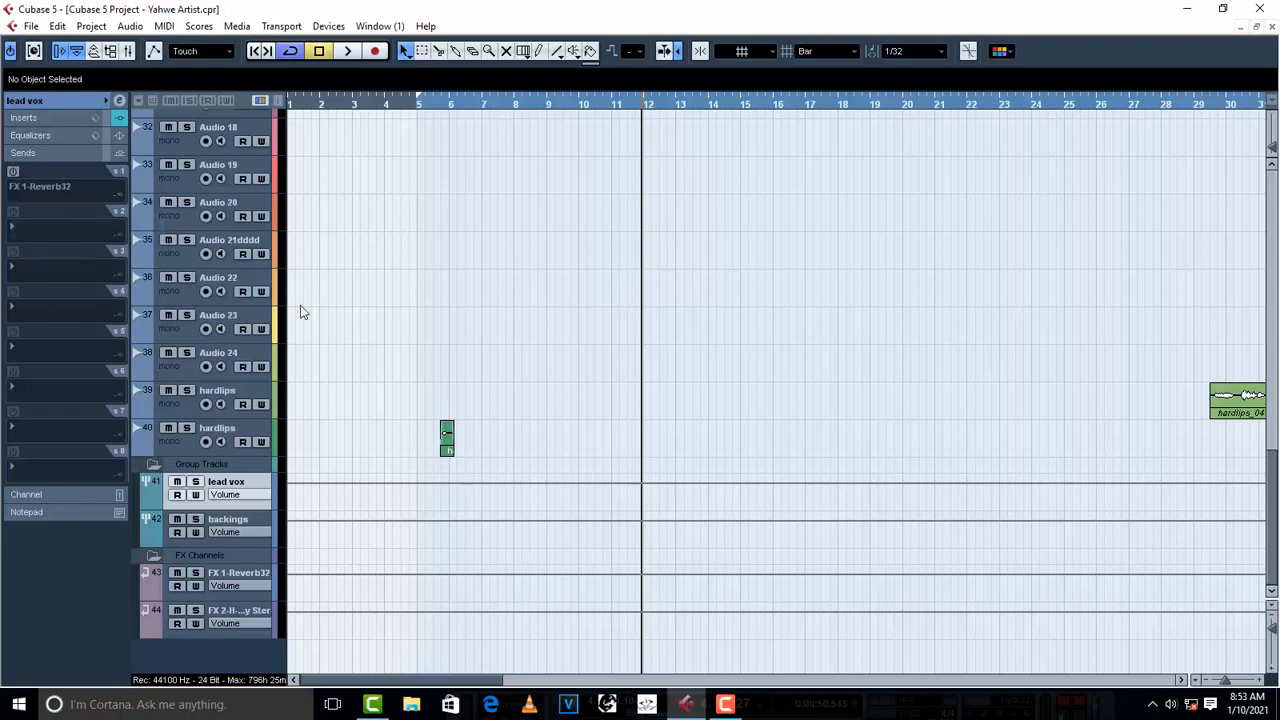
- Play from about bar 10, activate the lead vox reverb send and set its level to -13.72
scroll(703, 283, up, 10)
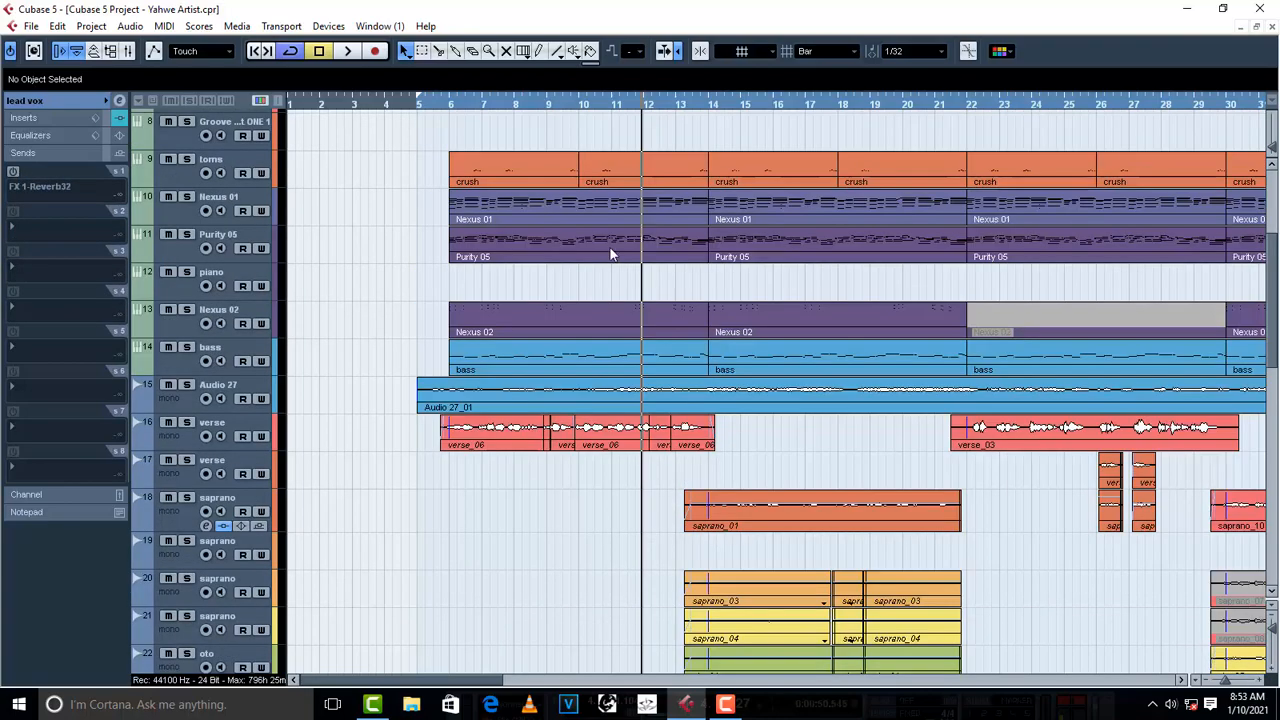
click(588, 110)
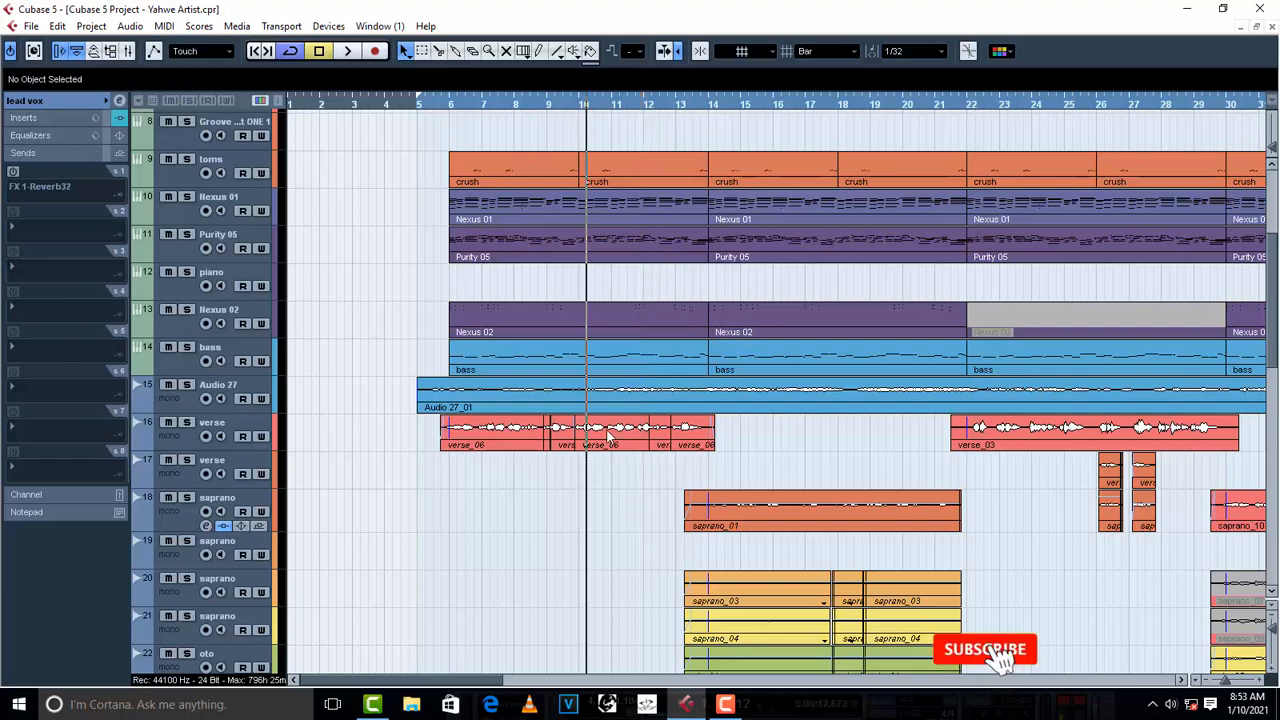
scroll(445, 605, down, 10)
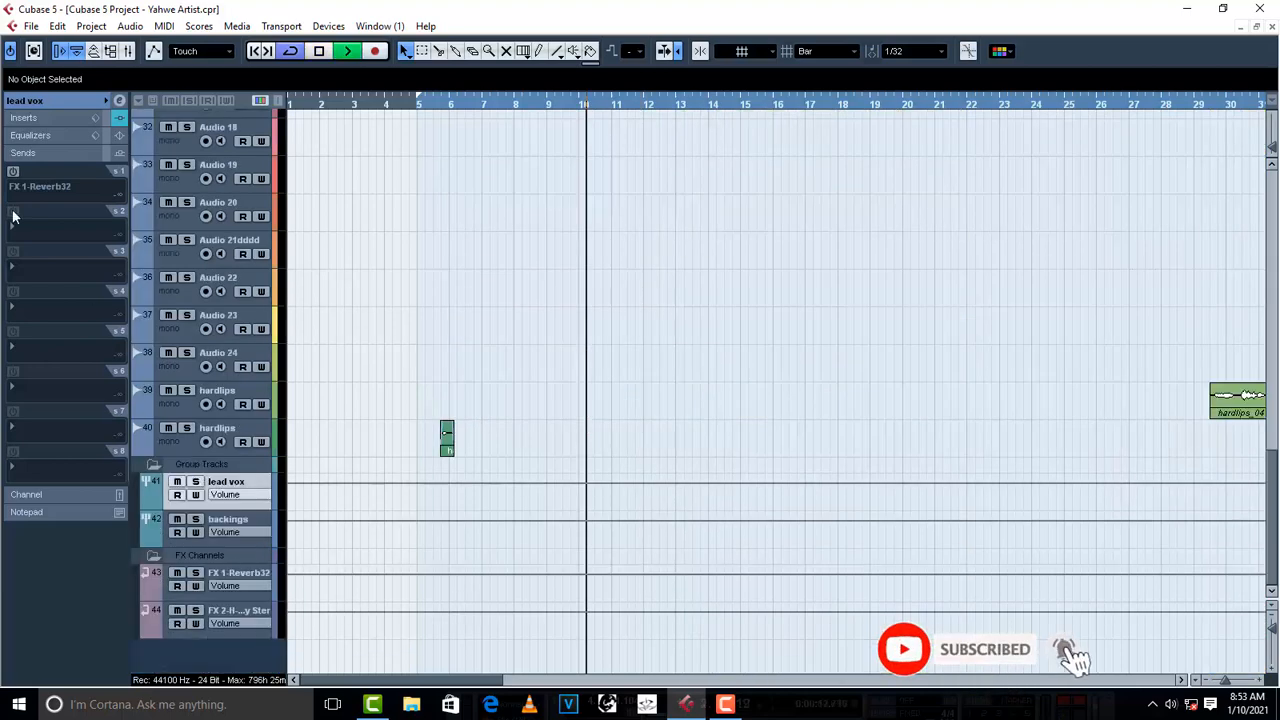
click(12, 171)
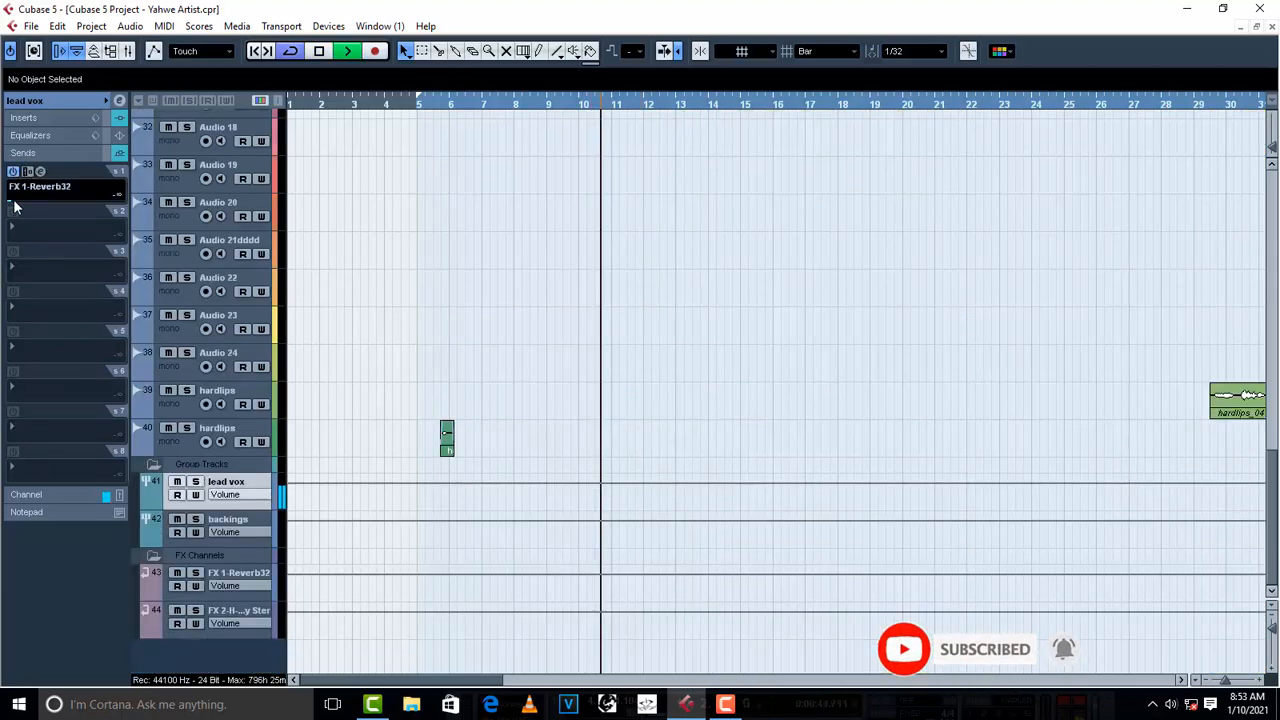
drag(15, 207, 49, 199)
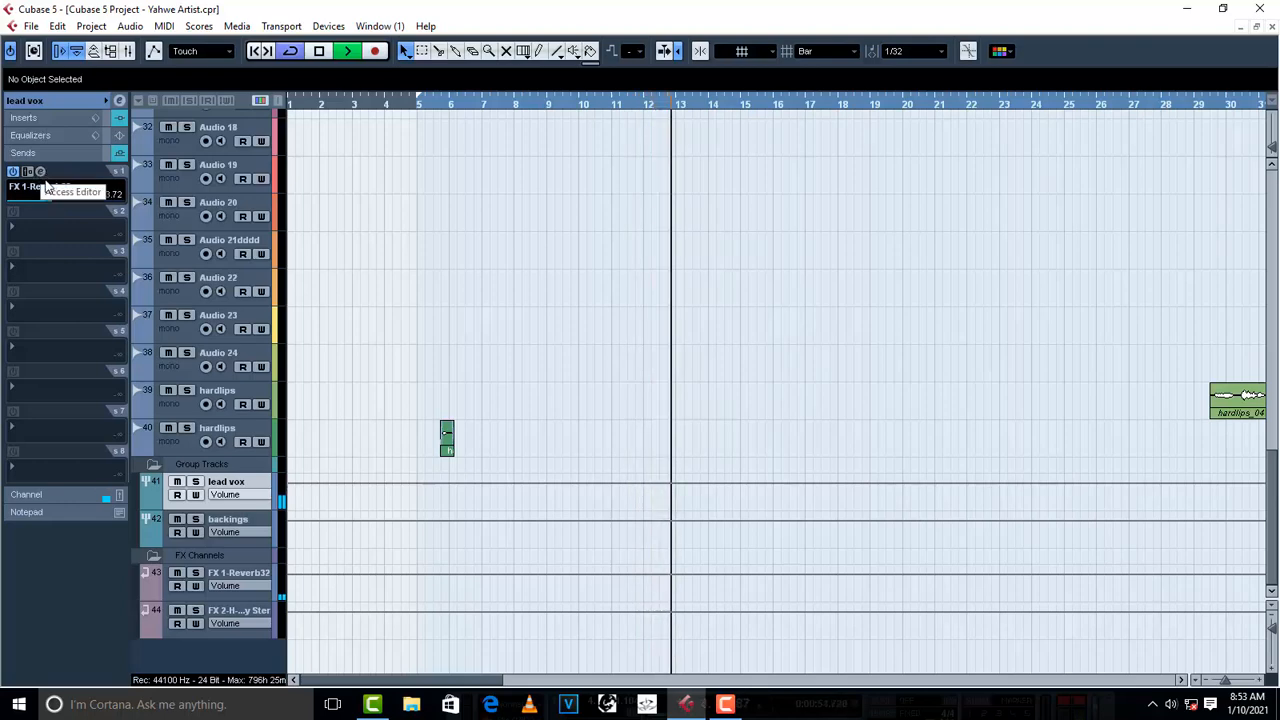
- Solo the lead vox group to audition the reverb from about bar 10, unsolo it and set the send level to -15.20
click(196, 482)
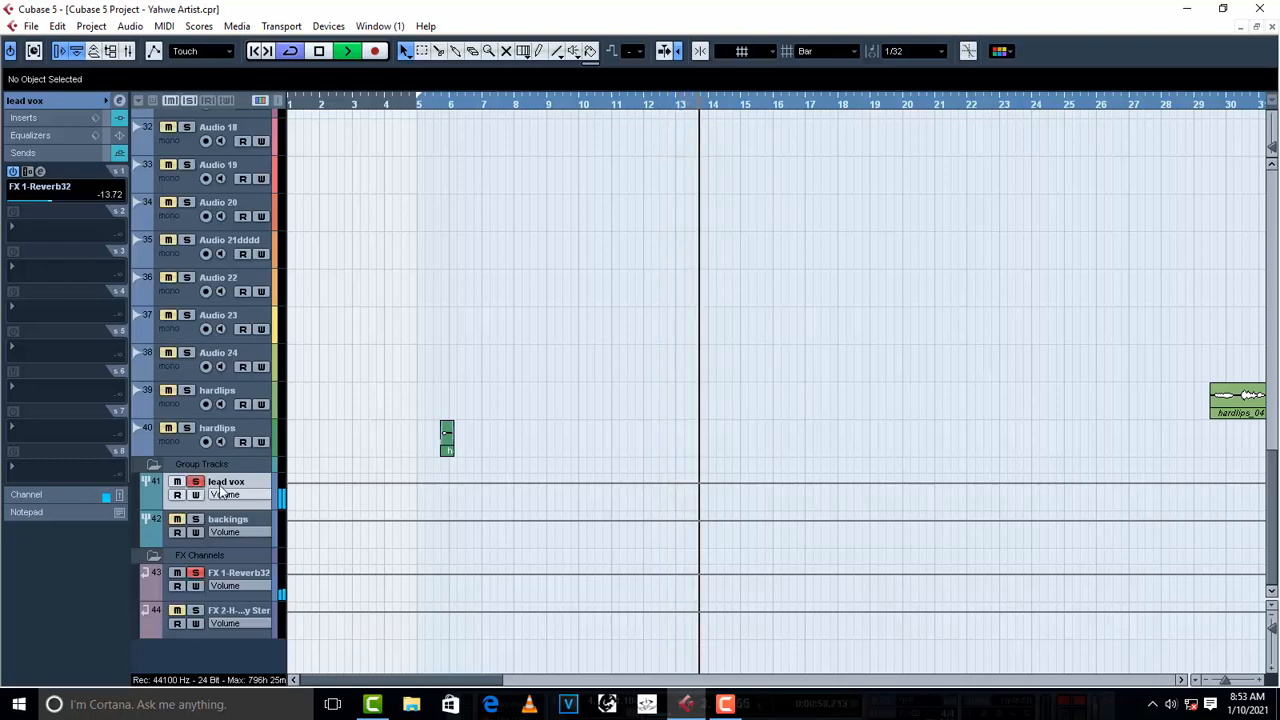
key(space)
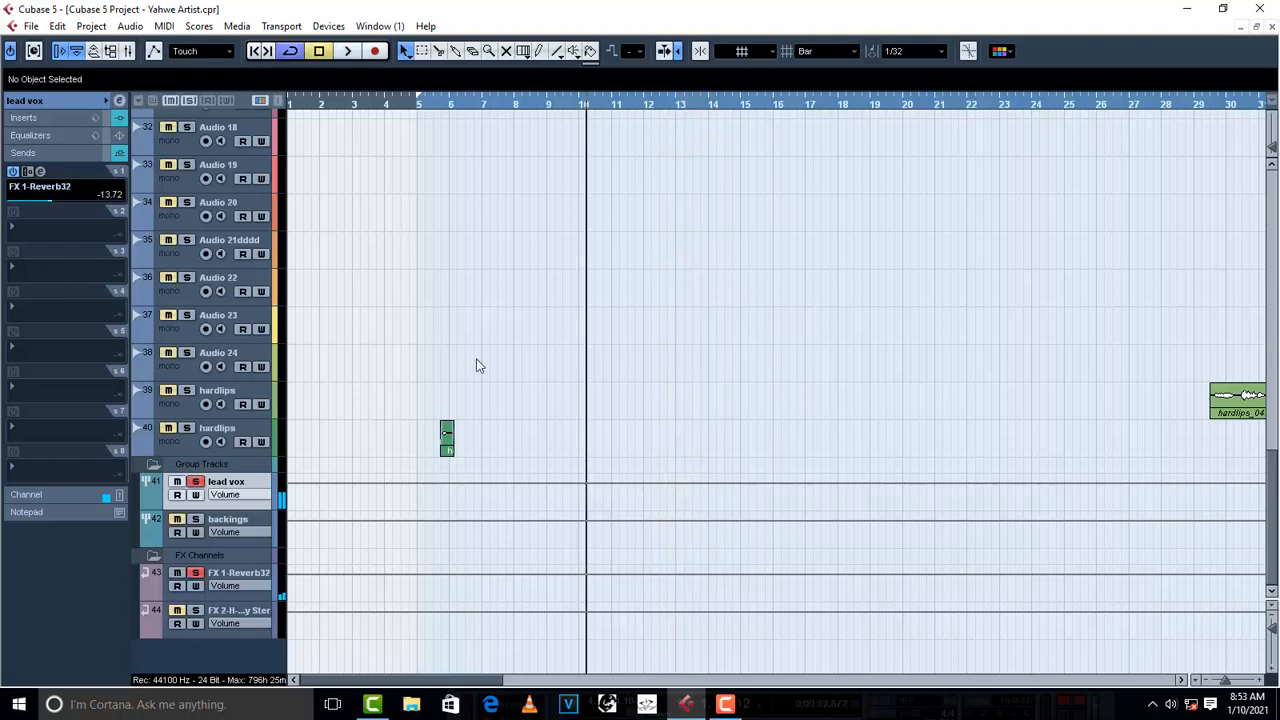
key(space)
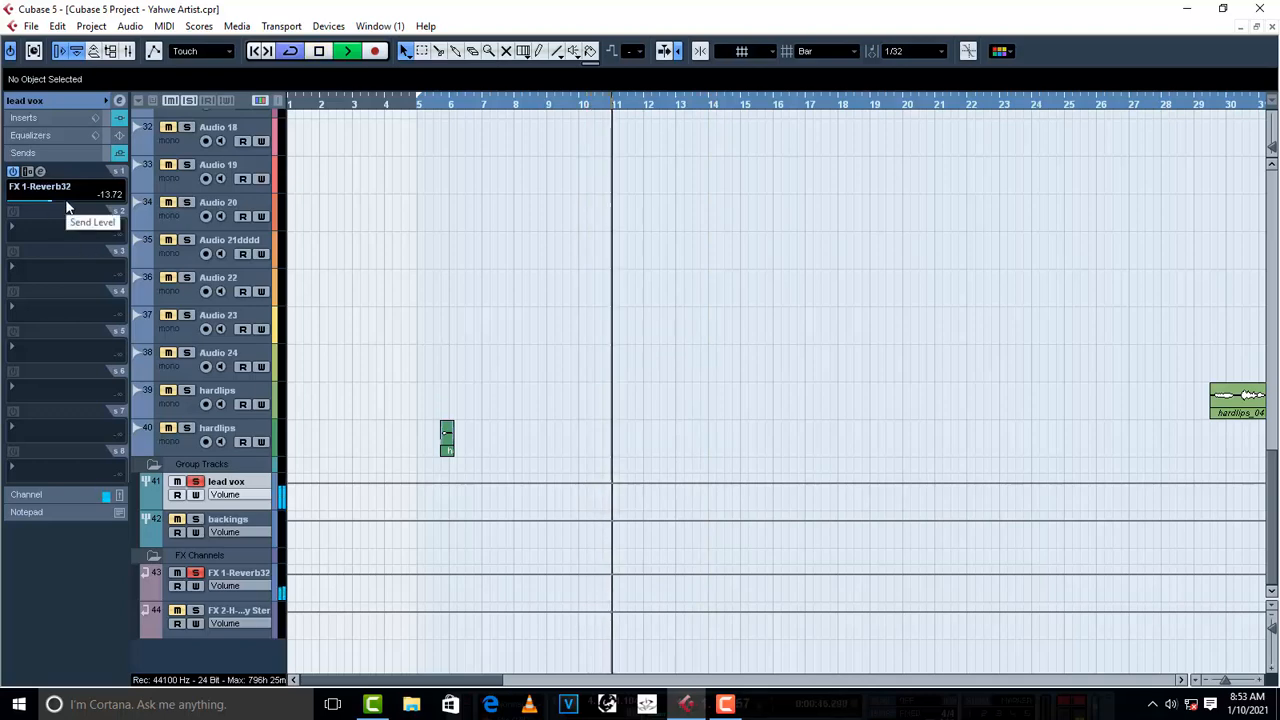
key(space)
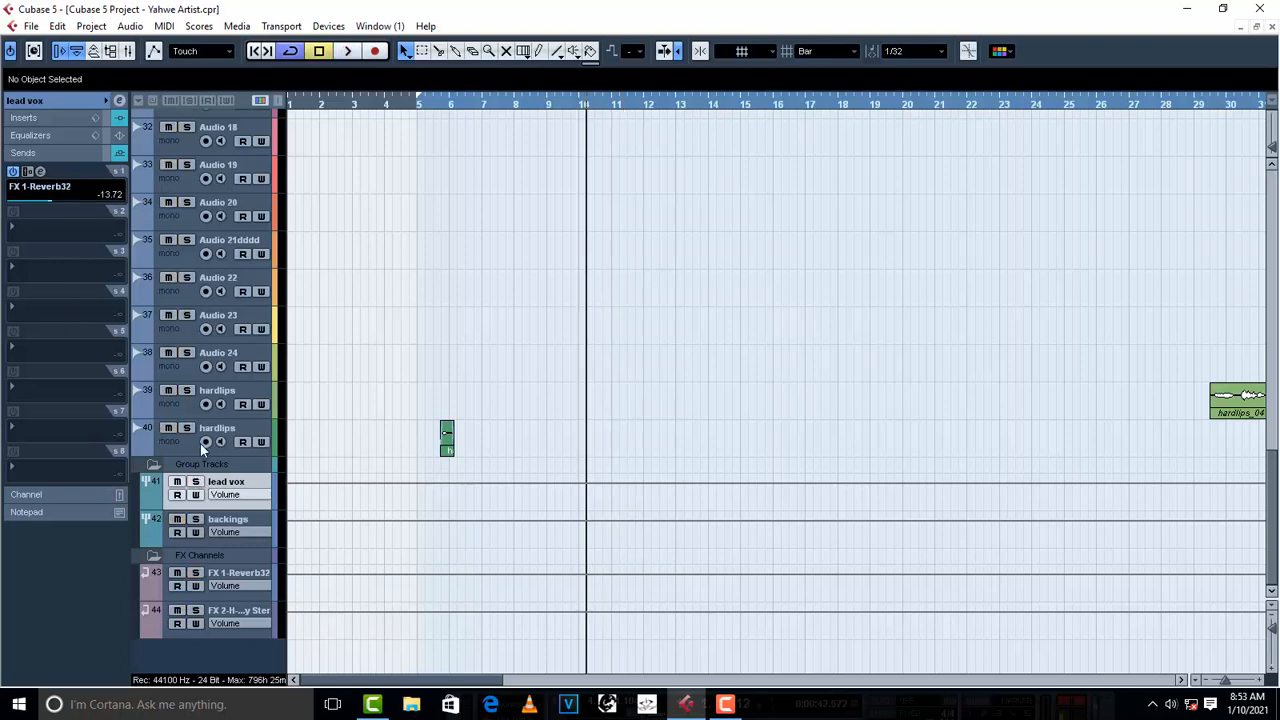
click(51, 202)
- Assign FX 2-H-Delay Stereo to the lead vox group's second send and activate it
click(20, 230)
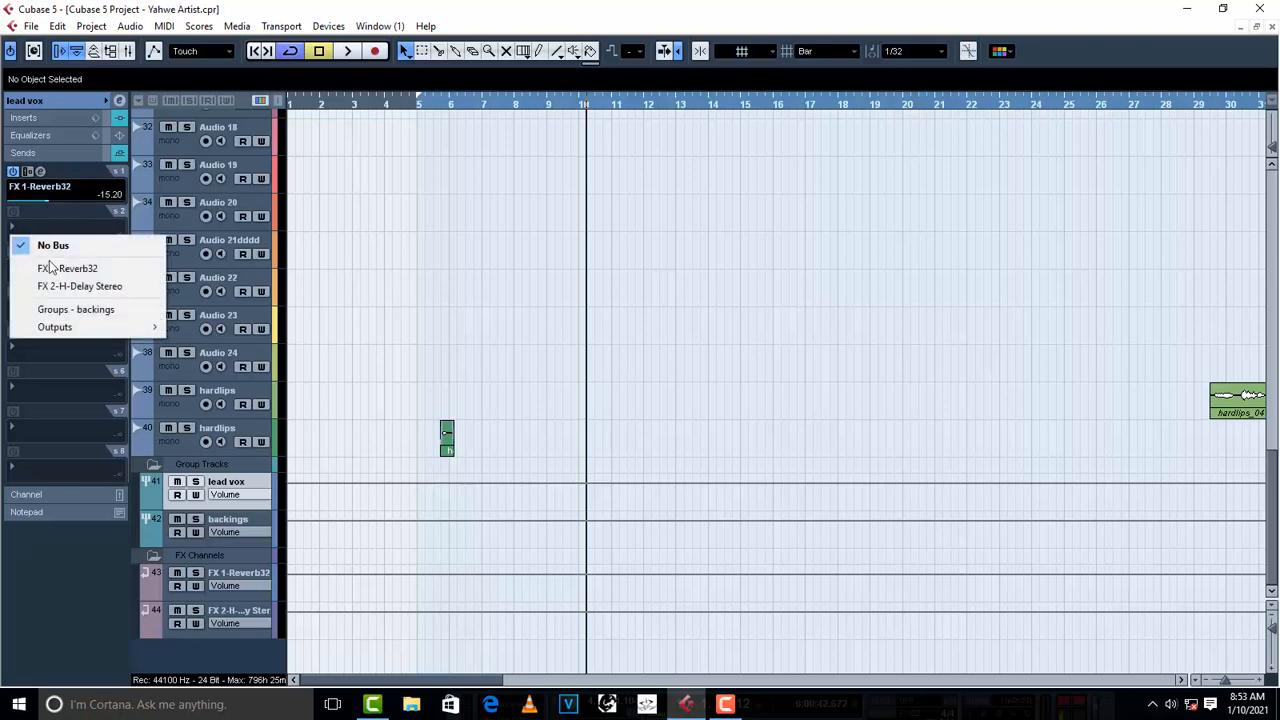
click(92, 287)
click(14, 212)
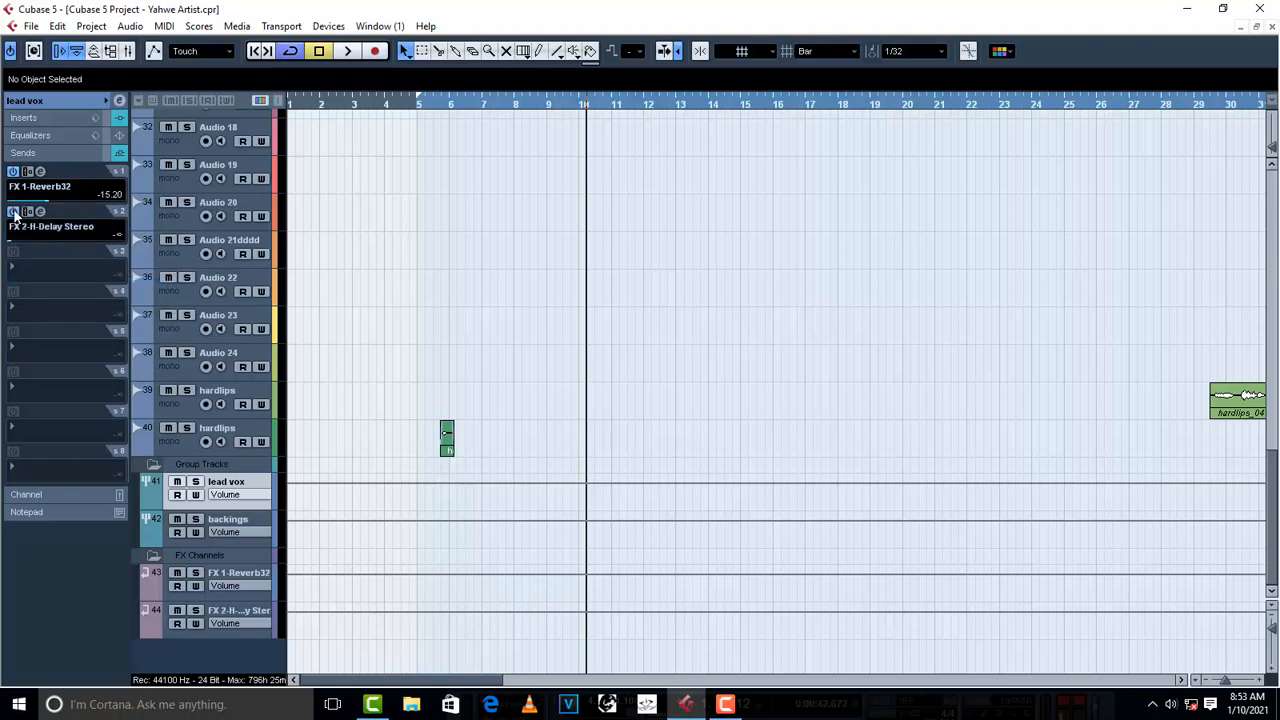
- Open the H-Delay on the lead vox group's second send and enable Ping Pong, BPM timing and LoFi
click(40, 213)
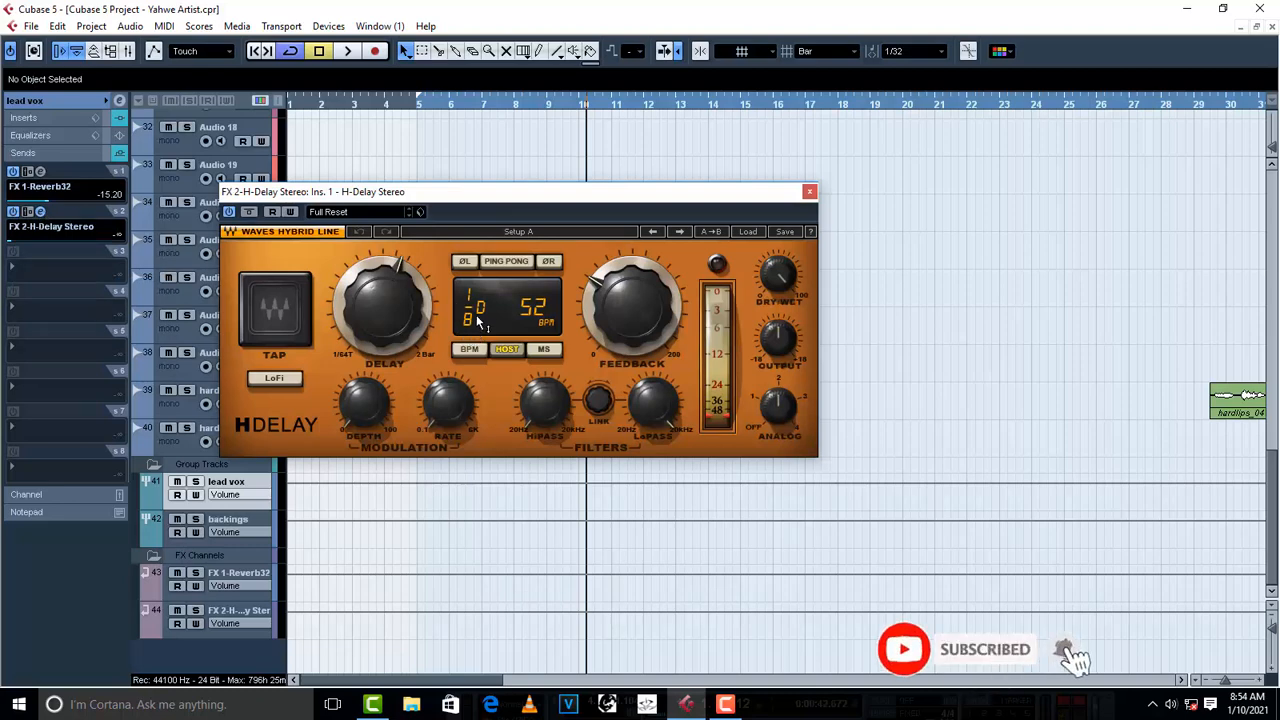
click(507, 263)
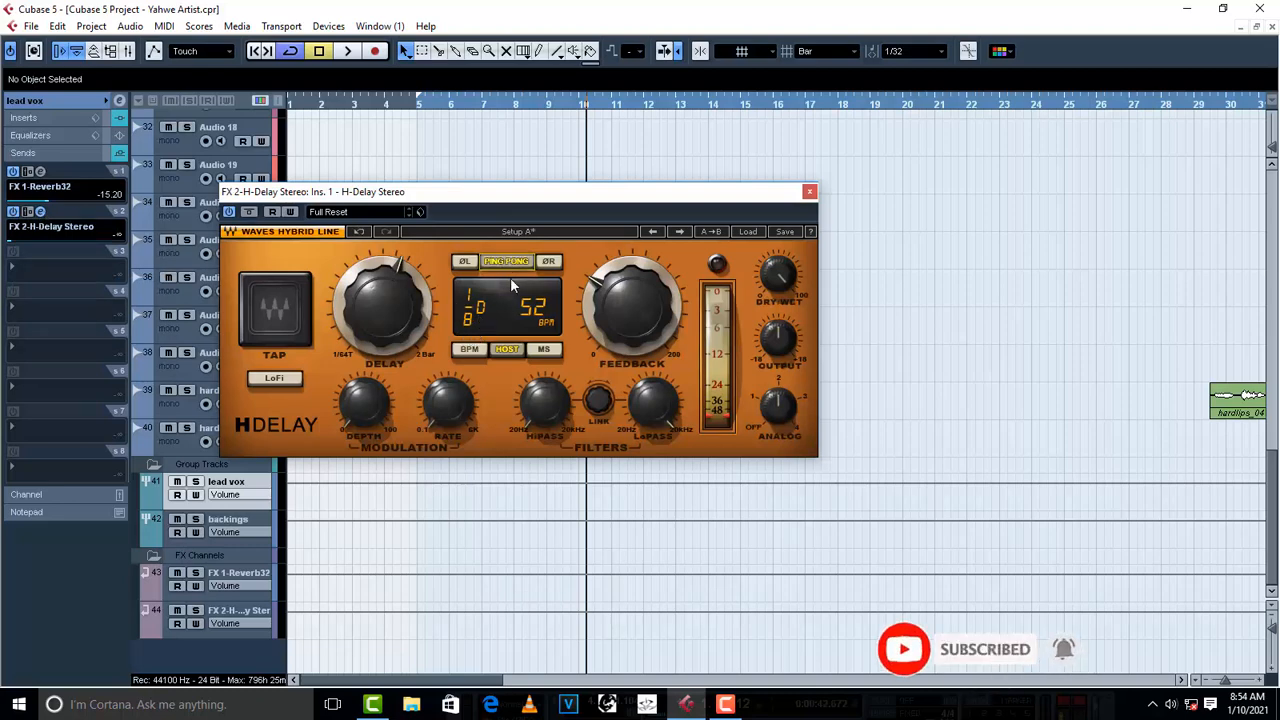
click(542, 350)
click(469, 350)
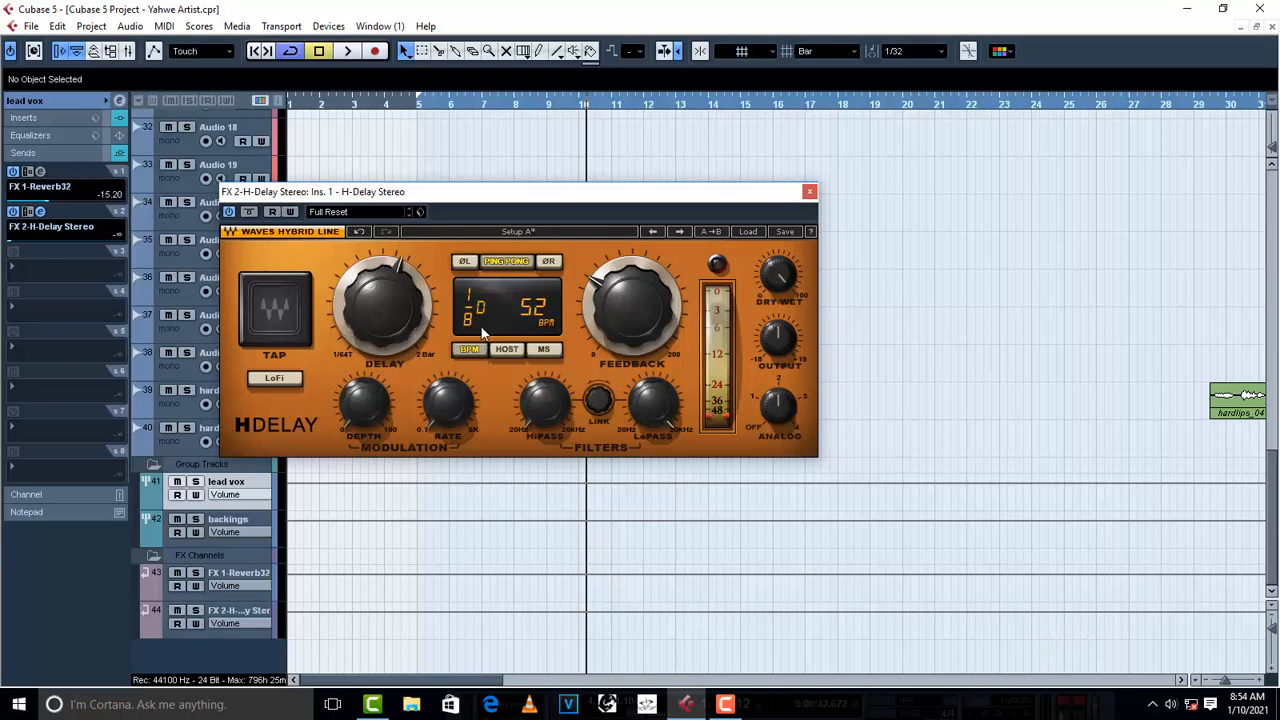
click(273, 380)
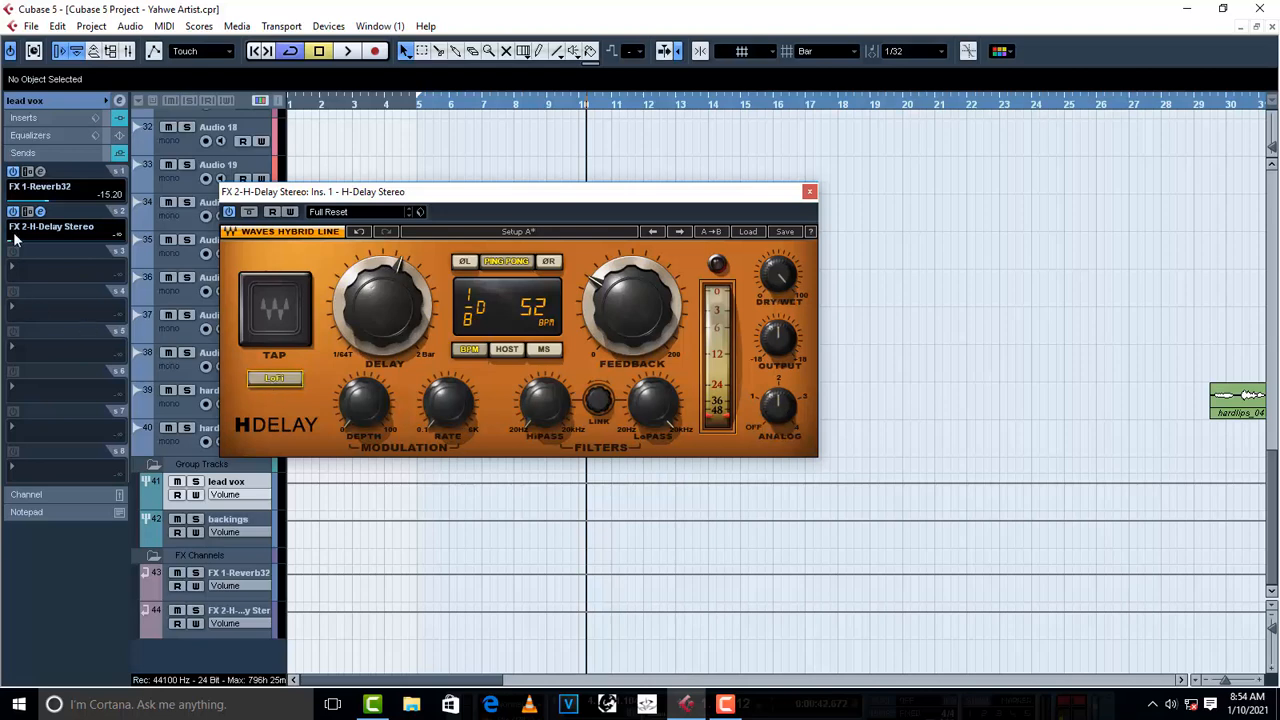
- Solo the lead vox group, play from about bar 10 and set its H-Delay send level to -30.04
click(196, 482)
key(space)
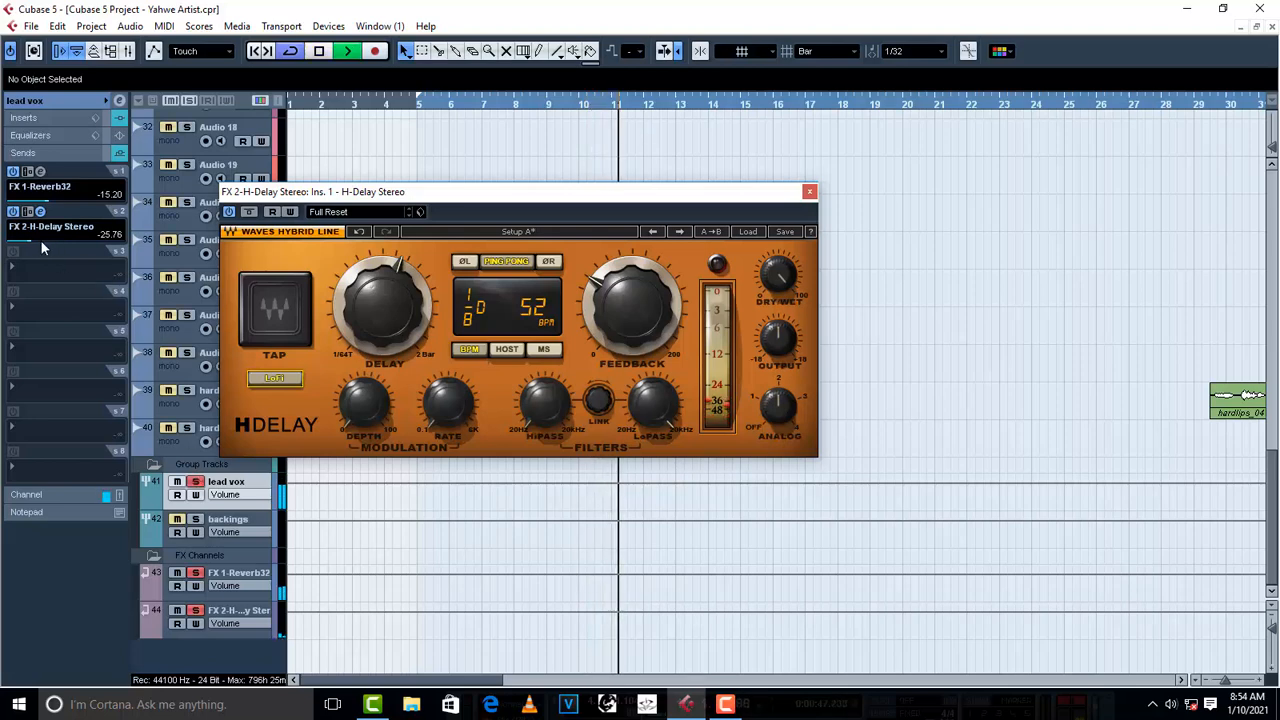
scroll(34, 240, down, 1)
scroll(34, 240, down, 1)
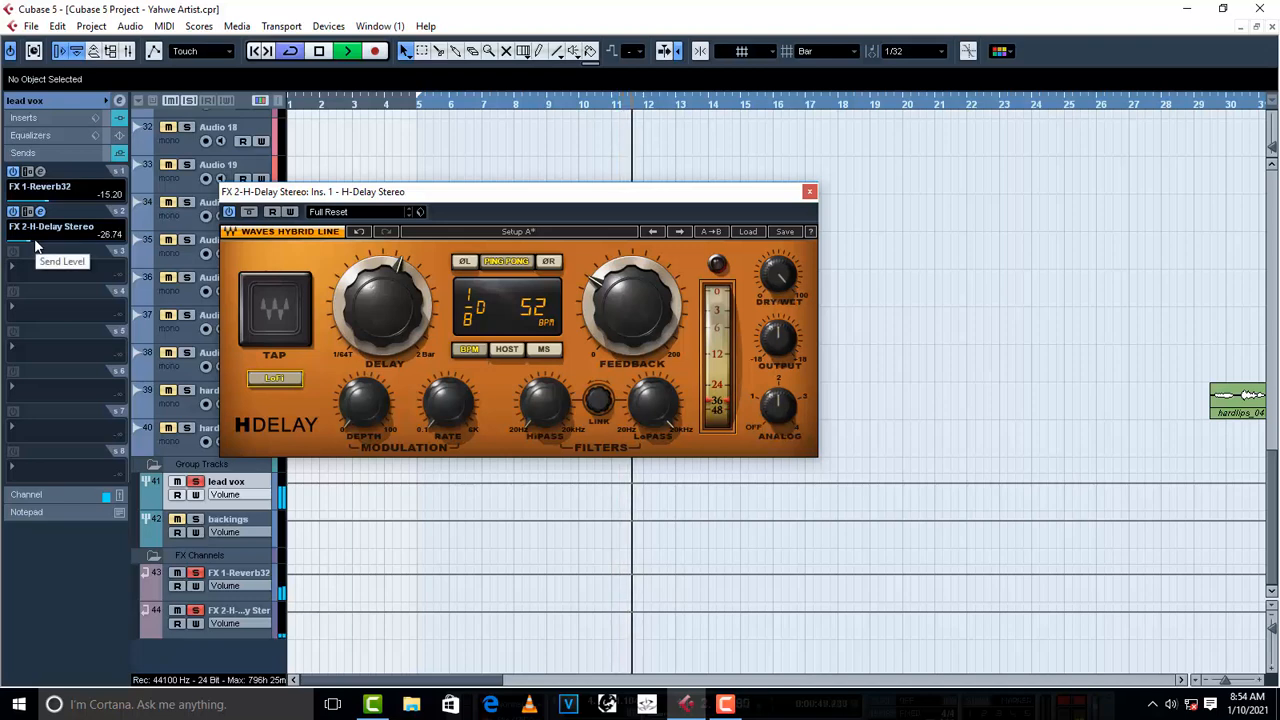
scroll(34, 242, down, 2)
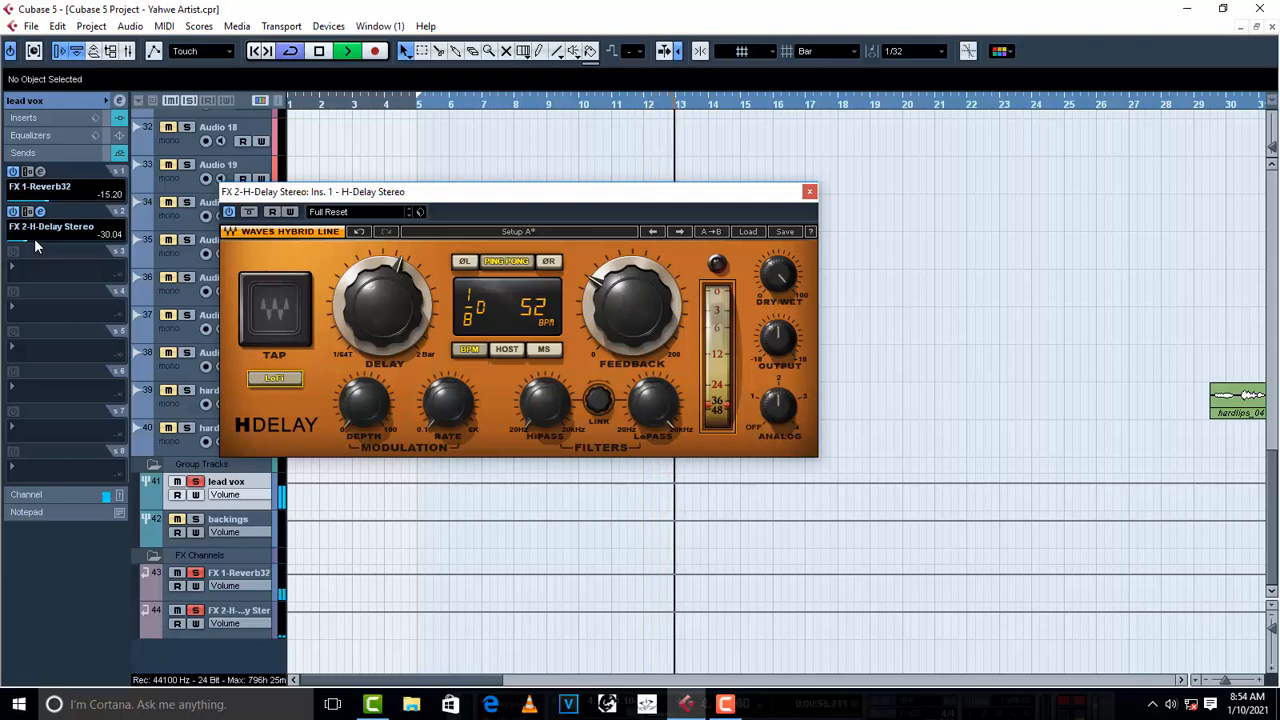
key(space)
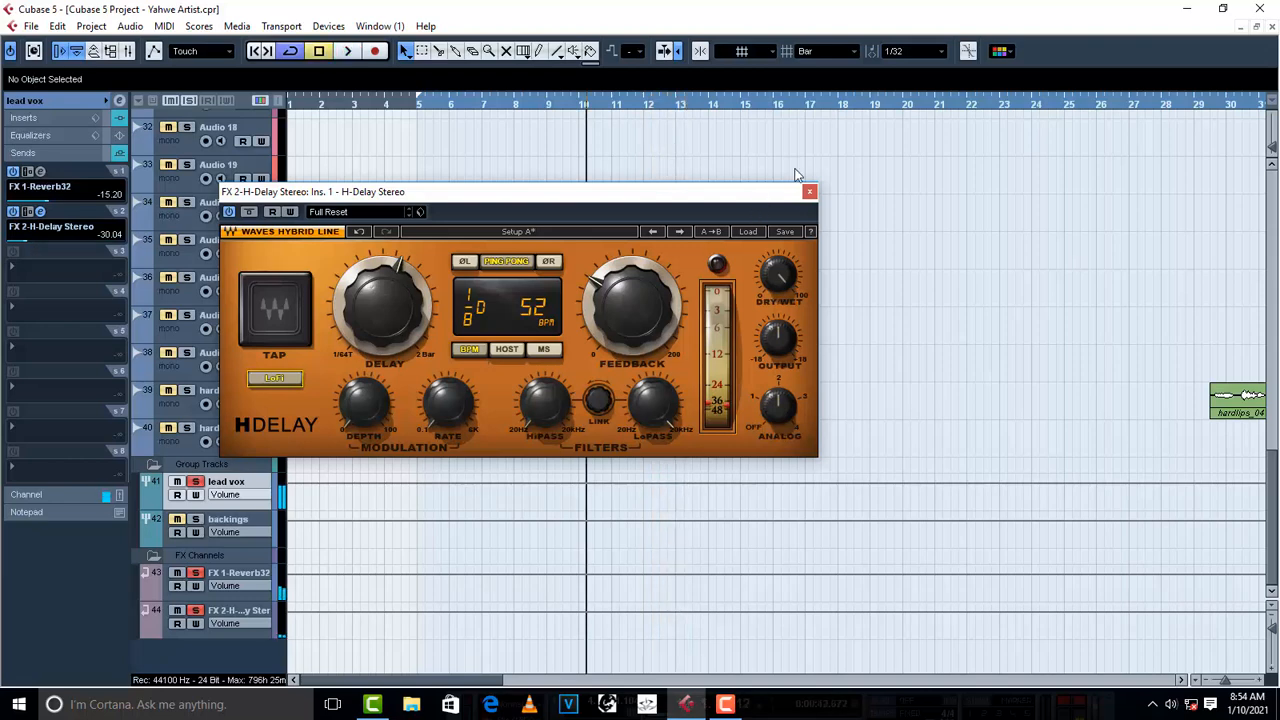
click(810, 192)
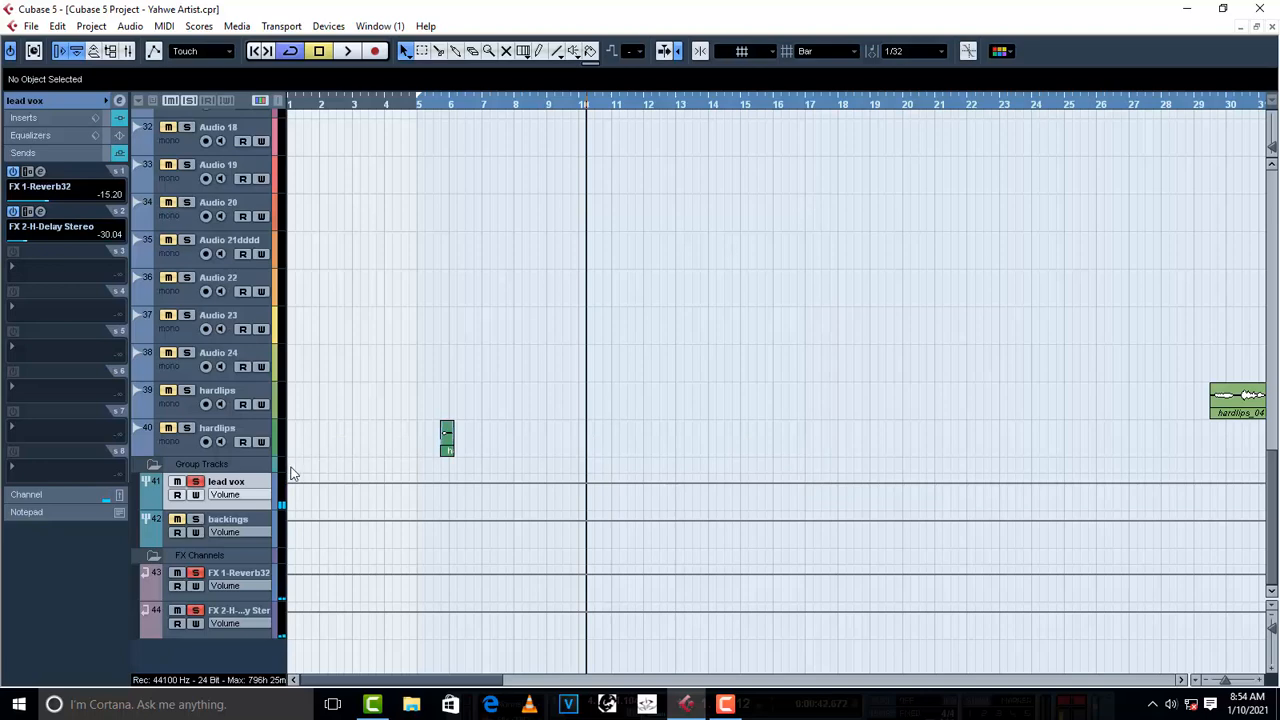
- Unsolo the lead vox group and audition its reverb and delay within the full mix
click(197, 482)
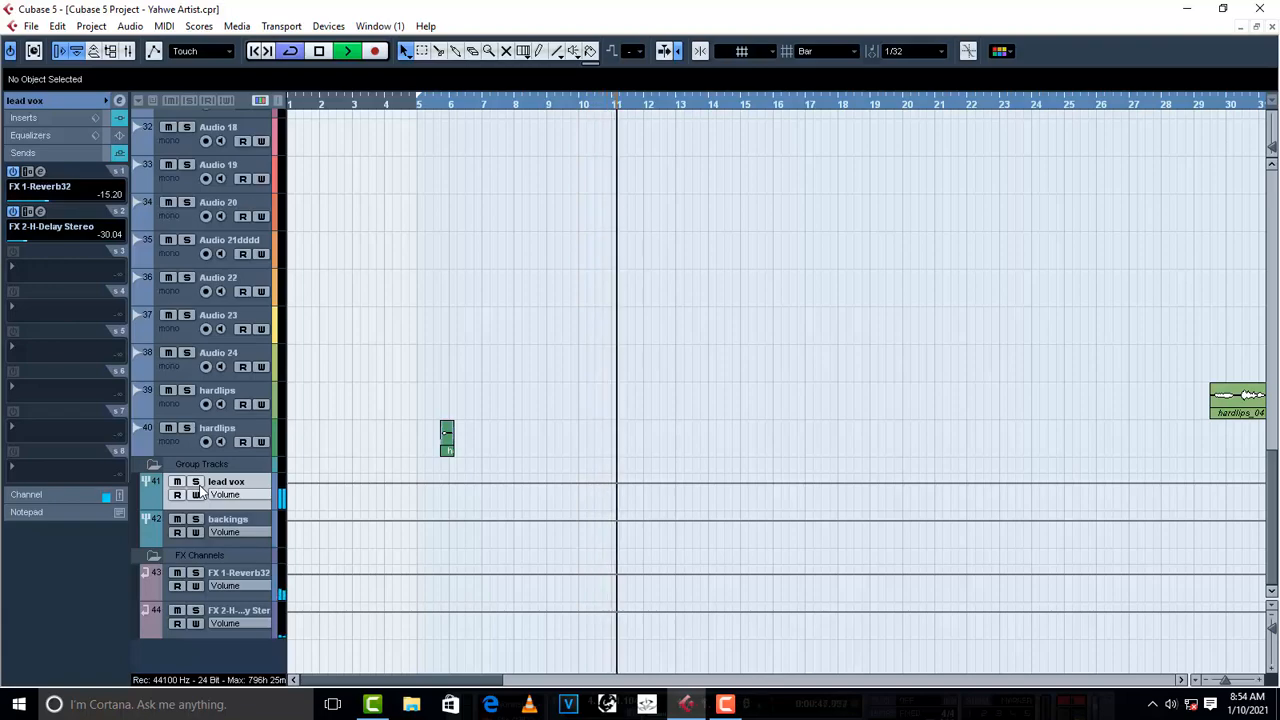
scroll(536, 333, up, 12)
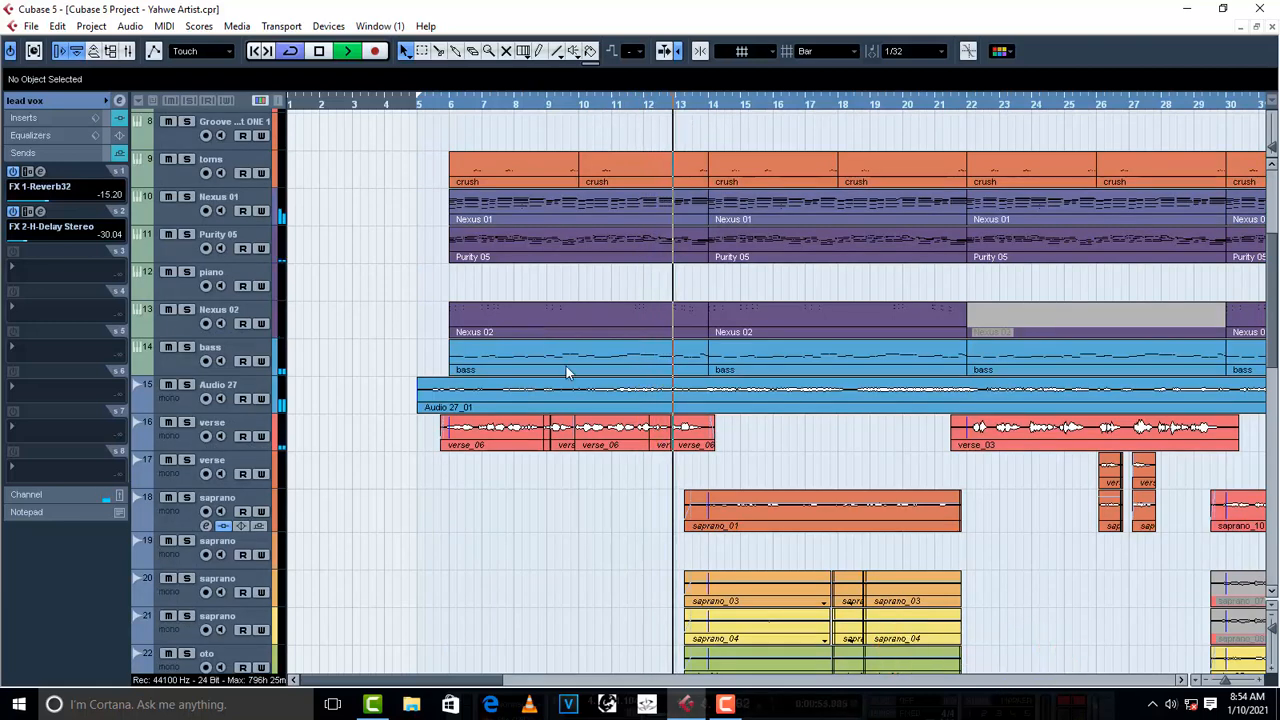
key(space)
- Add sends to the backings group: FX 1-Reverb32 at -15.11 and FX 2-H-Delay Stereo at -30.32
scroll(526, 495, down, 12)
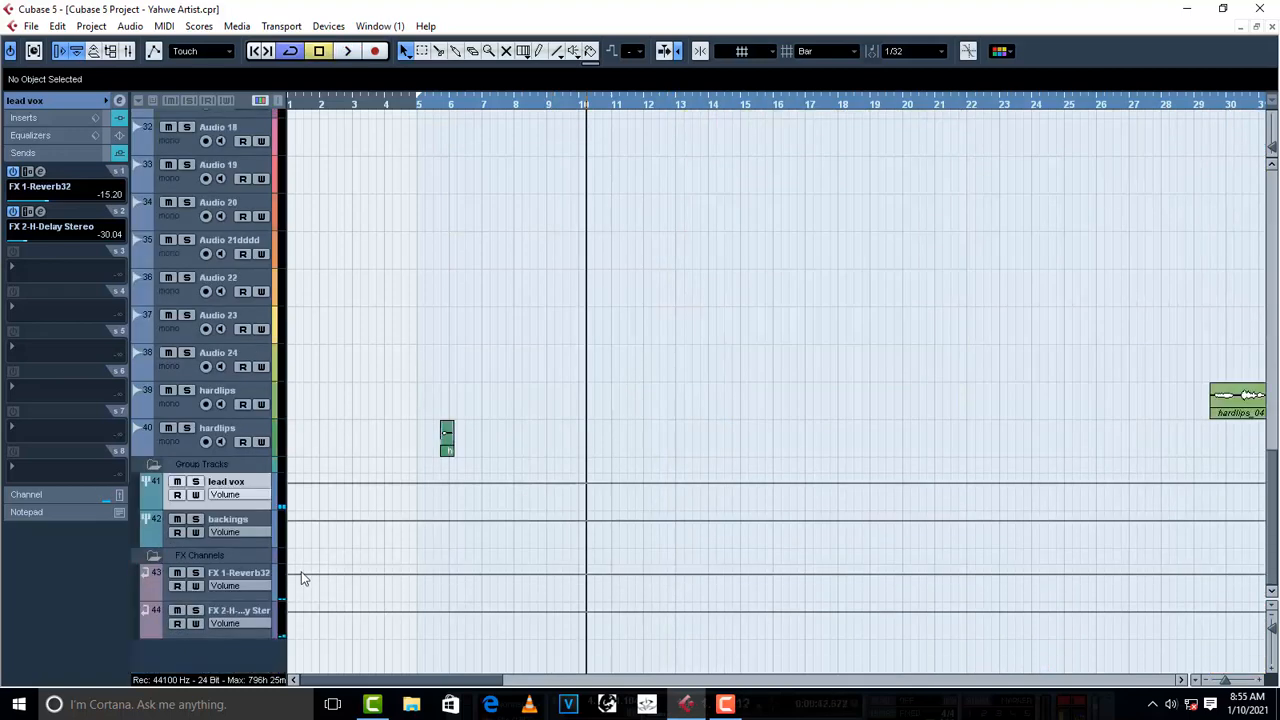
click(253, 519)
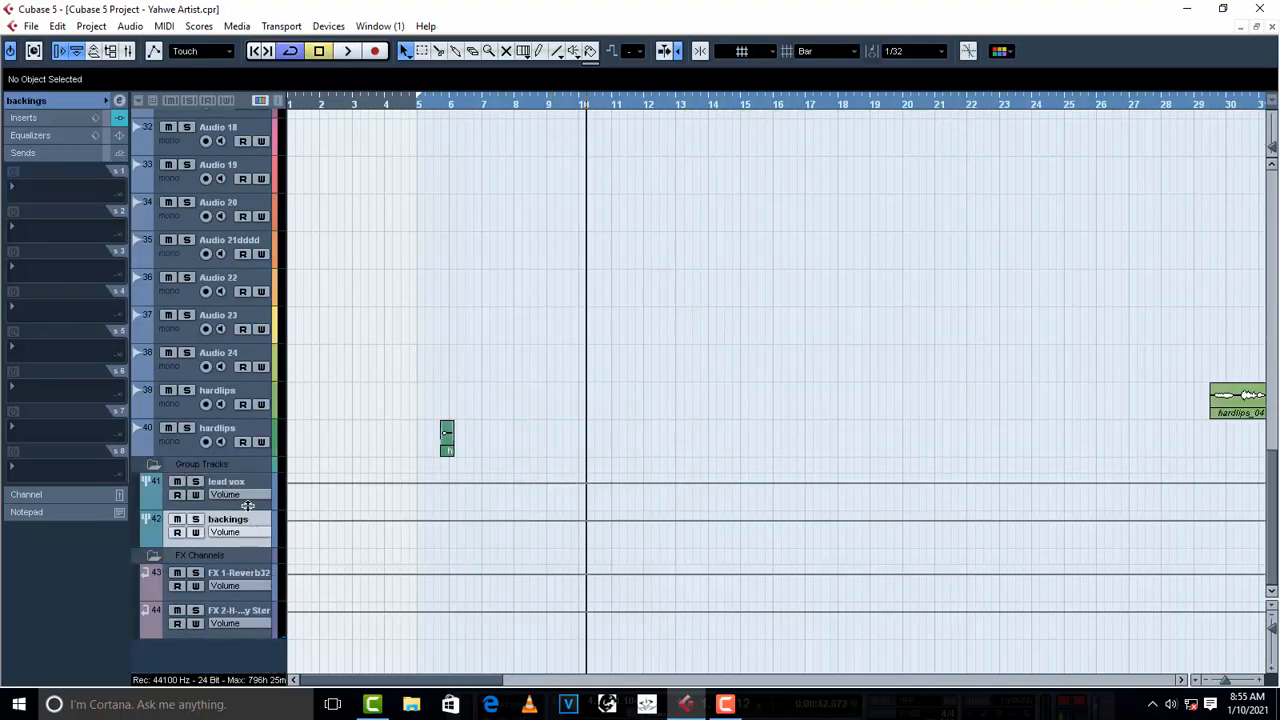
click(23, 193)
click(64, 229)
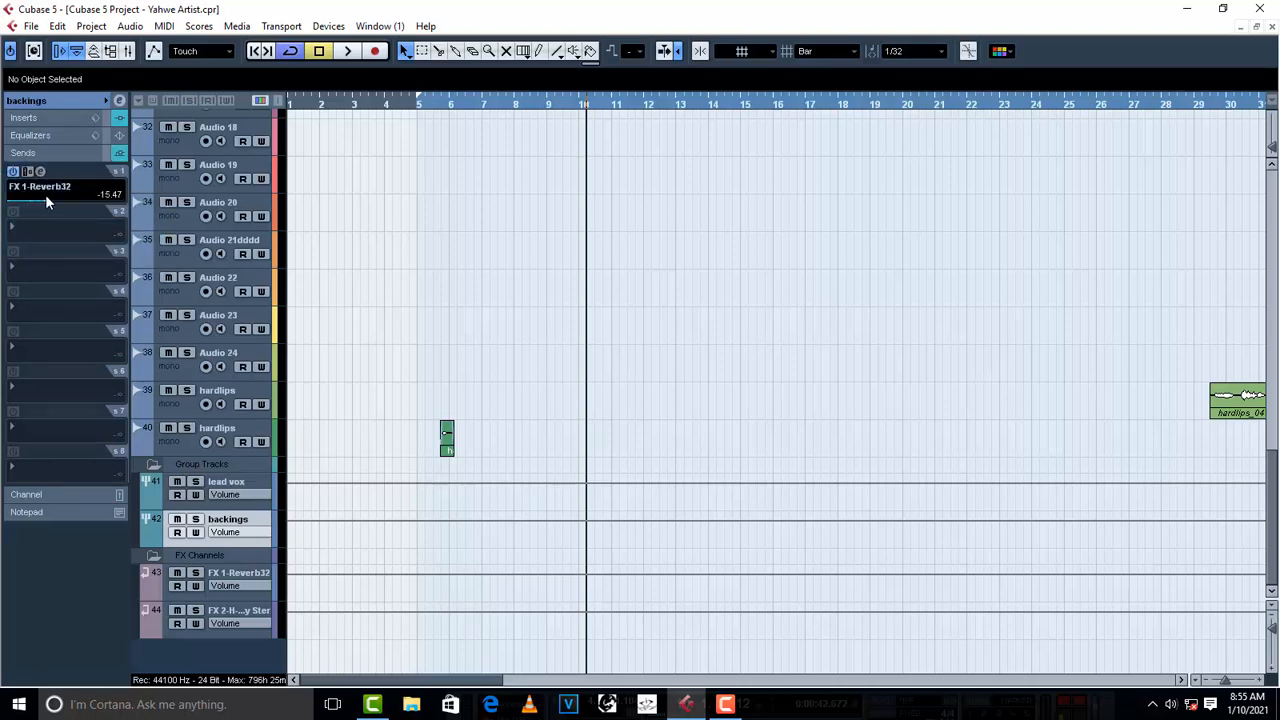
drag(46, 197, 47, 197)
click(23, 232)
click(46, 286)
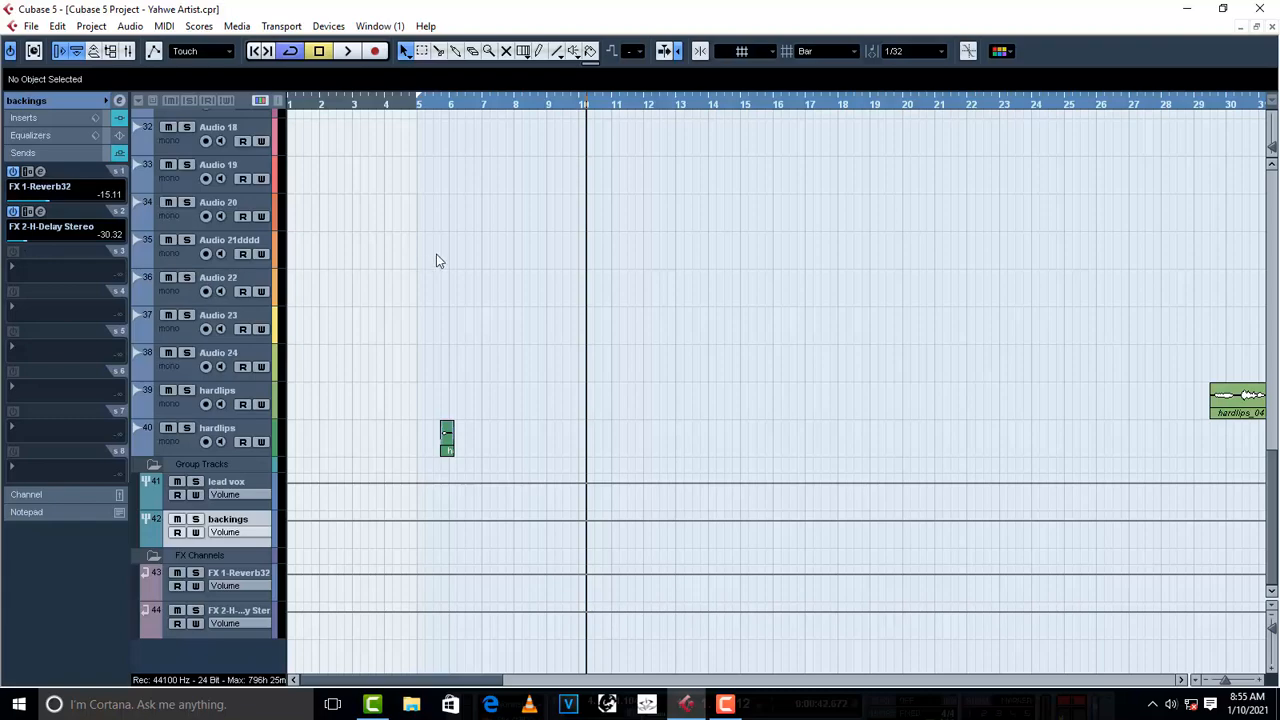
- Play the full mix from about bar 10 through the saprano and oto parts to check the backings' effects
scroll(660, 236, up, 5)
scroll(660, 236, up, 3)
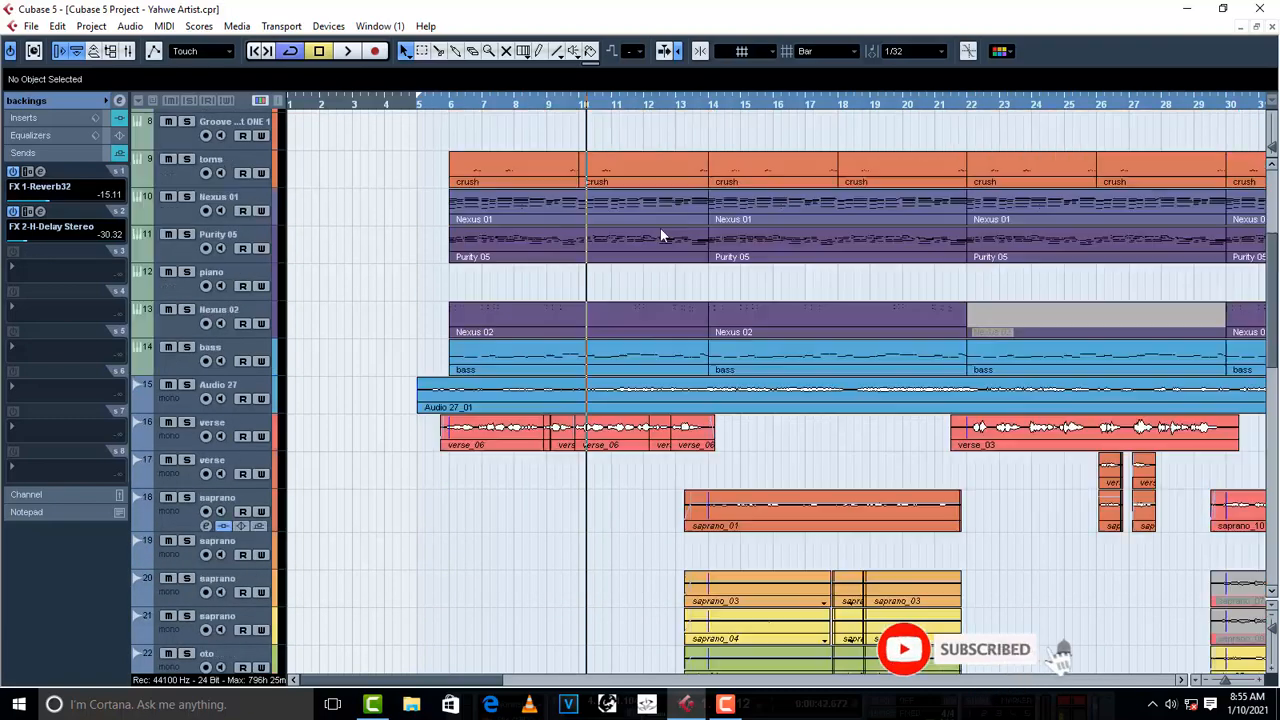
scroll(660, 228, up, 3)
key(space)
scroll(610, 300, down, 4)
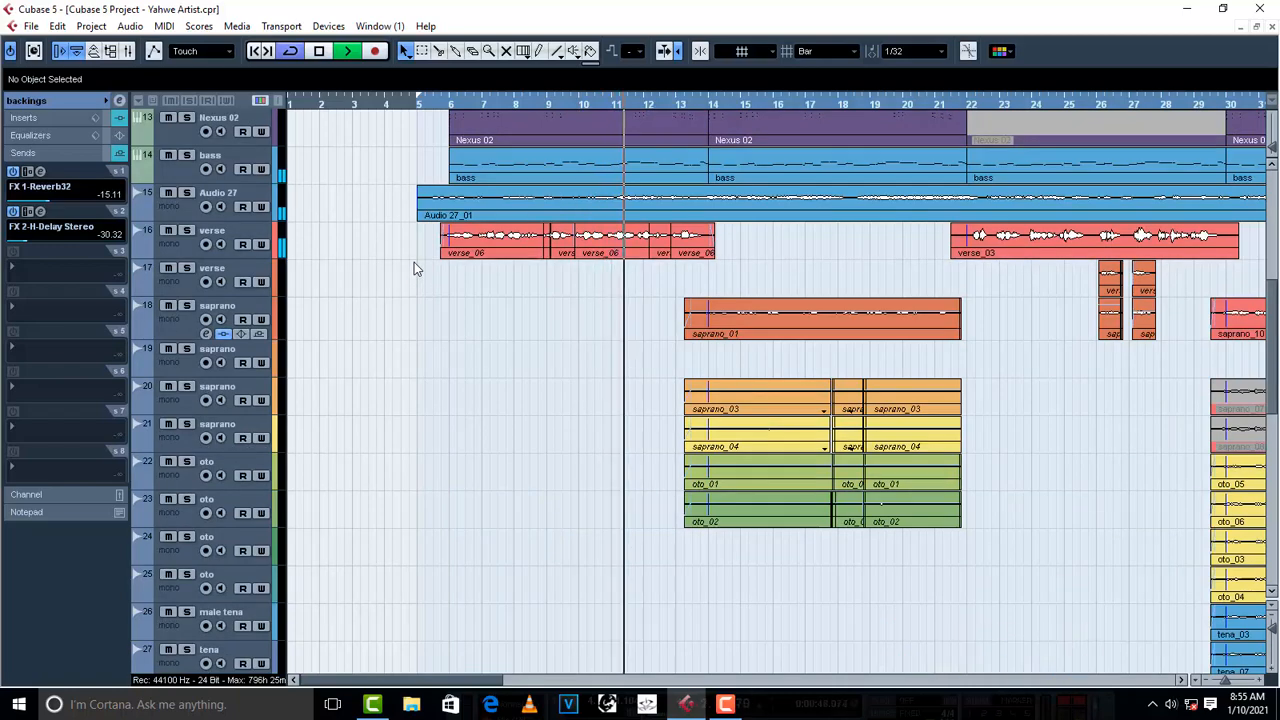
key(g)
key(g)
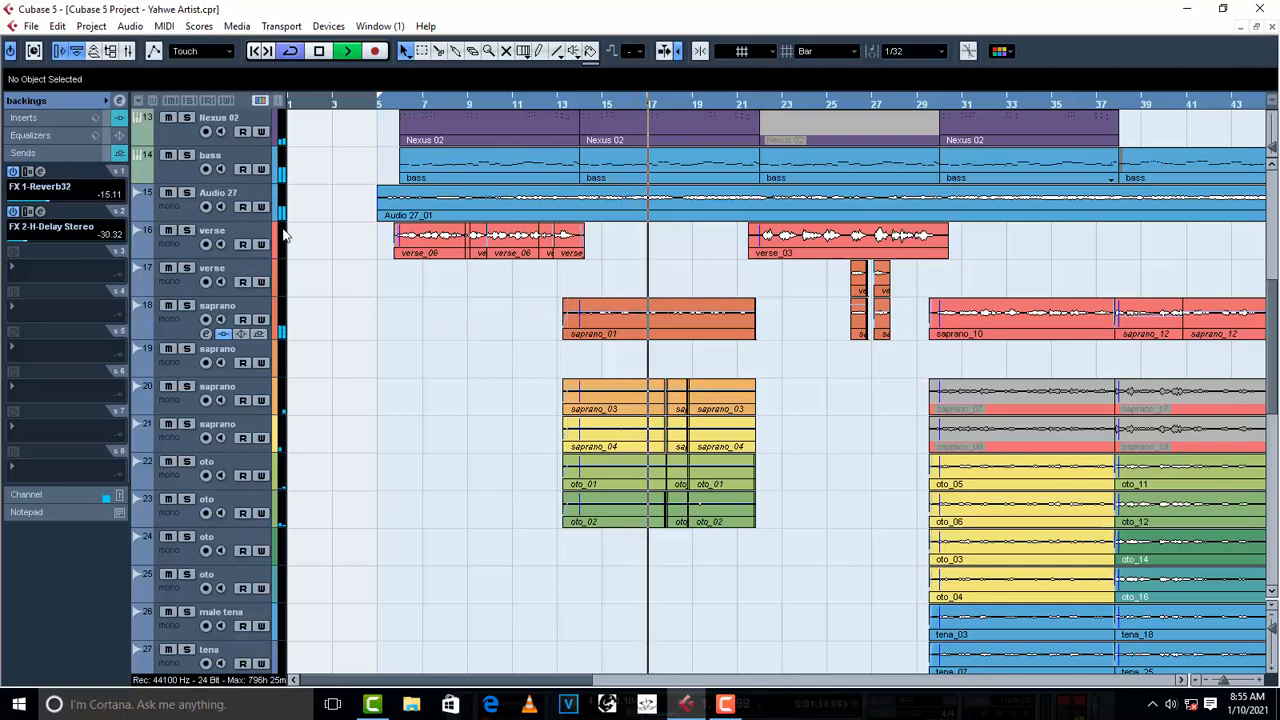
key(space)
- Lower the Mix of the ModDelay insert on track Audio 27 to 13%
click(187, 208)
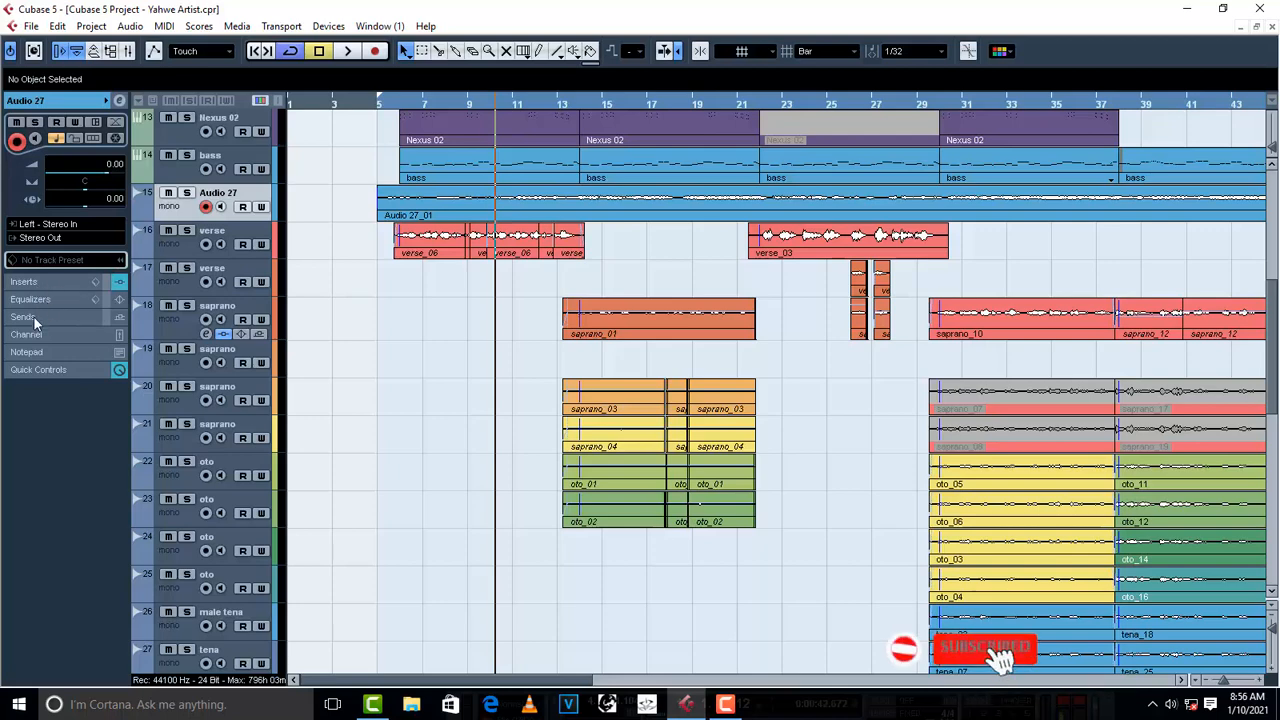
click(25, 283)
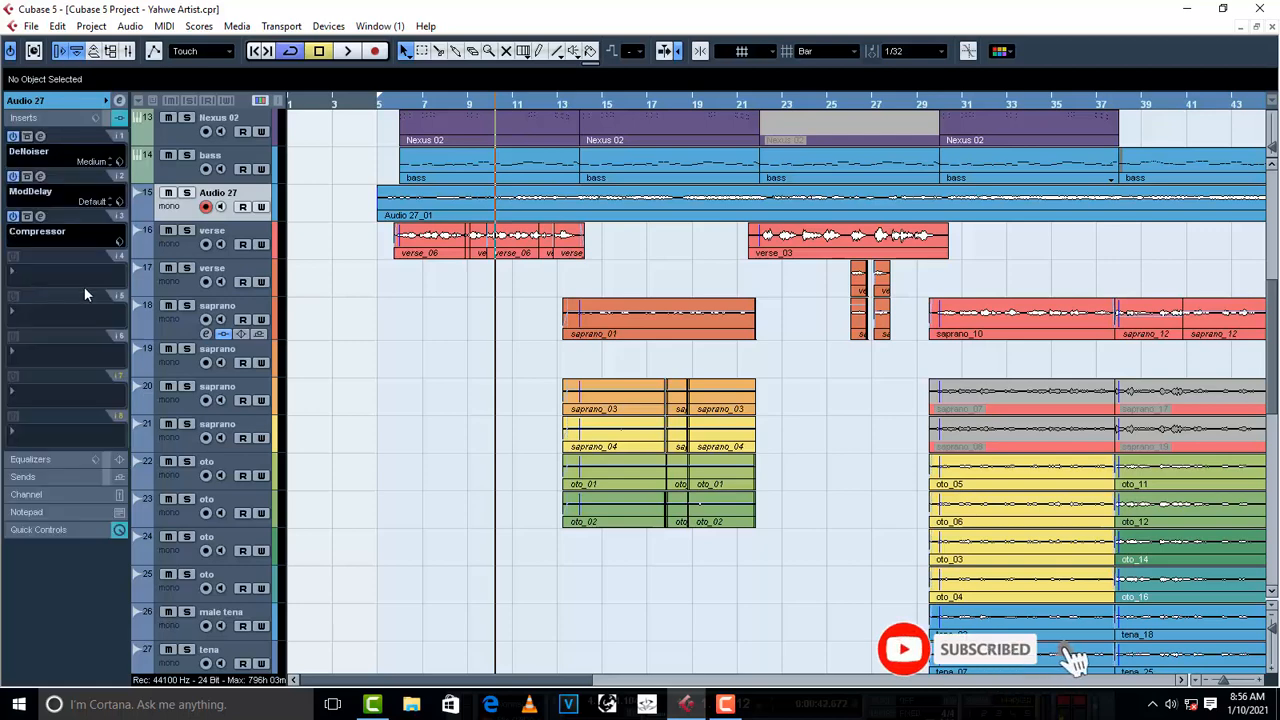
click(41, 177)
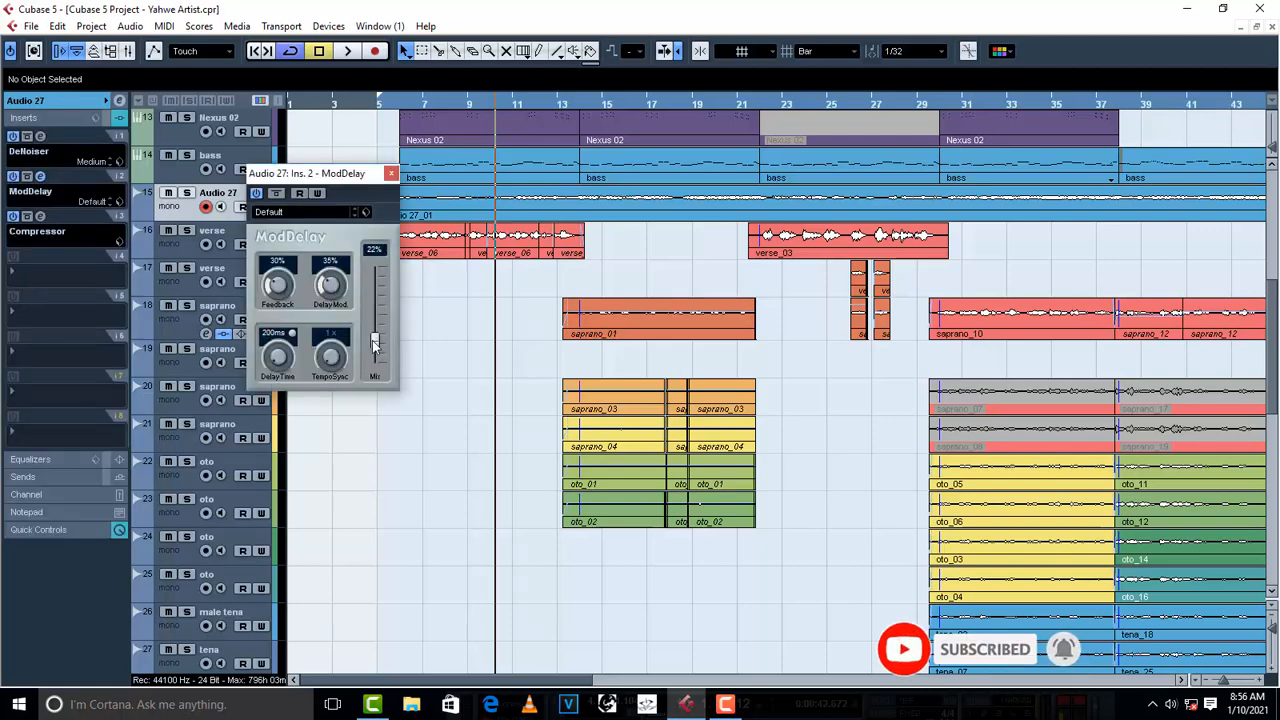
drag(374, 343, 375, 347)
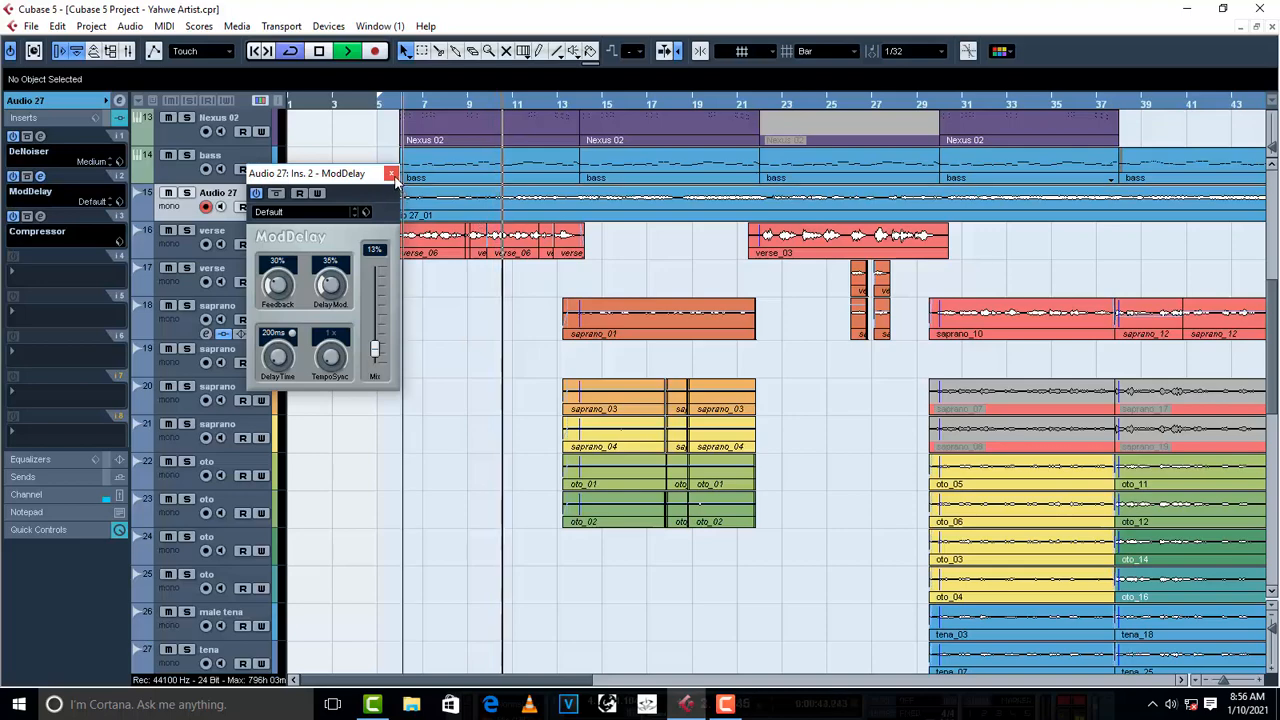
click(392, 174)
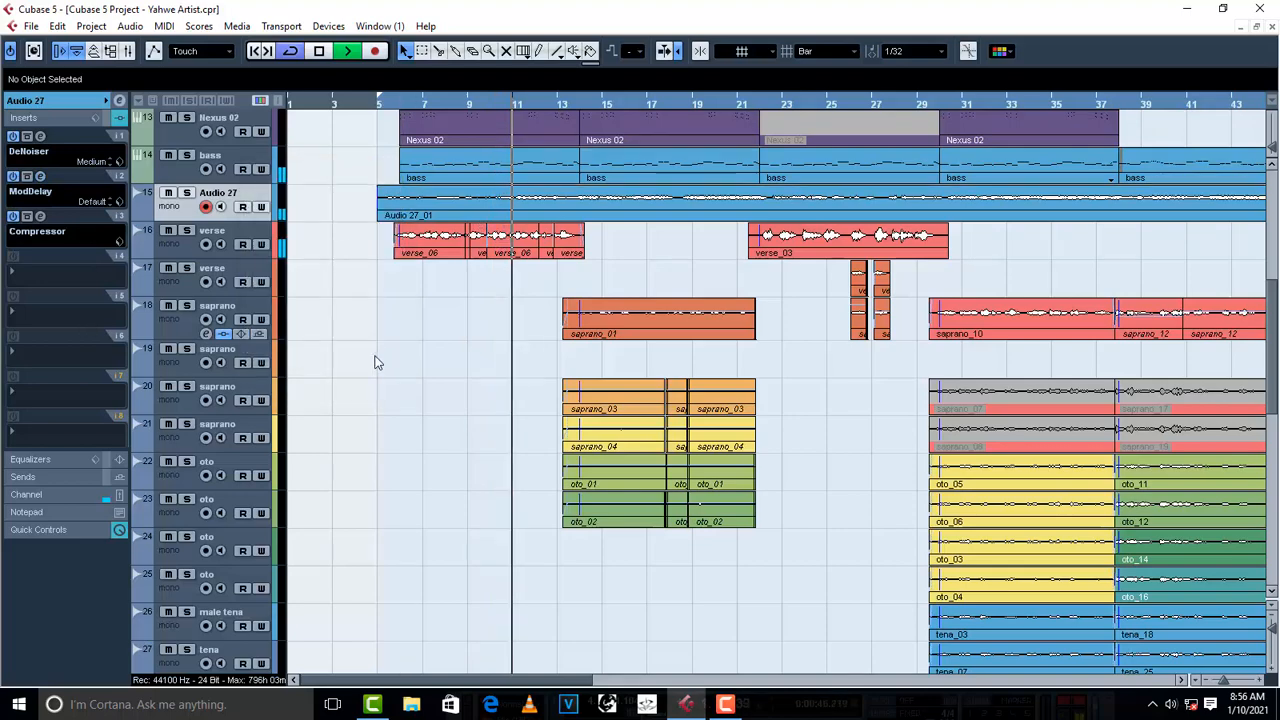
- Check the mix after the ModDelay change and locate the vocal sections starting near bars 13 and 21
scroll(365, 395, down, 10)
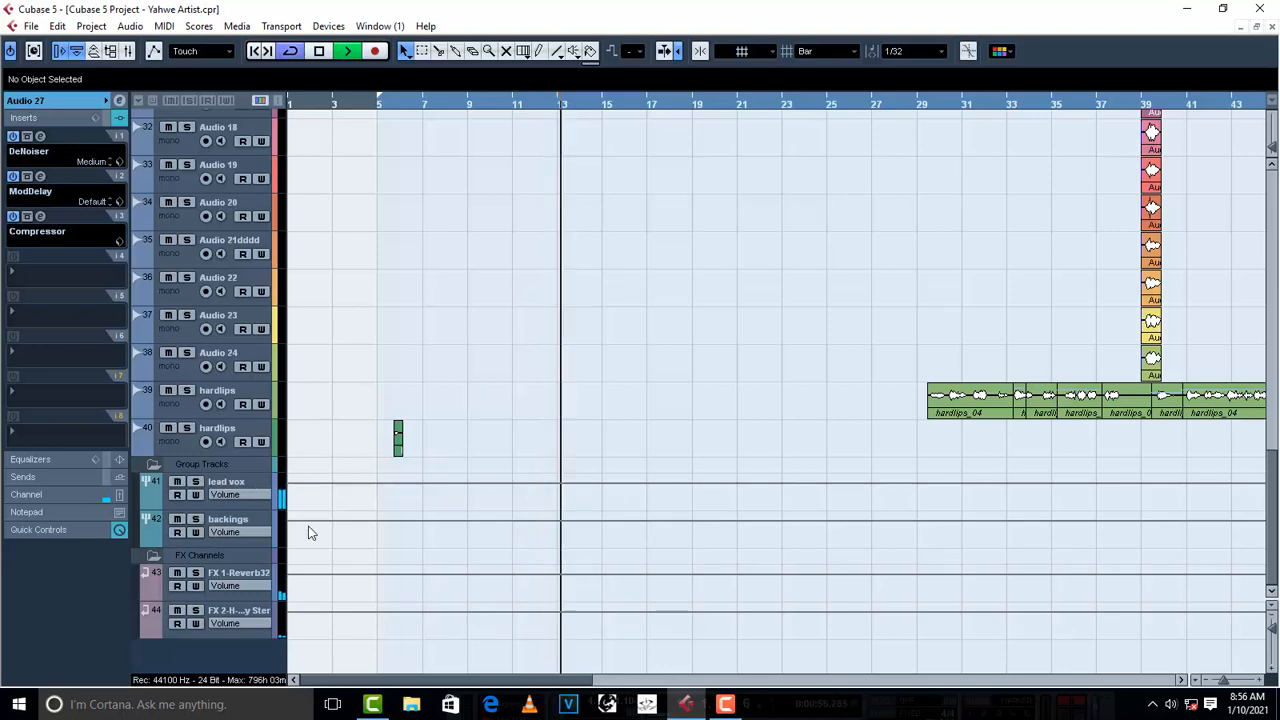
key(space)
scroll(600, 377, up, 10)
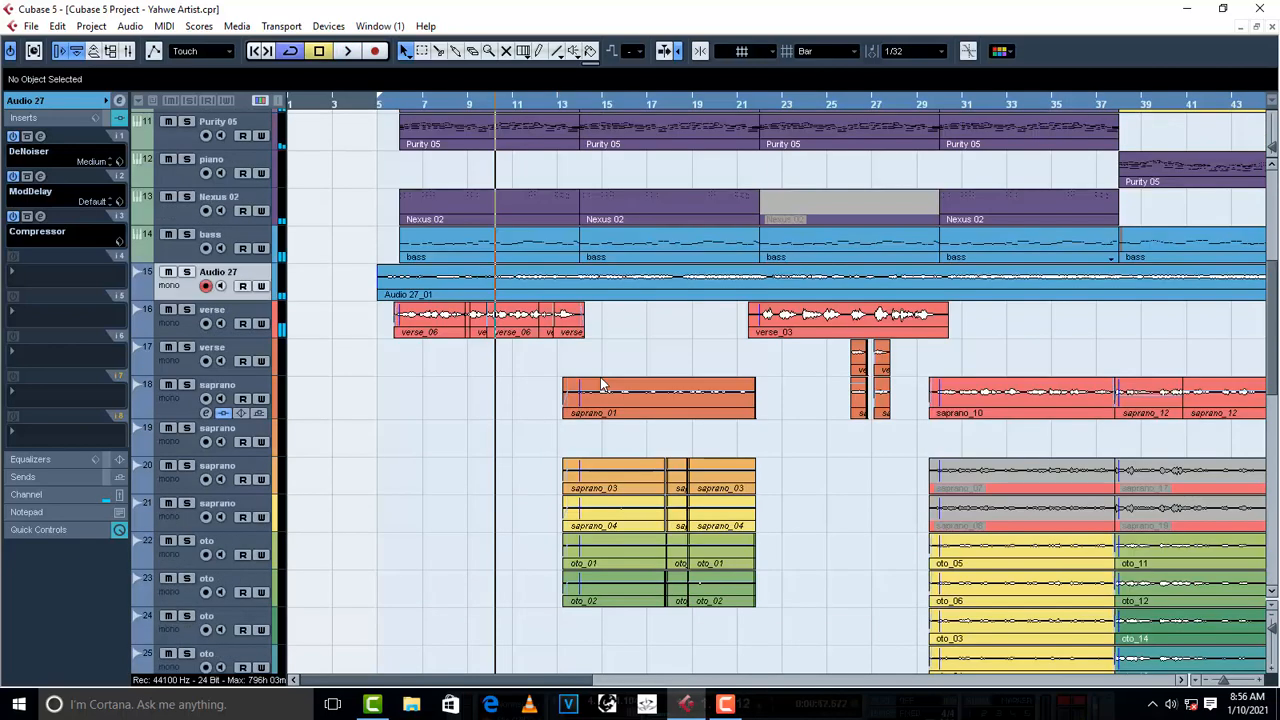
scroll(600, 377, down, 2)
click(568, 104)
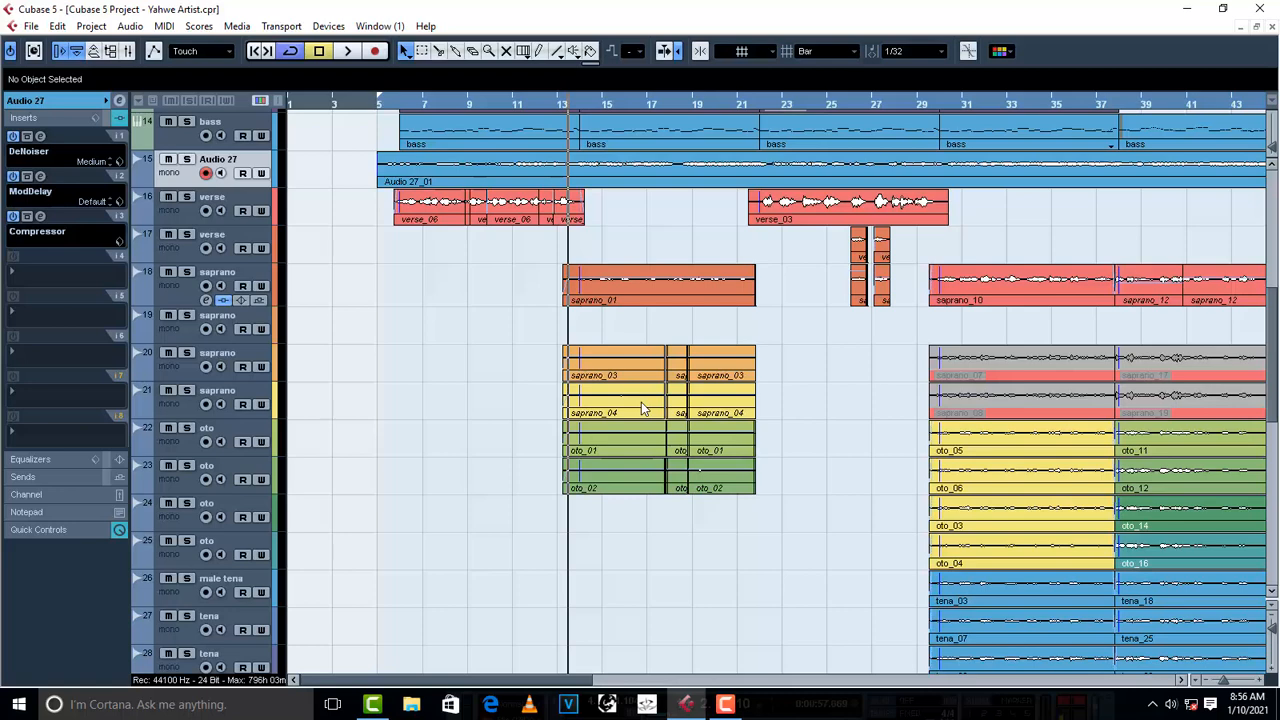
click(752, 103)
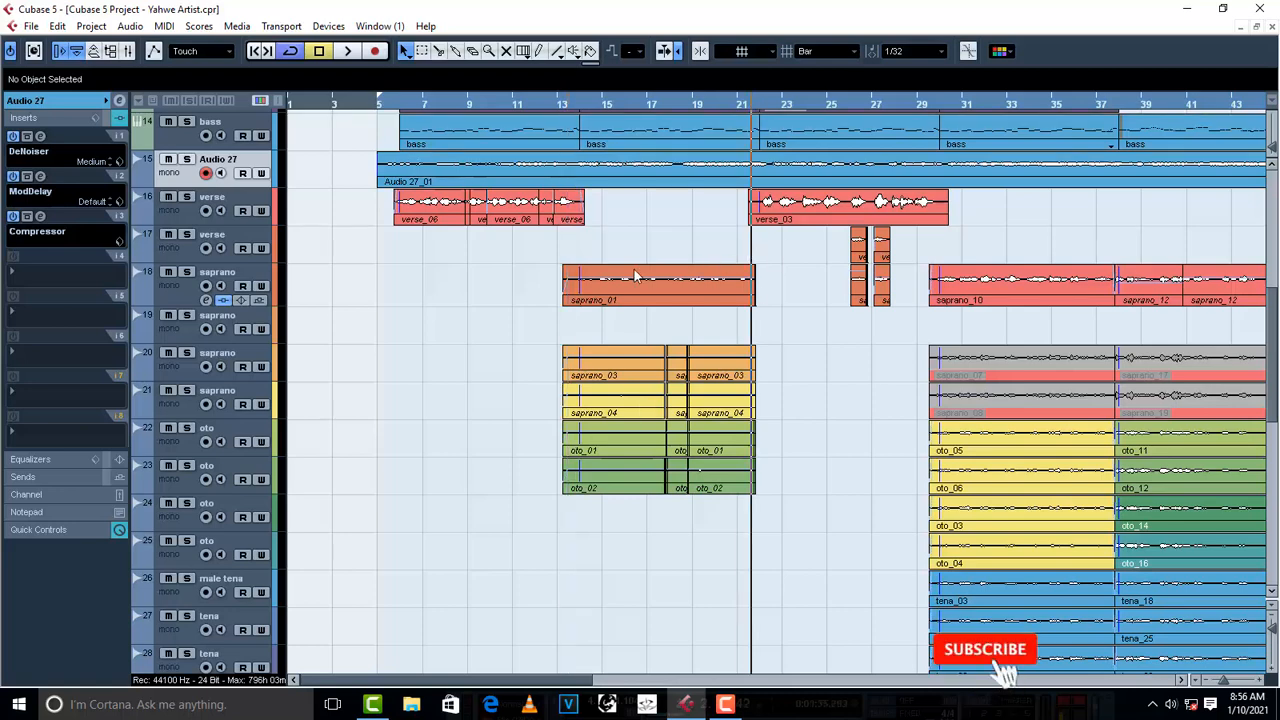
- Set the verse_03 event's volume to 5.00 dB while auditioning it from about bar 22
click(785, 203)
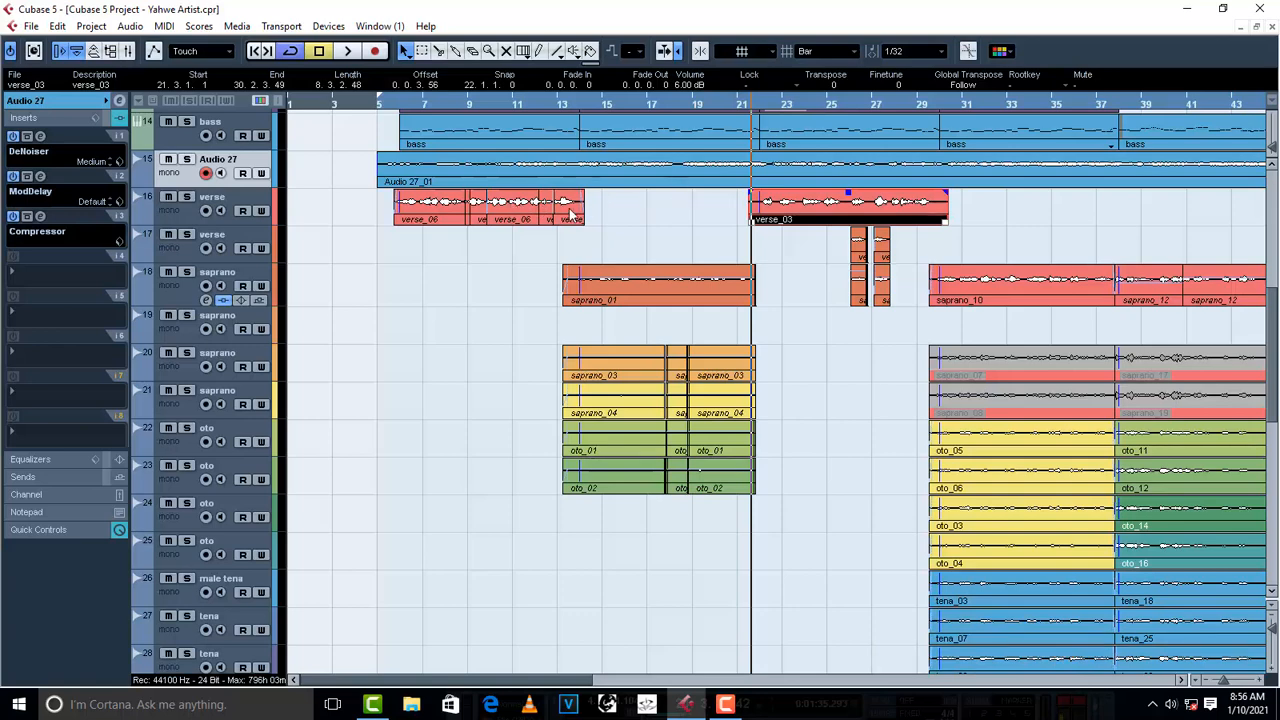
click(762, 102)
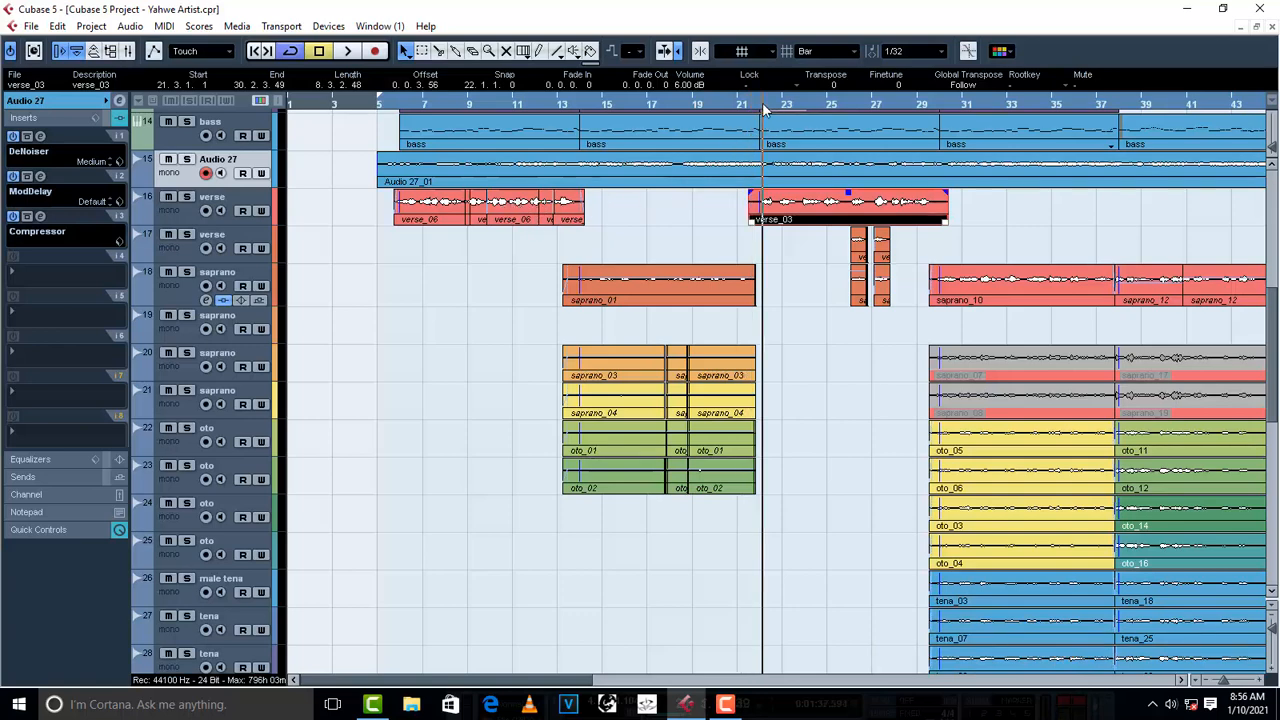
key(space)
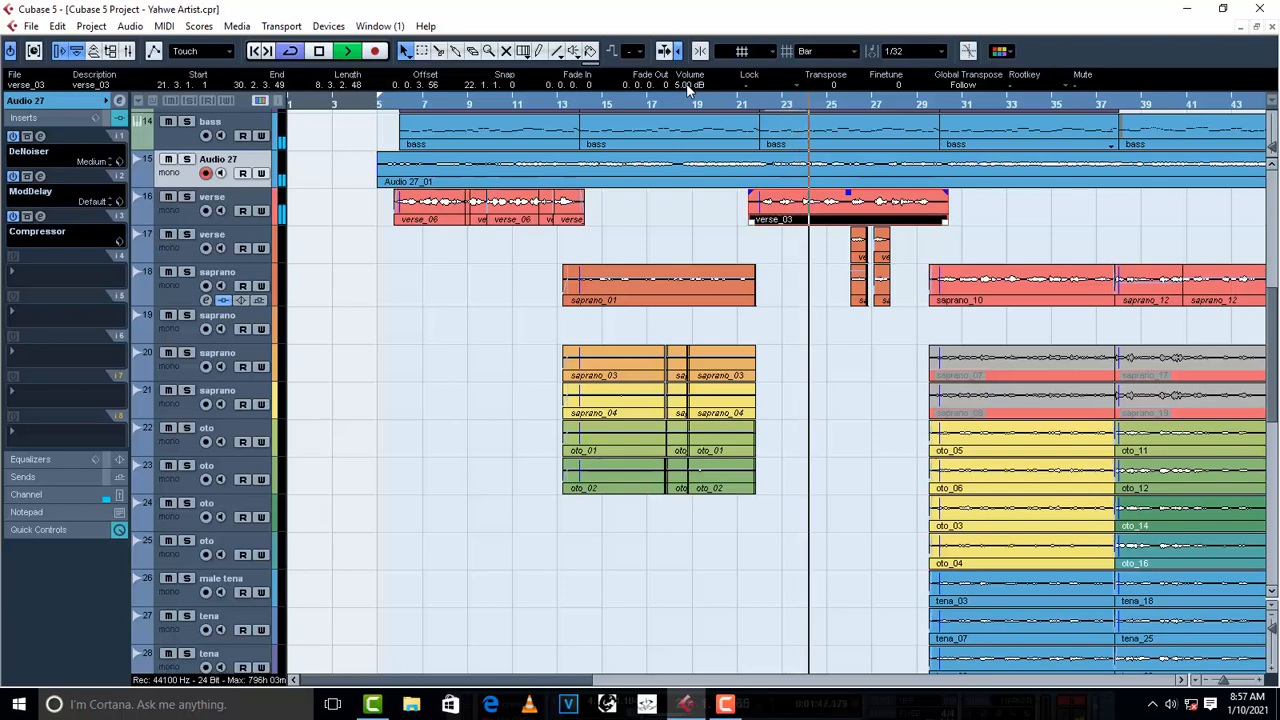
key(space)
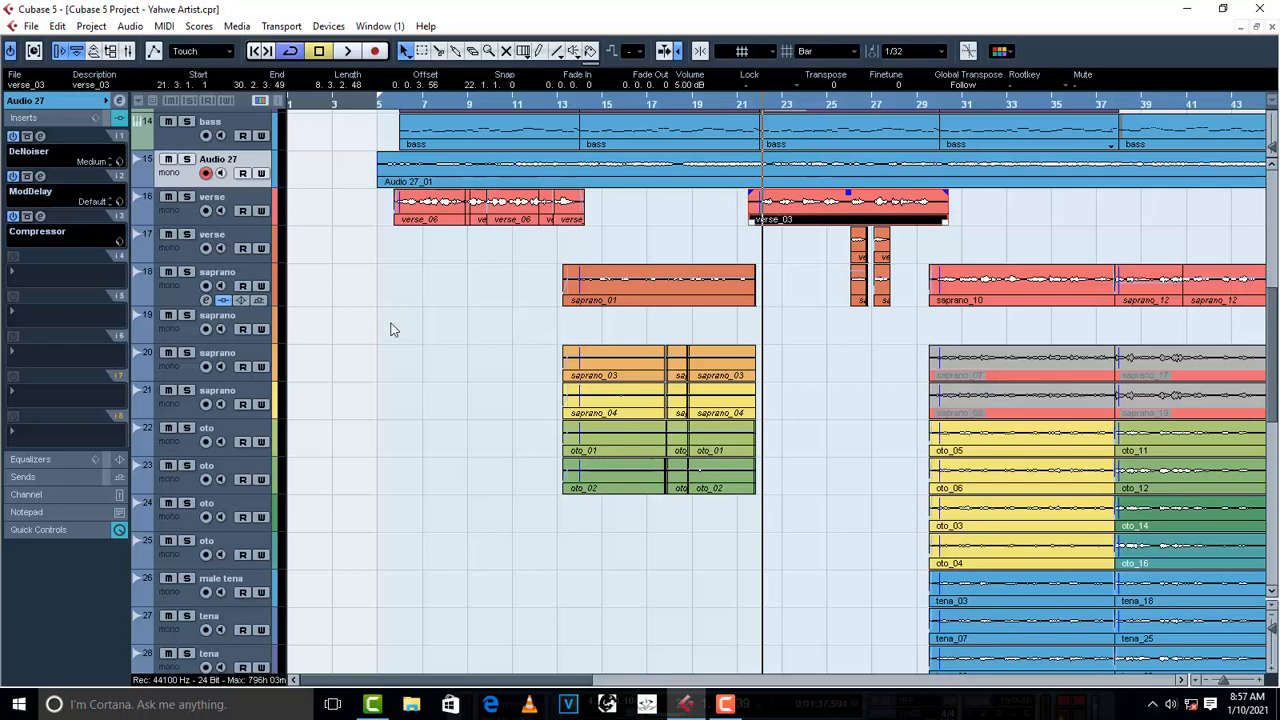
- Insert a DeNoiser in Audio 27's eighth insert slot and load its Medium preset
click(36, 433)
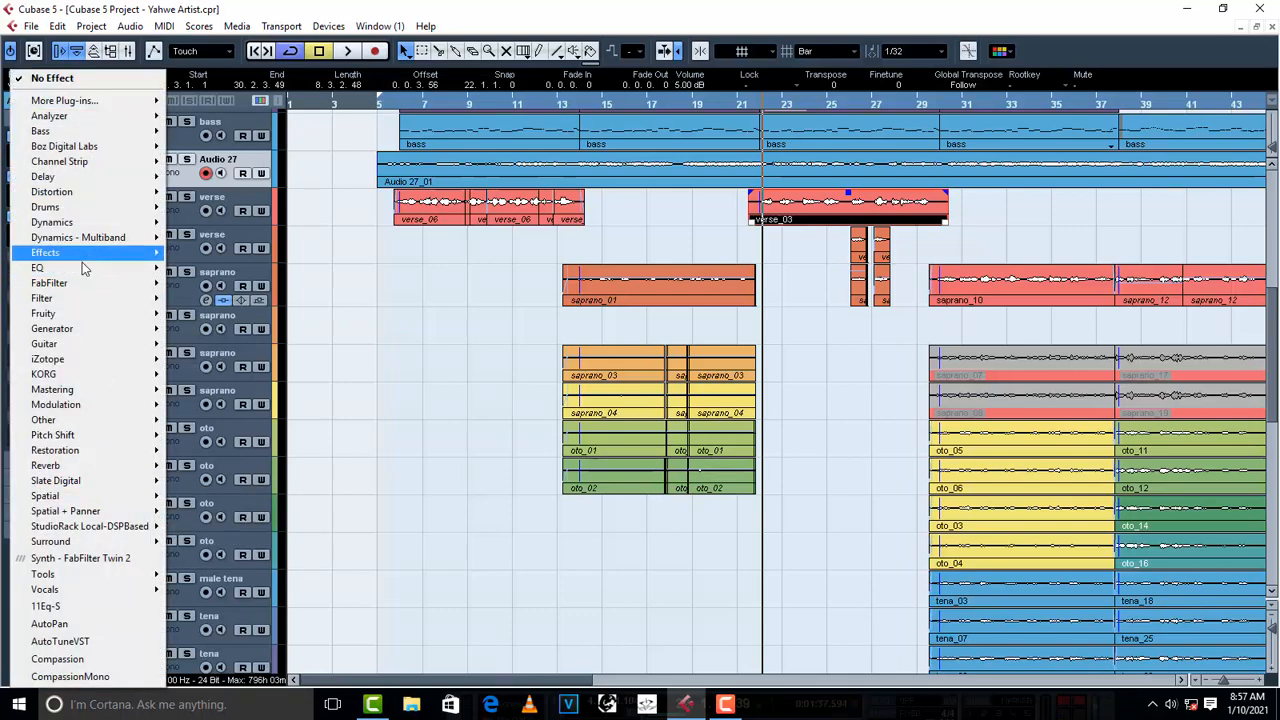
mouse_move(94, 459)
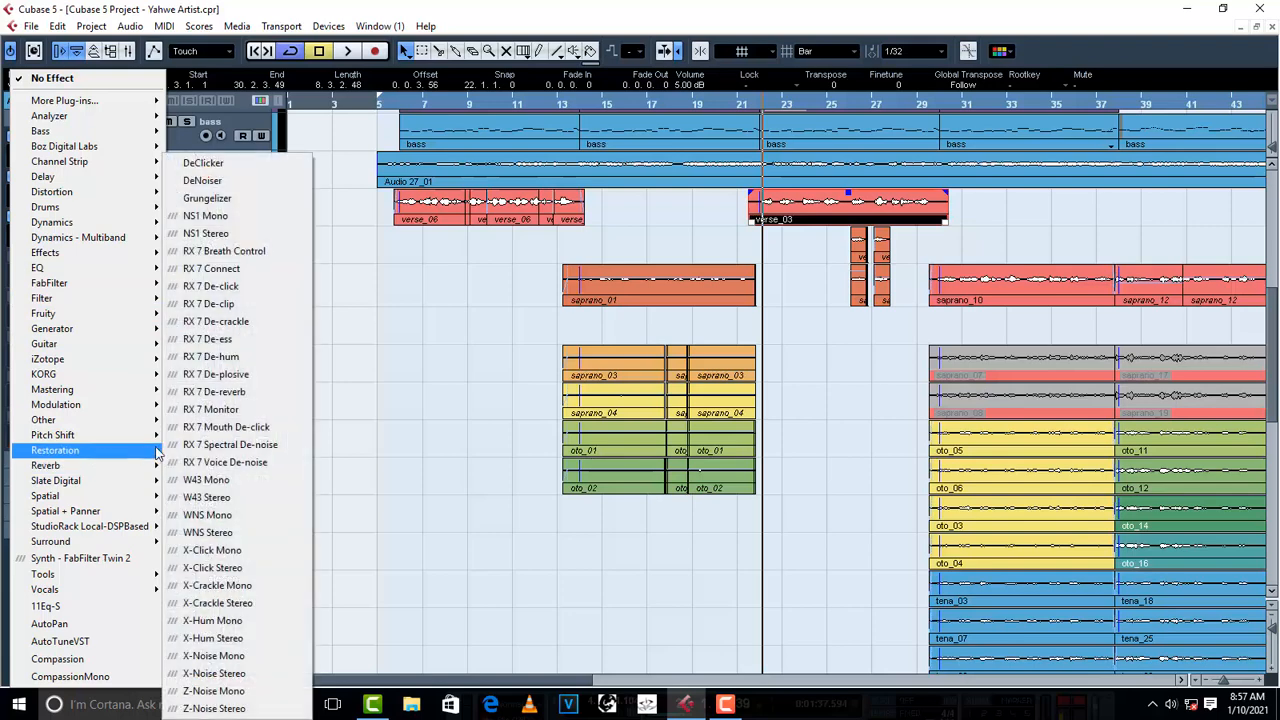
click(238, 182)
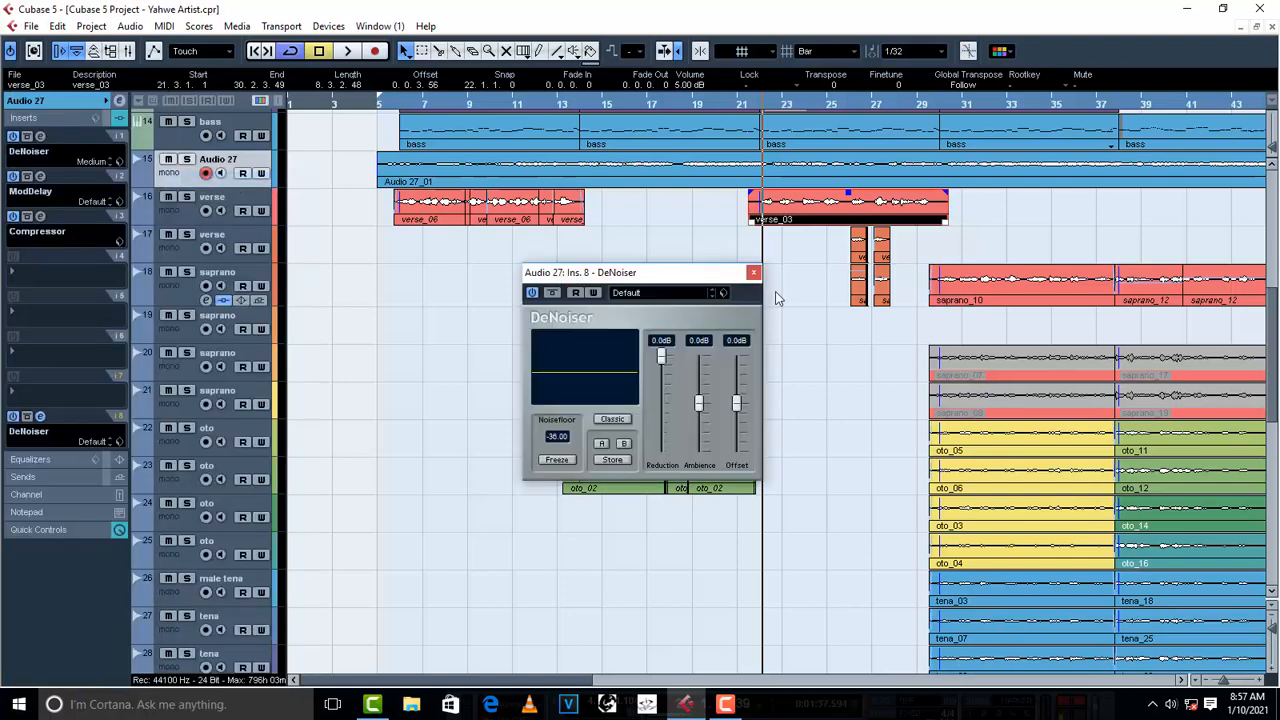
click(658, 293)
click(670, 343)
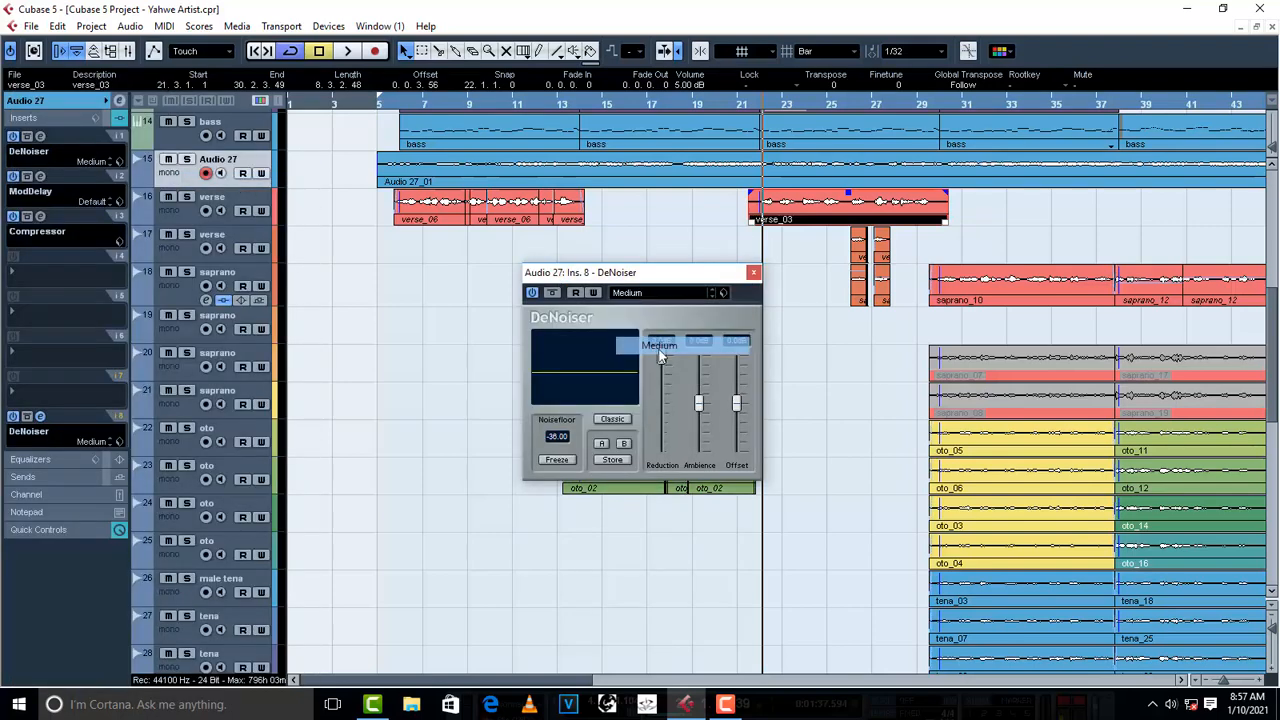
click(754, 272)
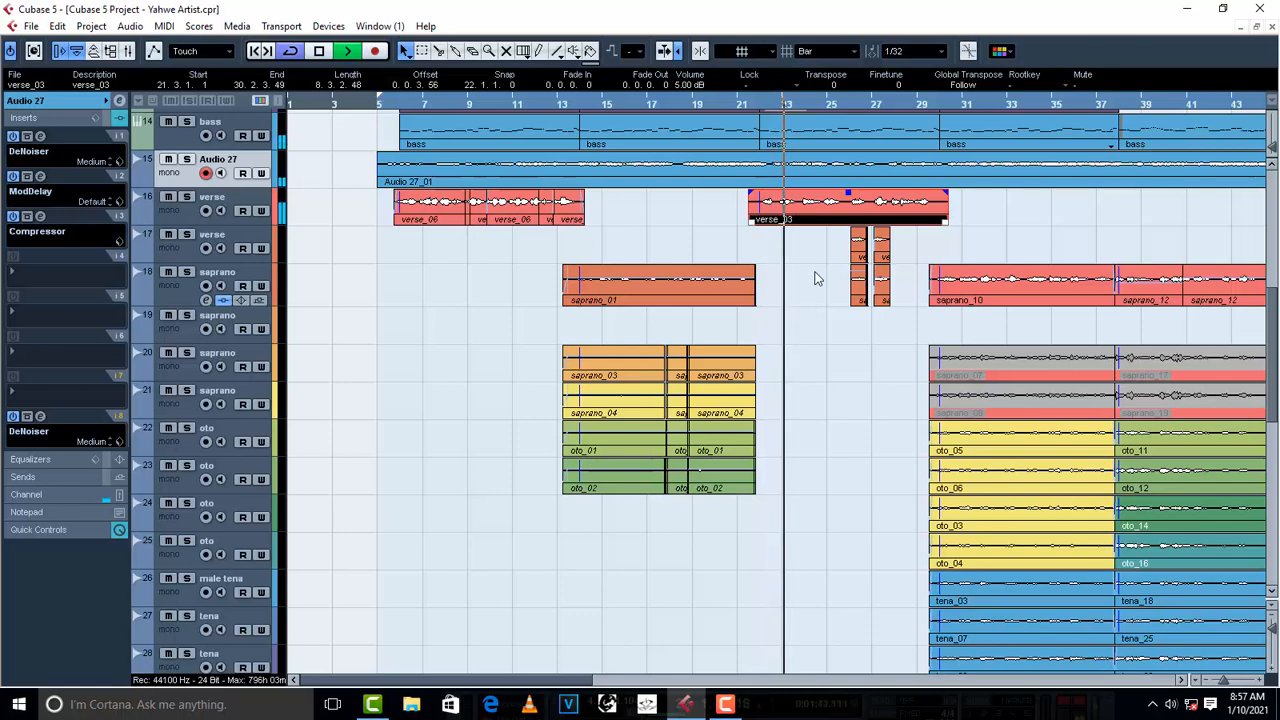
- Set the volume of the toms track 9 to -1.41 and audition the second verse from about bar 22
scroll(814, 277, up, 9)
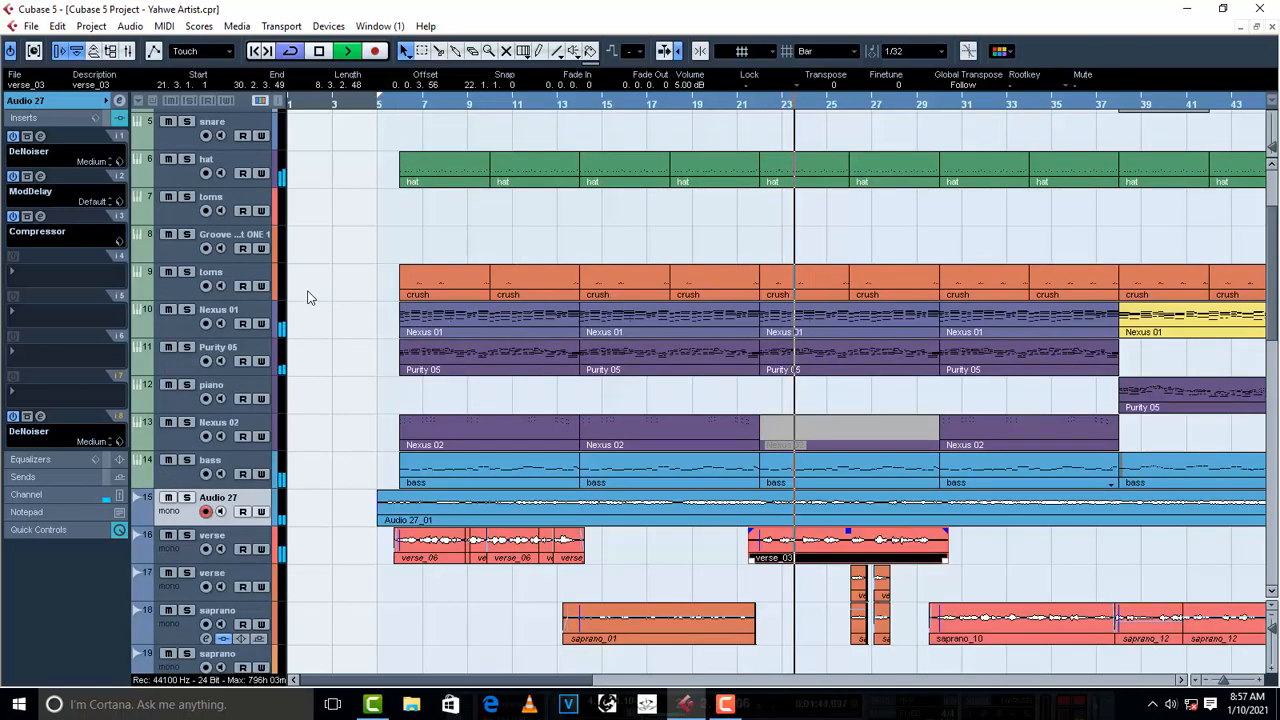
key(space)
click(190, 288)
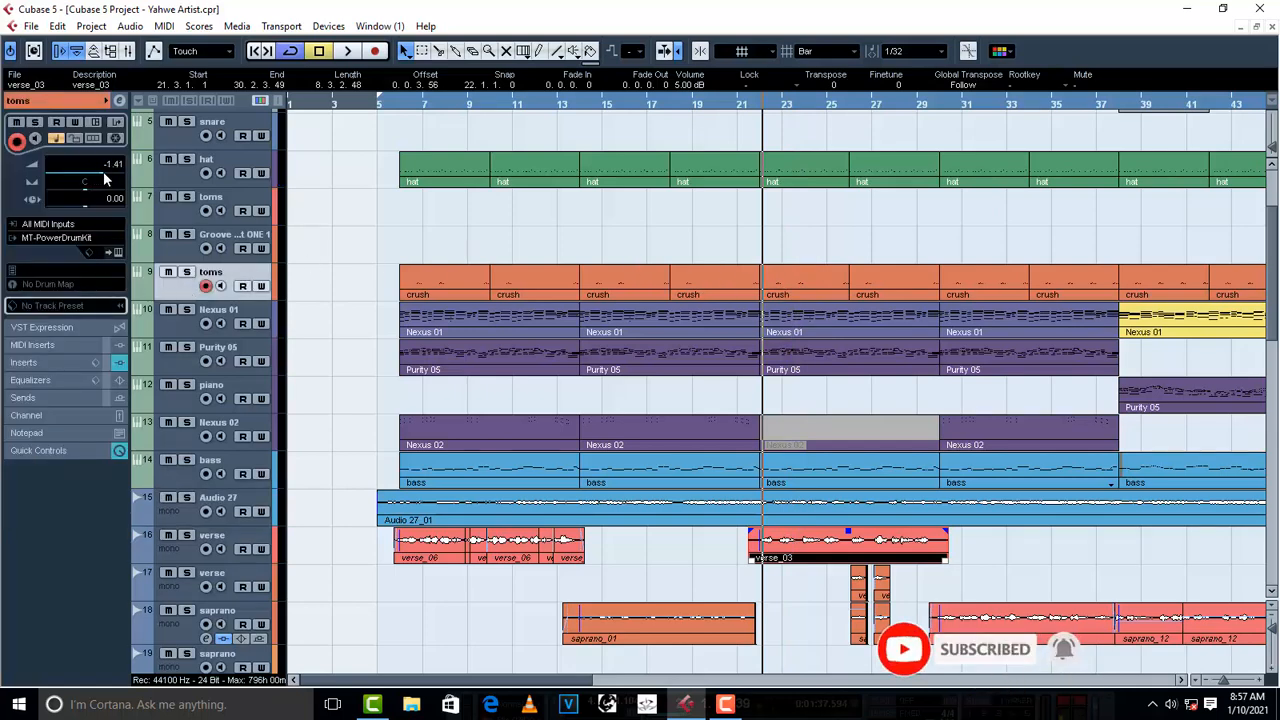
key(space)
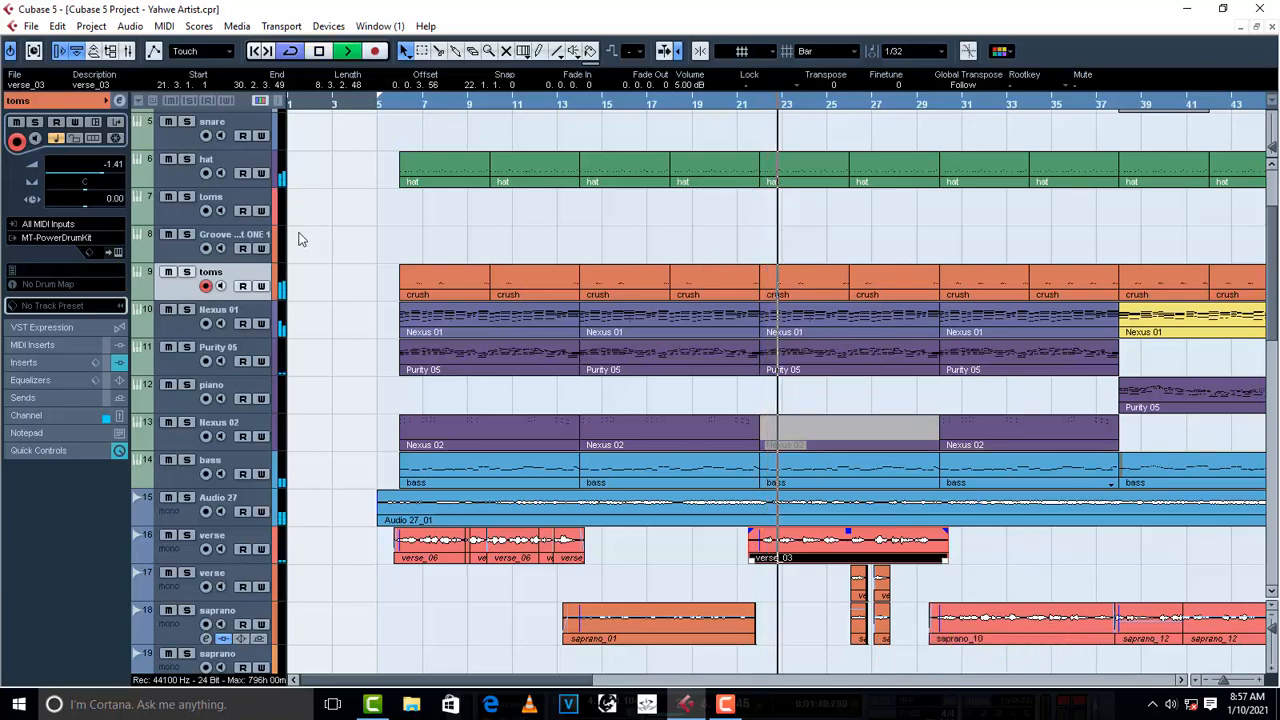
scroll(583, 280, down, 5)
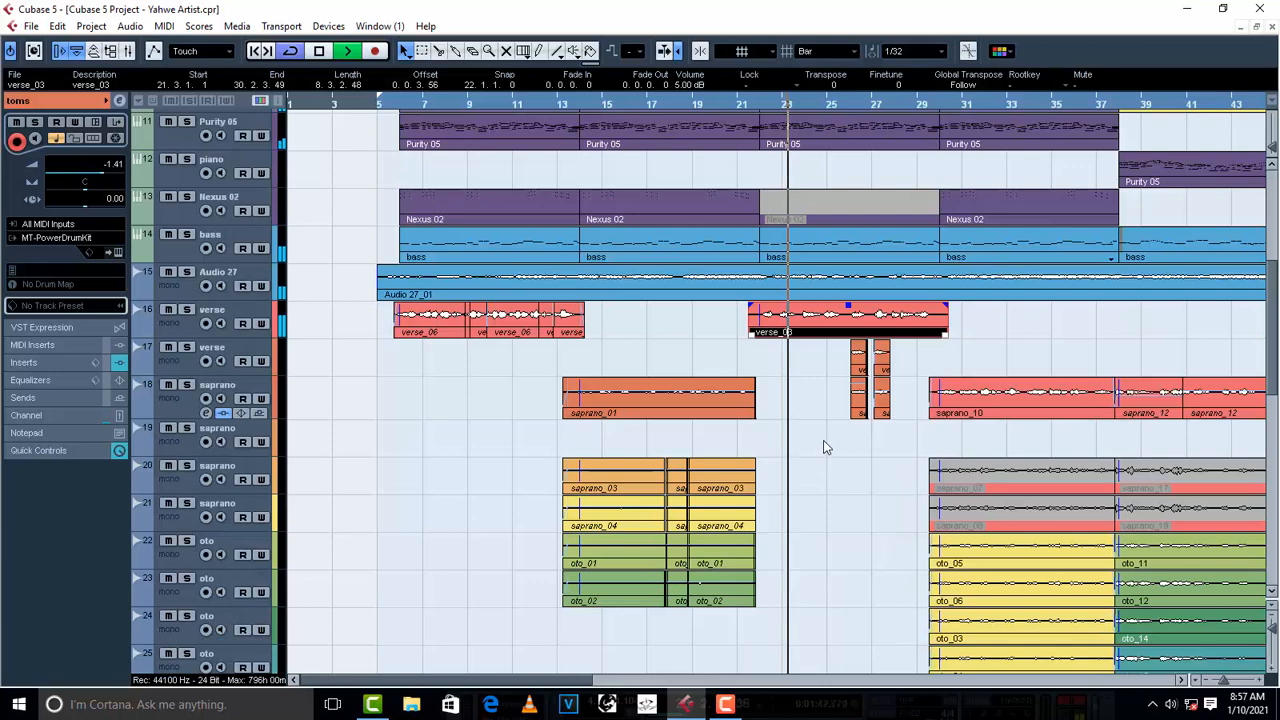
click(822, 444)
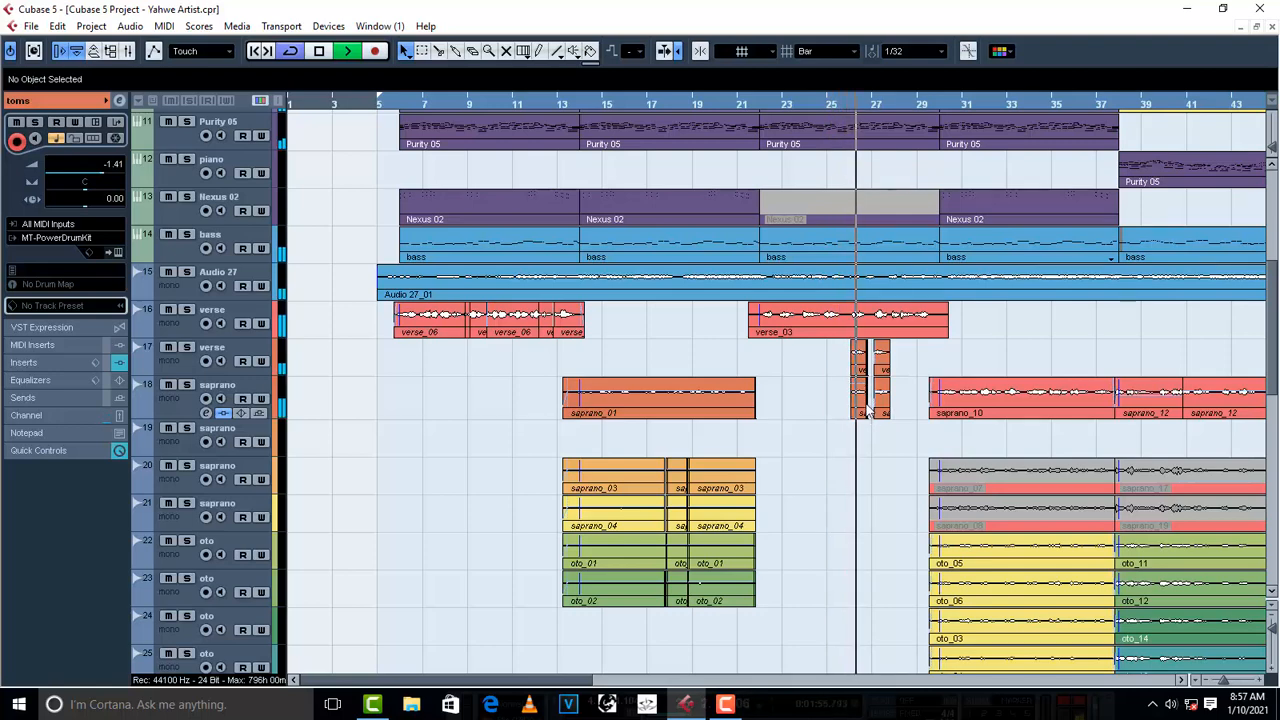
key(space)
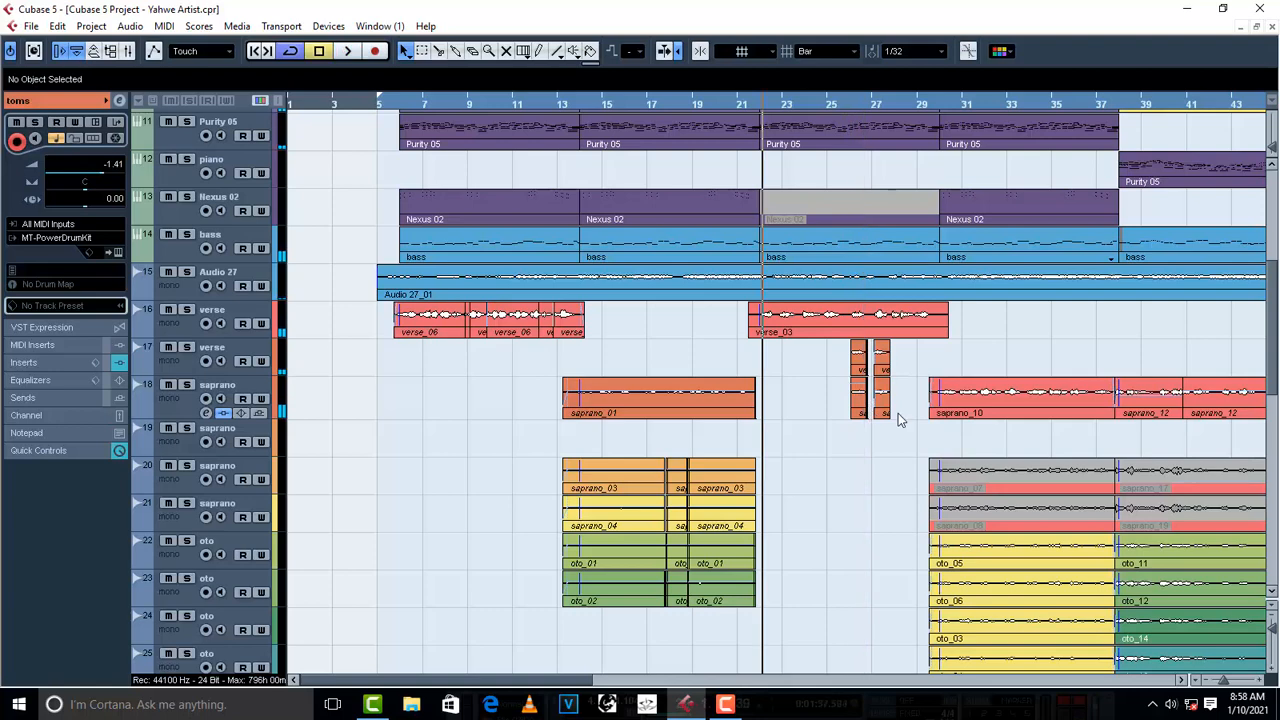
- Set the volume of the four short verse and saprano events near bars 26 and 27 to 0.00 dB and audition them
drag(818, 370, 826, 372)
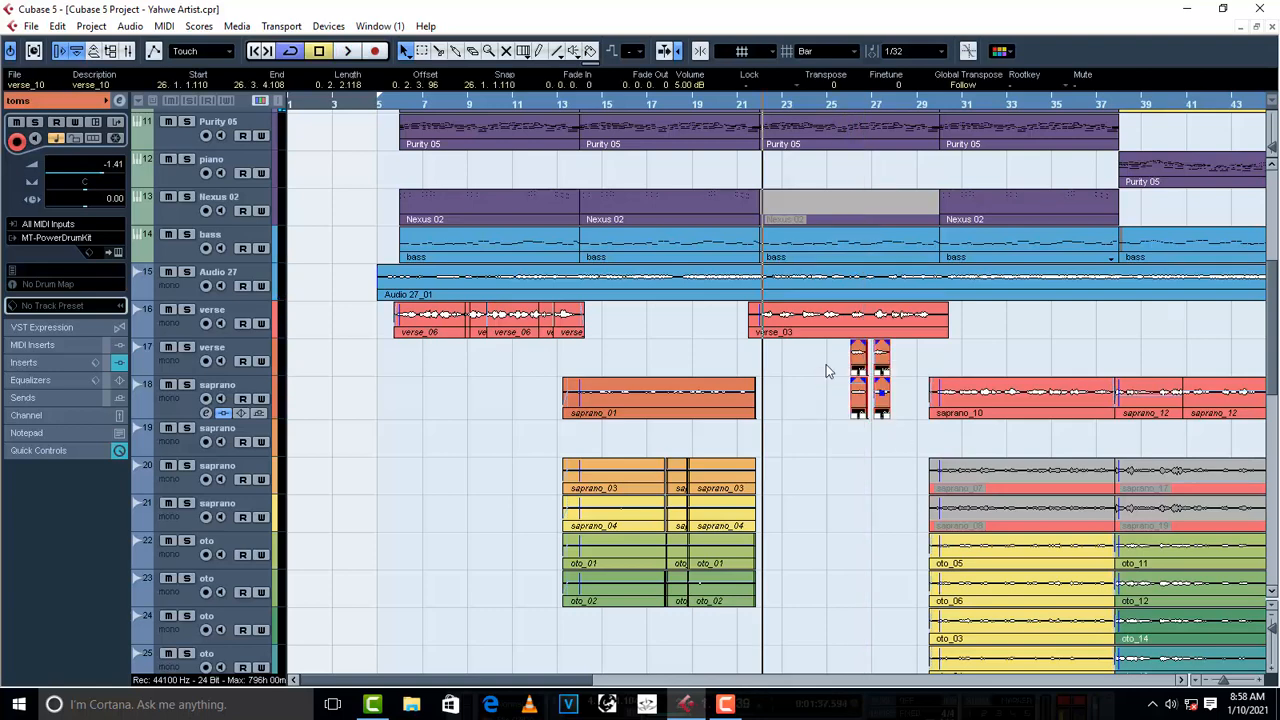
click(847, 100)
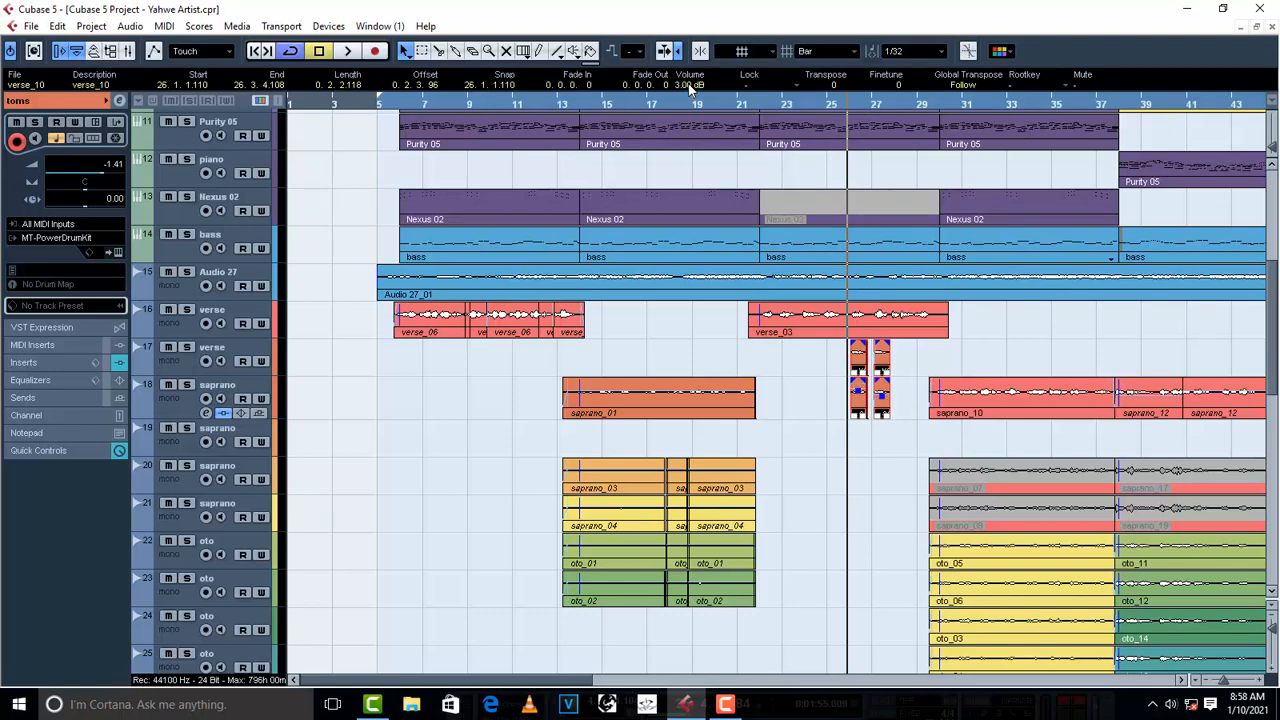
key(space)
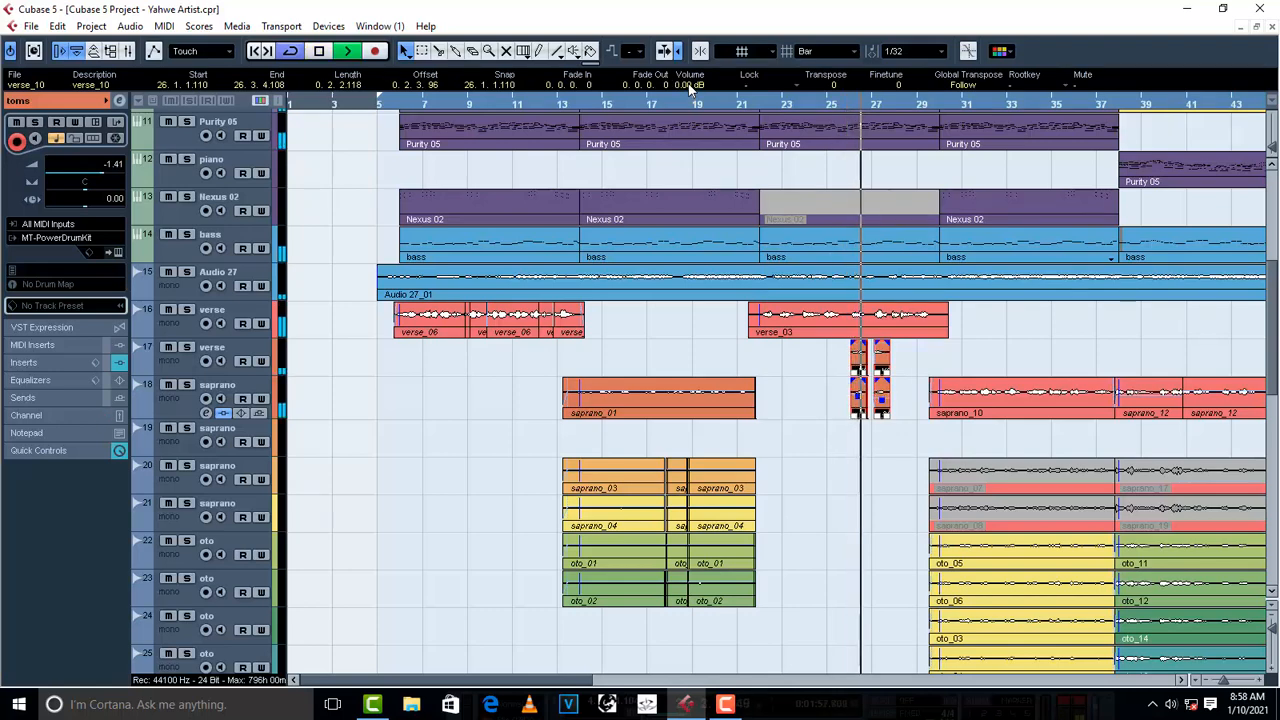
click(805, 360)
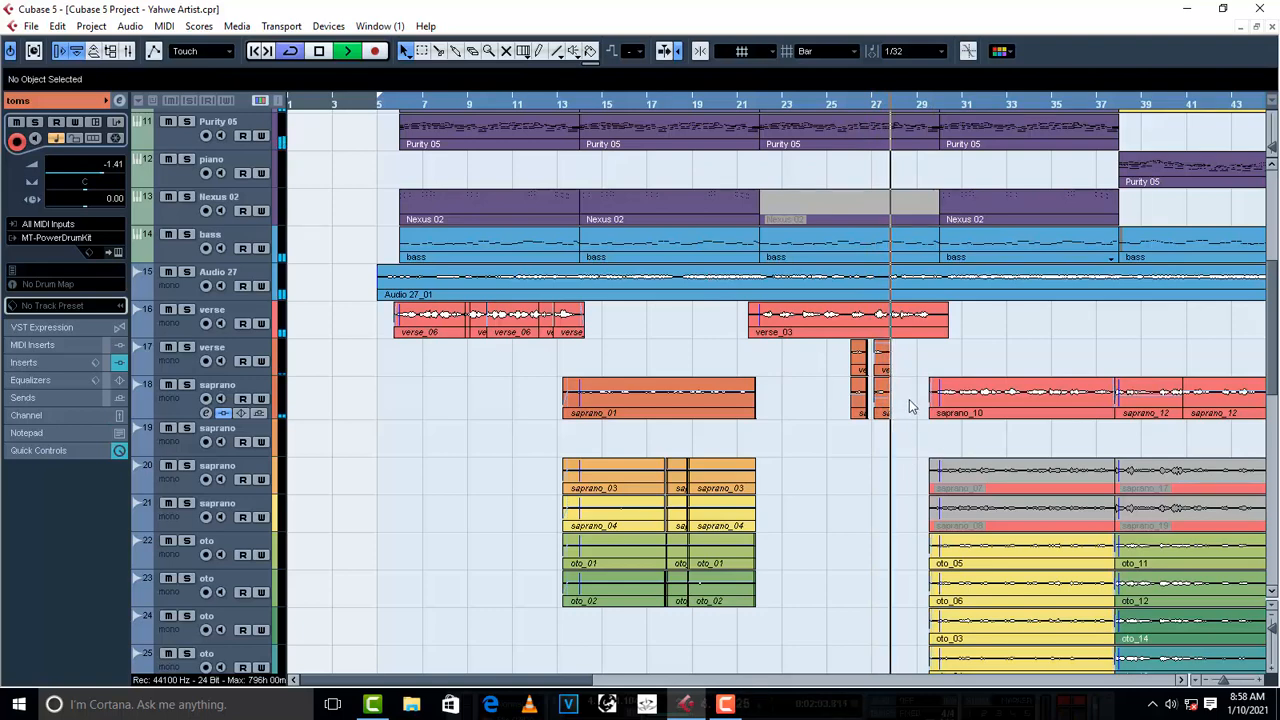
- Match the saprano_10 event's volume to saprano_01 at -5.00 dB and audition it from about bar 29
scroll(924, 415, down, 3)
click(1010, 292)
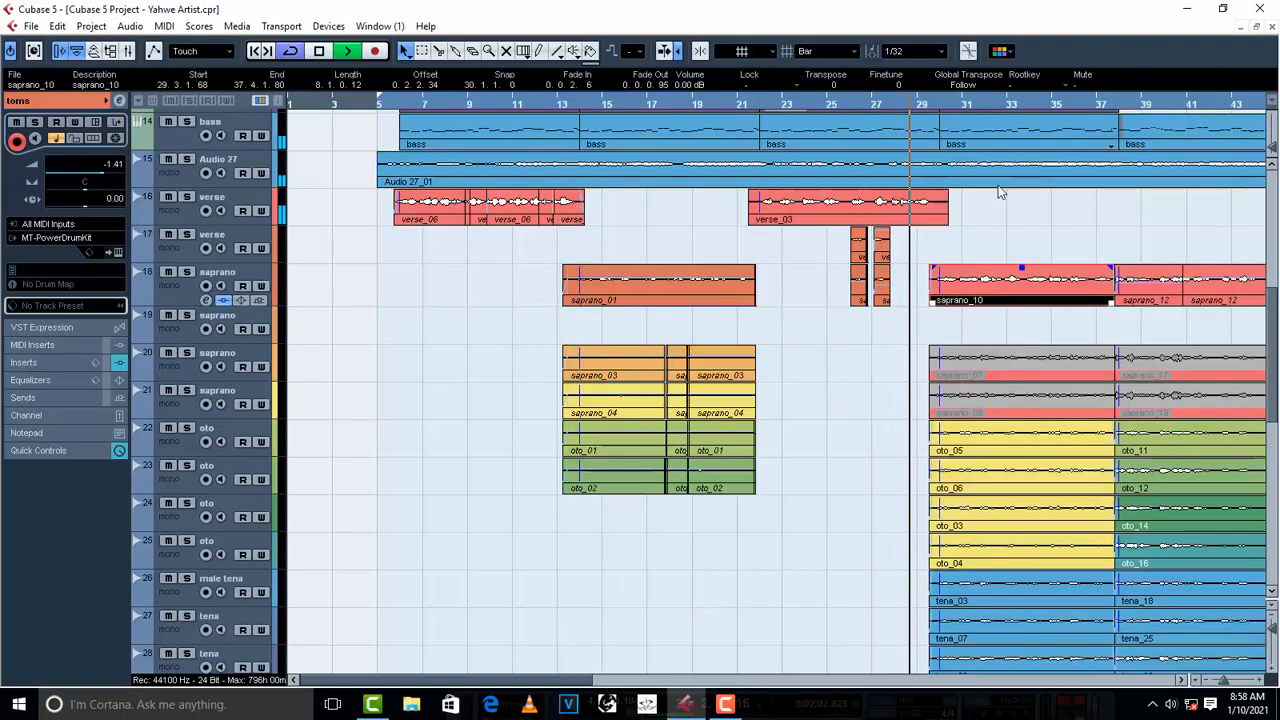
key(space)
click(738, 292)
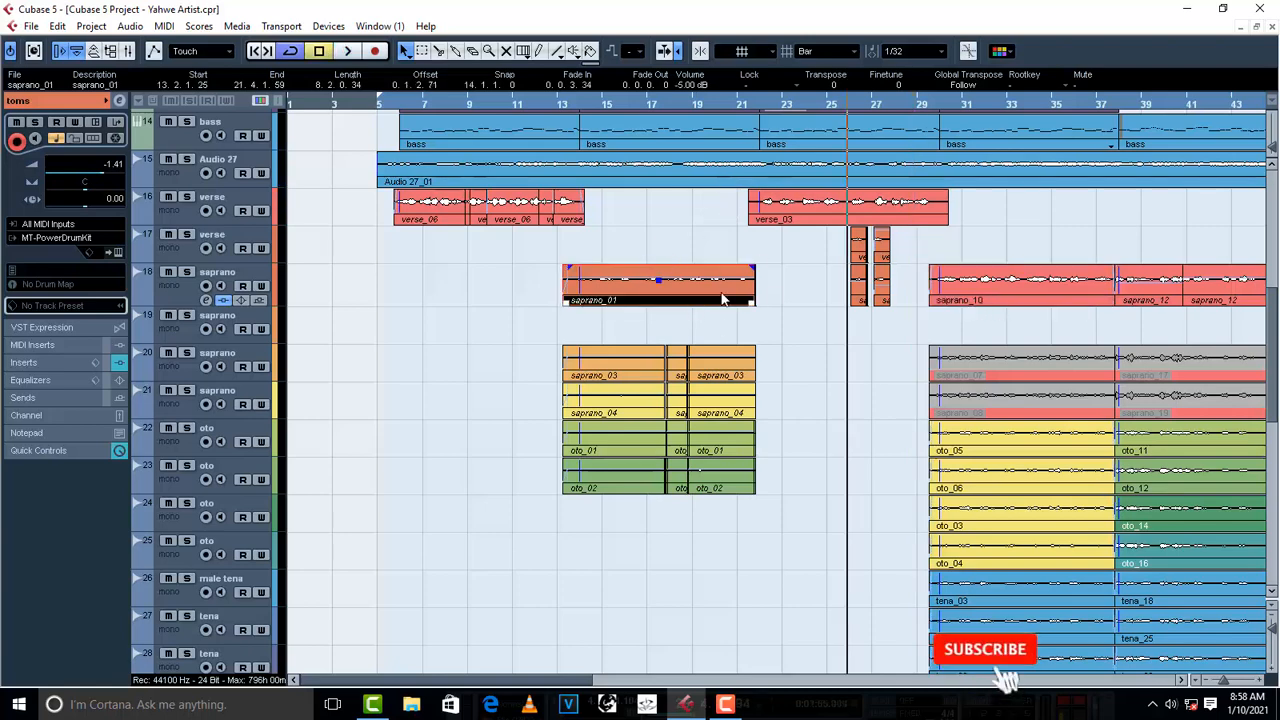
click(1000, 299)
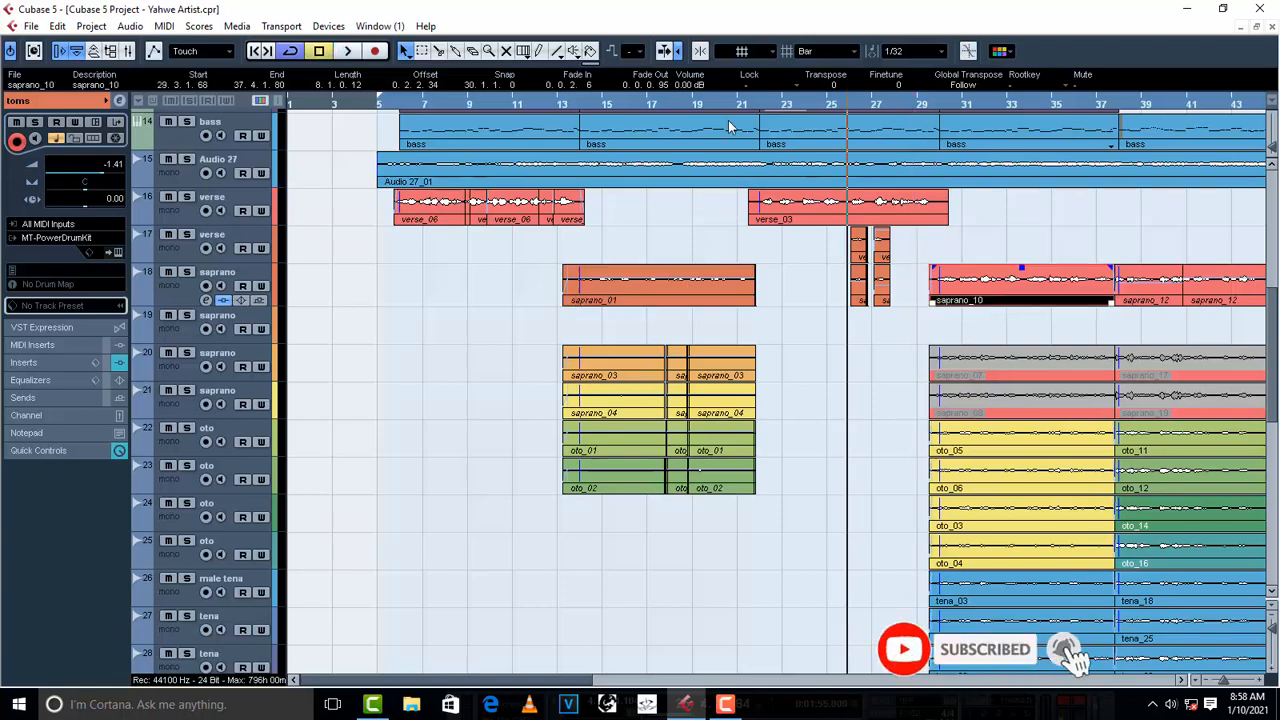
scroll(699, 88, down, 1)
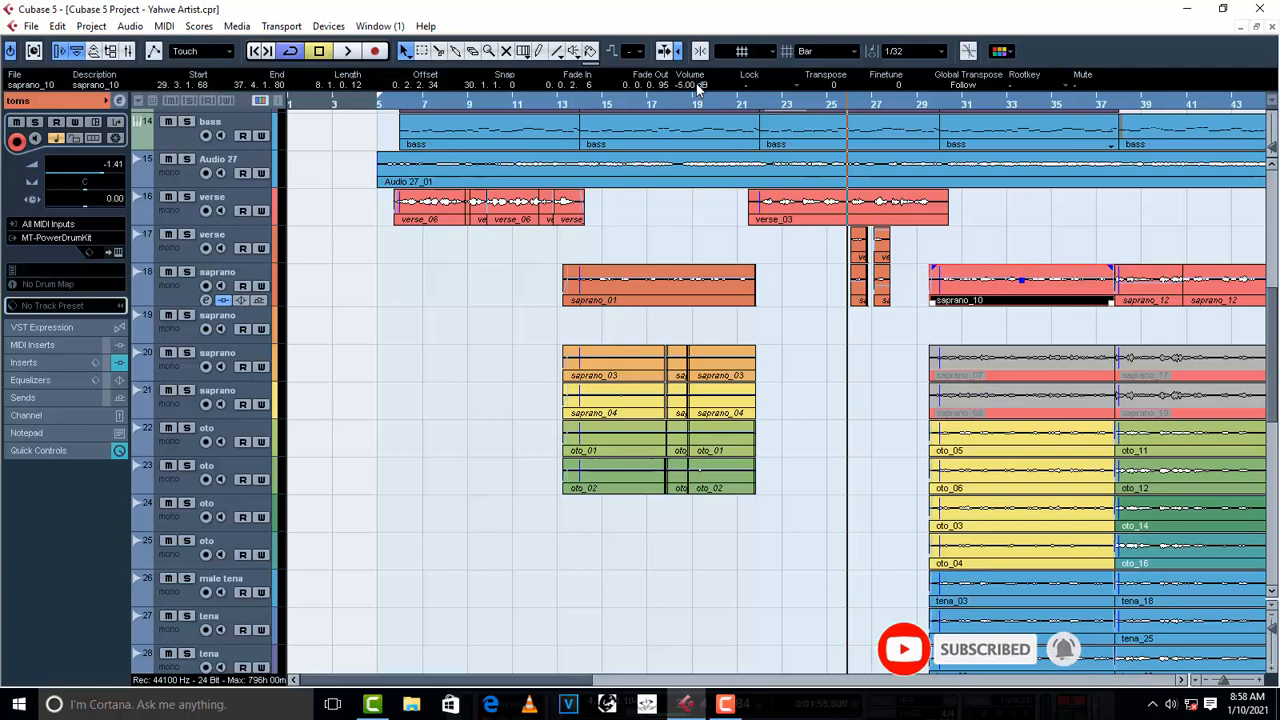
click(930, 105)
key(space)
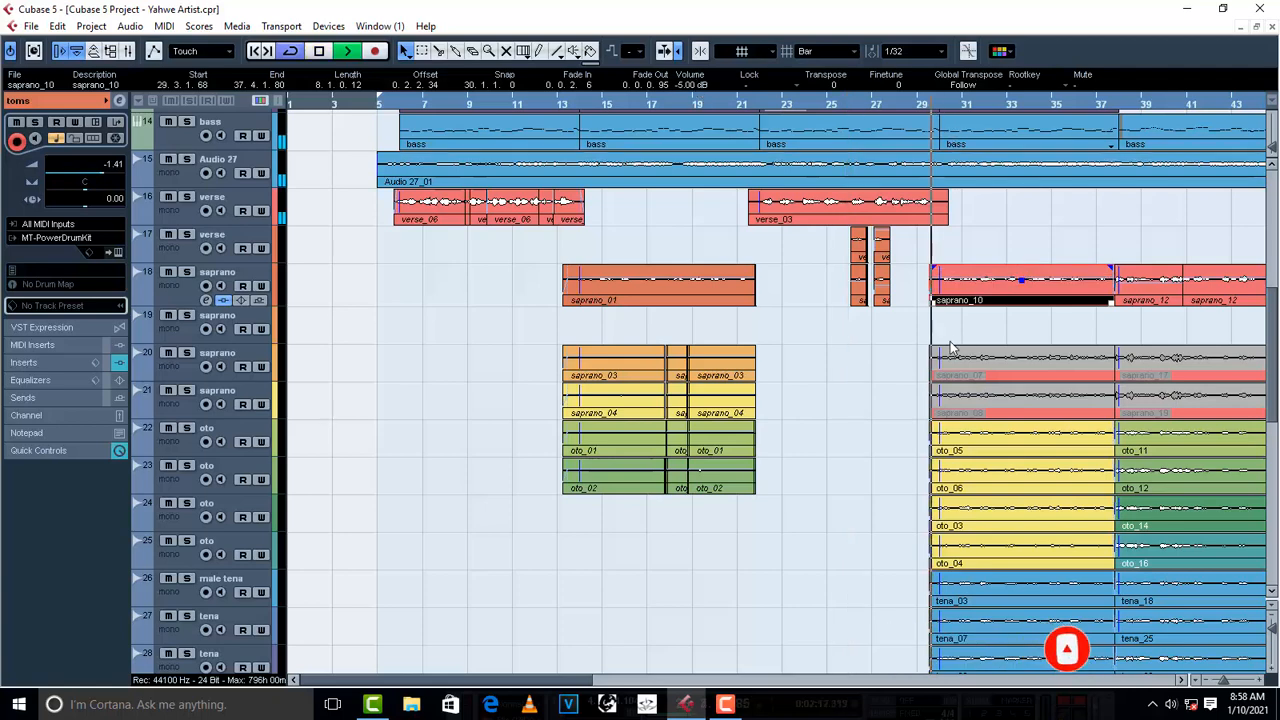
key(g)
key(g)
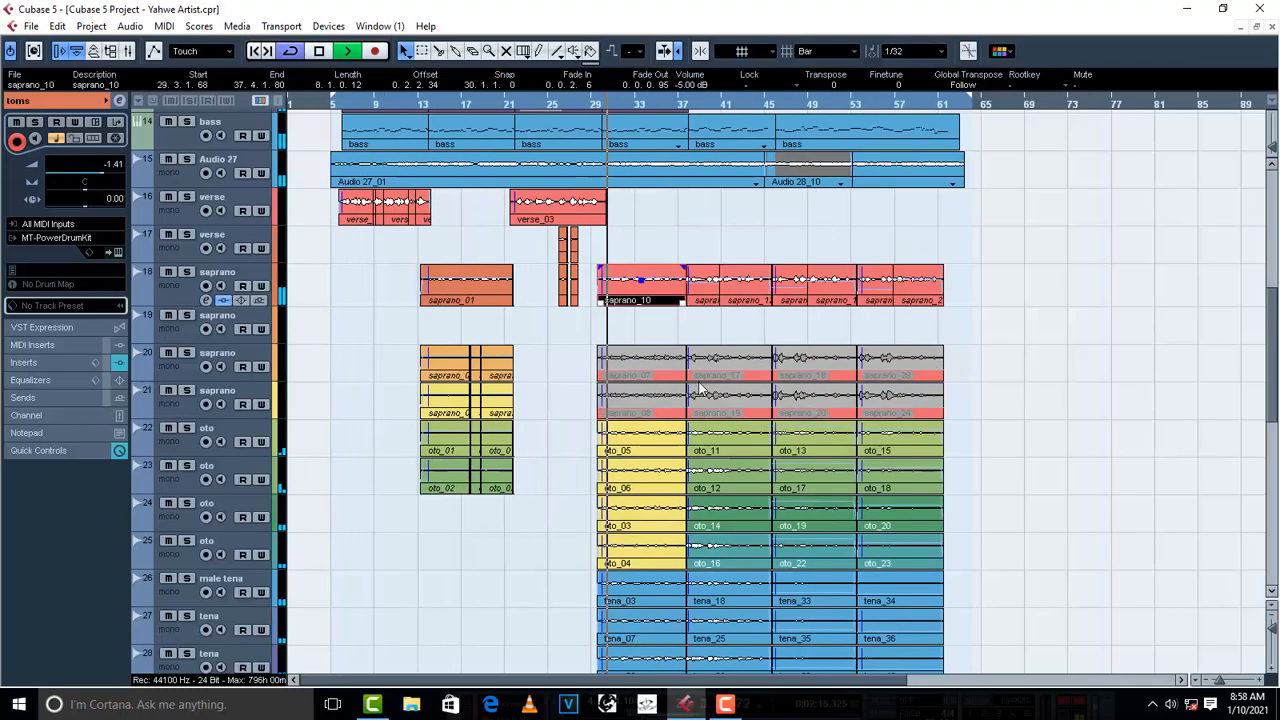
click(610, 104)
key(space)
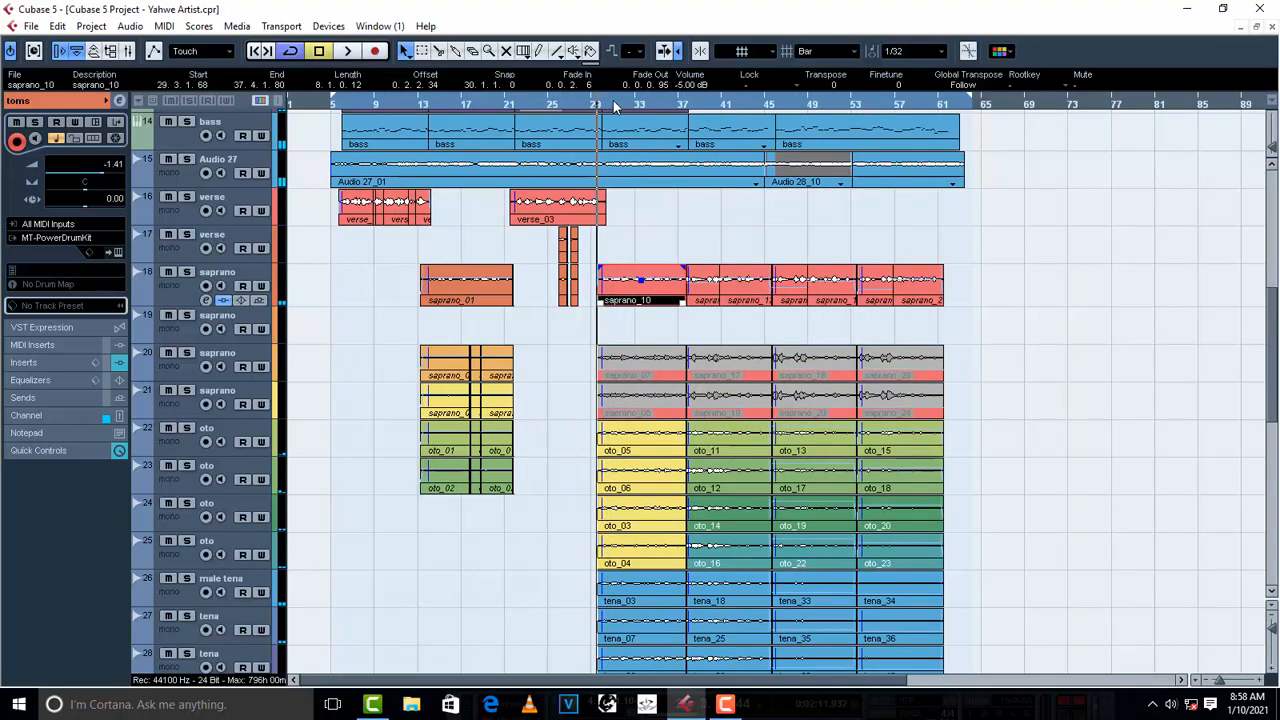
- Spread the oto tracks across the stereo field, panning track 24 to R40
click(612, 104)
scroll(540, 474, down, 3)
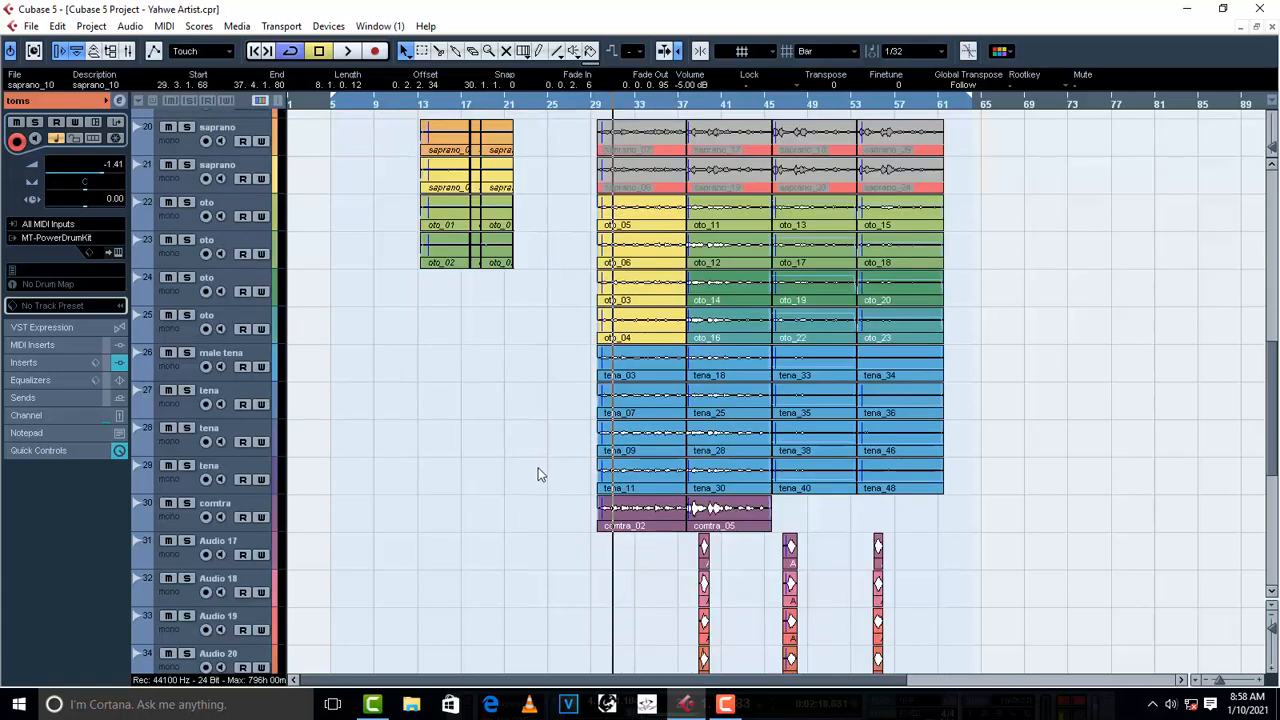
click(172, 221)
click(180, 262)
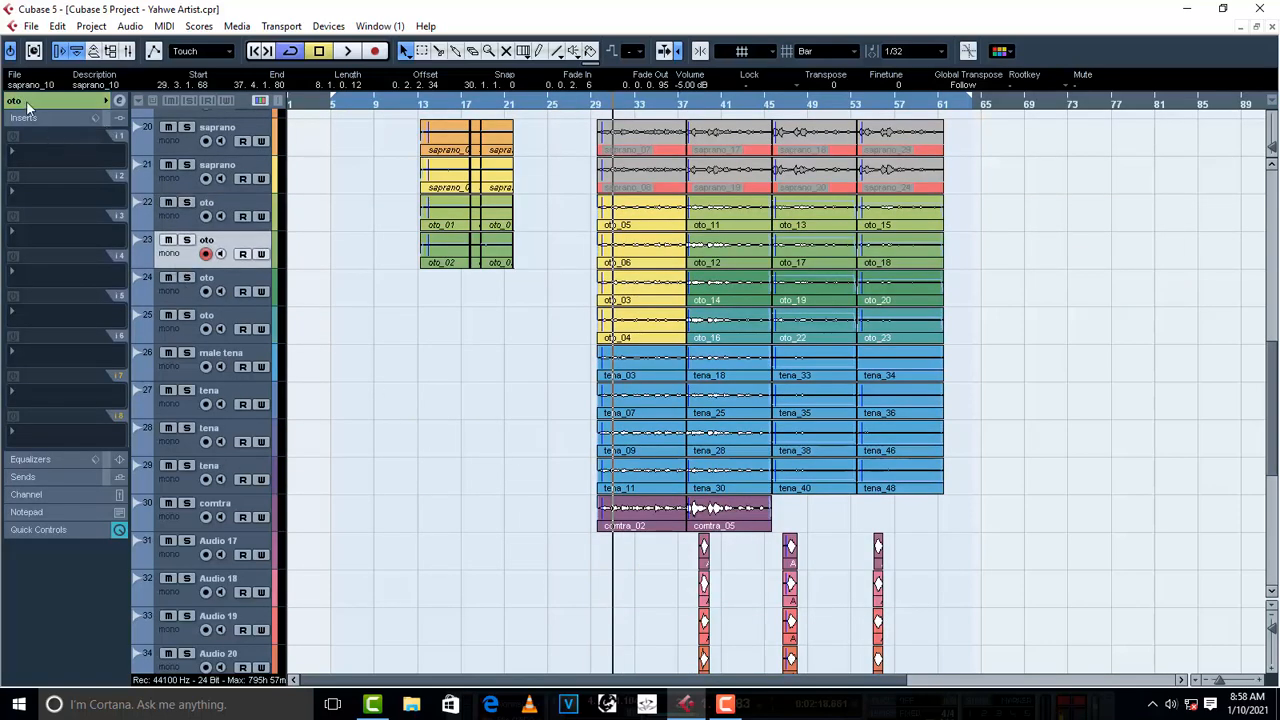
click(27, 103)
click(174, 298)
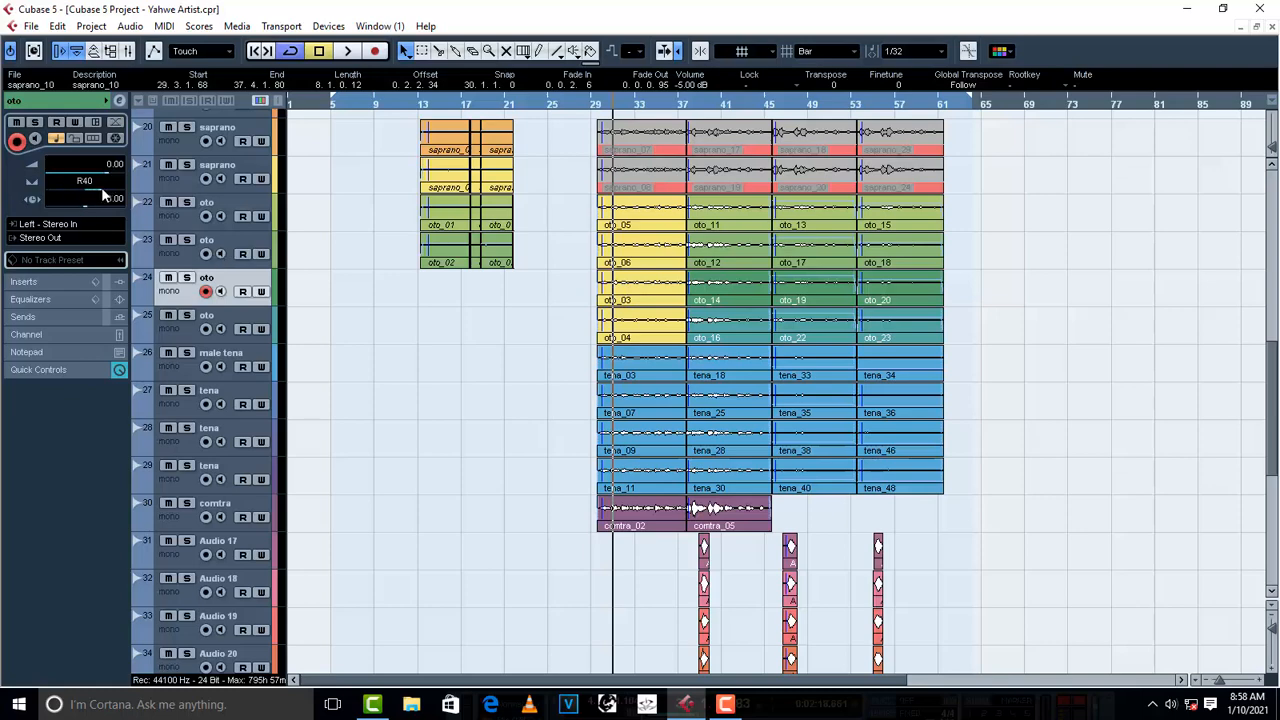
click(175, 325)
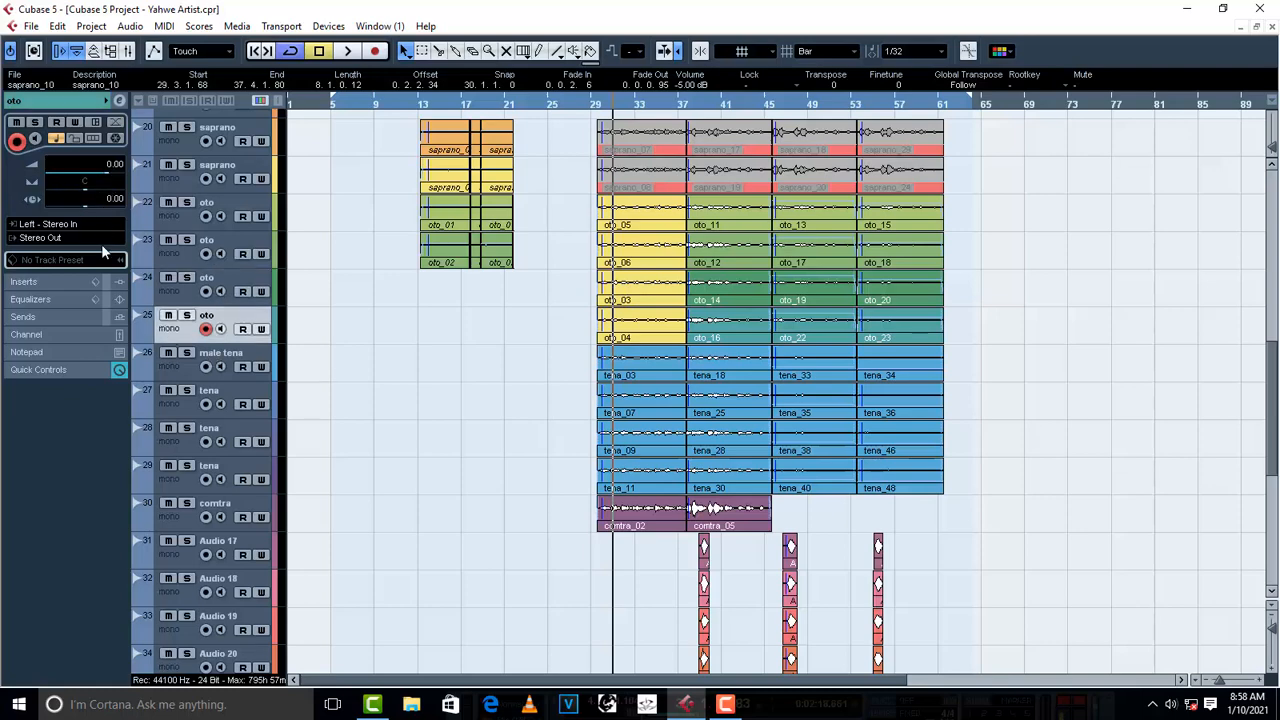
- Pan the male tena and tena tracks to opposite sides, with track 27 fully left, track 28 at R66 and track 29 left
scroll(72, 192, down, 5)
click(174, 367)
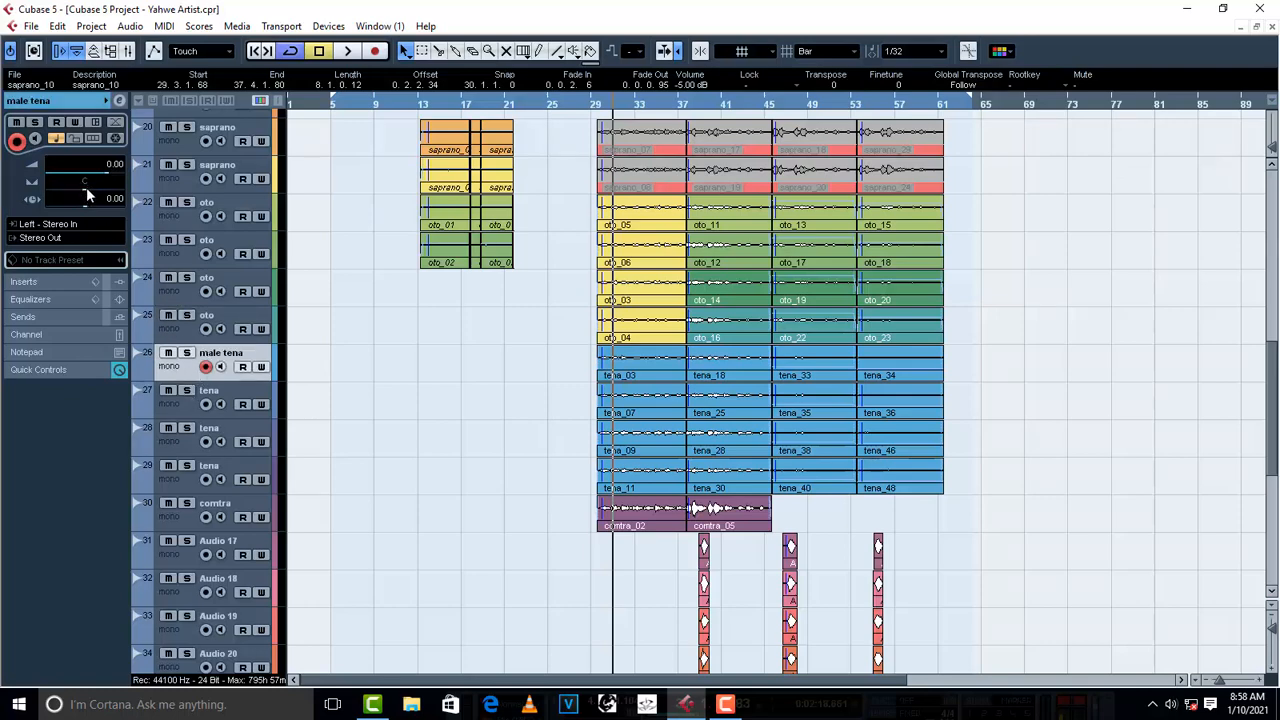
drag(86, 188, 168, 198)
click(181, 406)
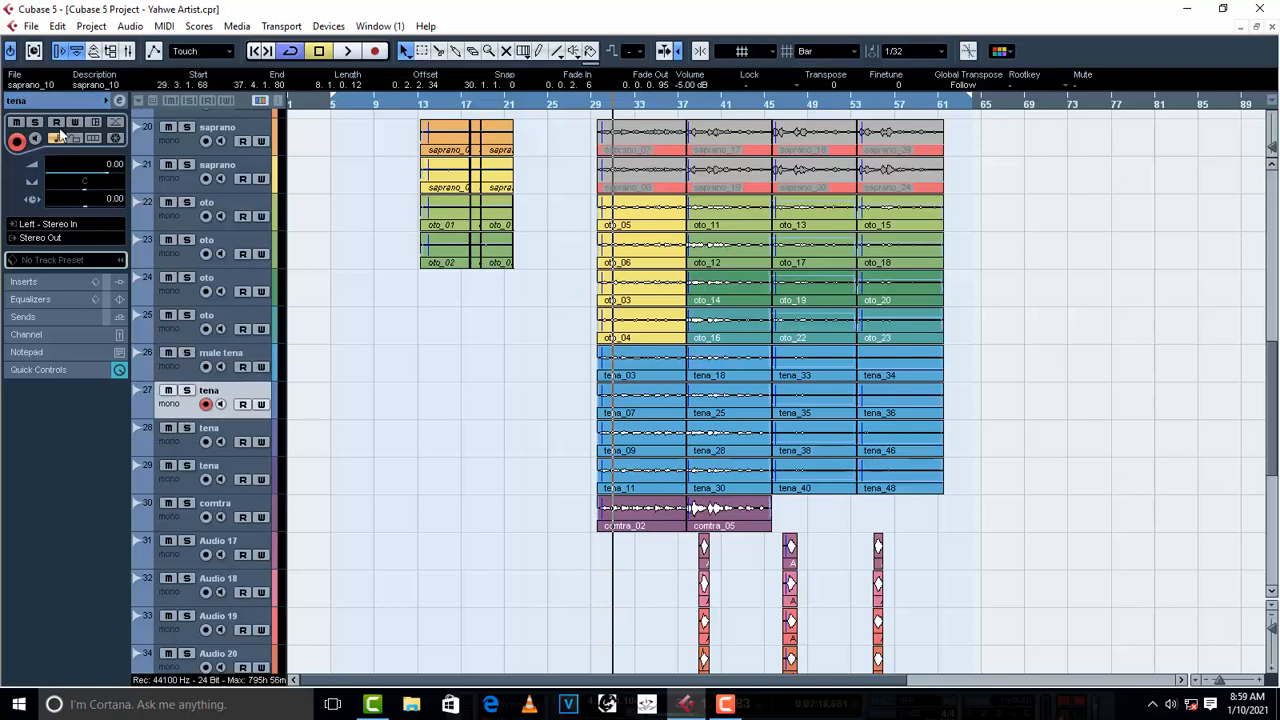
click(190, 445)
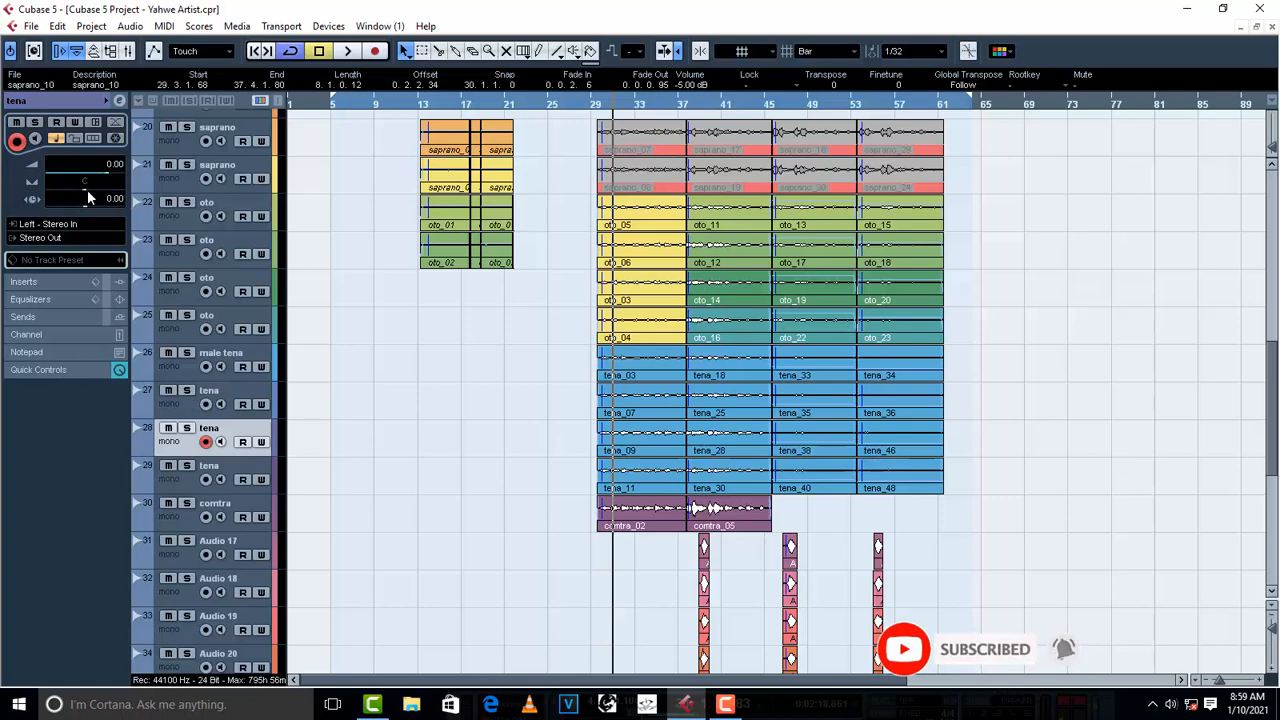
drag(101, 191, 110, 193)
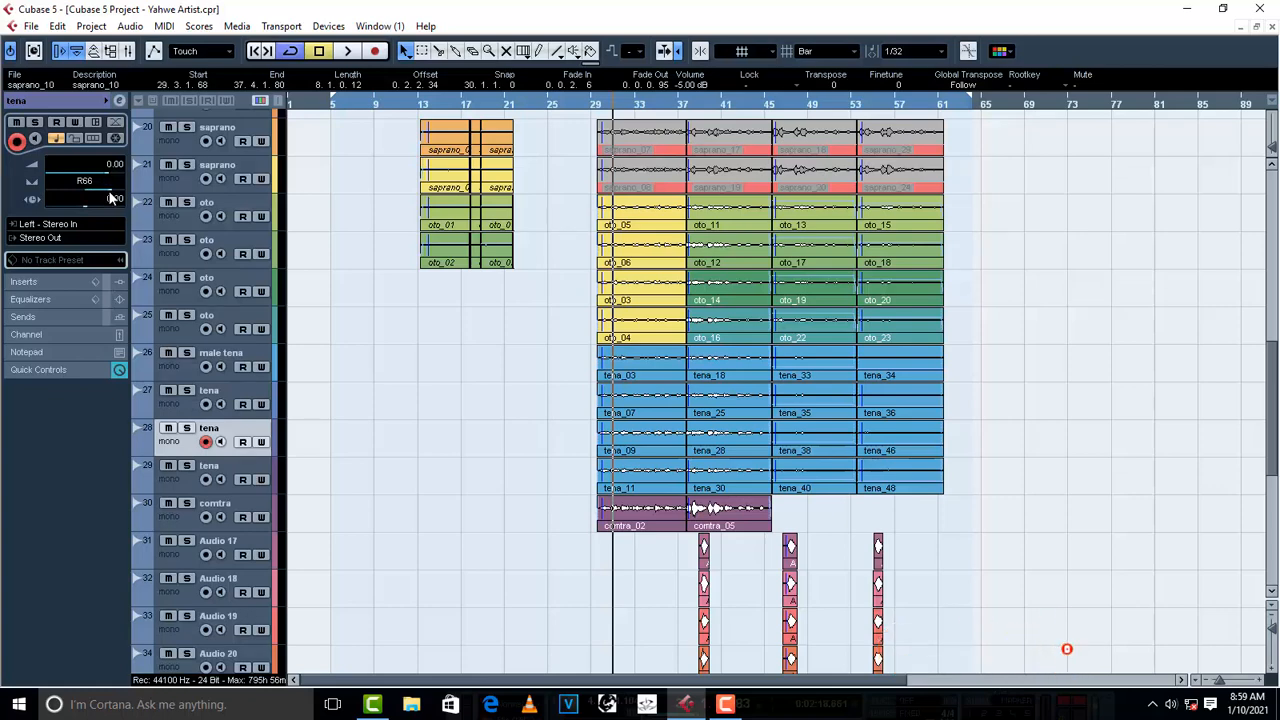
click(189, 490)
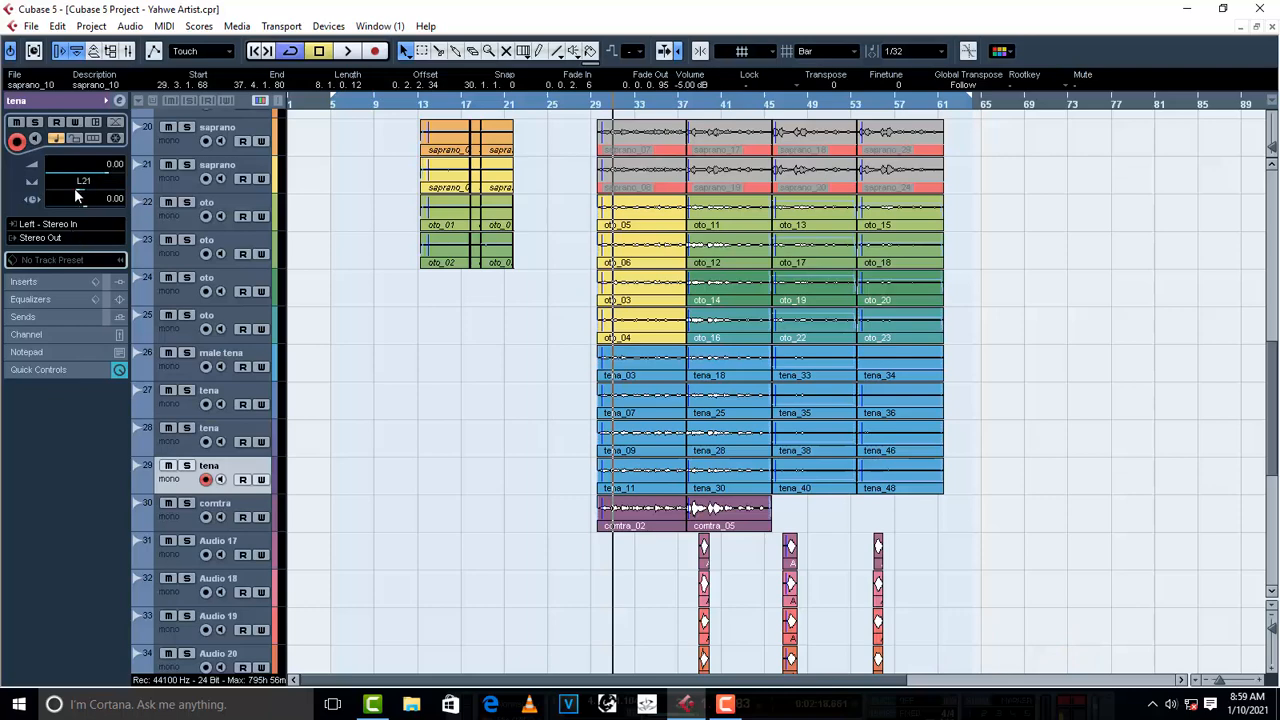
drag(58, 192, 57, 192)
- Check the comtra track's comtra_02 event and audition the backing vocals from about bar 30
click(181, 518)
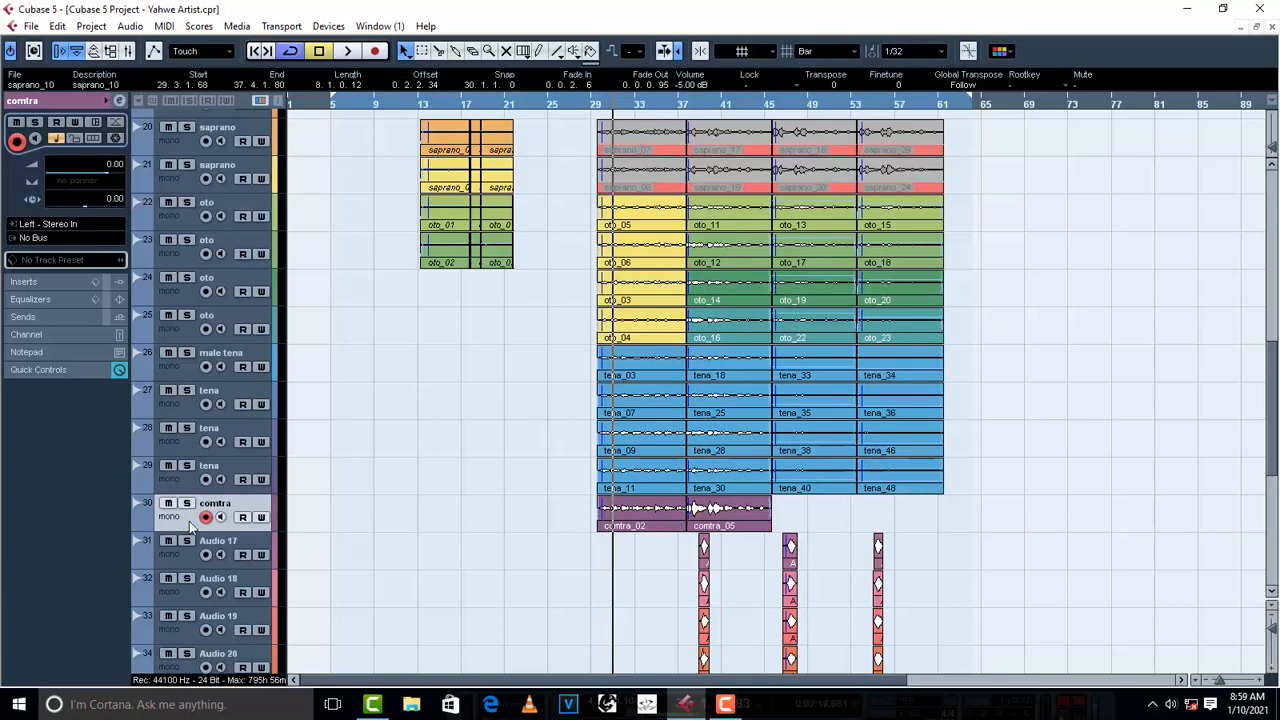
click(660, 520)
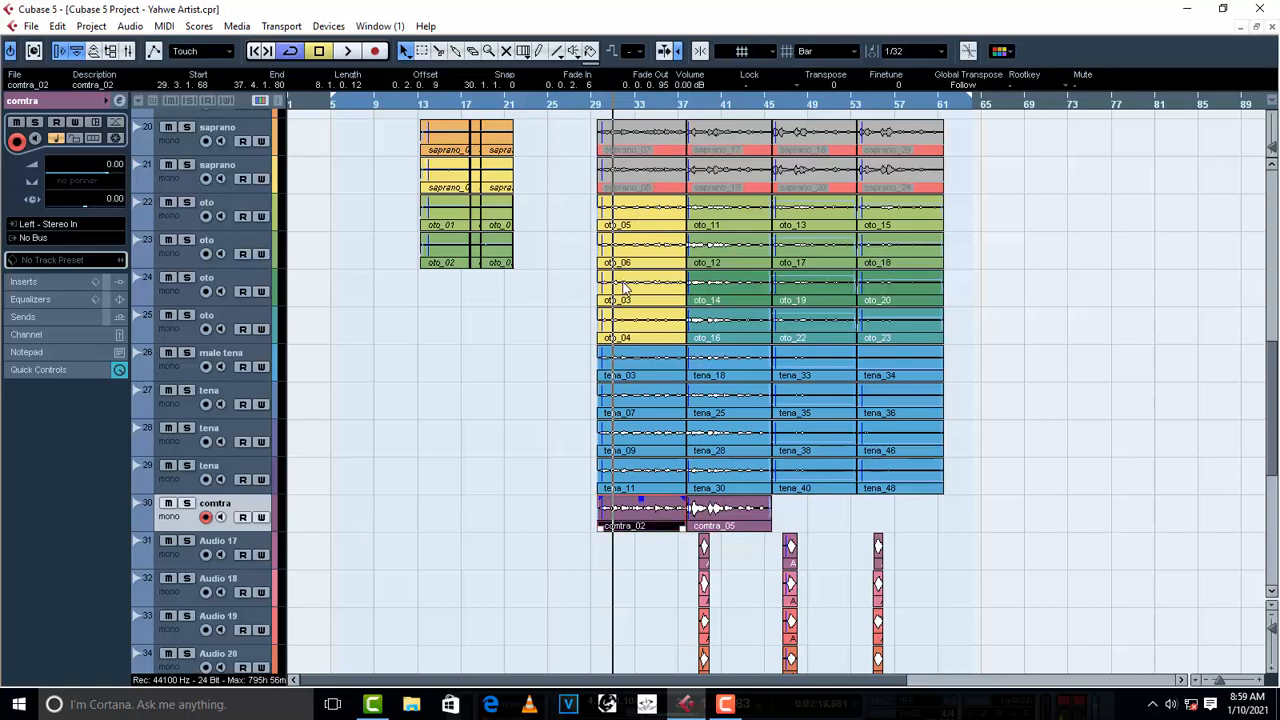
key(space)
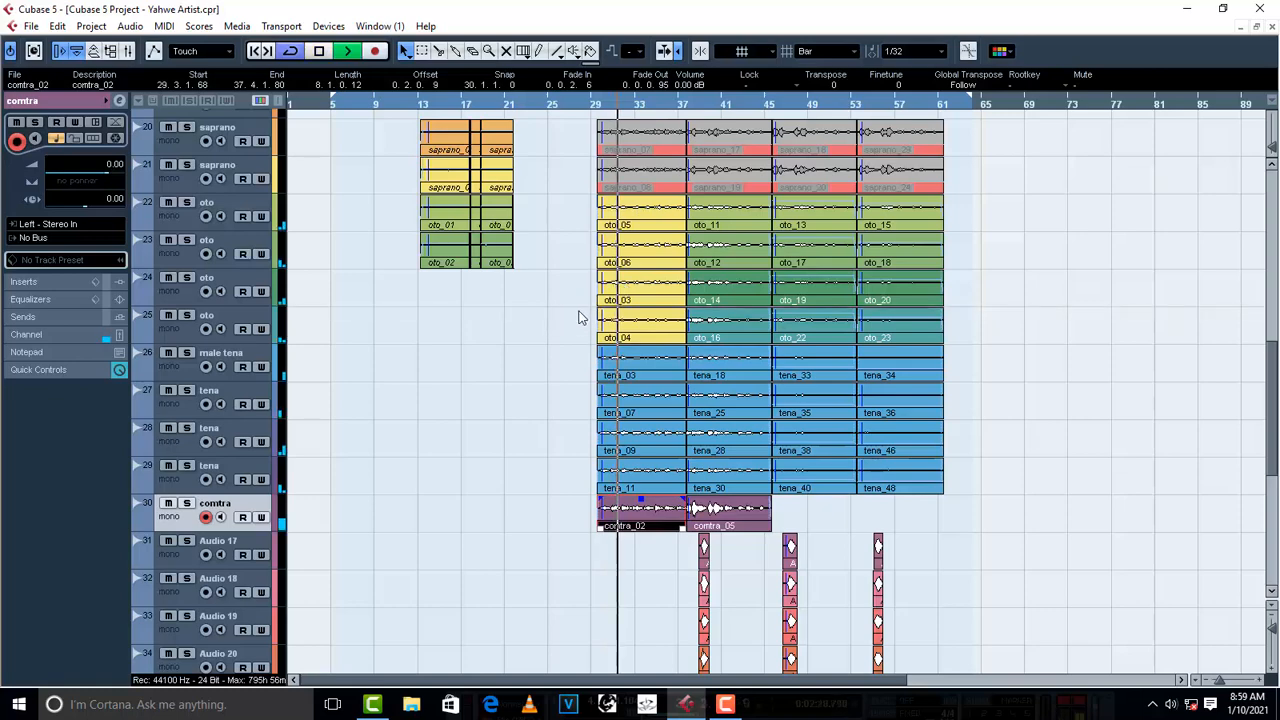
key(space)
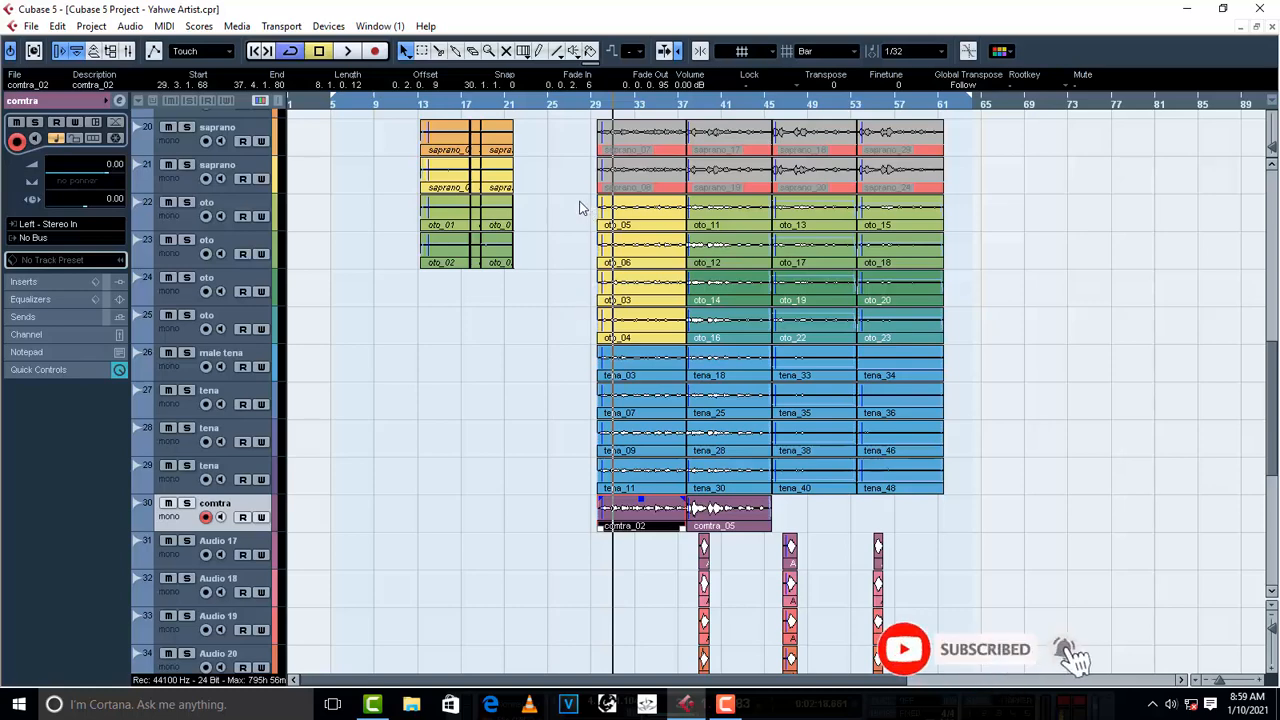
- Set the volume of the events oto_05, oto_06, oto_03 and oto_04 starting near bar 29 to -6.00 dB
drag(580, 204, 680, 342)
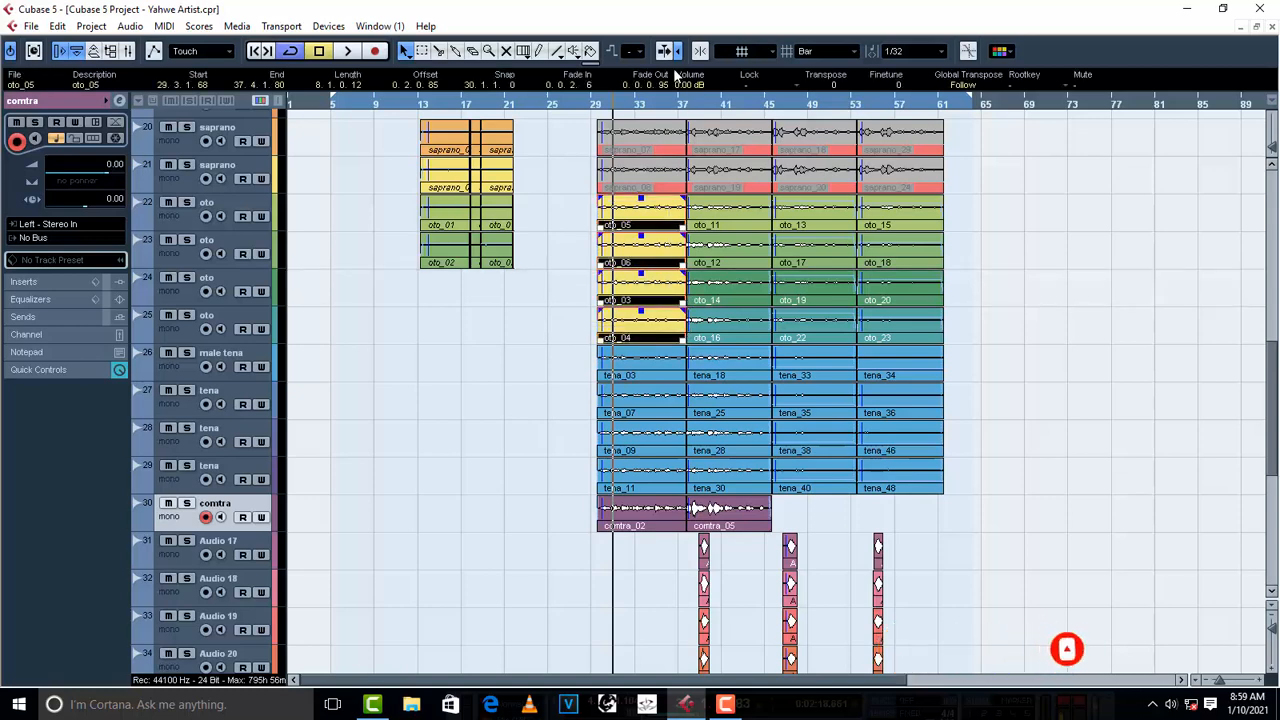
scroll(688, 88, down, 5)
scroll(688, 88, down, 1)
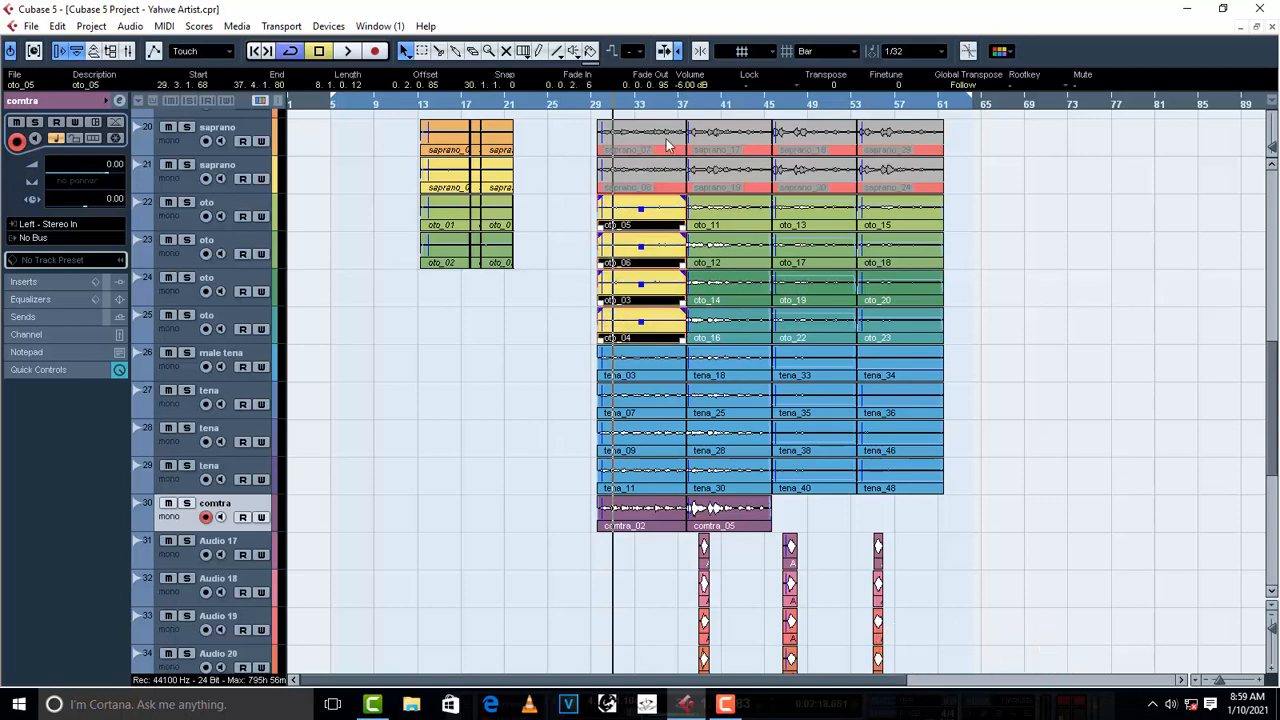
click(521, 393)
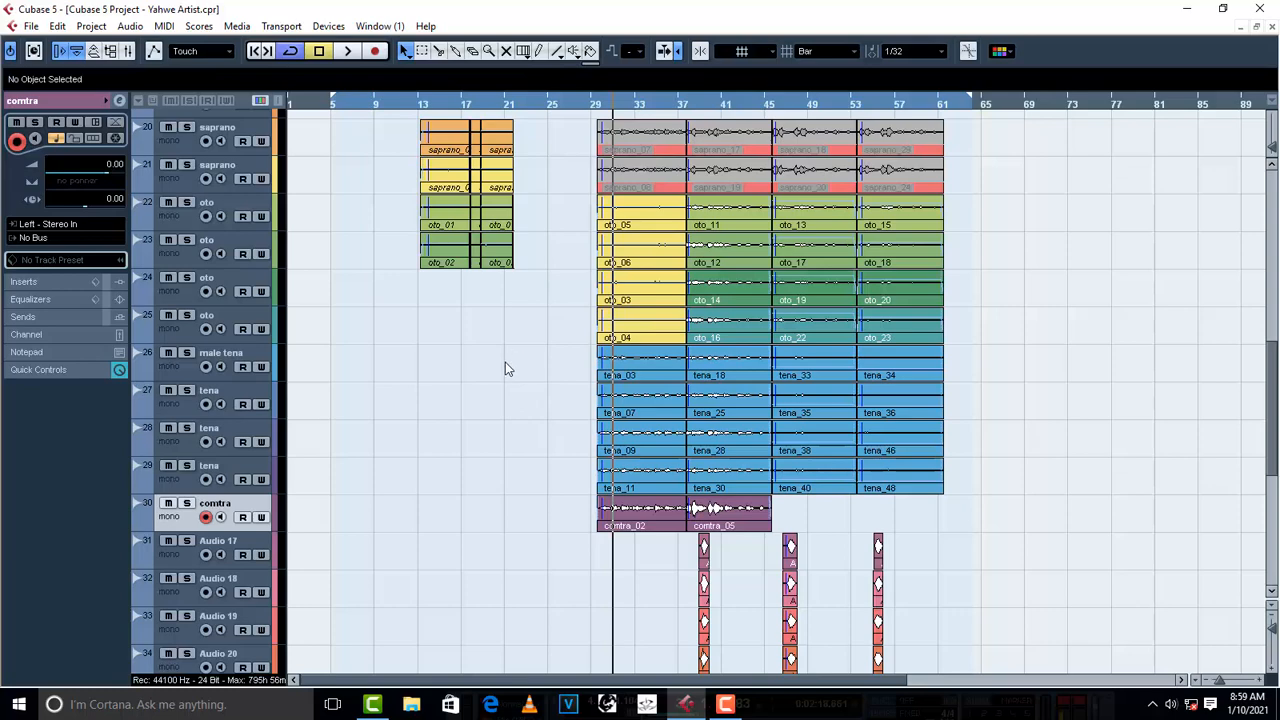
- Lower the volume of the events tena_03, tena_07, tena_09 and tena_11 to -15.00 dB
drag(505, 362, 612, 482)
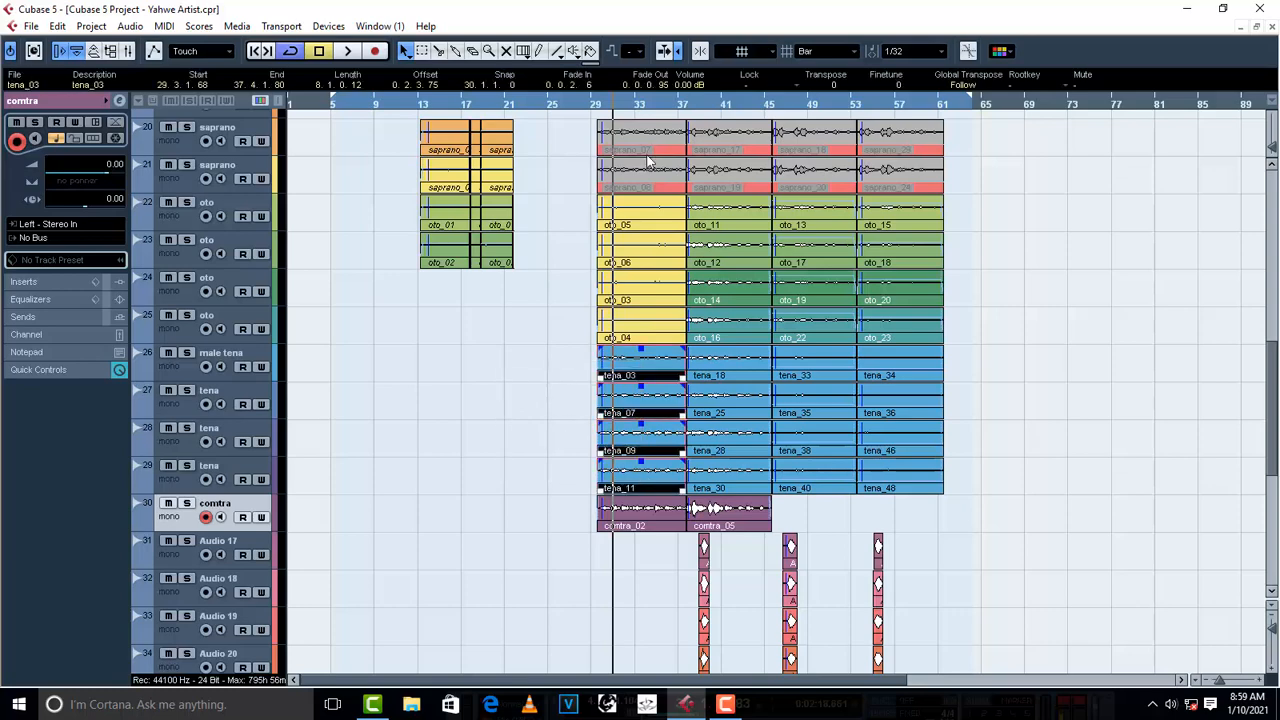
scroll(693, 88, down, 14)
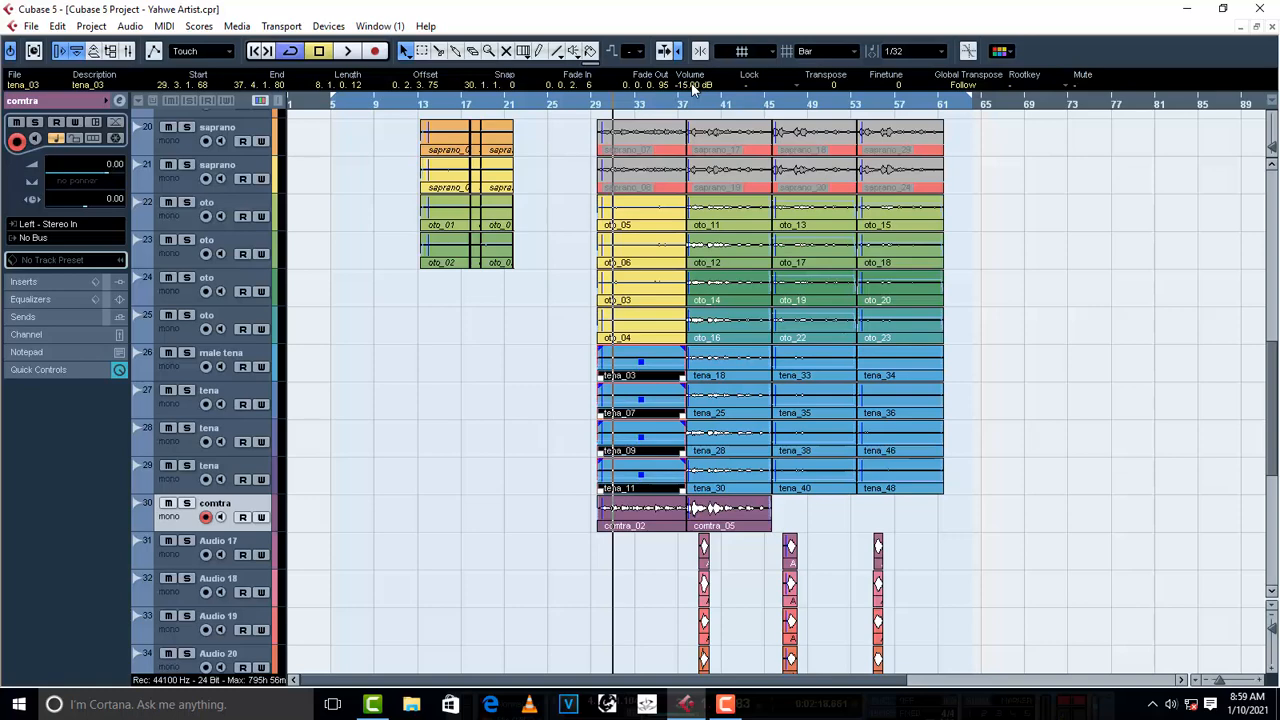
- Lower the volume of the selected events tena_03, tena_07, tena_09 and tena_11 to -19.00 dB and play the result
scroll(693, 88, down, 3)
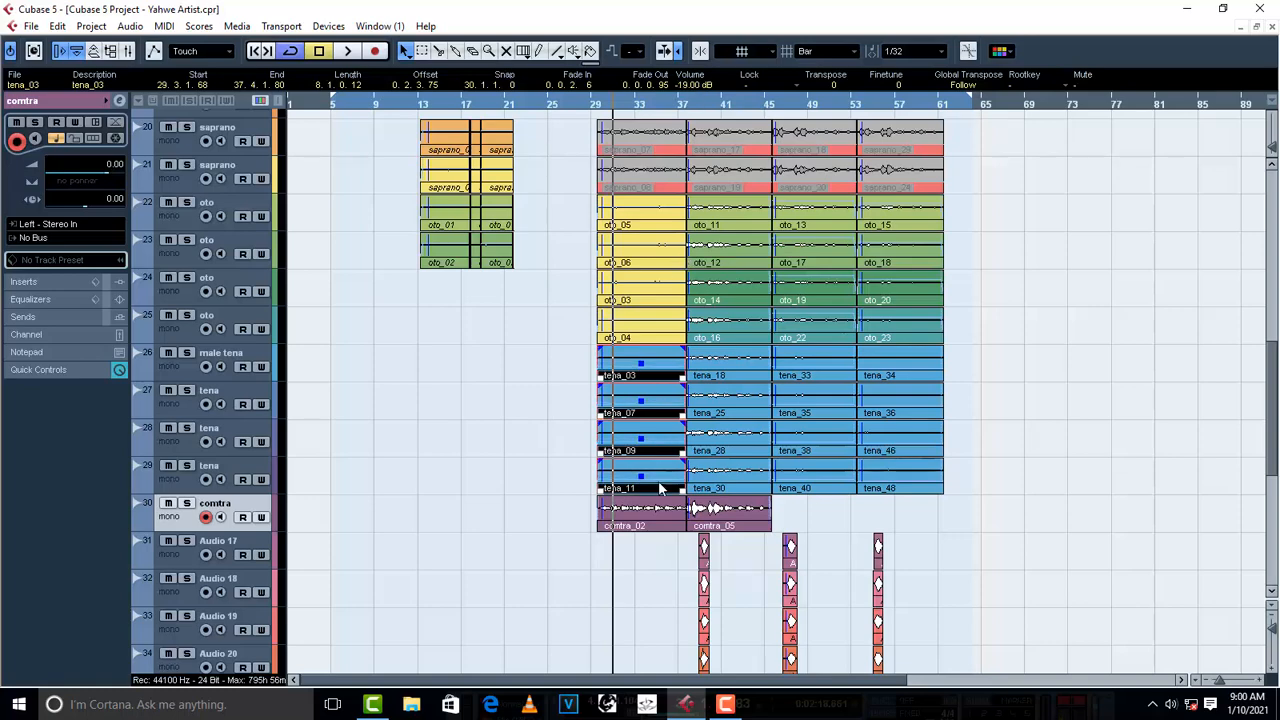
click(528, 393)
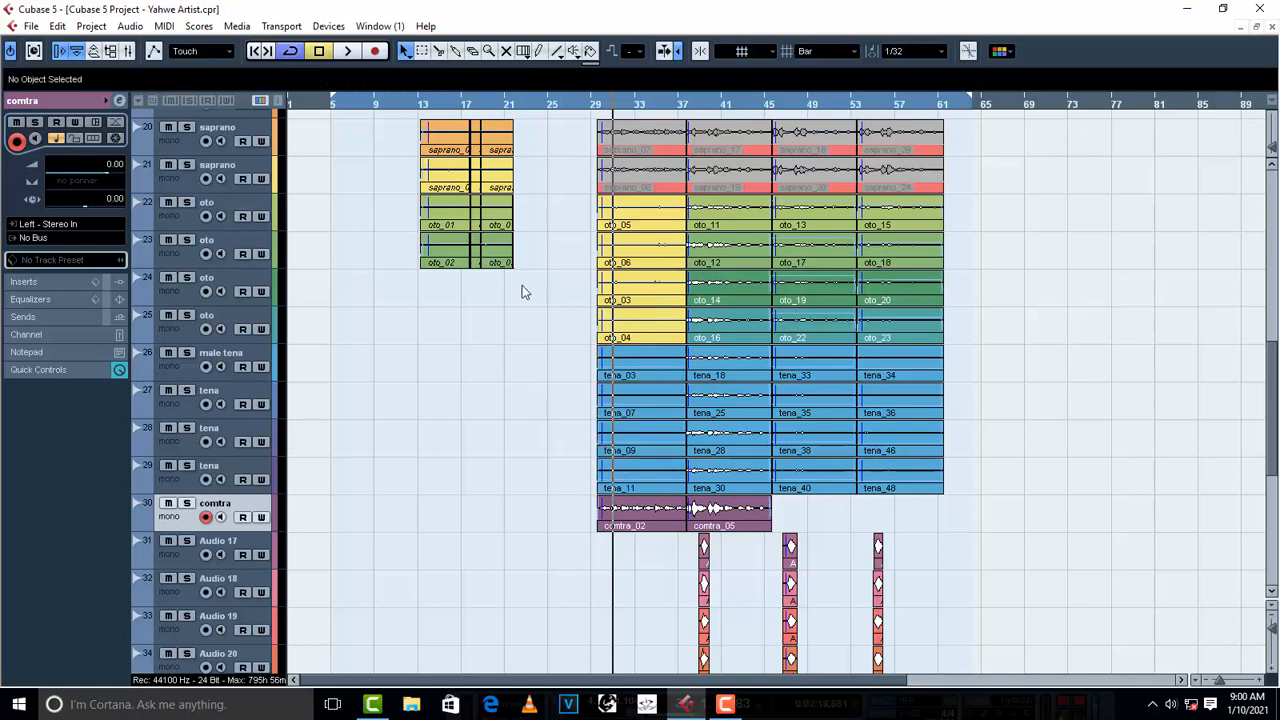
key(space)
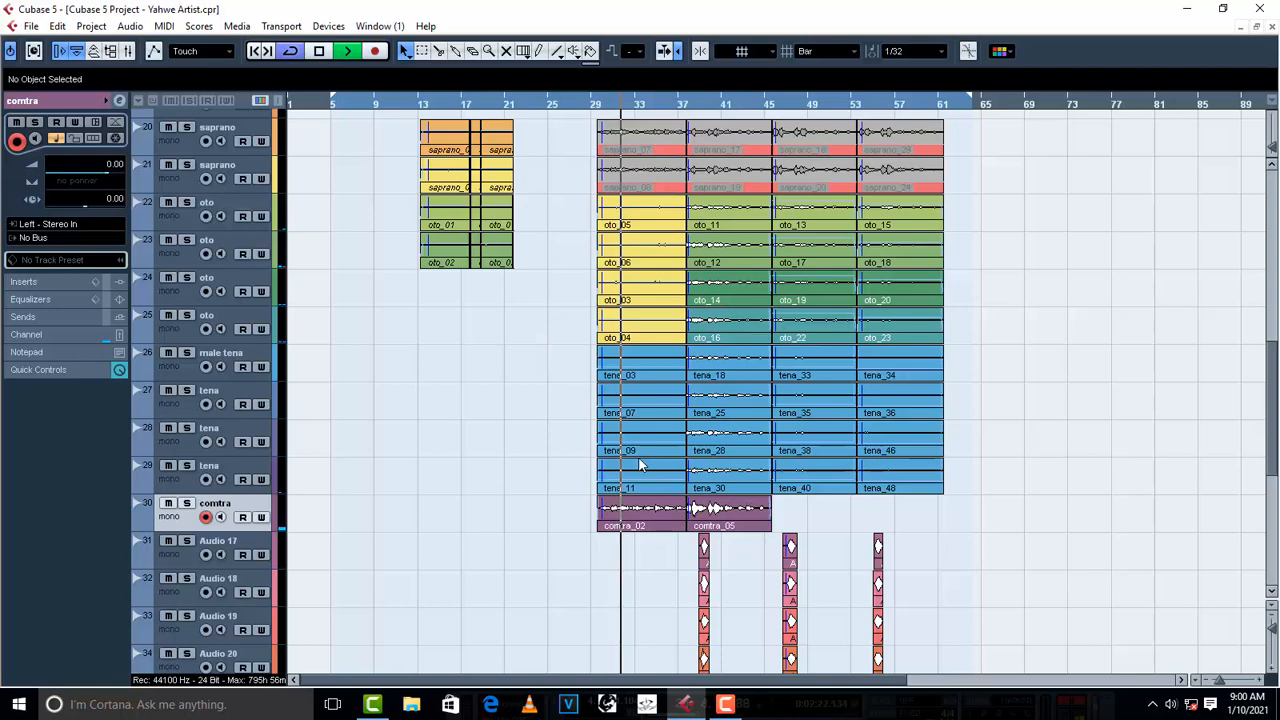
- Set the volume of the saprano_10 event on track 18 to -5.00 dB while listening to the playback
scroll(549, 463, up, 3)
click(668, 385)
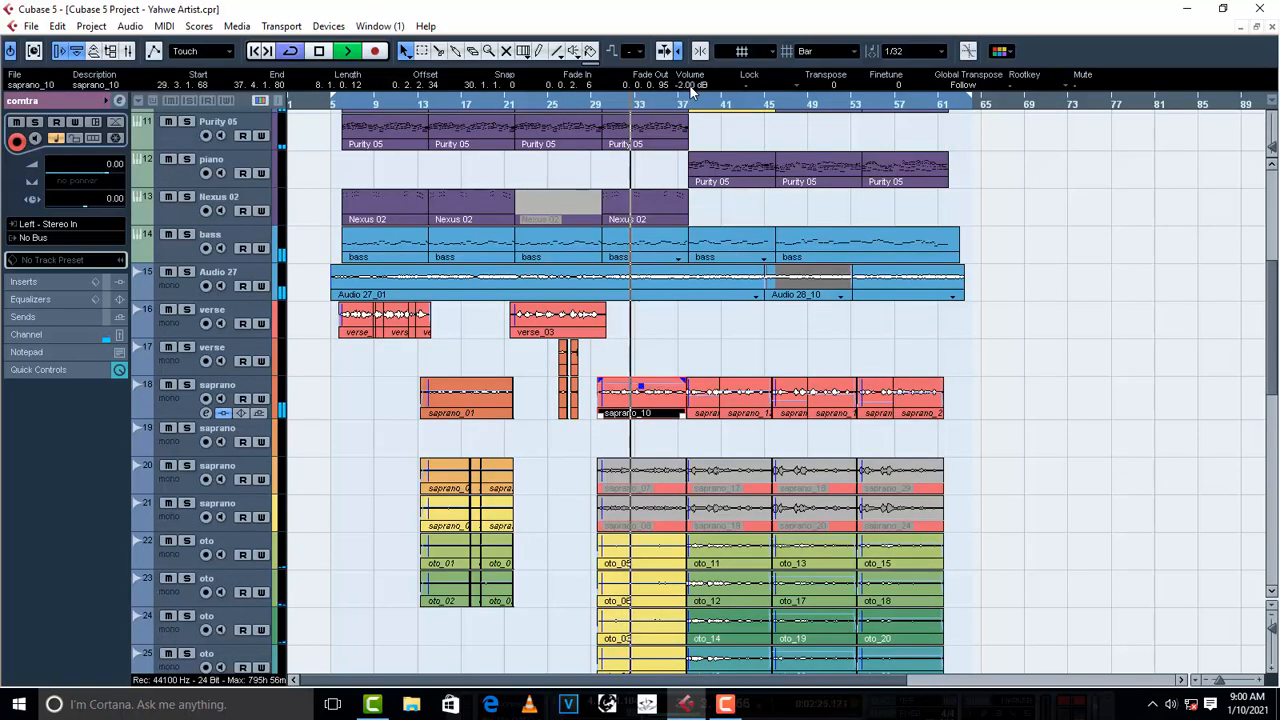
scroll(690, 85, down, 2)
scroll(690, 85, down, 2)
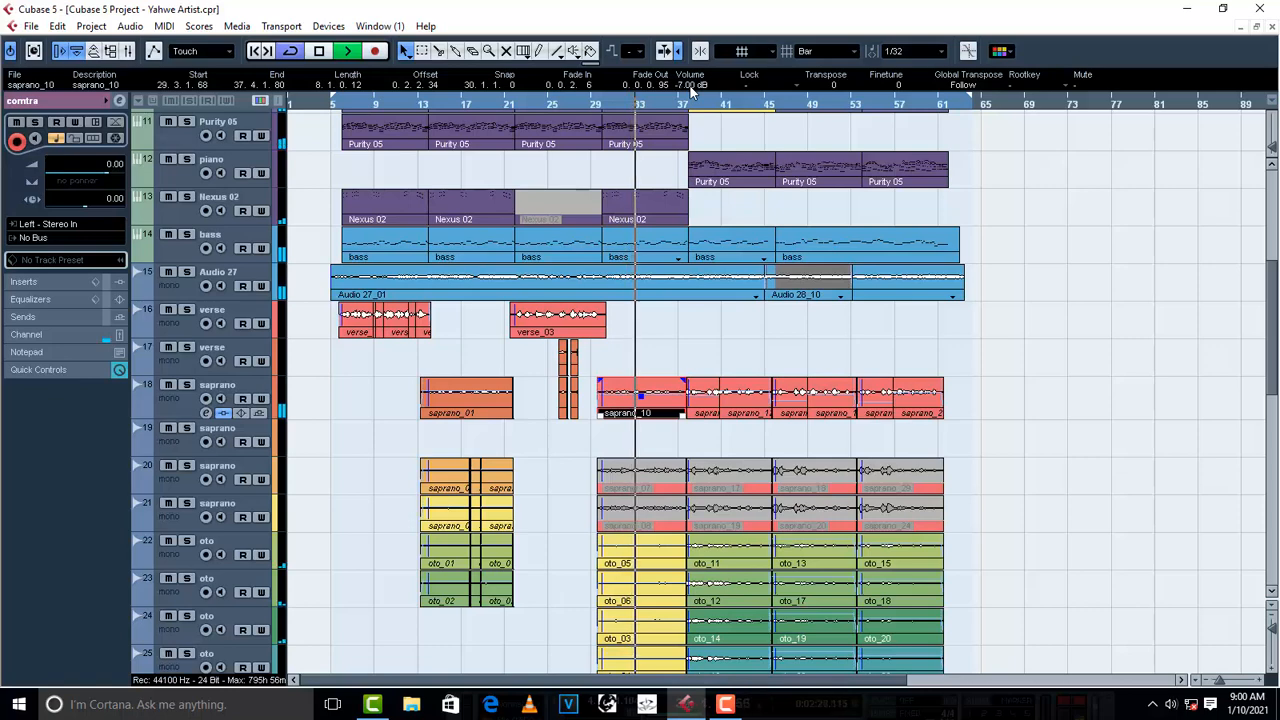
scroll(690, 85, up, 2)
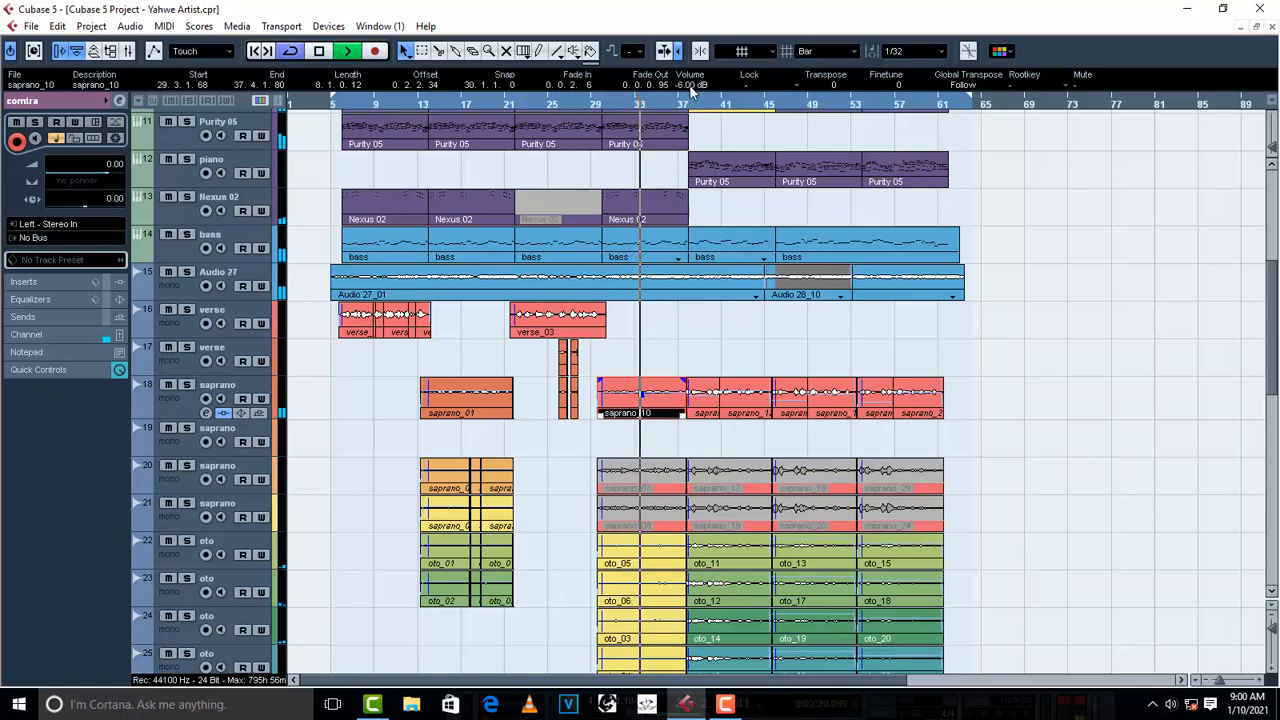
scroll(690, 85, up, 1)
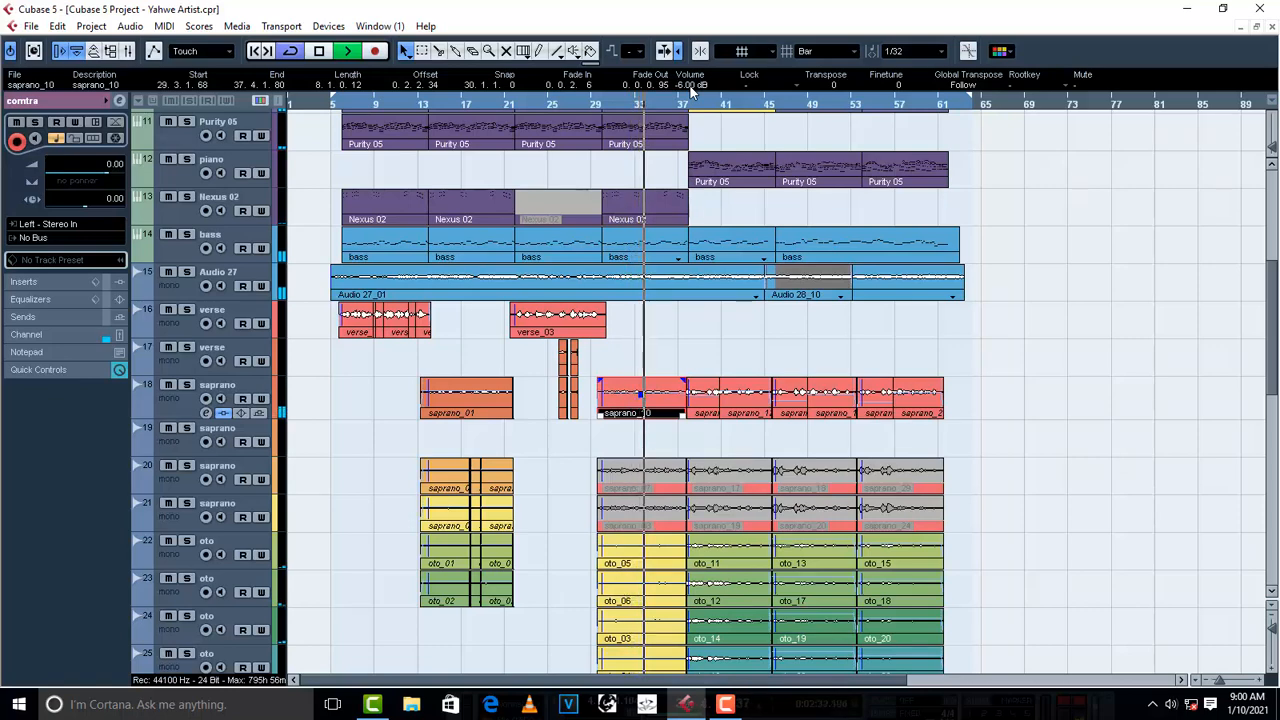
scroll(690, 85, down, 2)
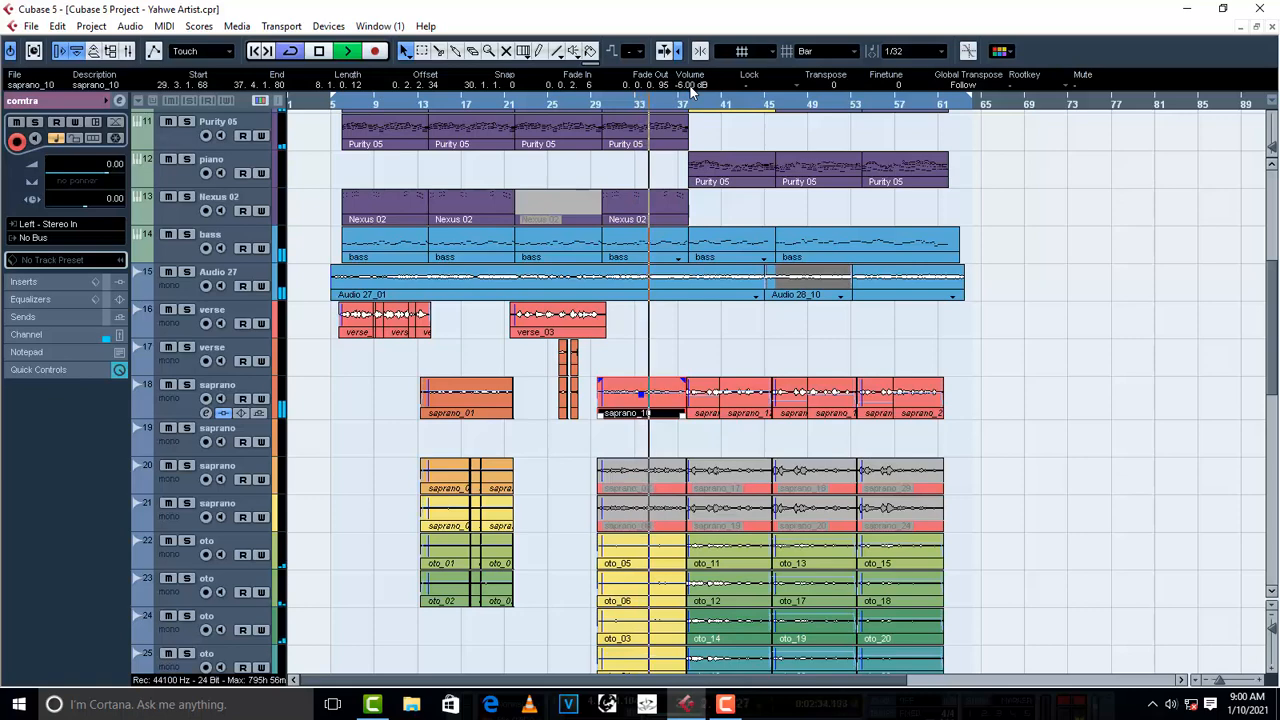
scroll(690, 85, down, 1)
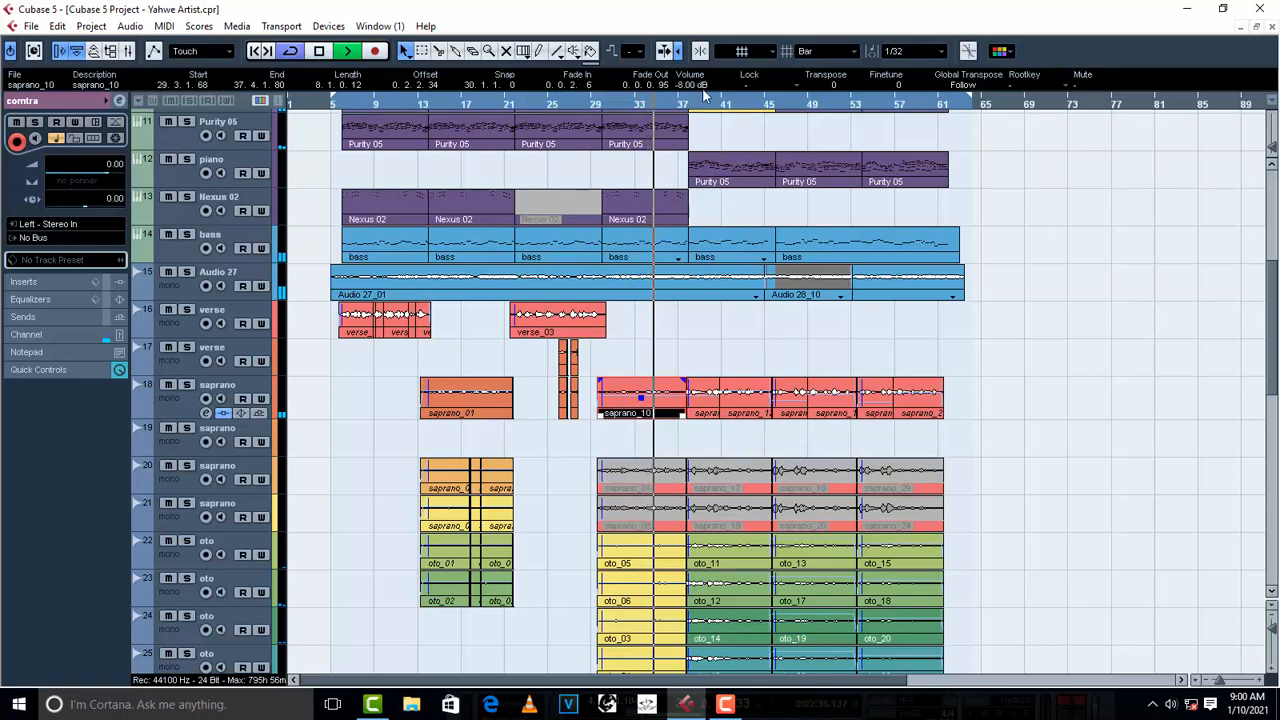
scroll(698, 86, up, 3)
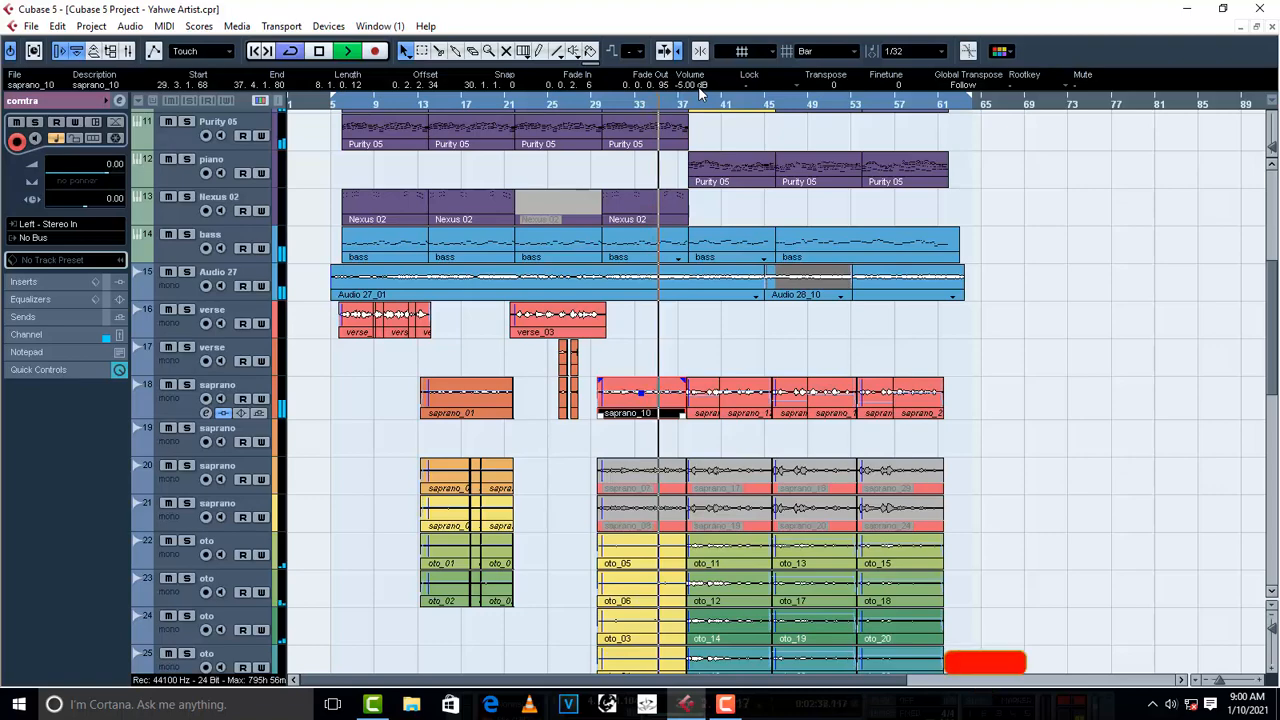
click(703, 325)
- Lower the volume of the comtra_02 event on the comtra track to -10.00 dB during playback
scroll(717, 326, down, 10)
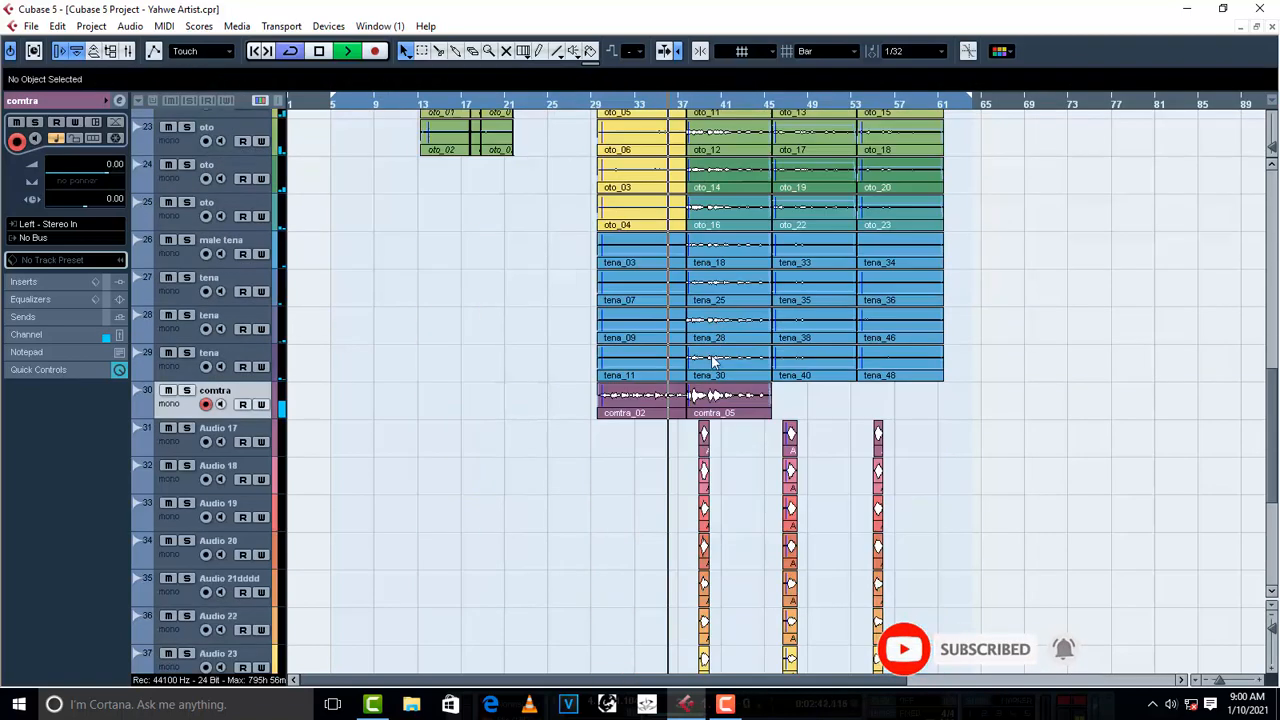
key(space)
click(623, 403)
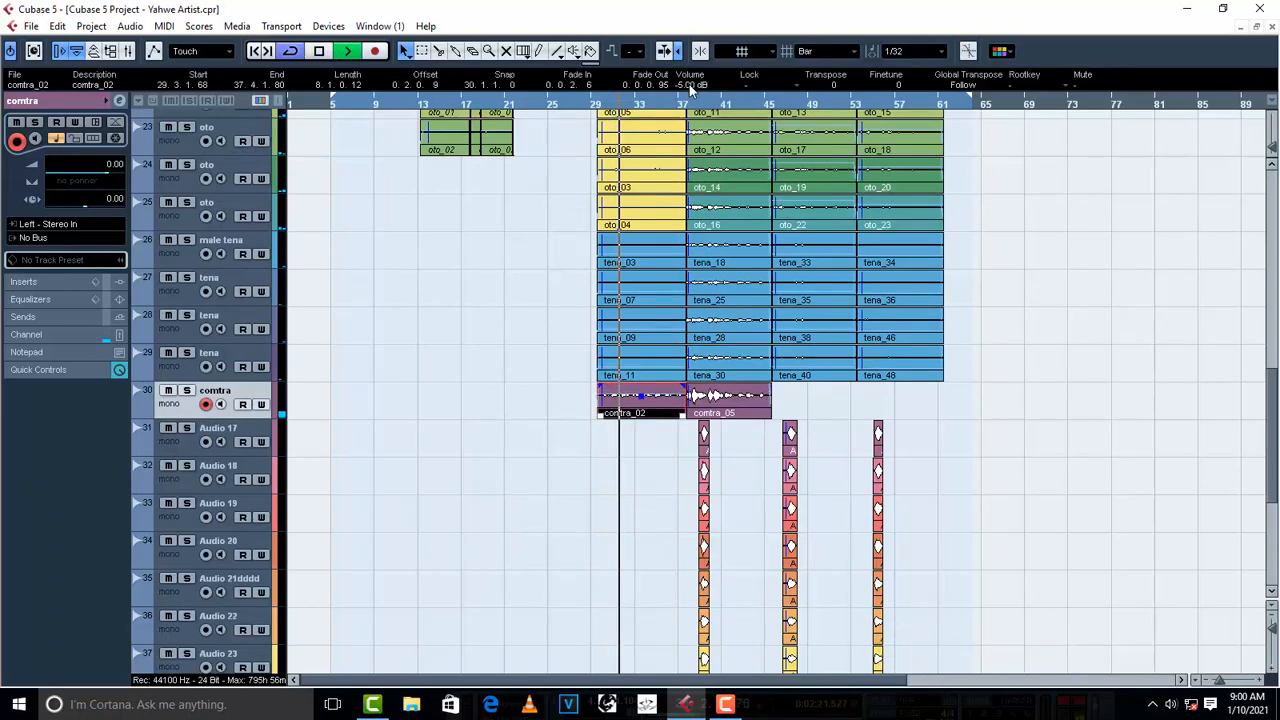
scroll(689, 84, down, 10)
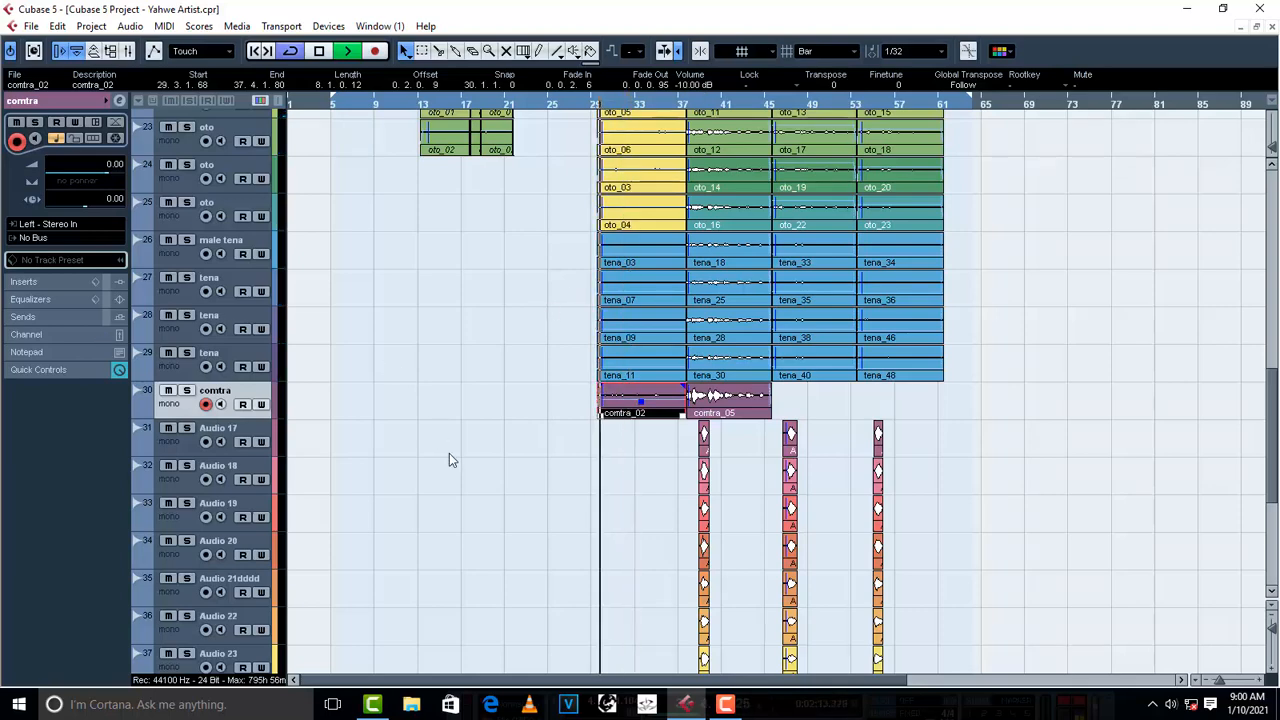
- Set the ratio of the RCompressor insert on the backings group to 4.05 and audition it
scroll(449, 459, down, 5)
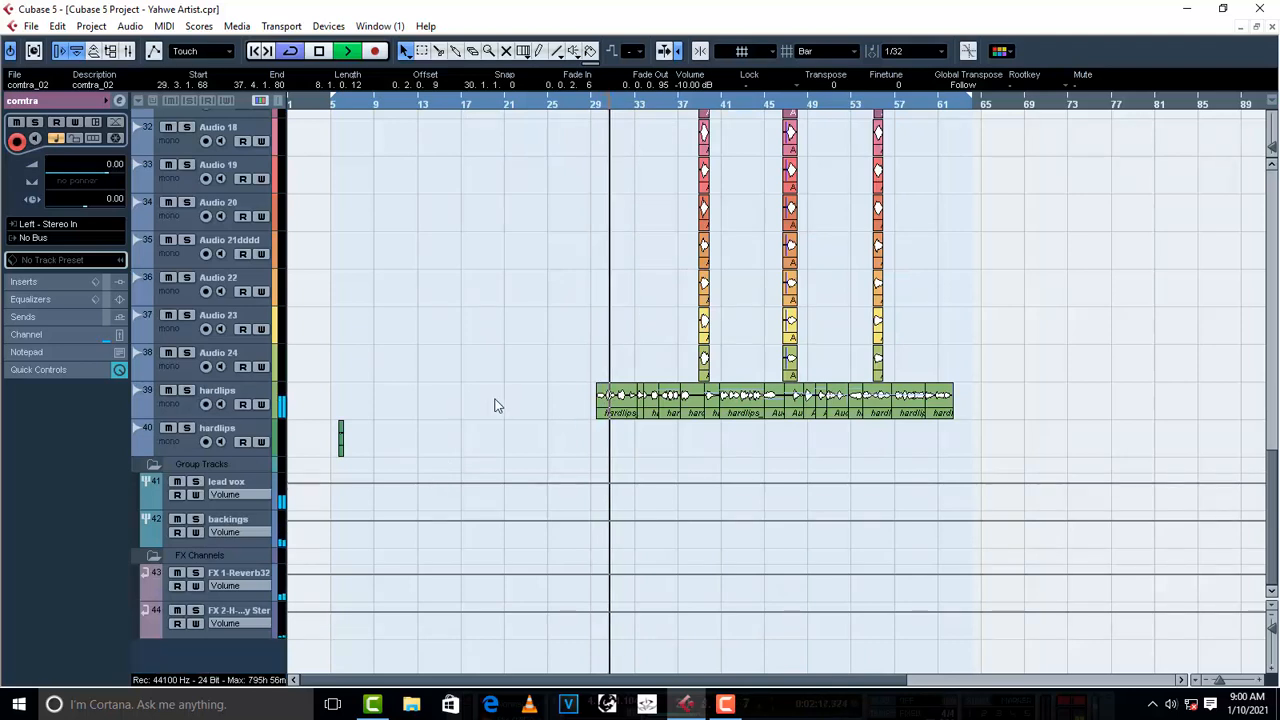
key(space)
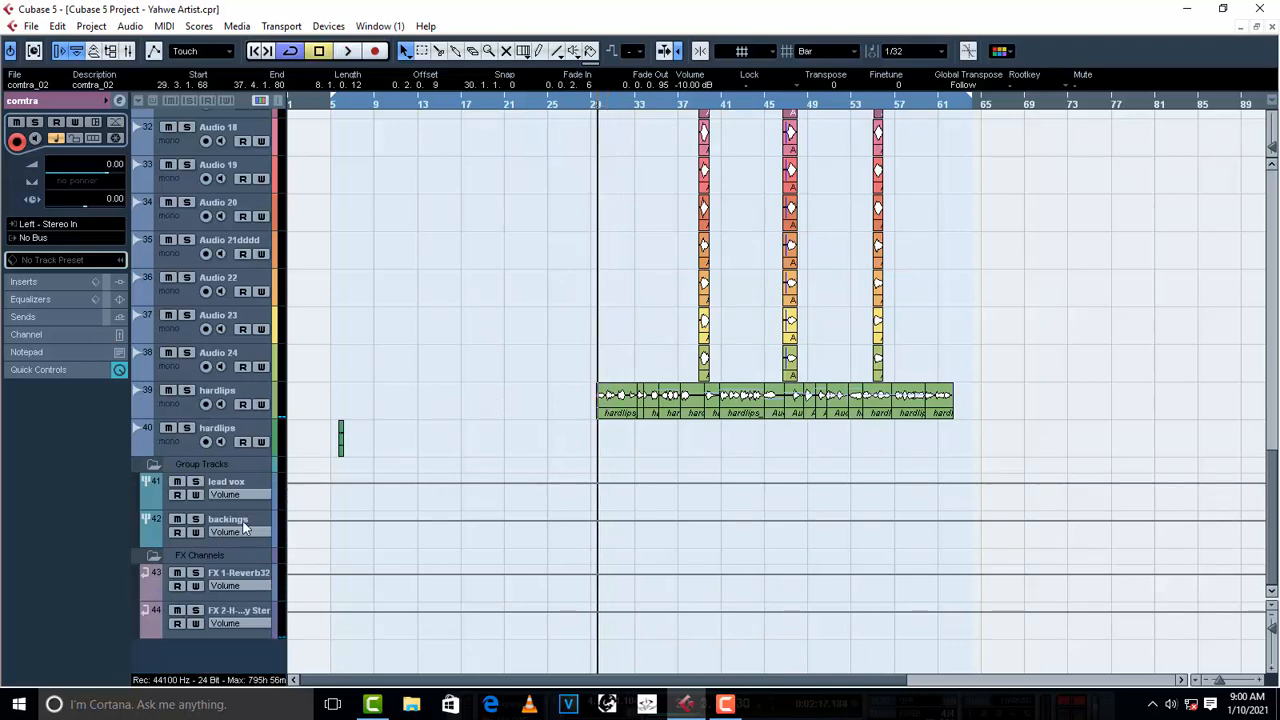
click(243, 527)
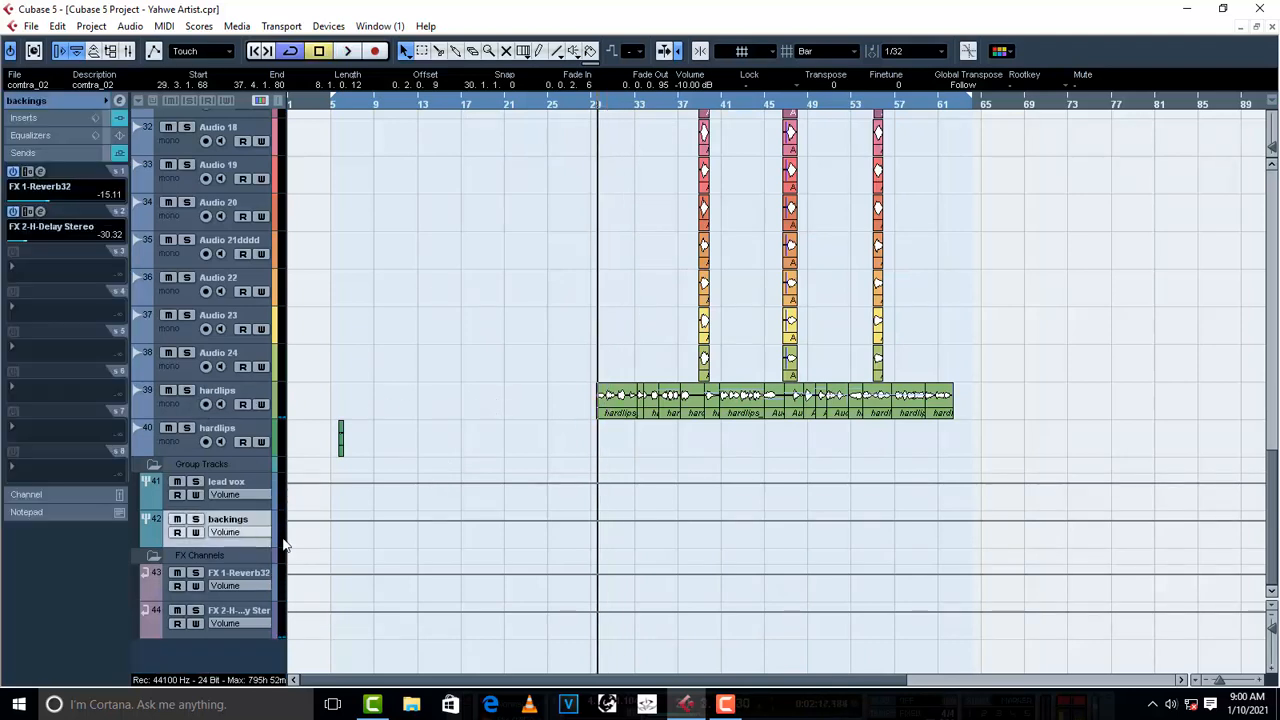
click(44, 121)
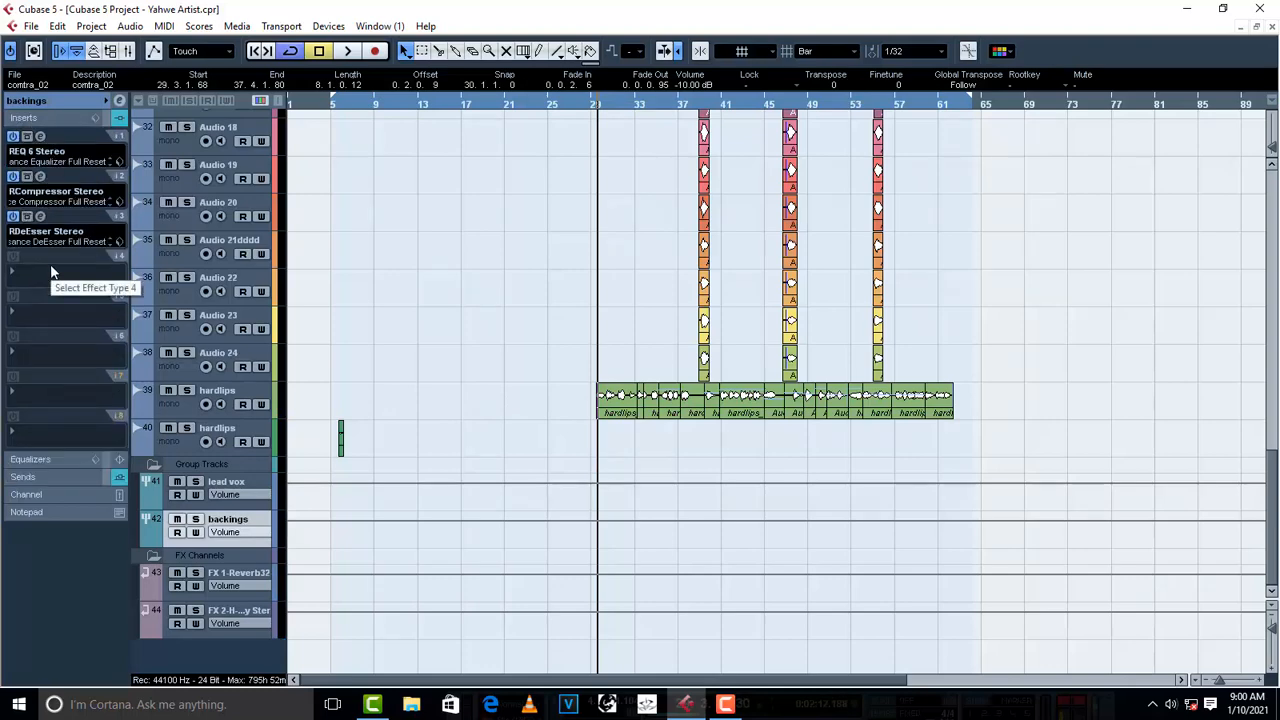
click(41, 178)
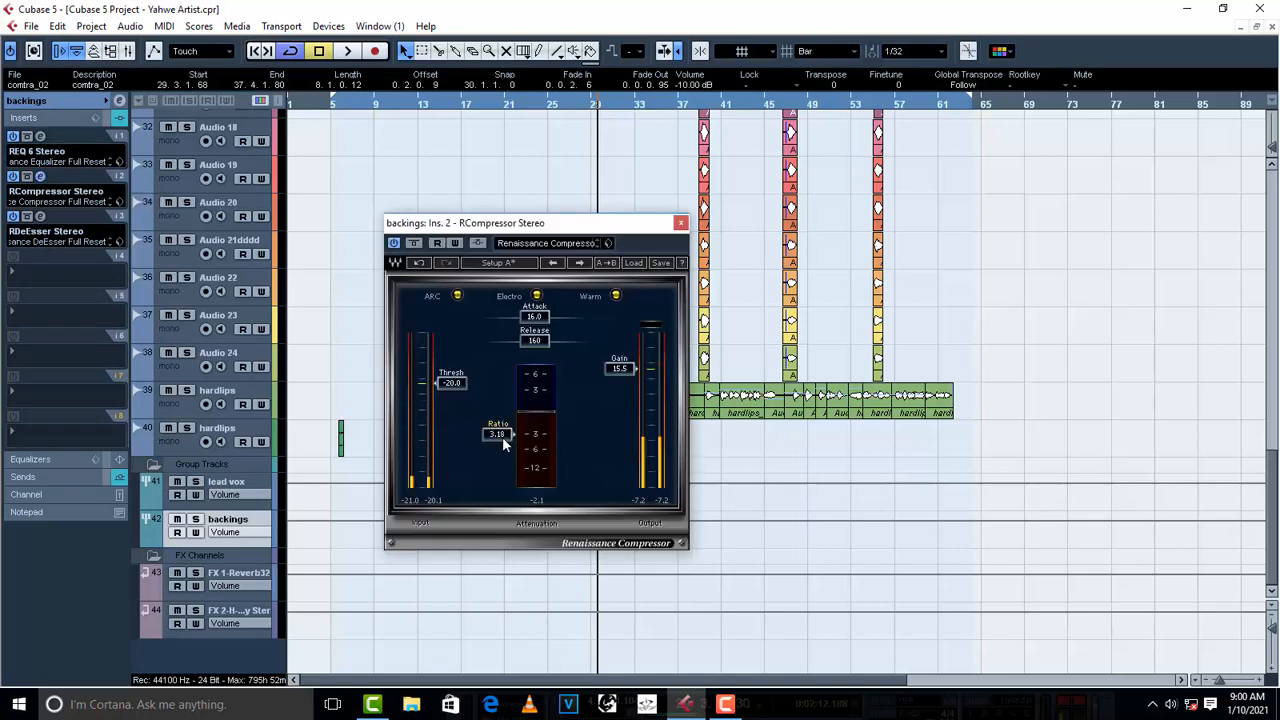
scroll(502, 436, up, 1)
key(space)
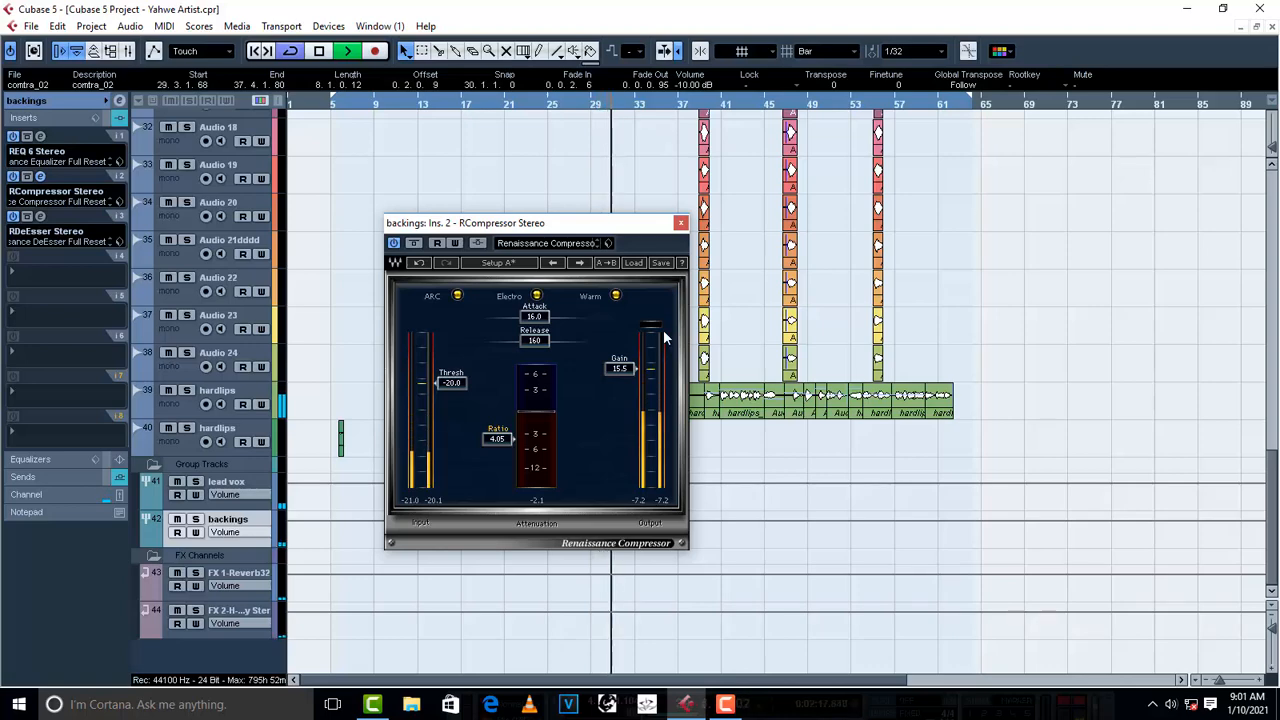
click(677, 229)
- Audition the mix from about bar 25, deleting any empty part accidentally created on the first oto track
scroll(574, 249, up, 10)
key(space)
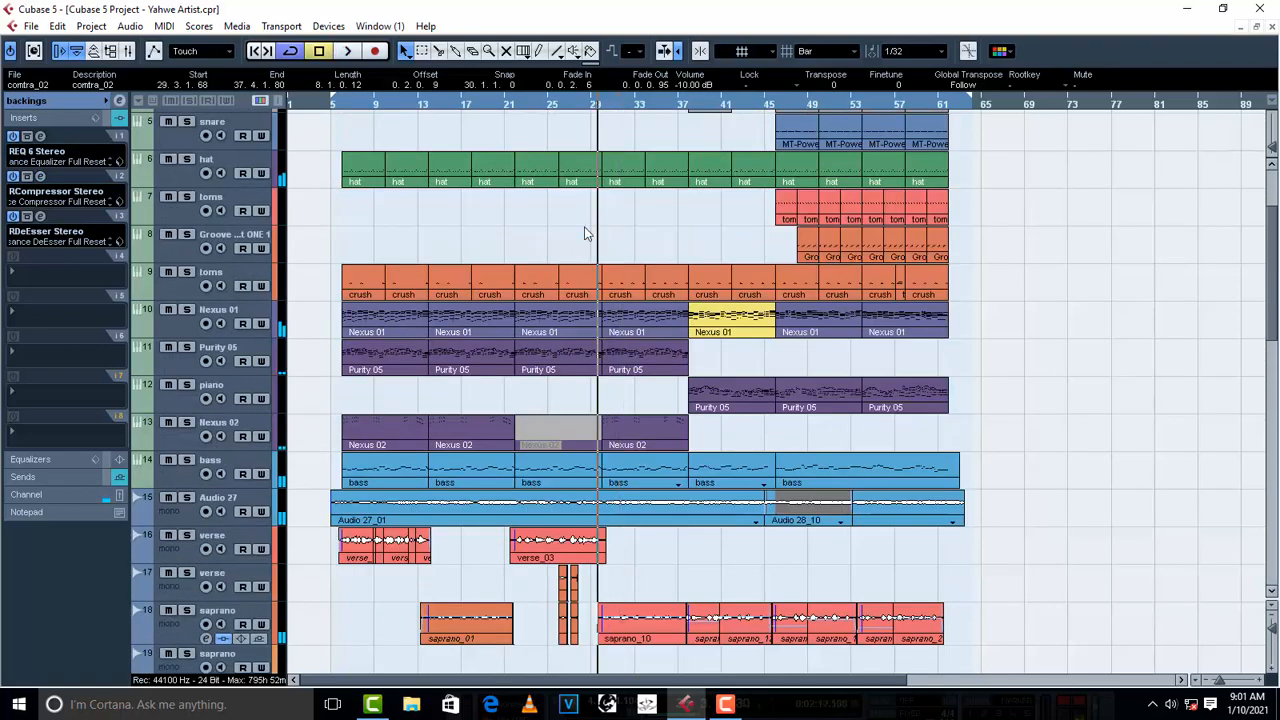
click(549, 106)
key(space)
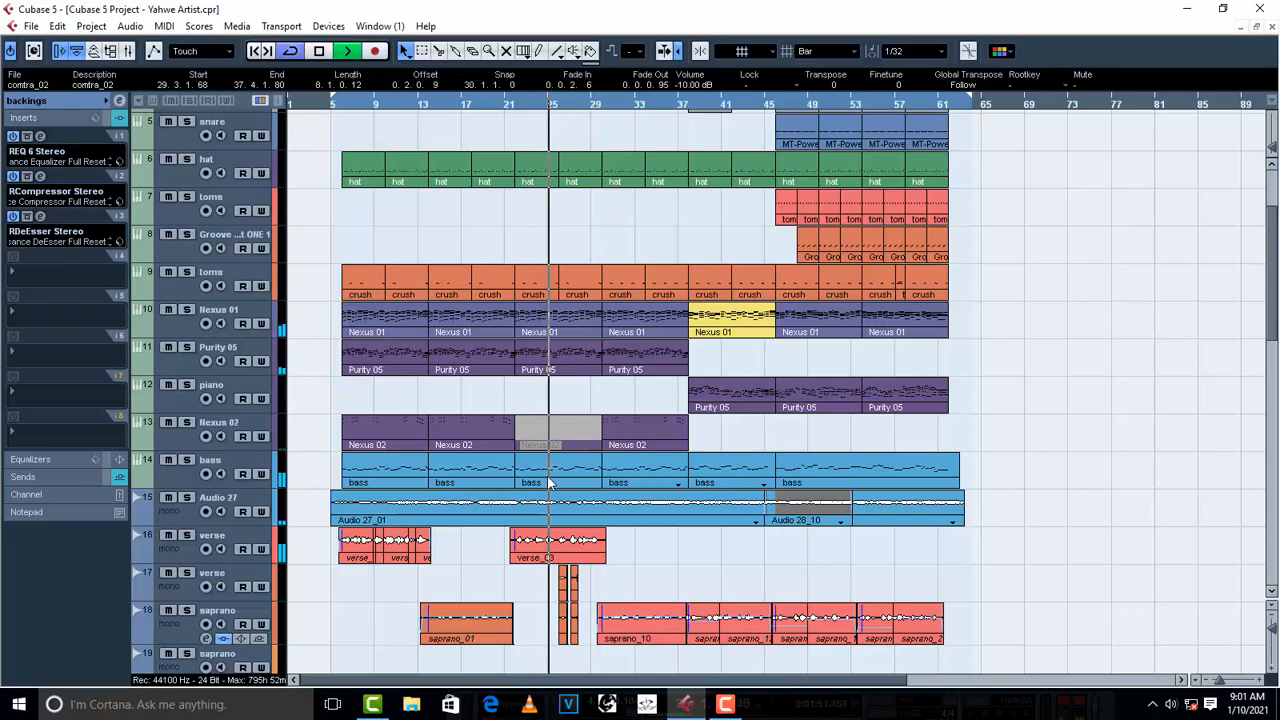
scroll(548, 483, down, 5)
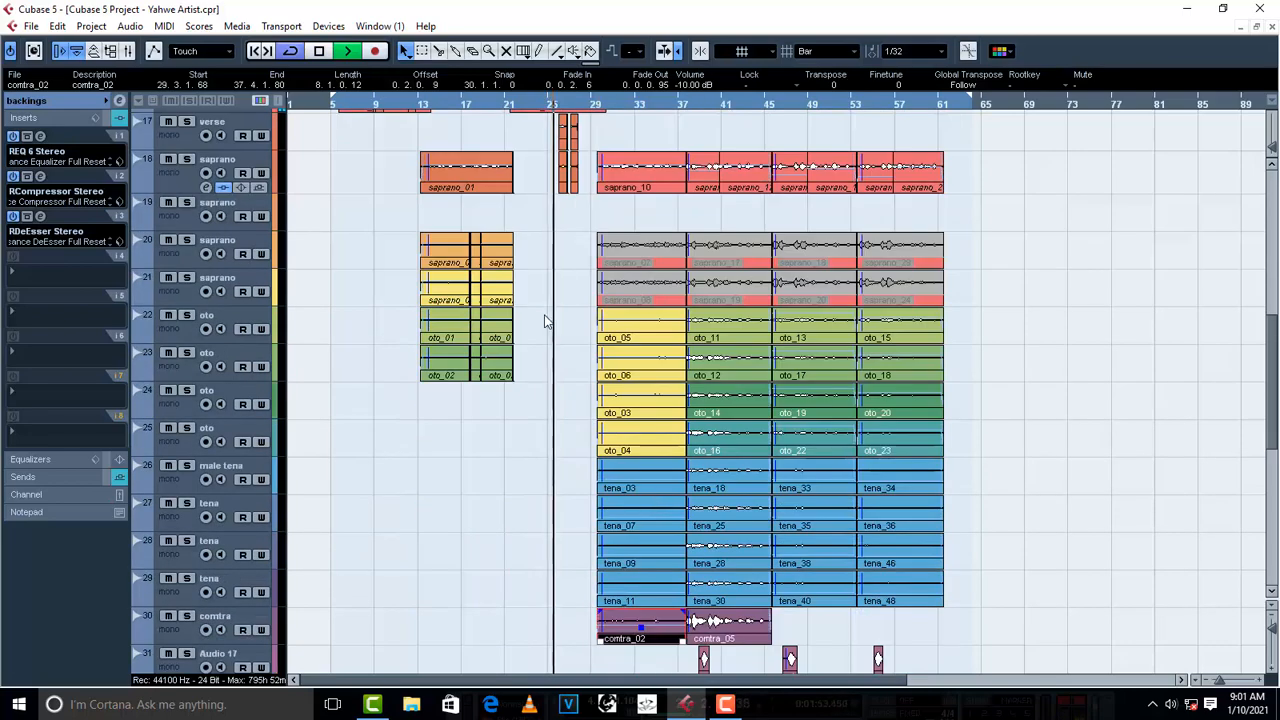
double_click(572, 334)
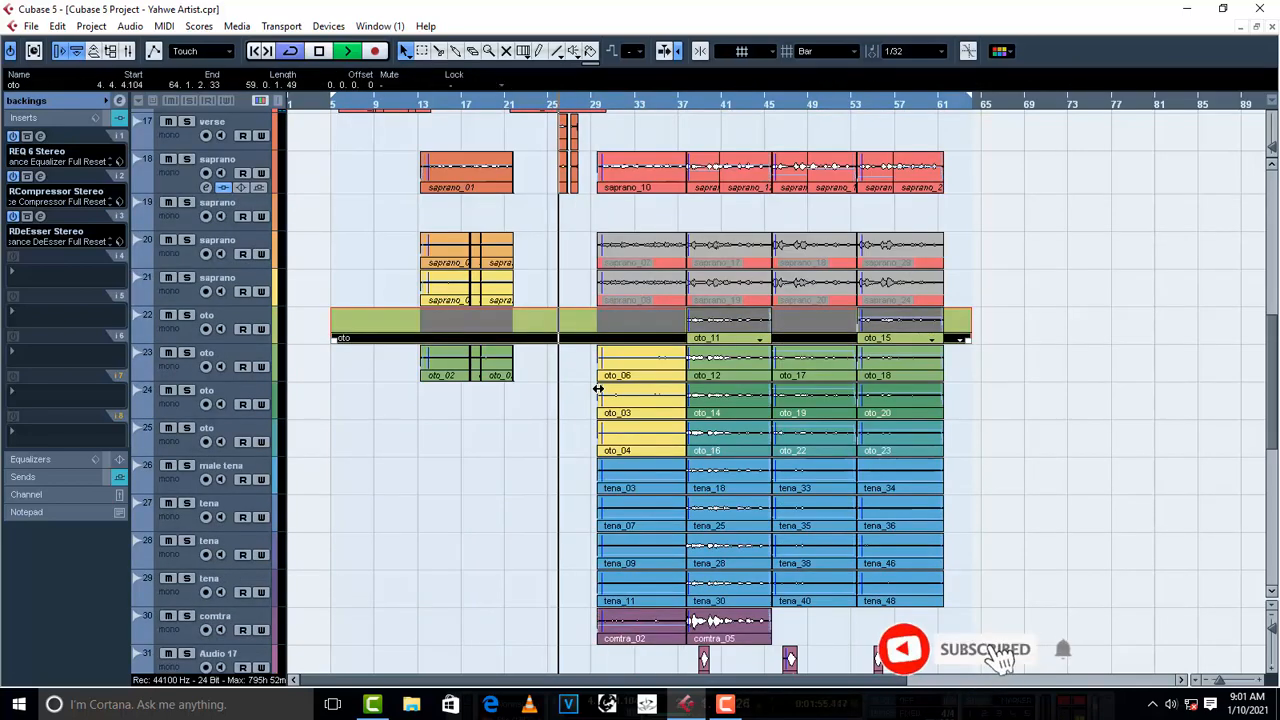
key(Delete)
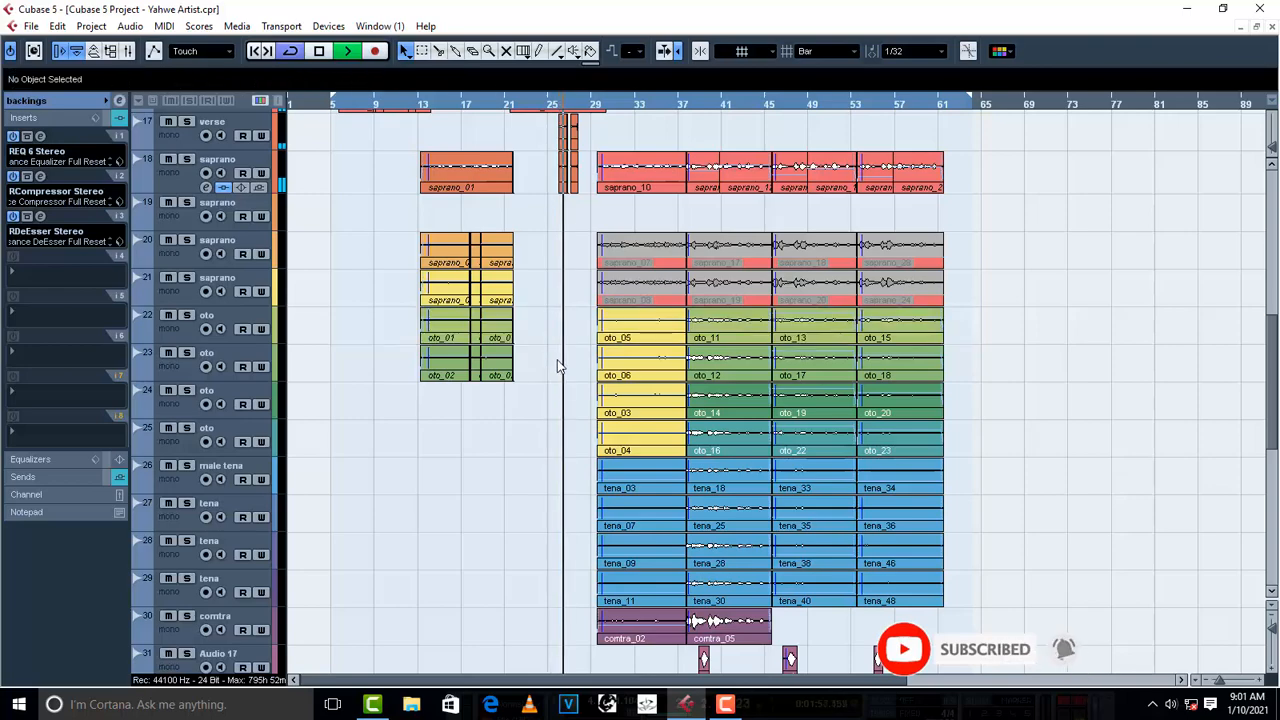
scroll(545, 355, up, 4)
key(space)
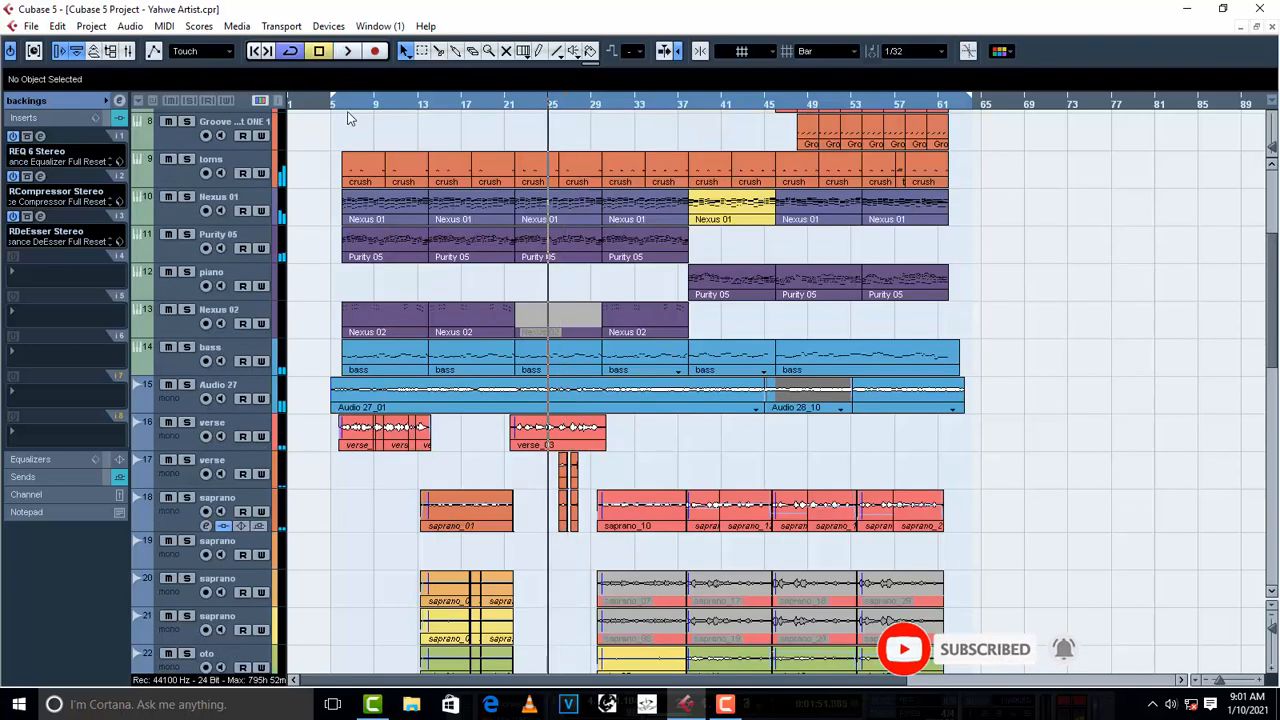
- Audition the start of the first verse from about bar 6
click(348, 106)
key(space)
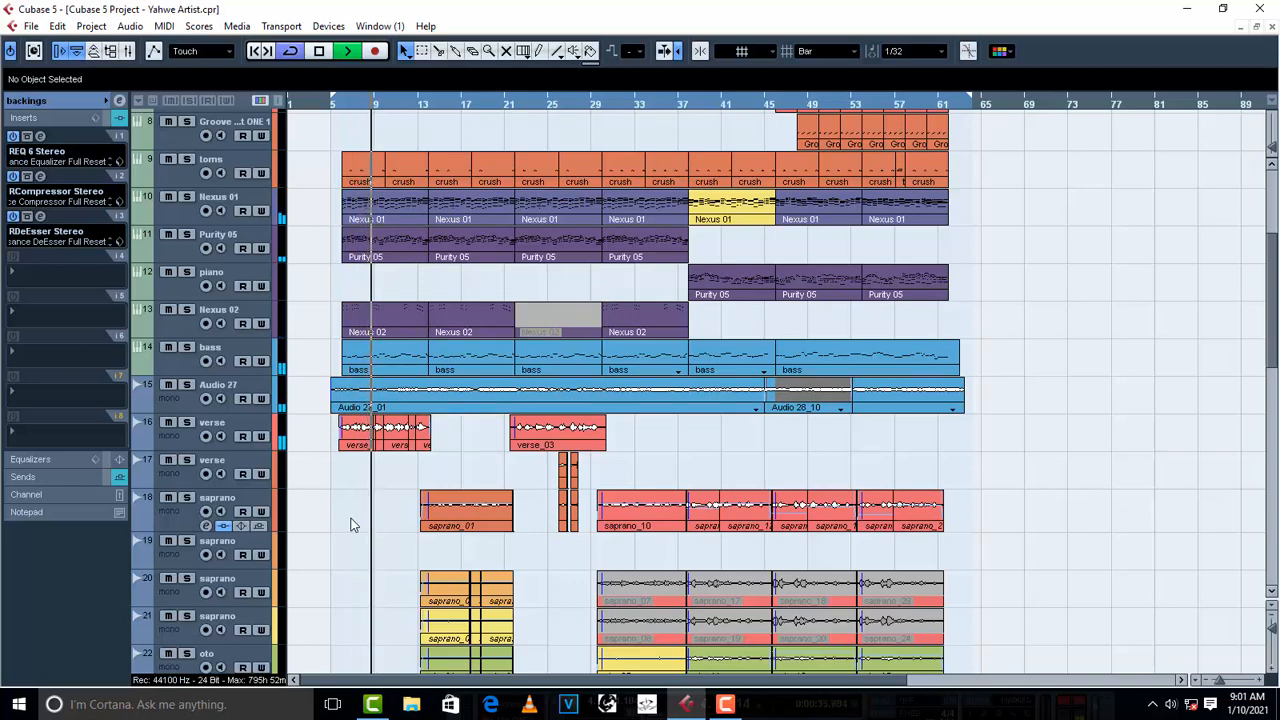
key(space)
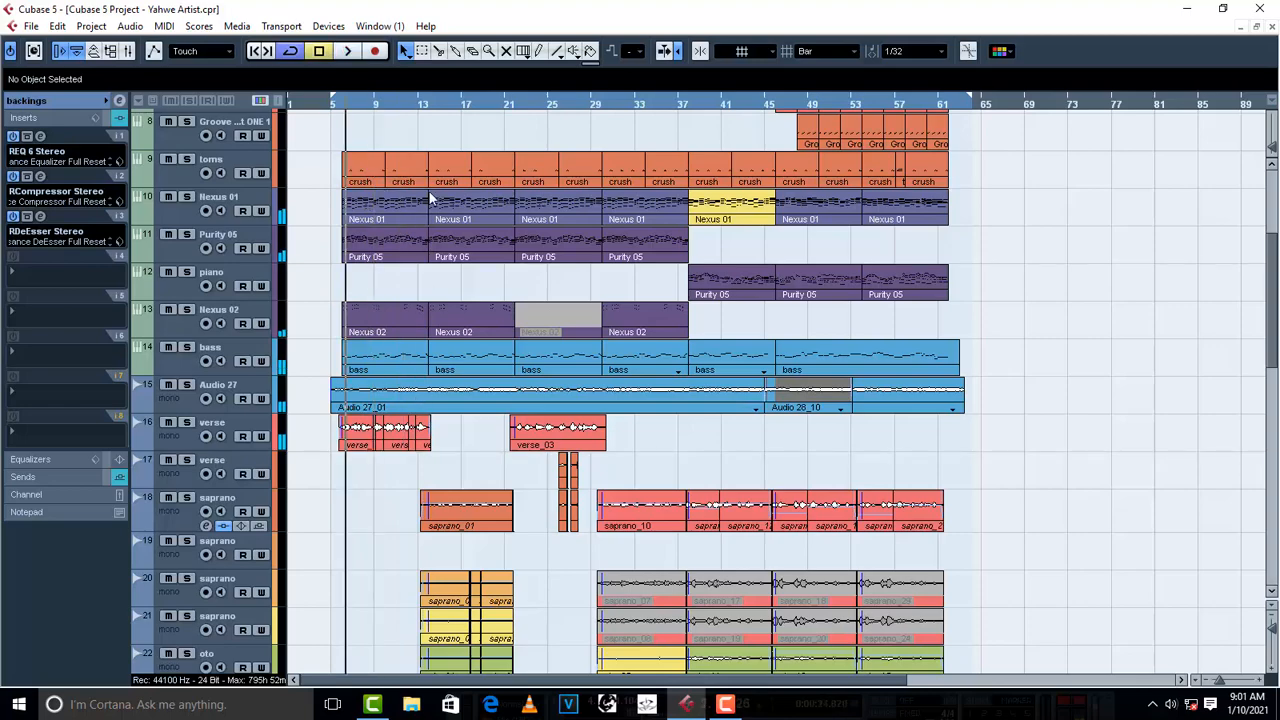
- Move the playback position to about bar 12 and add an MT-PowerDrumKit instrument track below the toms track 7
click(415, 100)
scroll(397, 369, up, 6)
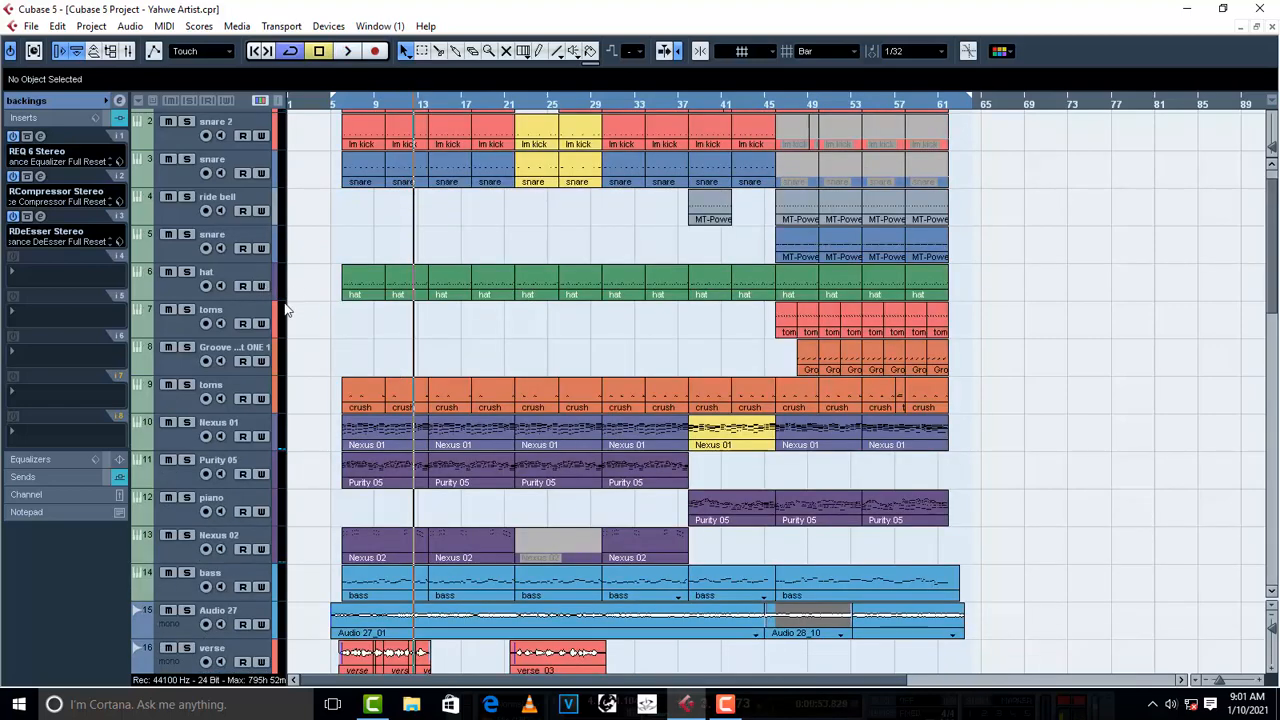
right_click(190, 334)
mouse_move(362, 342)
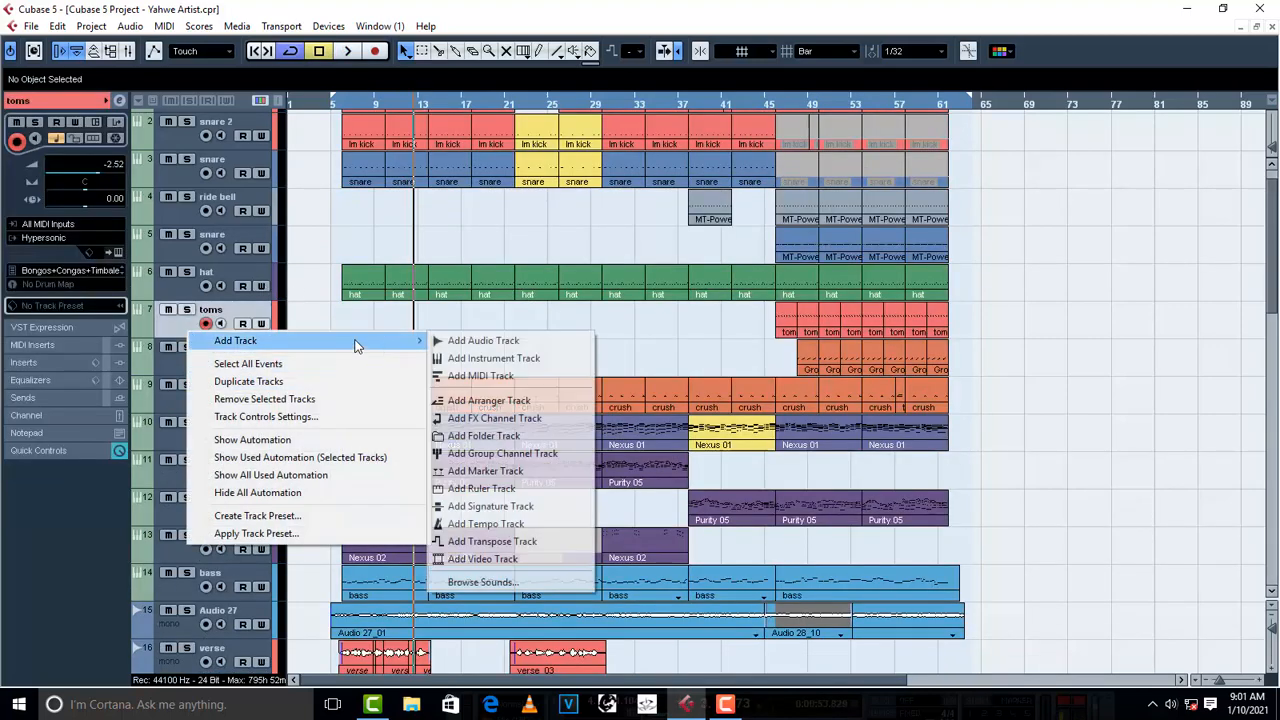
click(535, 358)
click(658, 366)
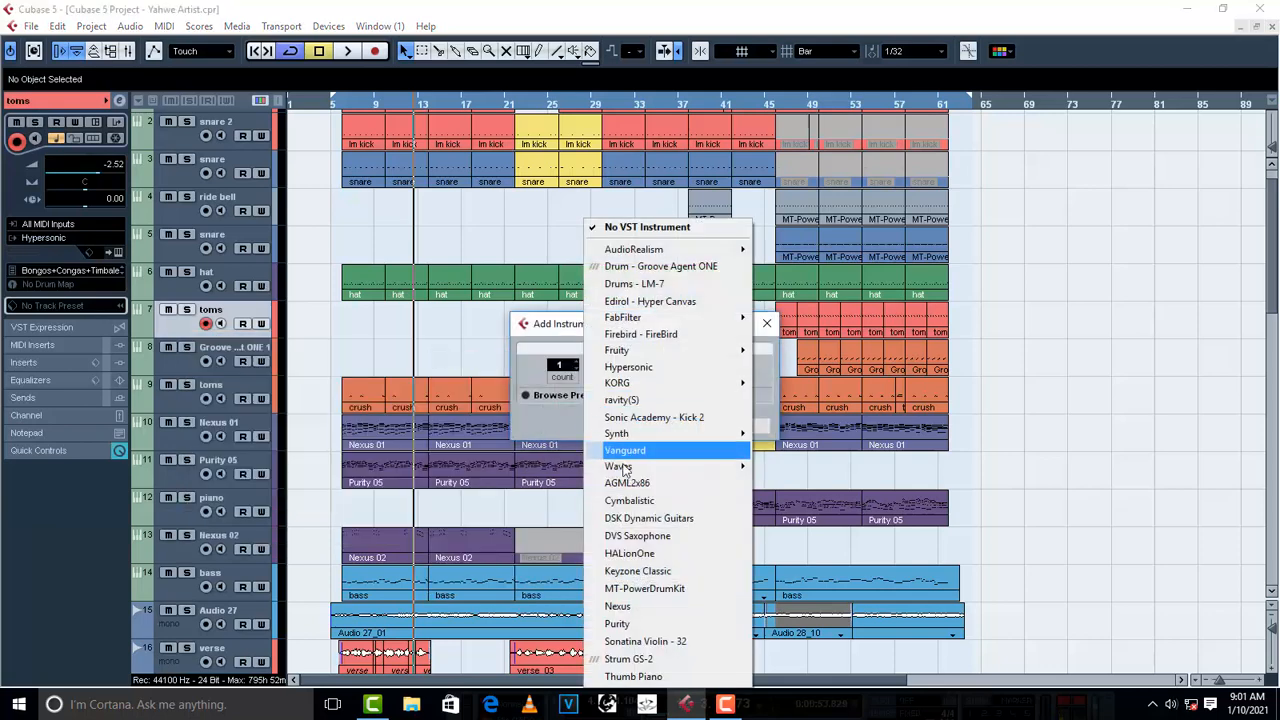
click(684, 589)
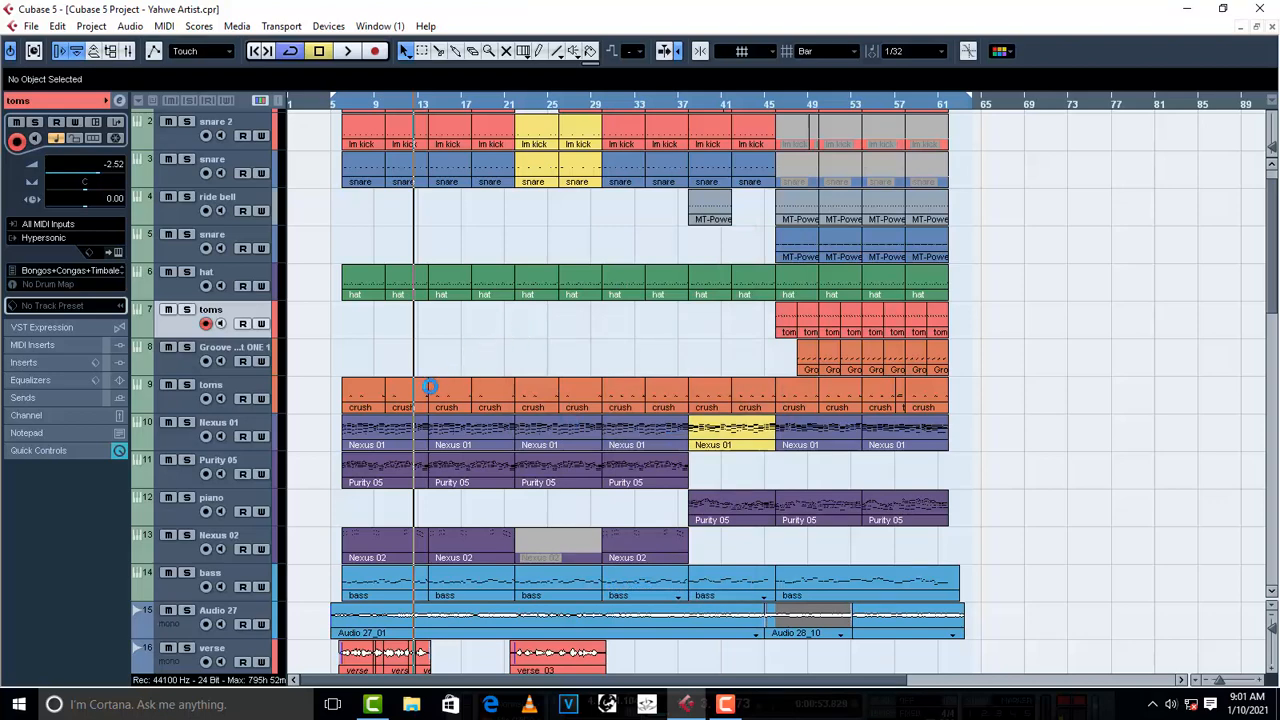
- Open the instrument editor of the new MT-PowerDrumKit track and bring up its drum kit view
scroll(517, 329, down, 6)
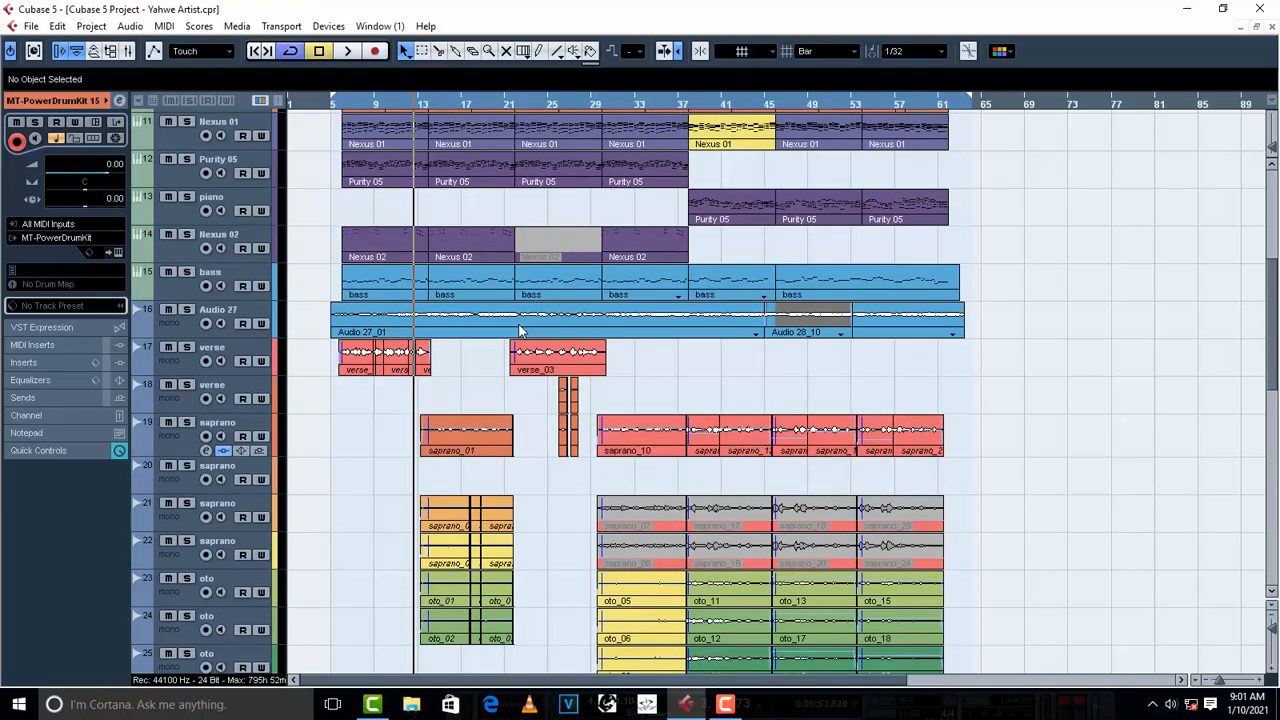
scroll(468, 212, up, 7)
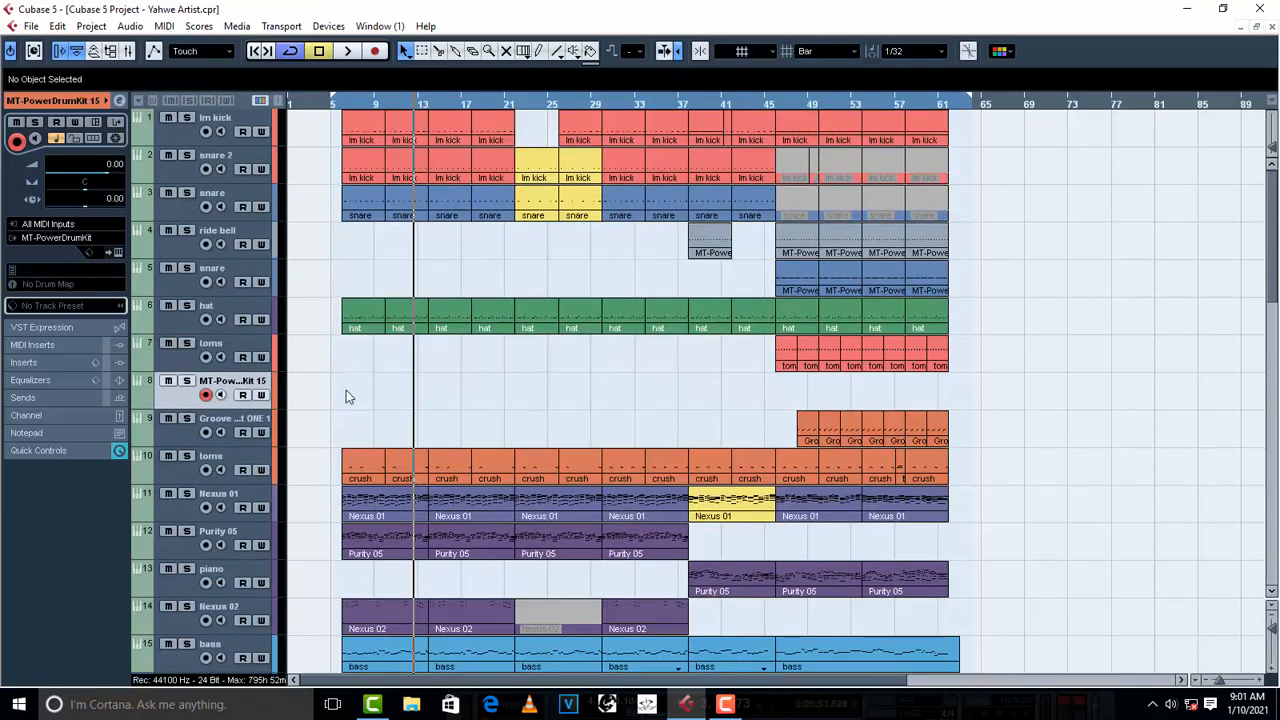
scroll(390, 416, down, 2)
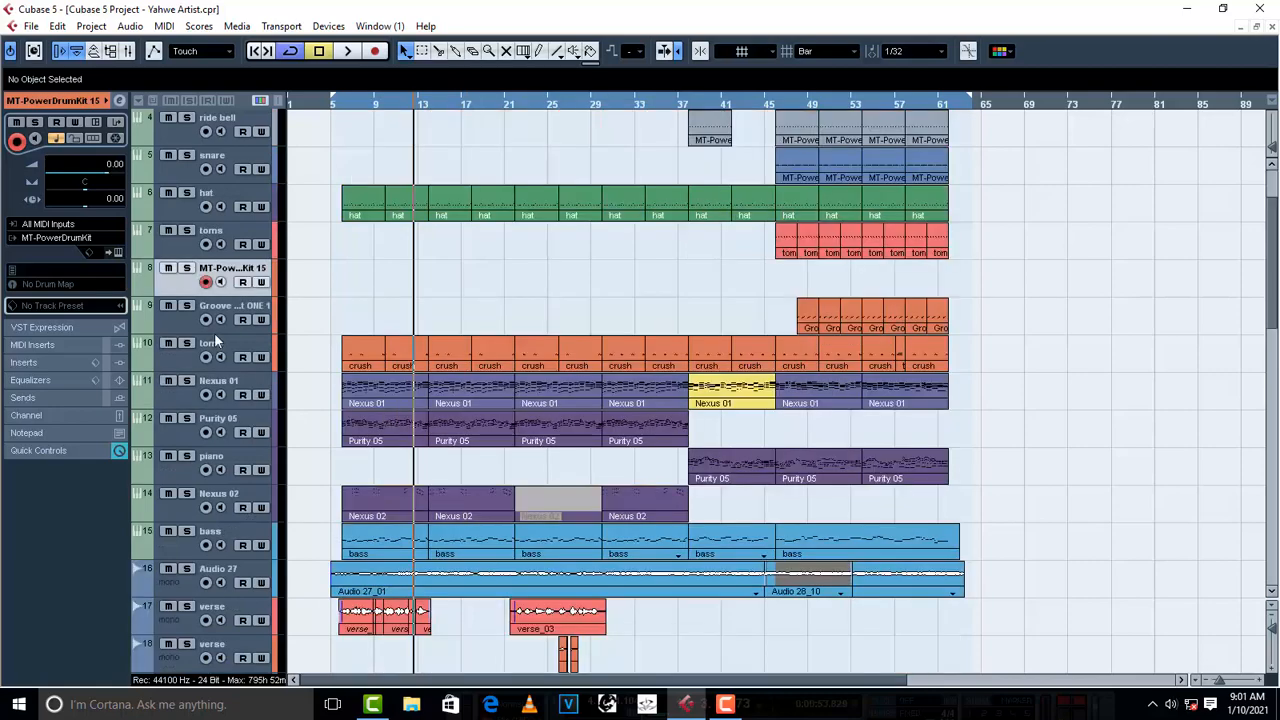
click(117, 252)
click(973, 595)
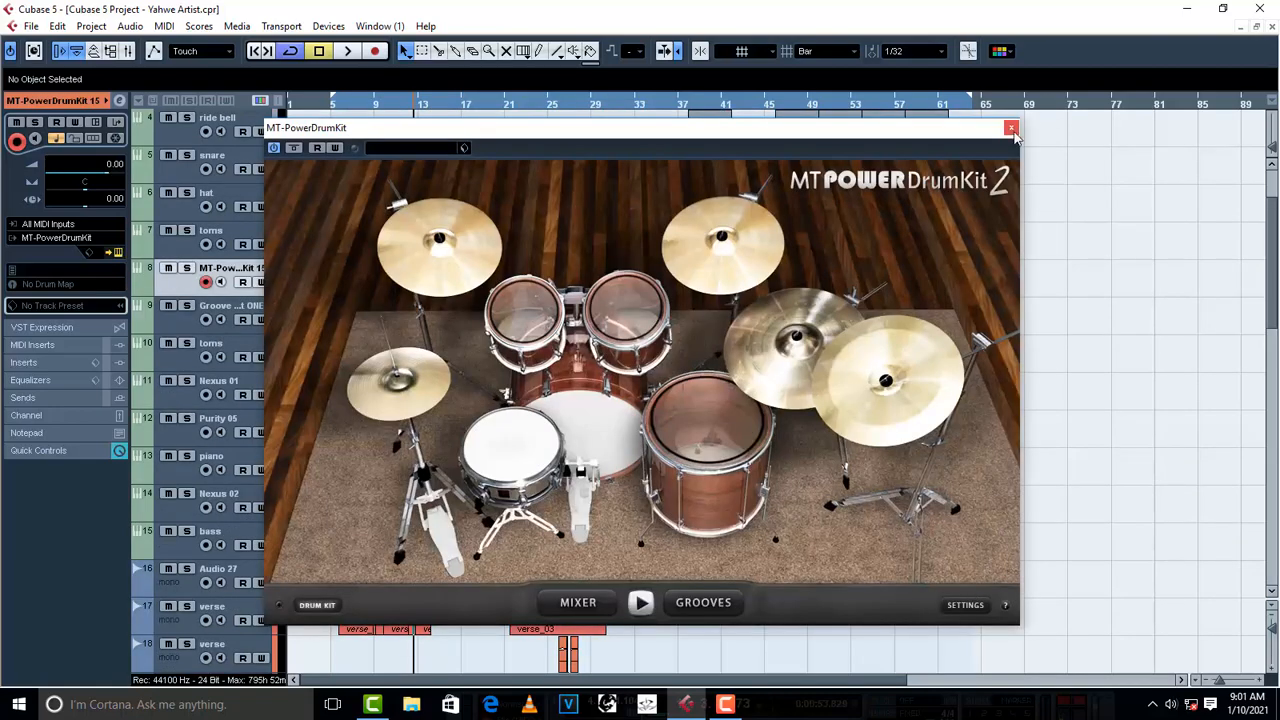
- Close the instrument window and record a short drum fill leading into bar 14 on the new MT-PowerDrumKit track
click(1011, 128)
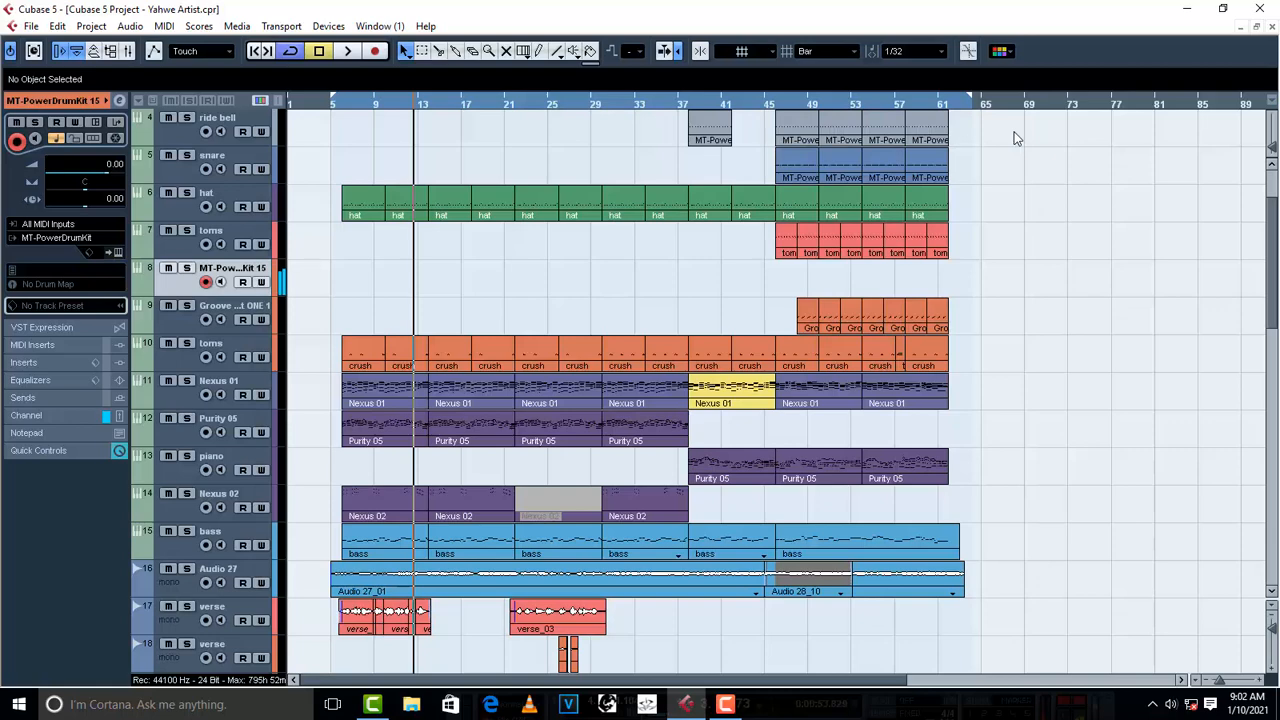
key(space)
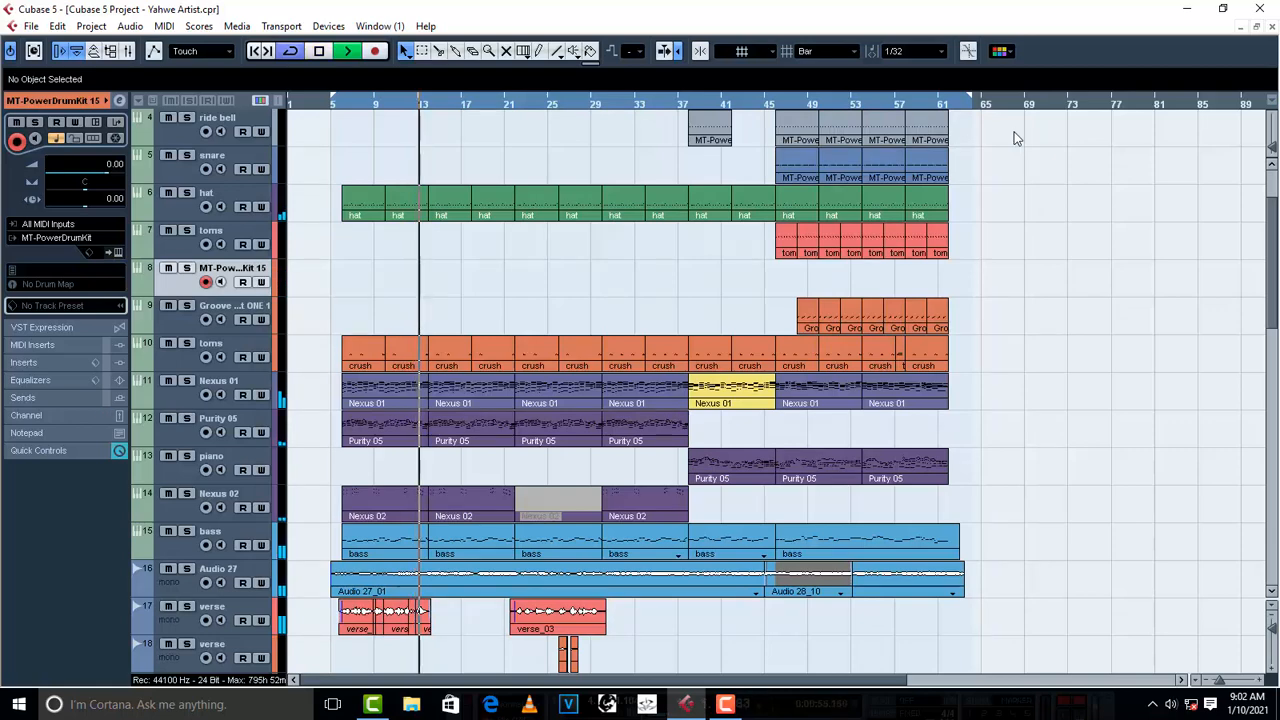
key(KP_Multiply)
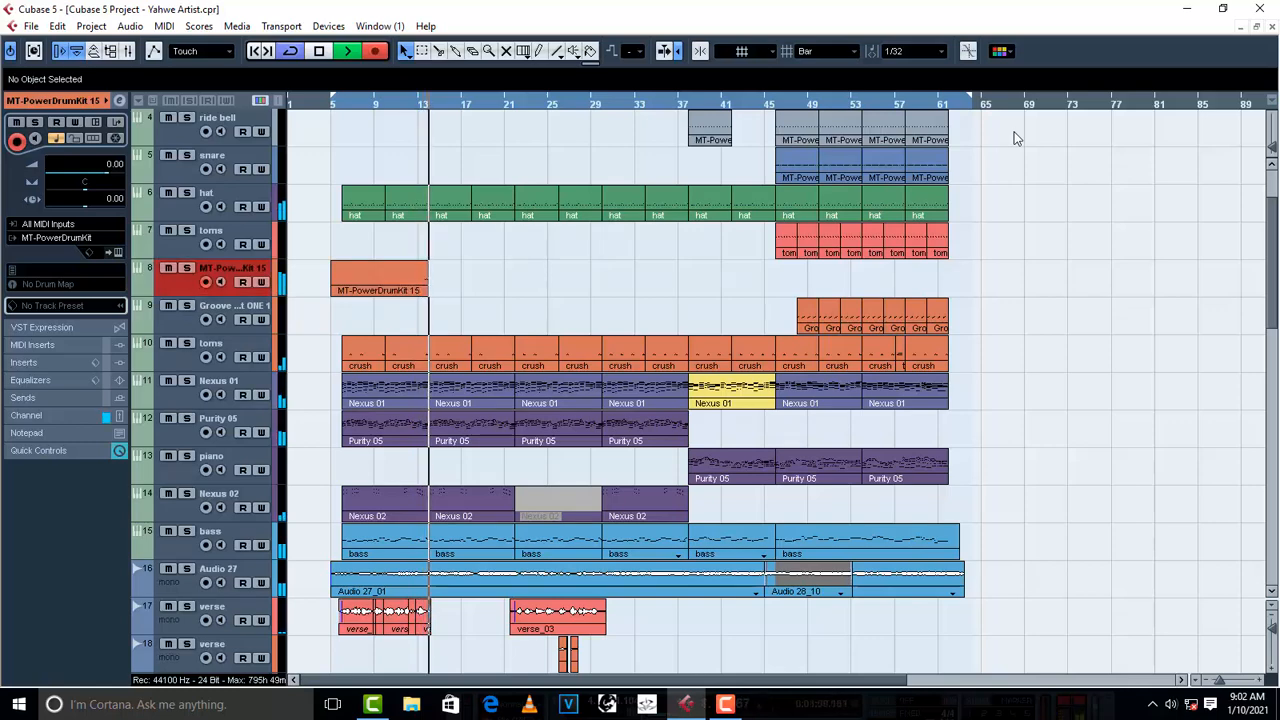
key(space)
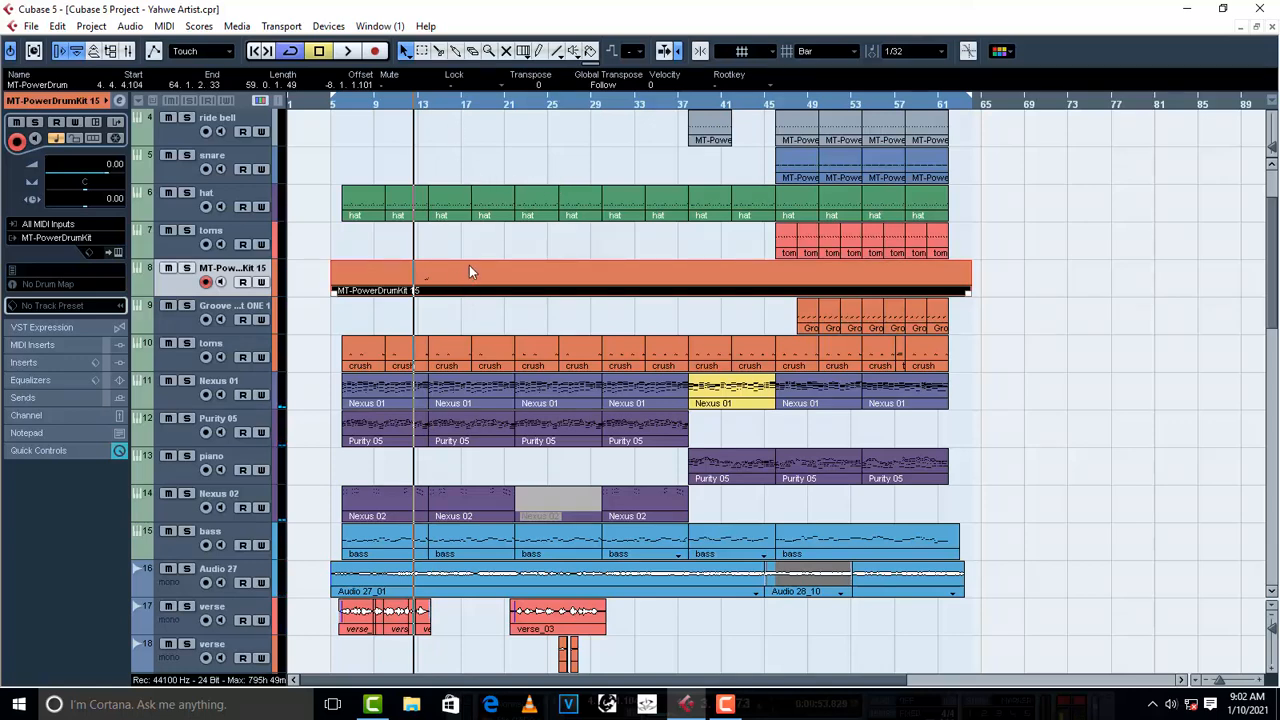
- Open the recorded drum part in the Key Editor, set playback to about bar 13 and select all its notes for auditioning
double_click(445, 283)
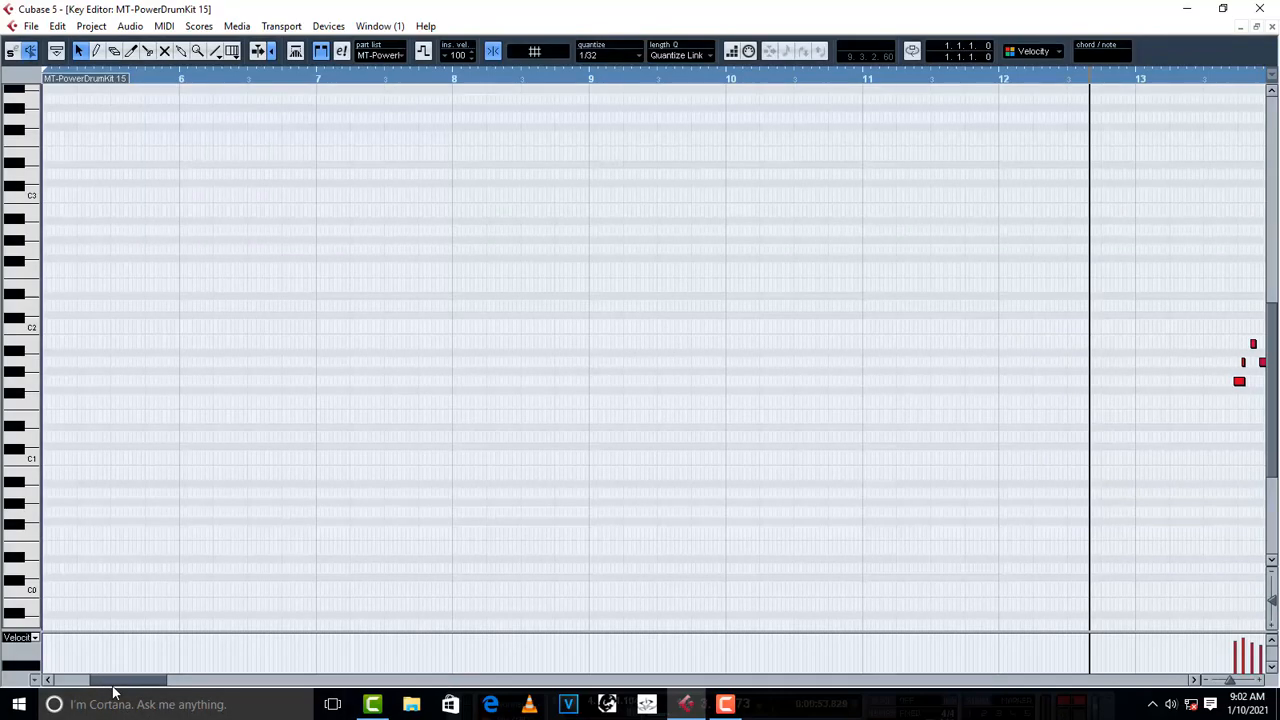
drag(110, 680, 155, 680)
click(483, 80)
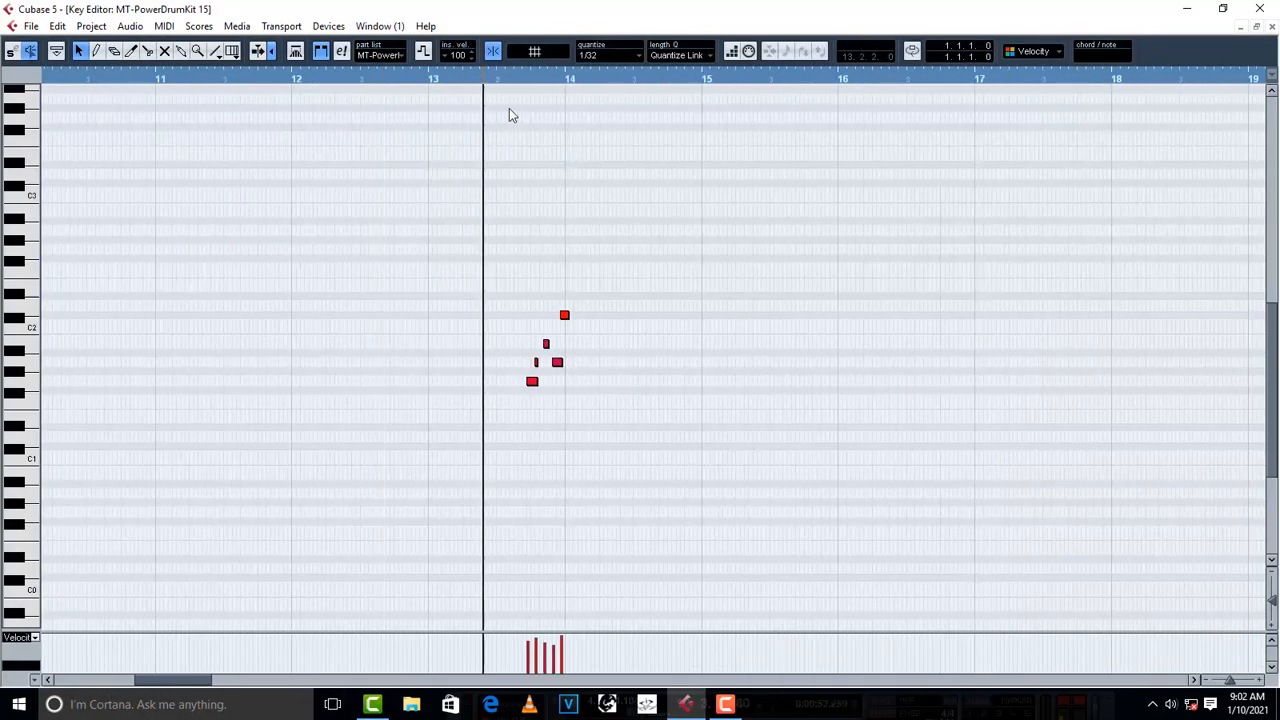
key(ctrl+a)
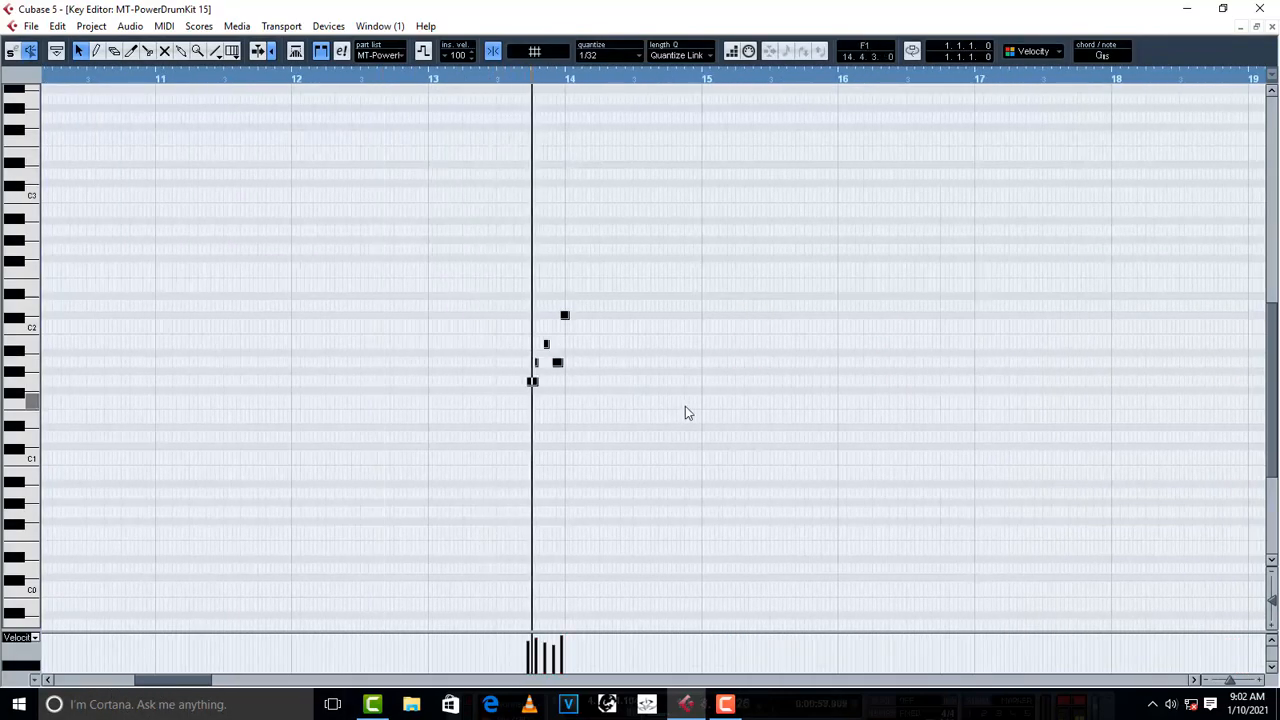
key(space)
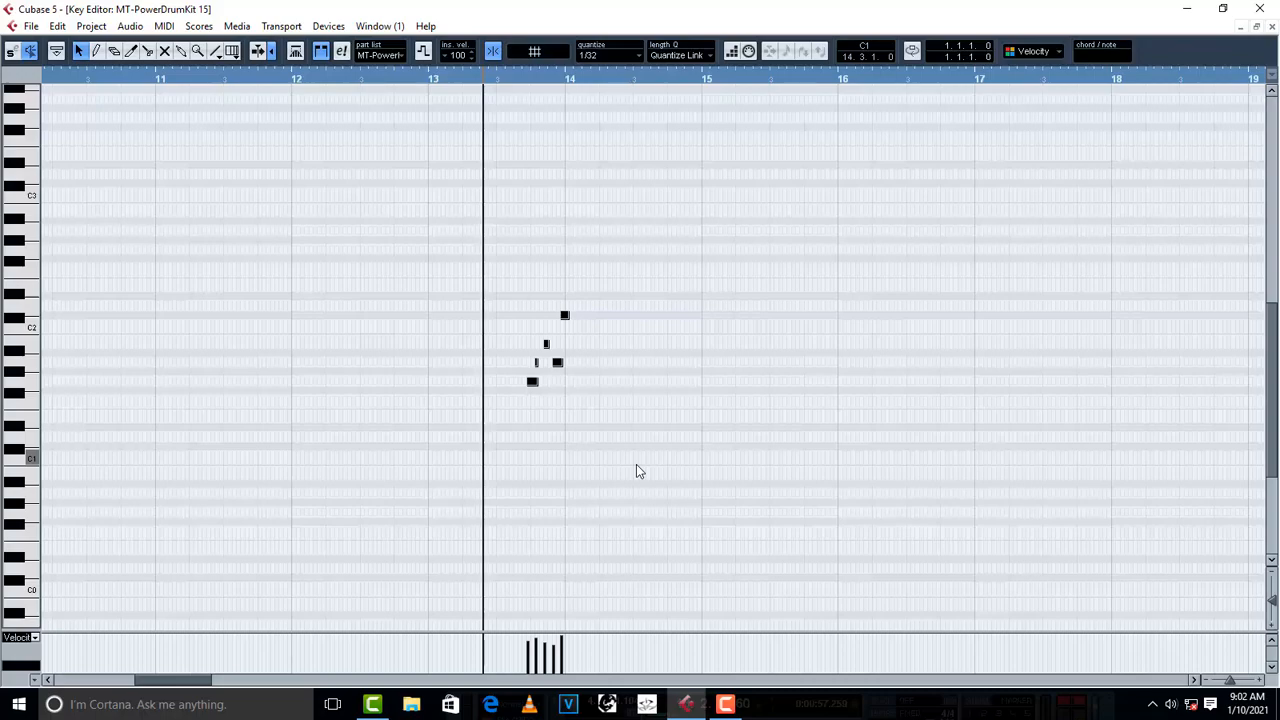
key(ctrl+w)
key(ctrl+w)
click(700, 405)
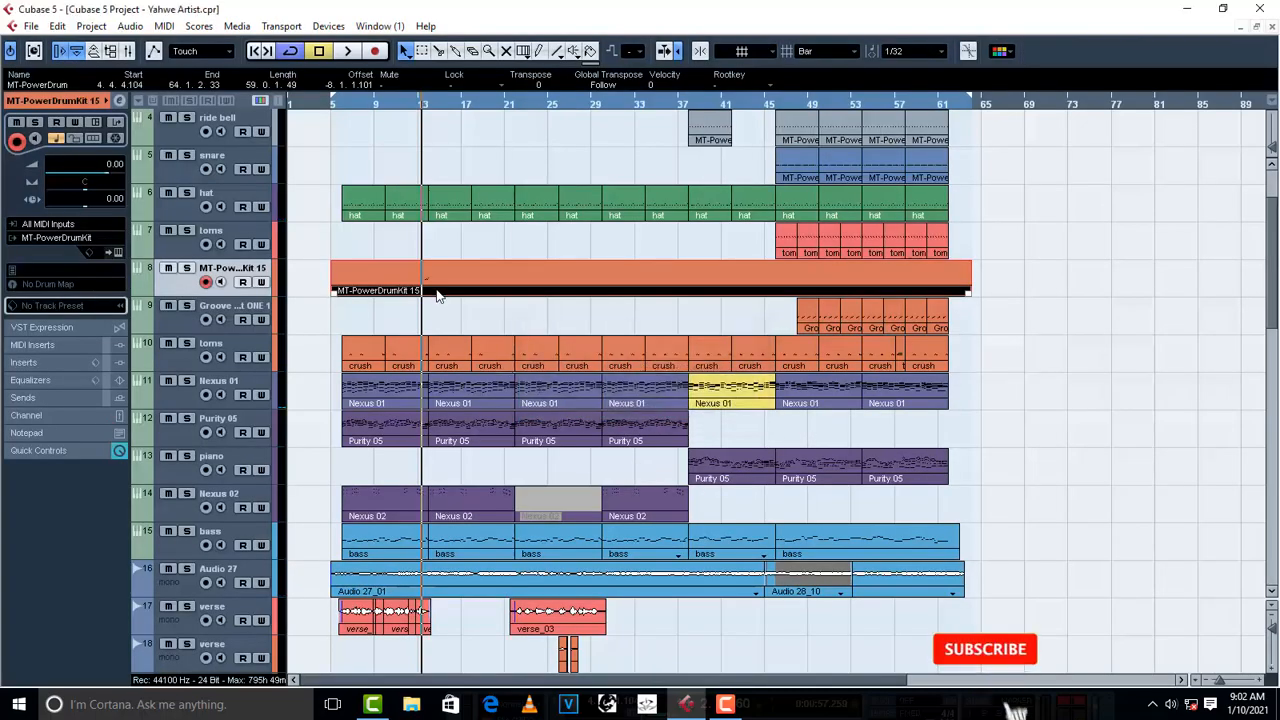
- Reopen the drum part in the Key Editor, shift the selected fill notes later so the last one starts at bar 14, and audition them
double_click(437, 280)
scroll(601, 526, down, 5)
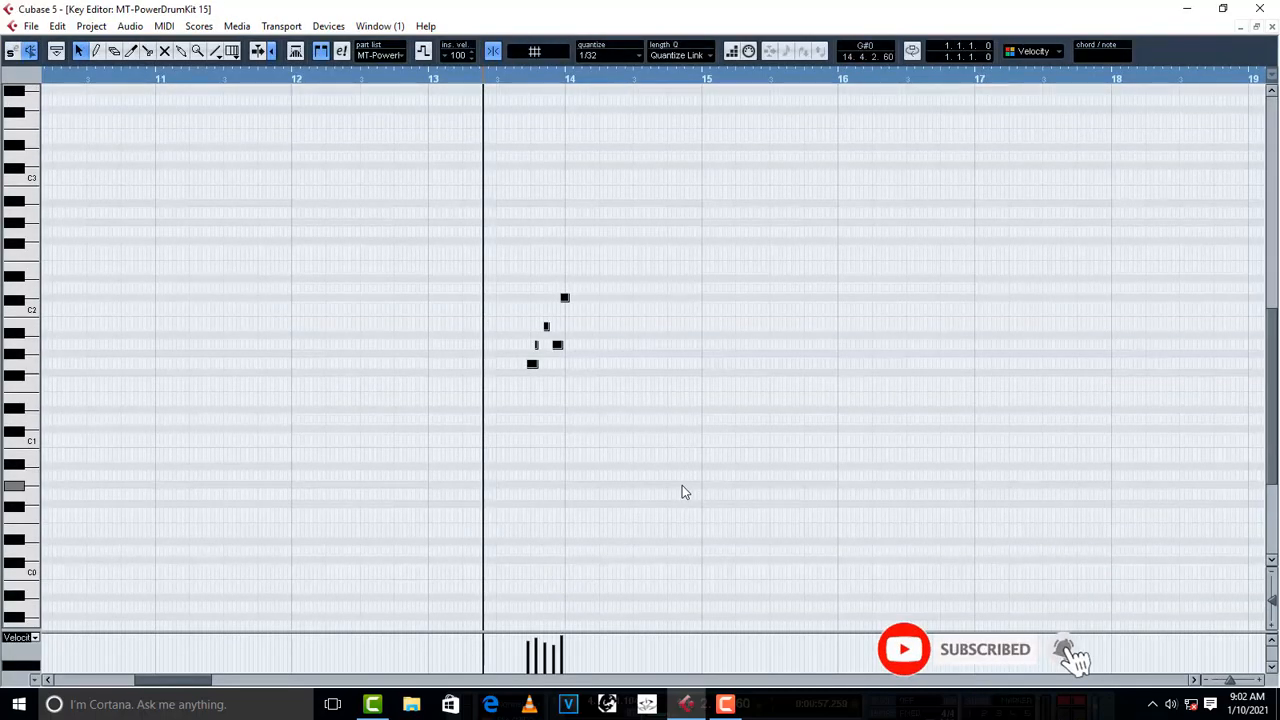
key(space)
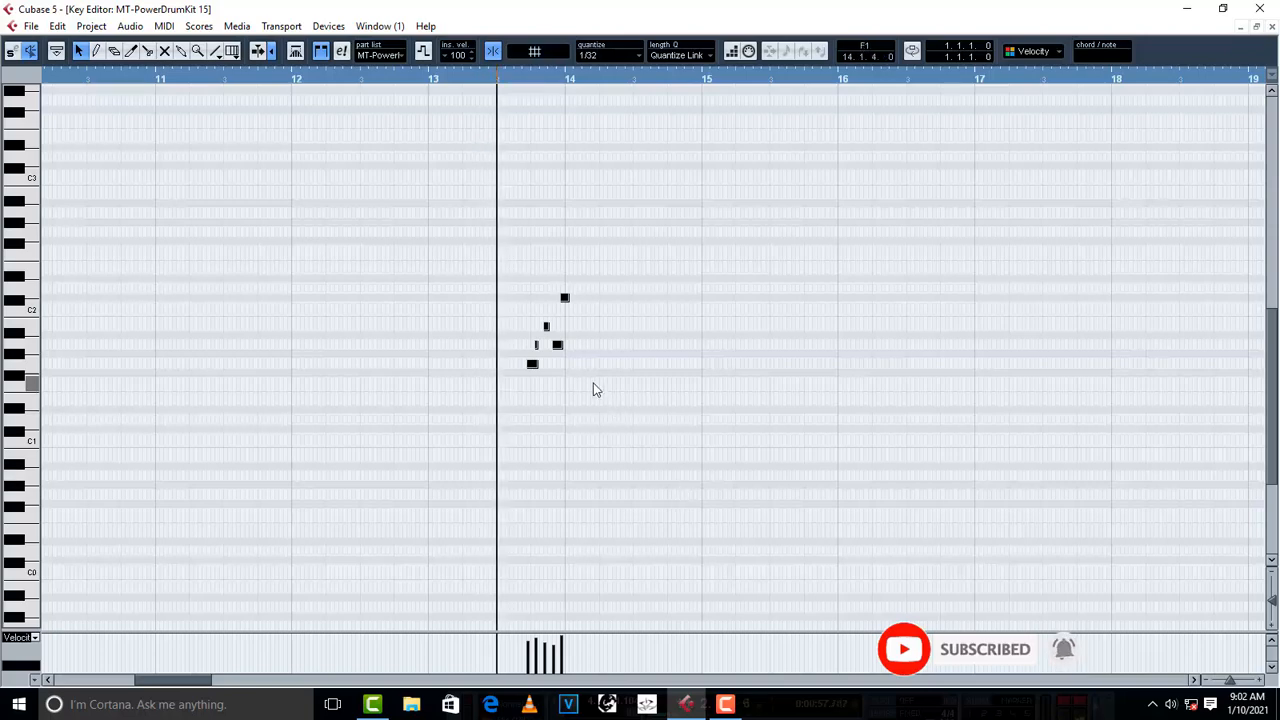
key(space)
drag(633, 410, 490, 298)
key(h)
key(h)
key(h)
key(h)
key(h)
key(h)
key(h)
key(h)
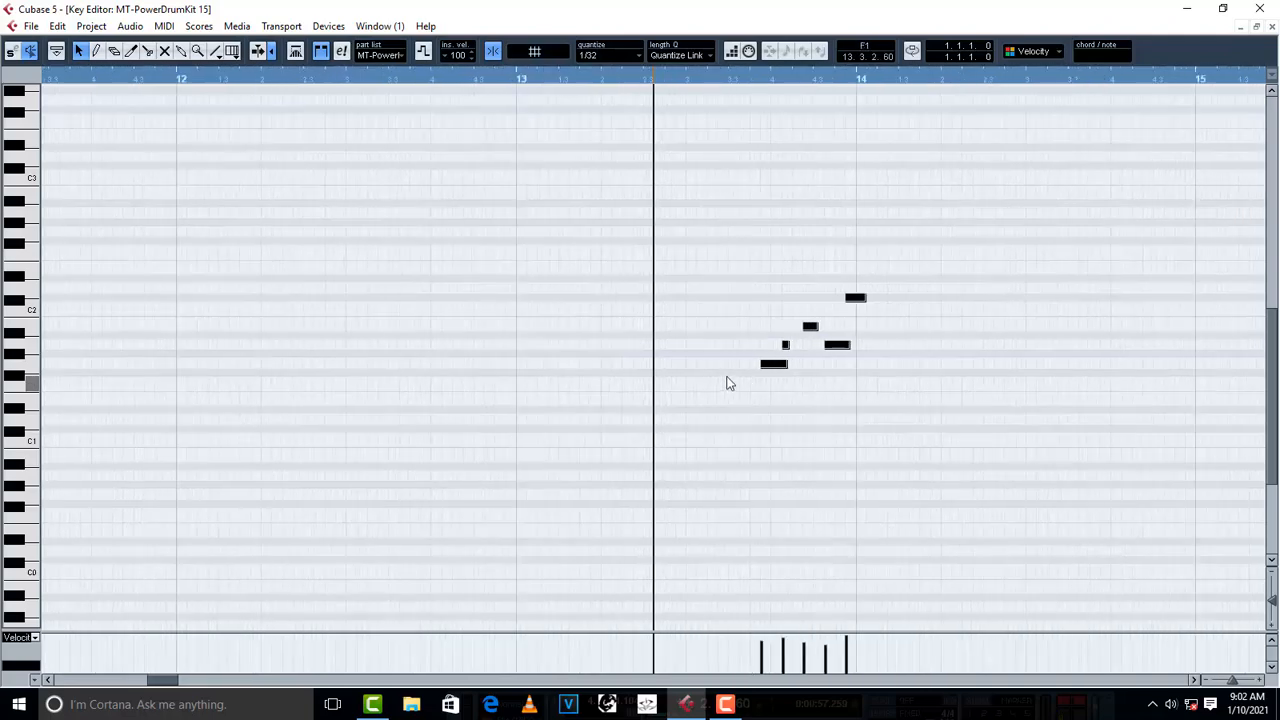
drag(858, 372, 877, 372)
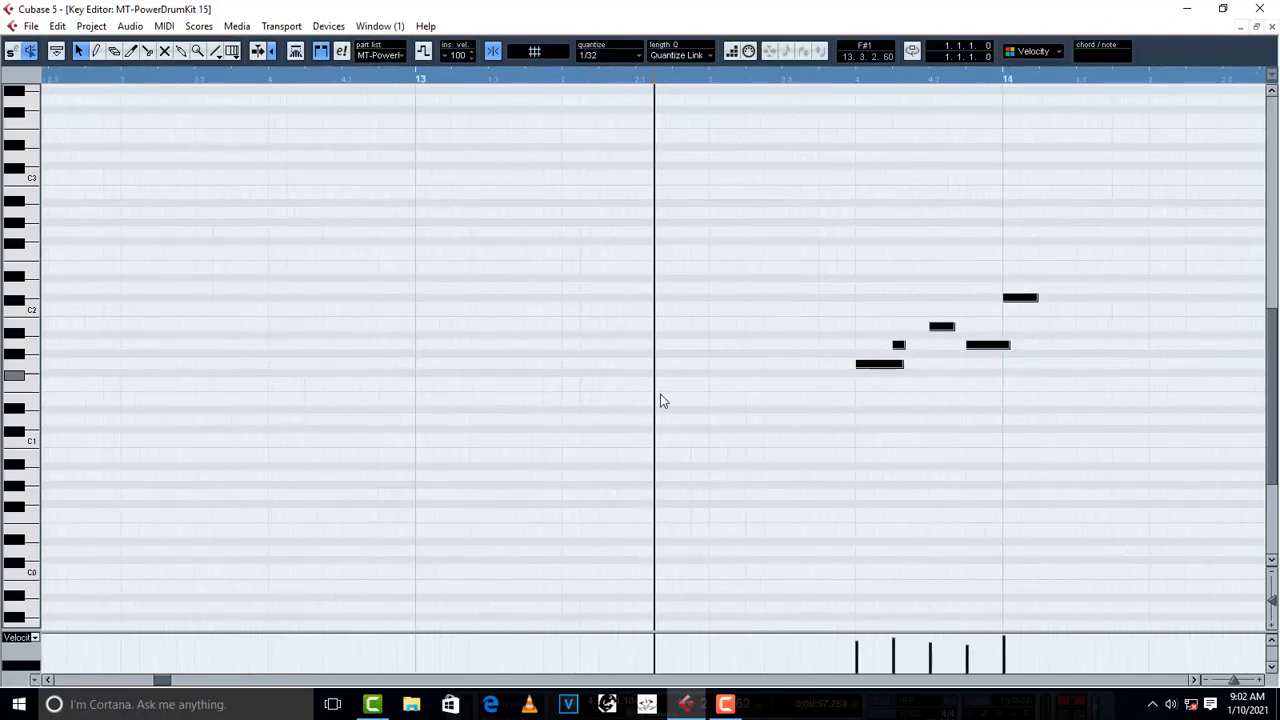
key(space)
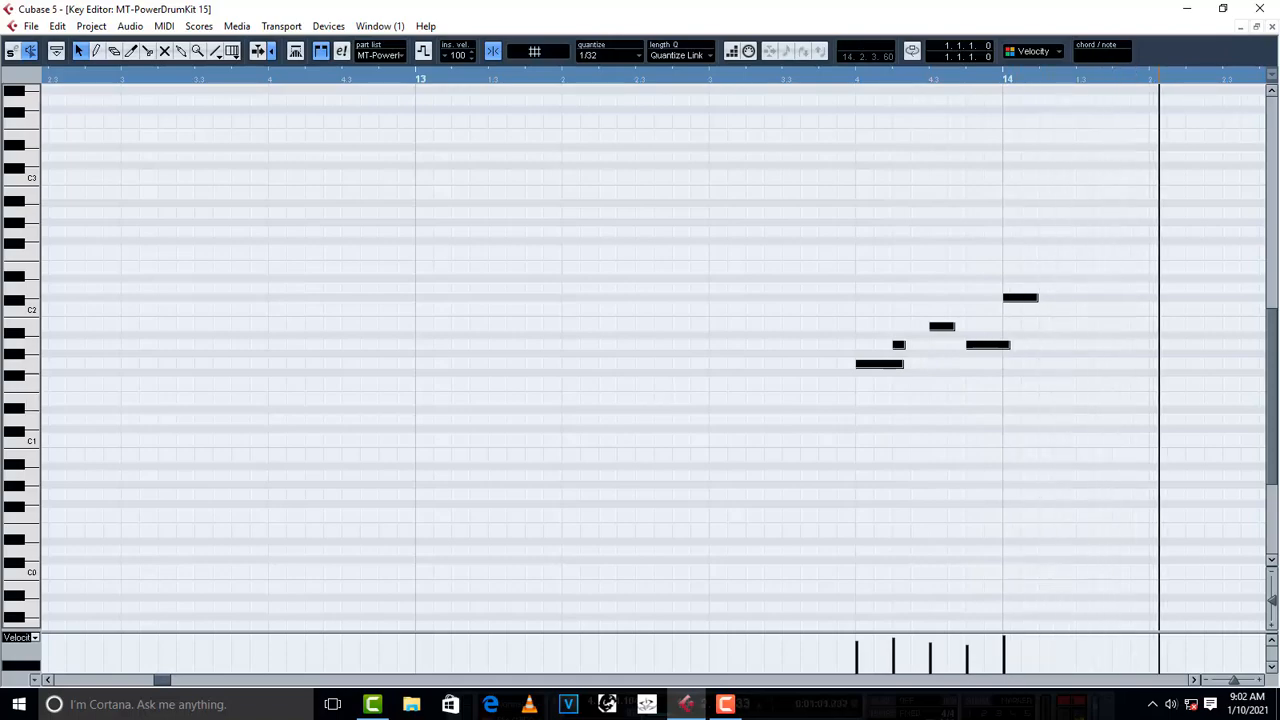
click(1271, 27)
- Trim both ends of the MT-PowerDrumKit part so it spans from about bar 11 to about bar 17
key(g)
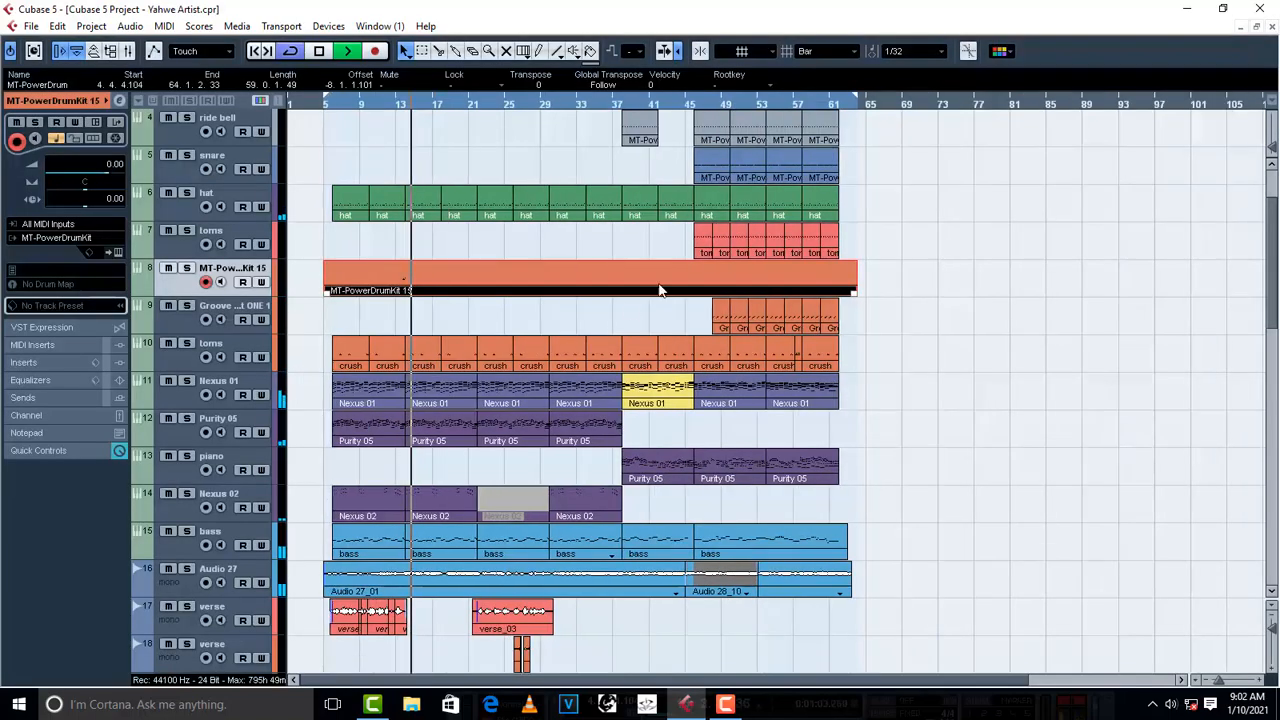
drag(849, 292, 433, 290)
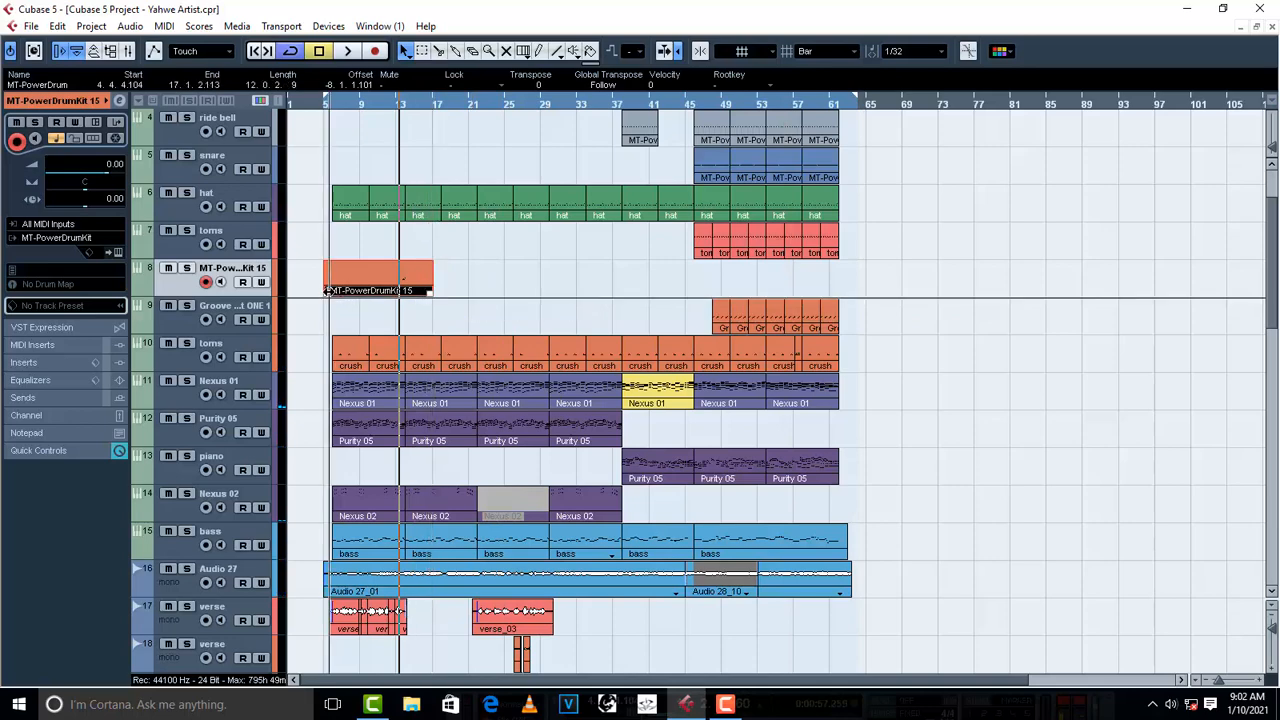
drag(325, 290, 380, 289)
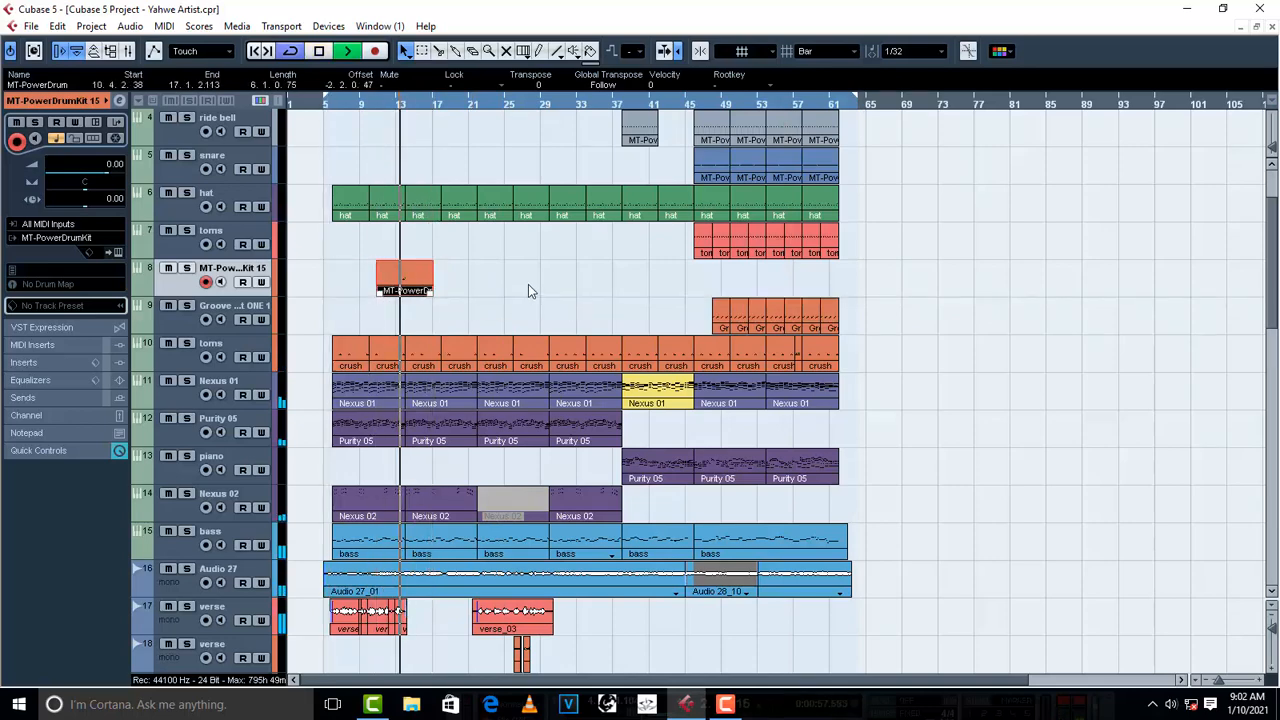
click(528, 284)
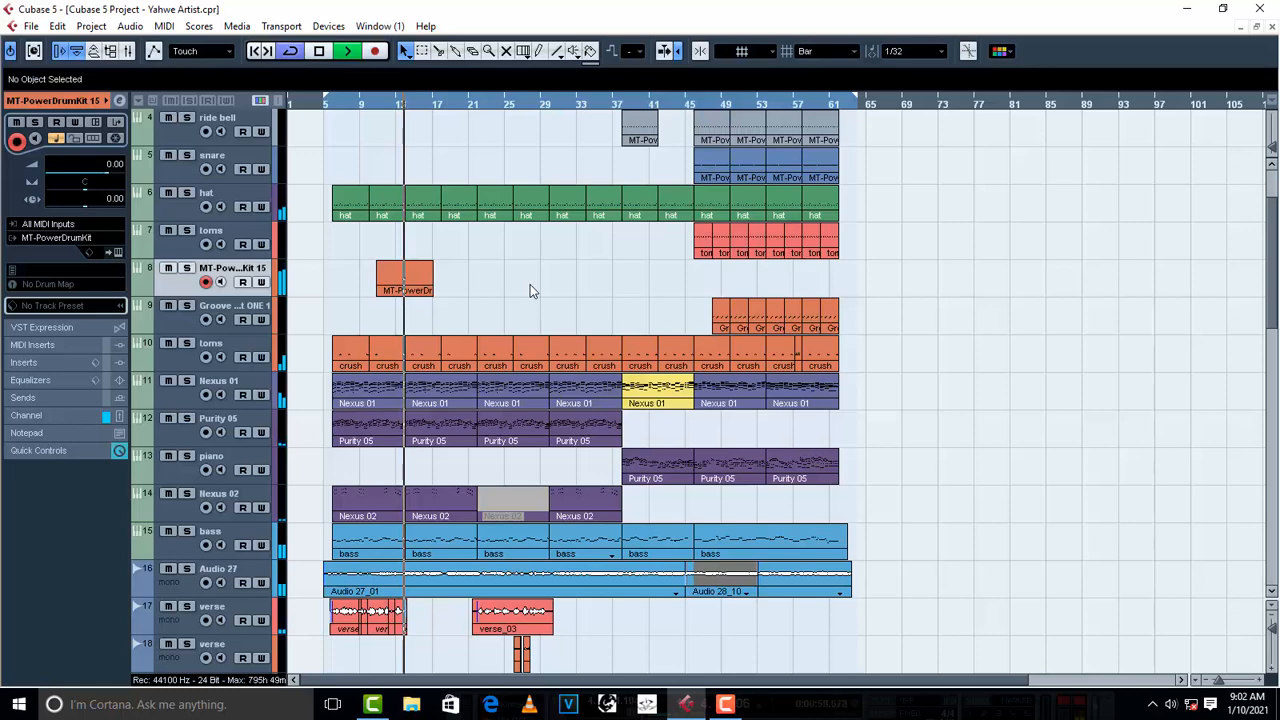
- Restart playback from about bar 5 and lower the MT-PowerDrumKit track's volume to -5.04
key(space)
click(325, 104)
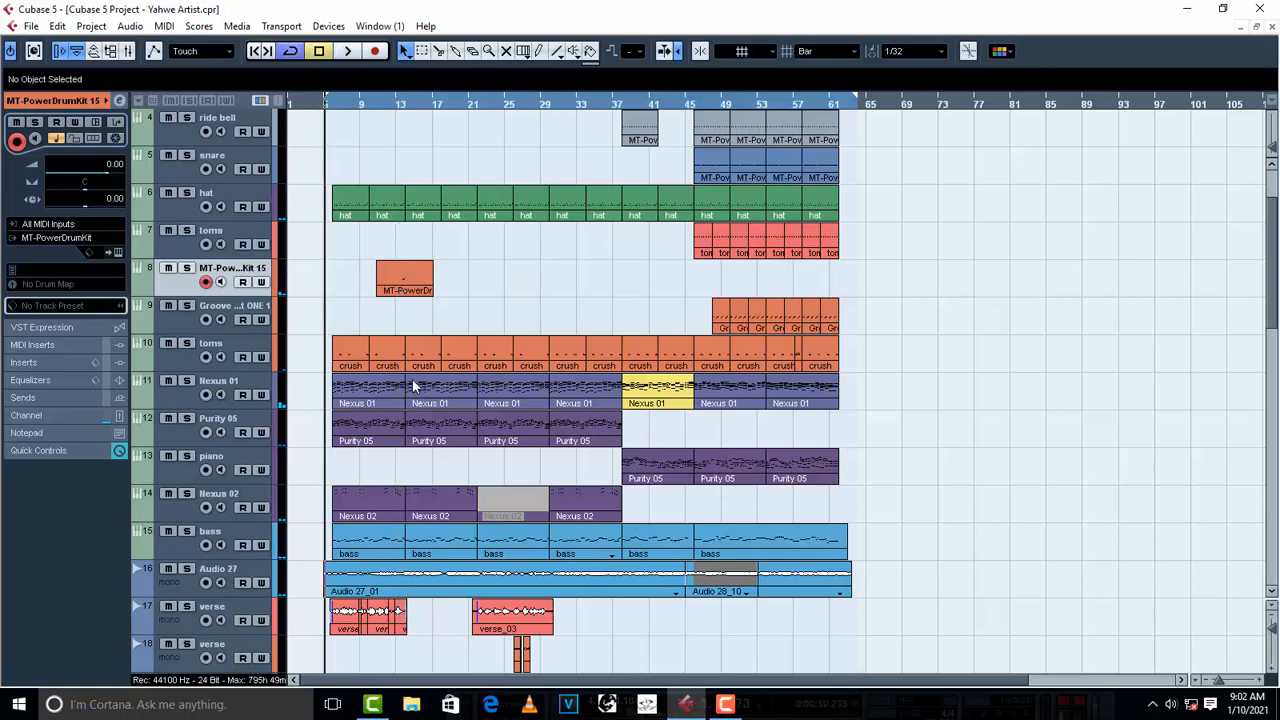
key(space)
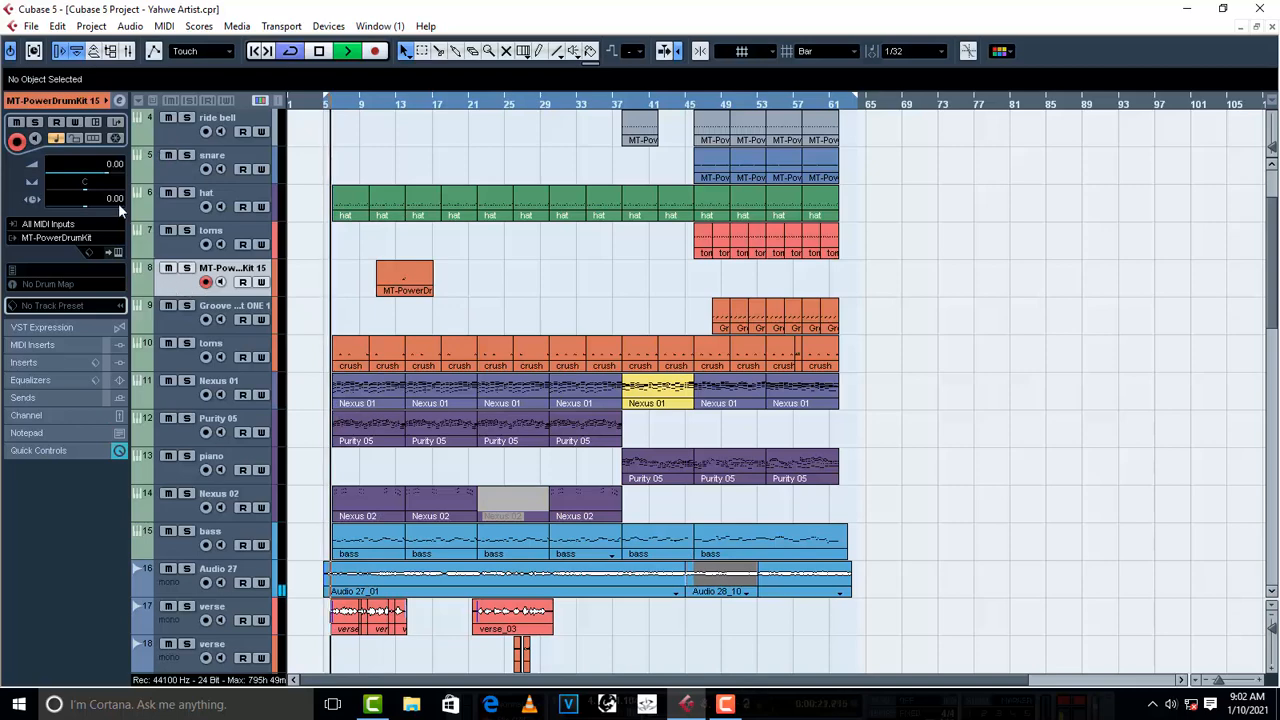
drag(109, 178, 92, 179)
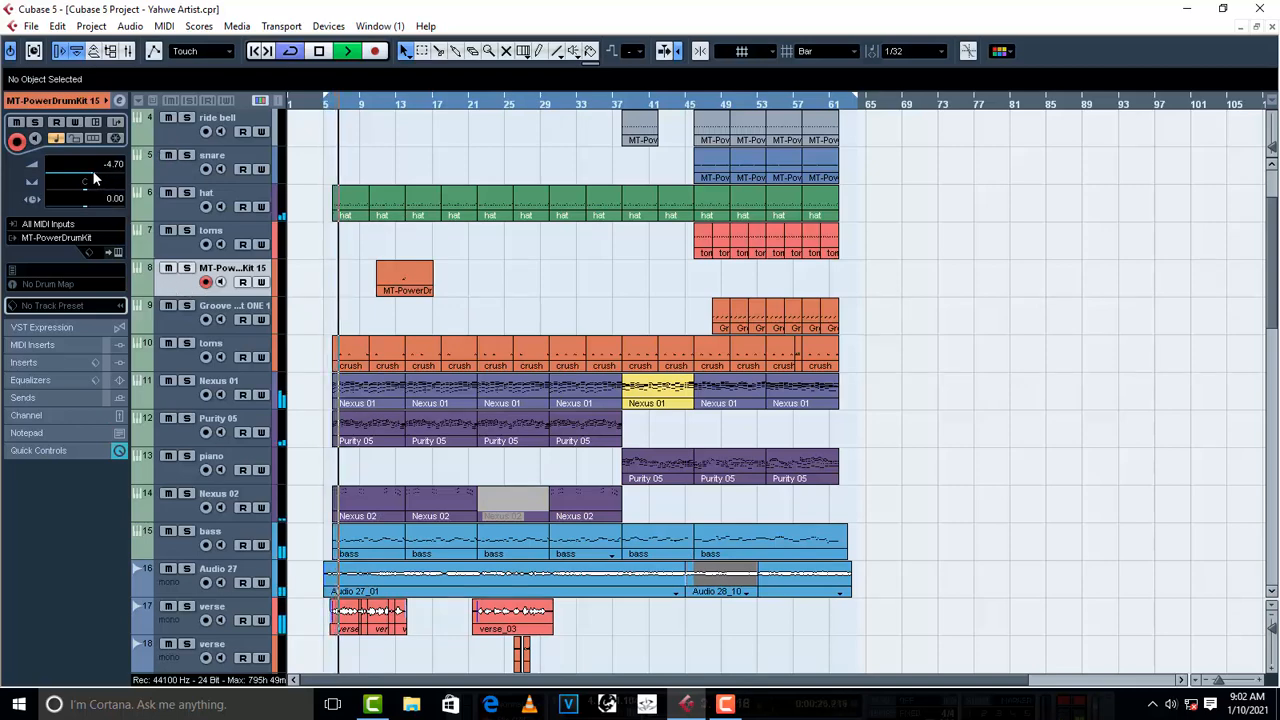
- Listen to the mix through to about bar 21 while reviewing the vocal tracks and the lead vox group's inserts
scroll(505, 242, down, 3)
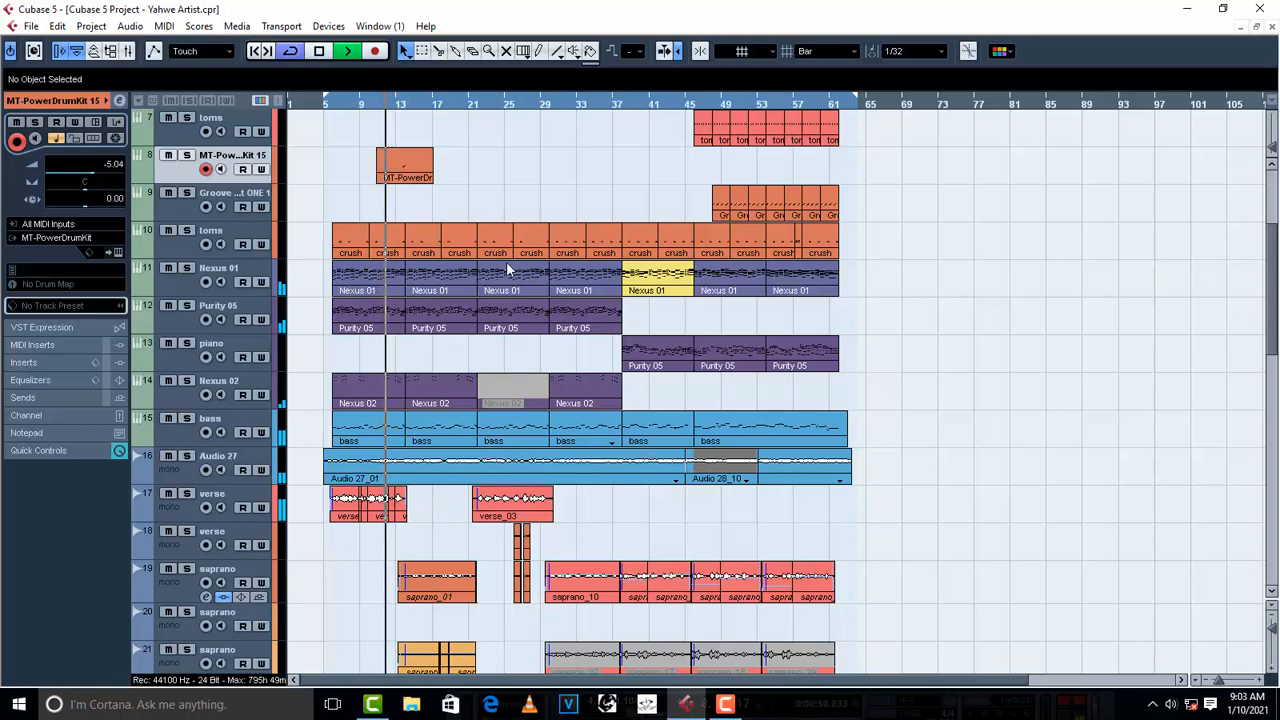
scroll(556, 420, down, 10)
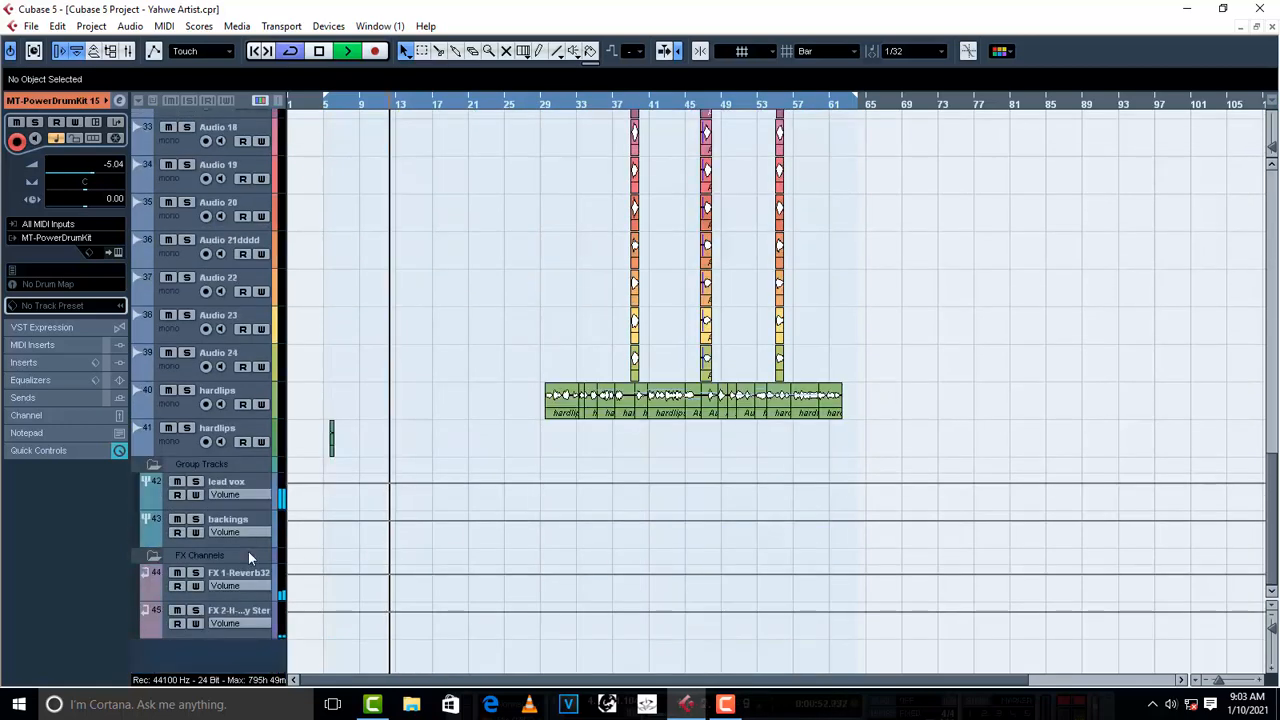
click(247, 478)
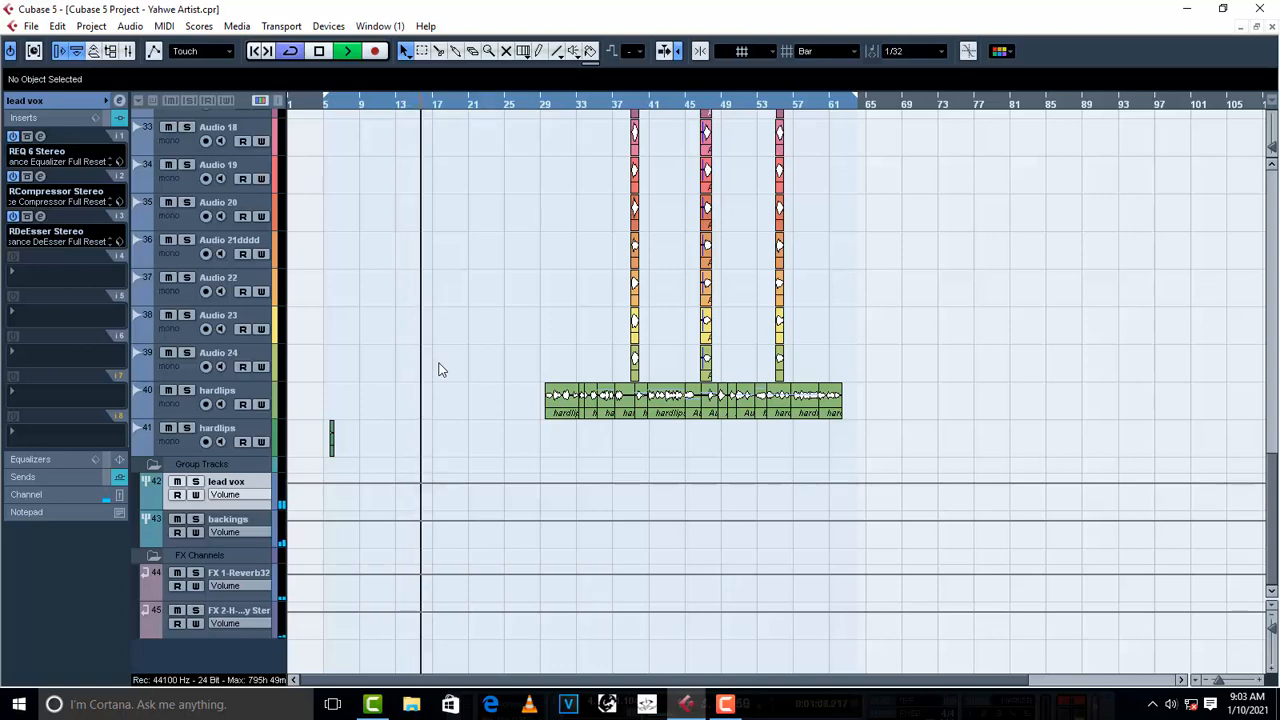
scroll(438, 370, up, 4)
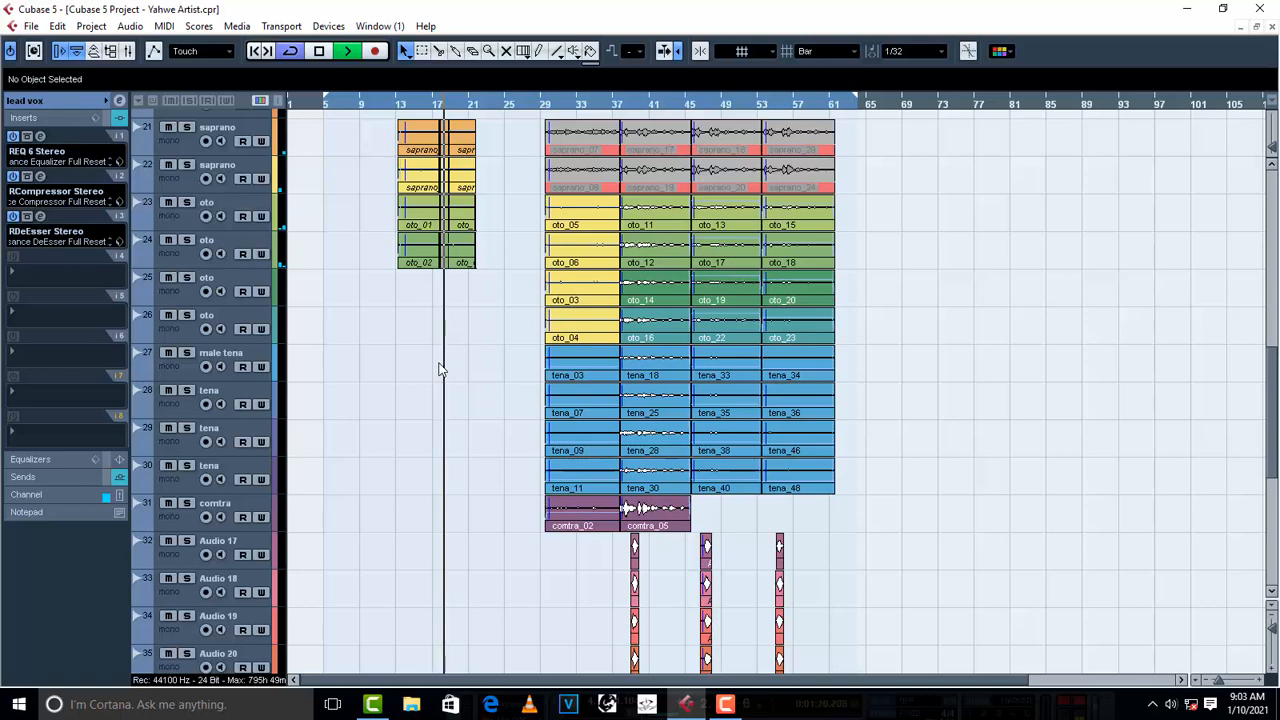
scroll(440, 370, up, 3)
scroll(440, 370, up, 2)
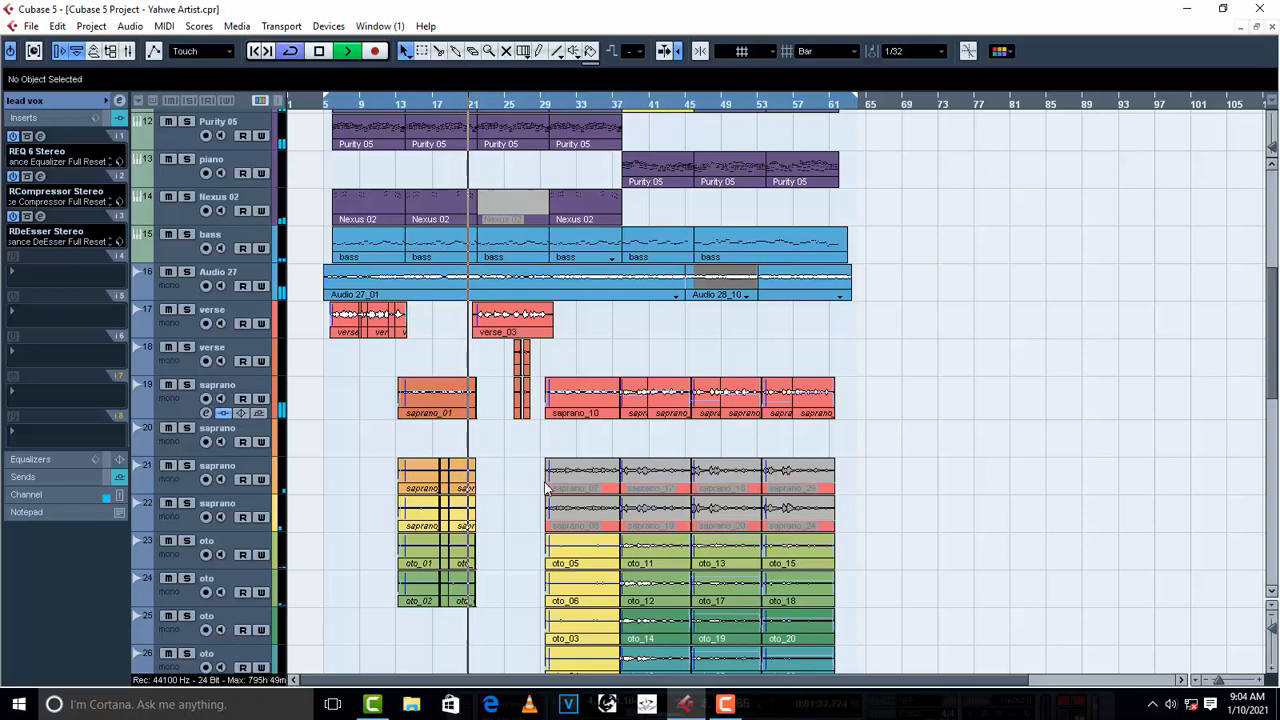
scroll(519, 475, up, 5)
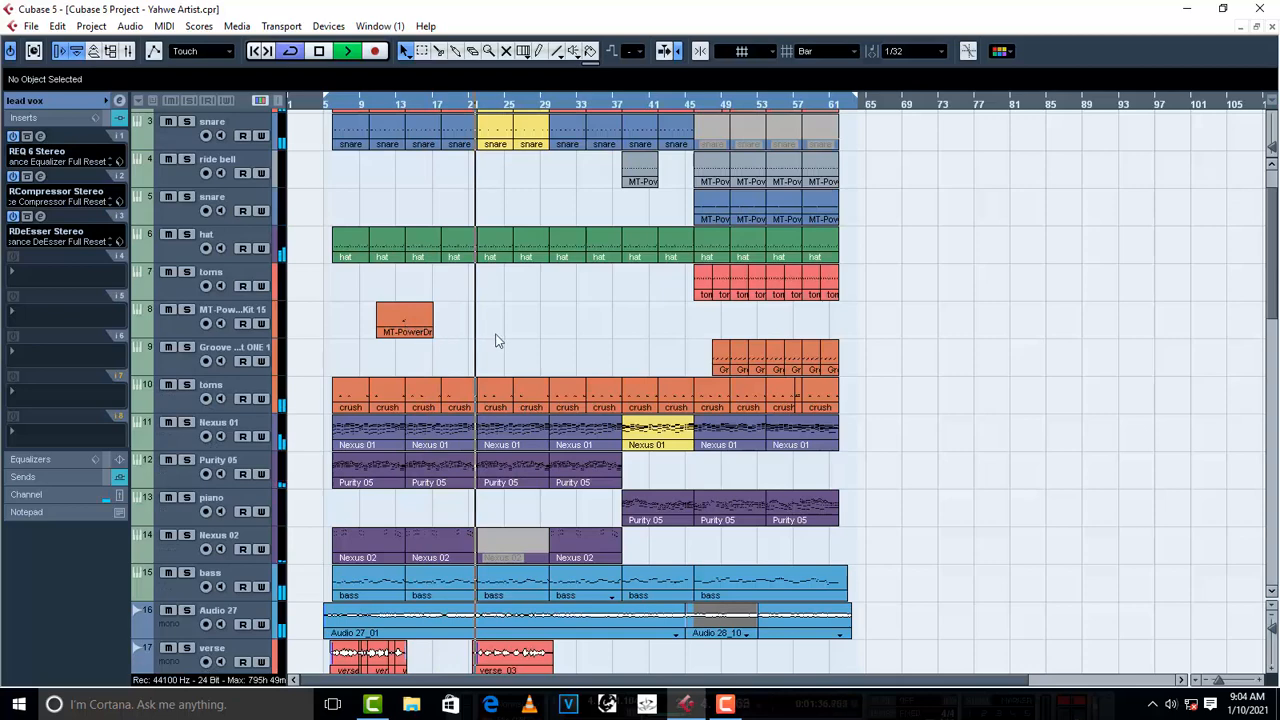
- Stop playback, turn on snap and trim the start of the MT-PowerDrumKit part to bar 13
key(space)
click(462, 103)
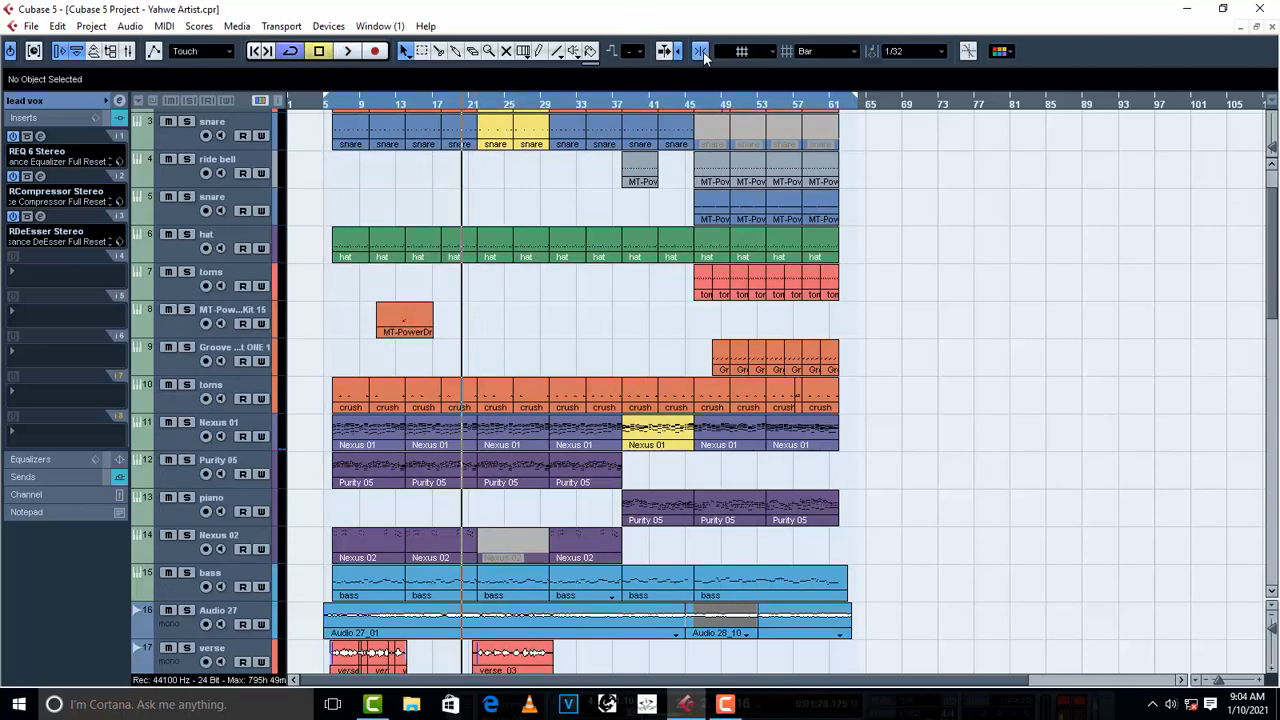
drag(378, 332, 442, 337)
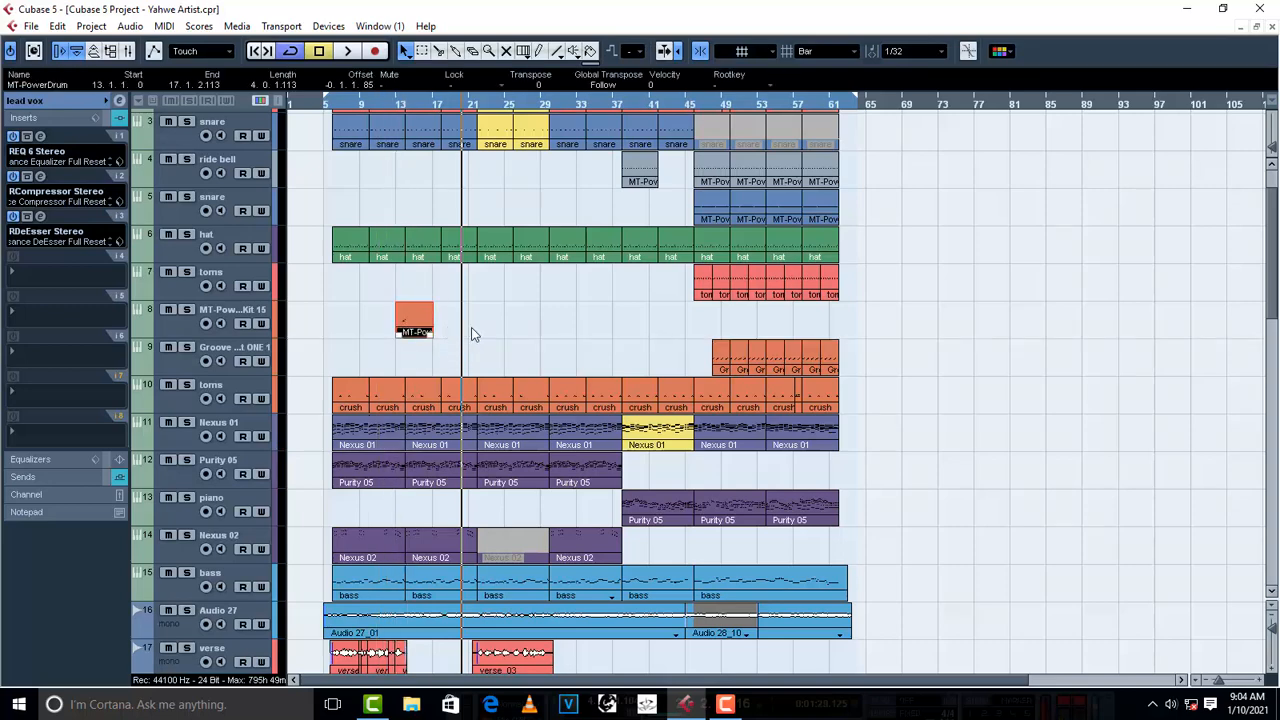
- Duplicate the MT-PowerDrumKit part and move the copy to start at bar 21
click(180, 330)
key(ctrl+d)
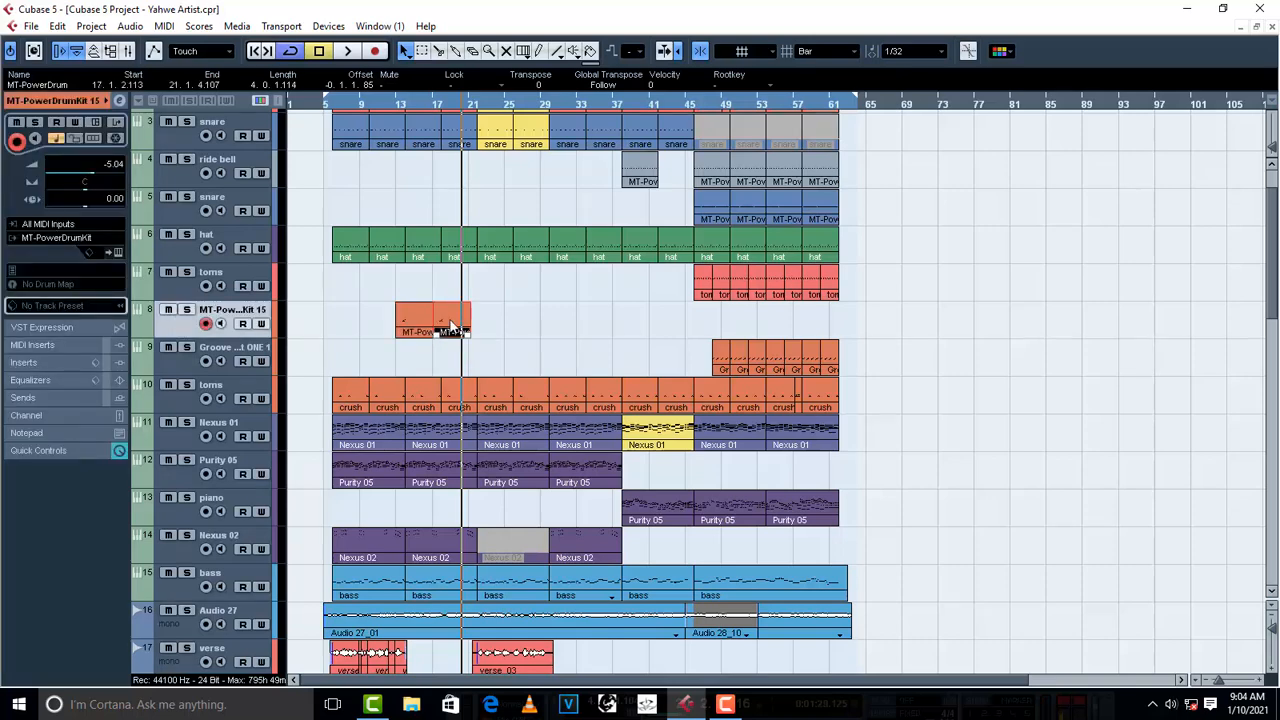
drag(452, 328, 510, 335)
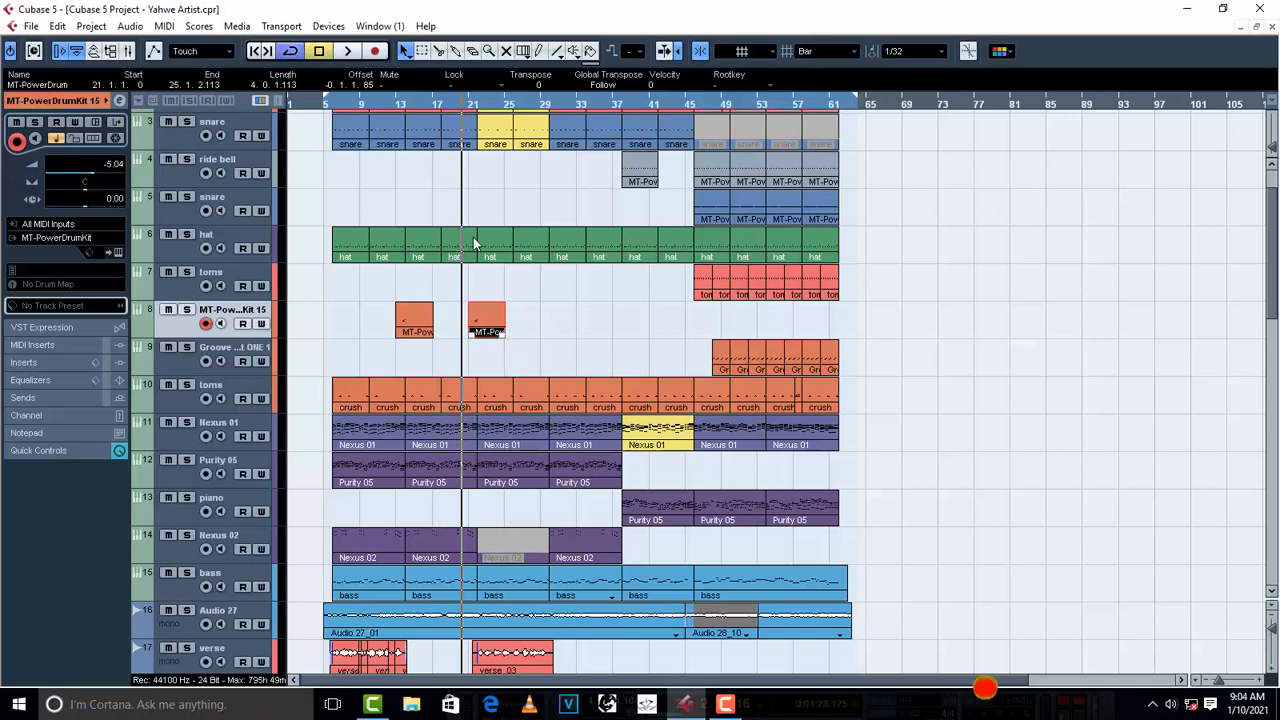
- Audition the copied drum fill with the second verse from about bar 21
scroll(478, 260, down, 6)
scroll(485, 285, up, 4)
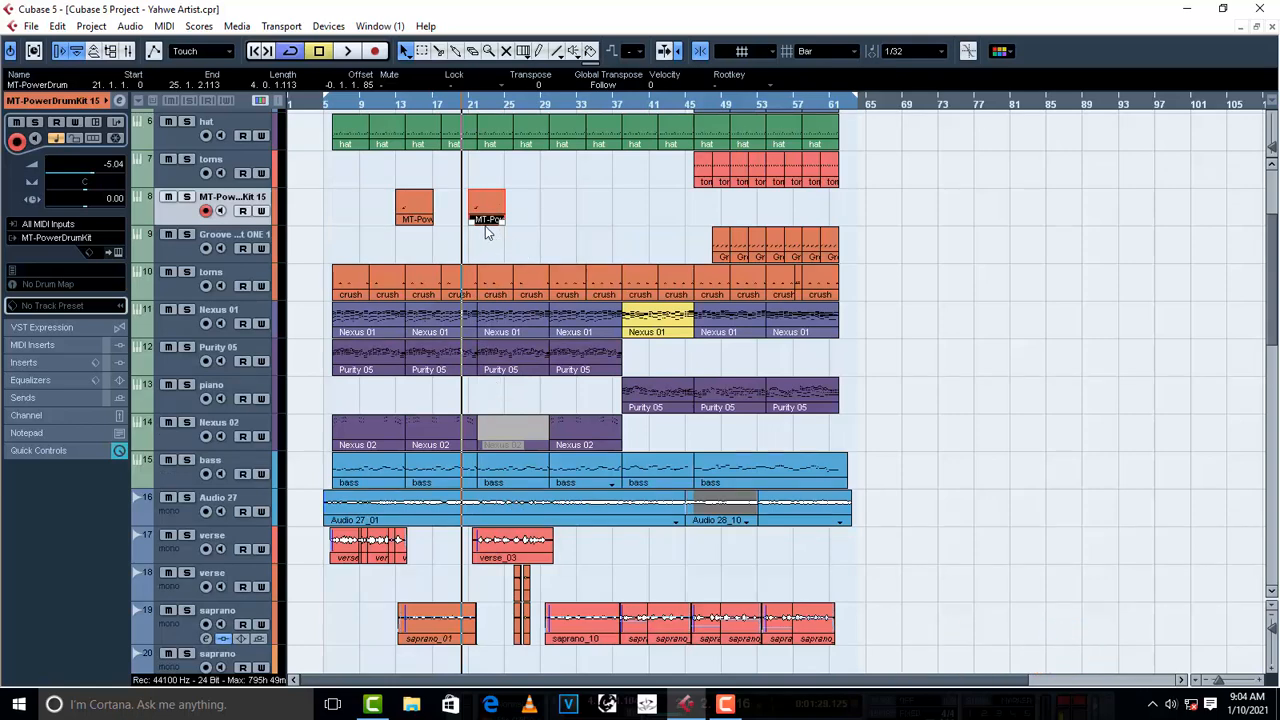
click(468, 106)
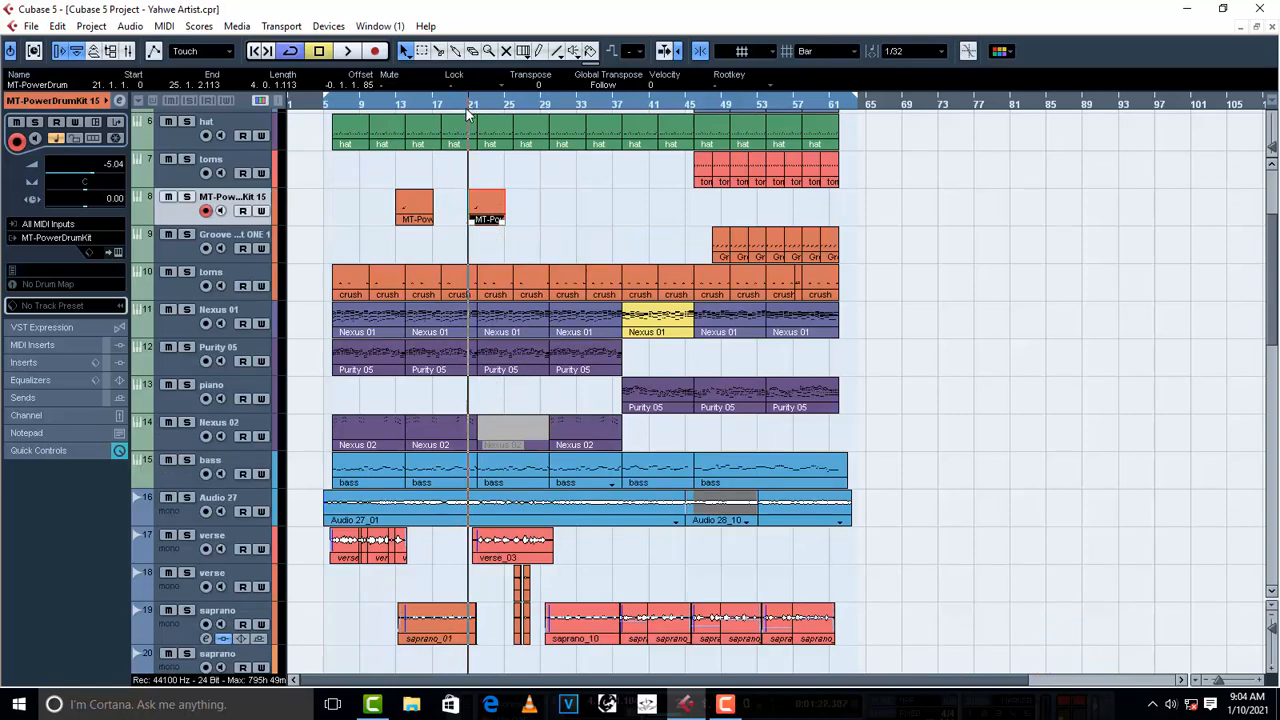
key(space)
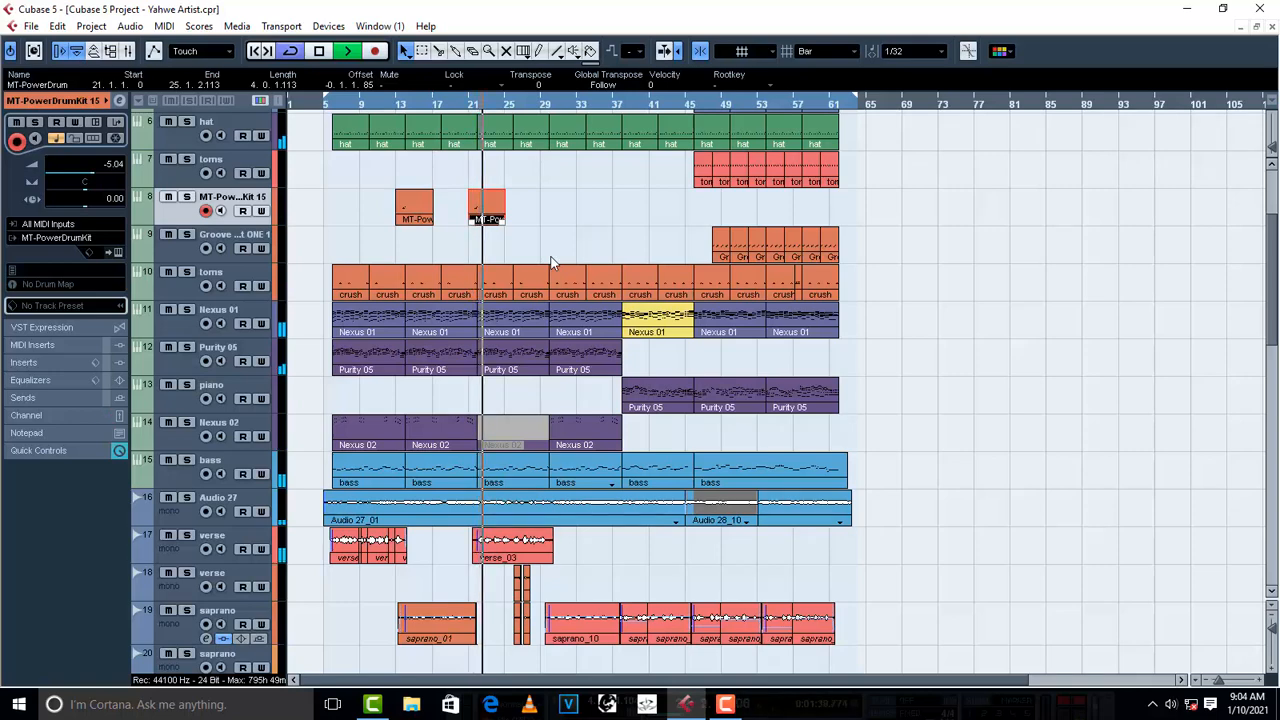
scroll(598, 259, down, 3)
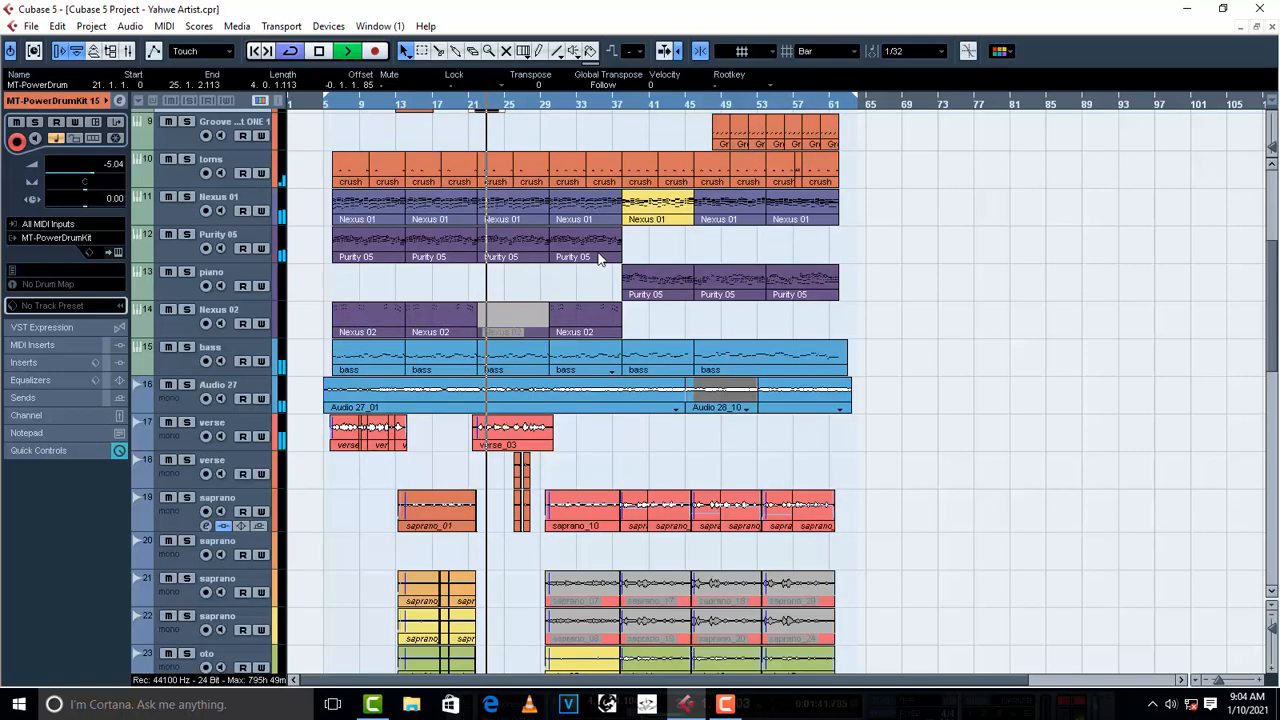
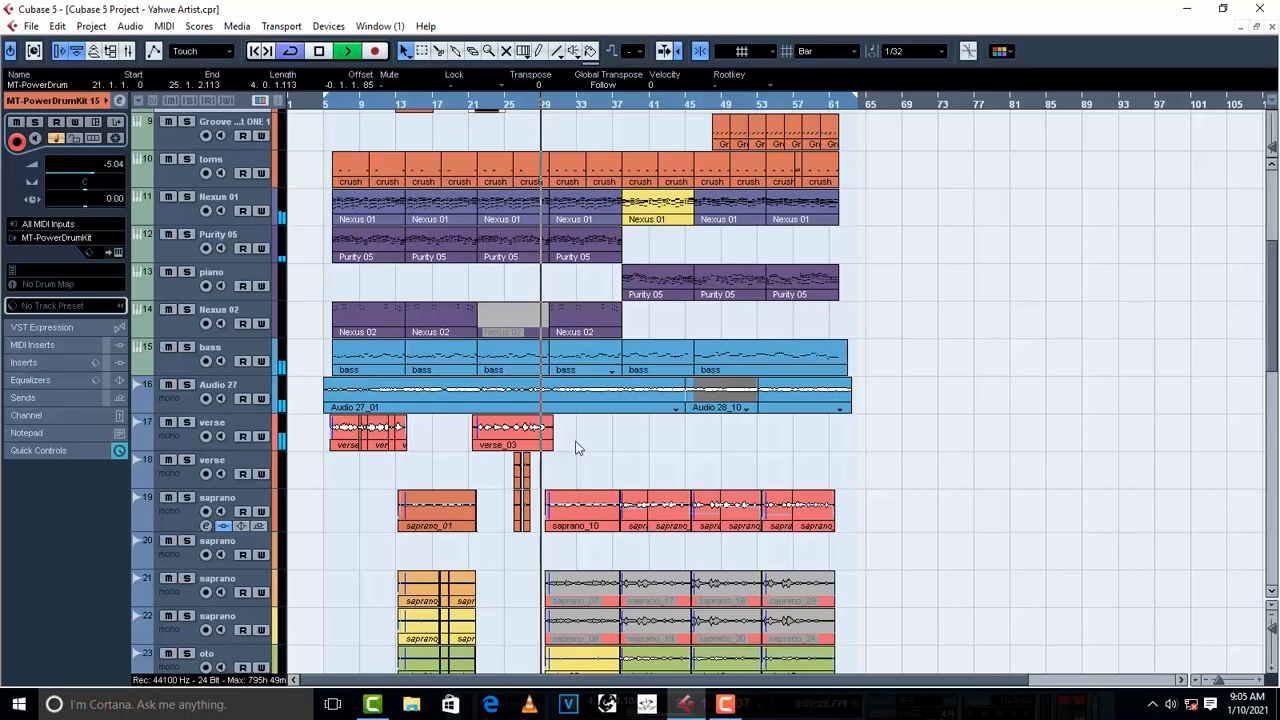
- Lower the clip volume of the four oto events starting at bar 29 to -5 dB while the song plays
scroll(575, 448, down, 4)
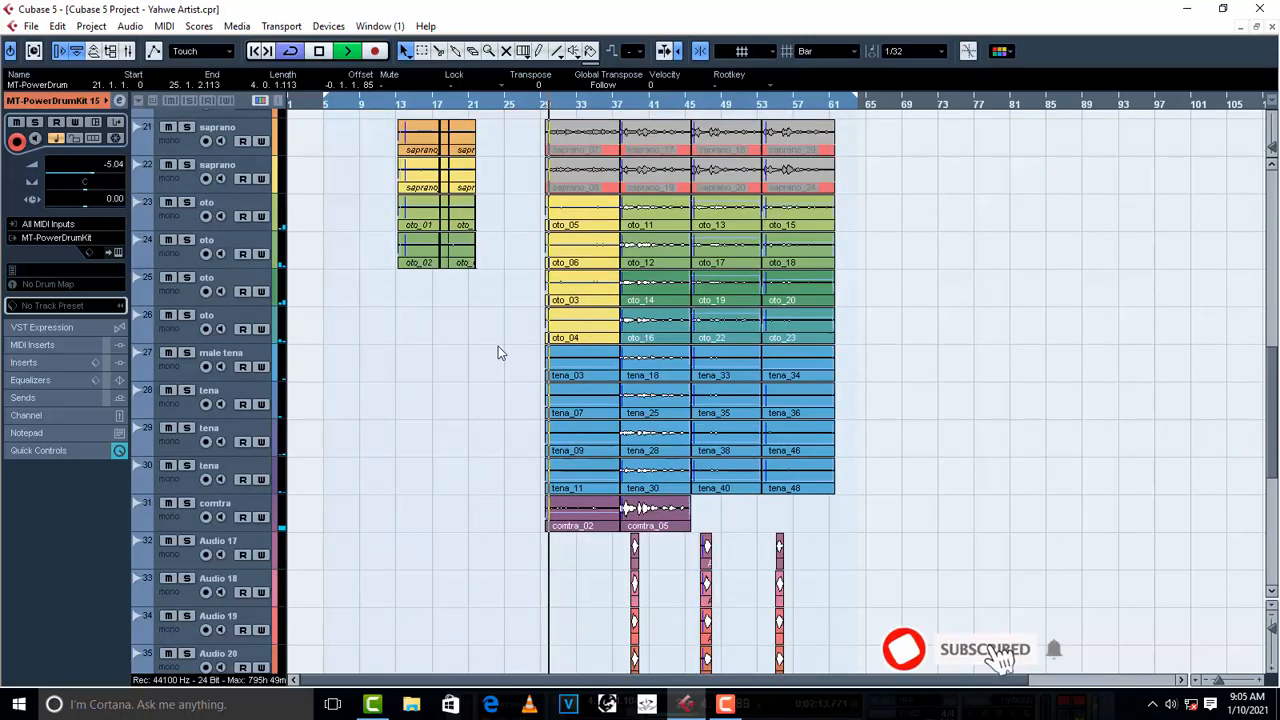
scroll(498, 364, up, 1)
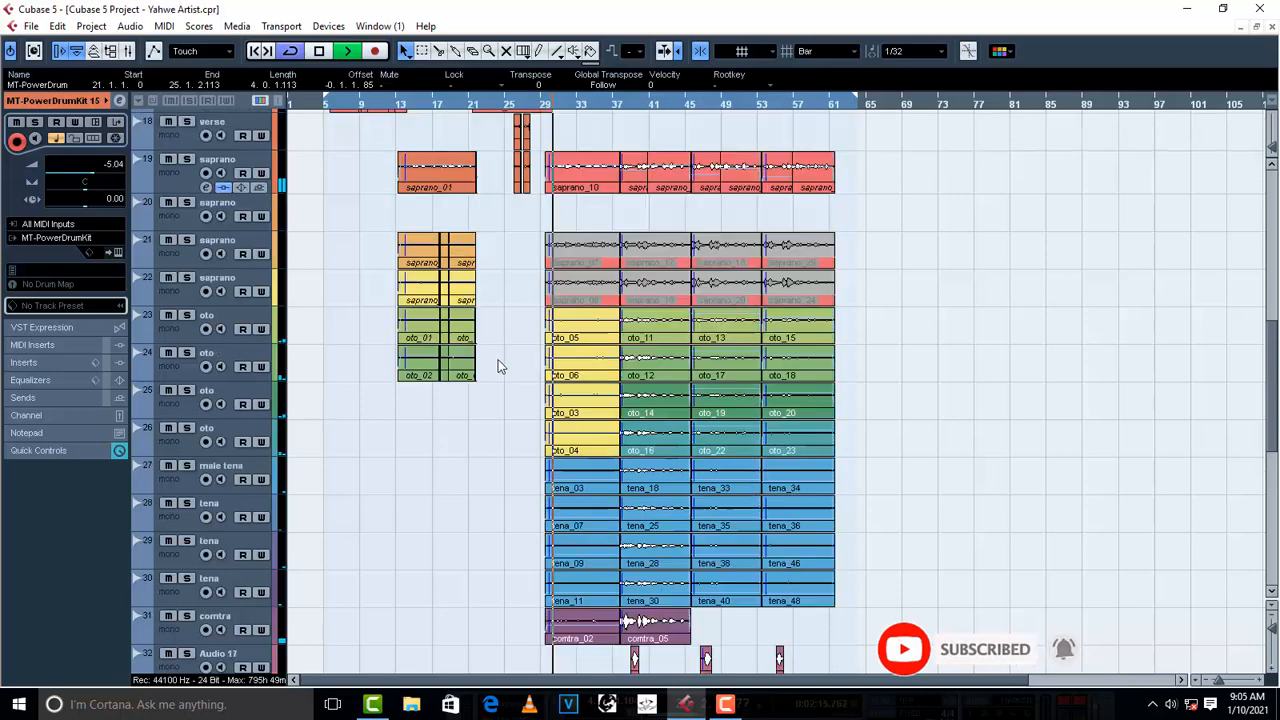
scroll(498, 364, down, 1)
drag(519, 211, 560, 345)
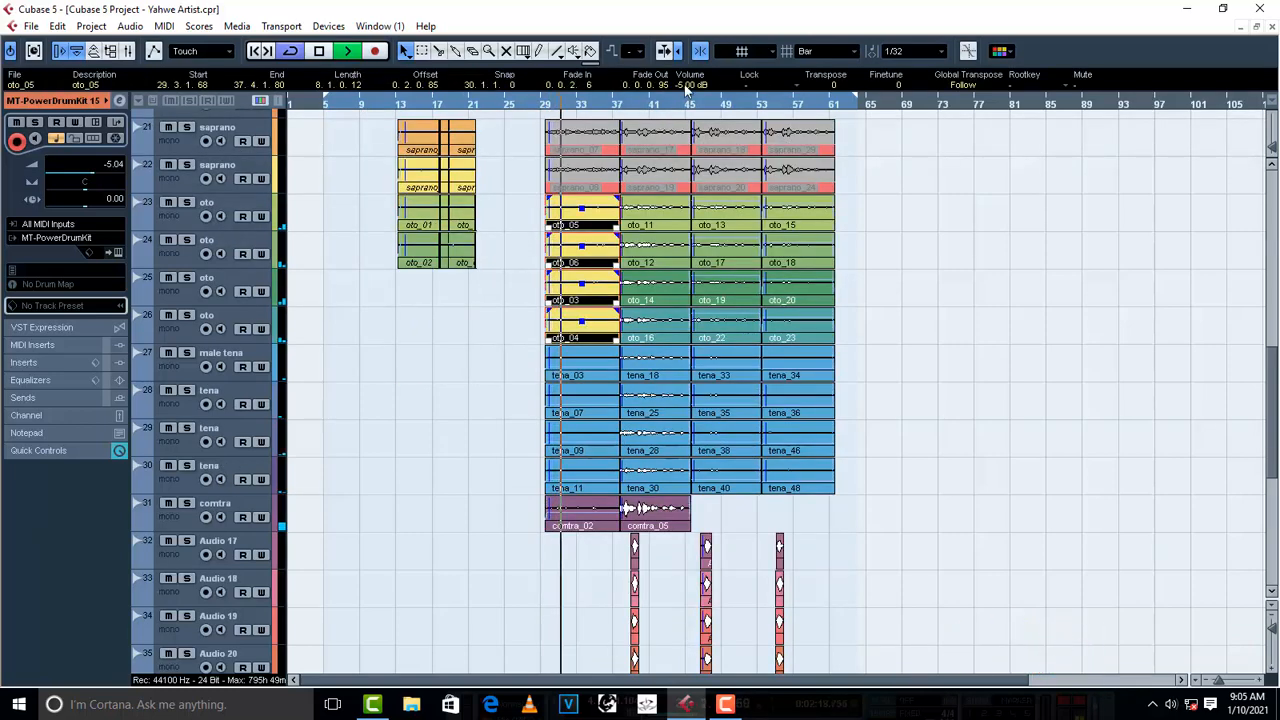
- Set the clip volume of the four tena events starting at bar 29 to -15 dB and deselect them
click(504, 393)
drag(504, 393, 555, 488)
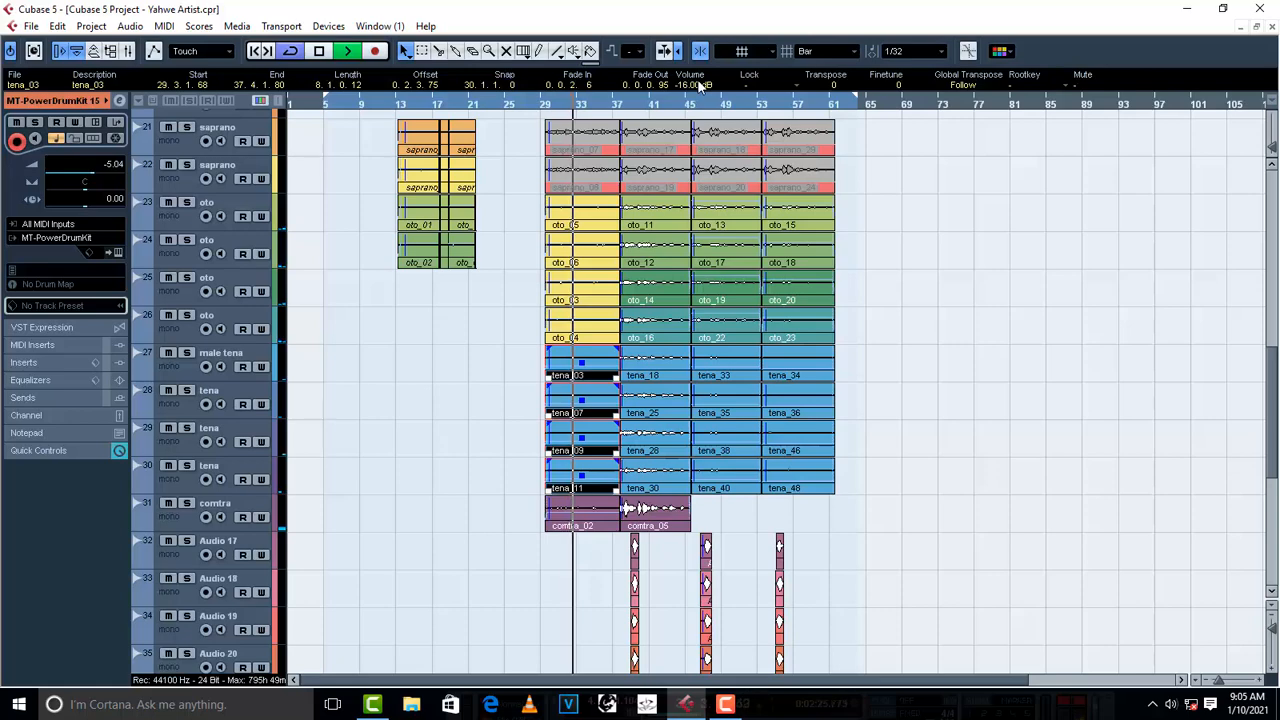
scroll(700, 87, up, 1)
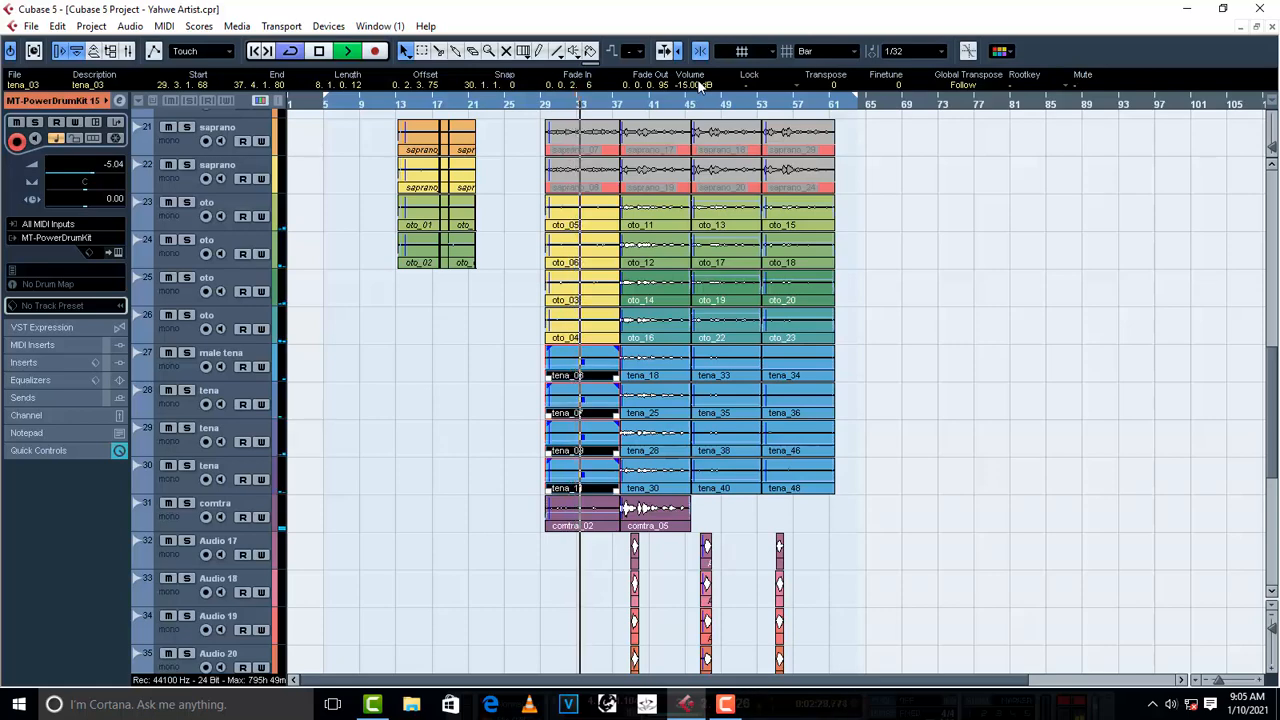
click(438, 375)
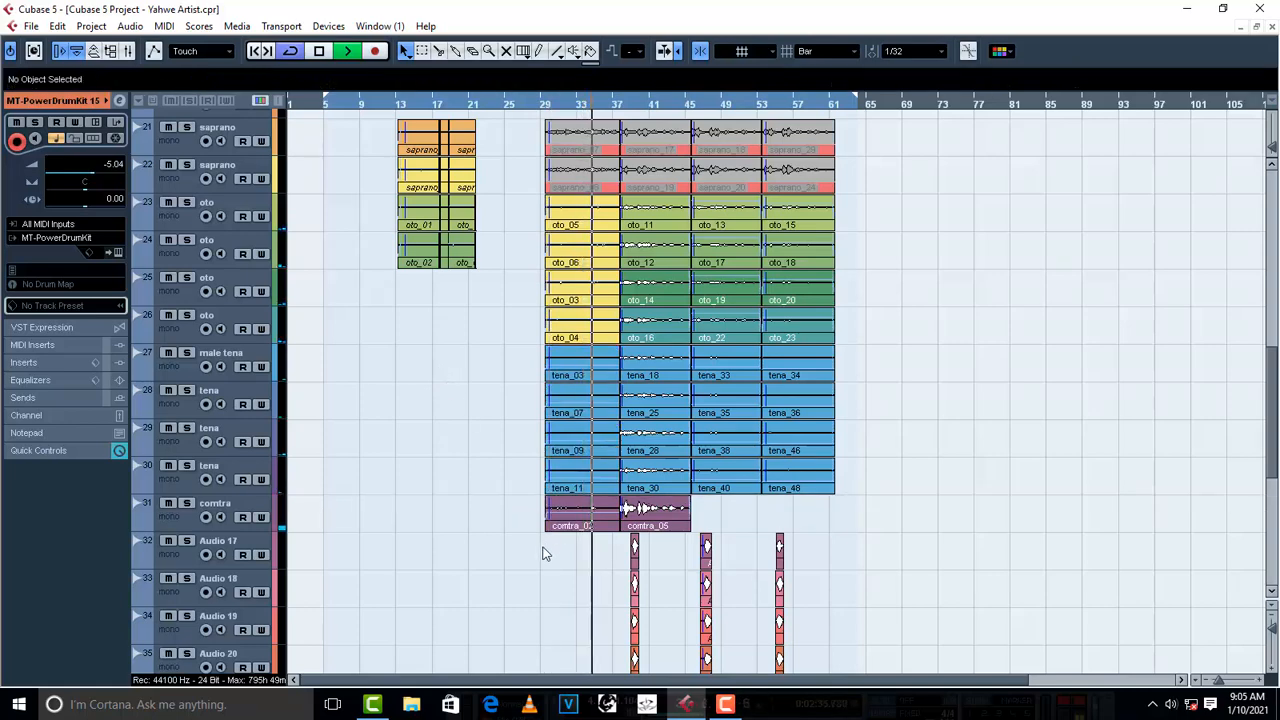
- Stop playback and lower the volume of all the clips on the upper hardlips track, setting hardlips_04 to -2 dB
scroll(543, 551, down, 4)
drag(452, 388, 866, 428)
key(space)
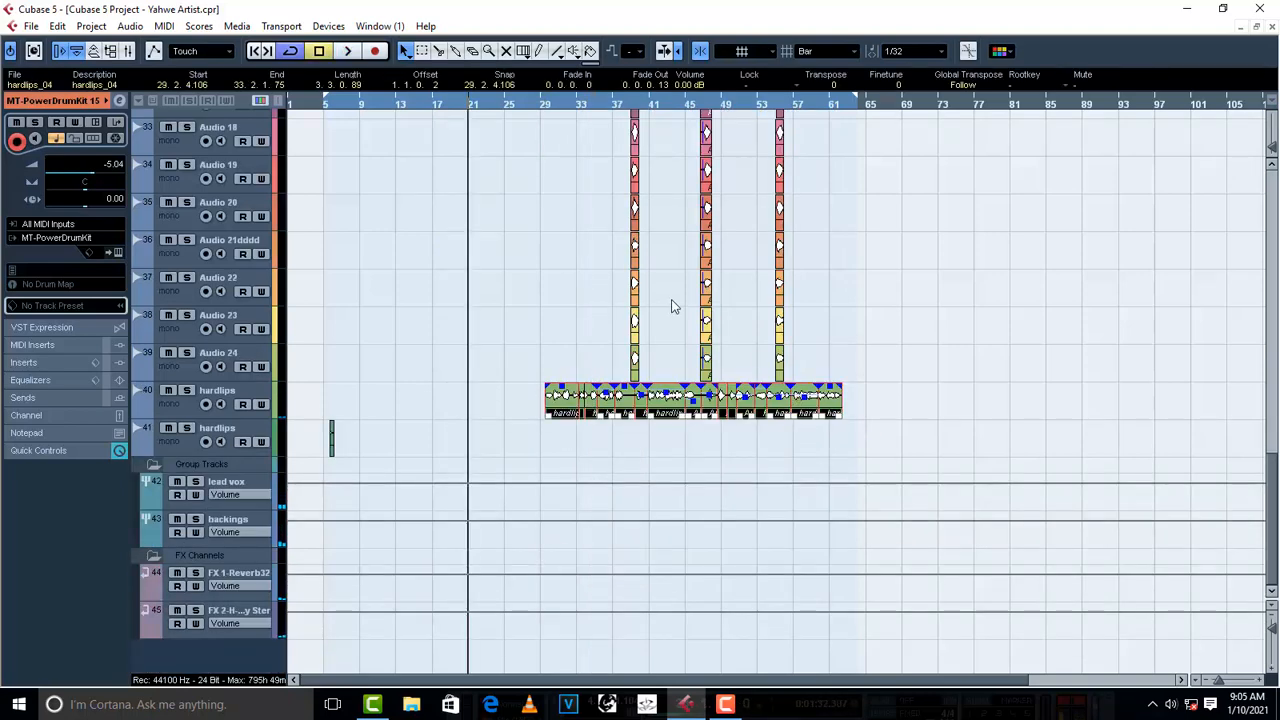
scroll(689, 88, down, 2)
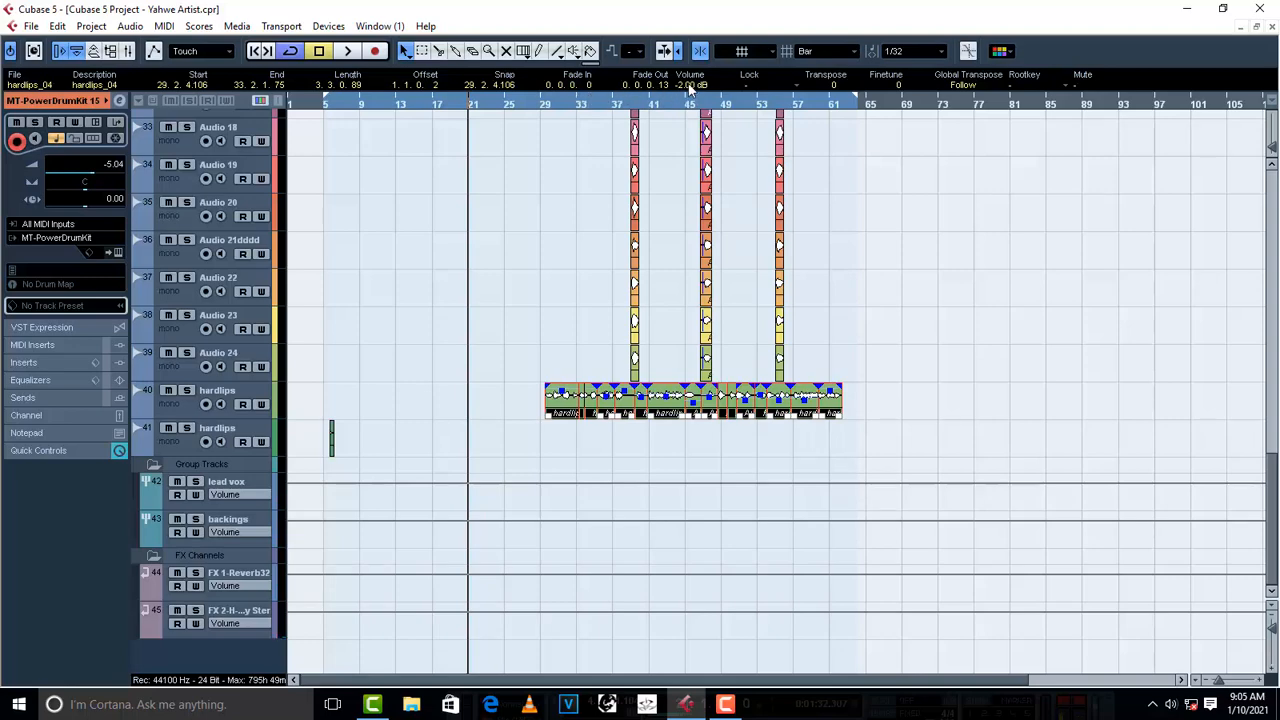
- Play the chorus from about bar 33, set the saprano_10 clip's volume to -5 dB and stop playback
click(577, 104)
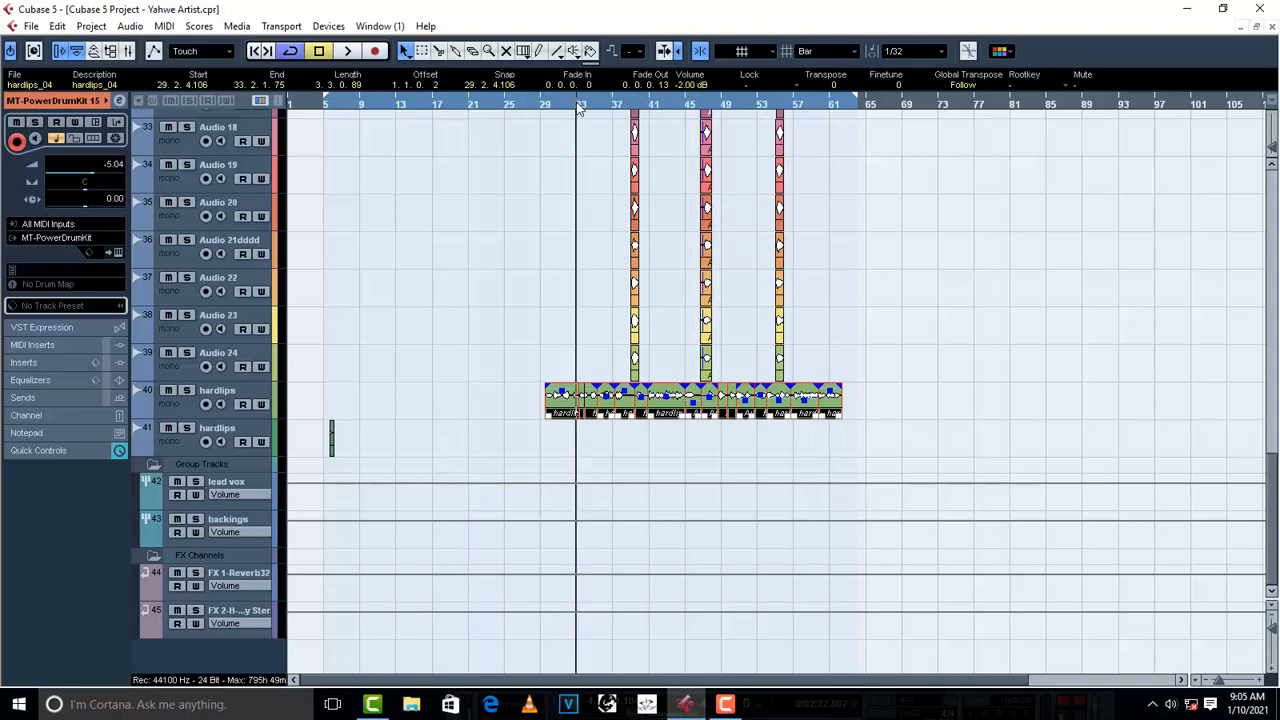
key(space)
scroll(606, 197, up, 5)
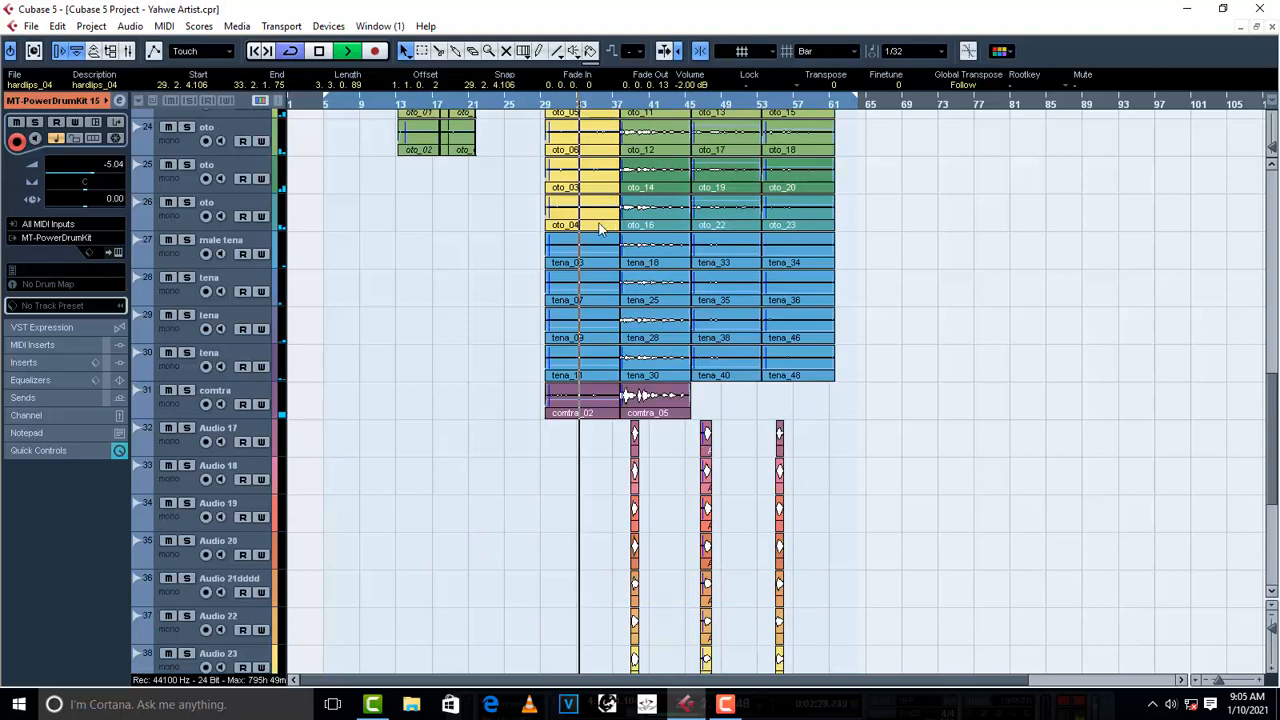
scroll(606, 200, up, 4)
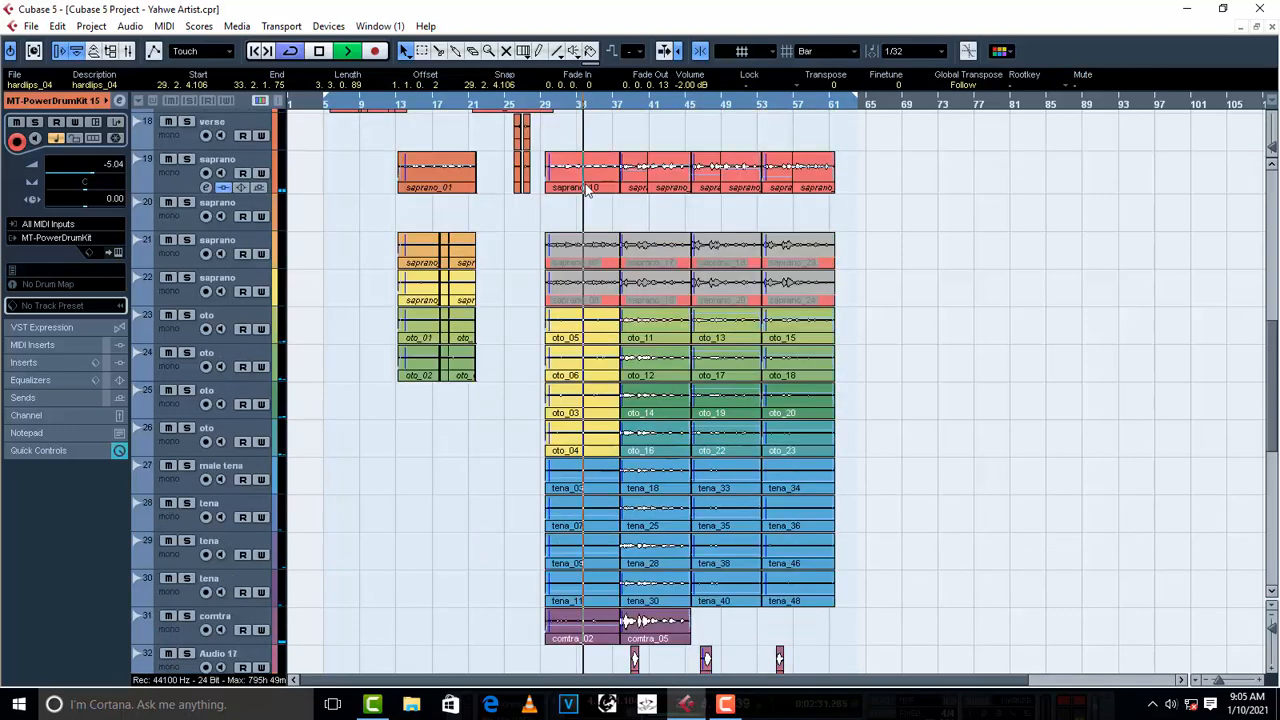
click(584, 172)
scroll(689, 86, down, 7)
scroll(689, 86, down, 3)
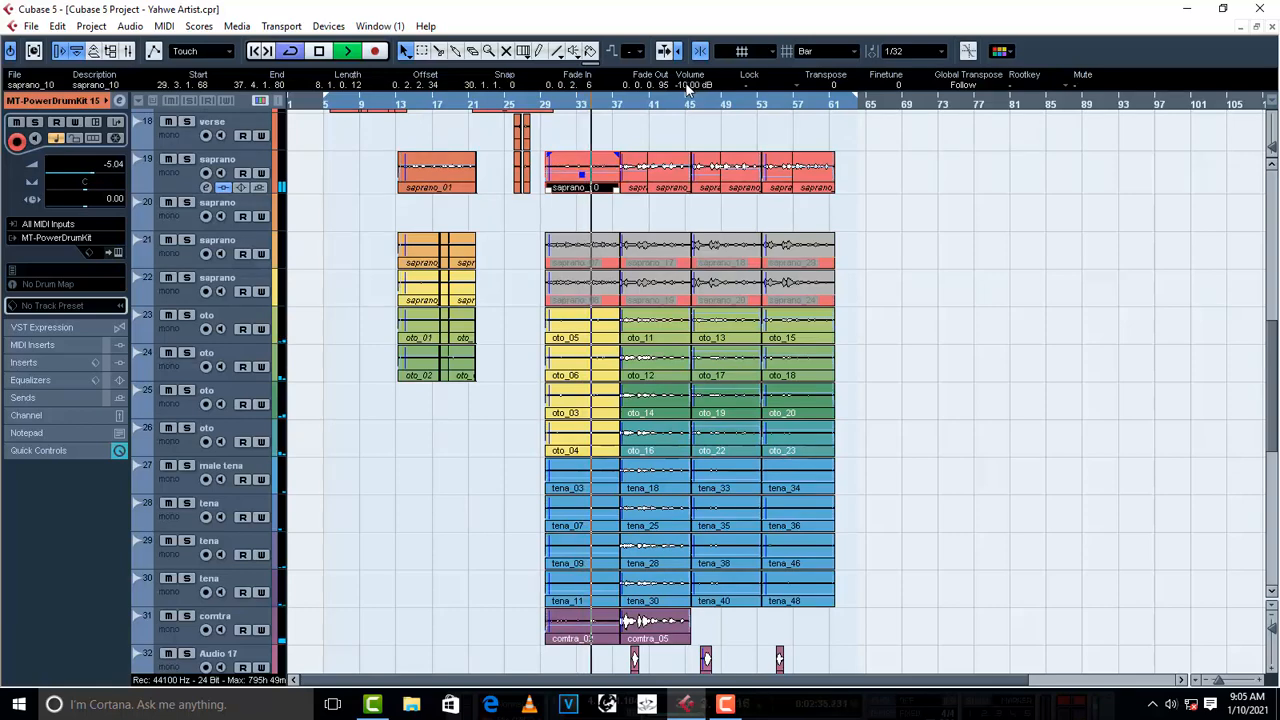
scroll(688, 88, up, 4)
scroll(688, 88, up, 1)
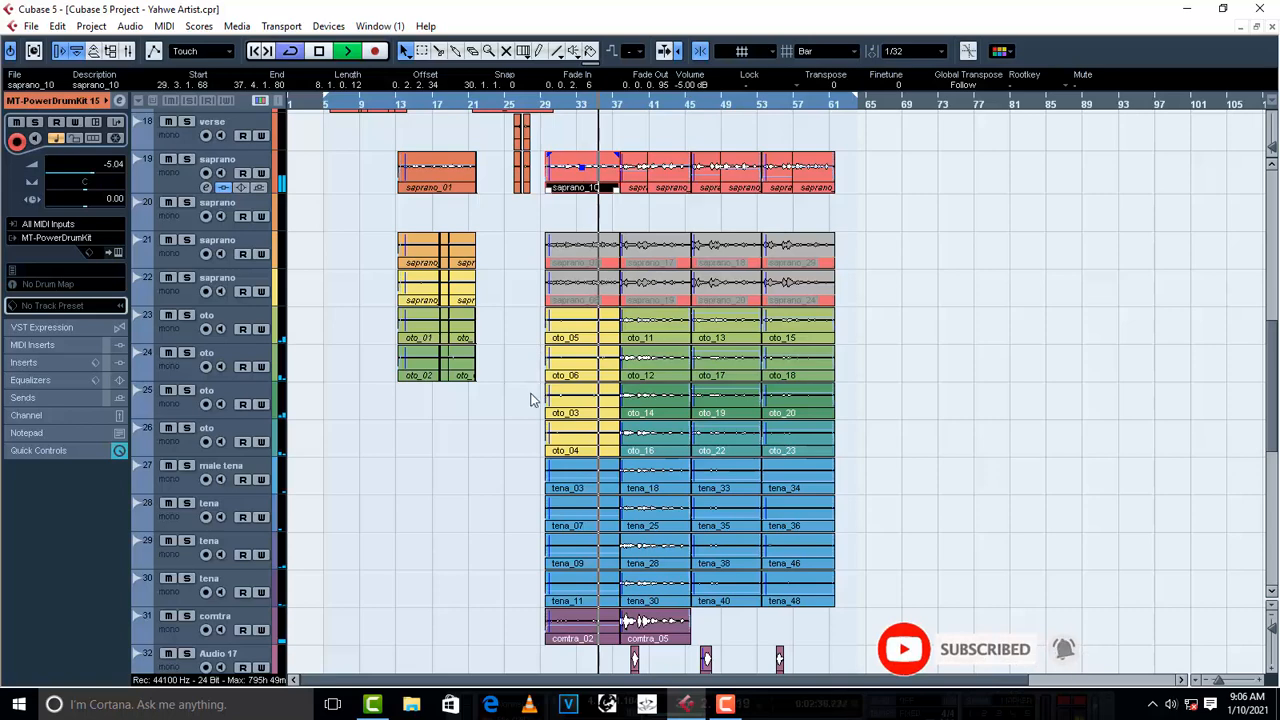
key(space)
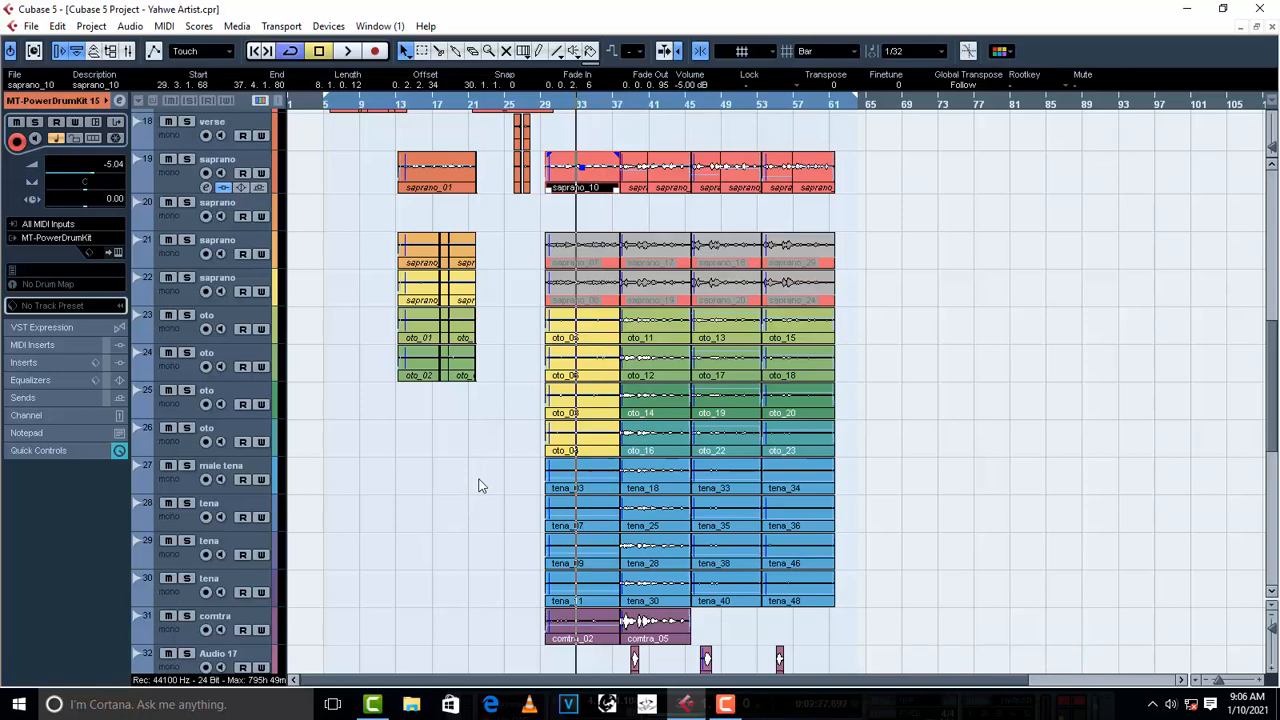
- Insert C1 gate Stereo in the backings group's fourth insert slot and load its Classic gate preset
scroll(484, 515, down, 5)
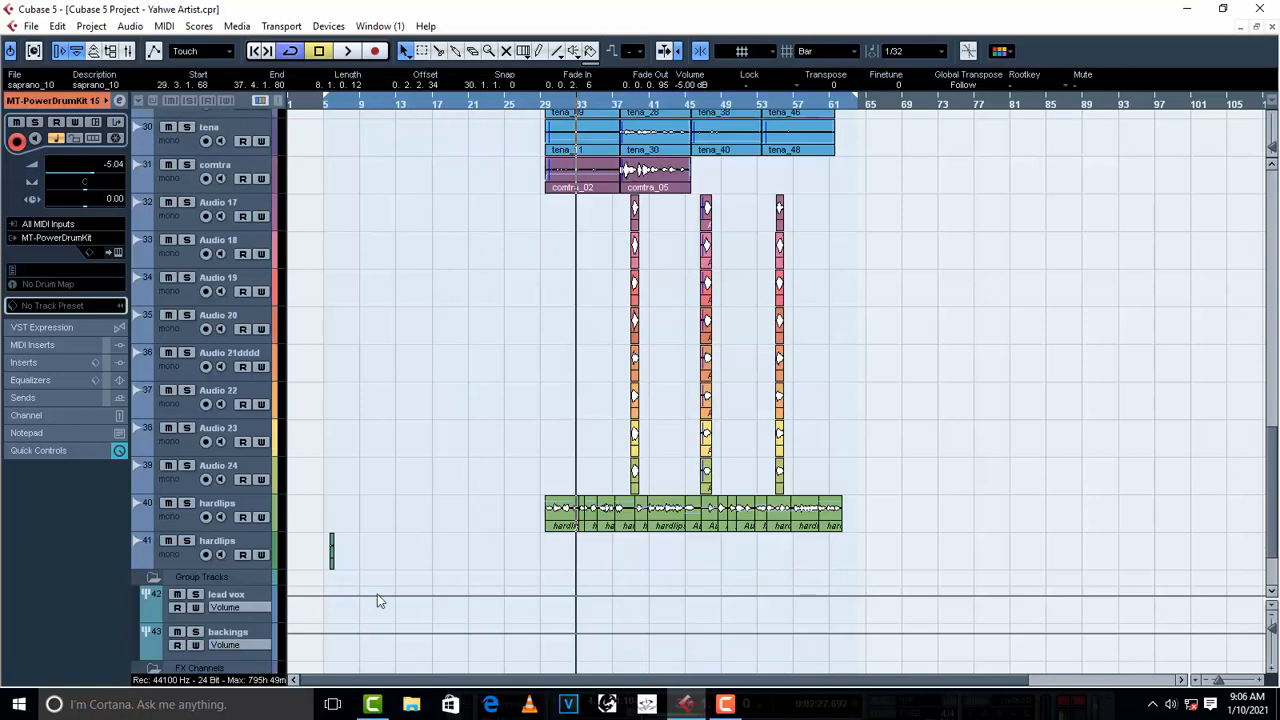
click(246, 632)
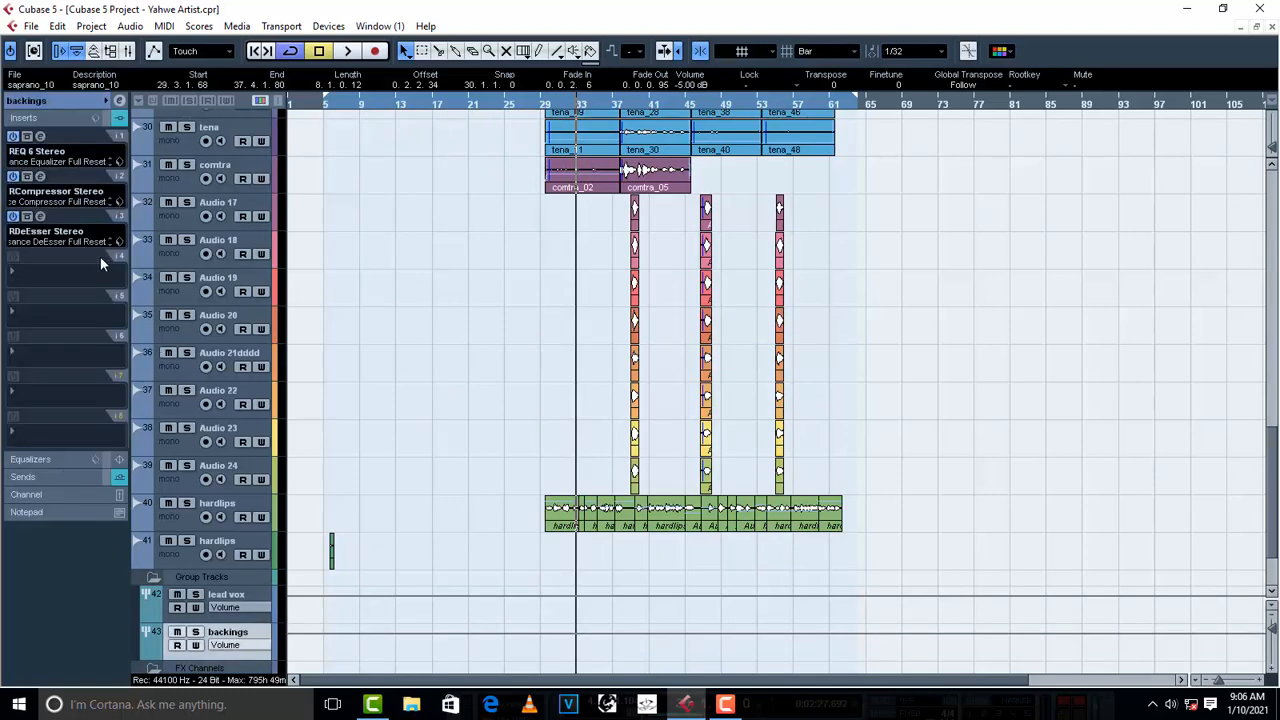
click(33, 280)
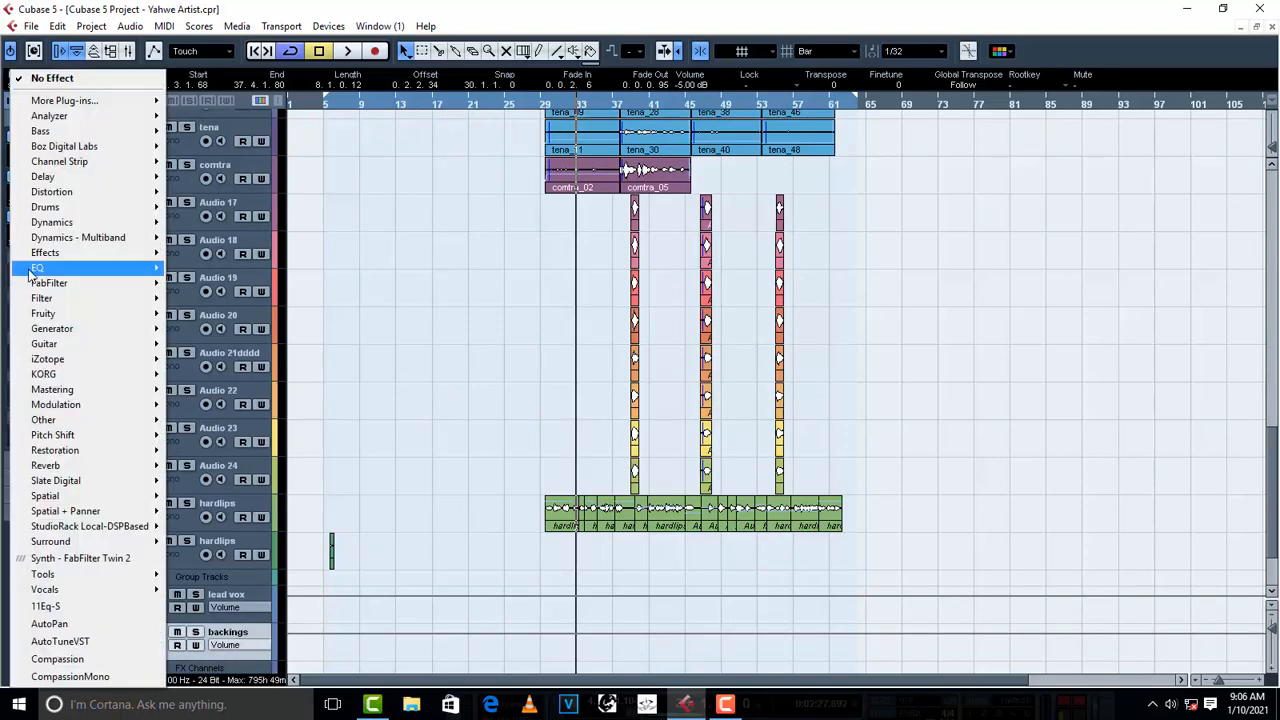
mouse_move(71, 223)
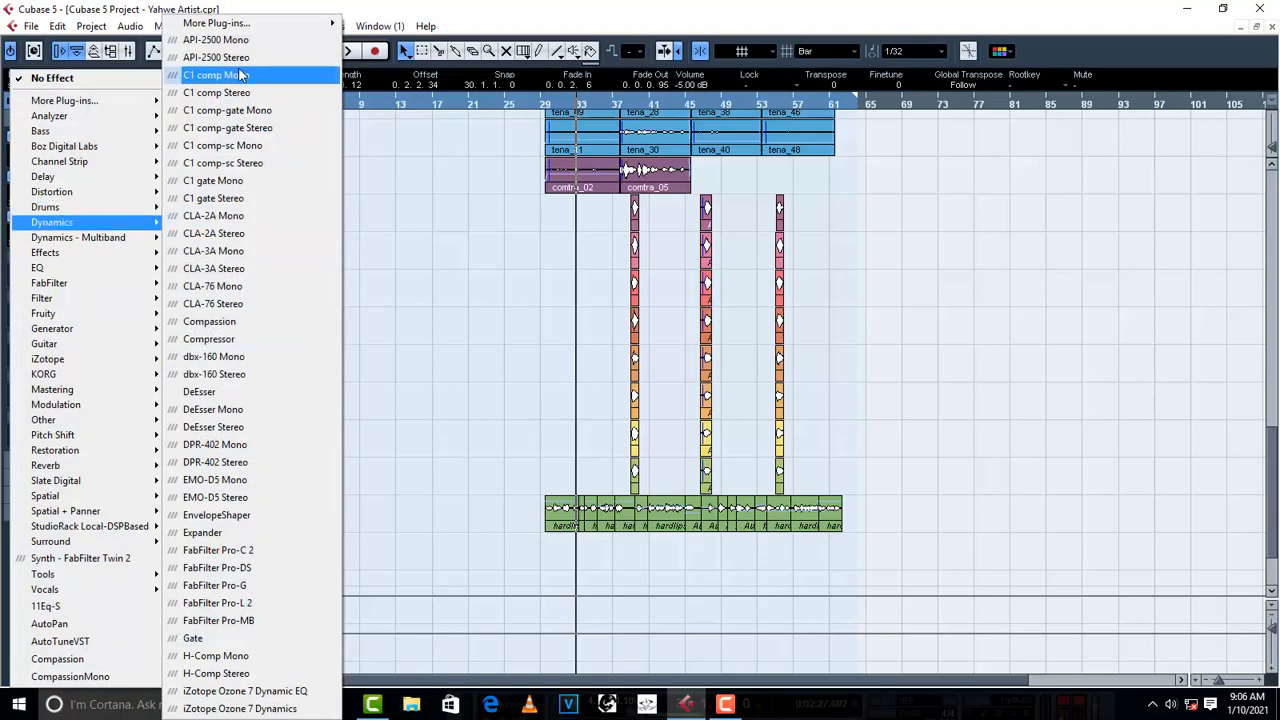
mouse_move(249, 23)
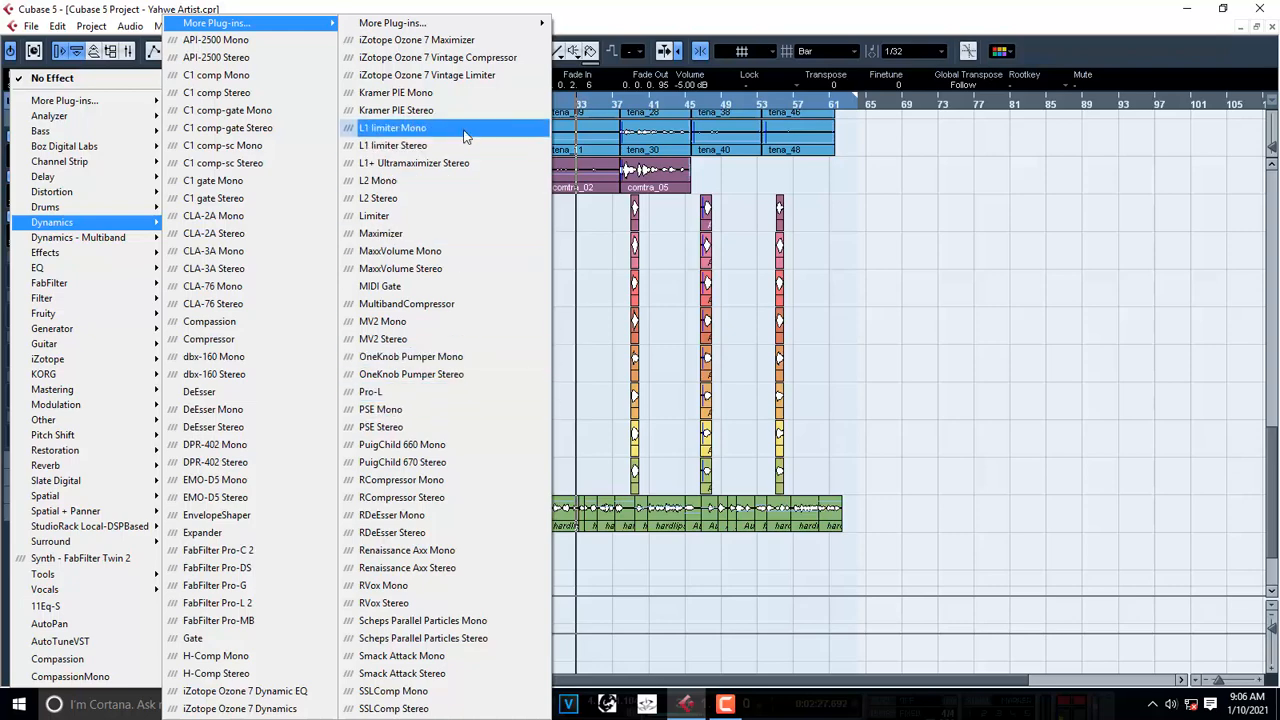
click(251, 199)
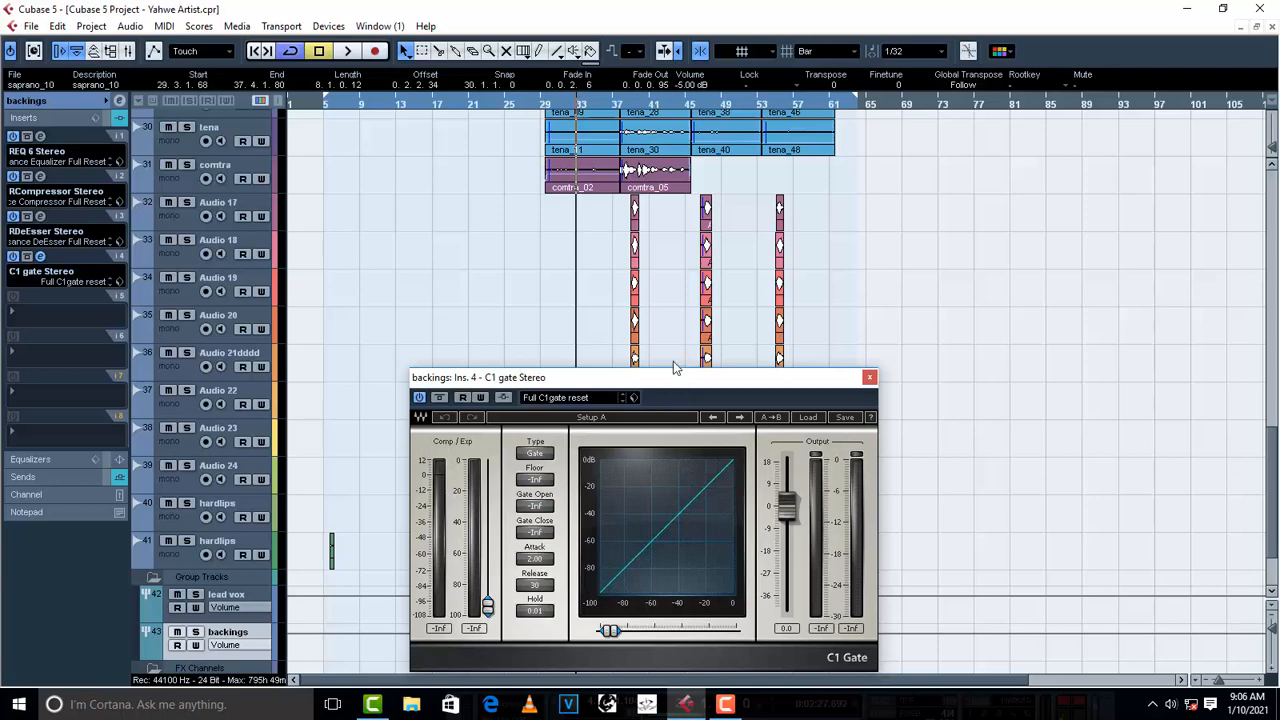
drag(675, 370, 646, 305)
click(779, 352)
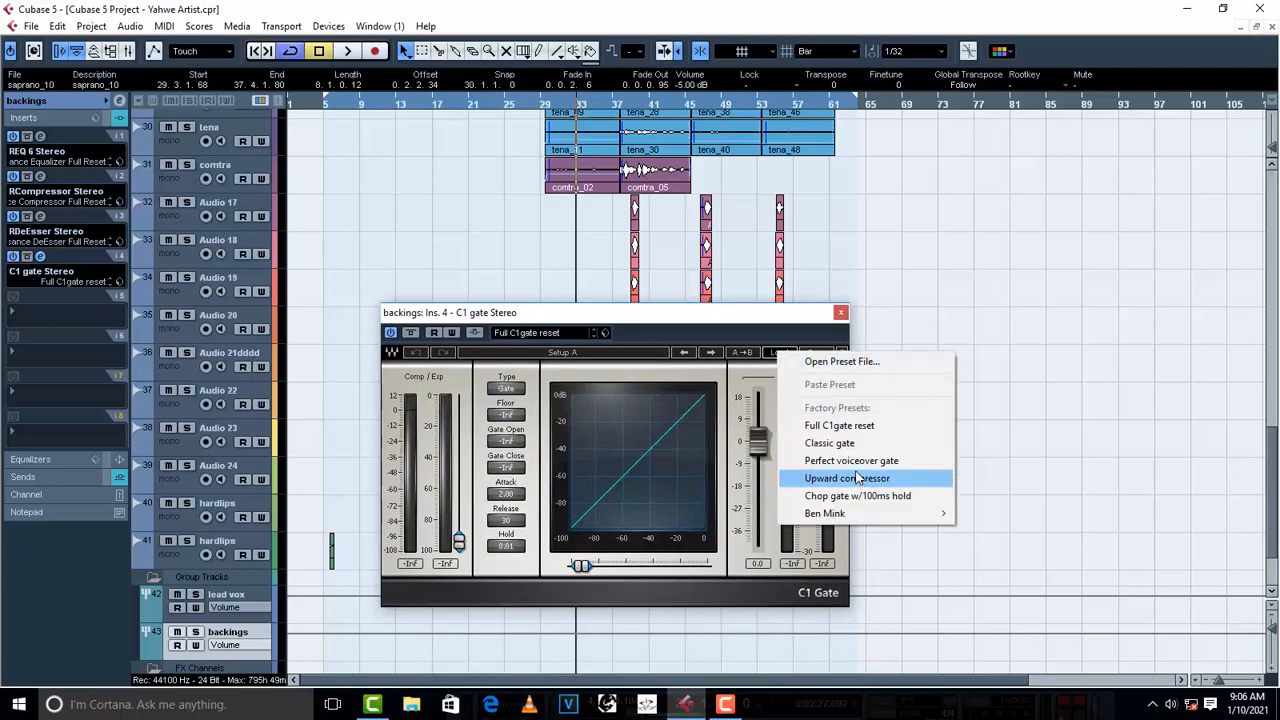
click(853, 443)
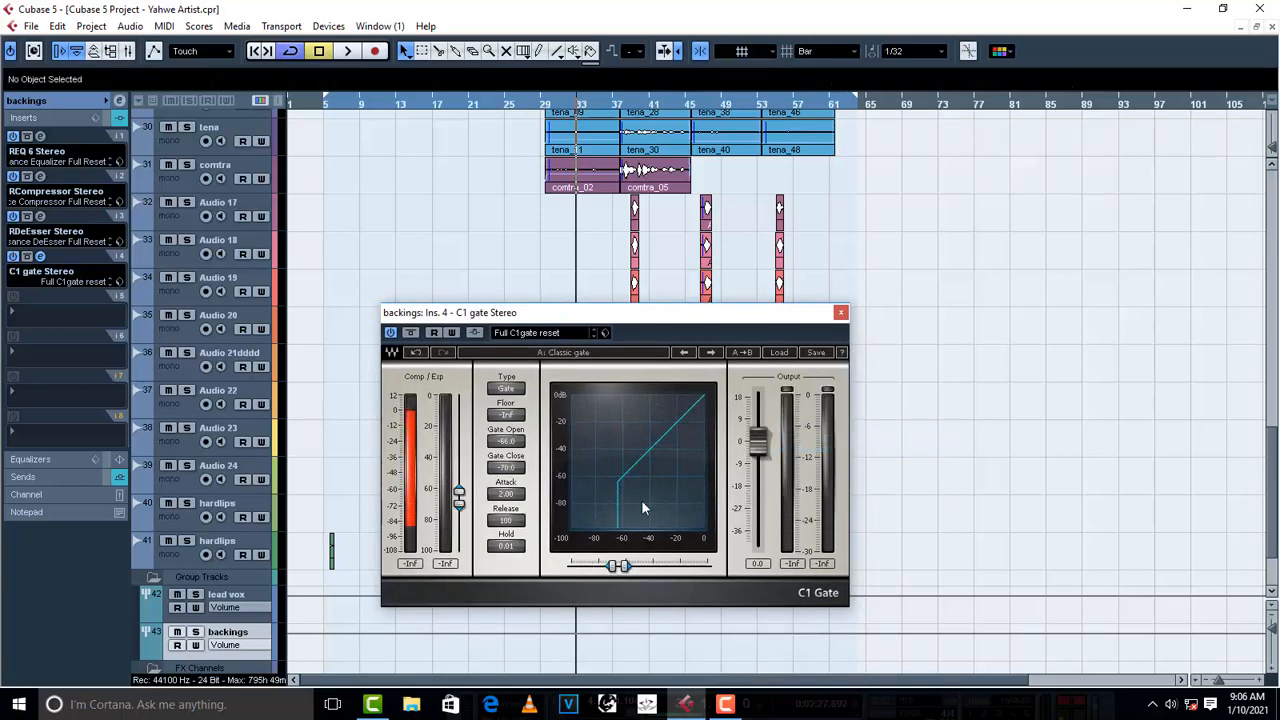
- Set the backings gate's open and close thresholds to -47.2 while auditioning, then close the plug-in and stop playback
drag(613, 567, 647, 567)
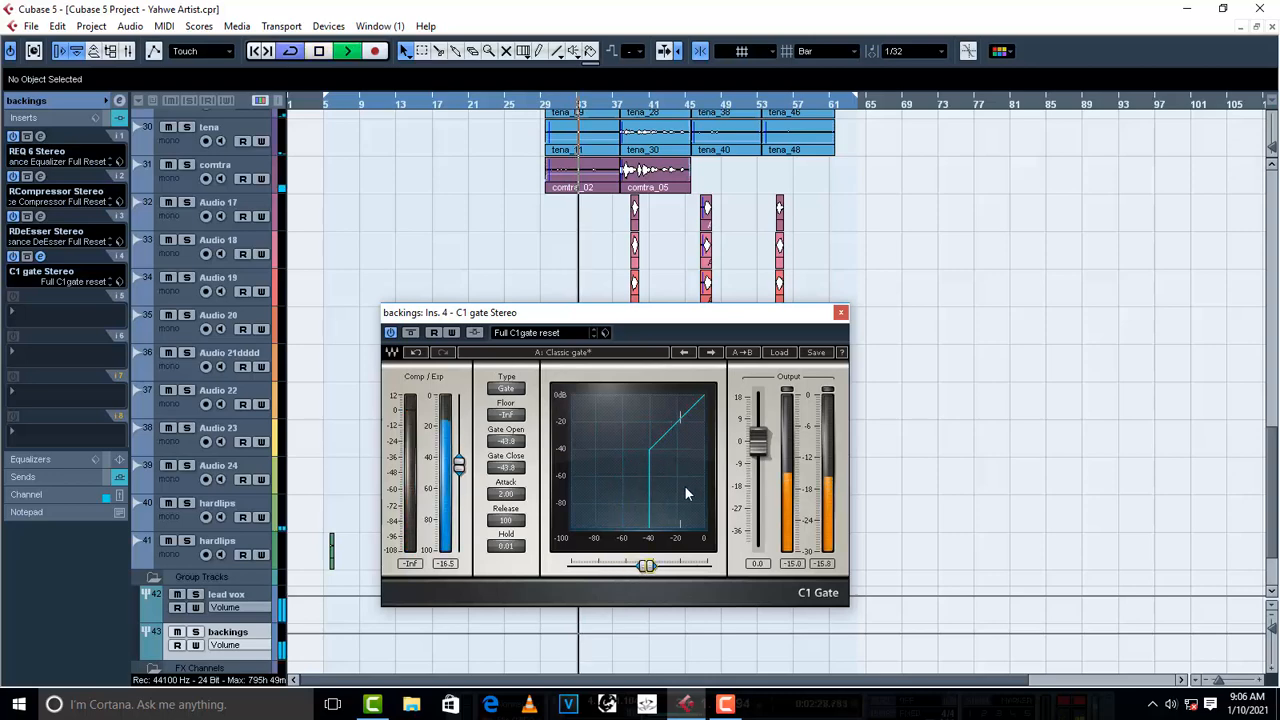
drag(645, 571, 639, 571)
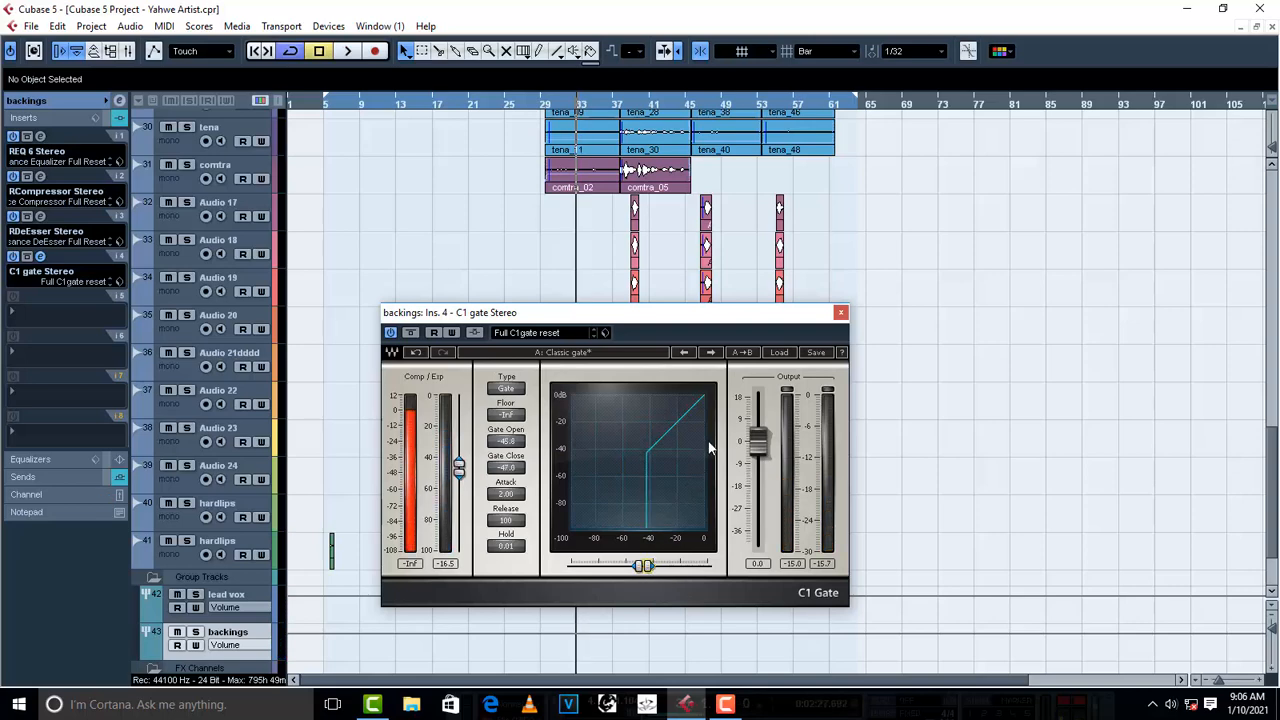
key(space)
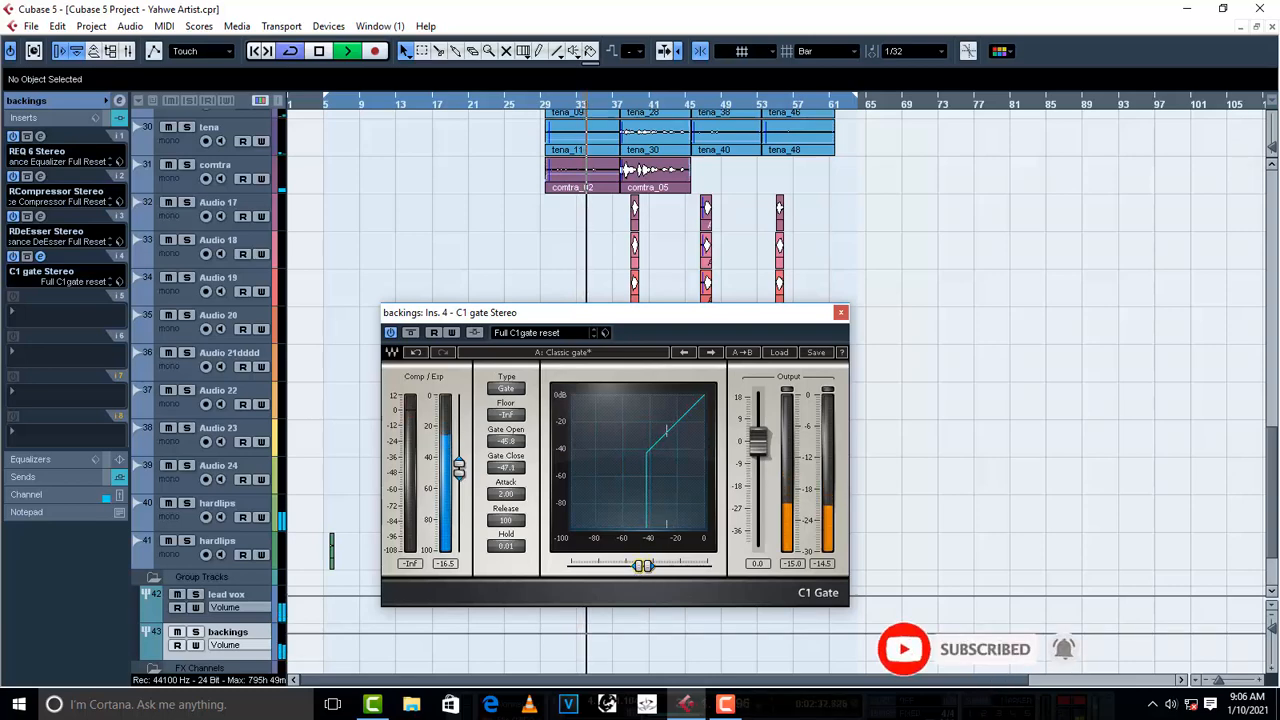
drag(639, 570, 640, 568)
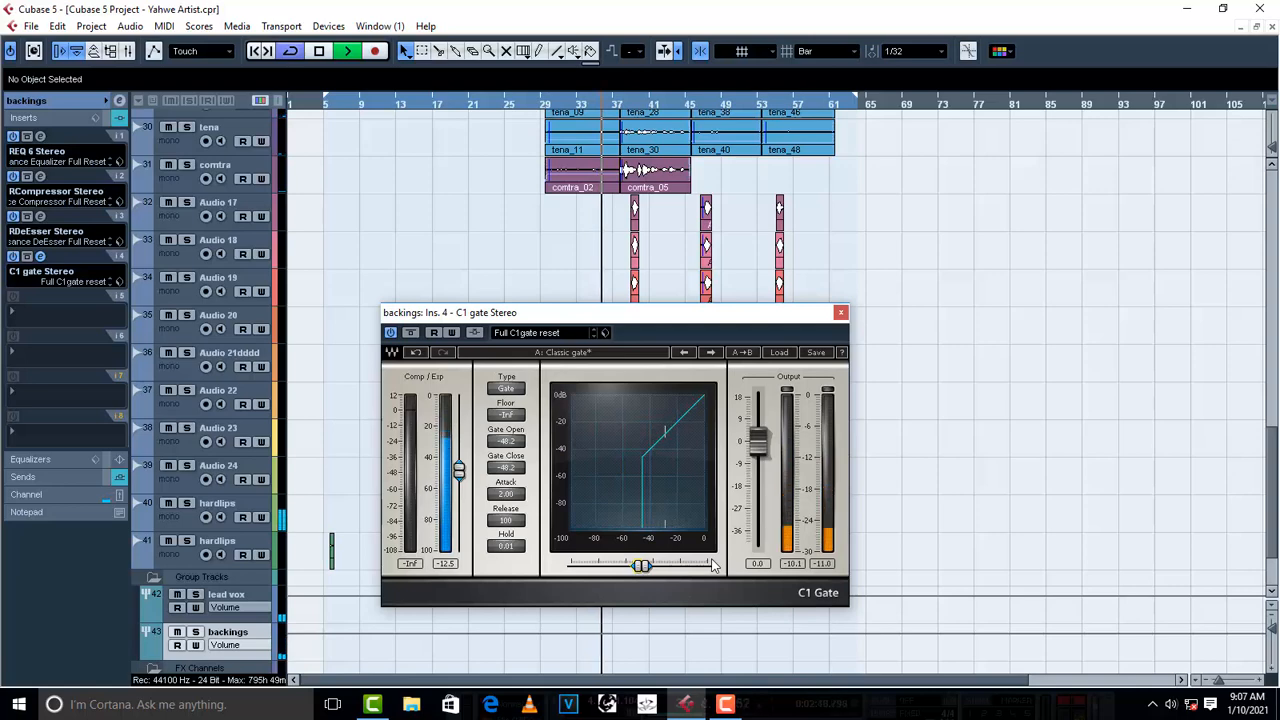
drag(640, 567, 643, 567)
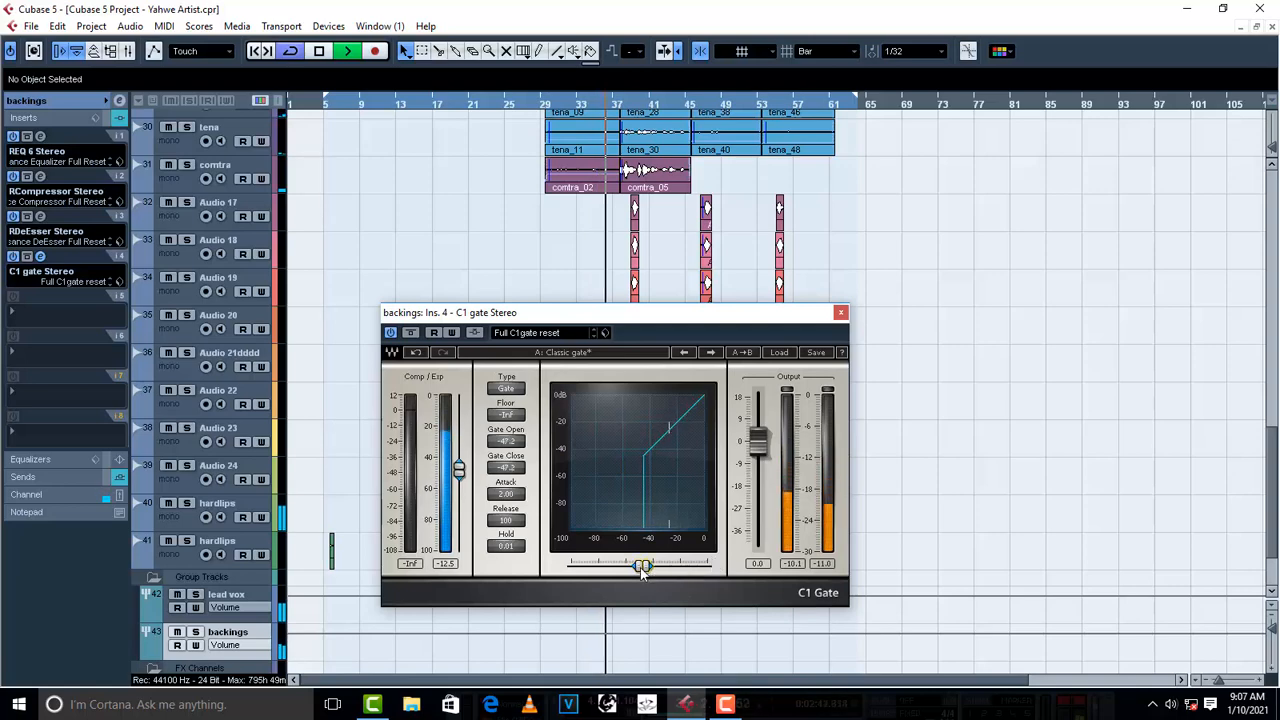
click(840, 312)
key(space)
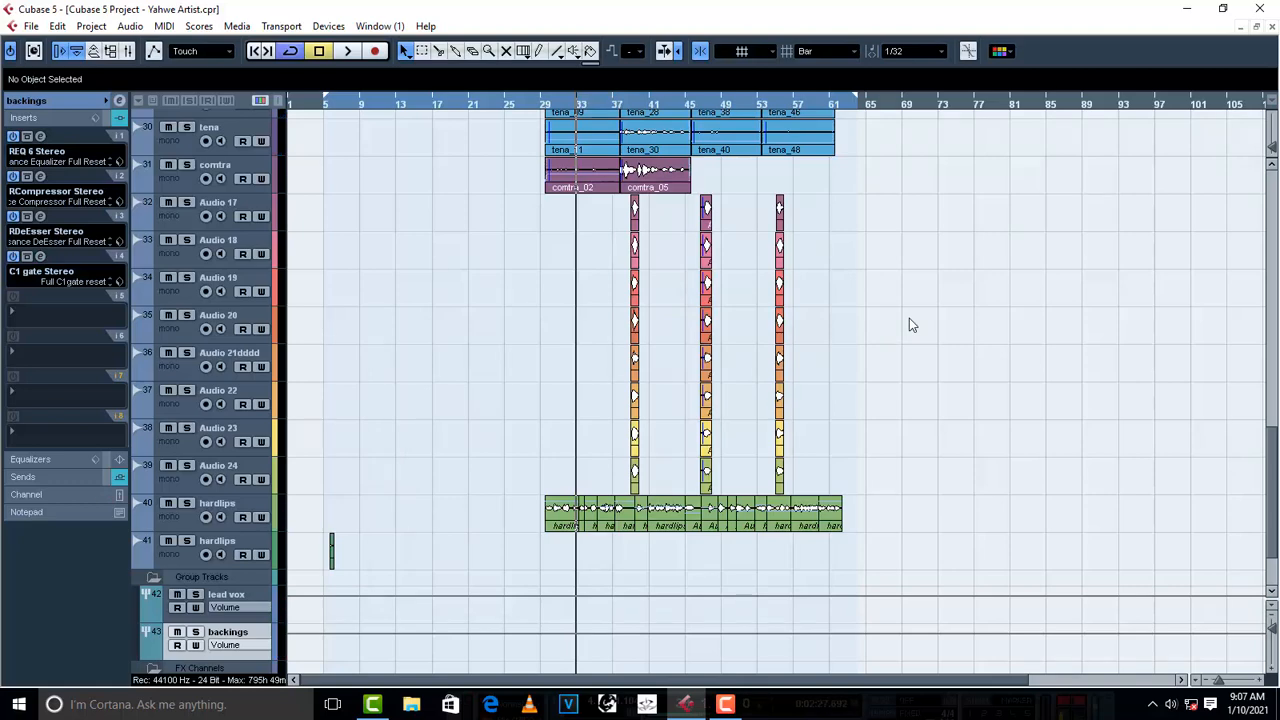
- Return the cursor to about bar 7 and load FabFilter Pro-L 2 in the Stereo Out channel's first insert slot
scroll(600, 288, up, 8)
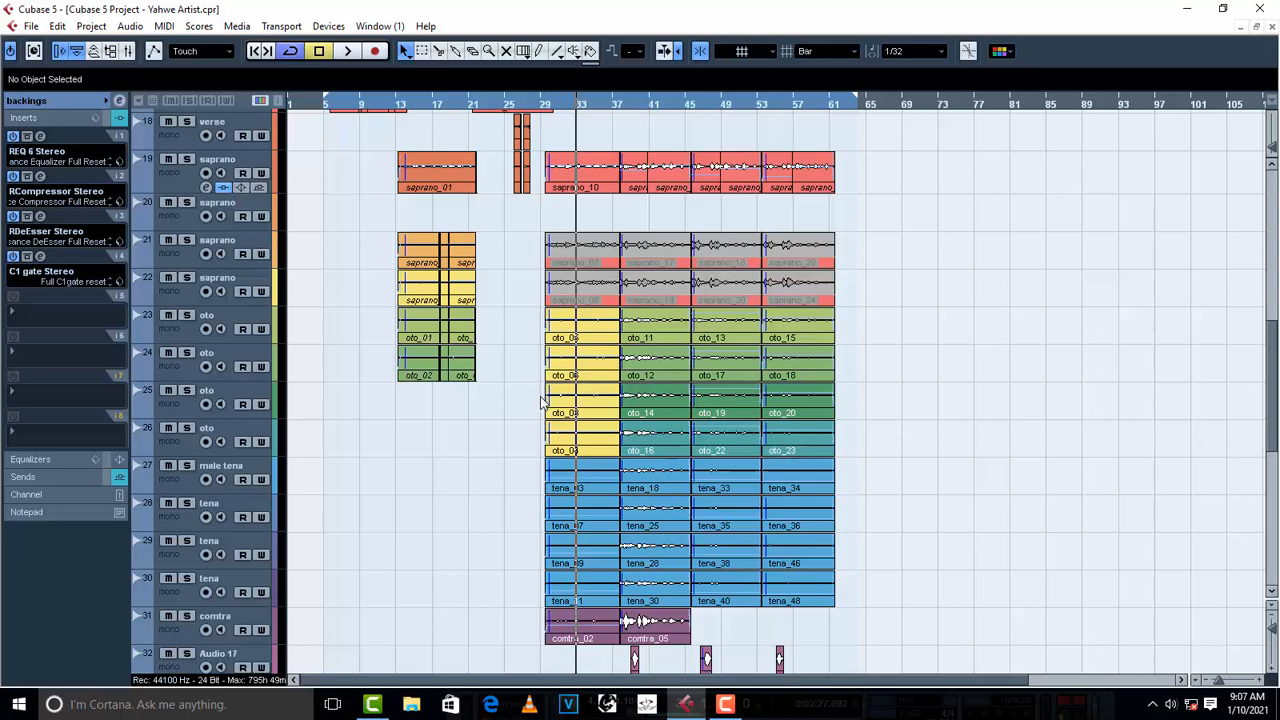
scroll(429, 510, up, 3)
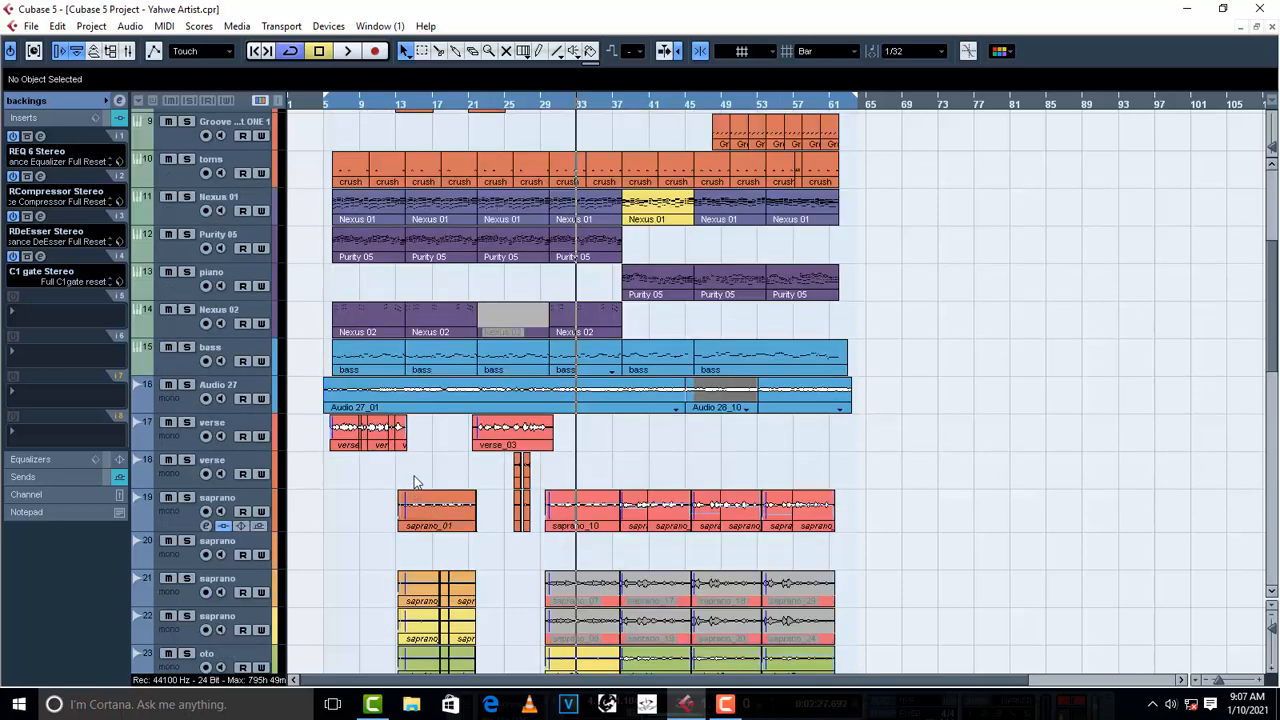
click(340, 104)
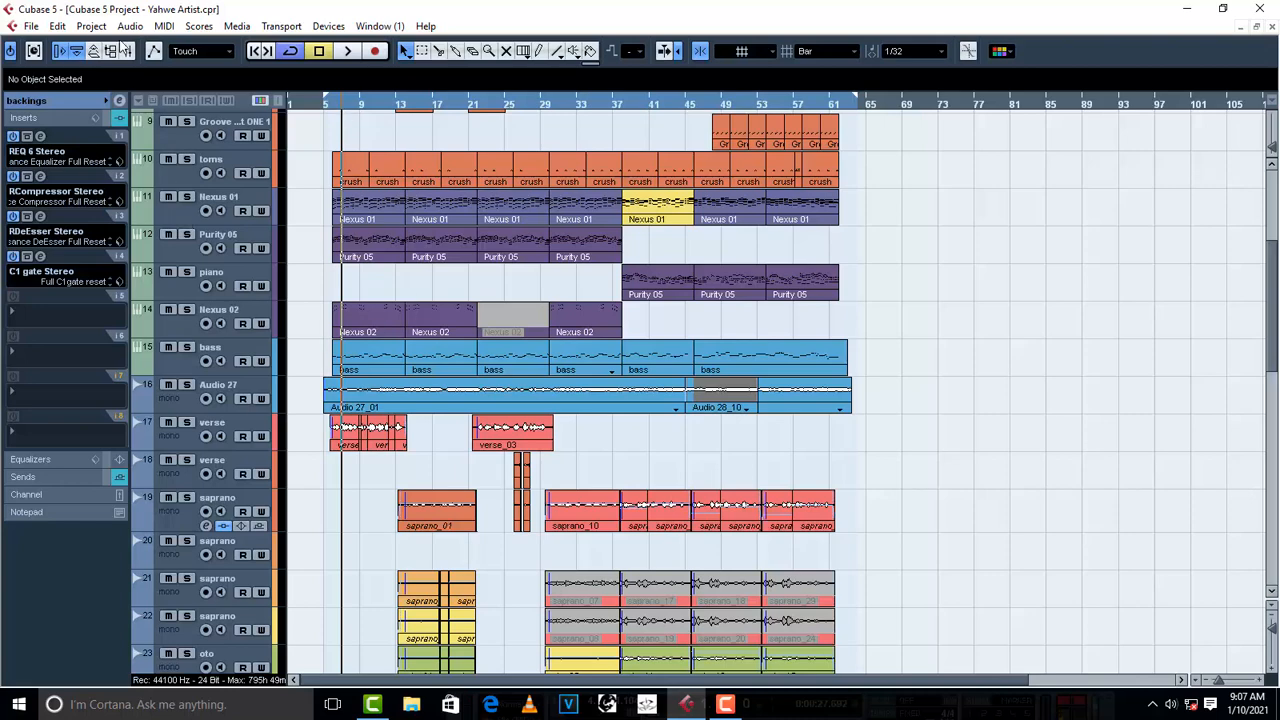
key(F3)
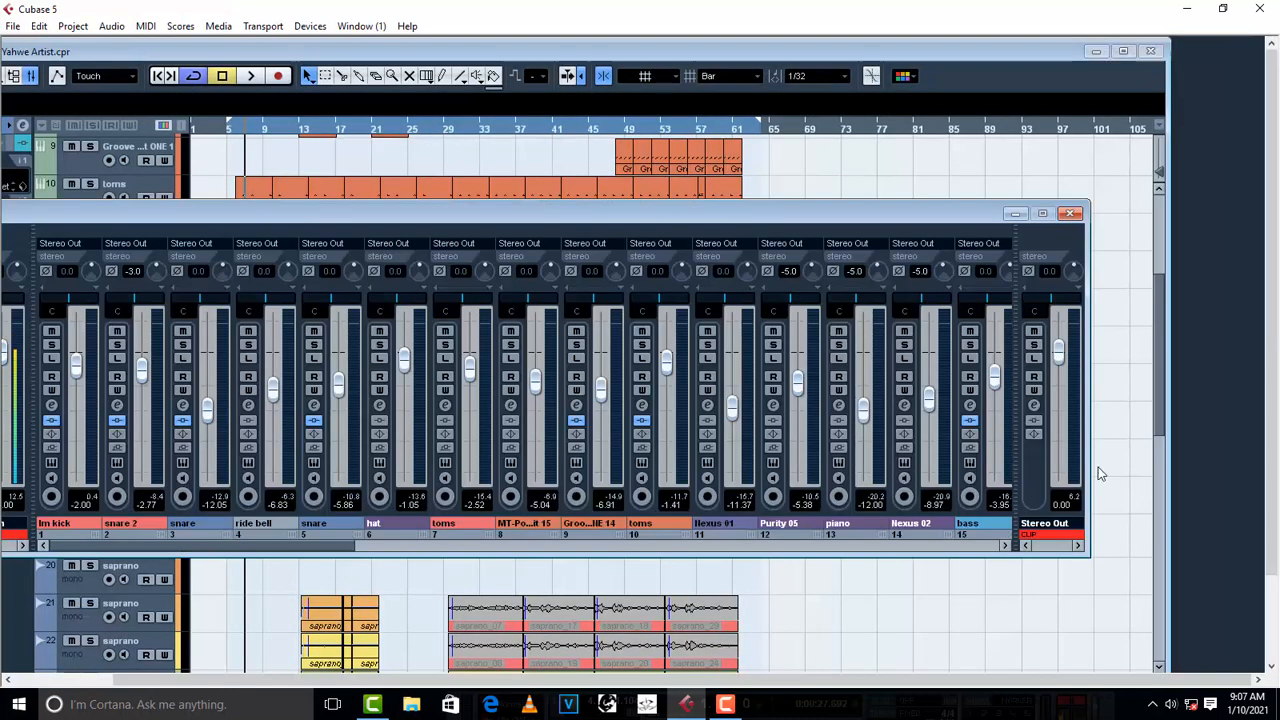
click(1034, 405)
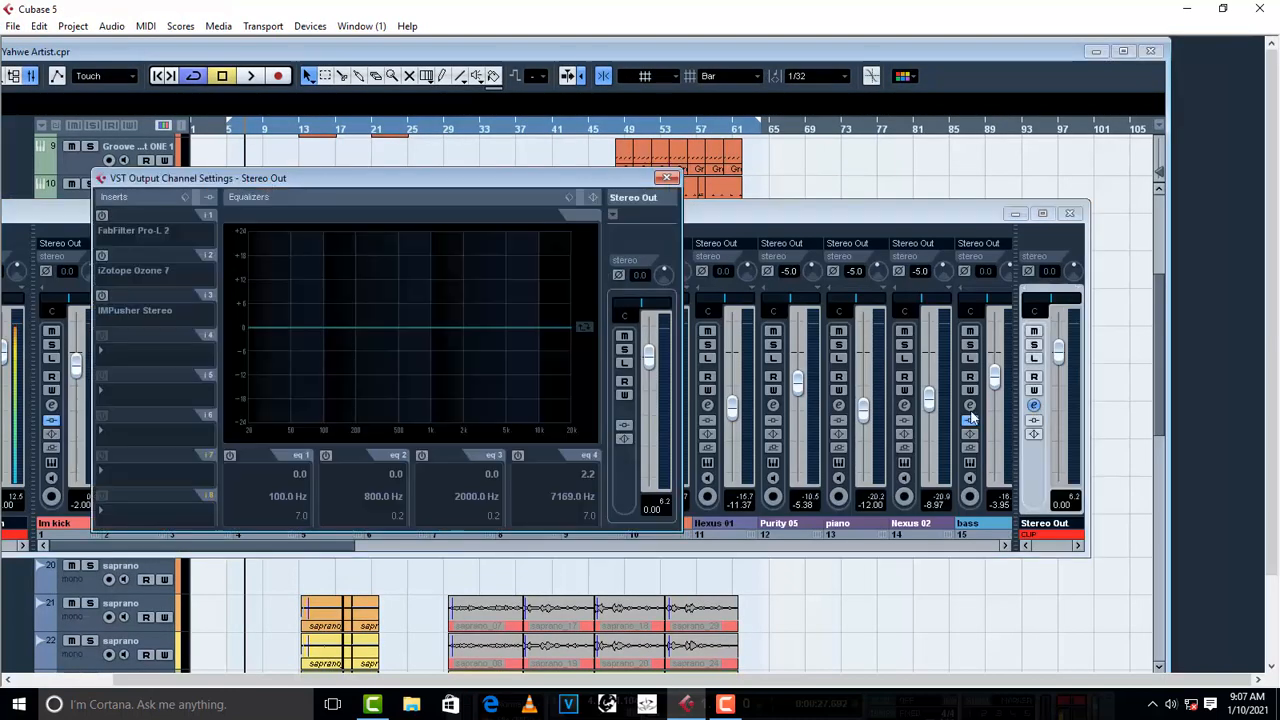
click(113, 227)
mouse_move(183, 285)
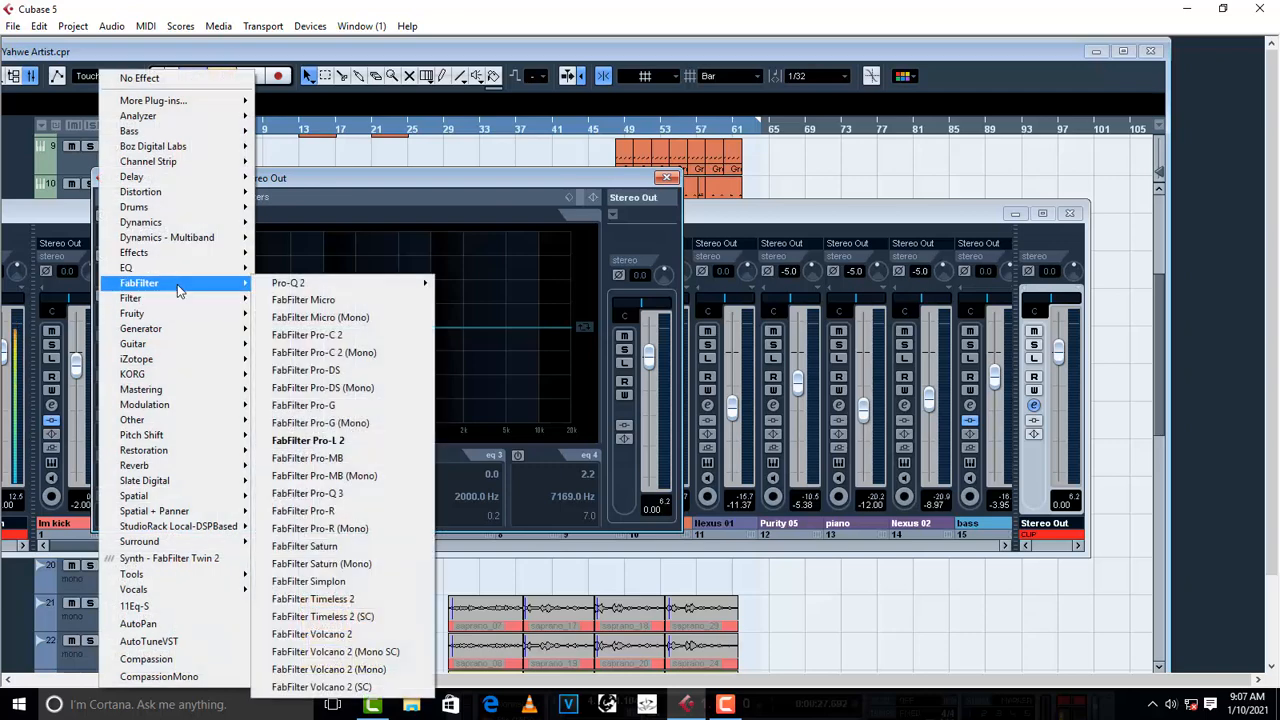
click(345, 447)
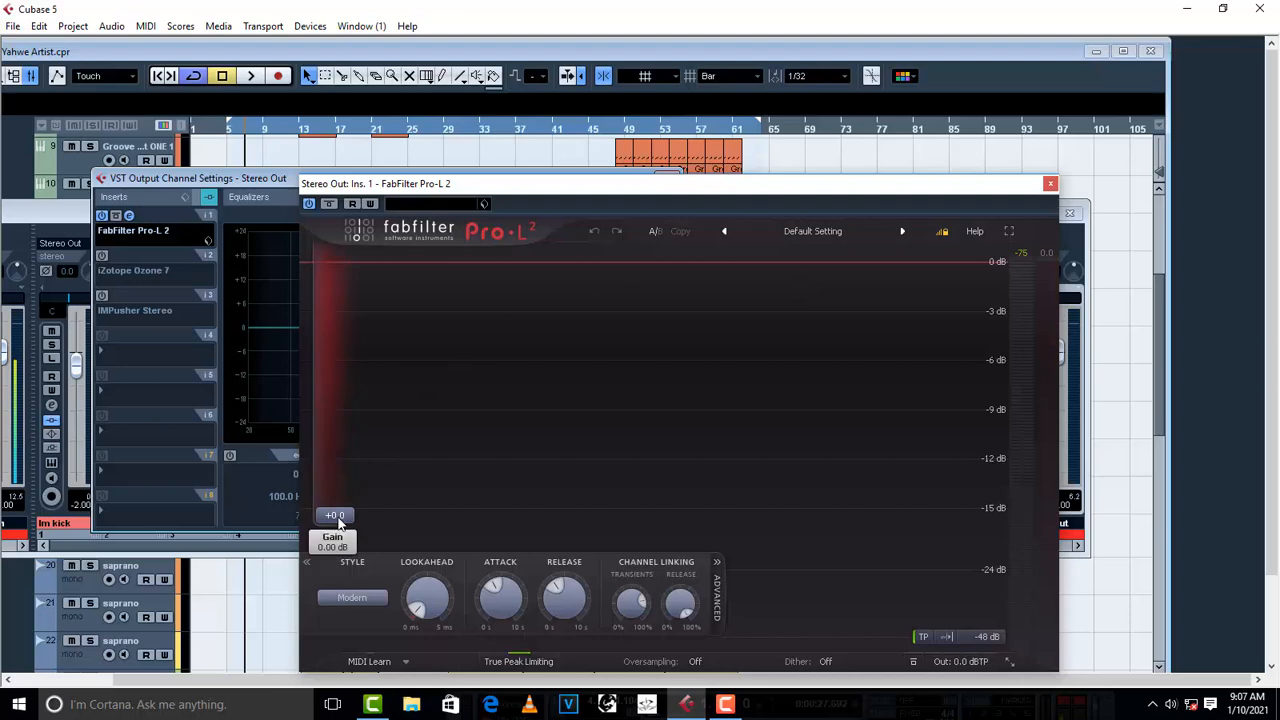
- Set Pro-L 2's gain to +2.1 and load iZotope Ozone 7 in the Stereo Out's second insert slot
drag(342, 518, 350, 506)
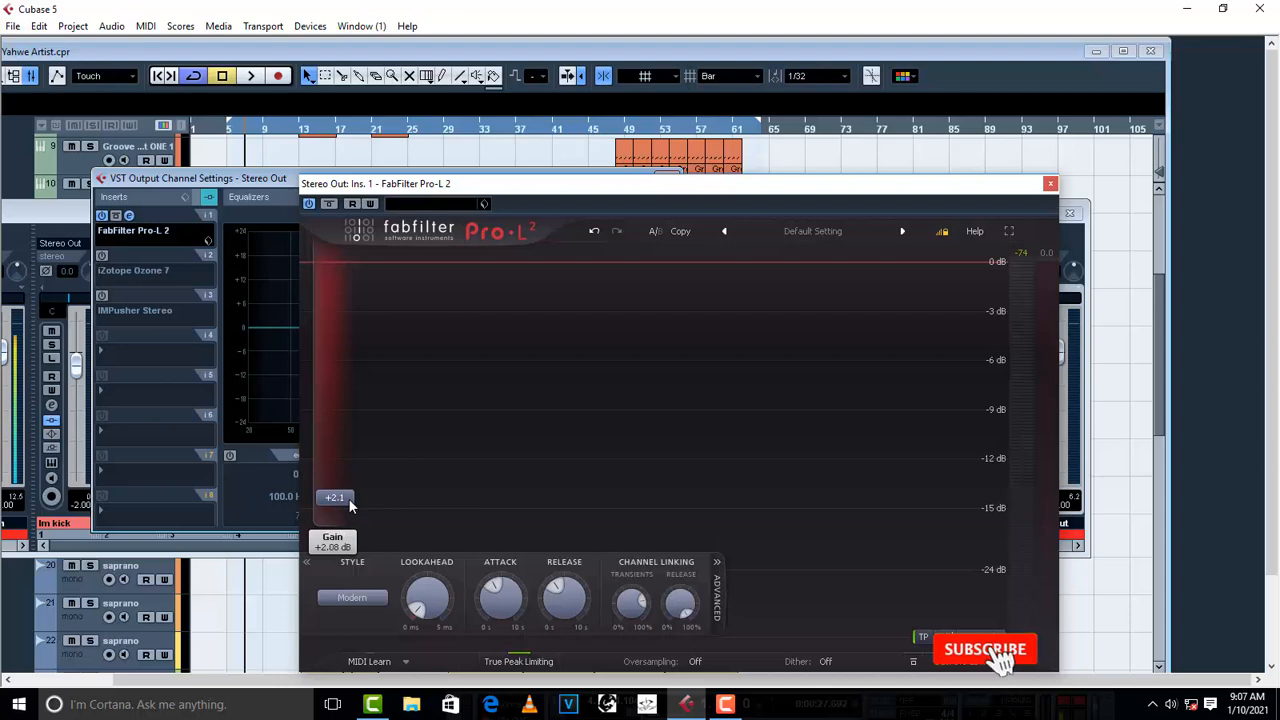
click(1050, 183)
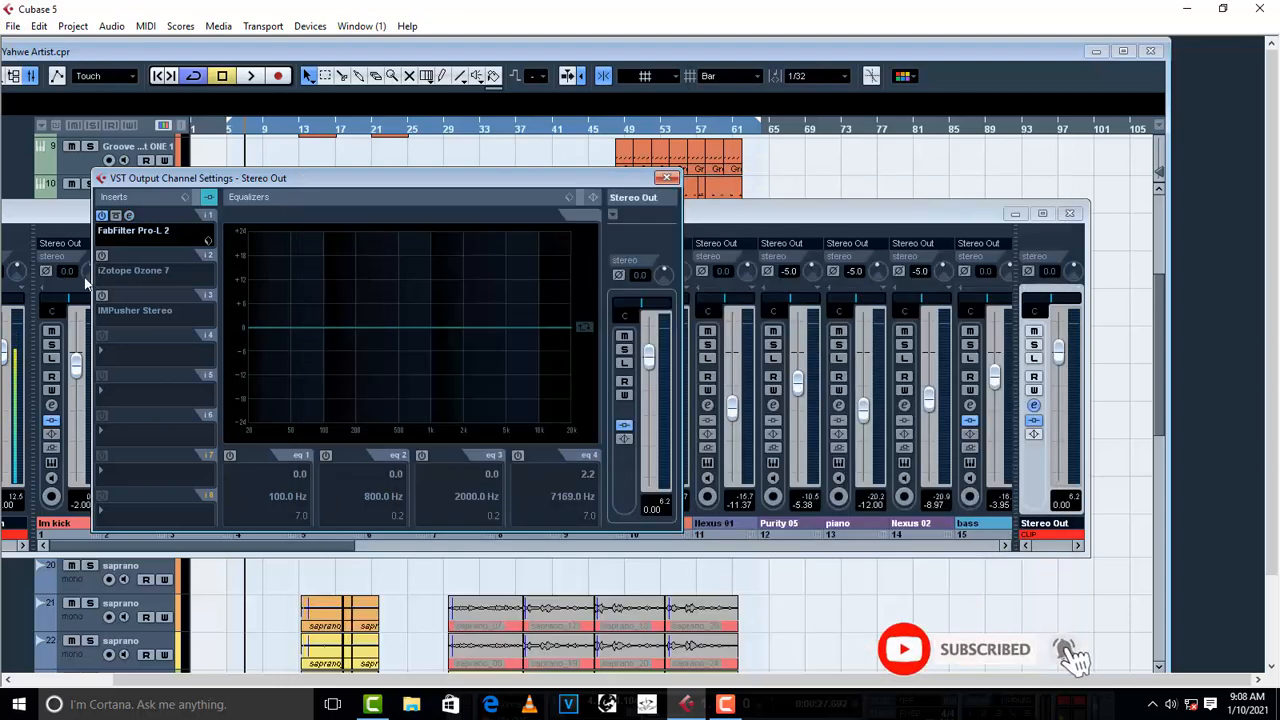
click(140, 271)
mouse_move(185, 389)
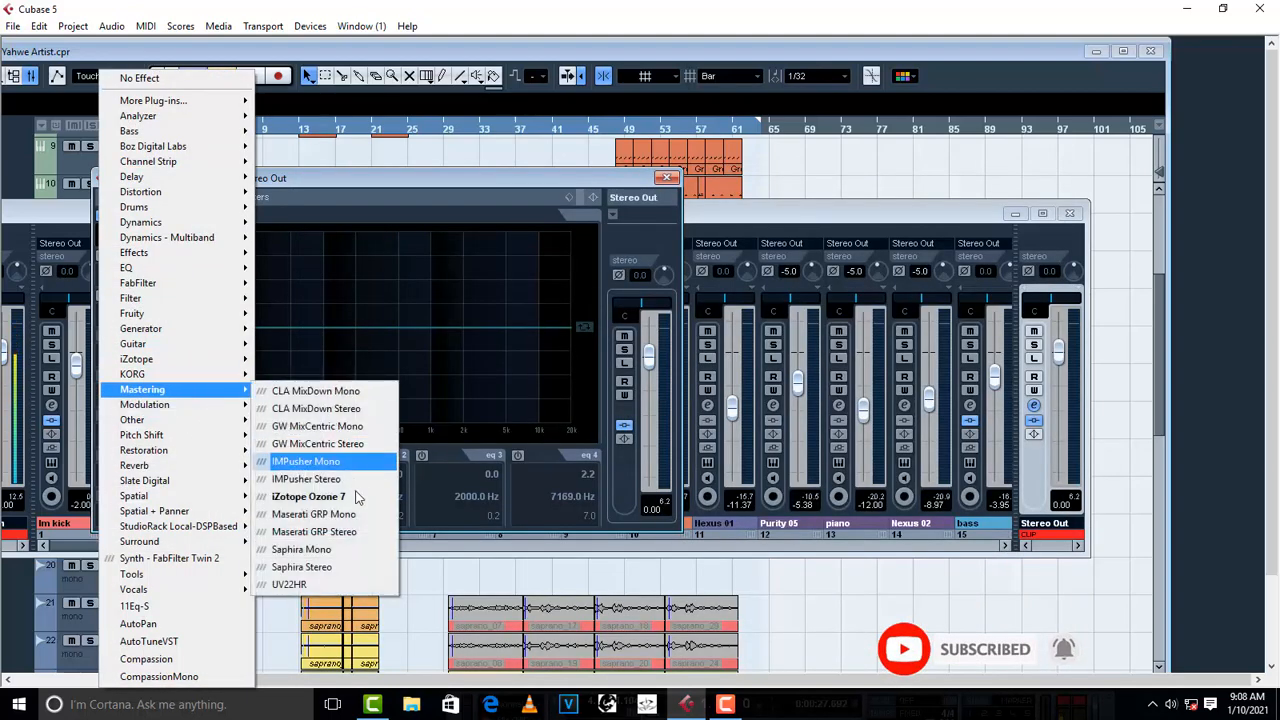
click(390, 495)
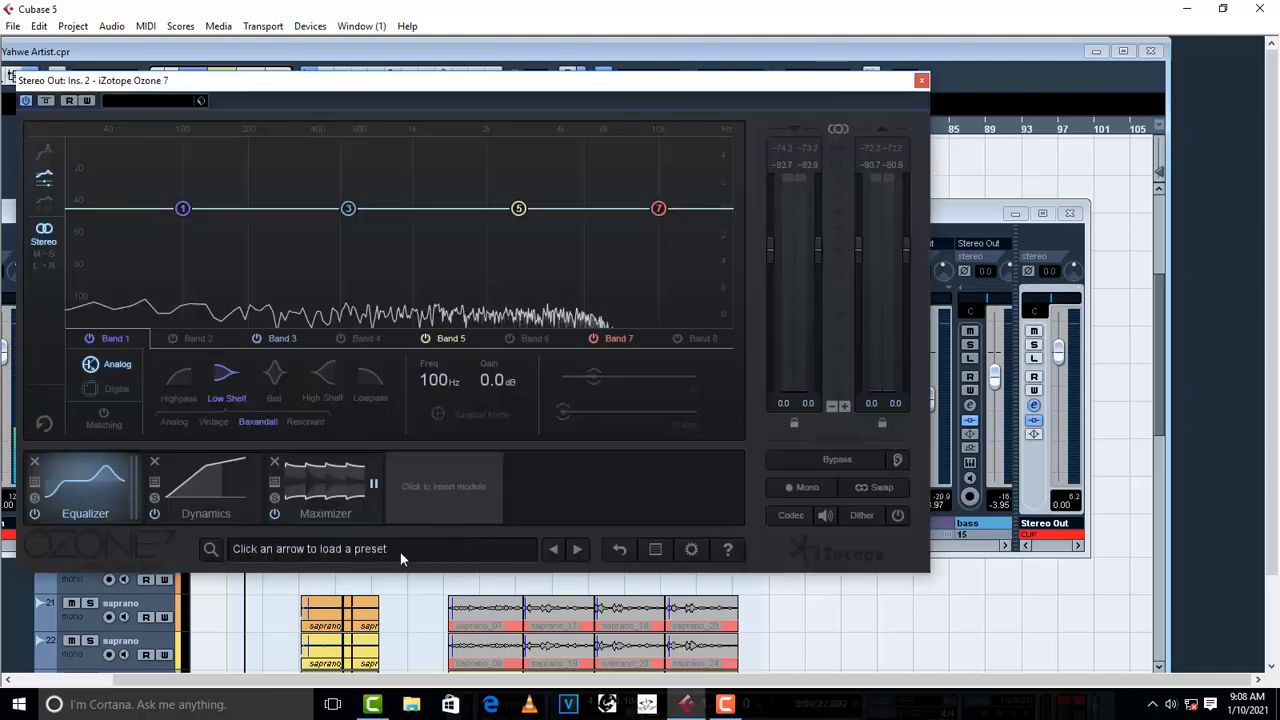
- Load the Increase Presence preset from Ozone 7's All-Purpose Mastering presets and close the preset manager
click(474, 549)
click(113, 232)
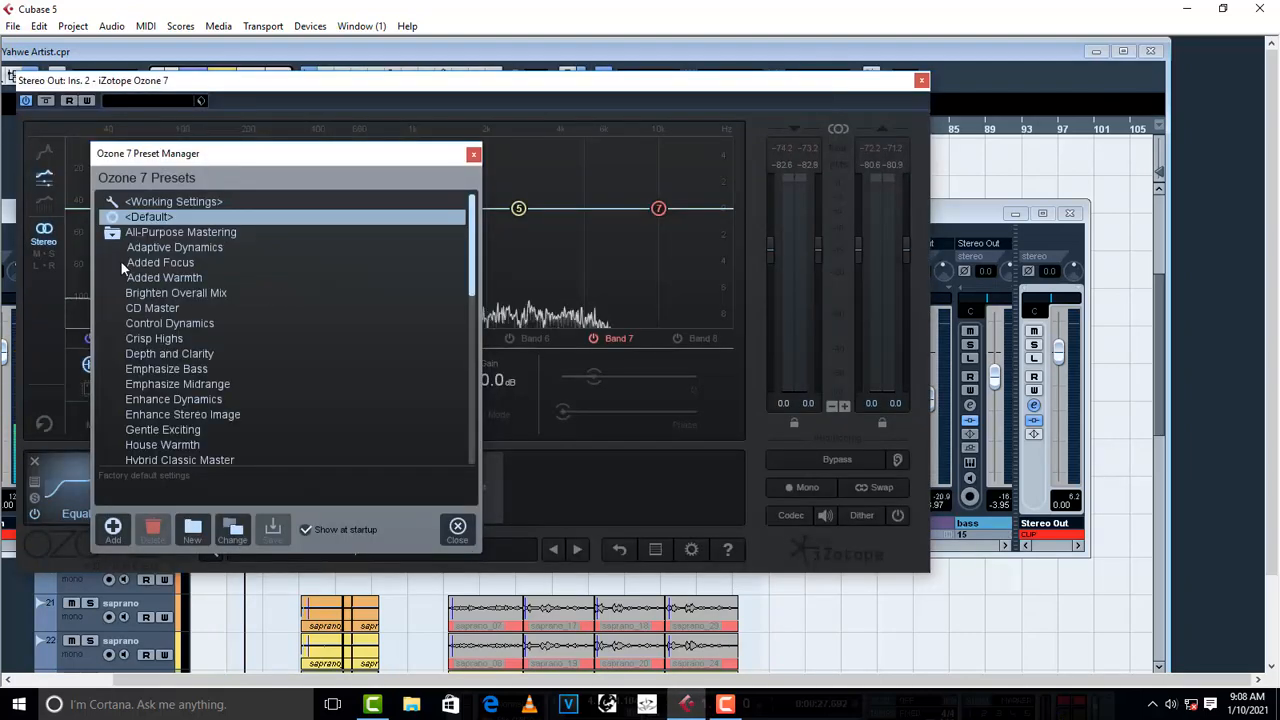
scroll(158, 400, down, 3)
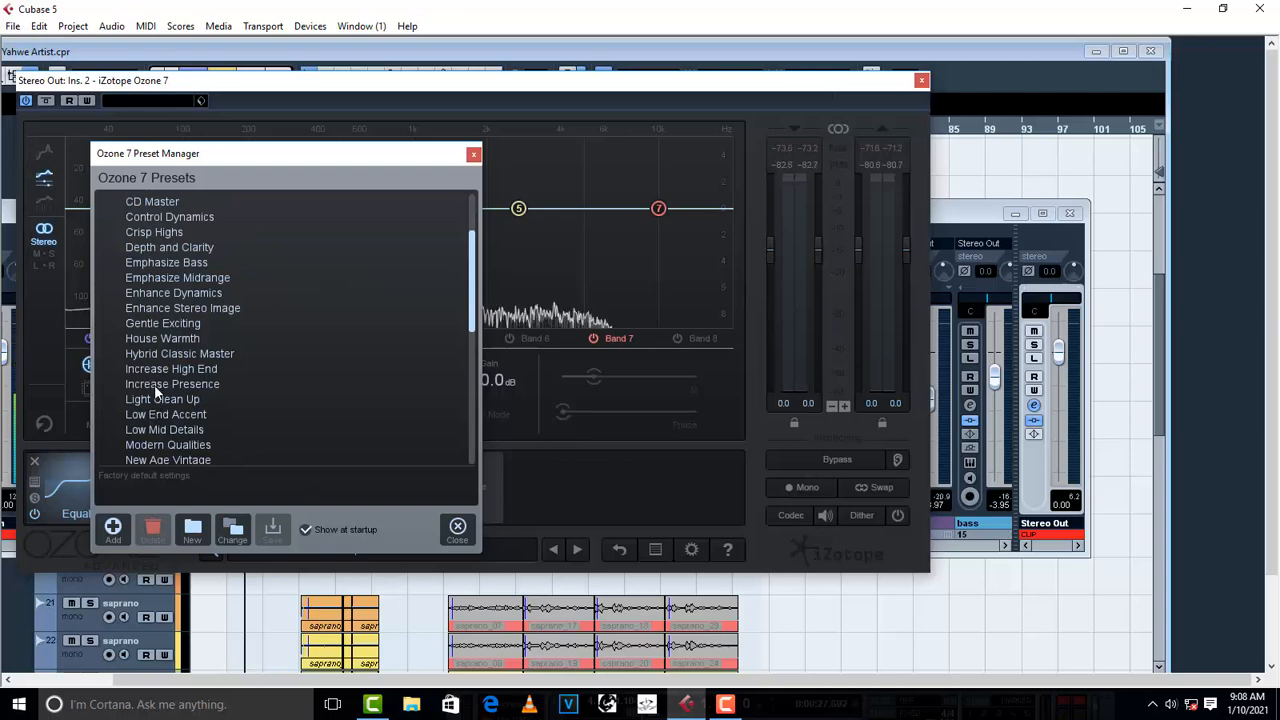
click(160, 384)
click(474, 154)
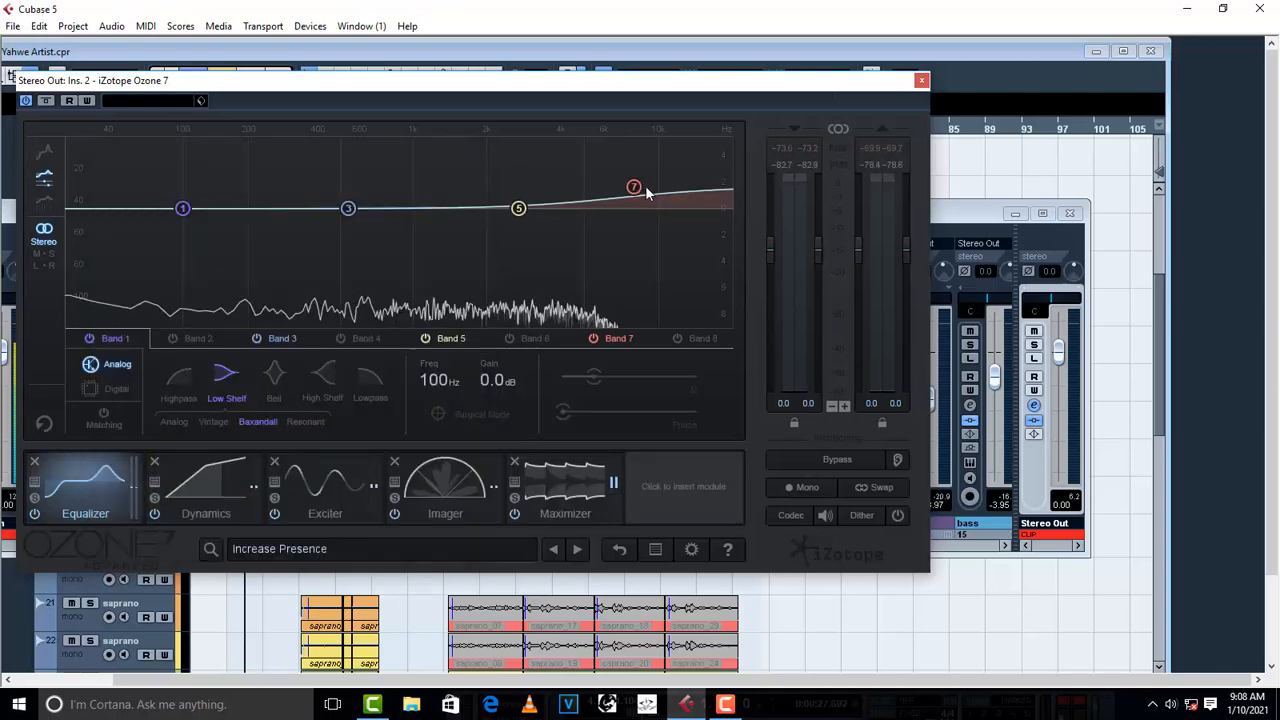
- Set Ozone's equalizer band 7 to 10.0 kHz and 0.0 dB, lower the Maximizer threshold to -5.0 dB, and close the plug-in
drag(634, 189, 661, 220)
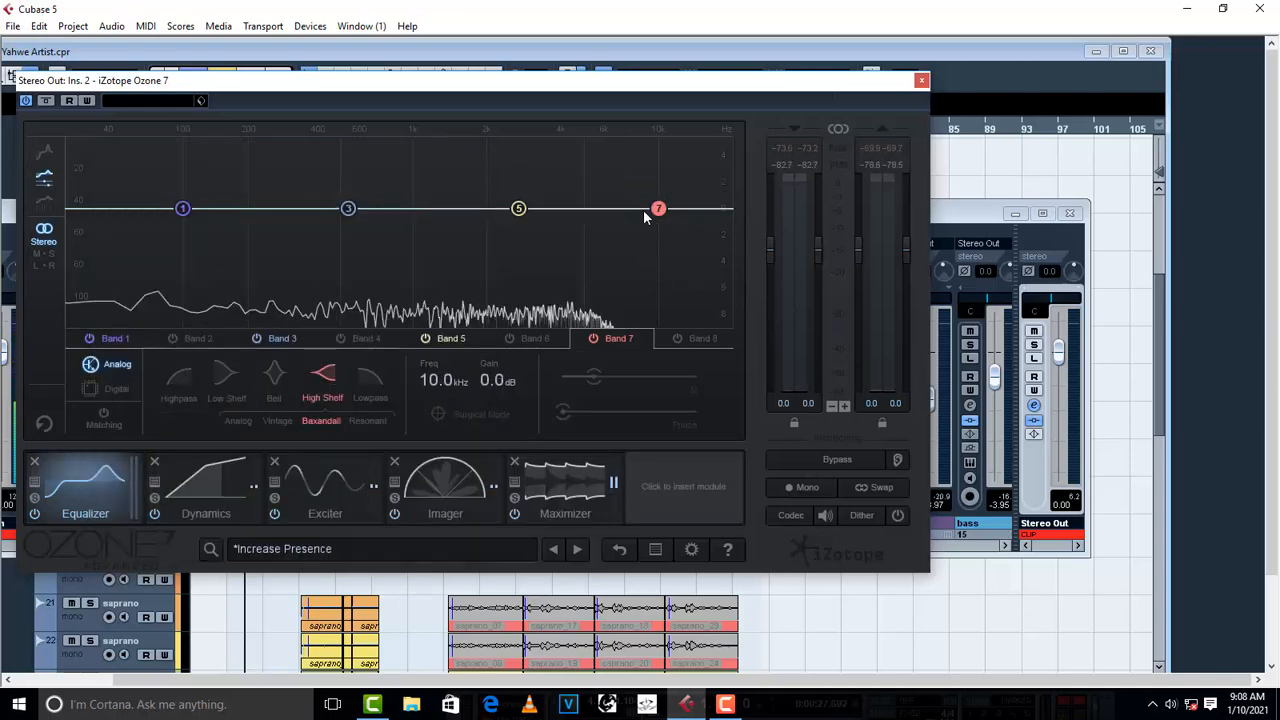
click(572, 492)
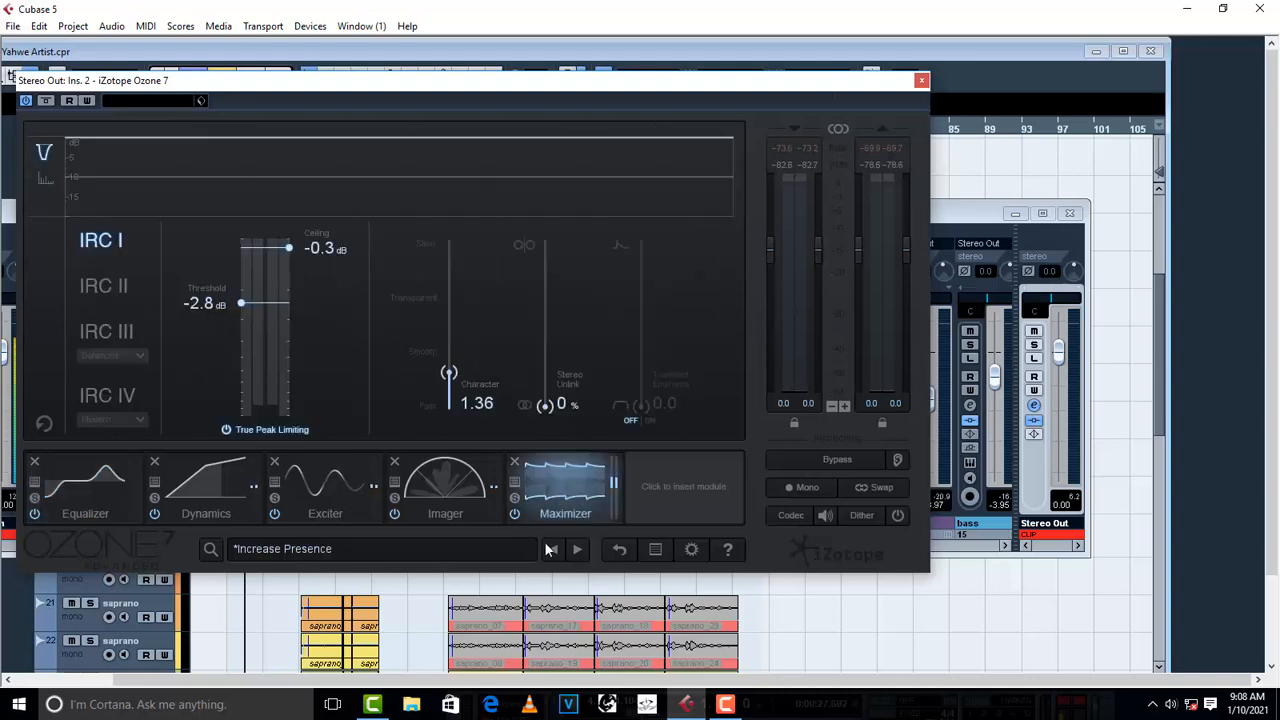
drag(239, 304, 240, 334)
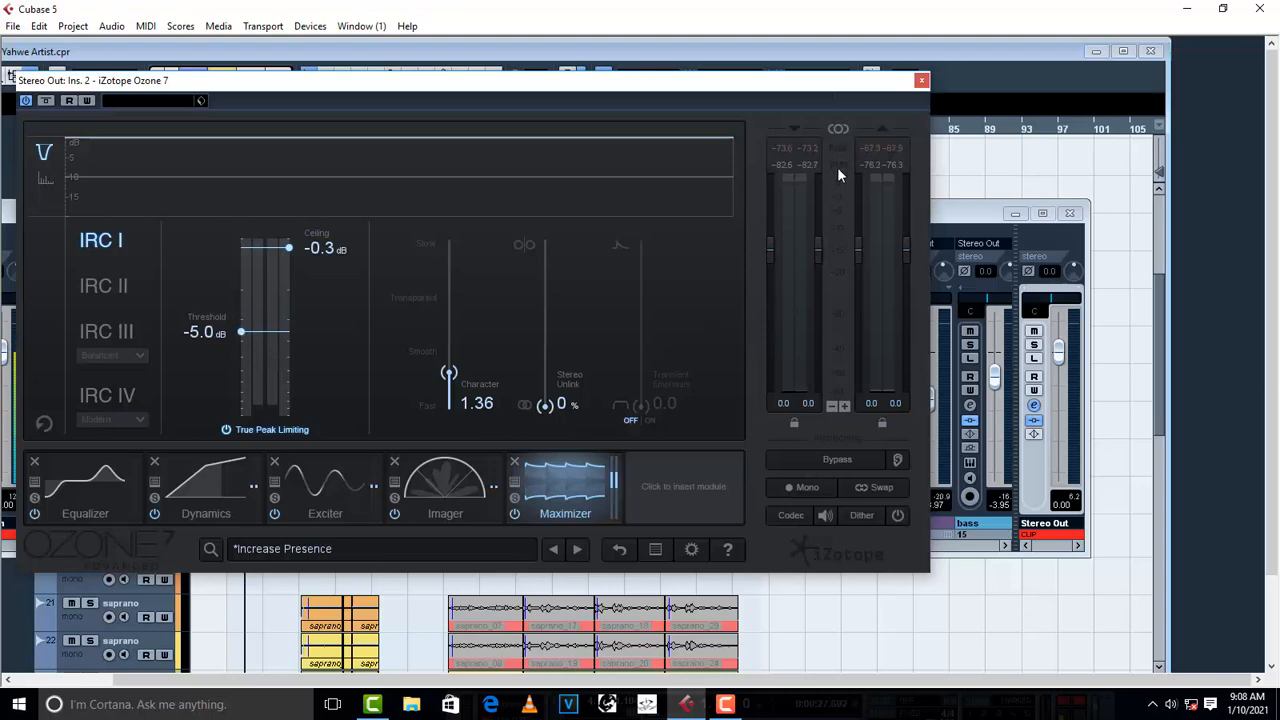
click(922, 81)
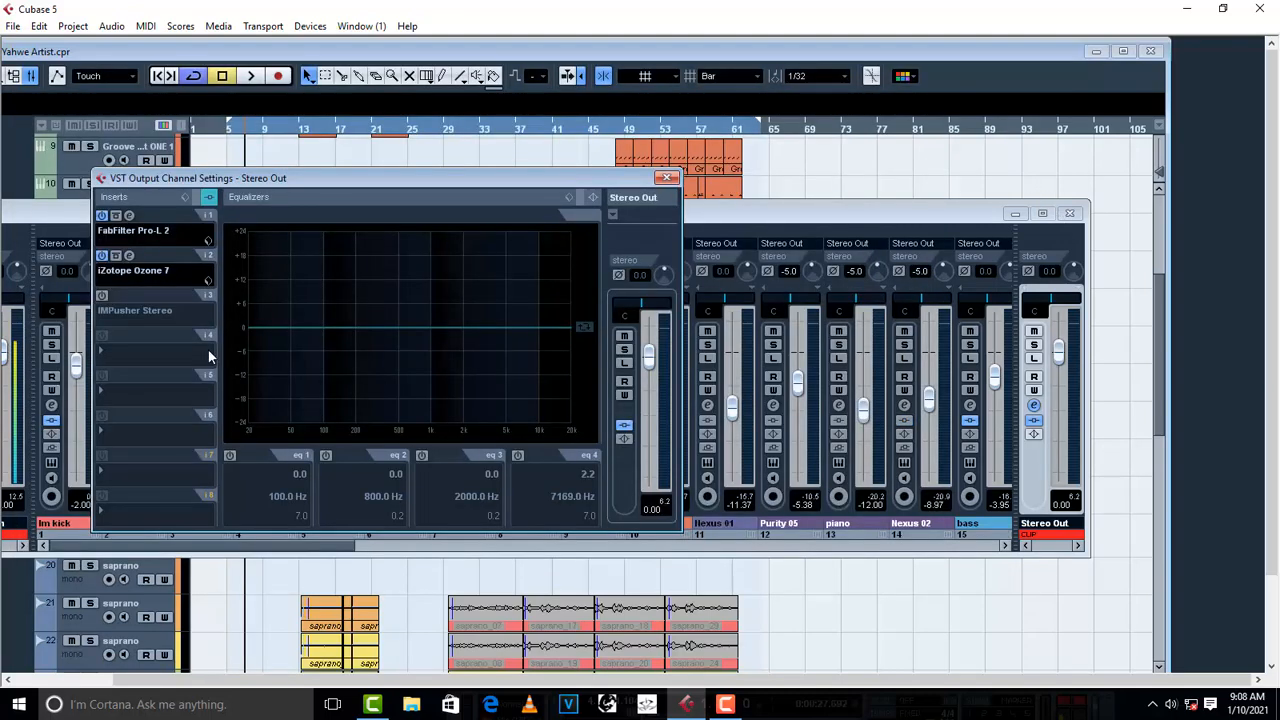
- Load IMPusher Stereo in the Stereo Out's third insert slot, close the channel settings and mixer, and move the plug-in off the early bars
click(128, 311)
mouse_move(162, 392)
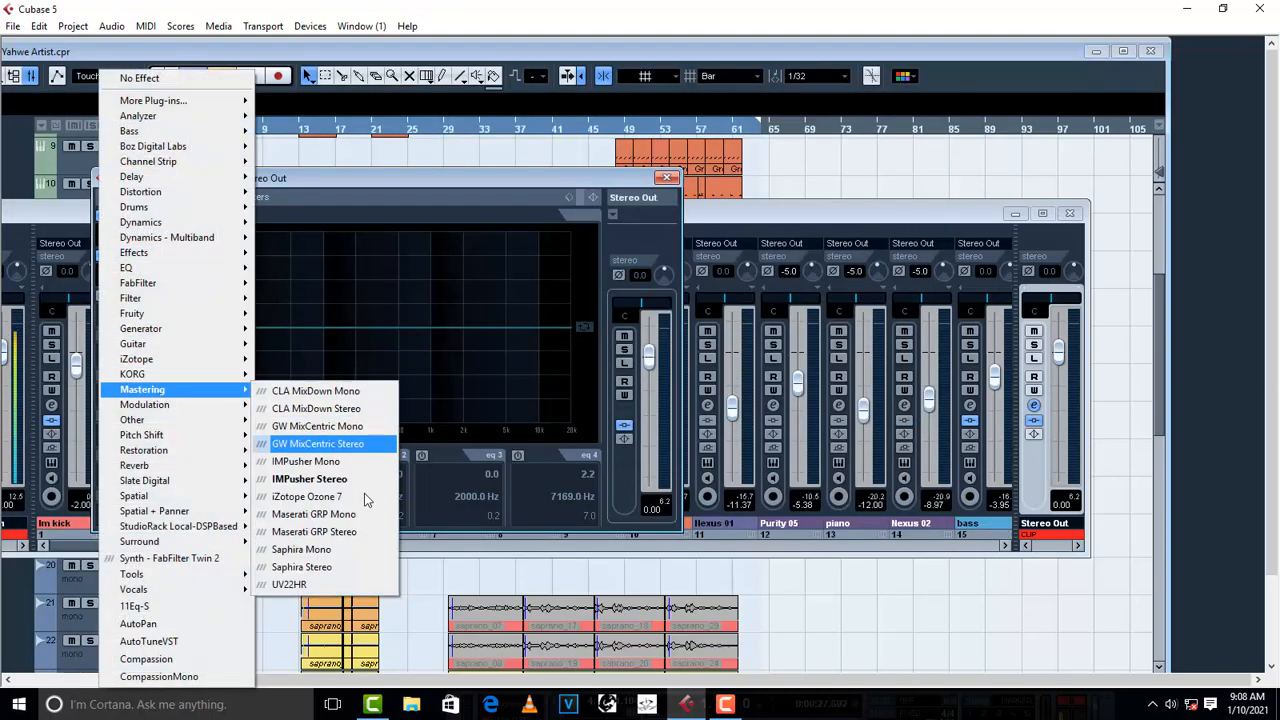
click(318, 479)
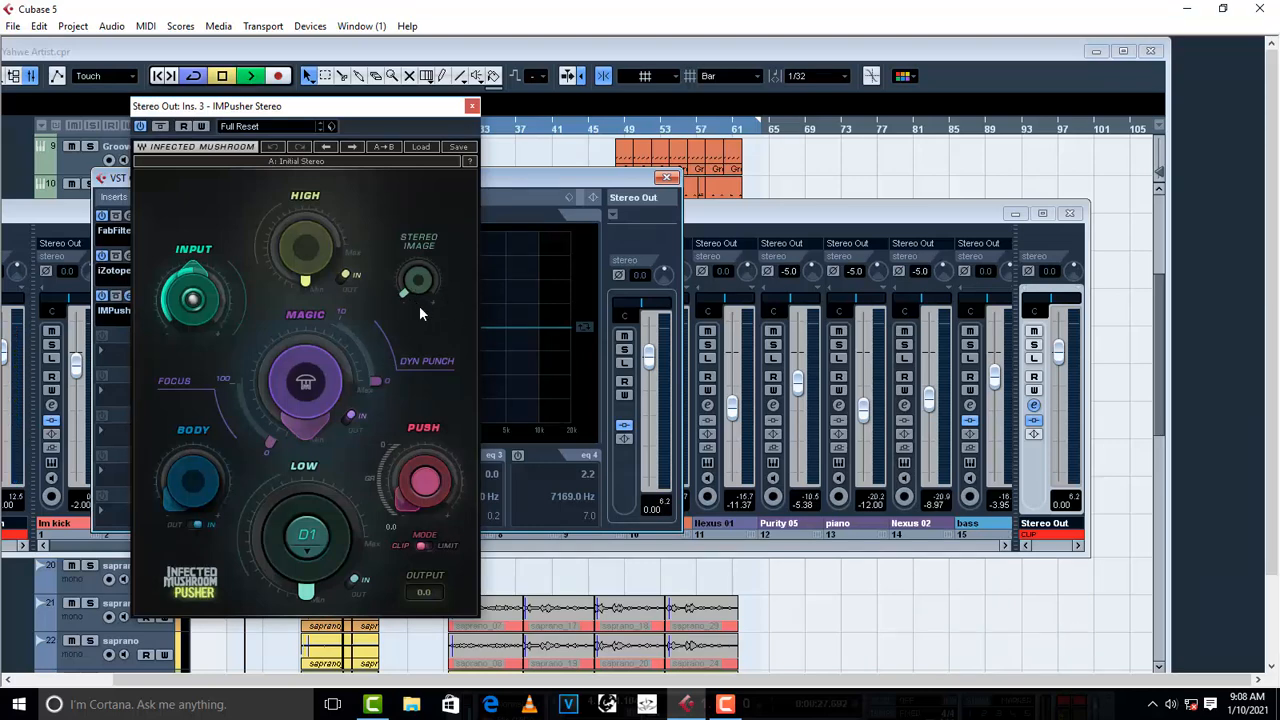
click(668, 180)
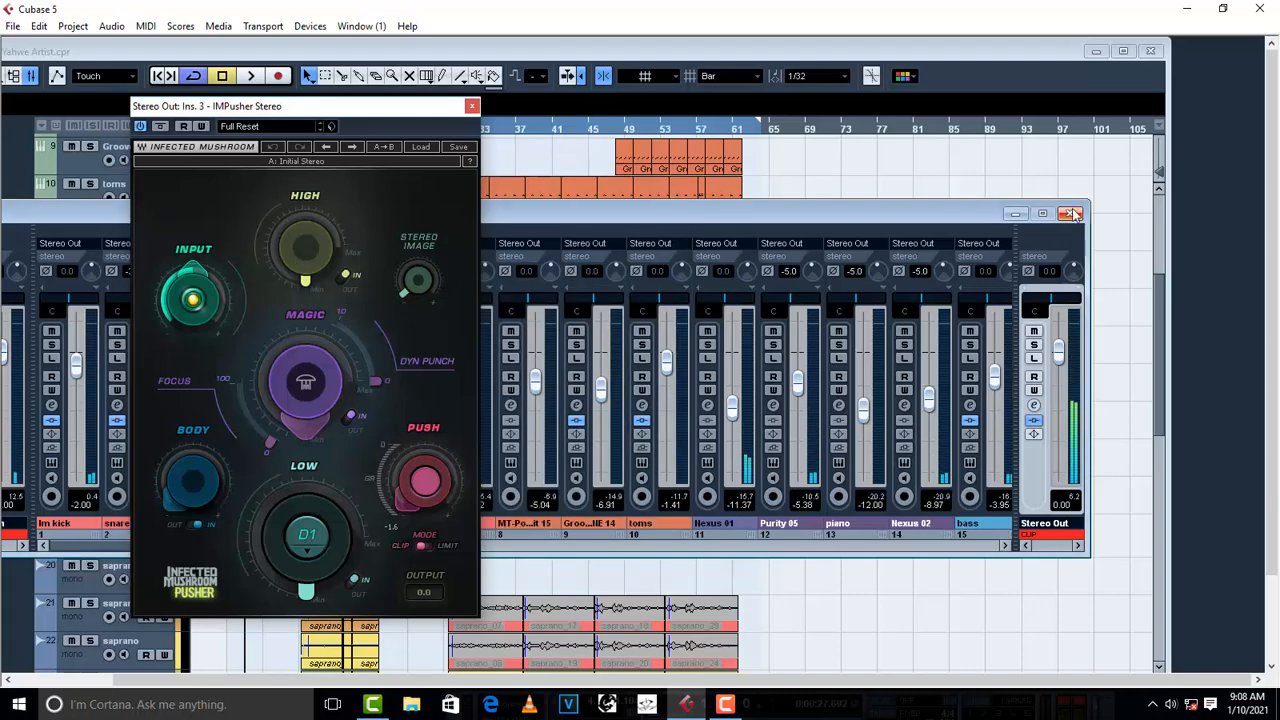
click(1069, 213)
drag(409, 114, 794, 153)
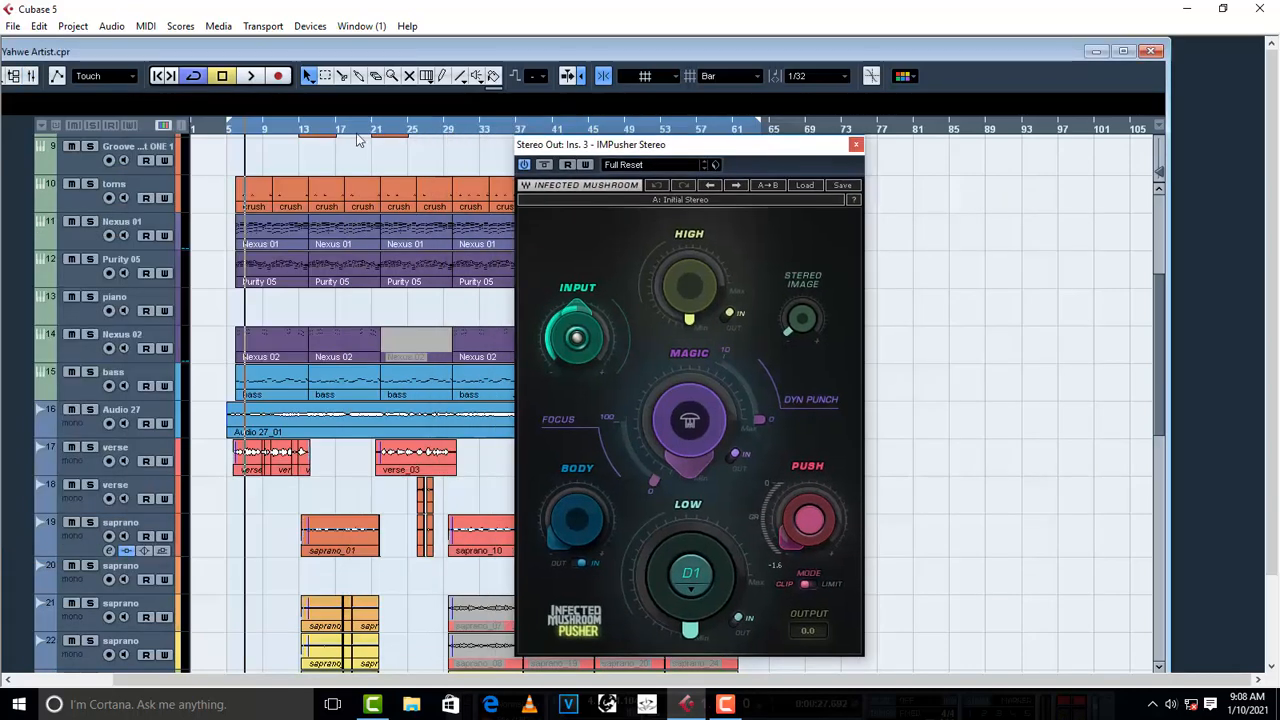
- Play the song from about bar 6, set Pusher's Stereo Image to 6.2 and stop playback
click(238, 133)
key(space)
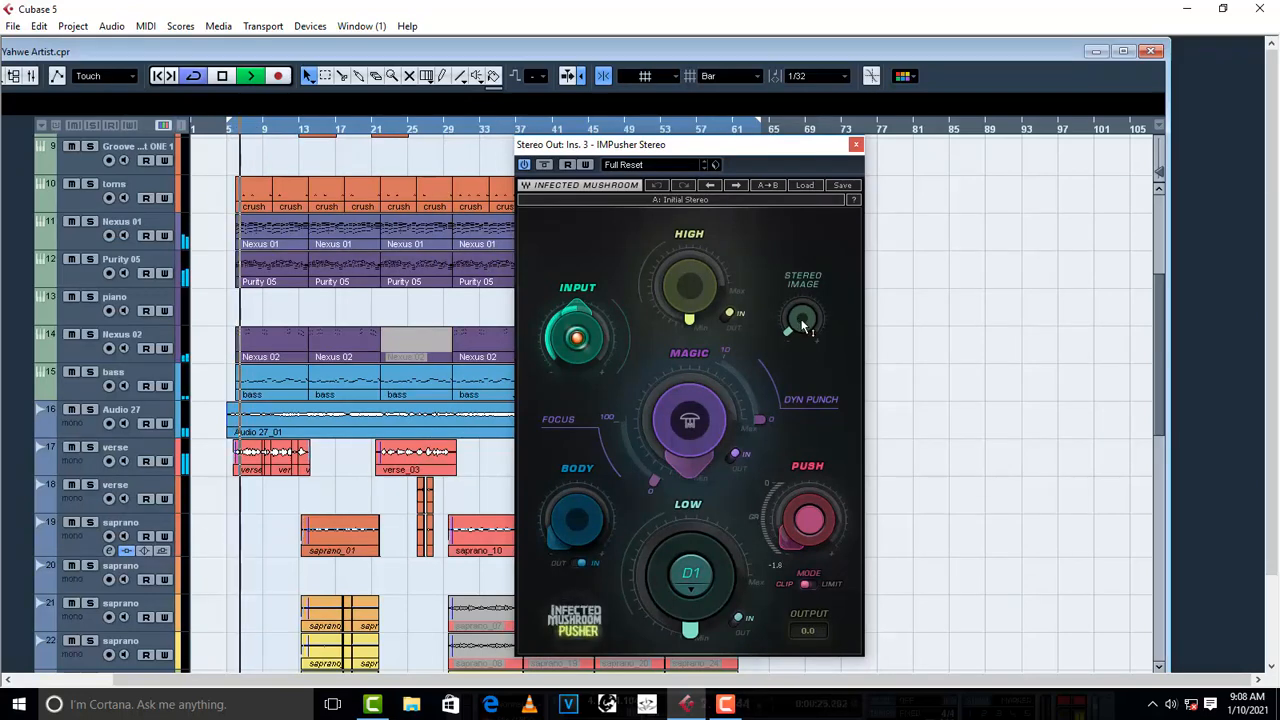
drag(802, 318, 803, 325)
key(space)
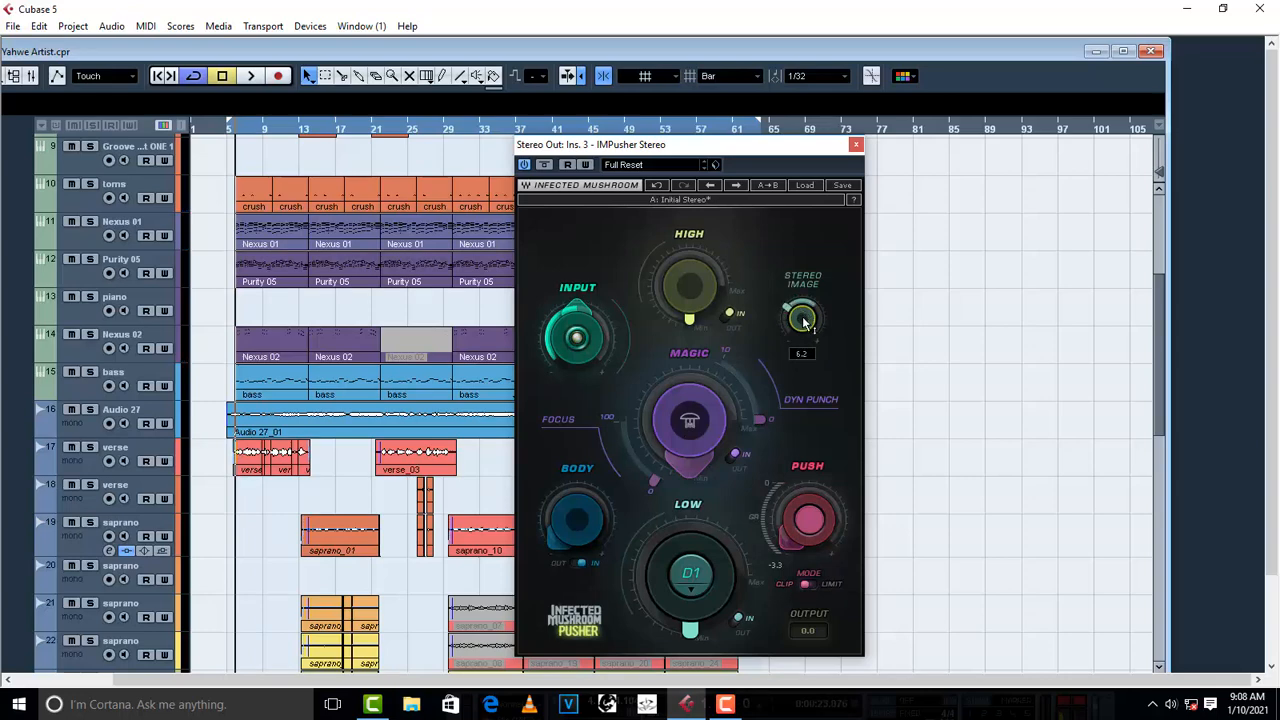
- During playback, raise Pusher's Body slightly, turn Low up to about a third and set Magic to 25.5, finishing with playback stopped
key(space)
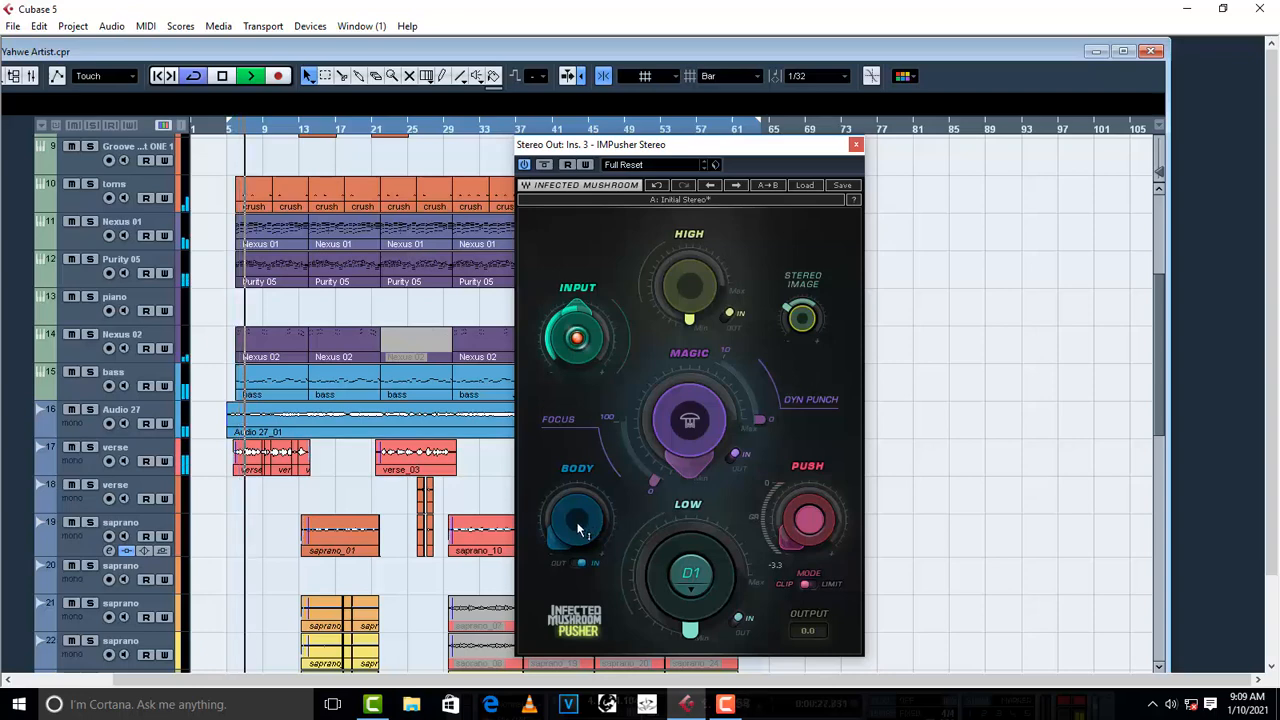
scroll(578, 530, up, 3)
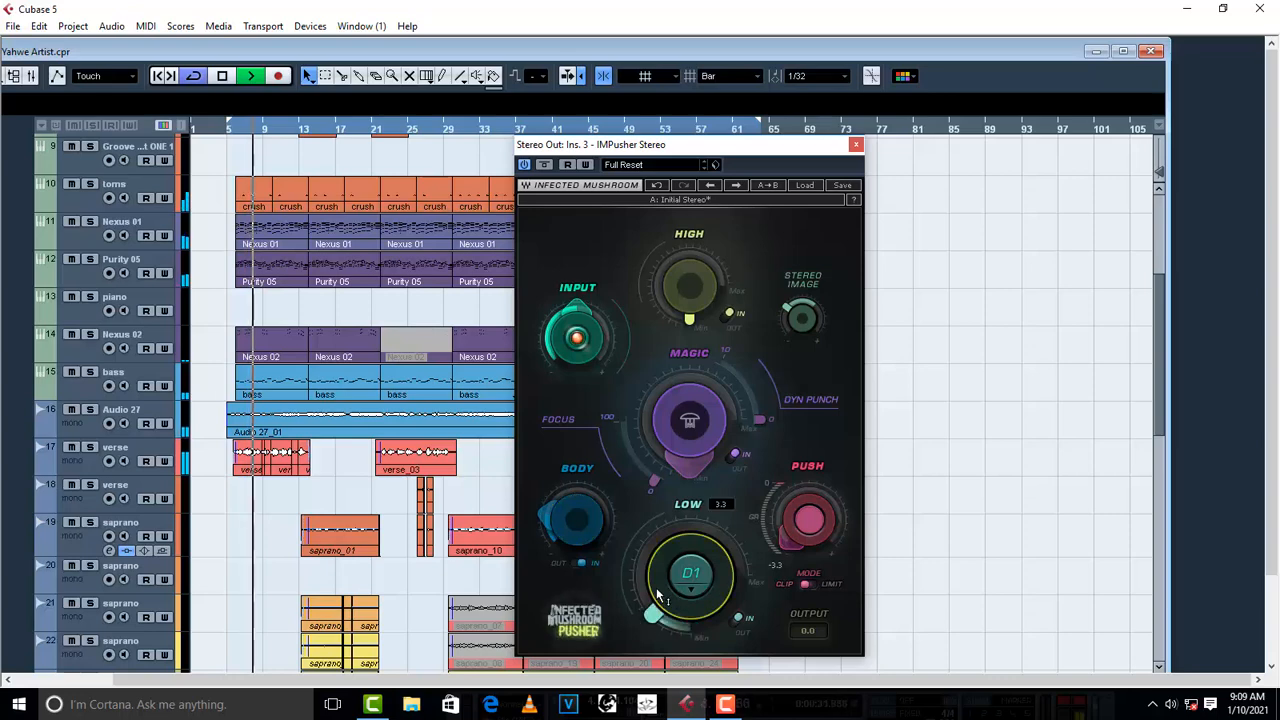
scroll(657, 596, up, 3)
scroll(657, 596, up, 3)
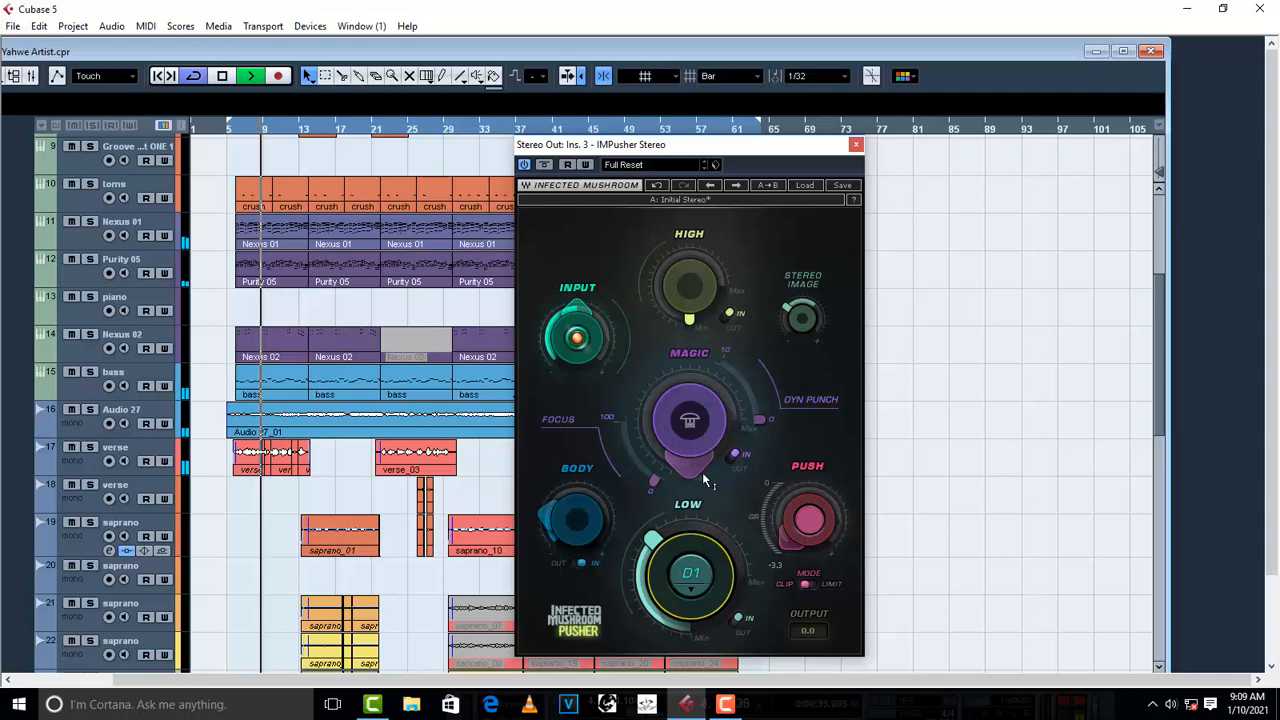
scroll(690, 478, up, 4)
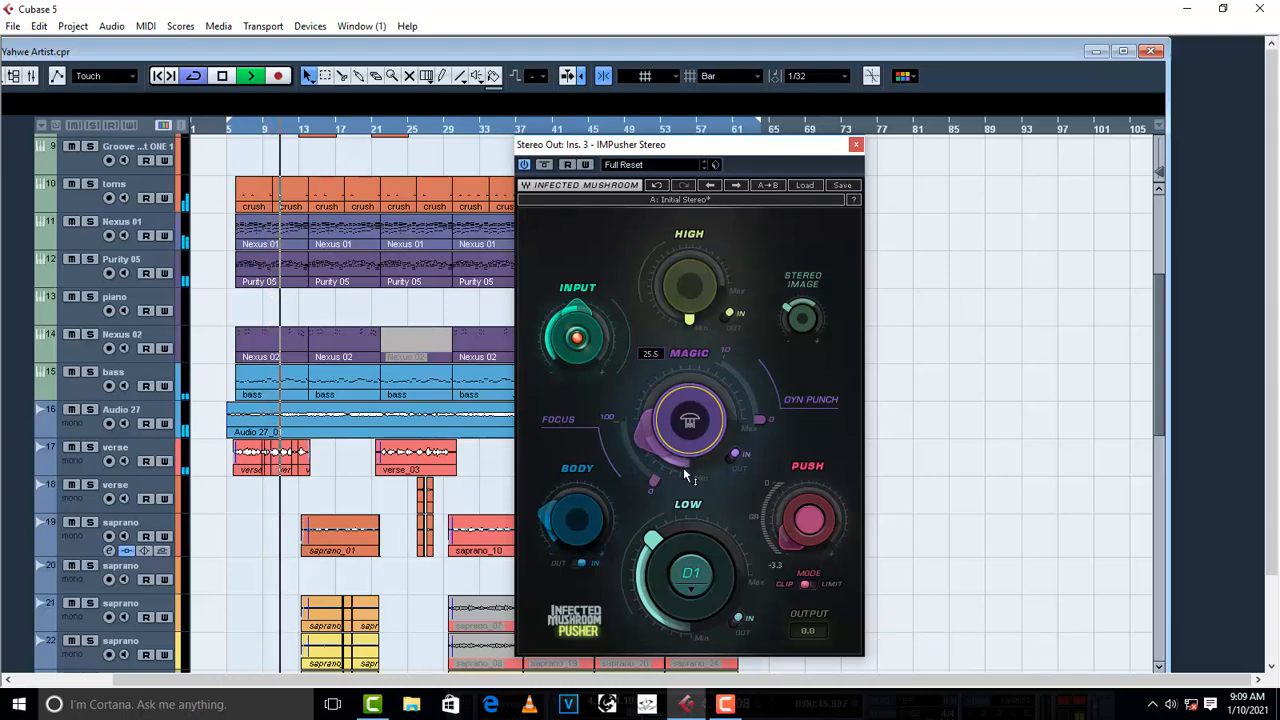
key(space)
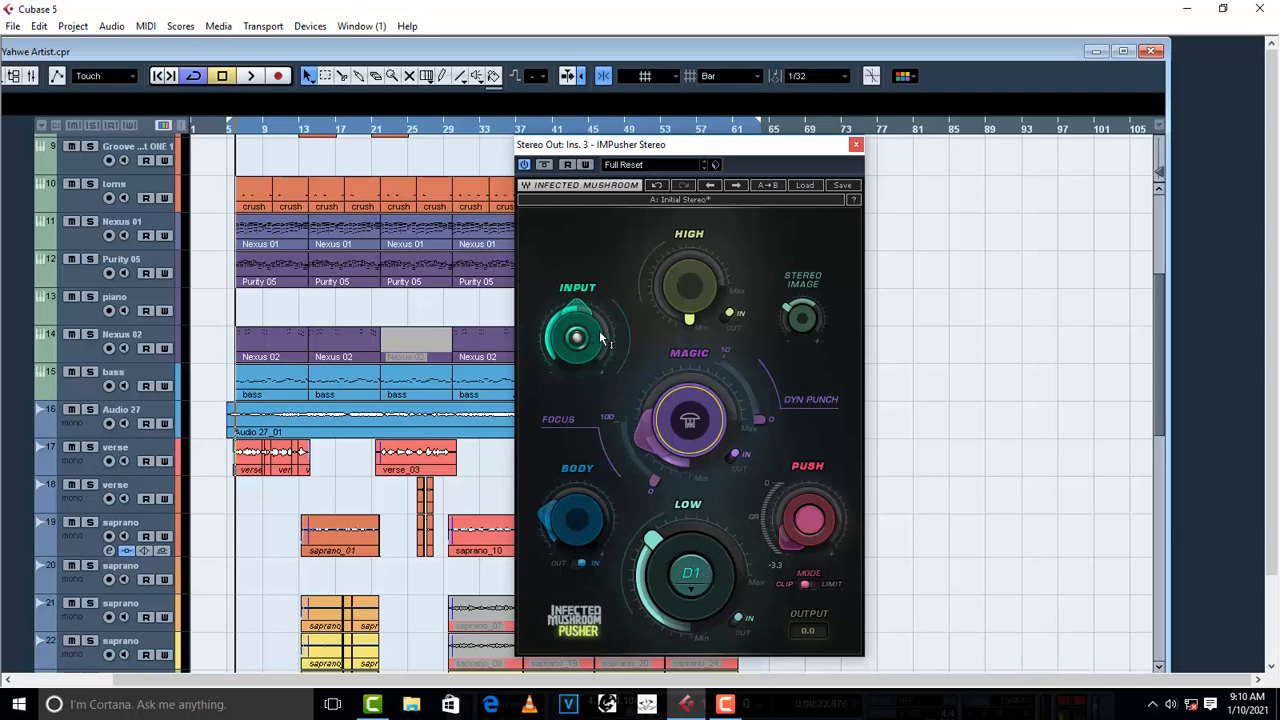
- Restart playback, close Pusher and reset the Stereo Out's clip indicator in the mixer
mouse_move(687, 290)
key(space)
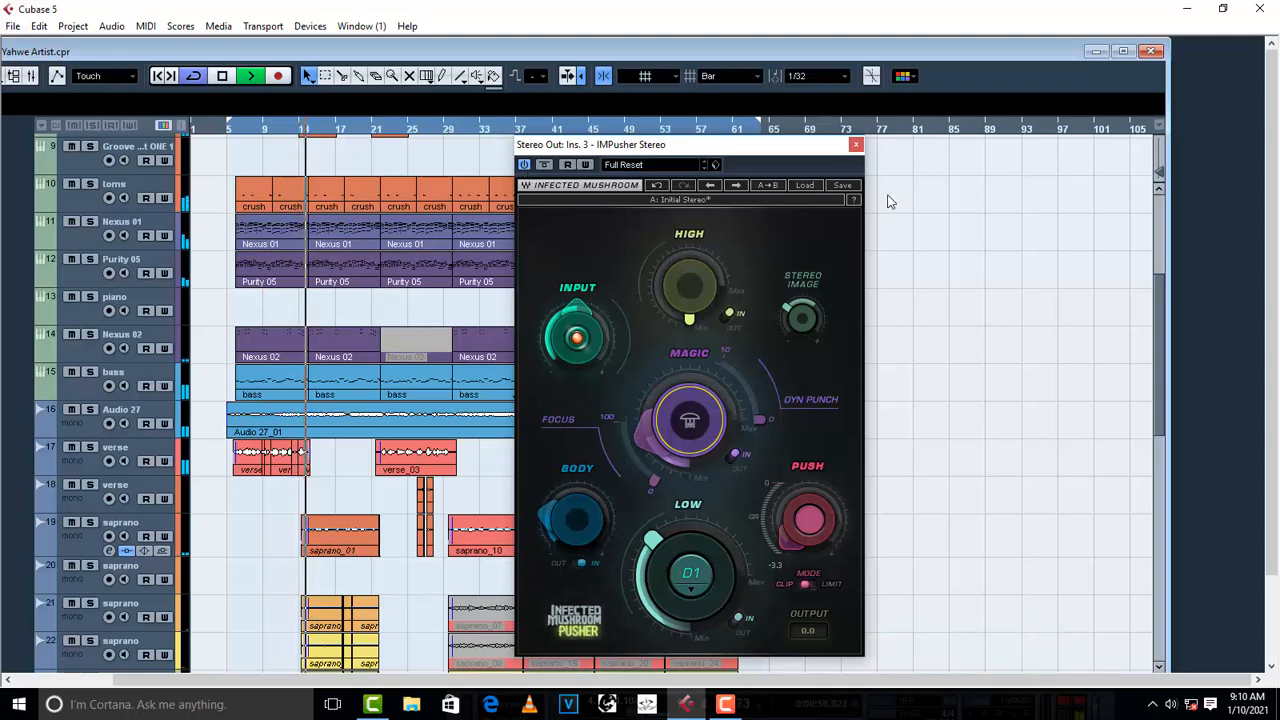
click(856, 148)
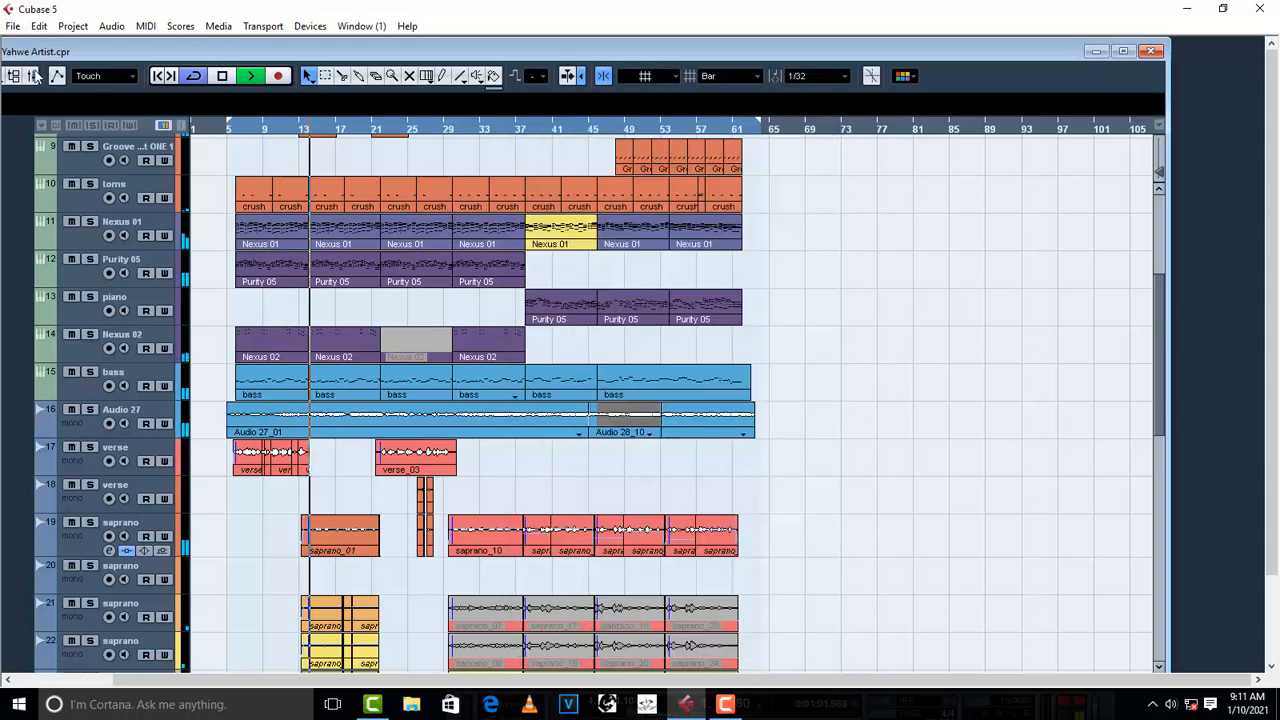
click(31, 76)
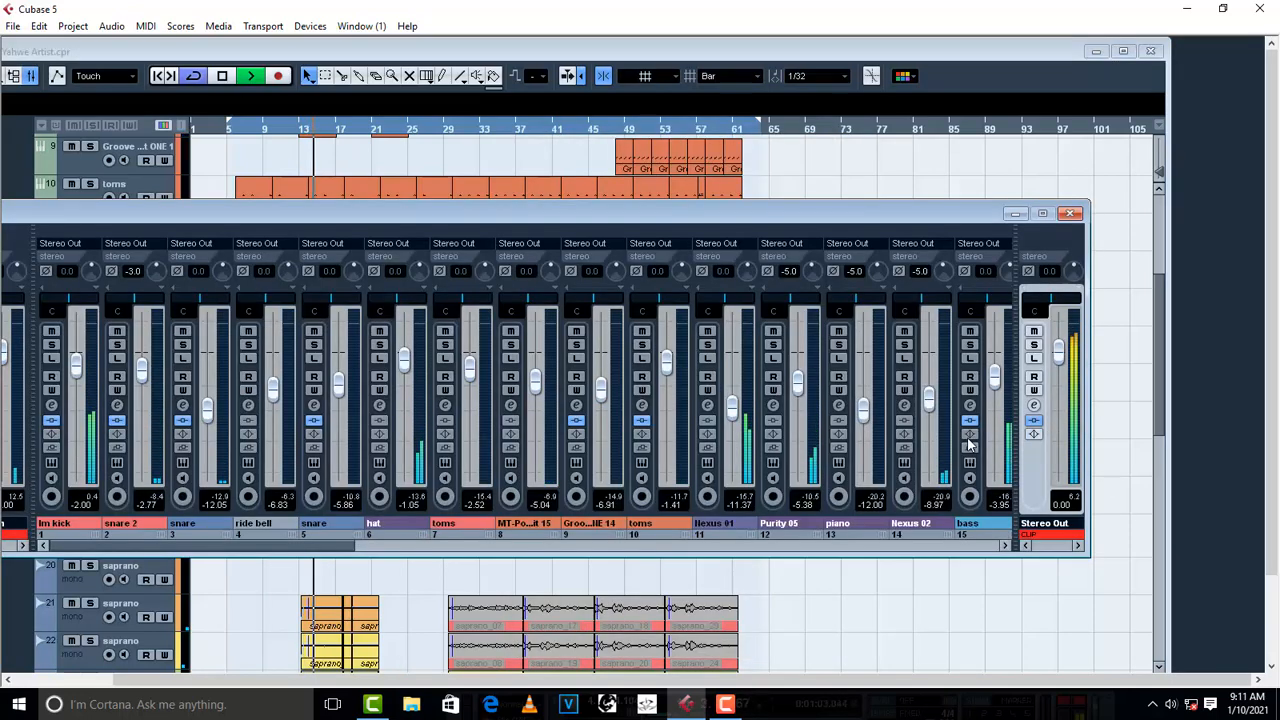
click(1045, 535)
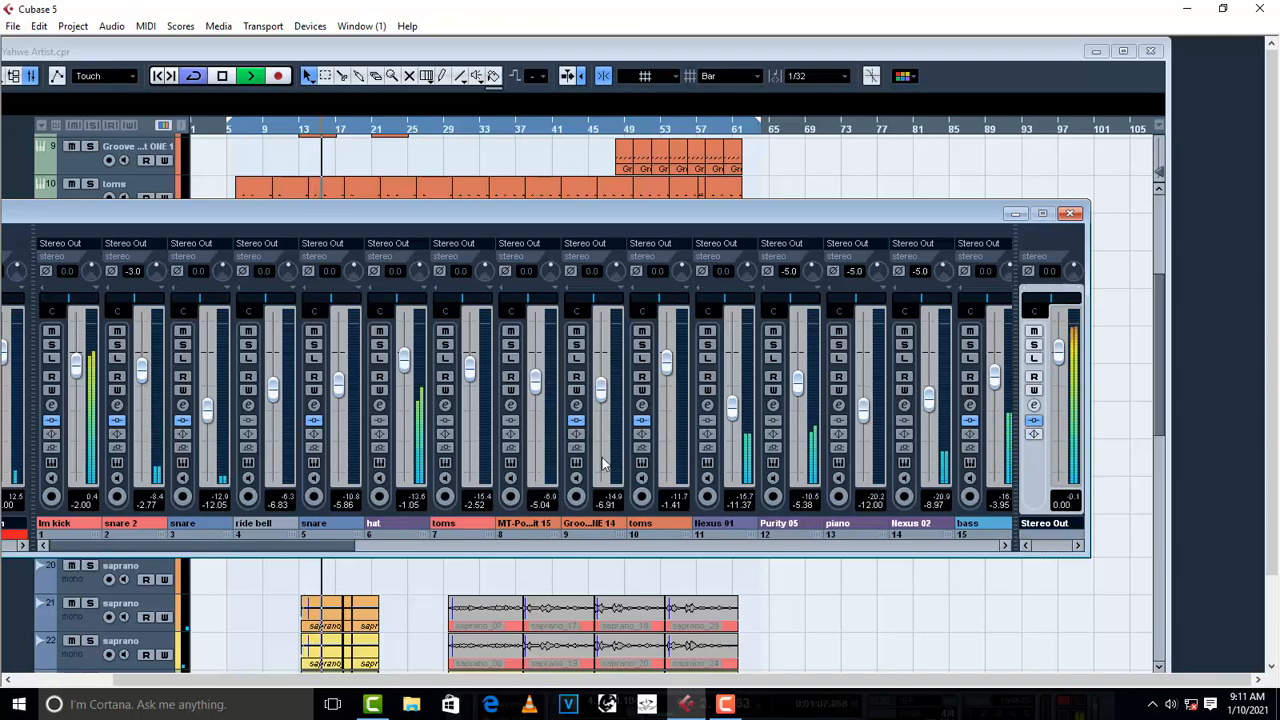
click(1034, 406)
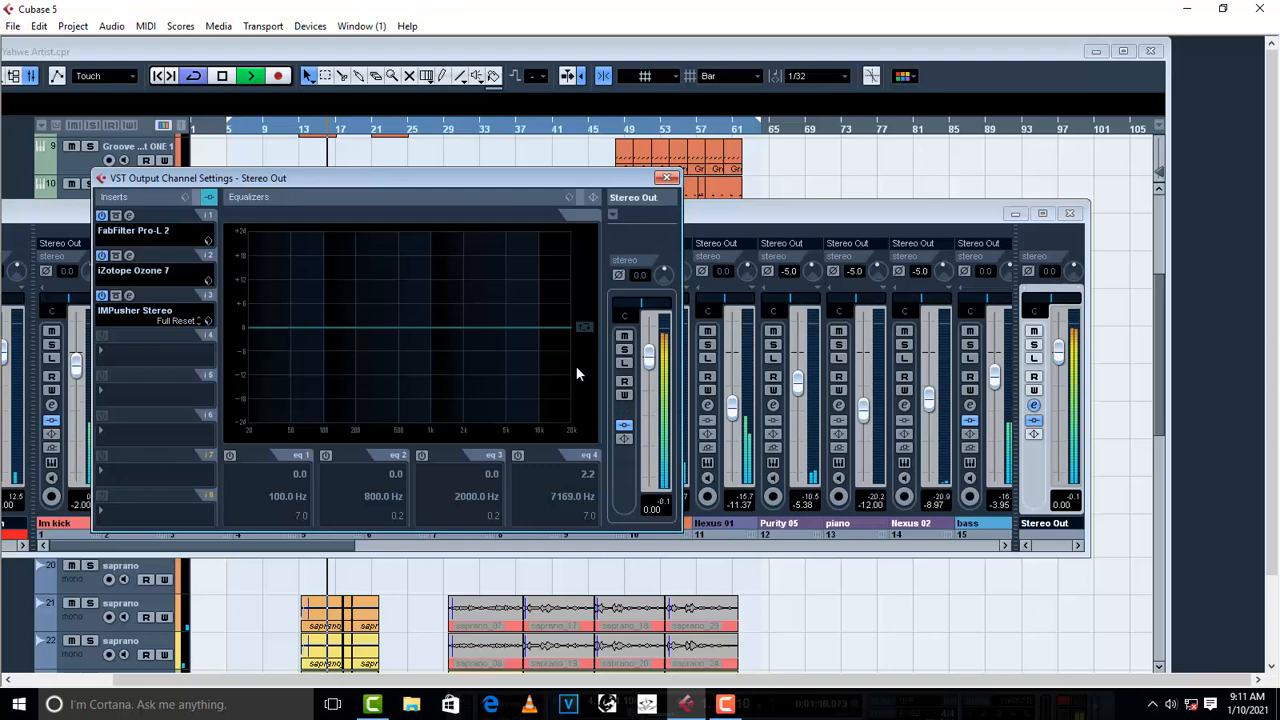
click(129, 257)
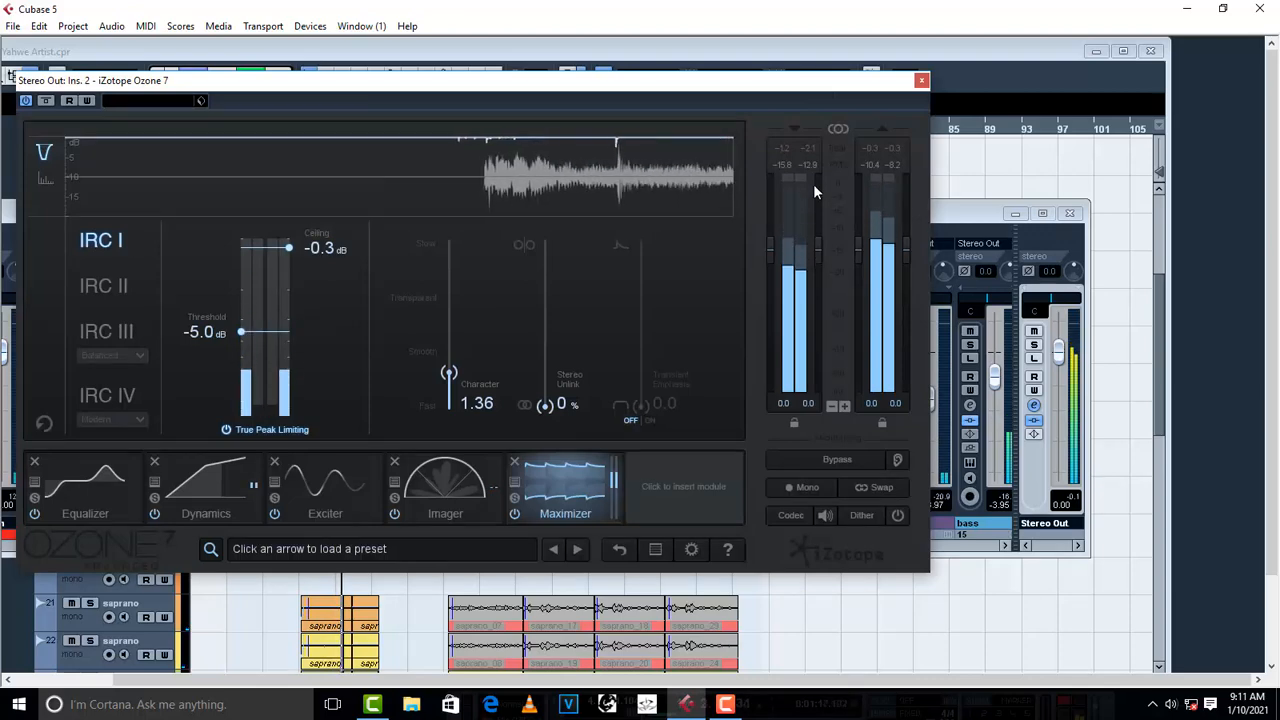
click(921, 81)
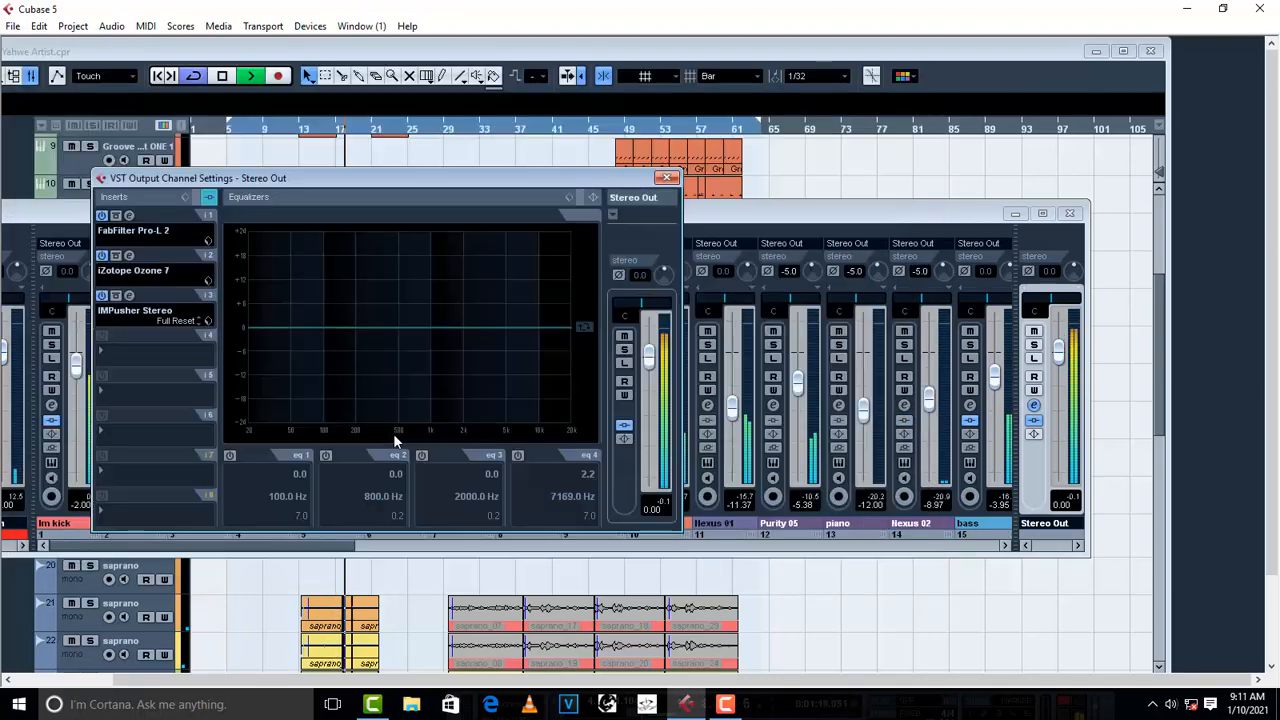
click(129, 216)
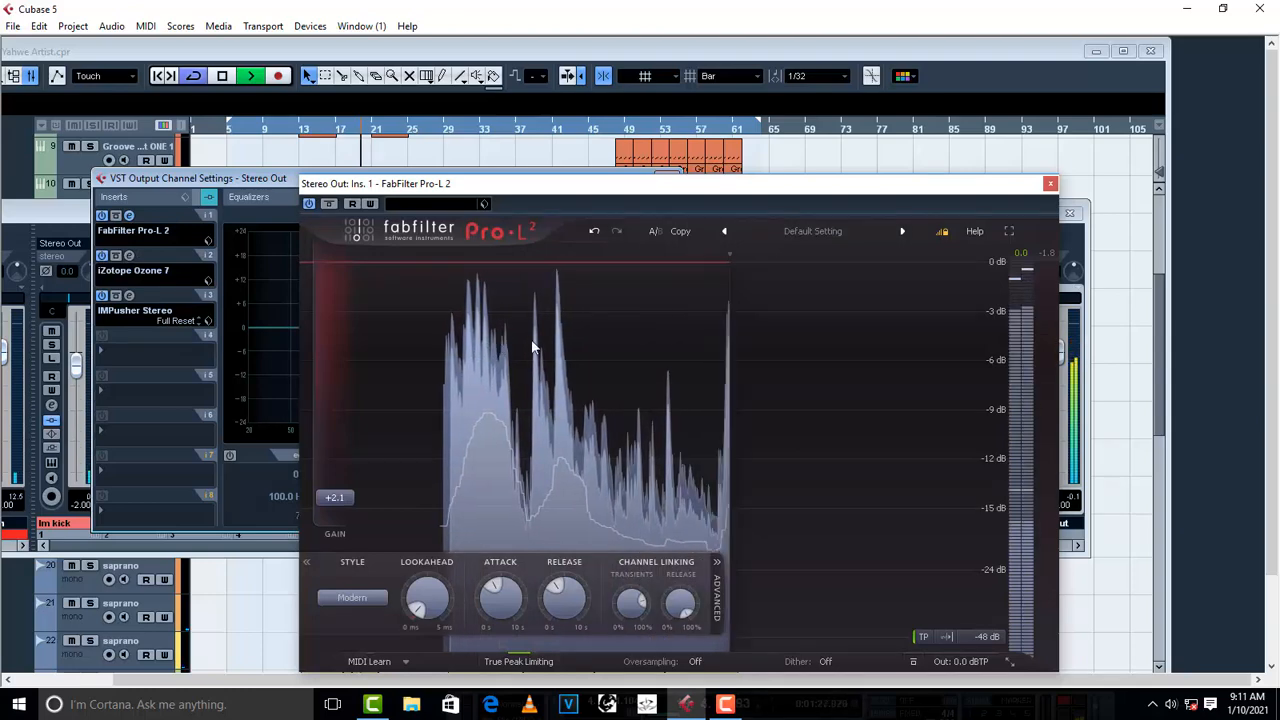
click(1050, 185)
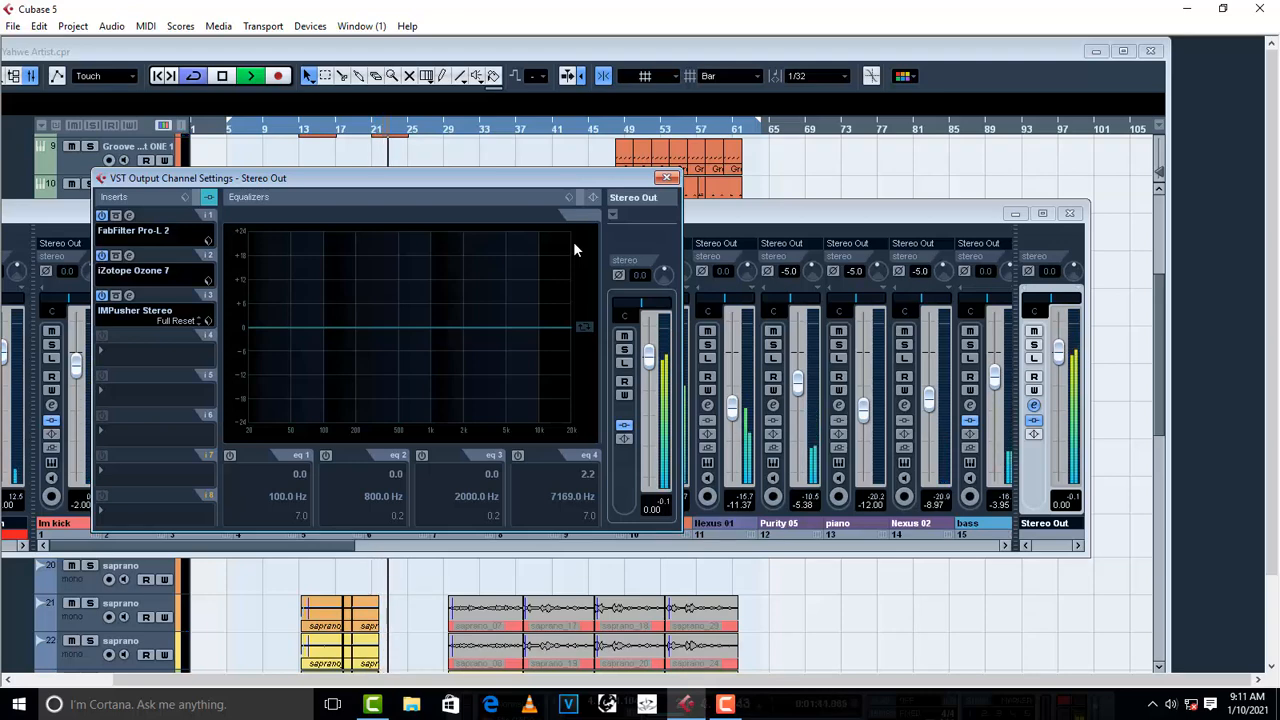
- Close the channel settings and mixer, maximize the project window and bring the vocal tracks into view
click(669, 179)
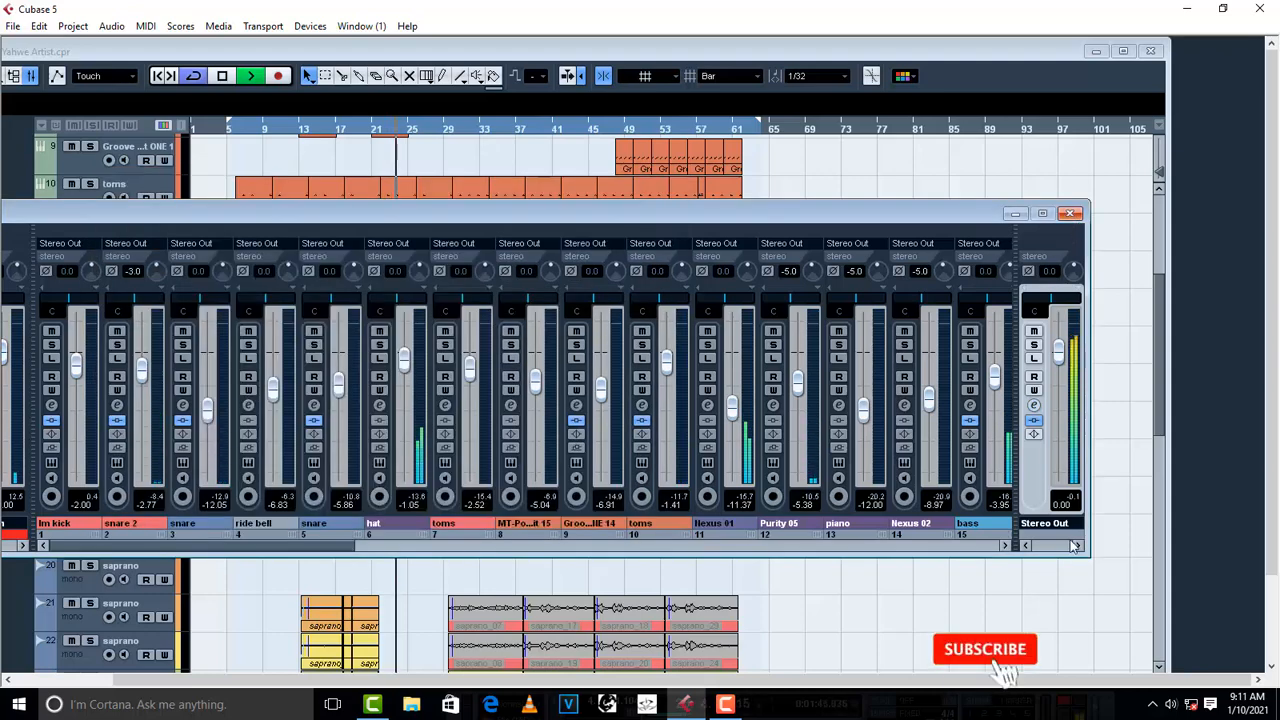
click(1070, 213)
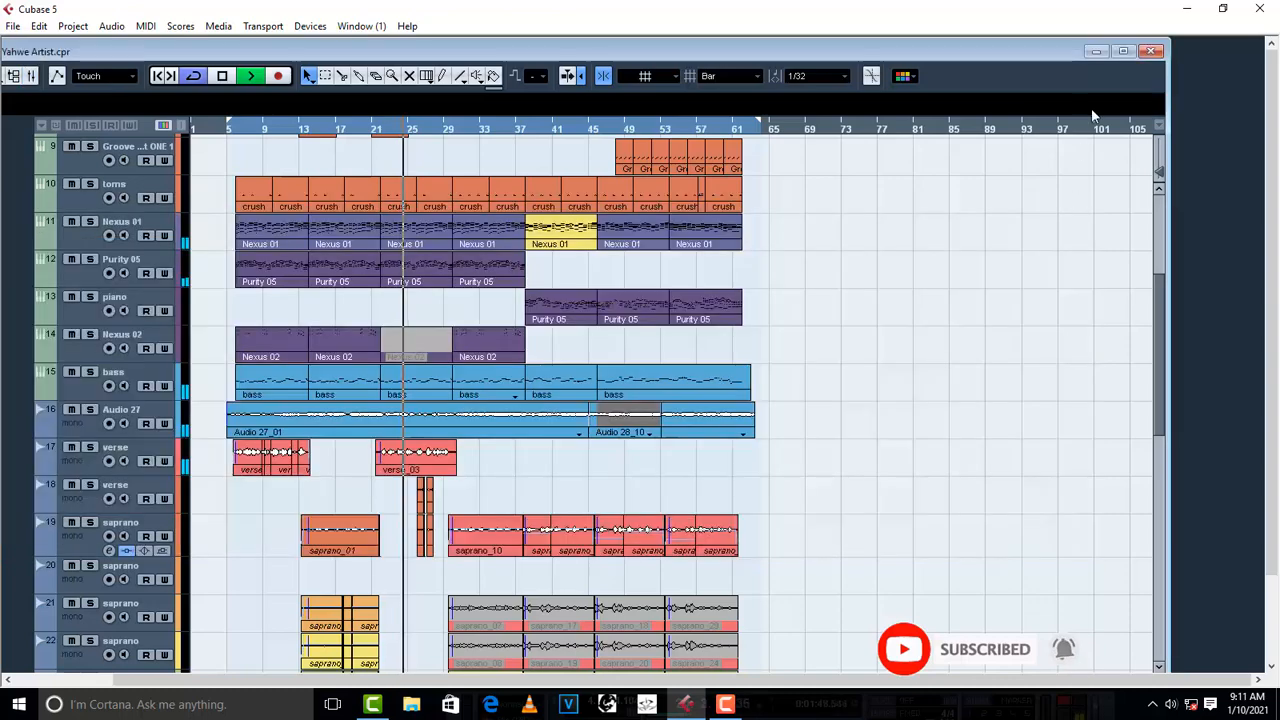
click(1123, 51)
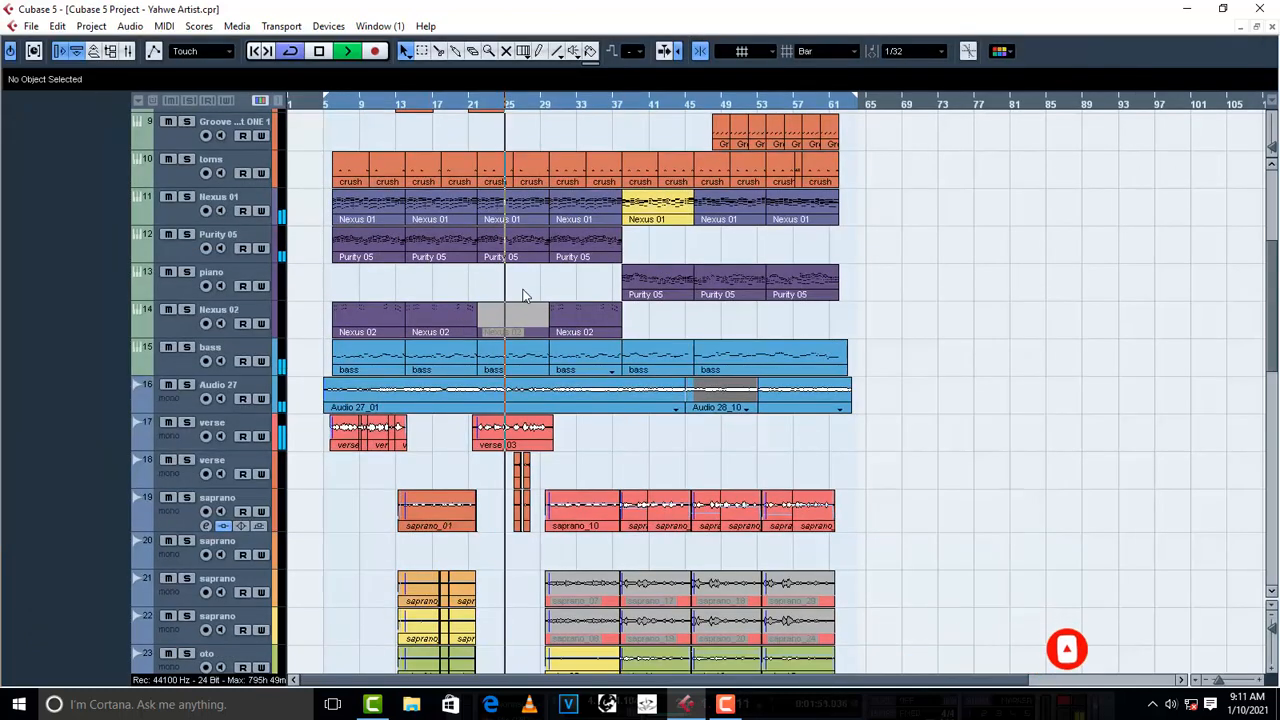
scroll(522, 293, down, 5)
scroll(522, 293, up, 3)
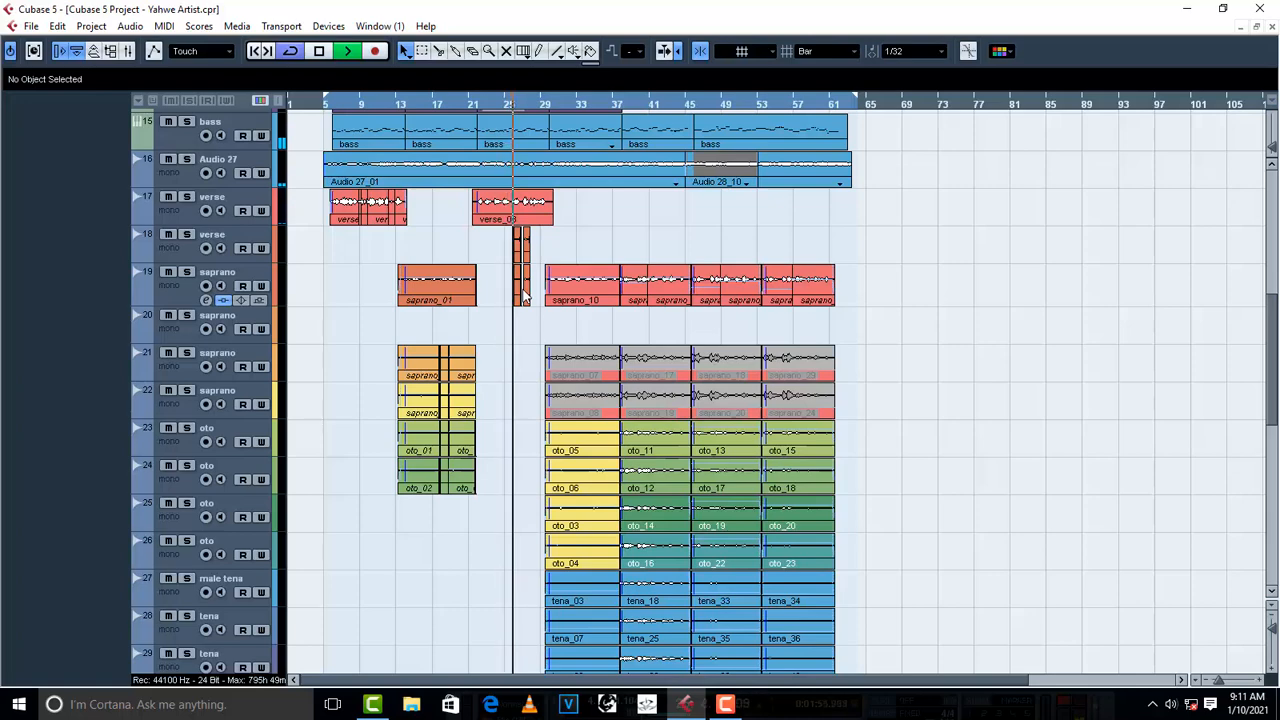
- Place another copy of the MT-PowerDrum event at bar 29 on track 8
scroll(522, 293, up, 3)
scroll(522, 293, up, 3)
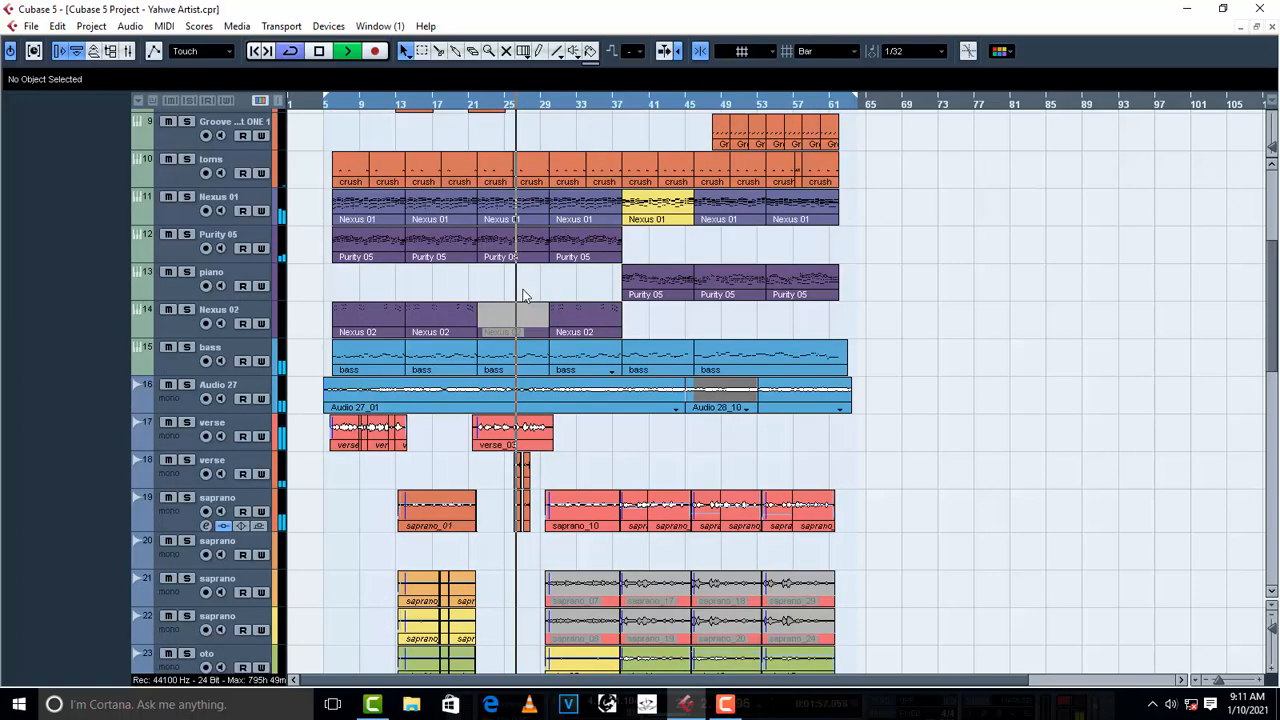
scroll(531, 298, up, 3)
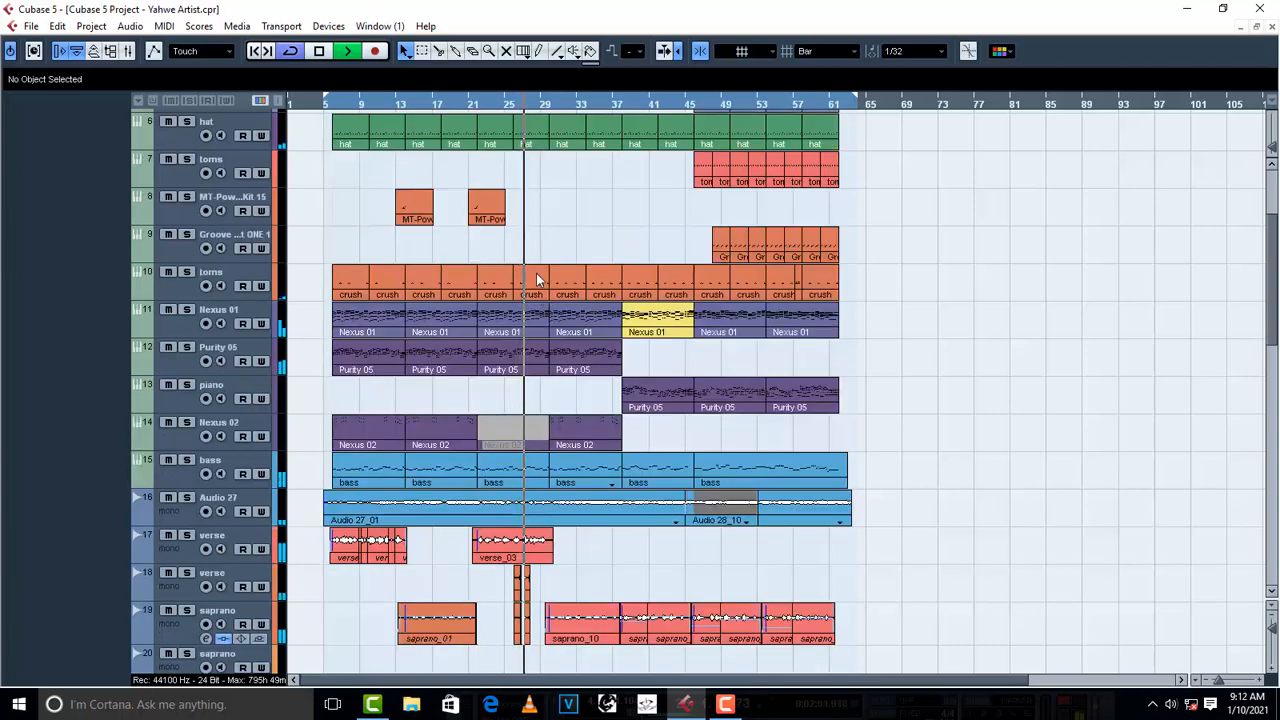
drag(598, 254, 595, 210)
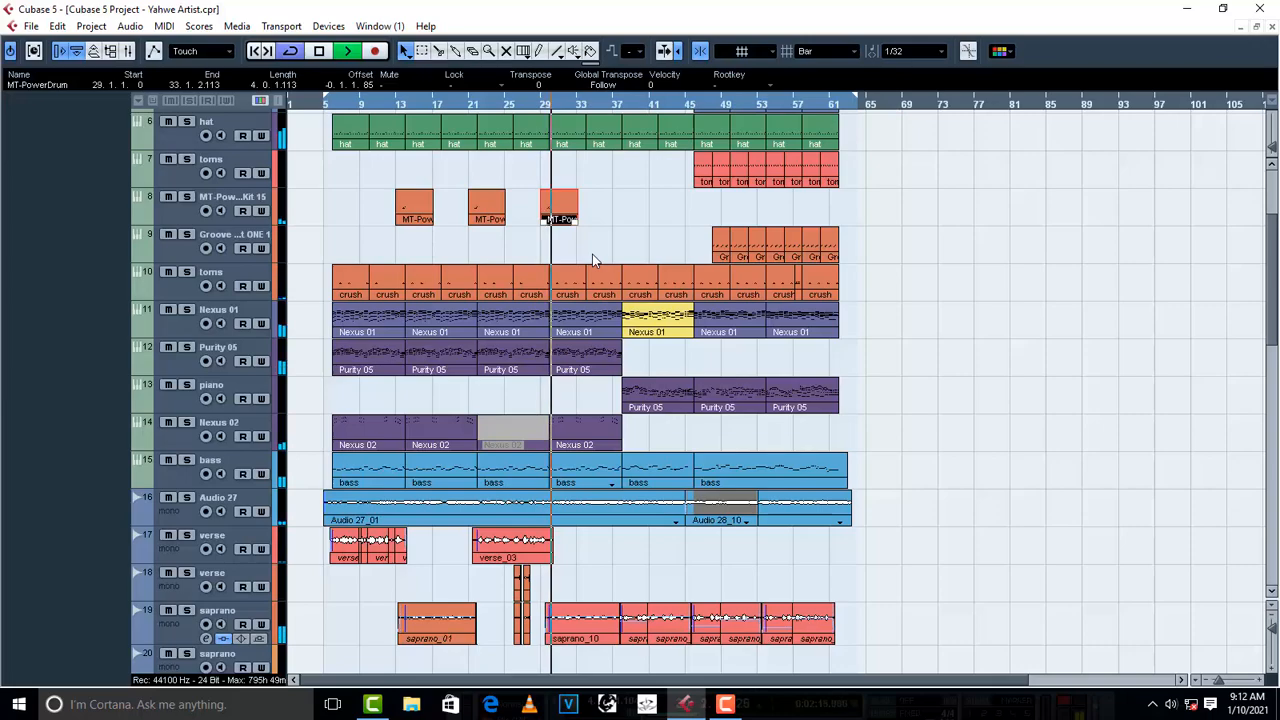
- Select the four oto events starting at bar 29 on tracks 23 to 26 and lower their event volume to -6 dB
scroll(592, 254, down, 10)
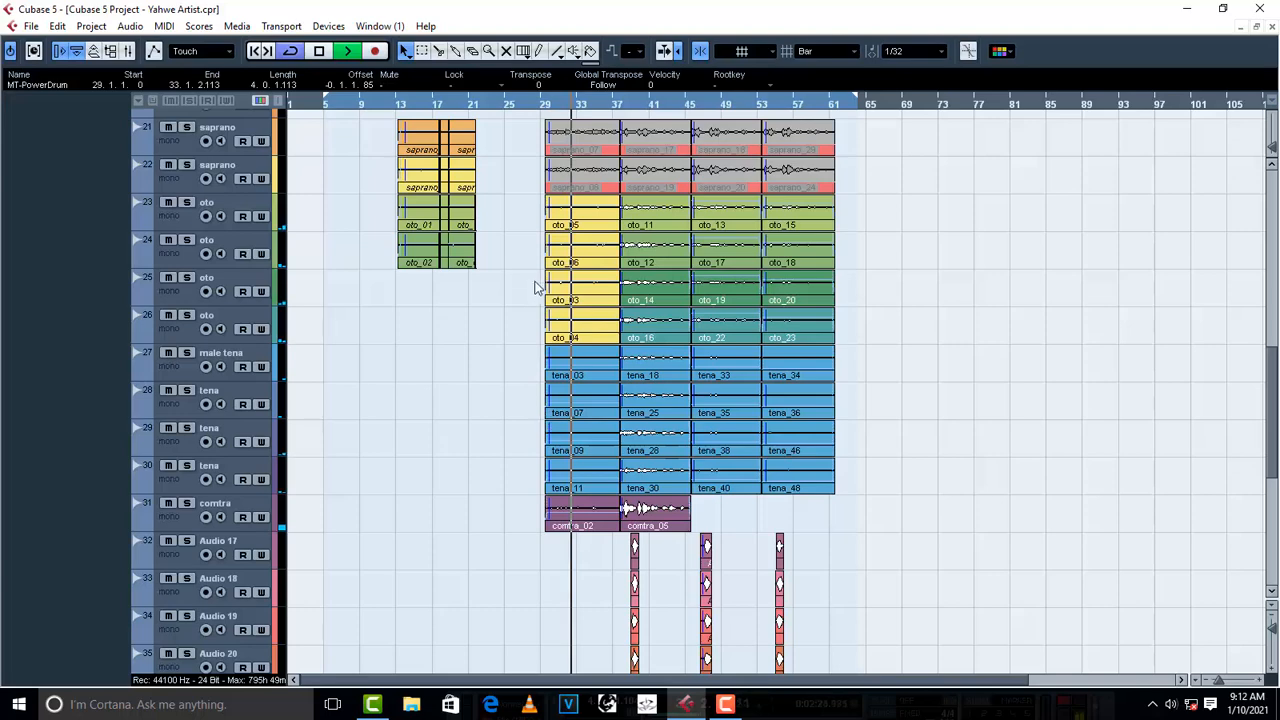
drag(513, 211, 582, 322)
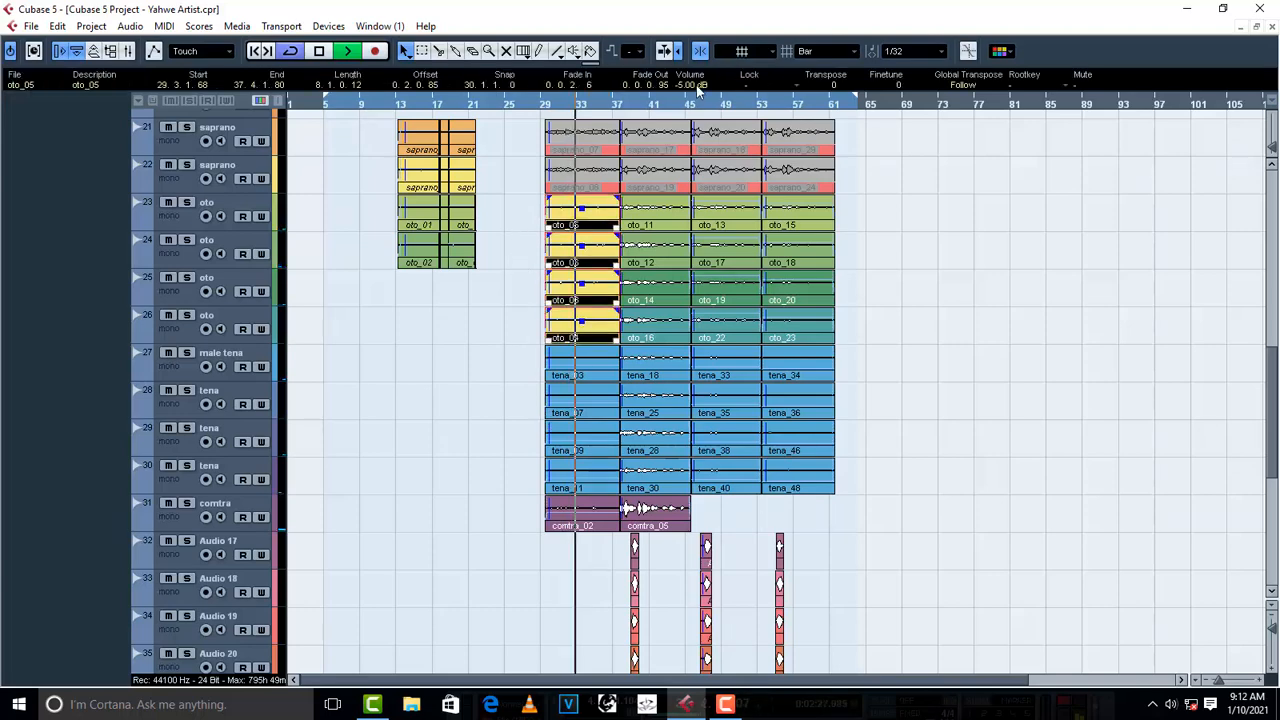
scroll(692, 86, down, 1)
scroll(692, 86, down, 1)
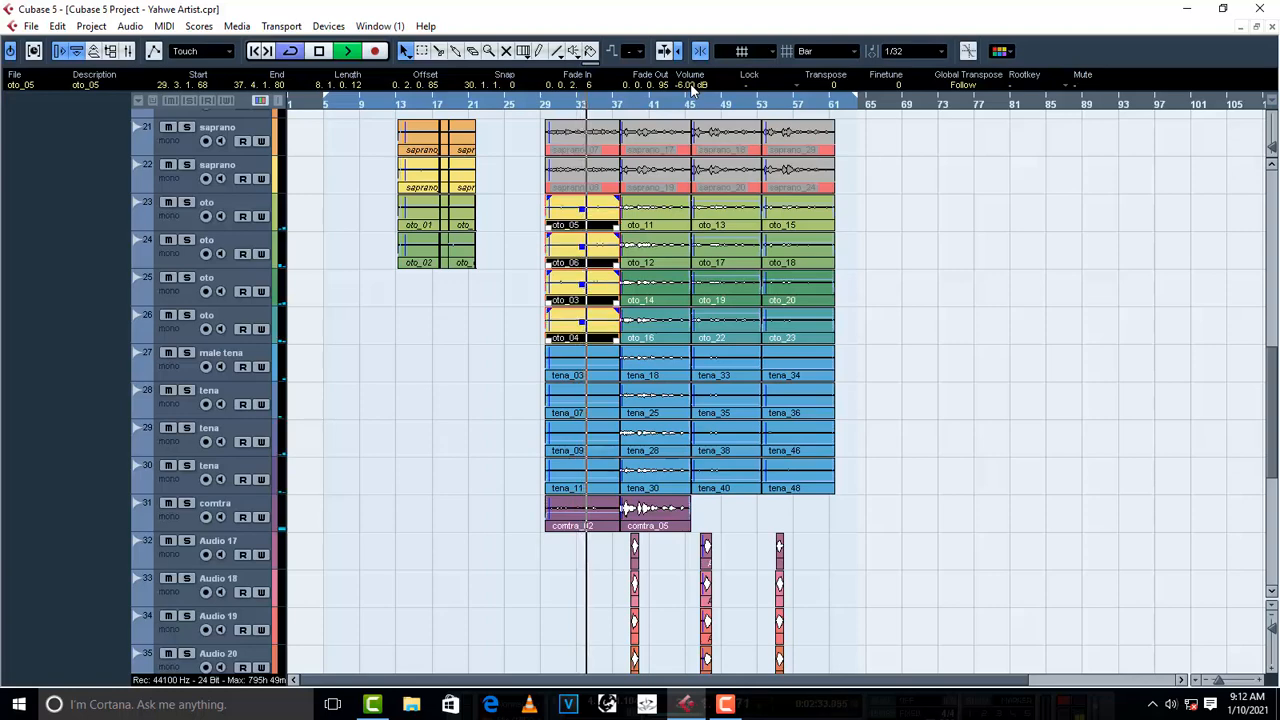
- Lower the volume of the four tena events at bar 29 to -18 dB, replaying from bar 29 and stopping playback
drag(494, 353, 565, 478)
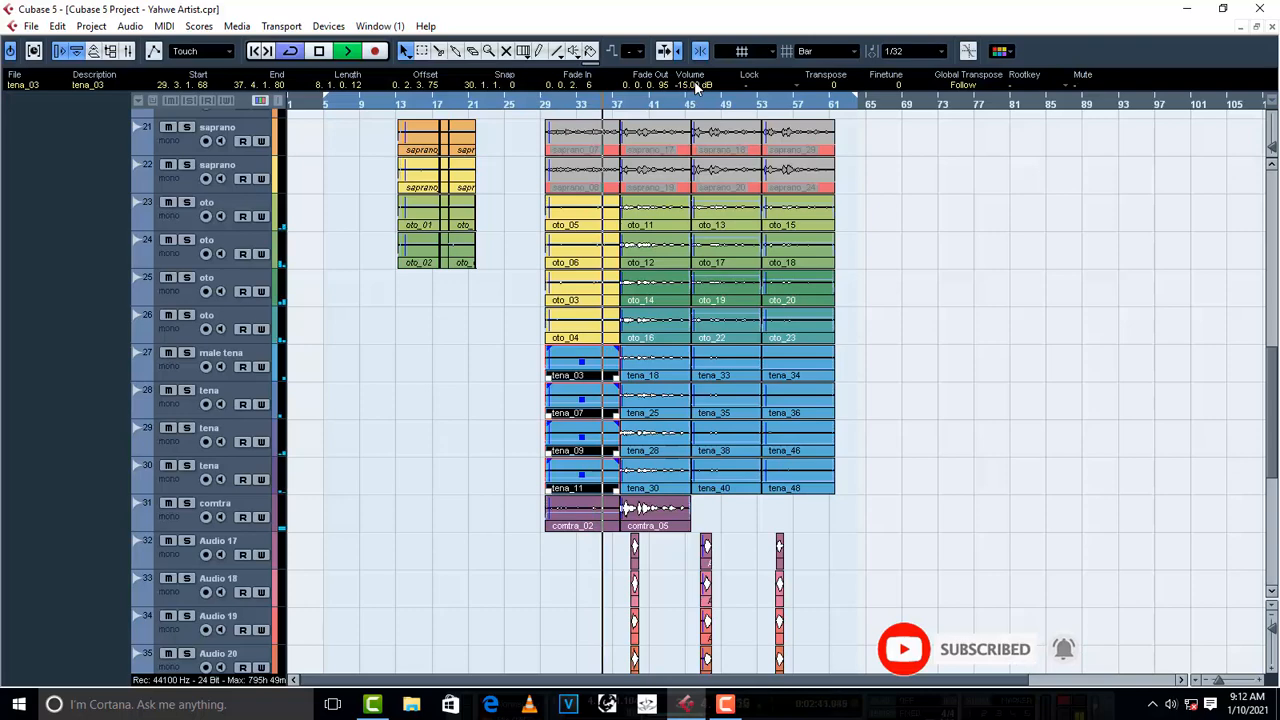
scroll(703, 86, down, 4)
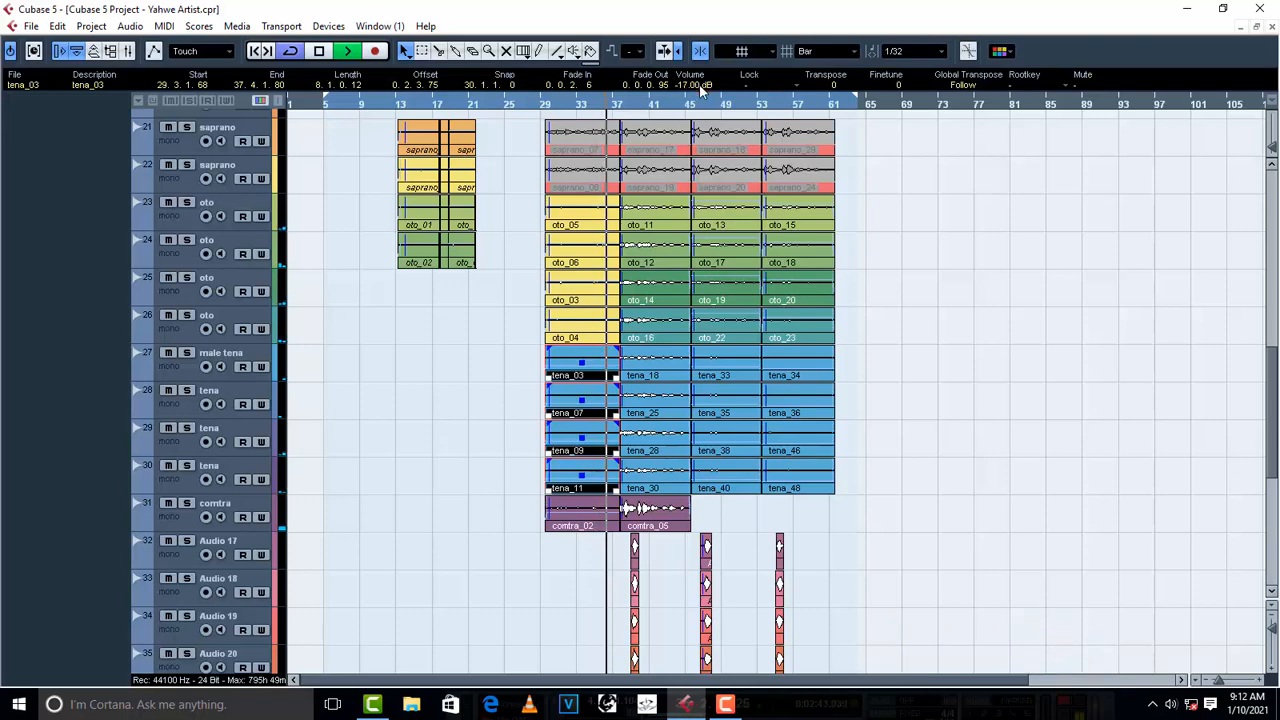
click(549, 106)
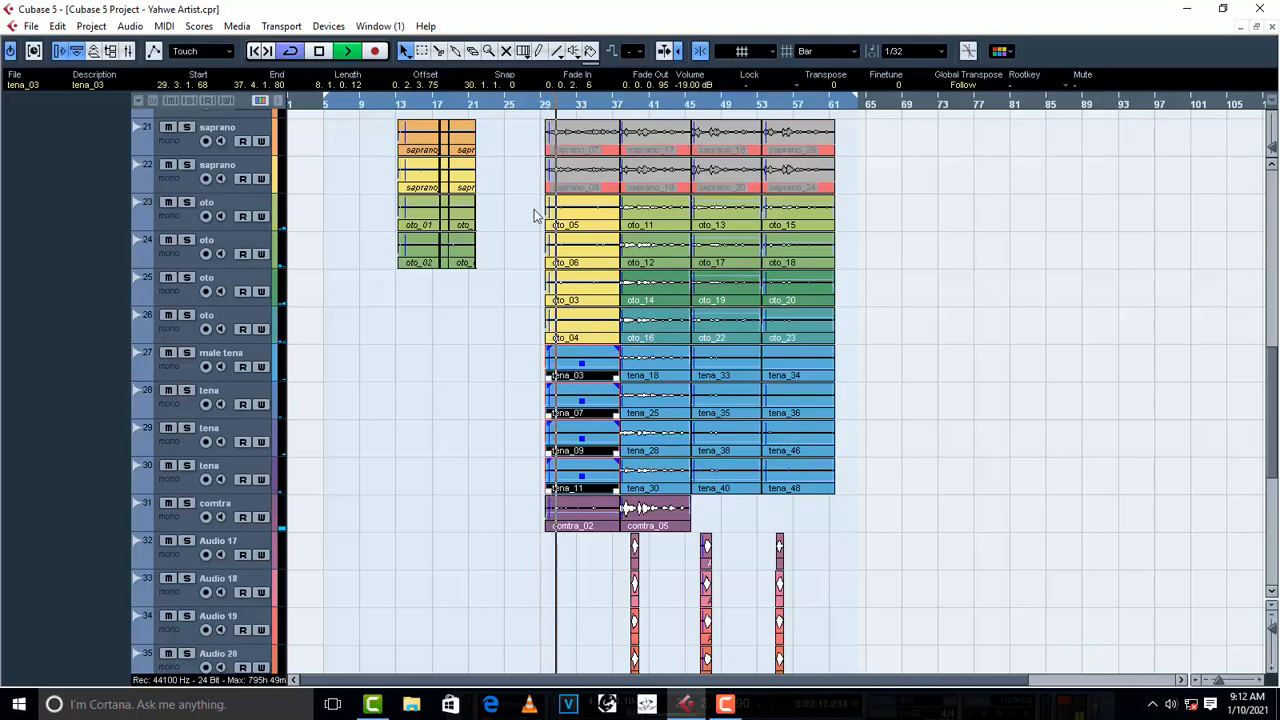
key(space)
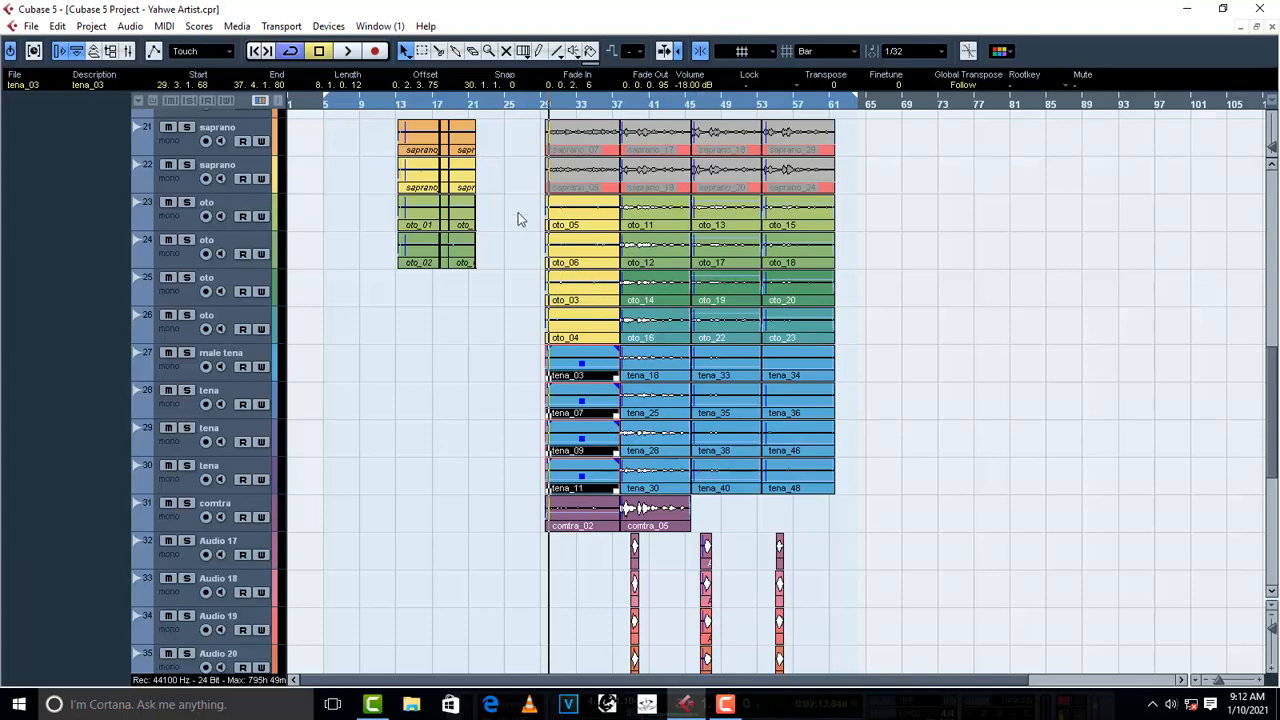
- Check the oto_04 event's volume and play the song from just before bar 29 to judge the backing vocal balance
click(575, 322)
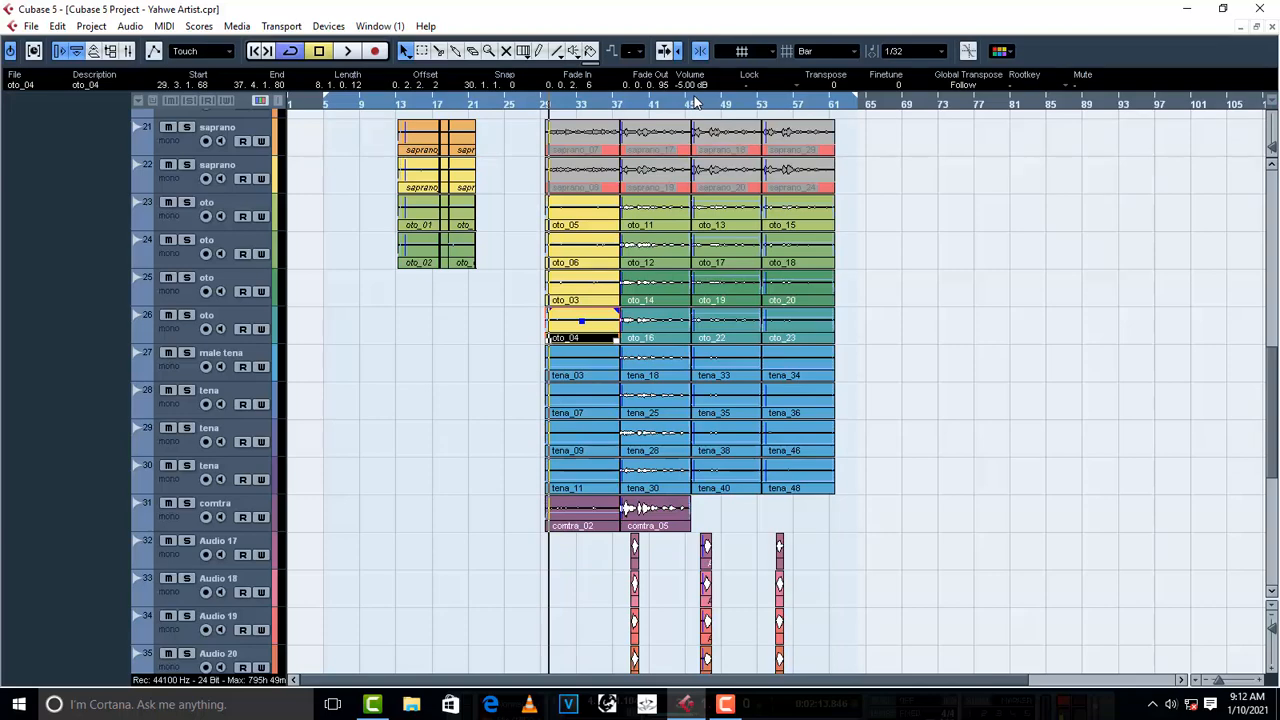
click(537, 104)
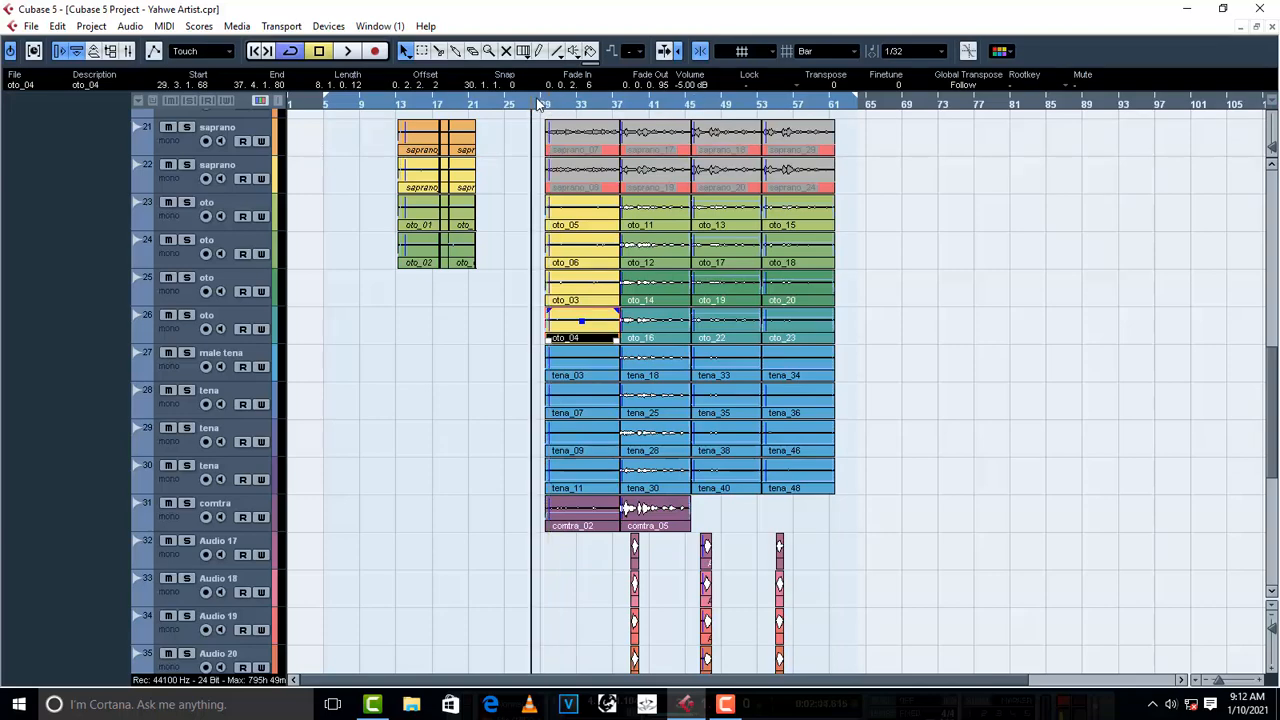
key(space)
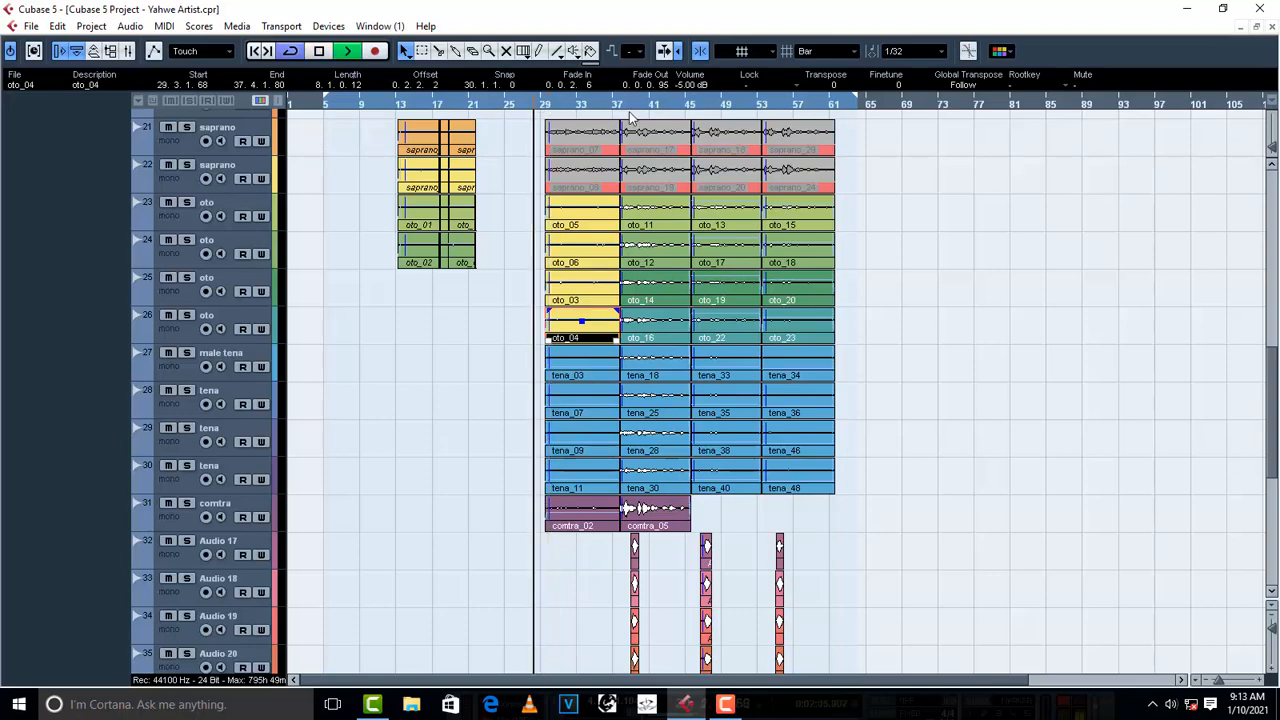
click(463, 400)
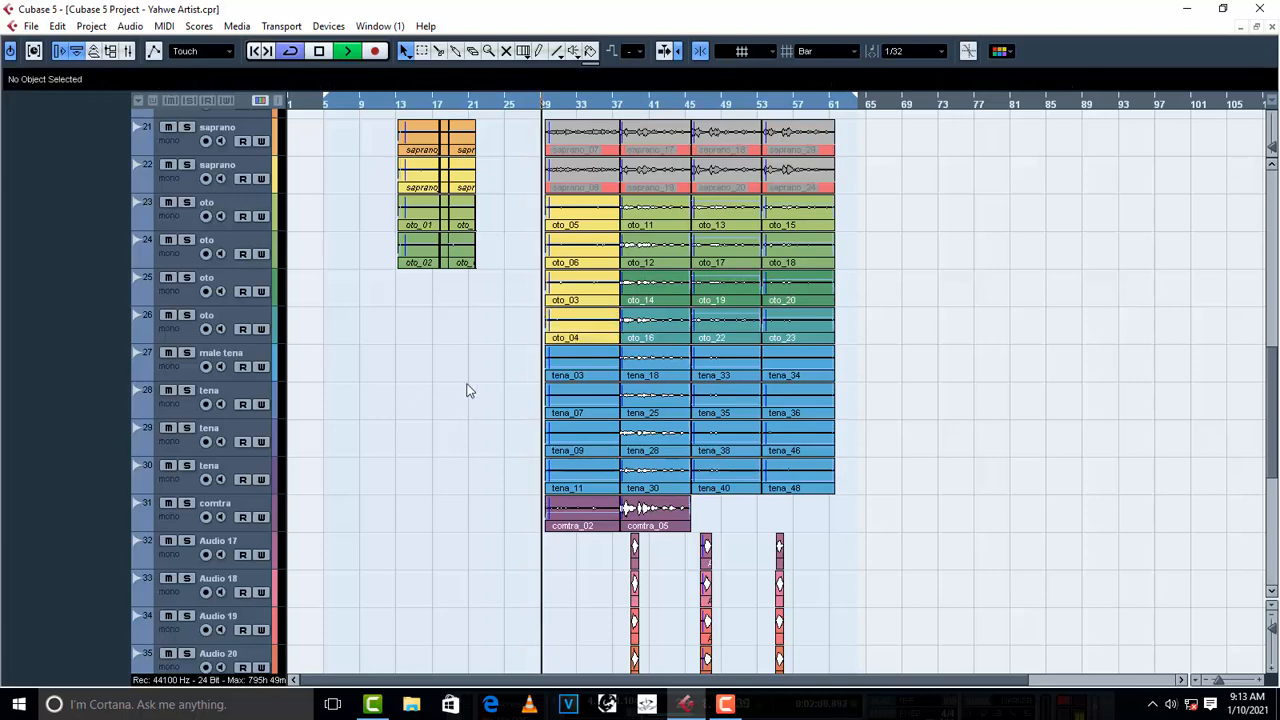
click(242, 470)
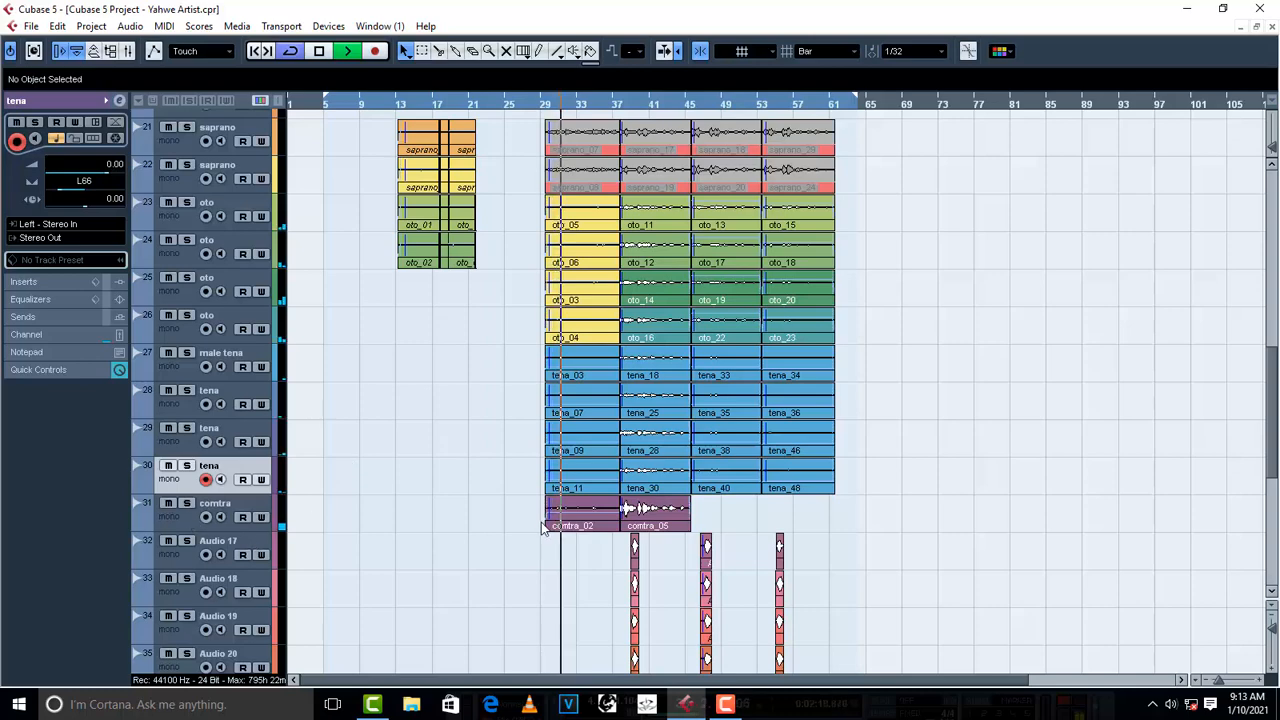
- Lower the comtra_02 event's volume to -15 dB during playback, finishing with playback stopped
click(575, 515)
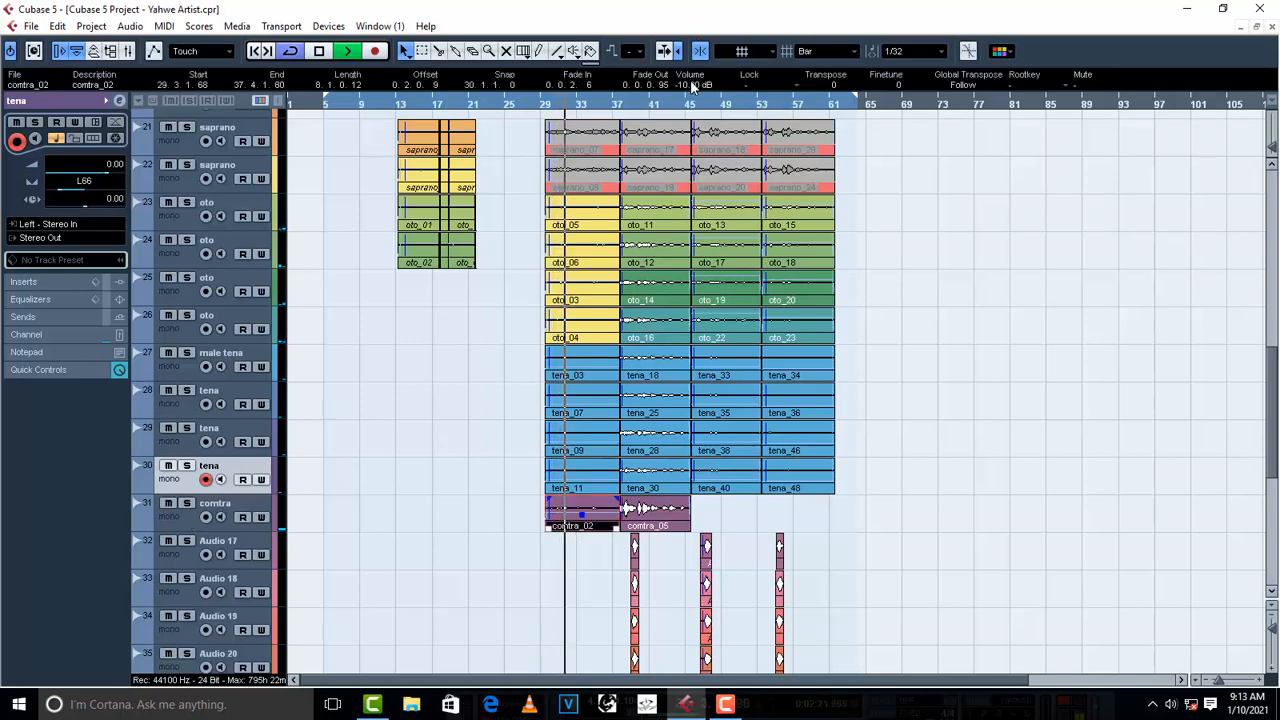
scroll(692, 84, down, 1)
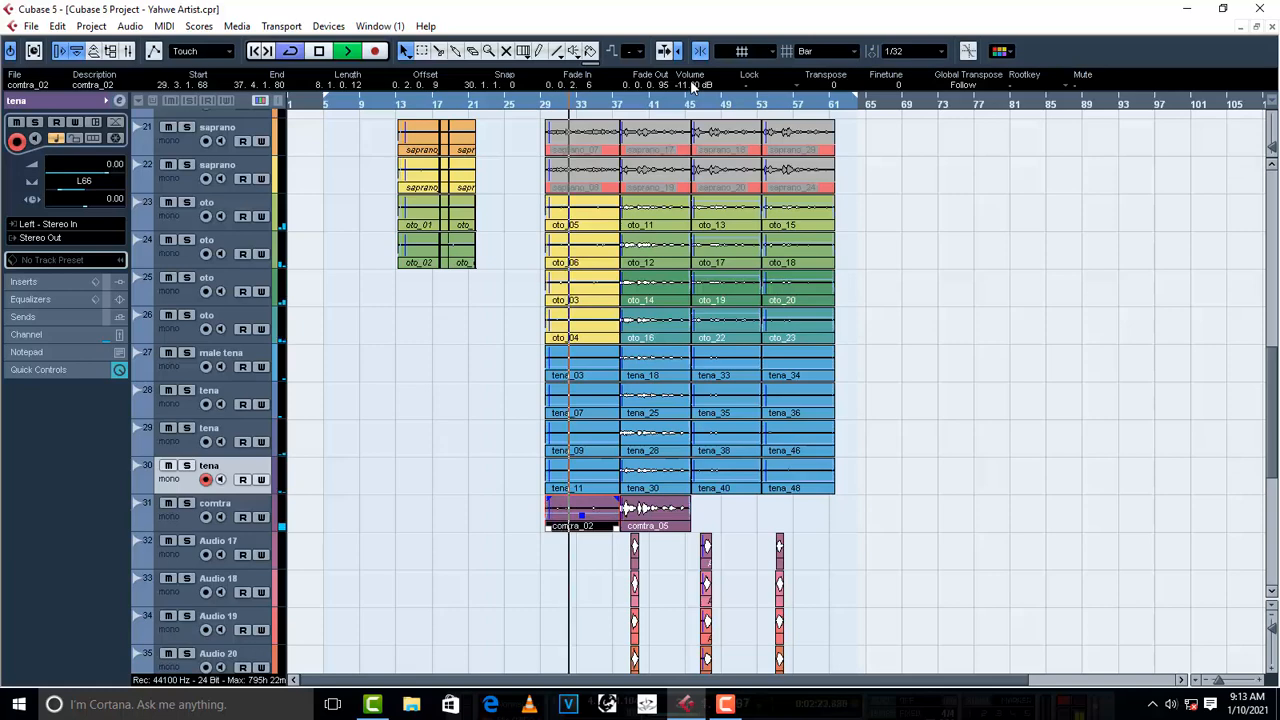
scroll(692, 84, down, 1)
scroll(692, 86, down, 3)
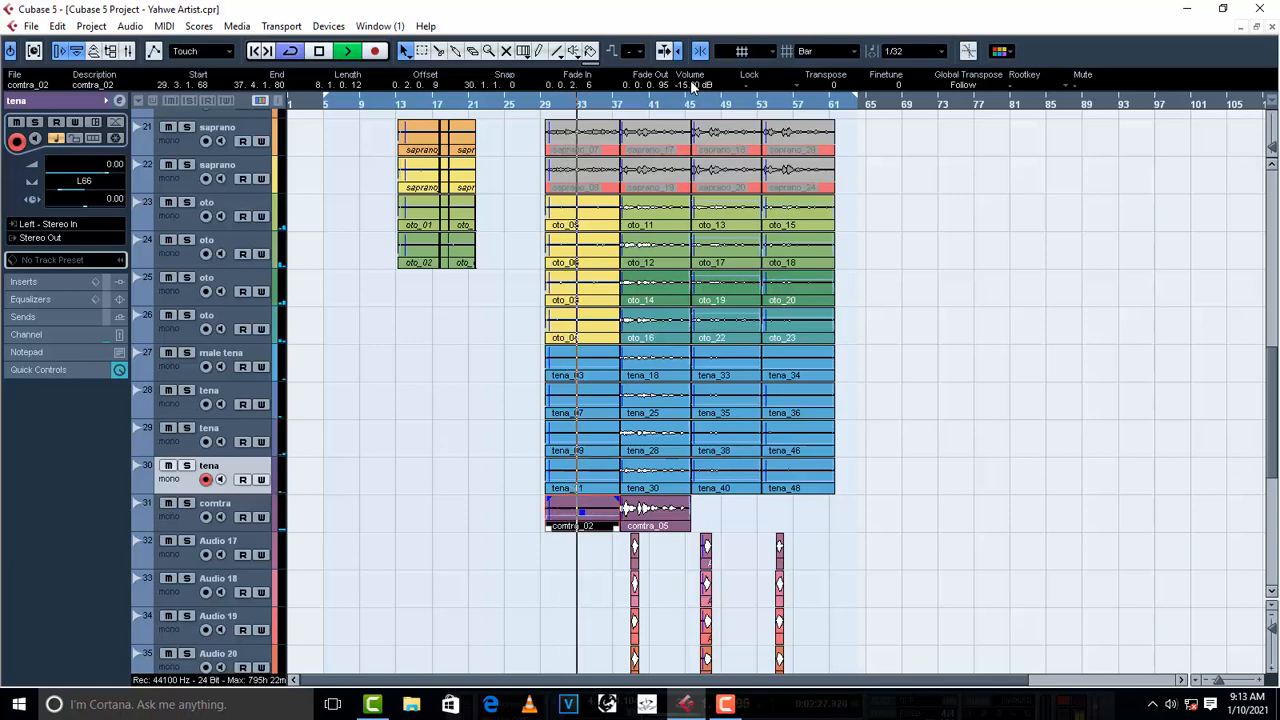
key(space)
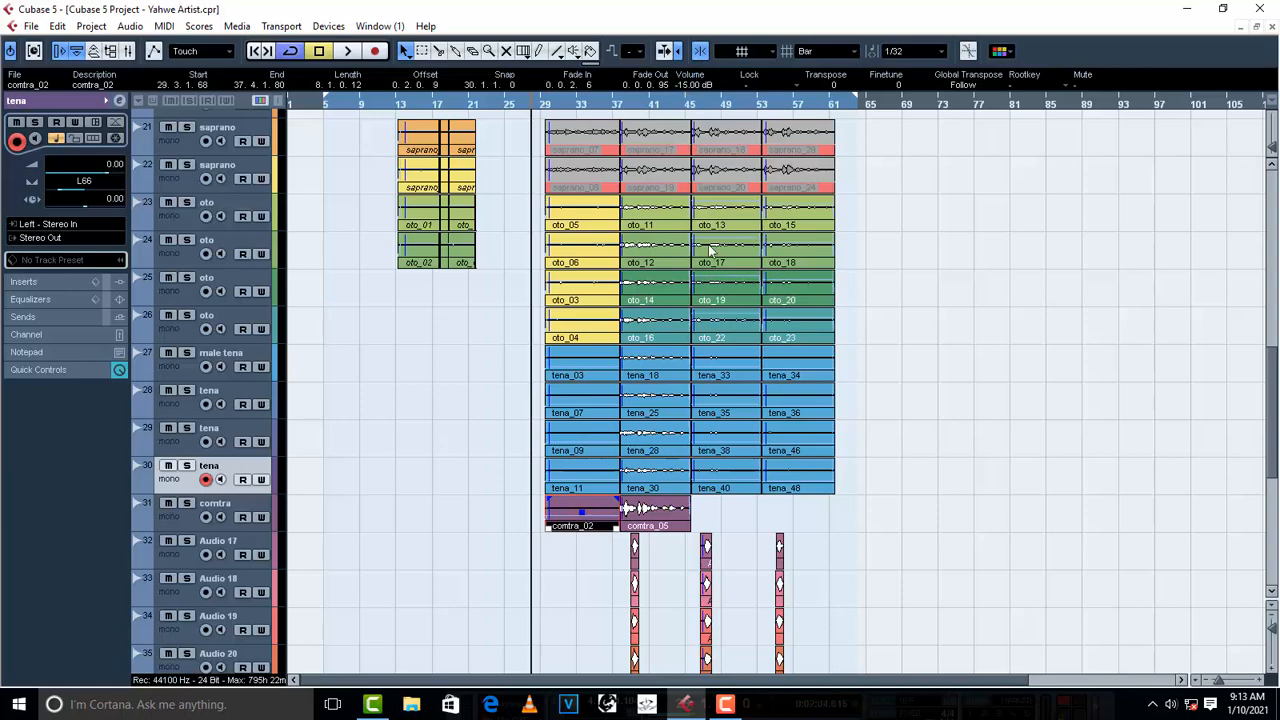
- Route the output of the hardlips track 40 to the lead vox group, with playback stopped
key(space)
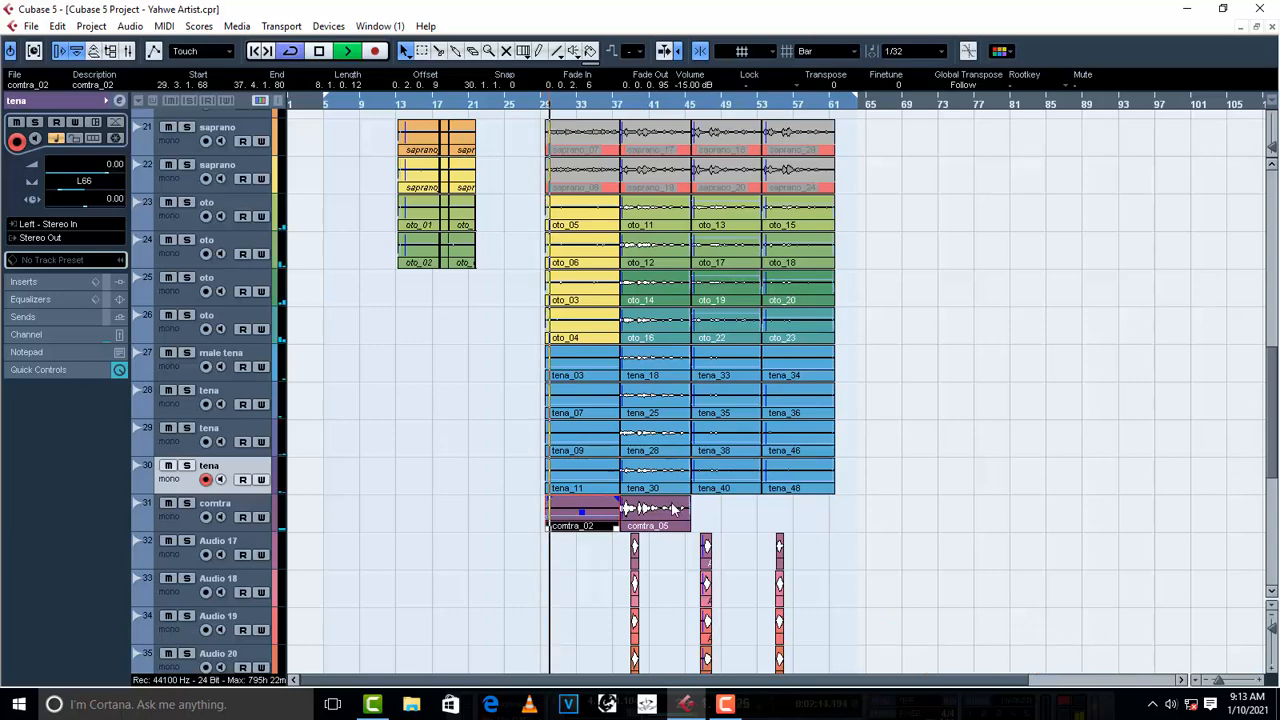
scroll(700, 540, down, 5)
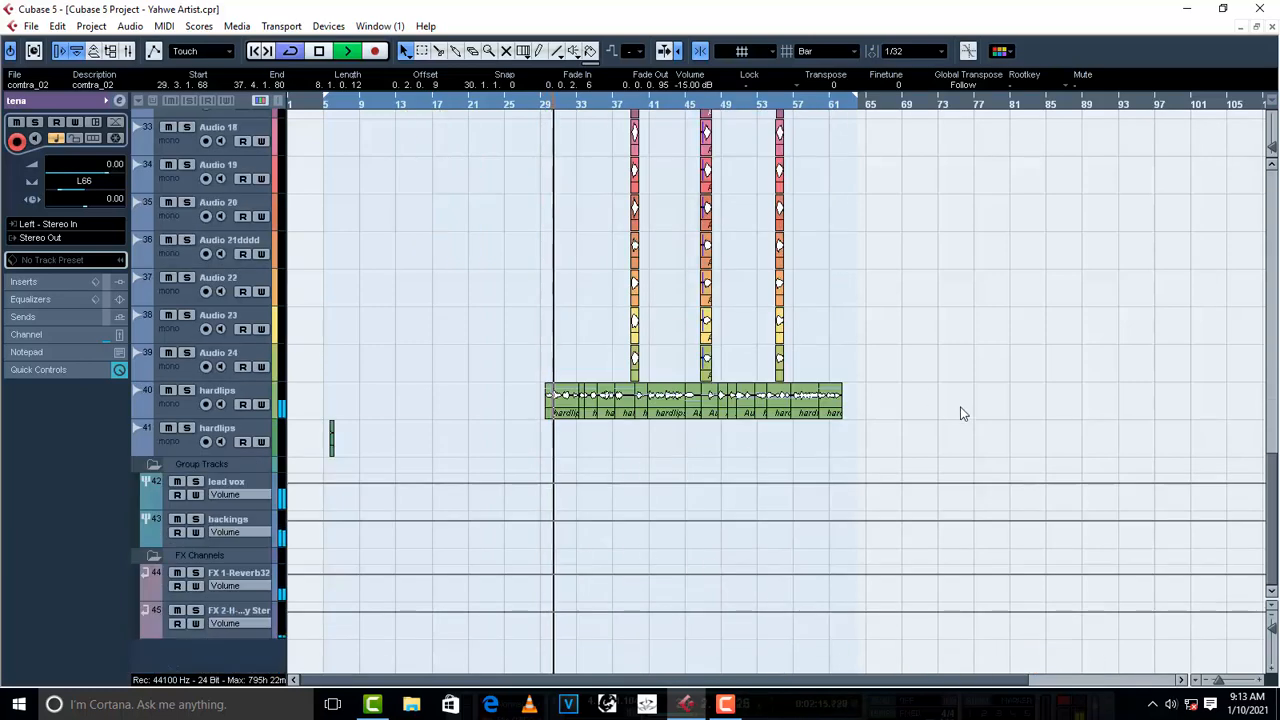
drag(960, 406, 491, 420)
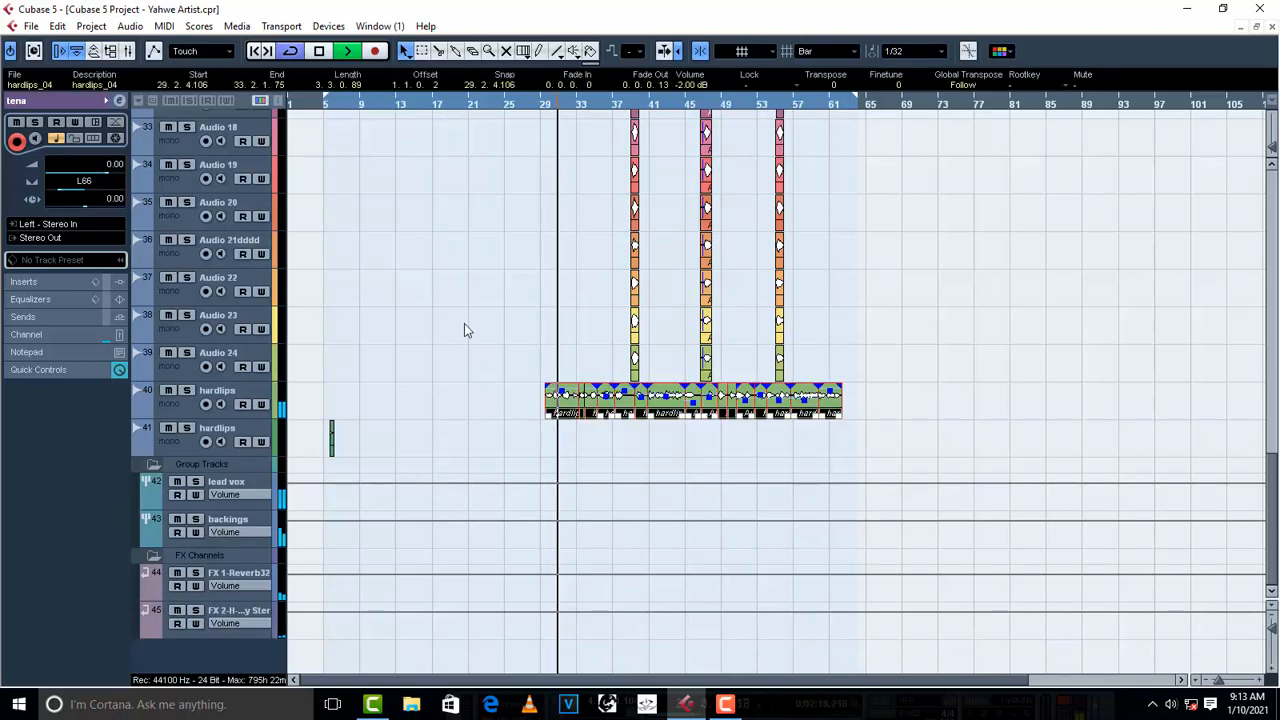
click(180, 415)
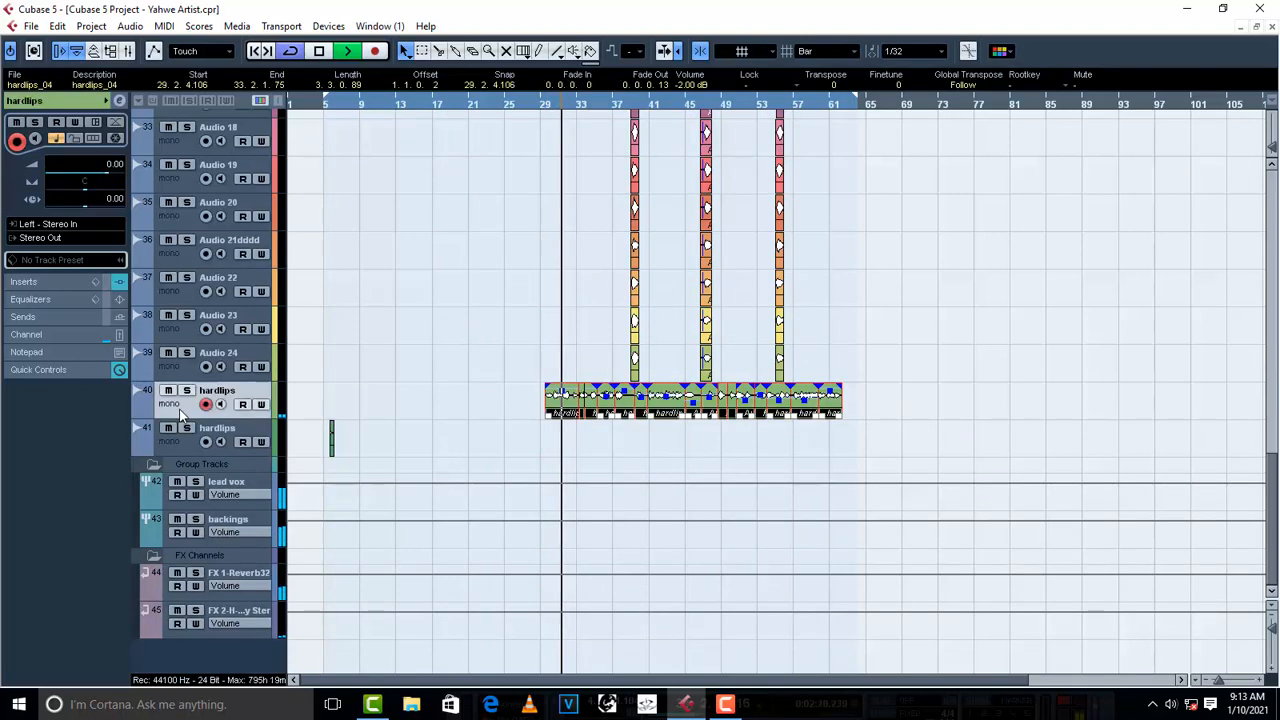
click(62, 239)
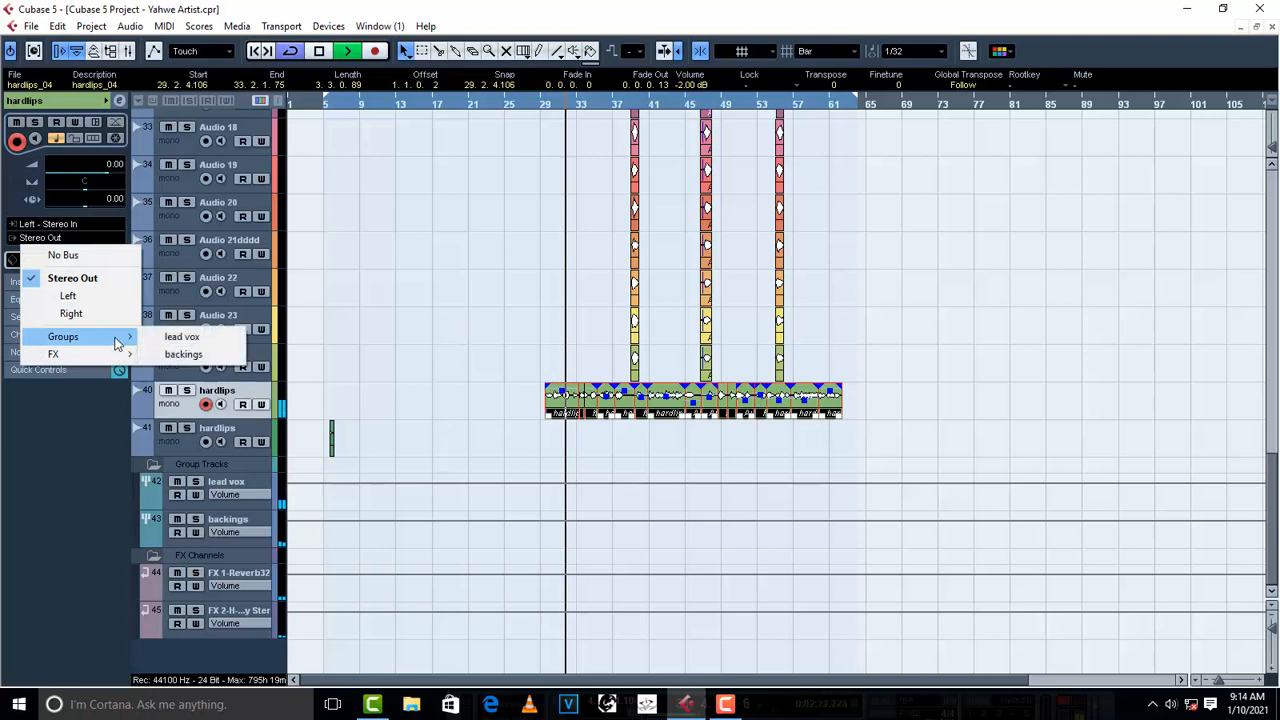
click(450, 332)
key(space)
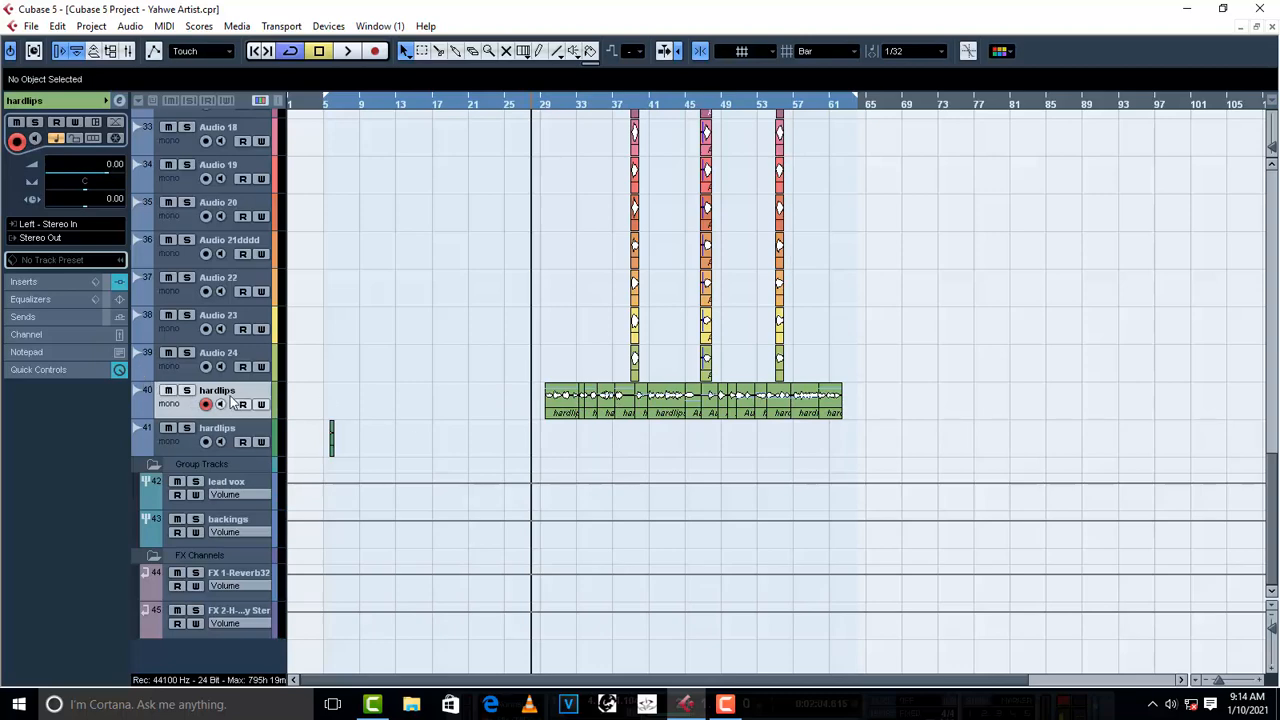
click(25, 240)
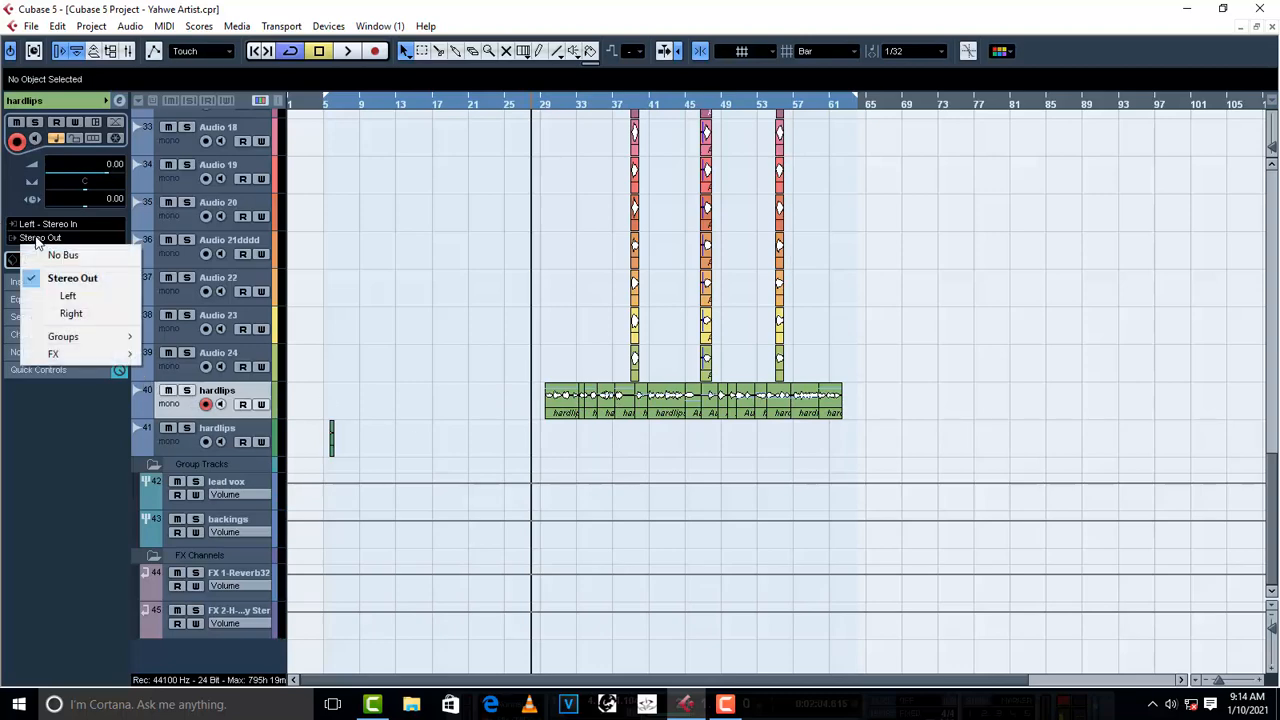
mouse_move(104, 340)
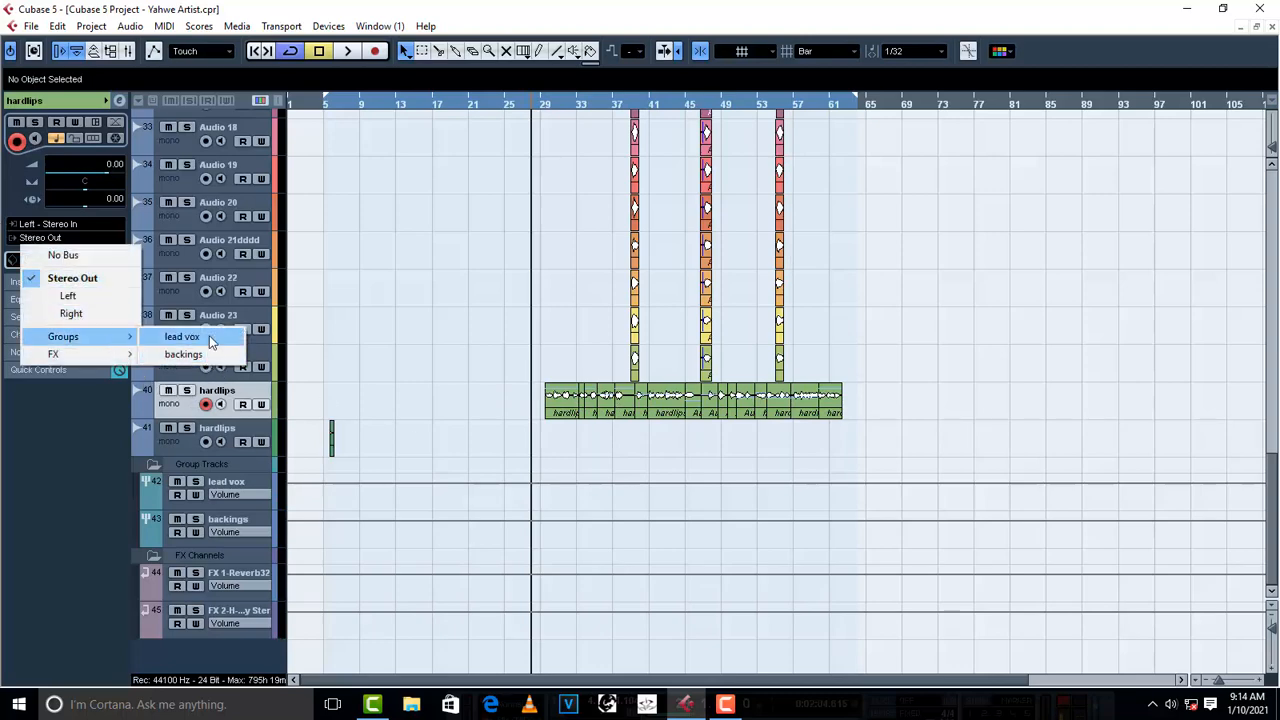
click(205, 336)
- Play the section around bar 29 and select all events on hardlips track 40 to check their volume, then stop playback
key(space)
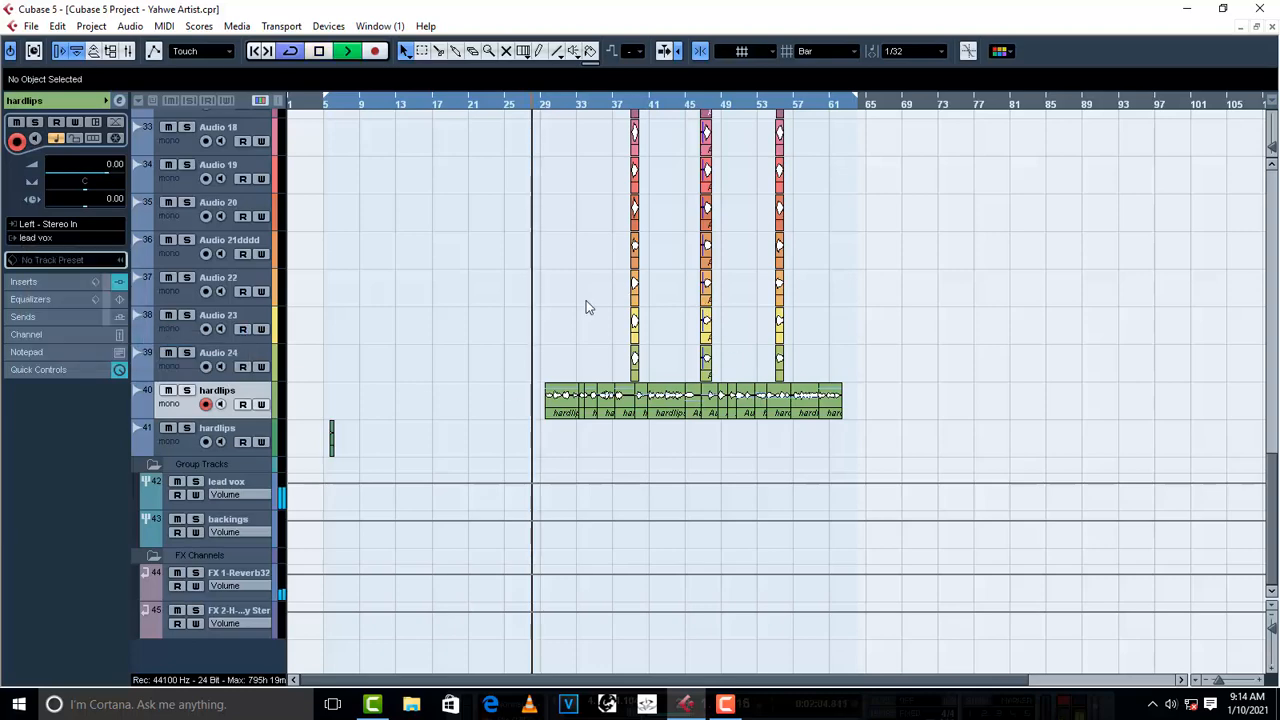
drag(990, 413, 490, 426)
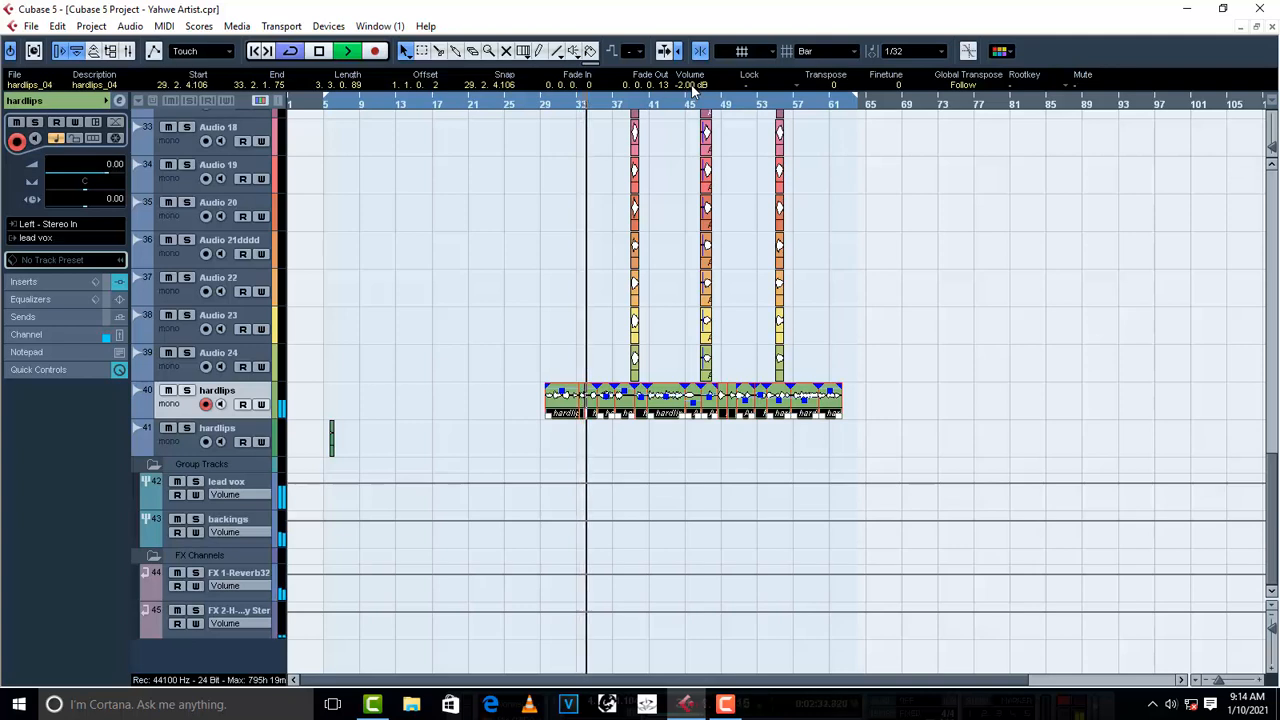
key(space)
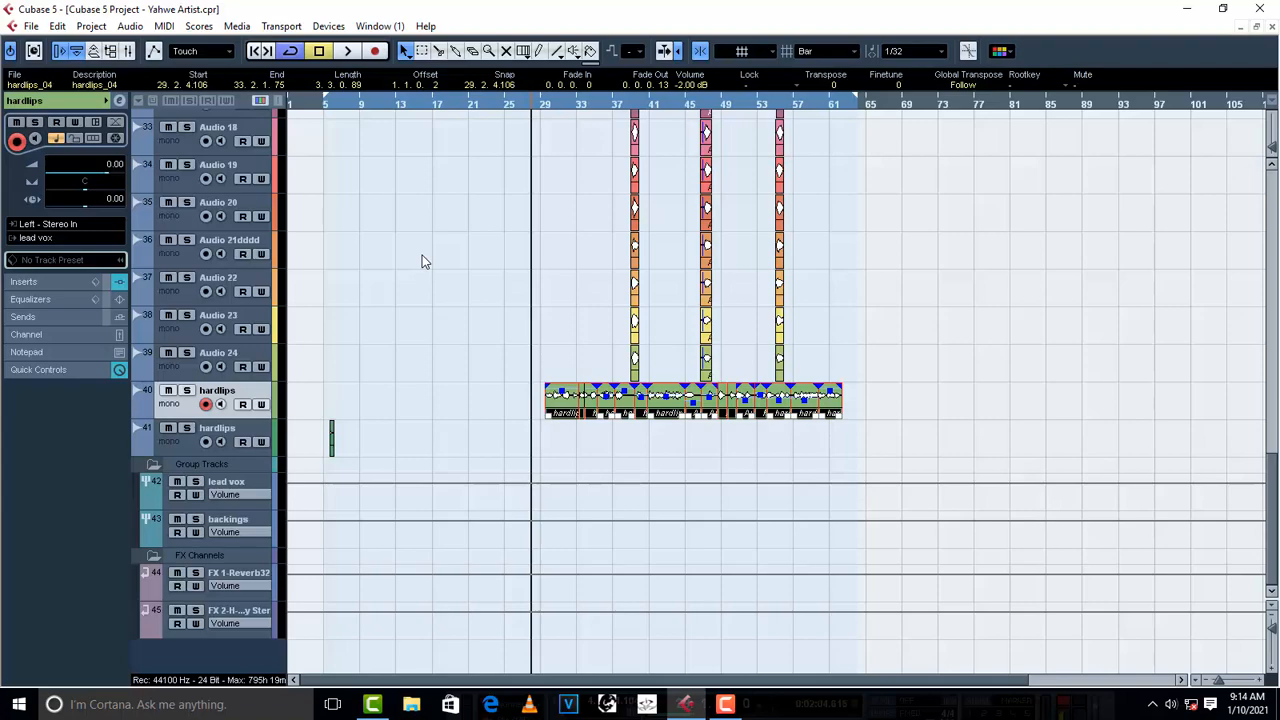
- Solo the eight drum tracks at the start of the project, from the kick through MT-Pow...Kit 15
scroll(411, 258, up, 15)
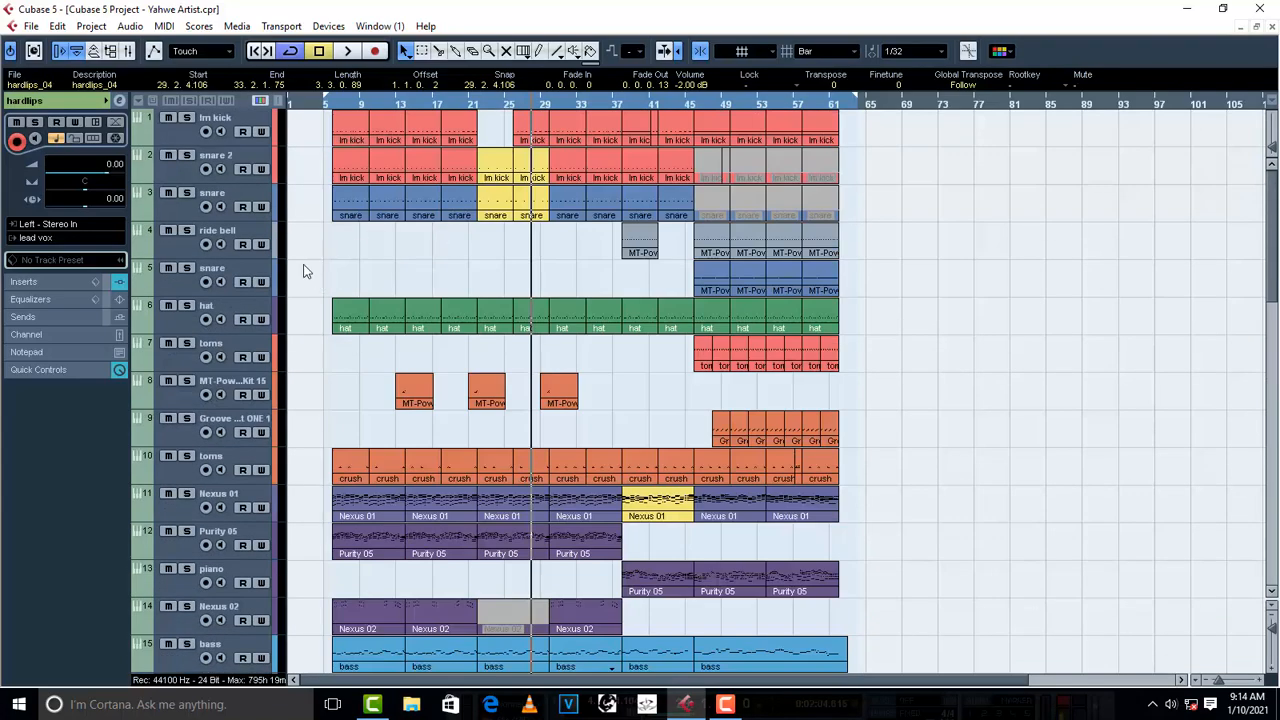
click(186, 118)
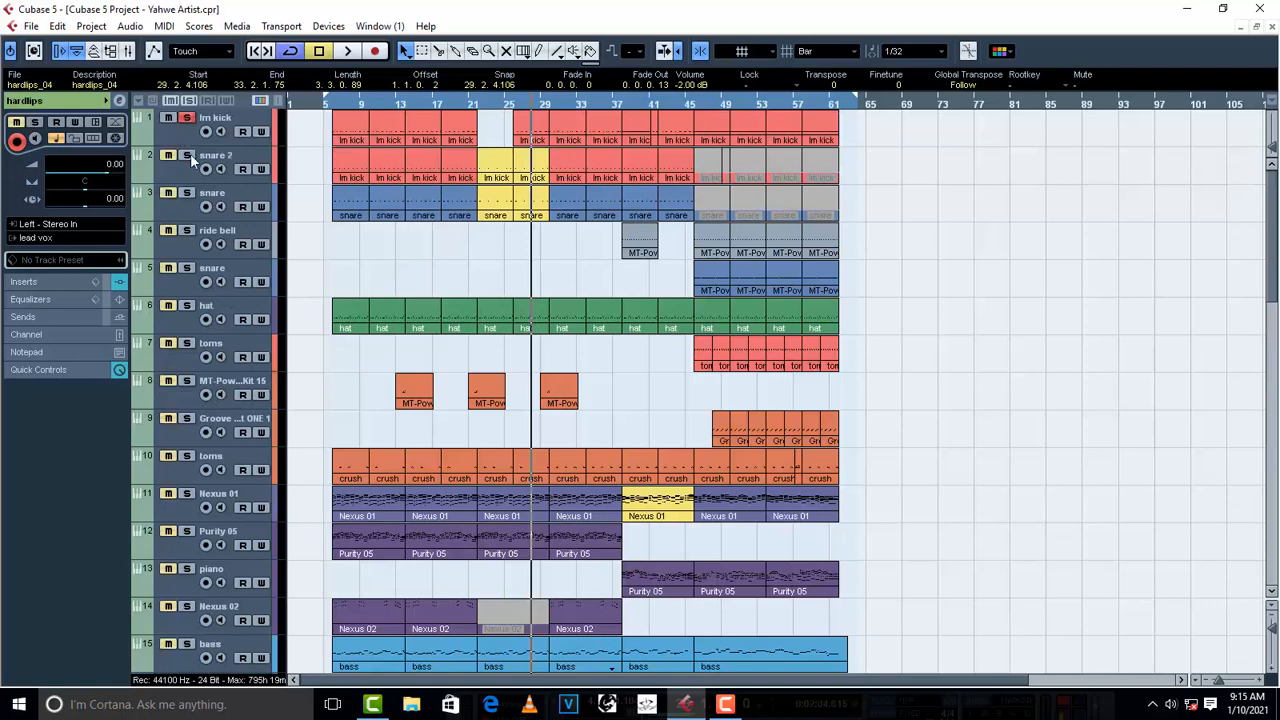
click(186, 155)
click(186, 193)
click(186, 231)
click(186, 268)
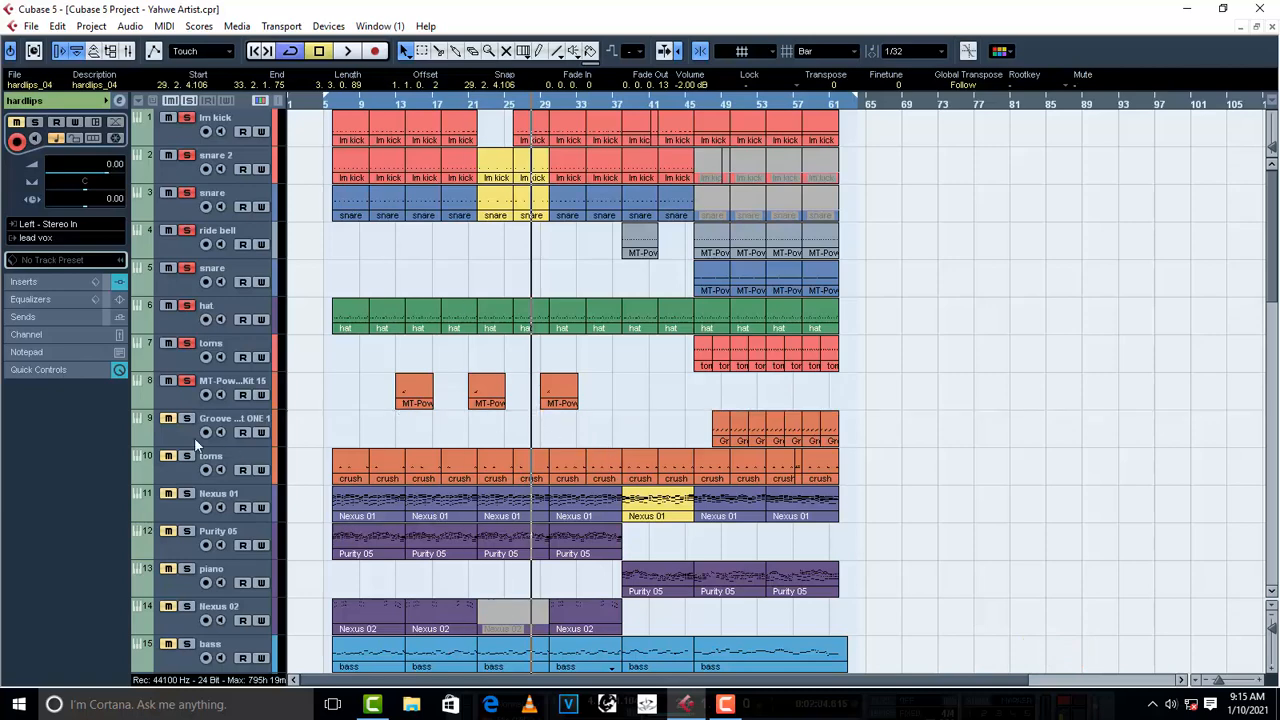
- Listen to the soloed drums from about bar 10 and stop playback
click(367, 102)
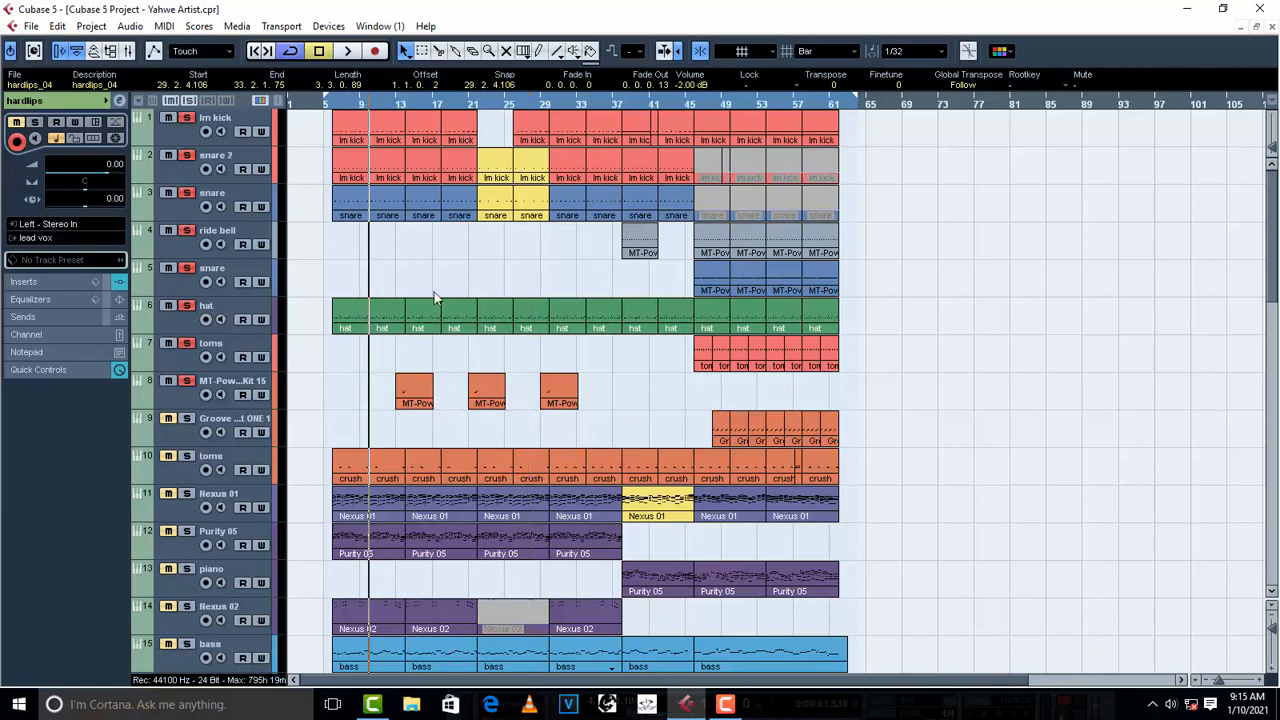
key(space)
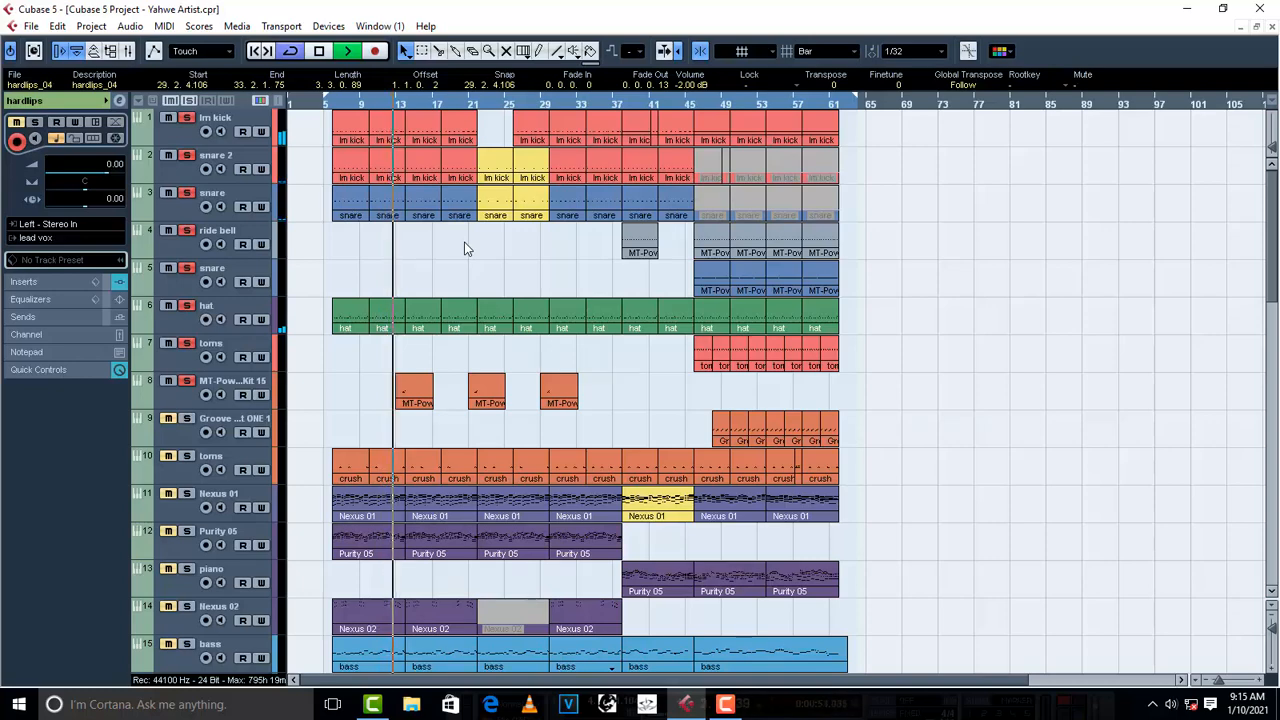
key(space)
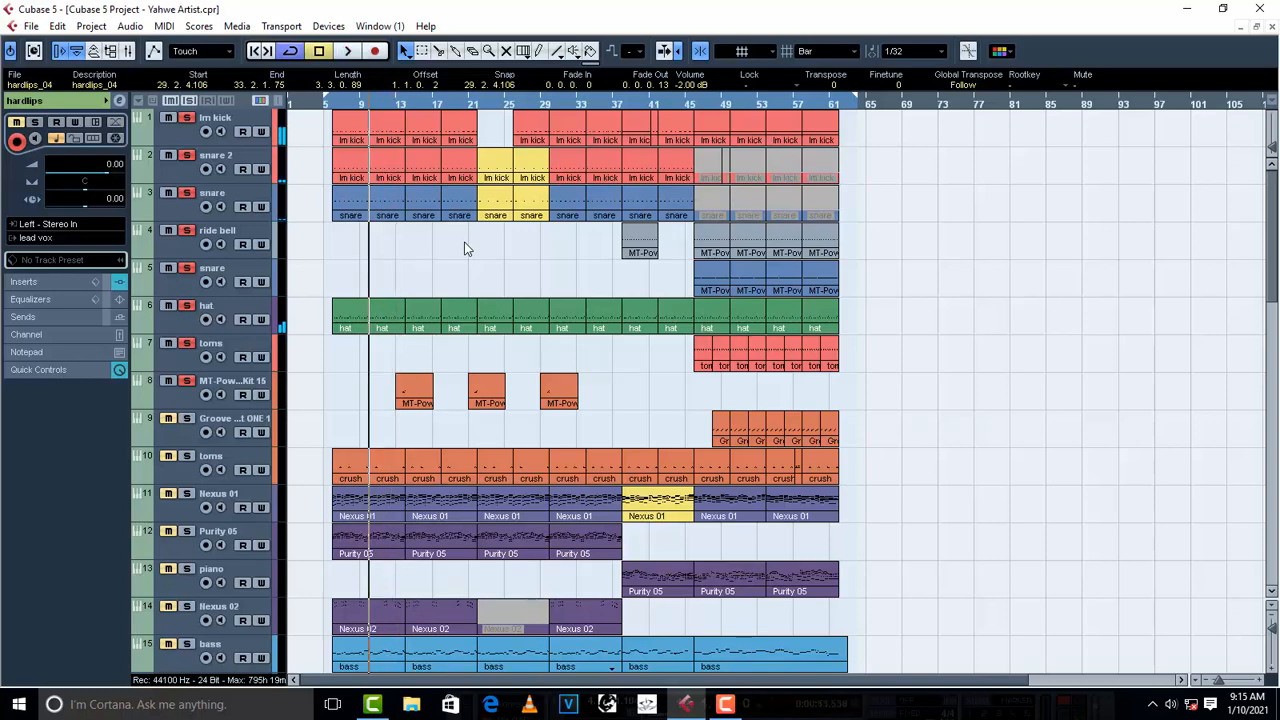